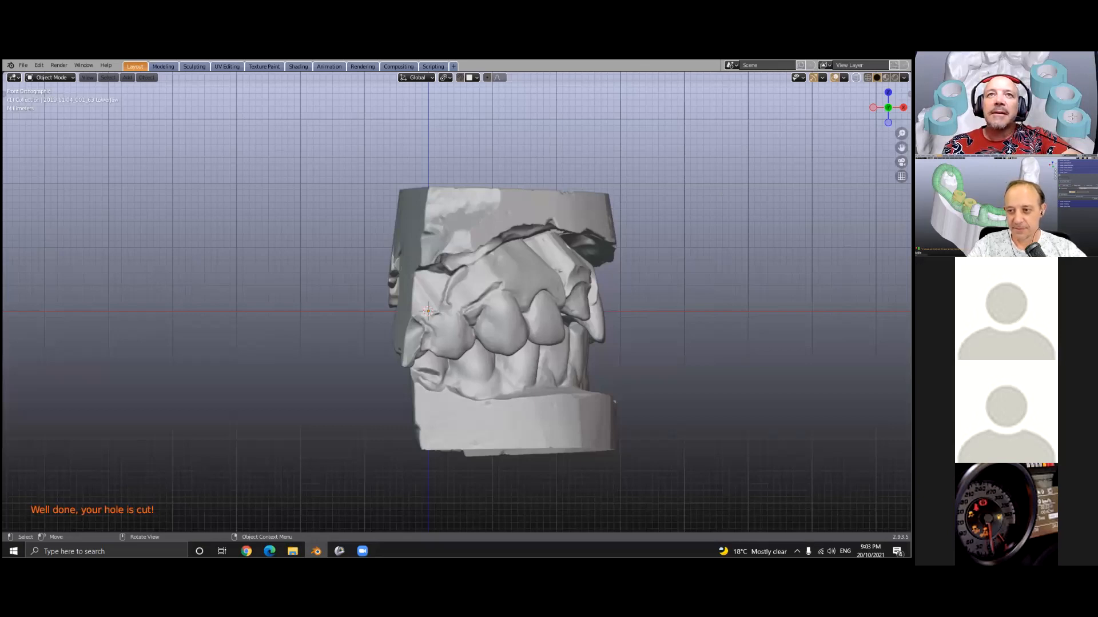
Examine the occluded upper and lower dental models from several angles, finishing in the front orthographic view.
{"action": "middle_click_drag", "start_coordinate": [522, 288], "coordinate": [554, 297]}
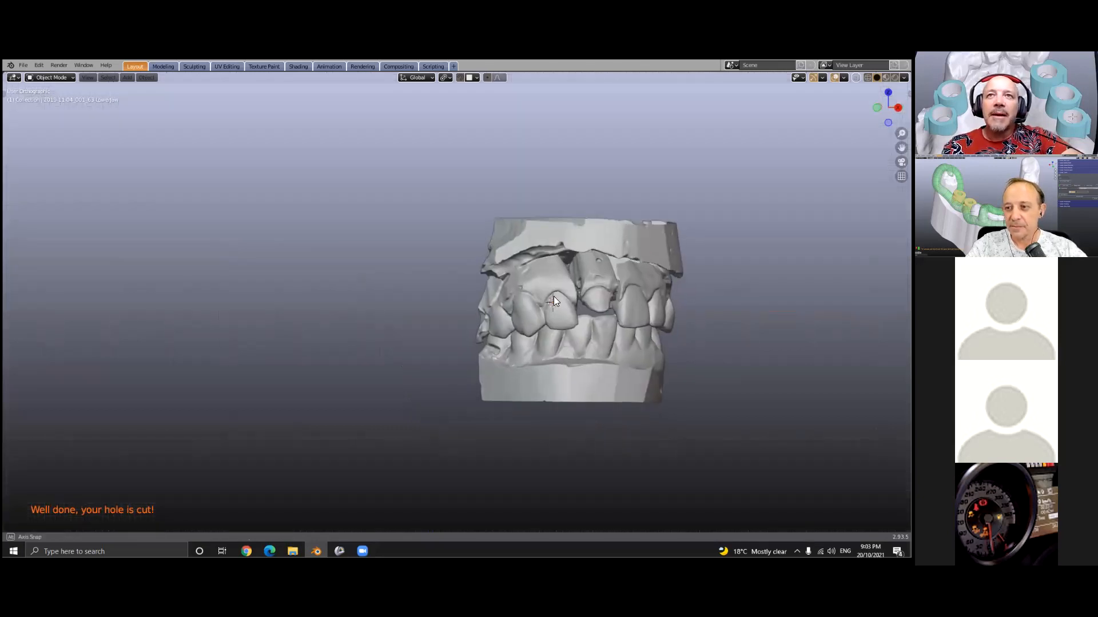
{"action": "scroll", "coordinate": [582, 297], "scroll_direction": "up", "scroll_amount": 5}
{"action": "scroll", "coordinate": [749, 280], "scroll_direction": "down", "scroll_amount": 5}
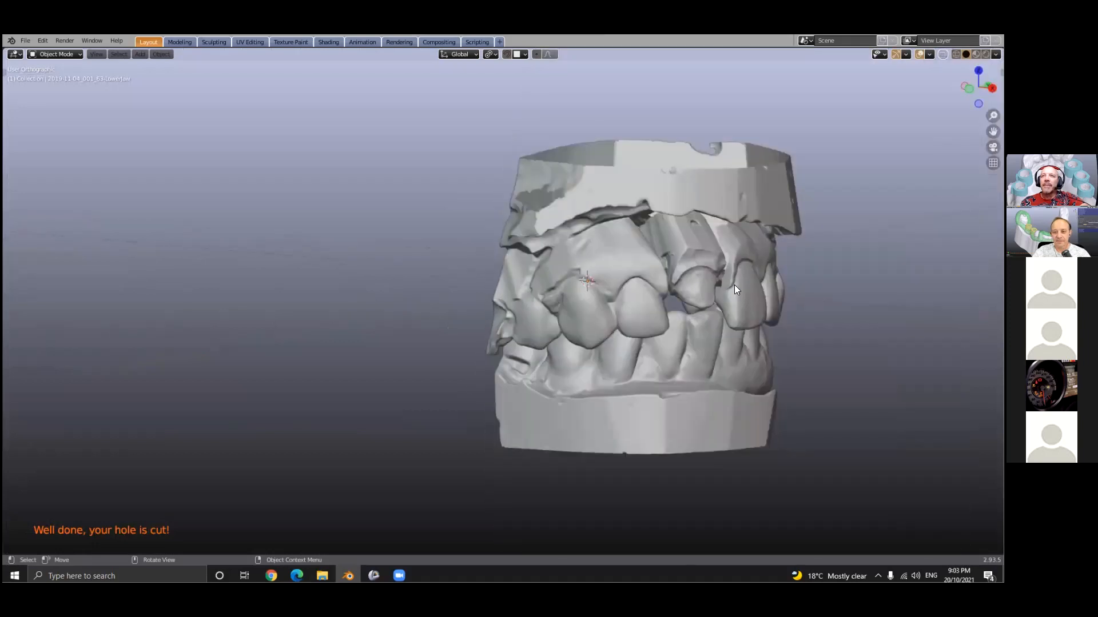
{"action": "middle_click_drag", "start_coordinate": [649, 299], "coordinate": [661, 265]}
{"action": "scroll", "coordinate": [651, 251], "scroll_direction": "up", "scroll_amount": 6}
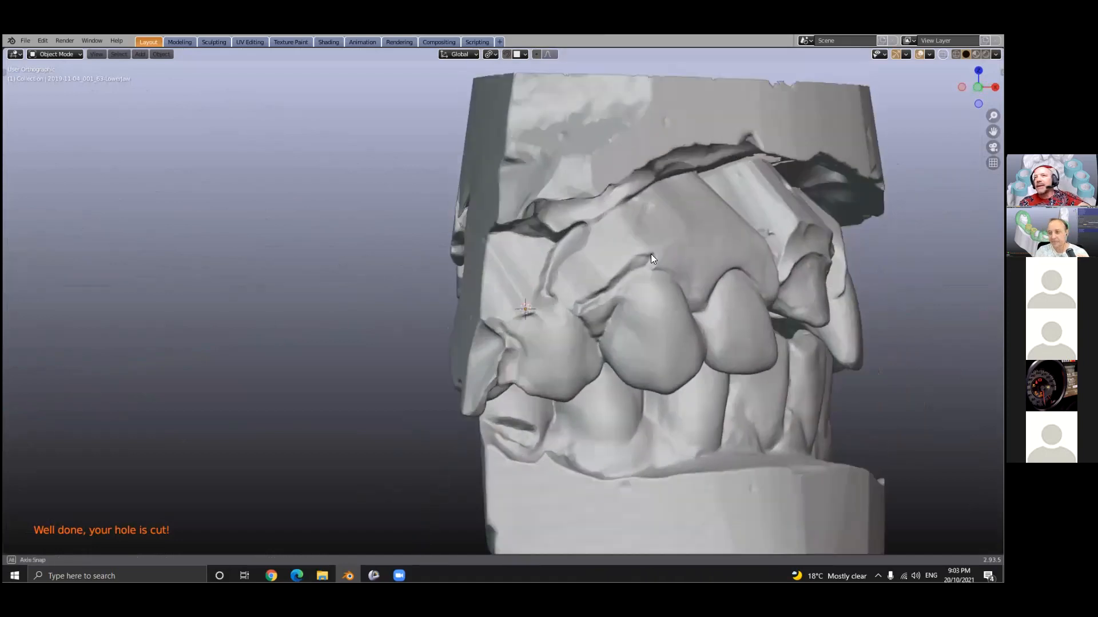
{"action": "scroll", "coordinate": [652, 256], "scroll_direction": "down", "scroll_amount": 4}
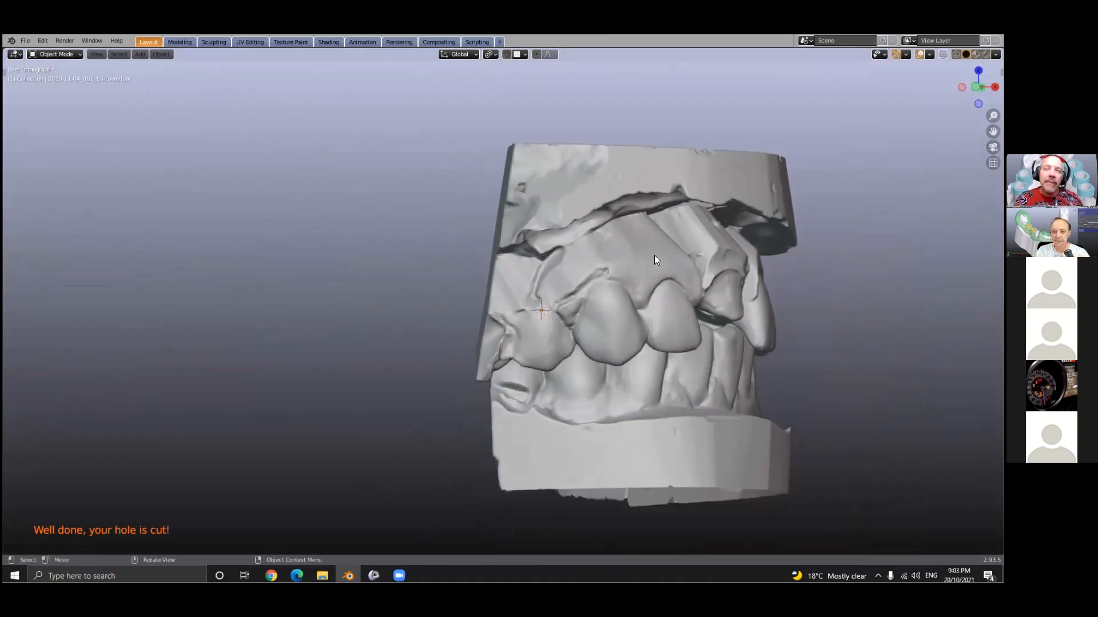
{"action": "scroll", "coordinate": [652, 255], "scroll_direction": "down", "scroll_amount": 1}
{"action": "key", "text": "grave"}
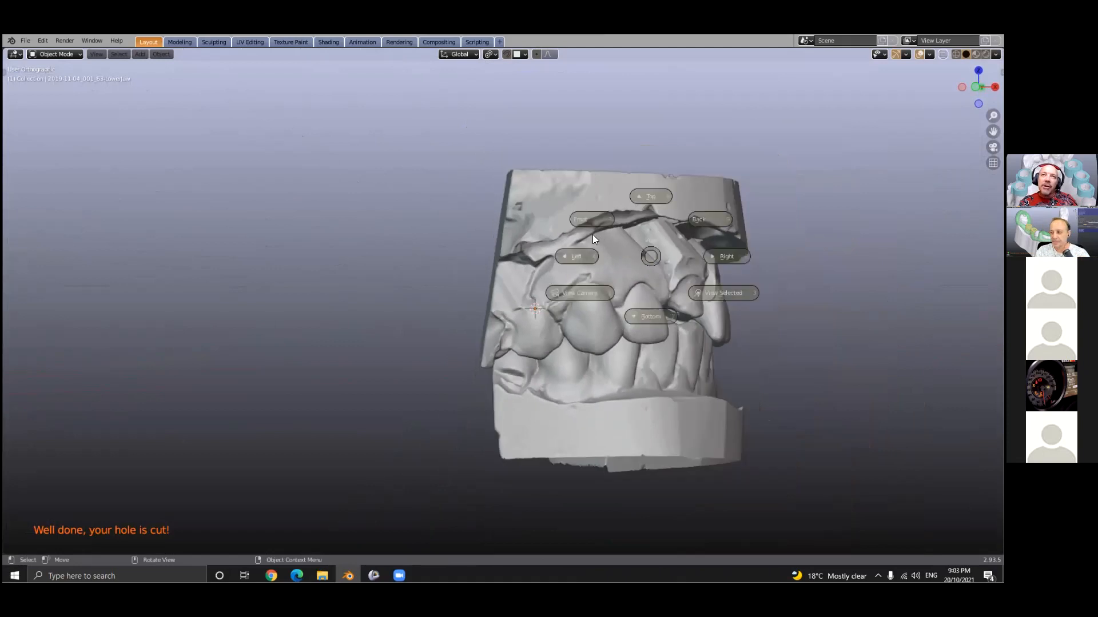
{"action": "left_click", "coordinate": [610, 284]}
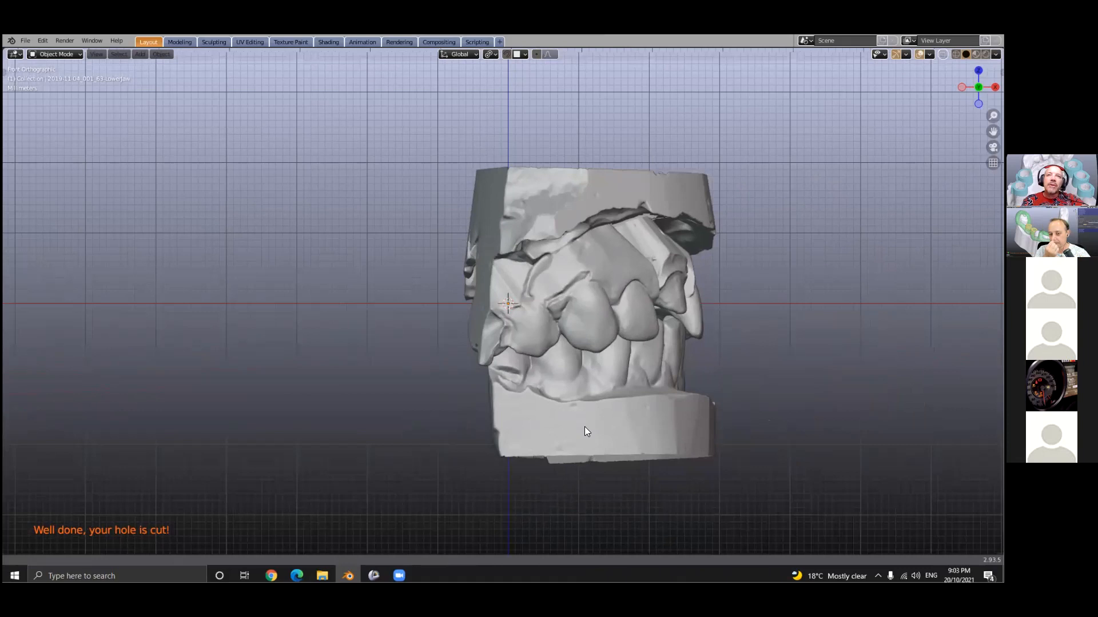
{"action": "scroll", "coordinate": [326, 231], "scroll_direction": "up", "scroll_amount": 3}
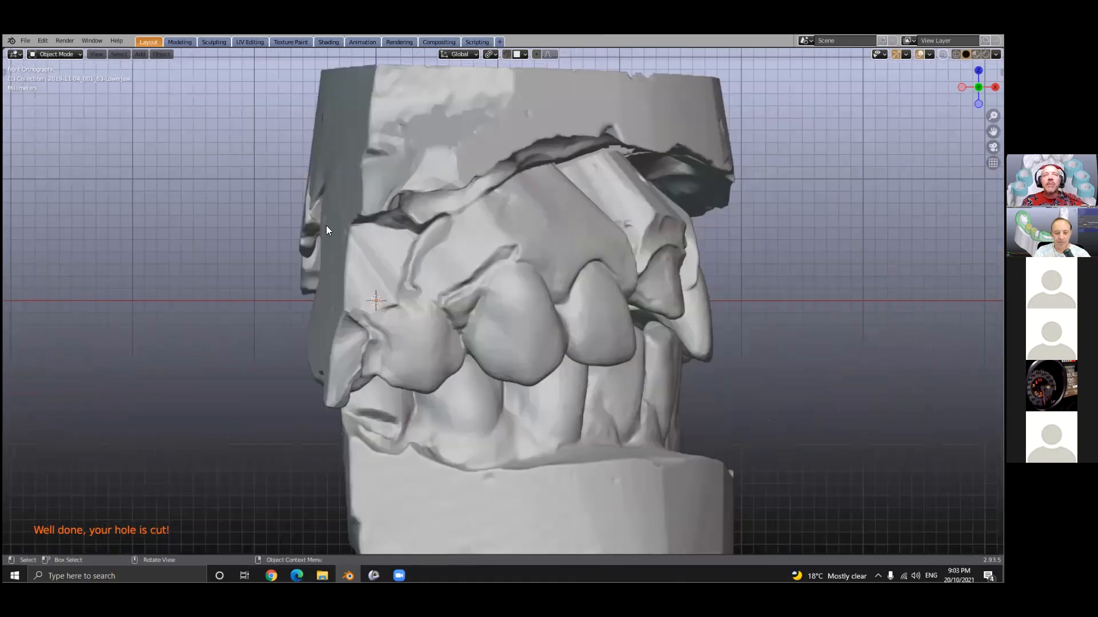
{"action": "left_click", "coordinate": [26, 40]}
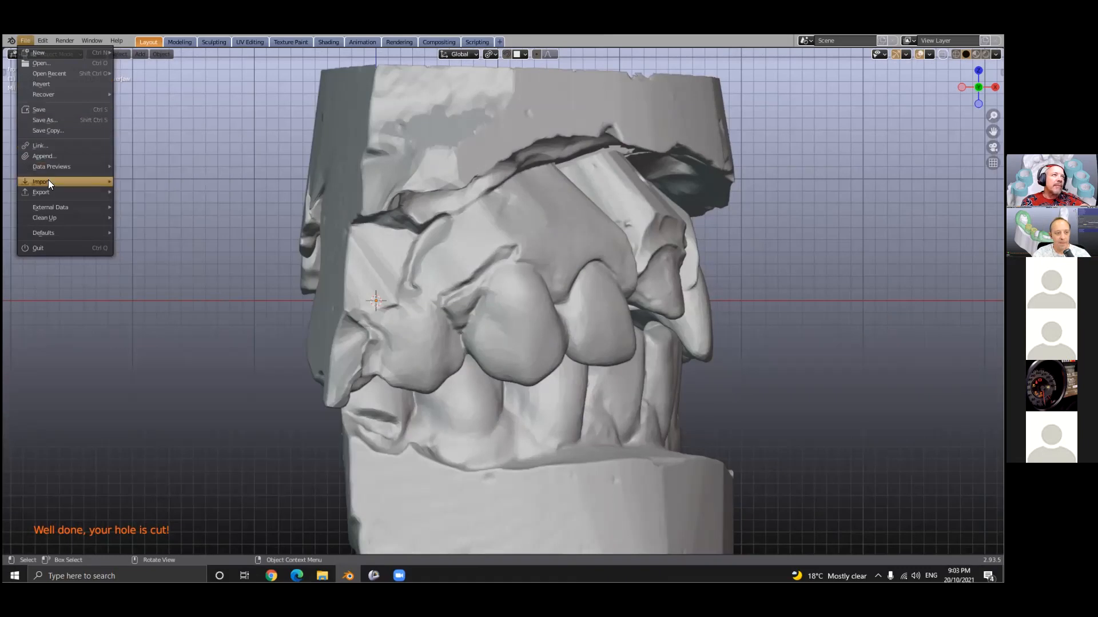
{"action": "mouse_move", "coordinate": [48, 179]}
{"action": "left_click", "coordinate": [149, 244]}
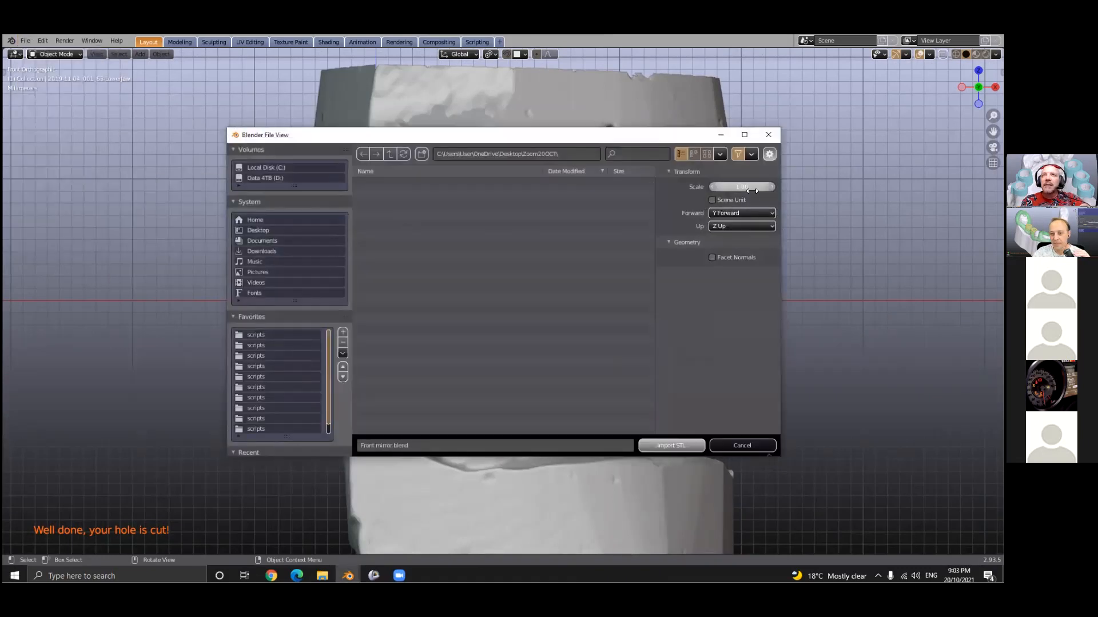
{"action": "left_click", "coordinate": [770, 133]}
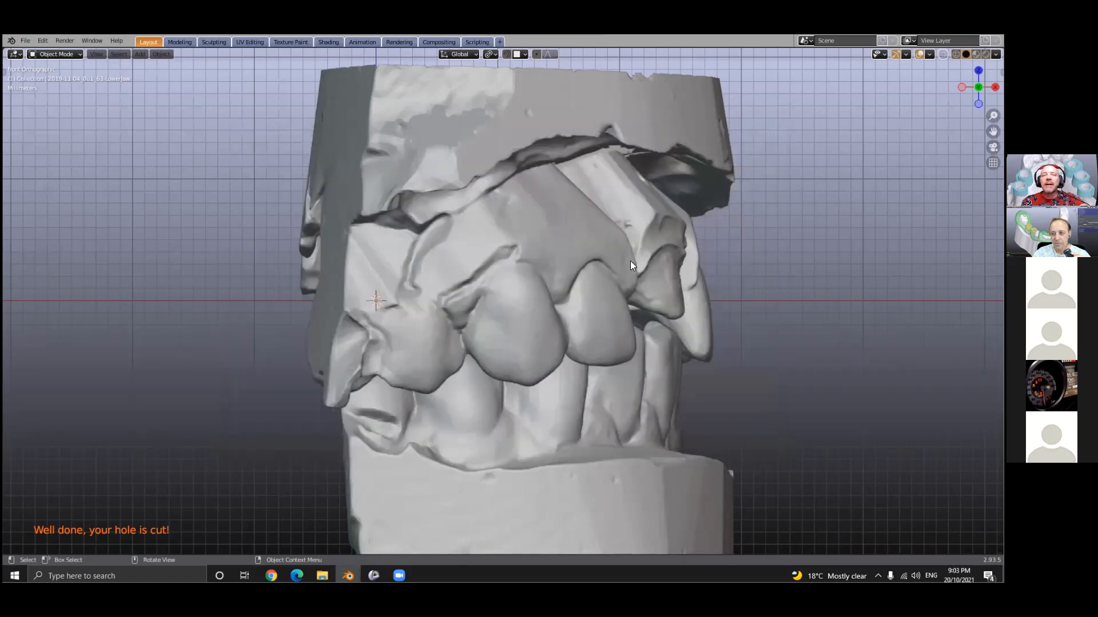
Rotate both dental models together 270° about the Z axis so the front teeth face the front view, and deselect them.
{"action": "scroll", "coordinate": [537, 370], "scroll_direction": "down", "scroll_amount": 1}
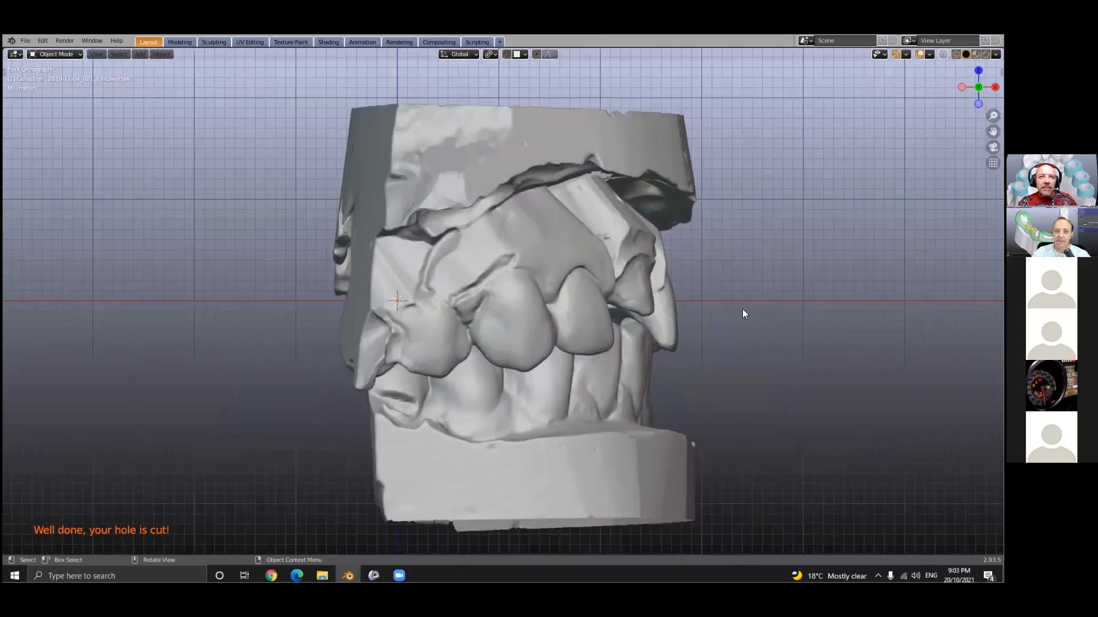
{"action": "scroll", "coordinate": [746, 311], "scroll_direction": "down", "scroll_amount": 2}
{"action": "key", "text": "a"}
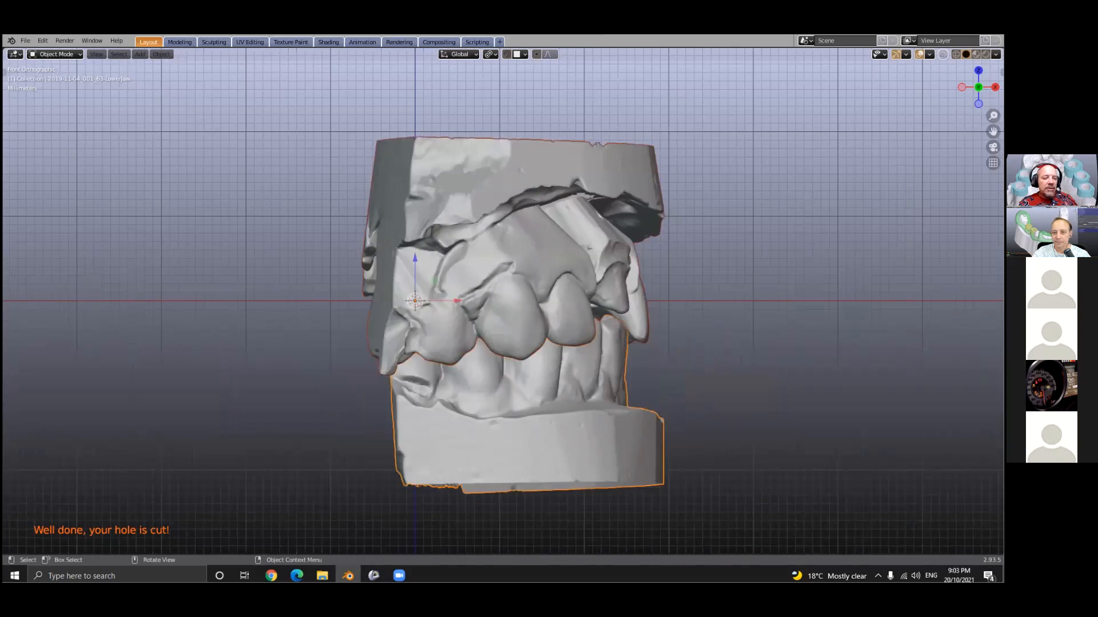
{"action": "key", "text": "r"}
{"action": "type", "text": "z2"}
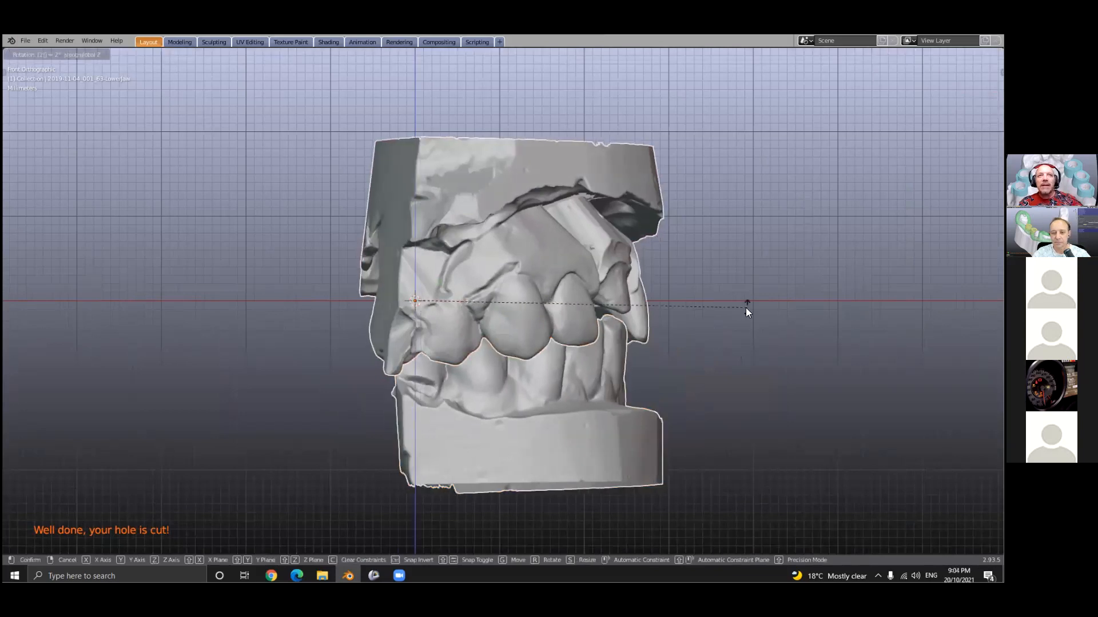
{"action": "type", "text": "70"}
{"action": "key", "text": "Return"}
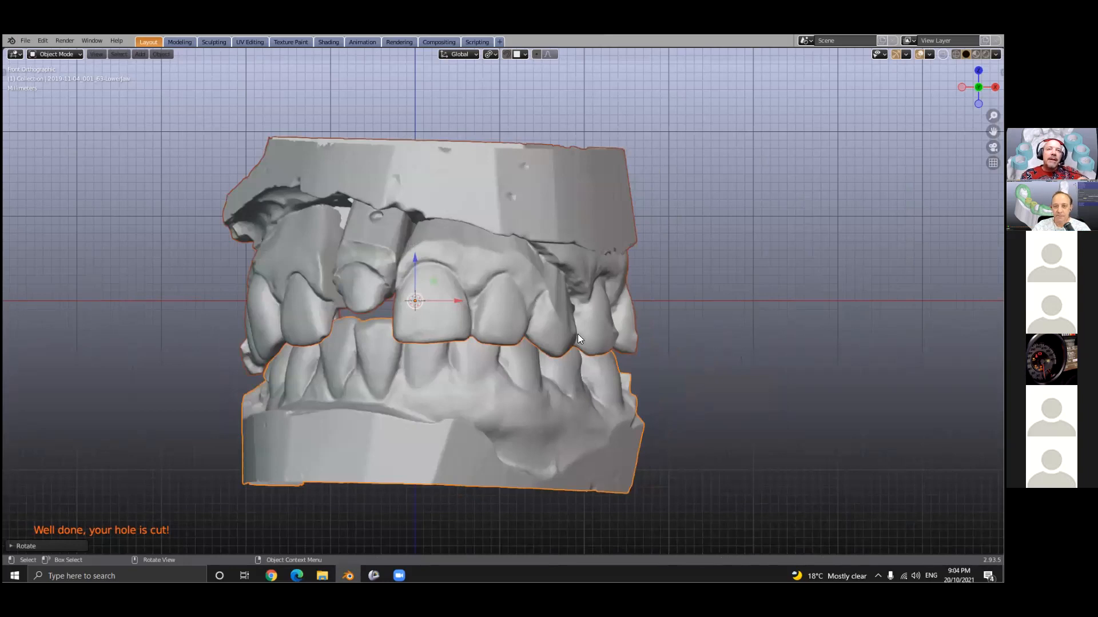
{"action": "scroll", "coordinate": [715, 321], "scroll_direction": "down", "scroll_amount": 1}
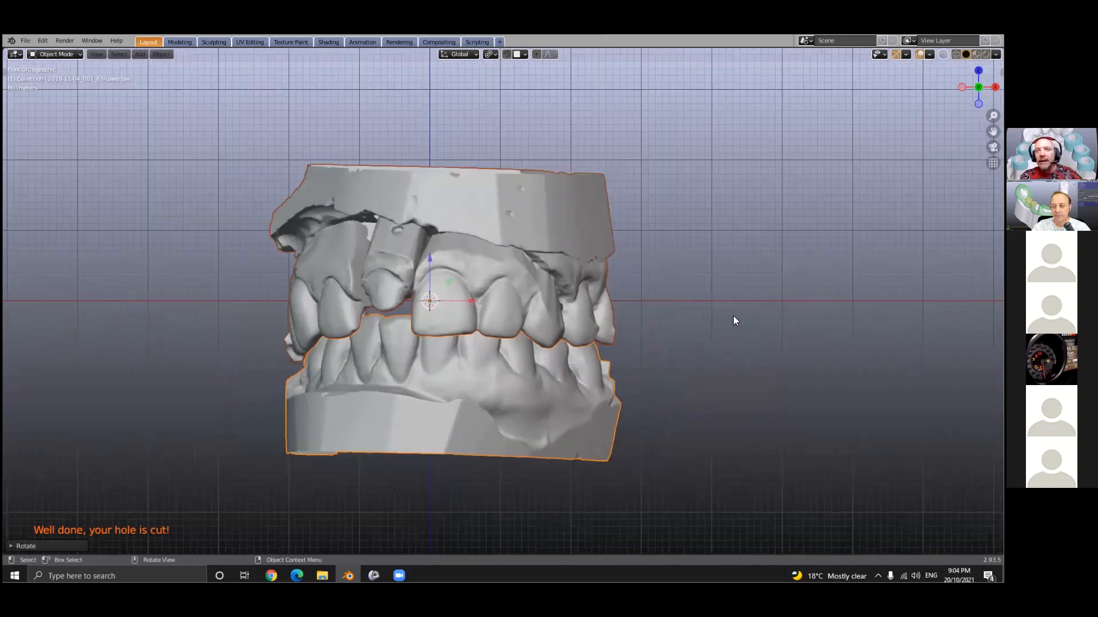
{"action": "scroll", "coordinate": [459, 304], "scroll_direction": "down", "scroll_amount": 1}
{"action": "key", "text": "alt+a"}
Bring up the Articulator module's tools and widen their area so the full option names are readable.
{"action": "key", "text": "n"}
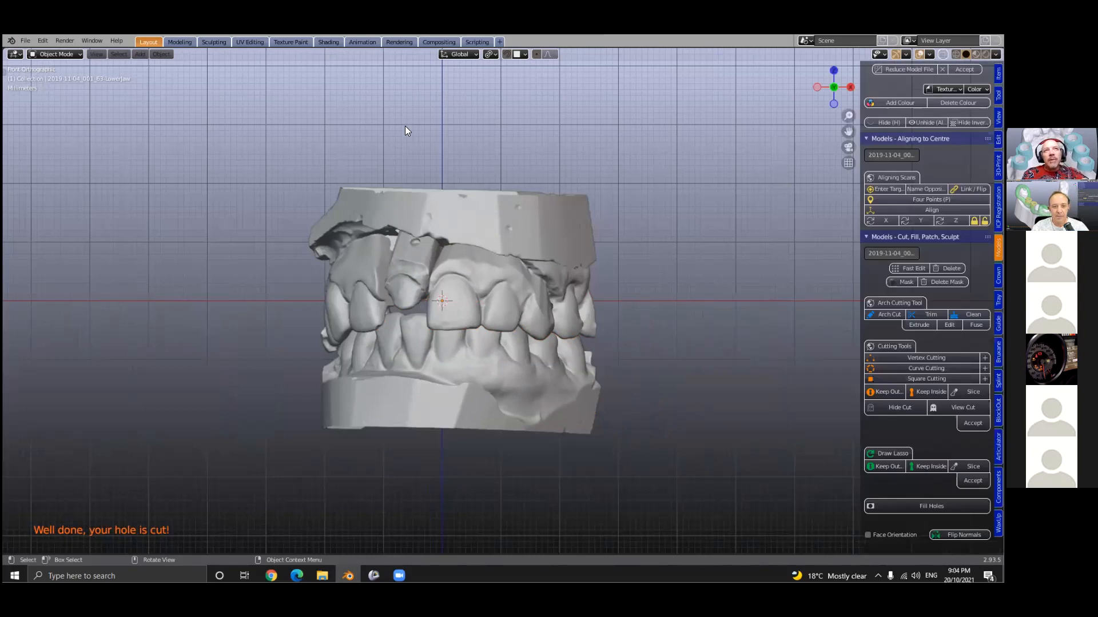
{"action": "scroll", "coordinate": [406, 239], "scroll_direction": "up", "scroll_amount": 4}
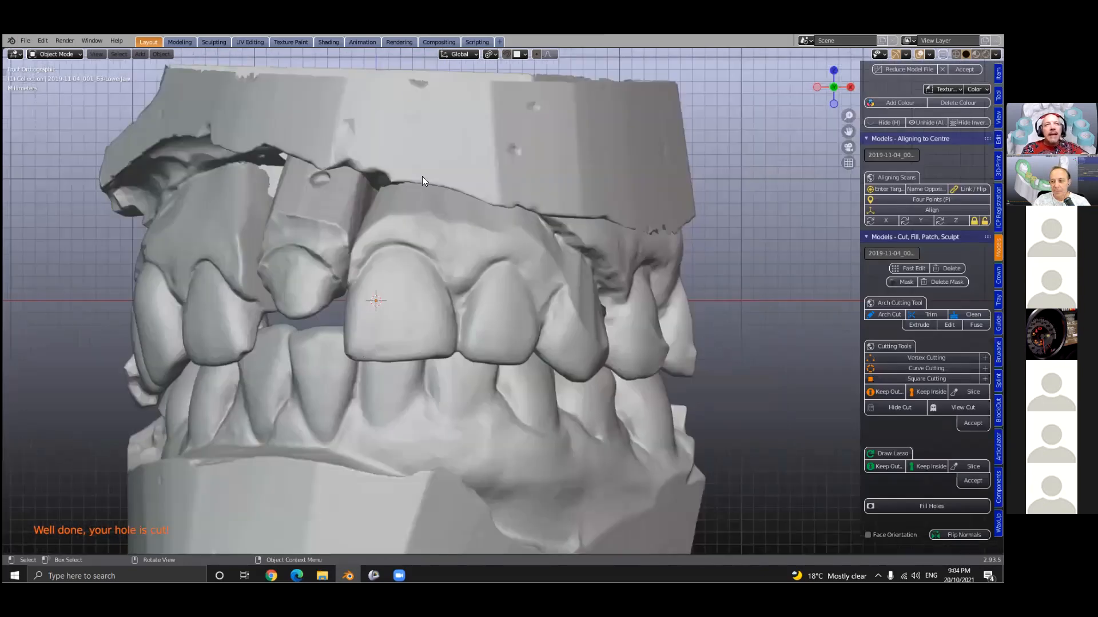
{"action": "scroll", "coordinate": [525, 309], "scroll_direction": "down", "scroll_amount": 2}
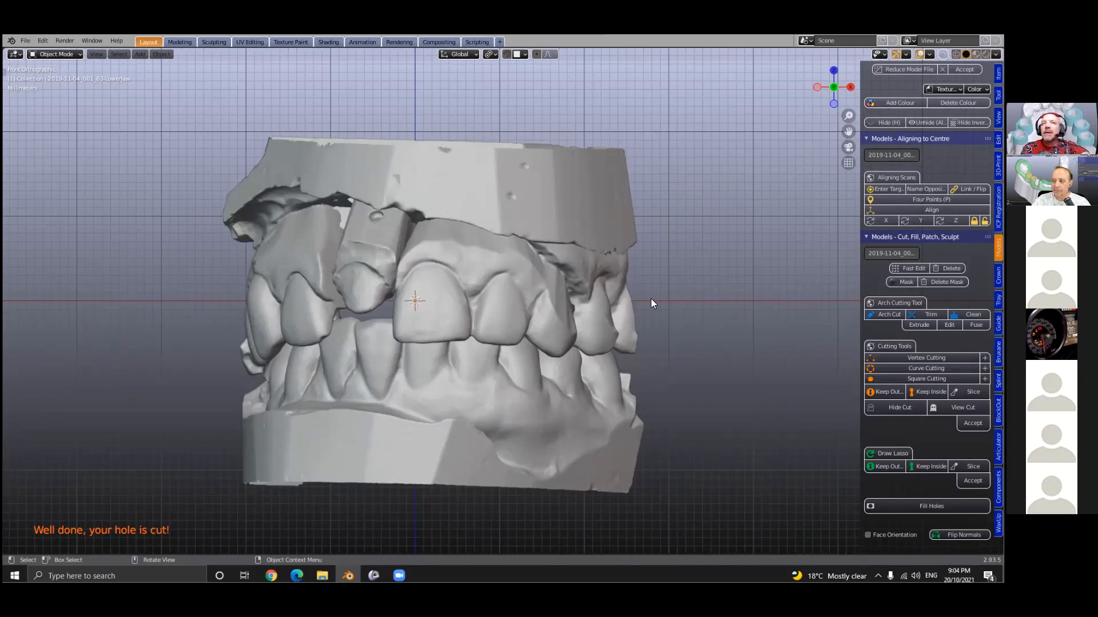
{"action": "left_click", "coordinate": [998, 446]}
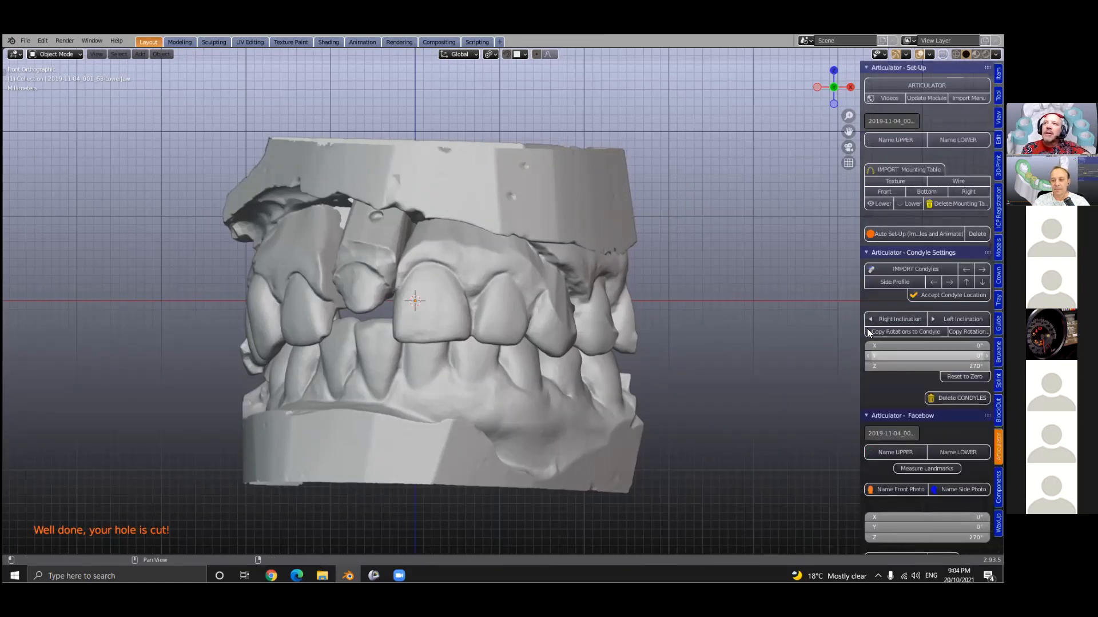
{"action": "left_click_drag", "start_coordinate": [859, 299], "coordinate": [705, 300]}
Designate the upper and lower models for the articulator set-up and import the mounting table.
{"action": "left_click", "coordinate": [766, 140]}
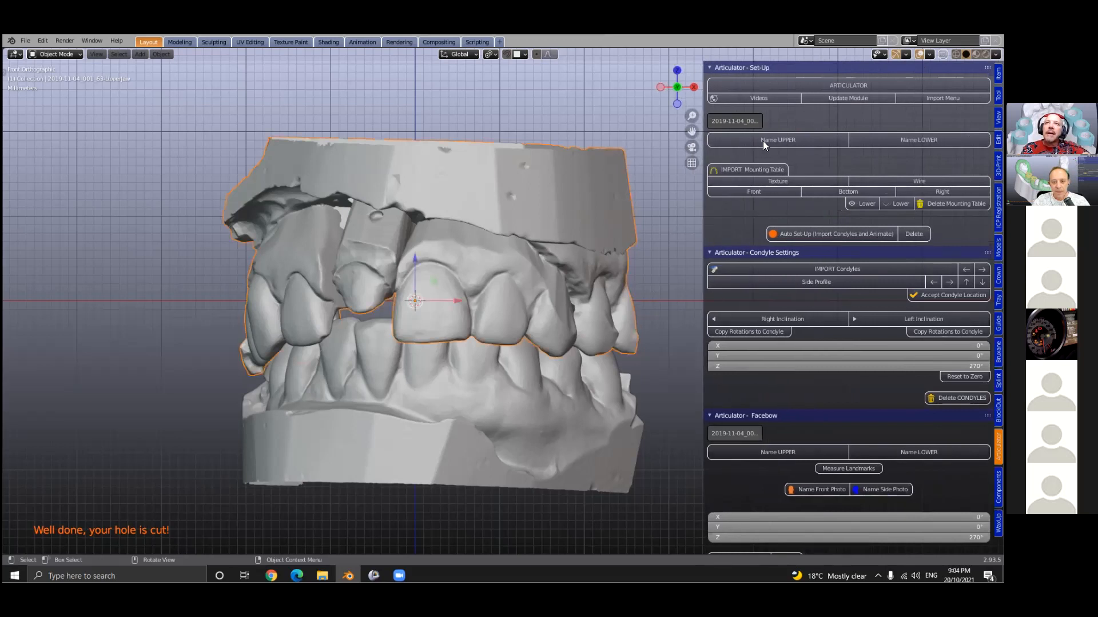
{"action": "left_click", "coordinate": [529, 436]}
{"action": "left_click", "coordinate": [755, 170]}
Move the upper model along Z up to the mounting table's plane and along X to the mid-line.
{"action": "scroll", "coordinate": [418, 229], "scroll_direction": "up", "scroll_amount": 2}
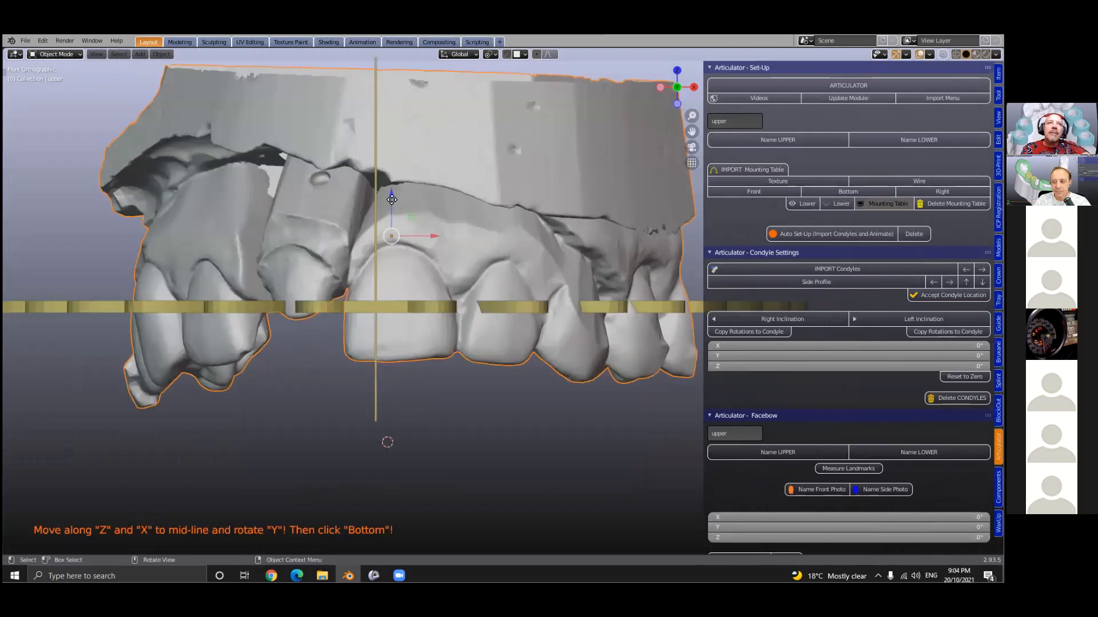
{"action": "key", "text": "g"}
{"action": "key", "text": "z"}
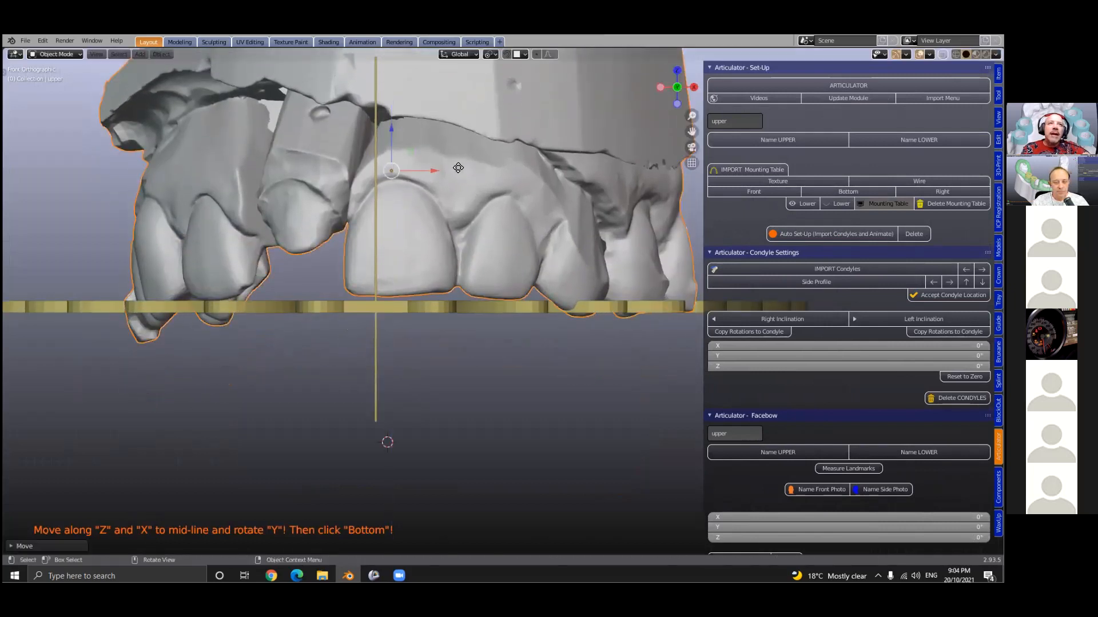
{"action": "key", "text": "x"}
{"action": "left_click", "coordinate": [456, 150]}
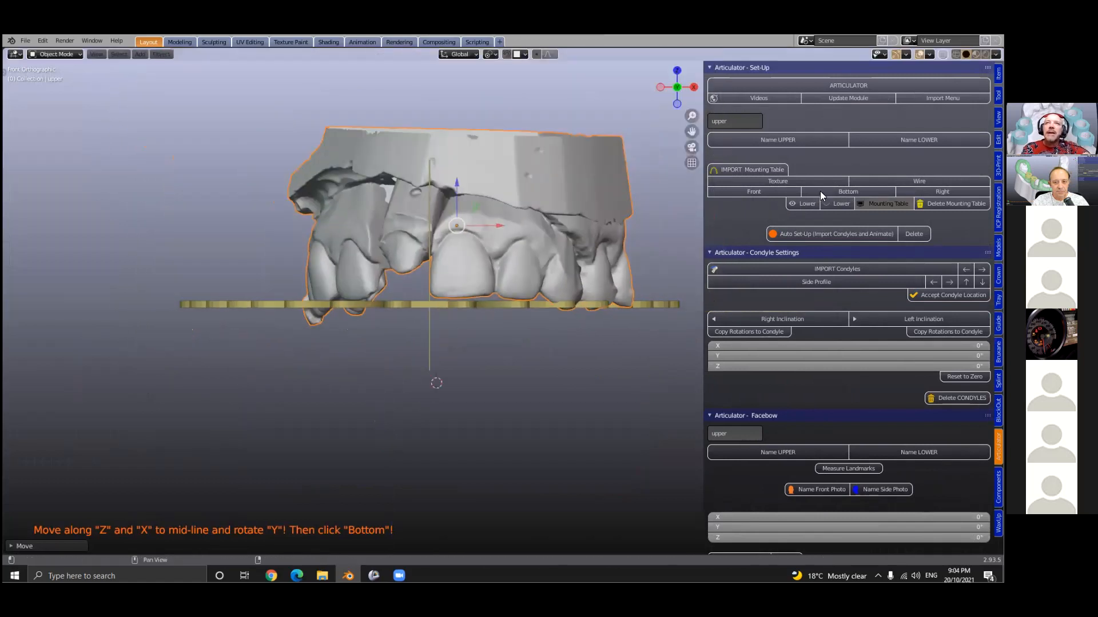
From the mounting table's bottom view, rotate the upper model about 15.2° around Z to follow the arch outline.
{"action": "left_click", "coordinate": [821, 190]}
{"action": "middle_click_drag", "start_coordinate": [515, 280], "coordinate": [488, 334], "text": "shift"}
{"action": "middle_click_drag", "start_coordinate": [416, 218], "coordinate": [411, 229], "text": "shift"}
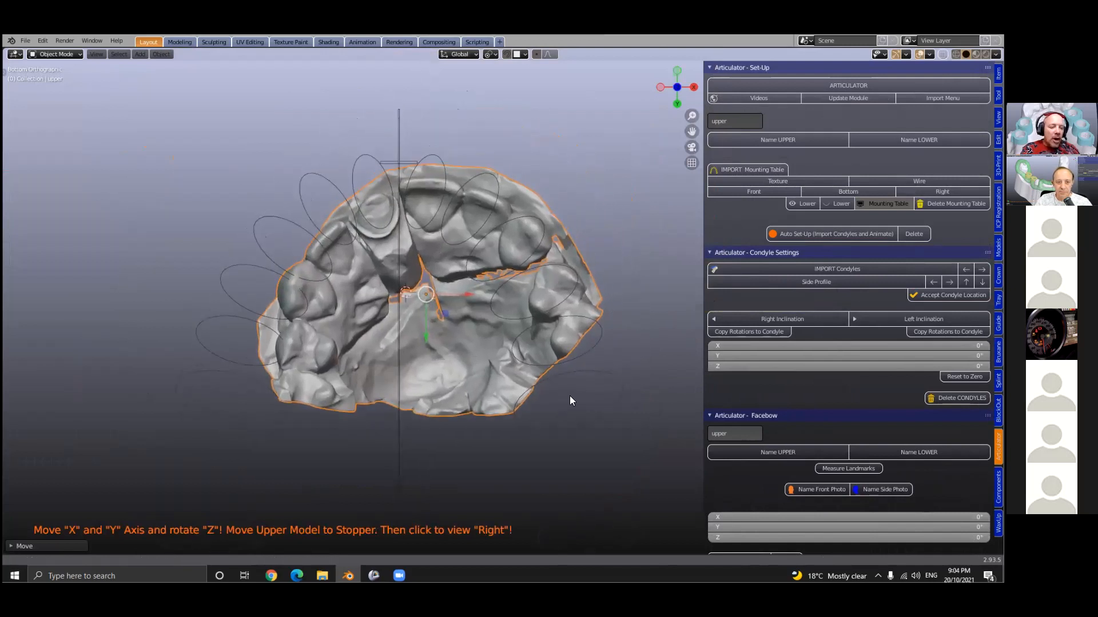
{"action": "key", "text": "r"}
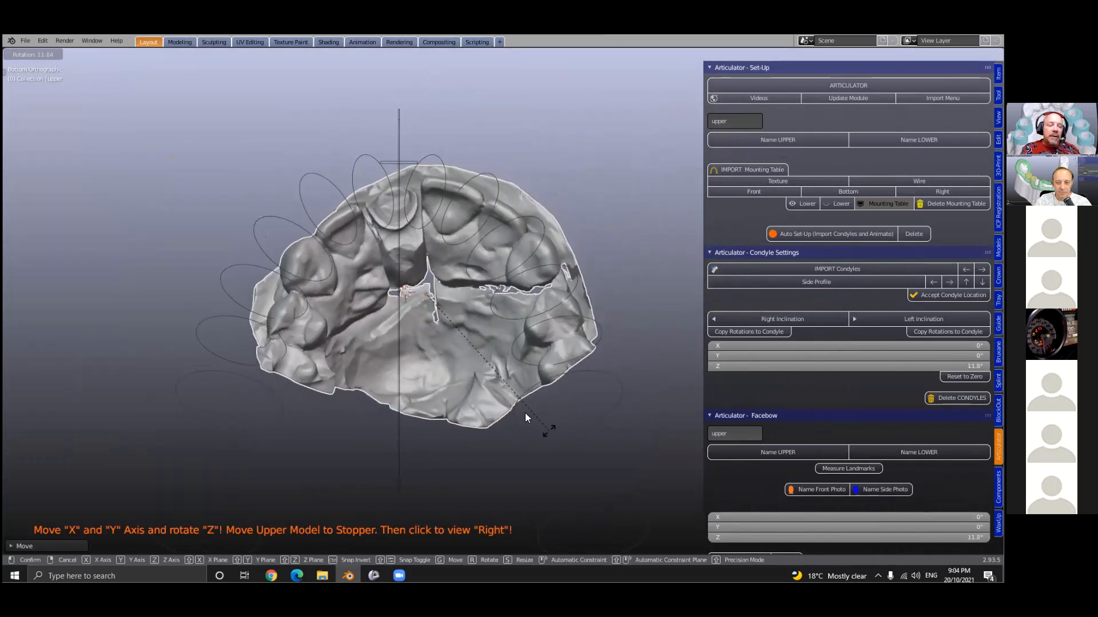
{"action": "left_click", "coordinate": [391, 347]}
Move the upper model in X and Y to centre it on the mid-line with its front teeth at the stopper.
{"action": "scroll", "coordinate": [387, 342], "scroll_direction": "up", "scroll_amount": 2}
{"action": "scroll", "coordinate": [387, 343], "scroll_direction": "up", "scroll_amount": 2}
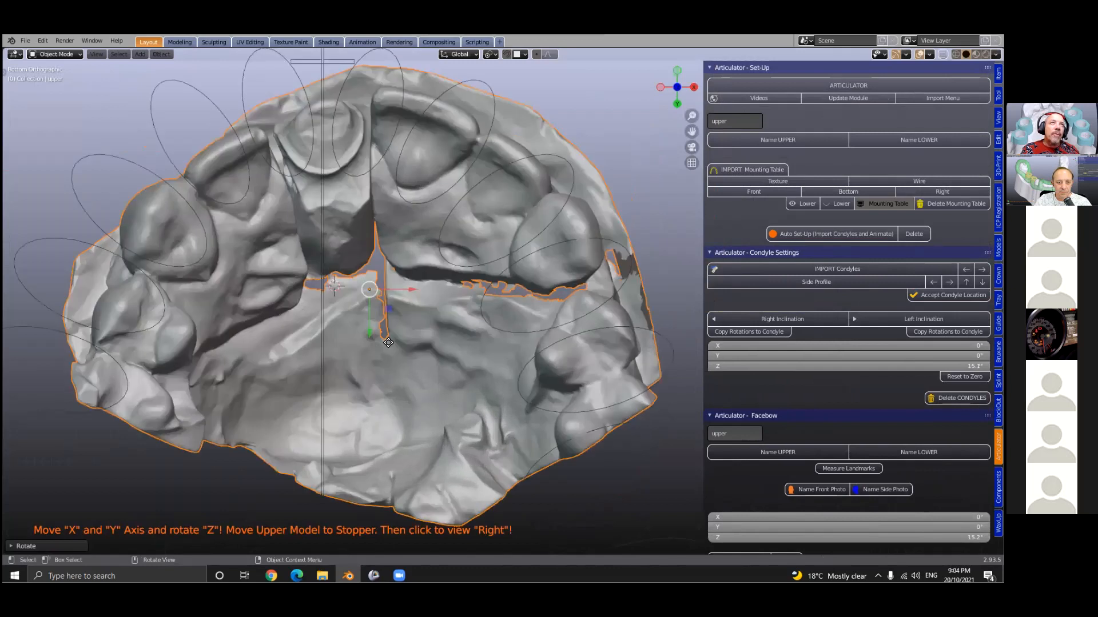
{"action": "key", "text": "g"}
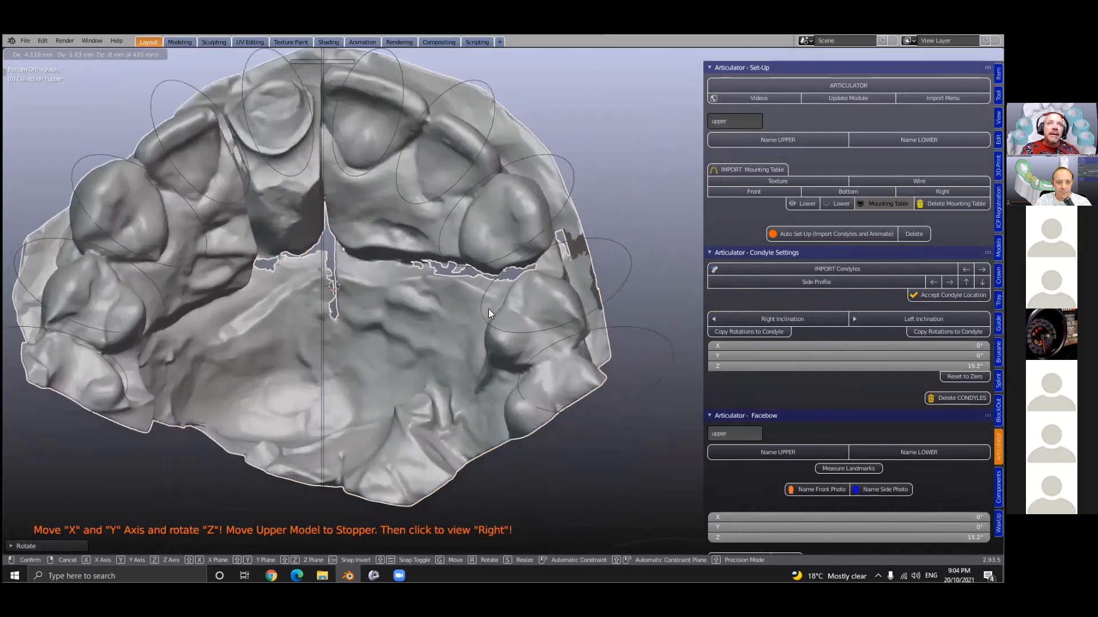
{"action": "left_click", "coordinate": [495, 213]}
Fine-tune the upper model's Z rotation to about 15.7° against the mounting table's tooth outlines.
{"action": "mouse_move", "coordinate": [451, 191]}
{"action": "middle_mouse_down", "text": "shift"}
{"action": "mouse_move", "coordinate": [477, 216]}
{"action": "mouse_move", "coordinate": [490, 280]}
{"action": "middle_mouse_up", "text": "shift"}
{"action": "middle_click_drag", "start_coordinate": [372, 171], "coordinate": [433, 247], "text": "shift"}
{"action": "scroll", "coordinate": [335, 268], "scroll_direction": "up", "scroll_amount": 2}
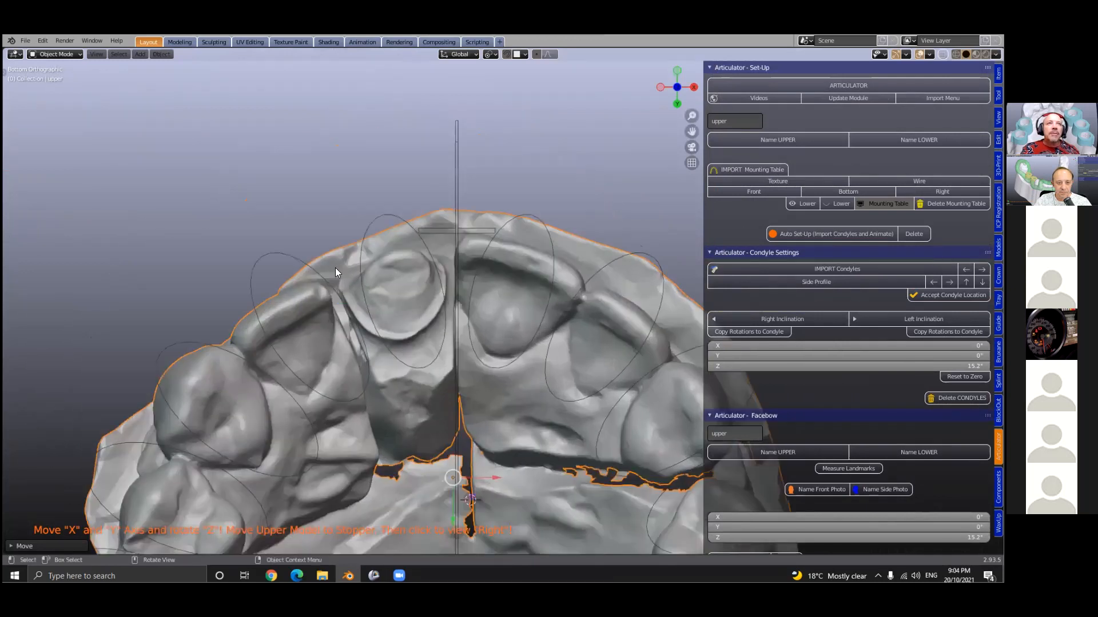
{"action": "scroll", "coordinate": [500, 268], "scroll_direction": "down", "scroll_amount": 3}
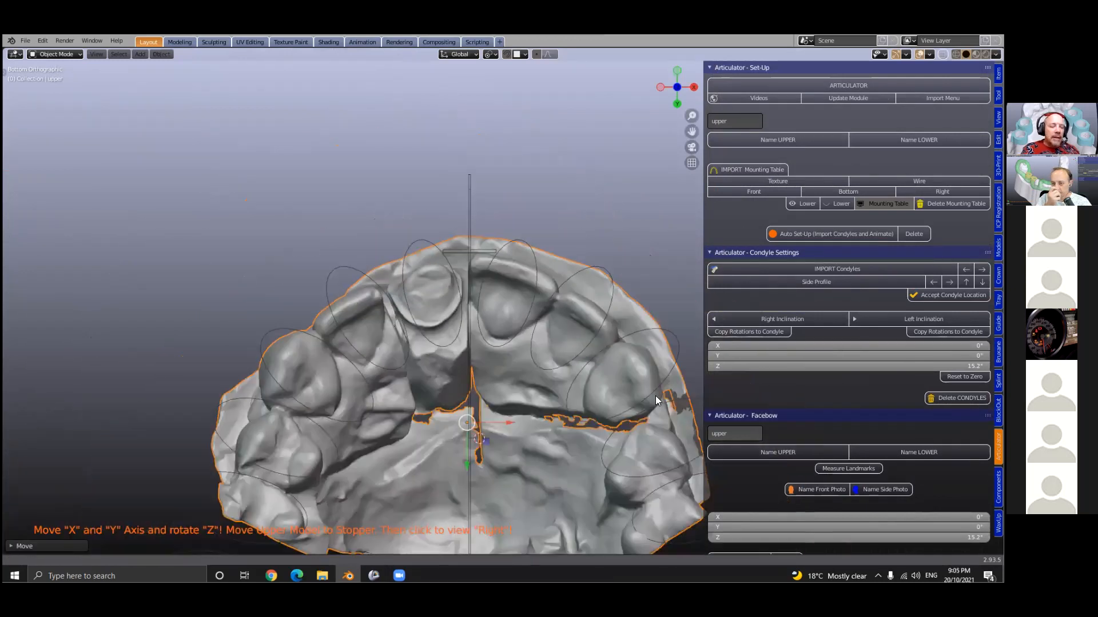
{"action": "key", "text": "r"}
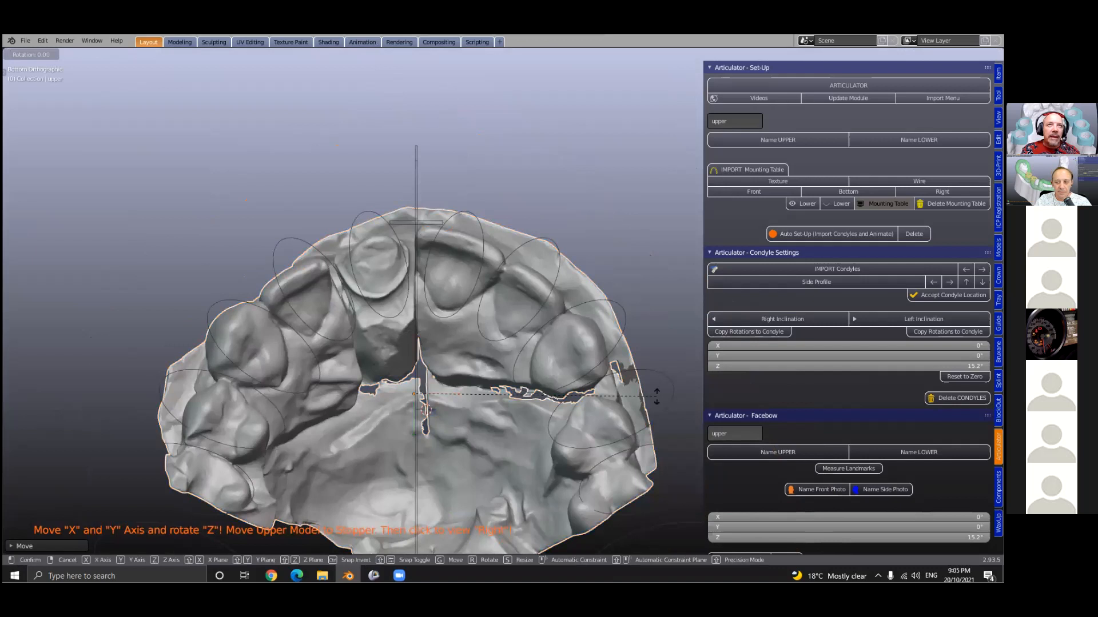
{"action": "left_click", "coordinate": [295, 284]}
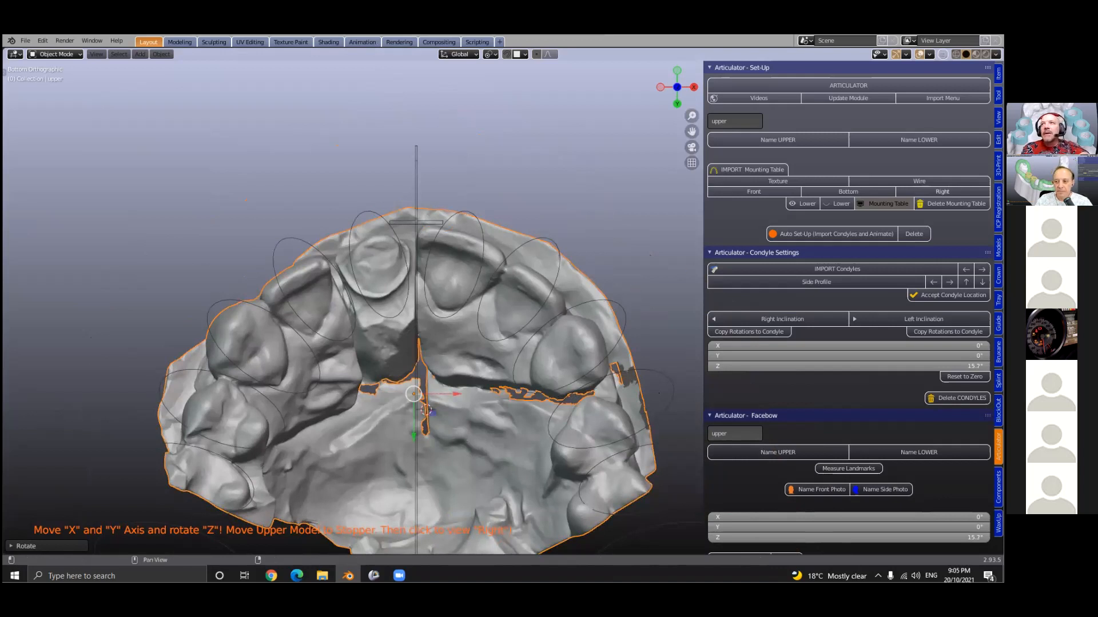
From the right view, tilt the upper model to about 1.38° around X against the mounting table, and return to its front view.
{"action": "left_click", "coordinate": [941, 191]}
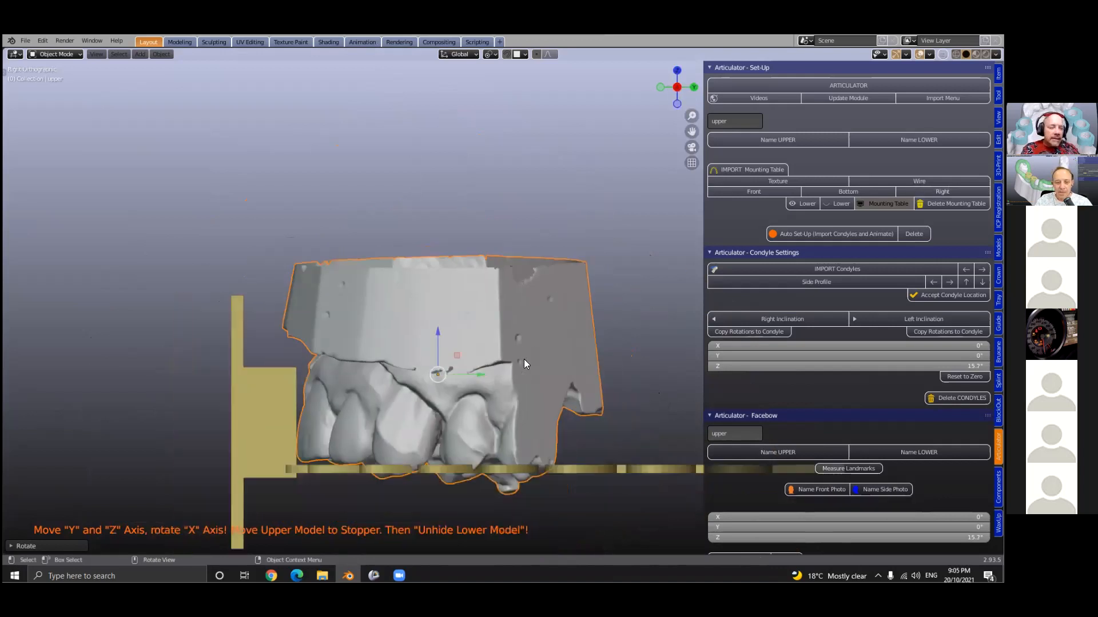
{"action": "middle_click_drag", "start_coordinate": [534, 307], "coordinate": [541, 260], "text": "shift"}
{"action": "key", "text": "r"}
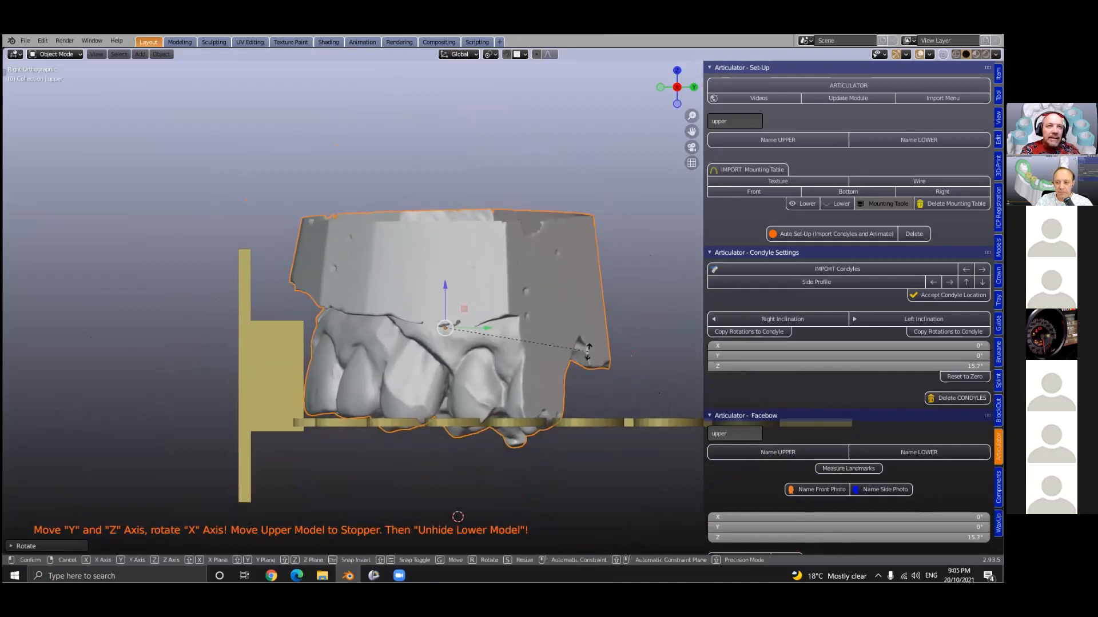
{"action": "left_click", "coordinate": [444, 353]}
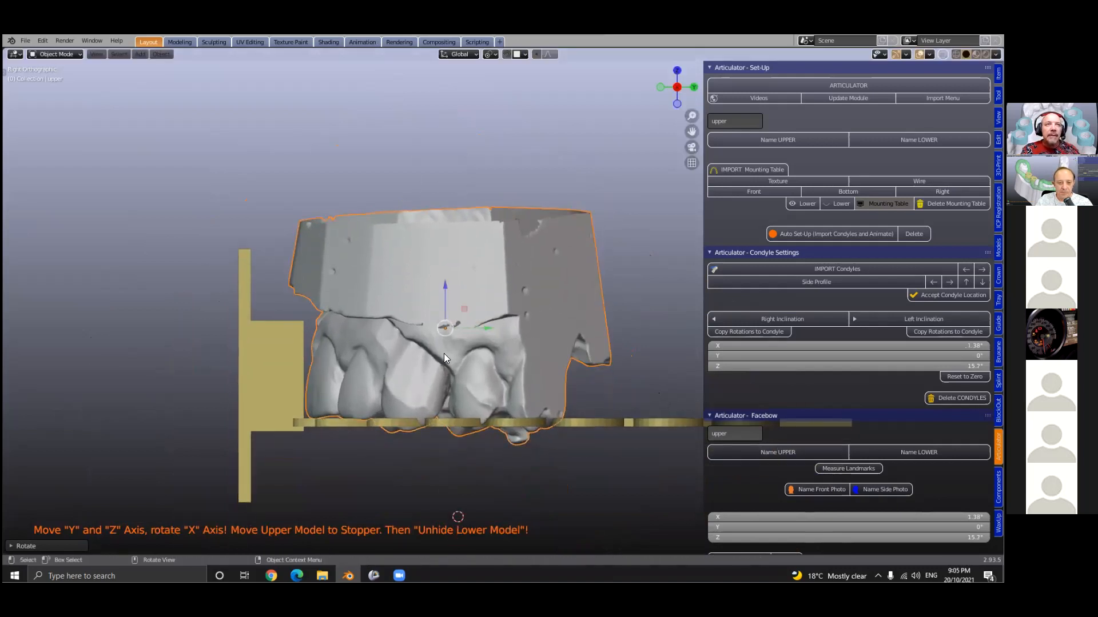
{"action": "left_click", "coordinate": [778, 193]}
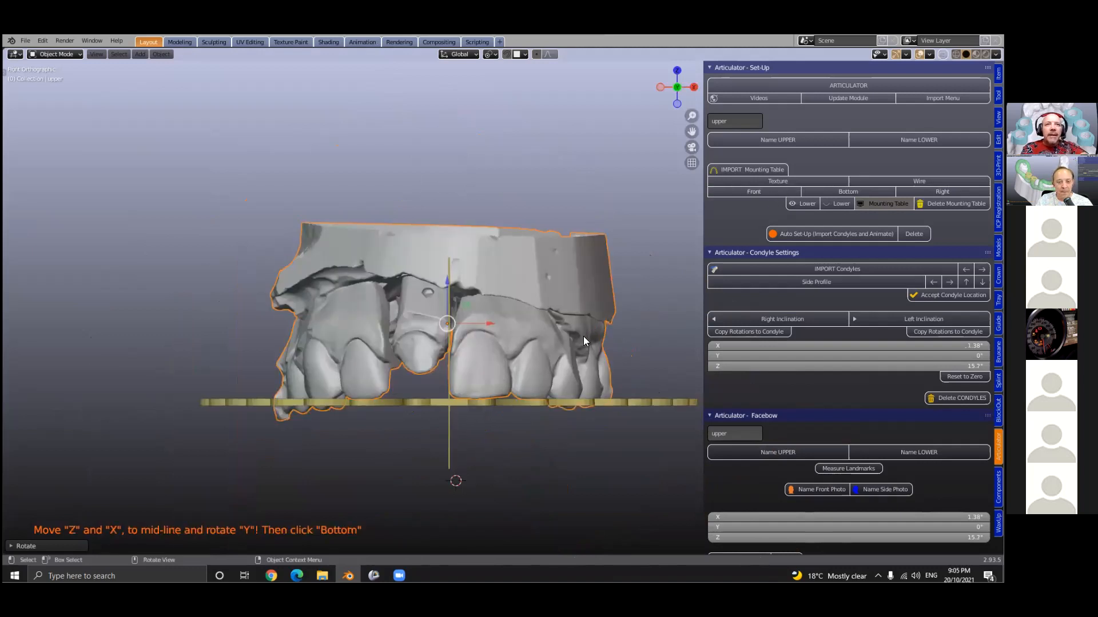
From the front view, rotate the upper model to about 0.78° around Y and raise it slightly along Z against the mounting table.
{"action": "scroll", "coordinate": [619, 342], "scroll_direction": "up", "scroll_amount": 1}
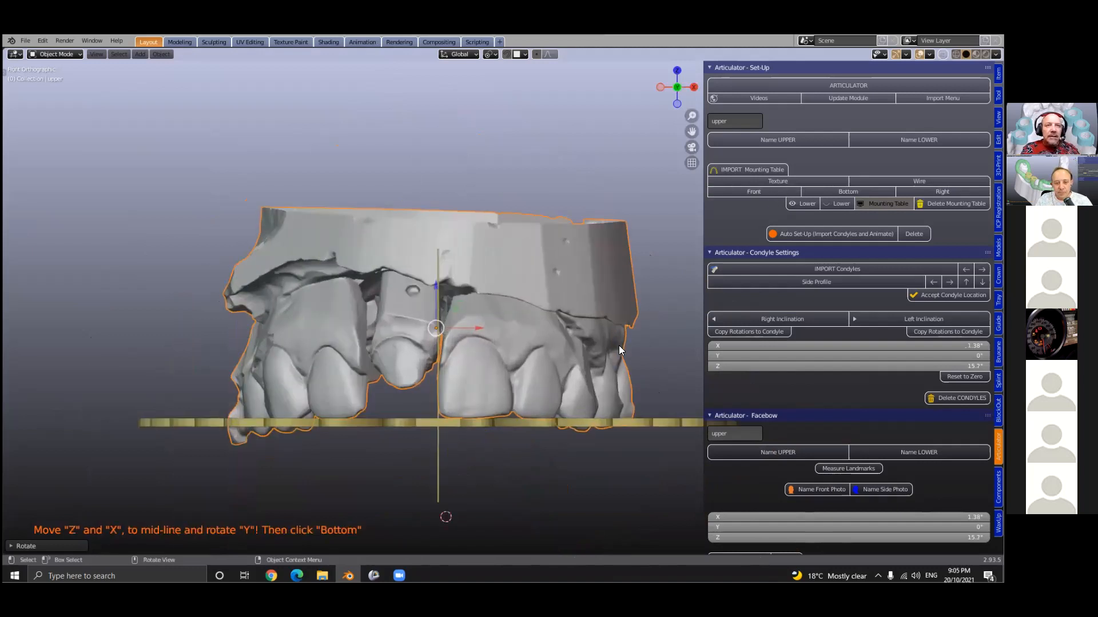
{"action": "key", "text": "r"}
{"action": "left_click", "coordinate": [575, 343]}
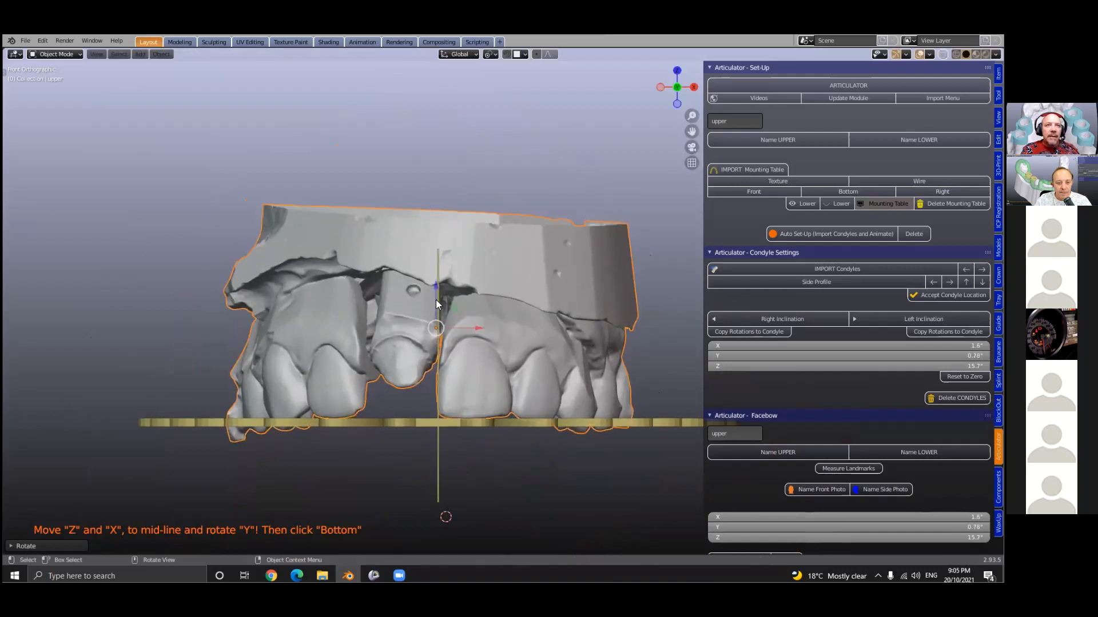
{"action": "left_click_drag", "start_coordinate": [438, 282], "coordinate": [438, 278]}
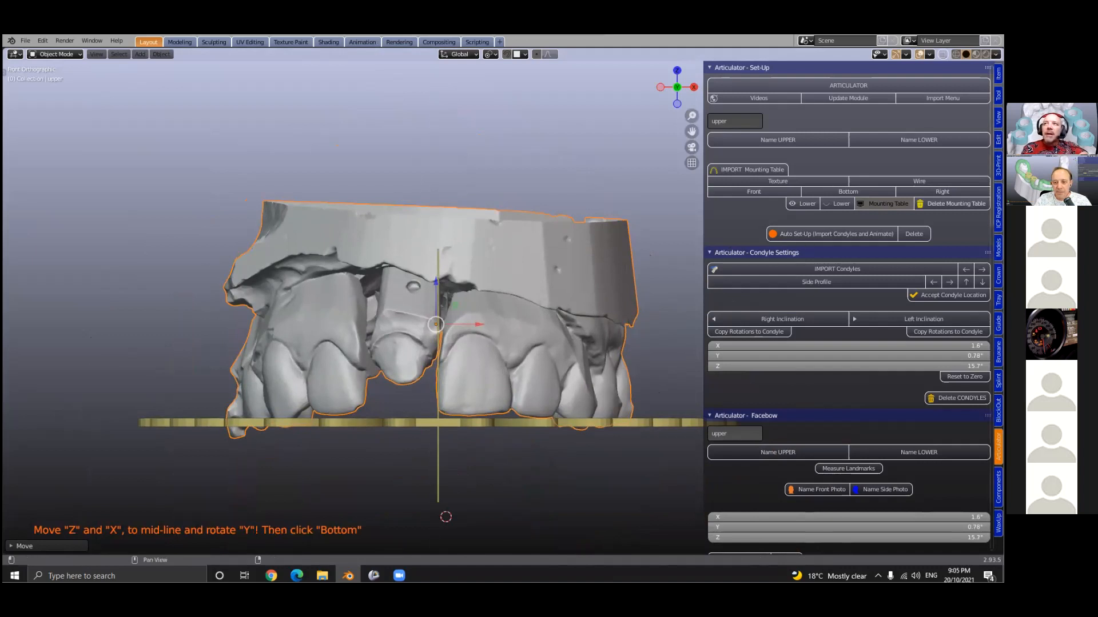
Delete the mounting table, leaving the upper and lower models in the scene.
{"action": "left_click", "coordinate": [950, 204]}
{"action": "scroll", "coordinate": [531, 363], "scroll_direction": "down", "scroll_amount": 3}
{"action": "left_click", "coordinate": [489, 323]}
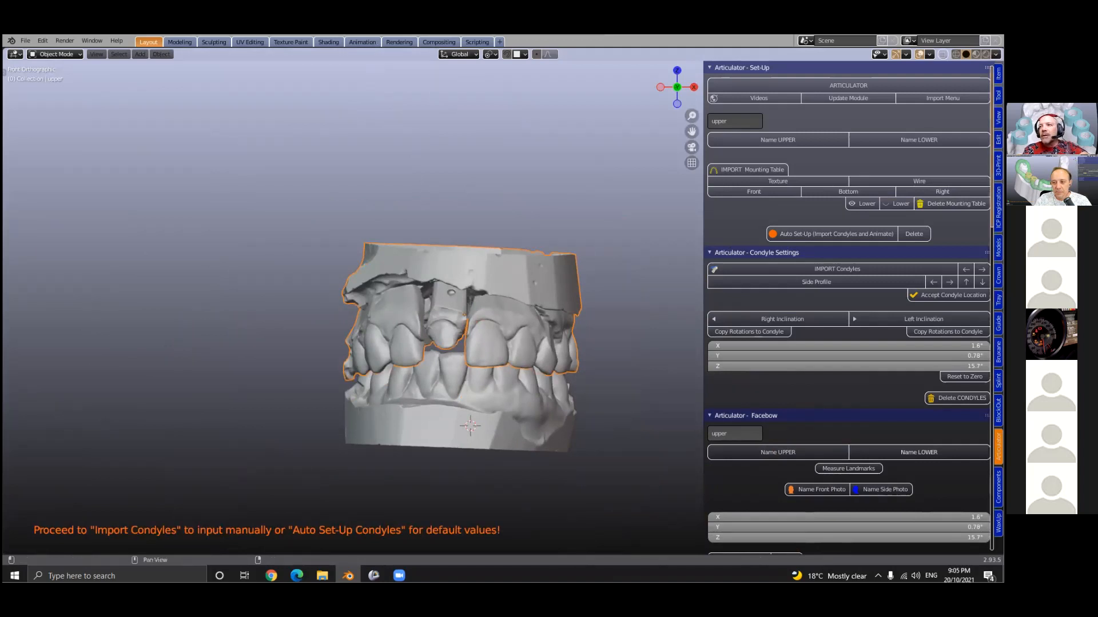
Switch to the WaxUP module and expand only its Using Patient's Teeth section.
{"action": "left_click", "coordinate": [998, 521]}
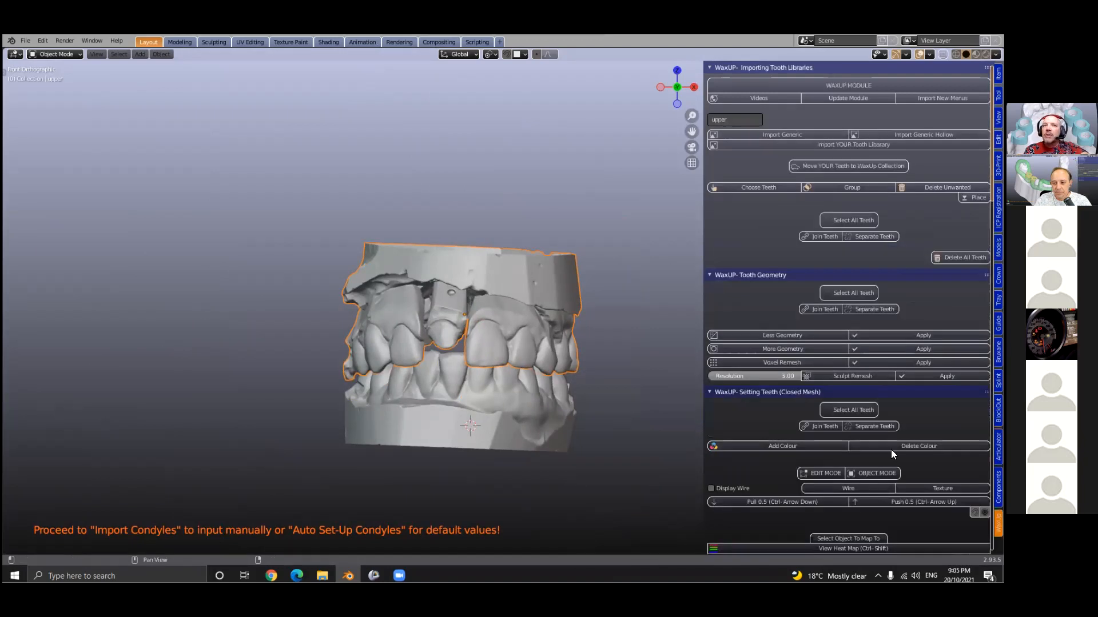
{"action": "scroll", "coordinate": [452, 356], "scroll_direction": "up", "scroll_amount": 3}
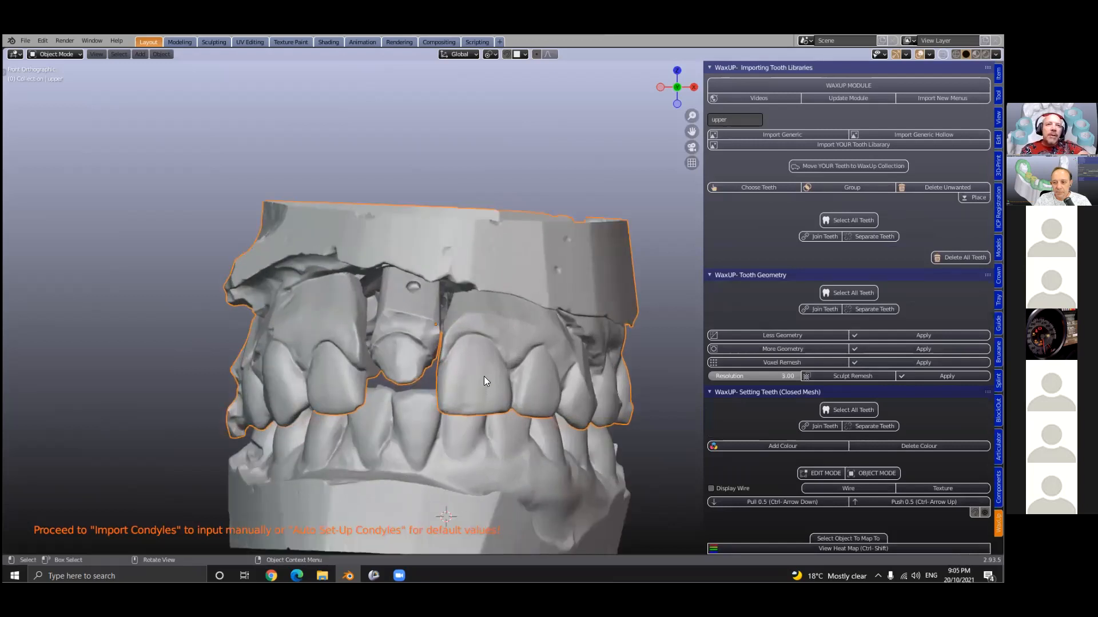
{"action": "scroll", "coordinate": [484, 379], "scroll_direction": "up", "scroll_amount": 4}
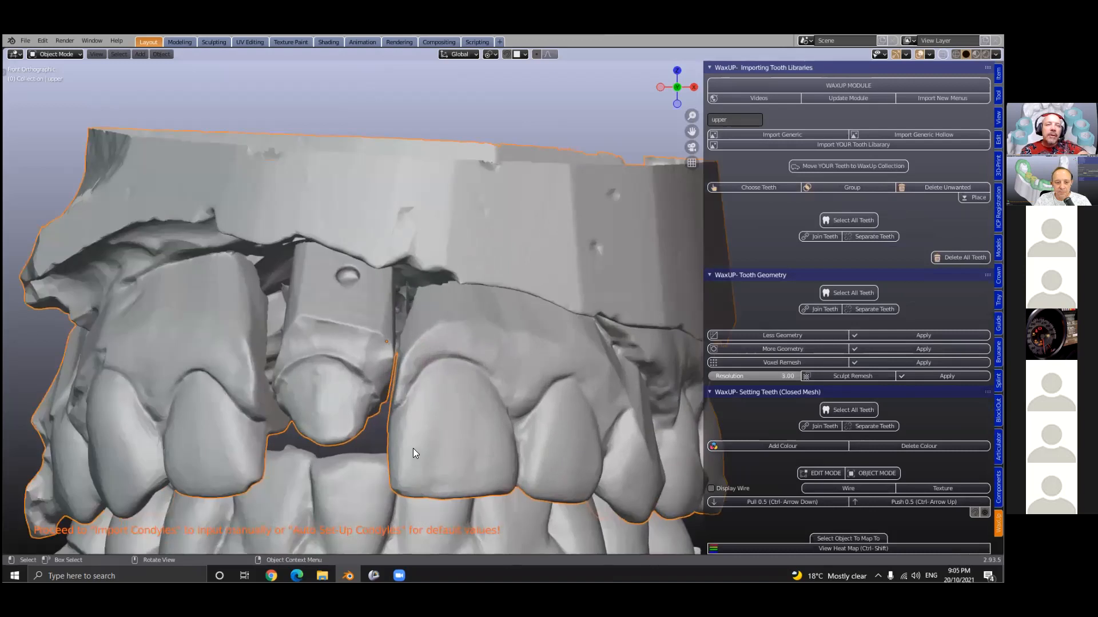
{"action": "scroll", "coordinate": [395, 412], "scroll_direction": "down", "scroll_amount": 1}
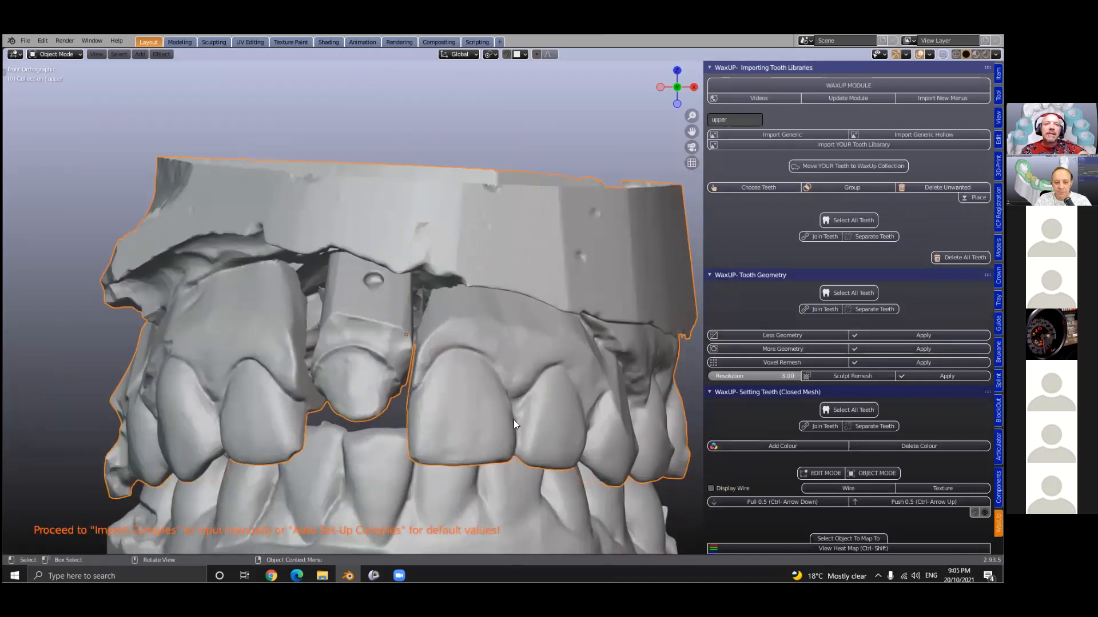
{"action": "scroll", "coordinate": [546, 426], "scroll_direction": "down", "scroll_amount": 2}
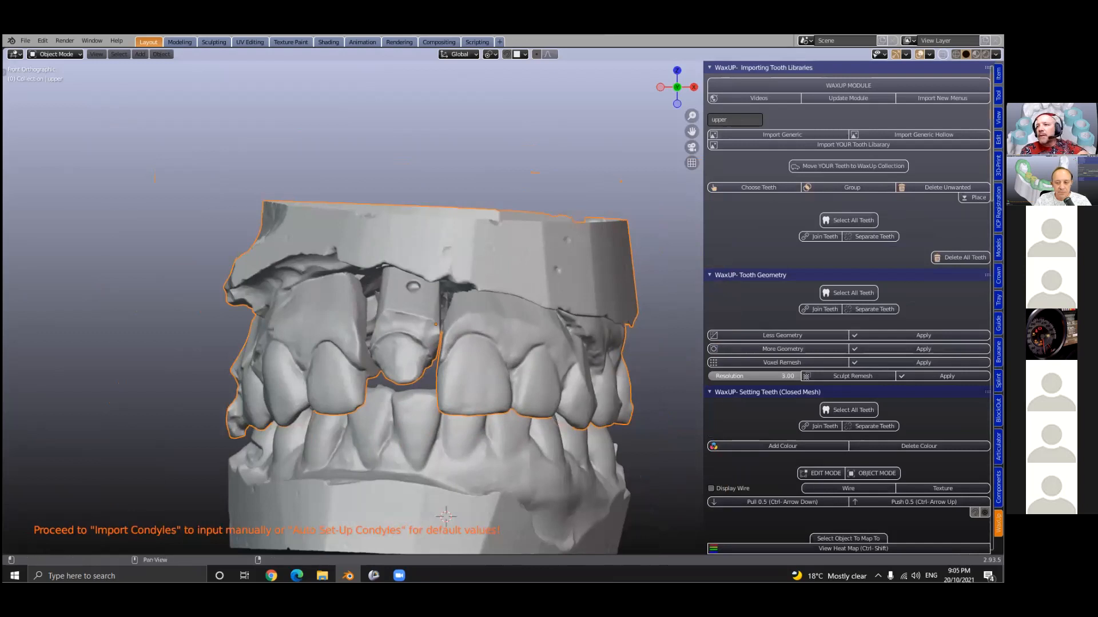
{"action": "scroll", "coordinate": [849, 309], "scroll_direction": "down", "scroll_amount": 3}
{"action": "scroll", "coordinate": [848, 309], "scroll_direction": "down", "scroll_amount": 3}
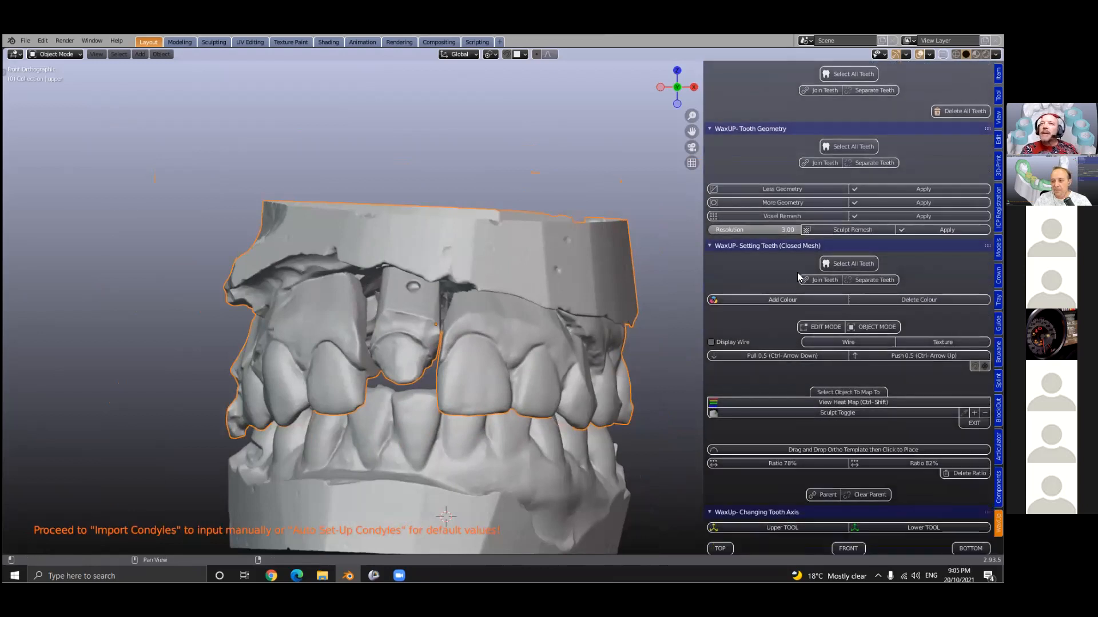
{"action": "scroll", "coordinate": [800, 280], "scroll_direction": "down", "scroll_amount": 10}
{"action": "scroll", "coordinate": [791, 300], "scroll_direction": "down", "scroll_amount": 4}
{"action": "left_click", "coordinate": [795, 316], "text": "ctrl"}
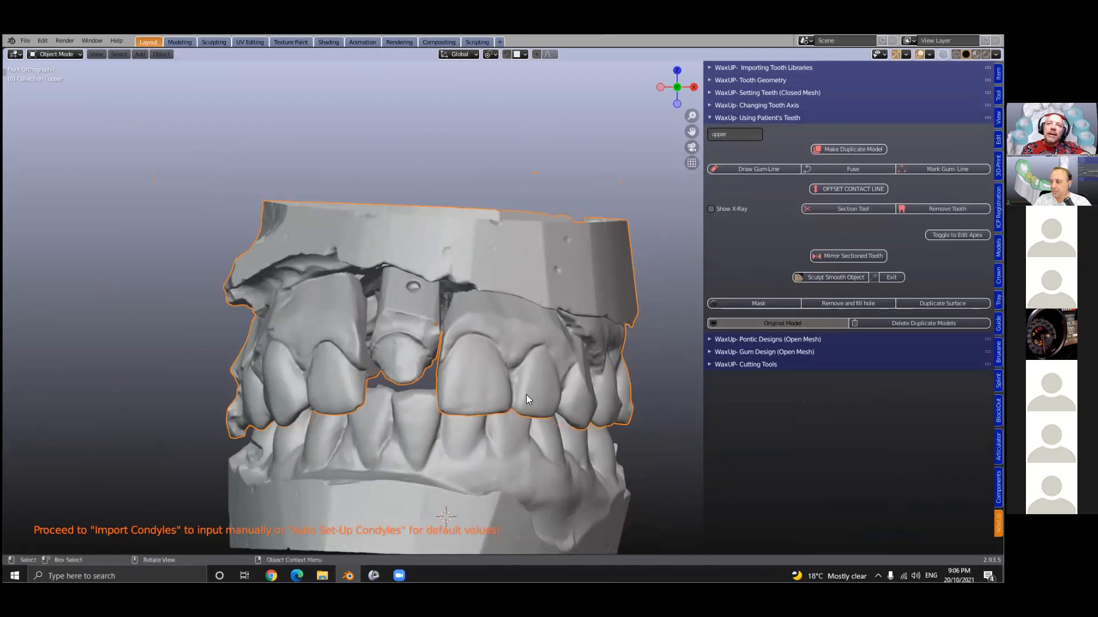
Hide the lower model so only the upper model is shown.
{"action": "scroll", "coordinate": [514, 406], "scroll_direction": "up", "scroll_amount": 1}
{"action": "left_click", "coordinate": [477, 406]}
{"action": "left_click", "coordinate": [476, 406]}
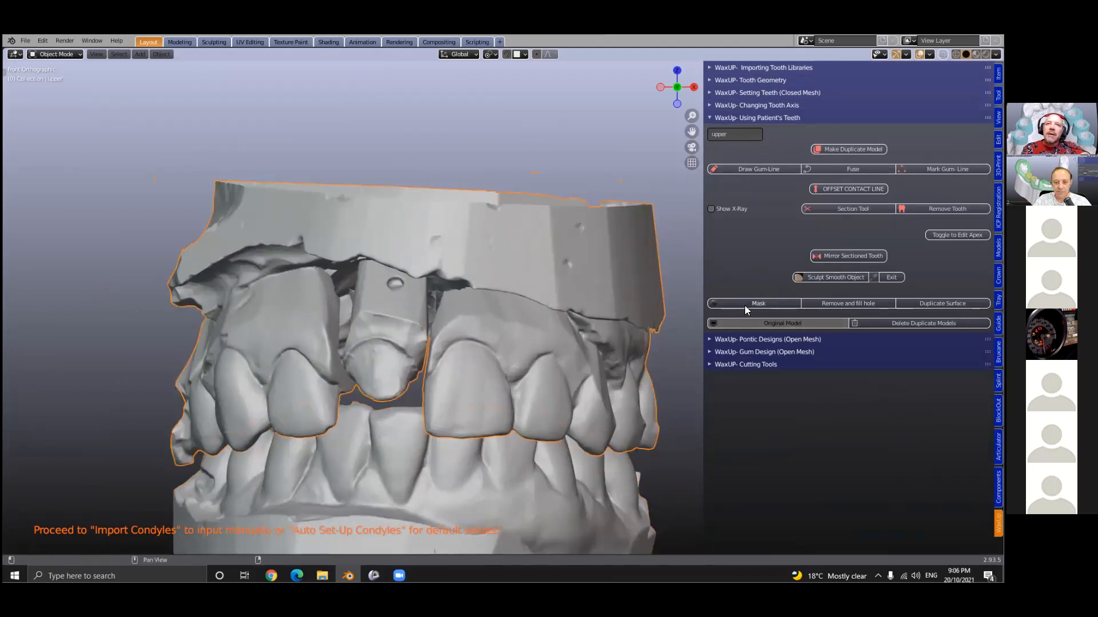
{"action": "key", "text": "shift+h"}
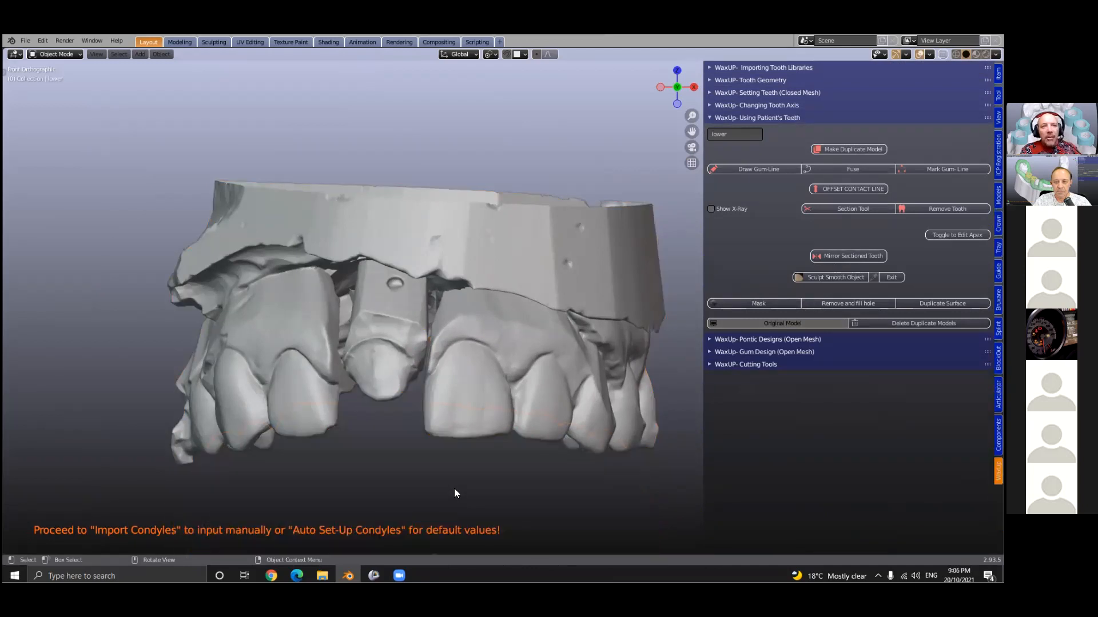
Paint a mask over the front surface of the intact upper central incisor beside the prepared tooth.
{"action": "left_click", "coordinate": [742, 304]}
{"action": "scroll", "coordinate": [504, 380], "scroll_direction": "up", "scroll_amount": 3}
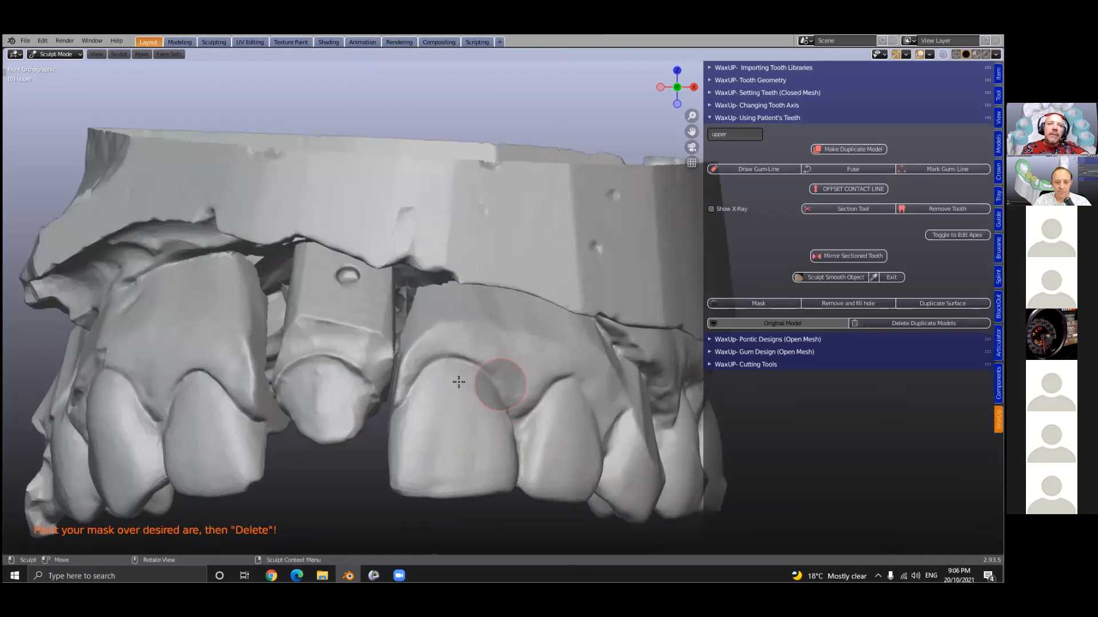
{"action": "mouse_move", "coordinate": [423, 404]}
{"action": "left_mouse_down"}
{"action": "mouse_move", "coordinate": [435, 457]}
{"action": "mouse_move", "coordinate": [469, 440]}
{"action": "mouse_move", "coordinate": [395, 476]}
{"action": "mouse_move", "coordinate": [470, 430]}
{"action": "mouse_move", "coordinate": [471, 395]}
{"action": "left_mouse_up"}
{"action": "mouse_move", "coordinate": [471, 395]}
{"action": "middle_mouse_down"}
{"action": "mouse_move", "coordinate": [422, 419]}
{"action": "mouse_move", "coordinate": [507, 453]}
{"action": "middle_mouse_up"}
{"action": "mouse_move", "coordinate": [507, 453]}
{"action": "left_mouse_down"}
{"action": "mouse_move", "coordinate": [503, 412]}
{"action": "mouse_move", "coordinate": [512, 479]}
{"action": "mouse_move", "coordinate": [503, 473]}
{"action": "left_mouse_up"}
{"action": "mouse_move", "coordinate": [502, 473]}
{"action": "middle_mouse_down"}
{"action": "mouse_move", "coordinate": [517, 453]}
{"action": "mouse_move", "coordinate": [553, 446]}
{"action": "mouse_move", "coordinate": [444, 410]}
{"action": "mouse_move", "coordinate": [436, 430]}
{"action": "mouse_move", "coordinate": [481, 356]}
{"action": "middle_mouse_up"}
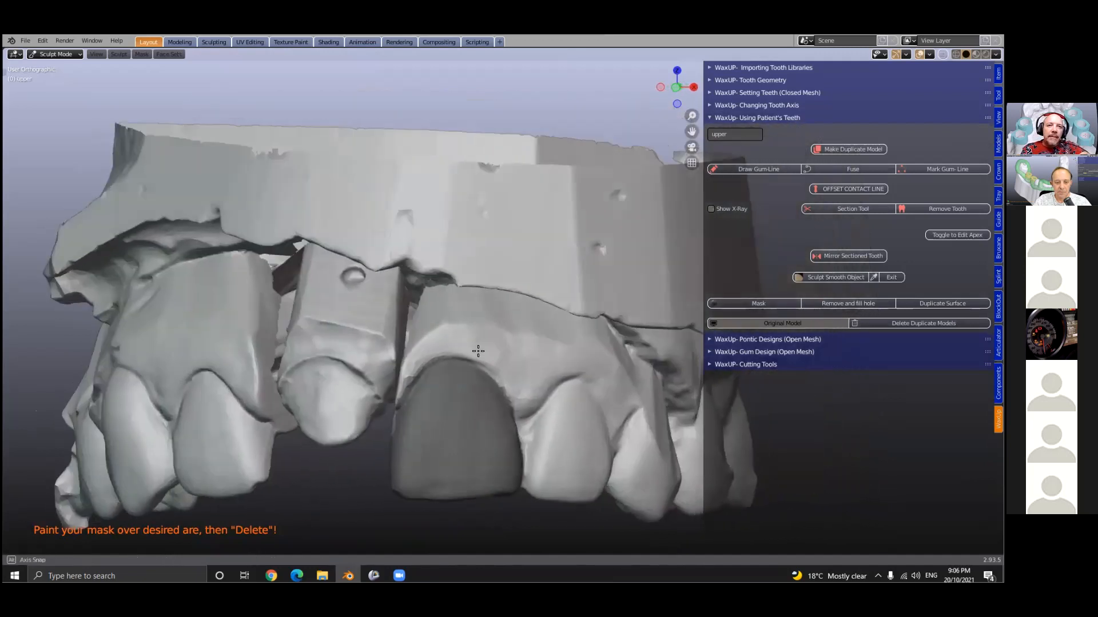
Extend the mask over the incisal edge and back surface of the same central incisor.
{"action": "middle_click_drag", "start_coordinate": [473, 405], "coordinate": [501, 388]}
{"action": "mouse_move", "coordinate": [451, 420]}
{"action": "middle_mouse_down"}
{"action": "mouse_move", "coordinate": [537, 257]}
{"action": "mouse_move", "coordinate": [541, 285]}
{"action": "mouse_move", "coordinate": [495, 347]}
{"action": "mouse_move", "coordinate": [471, 358]}
{"action": "mouse_move", "coordinate": [542, 275]}
{"action": "middle_mouse_up"}
{"action": "mouse_move", "coordinate": [542, 277]}
{"action": "left_mouse_down"}
{"action": "mouse_move", "coordinate": [540, 303]}
{"action": "mouse_move", "coordinate": [515, 335]}
{"action": "mouse_move", "coordinate": [468, 363]}
{"action": "mouse_move", "coordinate": [430, 312]}
{"action": "mouse_move", "coordinate": [474, 372]}
{"action": "mouse_move", "coordinate": [574, 261]}
{"action": "left_mouse_up"}
{"action": "middle_click_drag", "start_coordinate": [569, 276], "coordinate": [542, 398]}
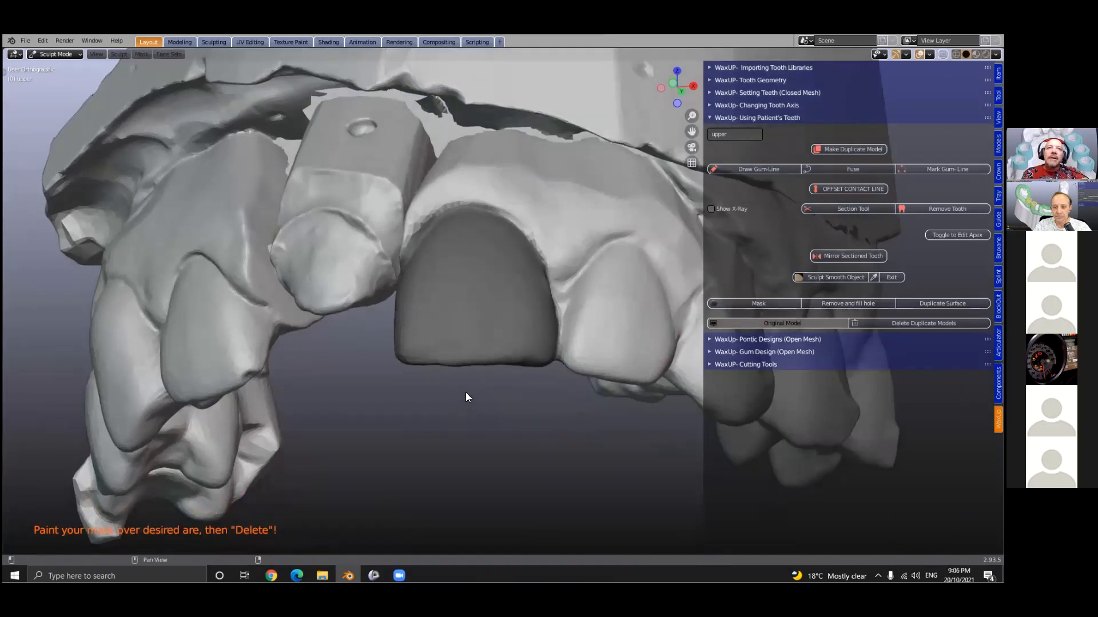
Extract the masked incisor surface as a separate object and mirror it across the mid-line onto the prepared tooth.
{"action": "key", "text": "Delete"}
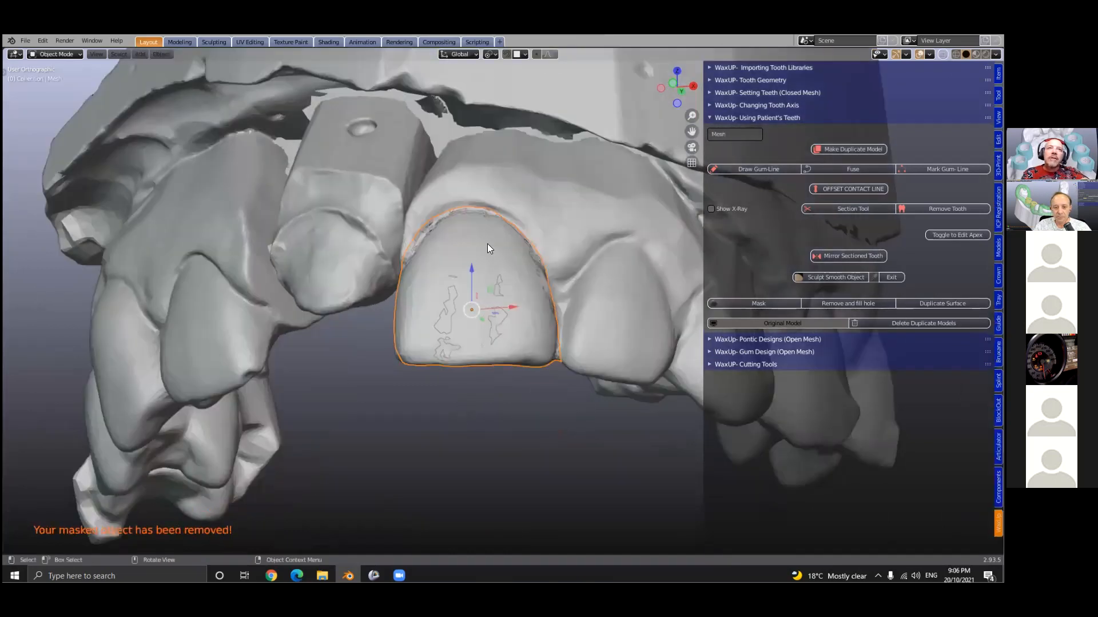
{"action": "middle_click_drag", "start_coordinate": [478, 373], "coordinate": [481, 402]}
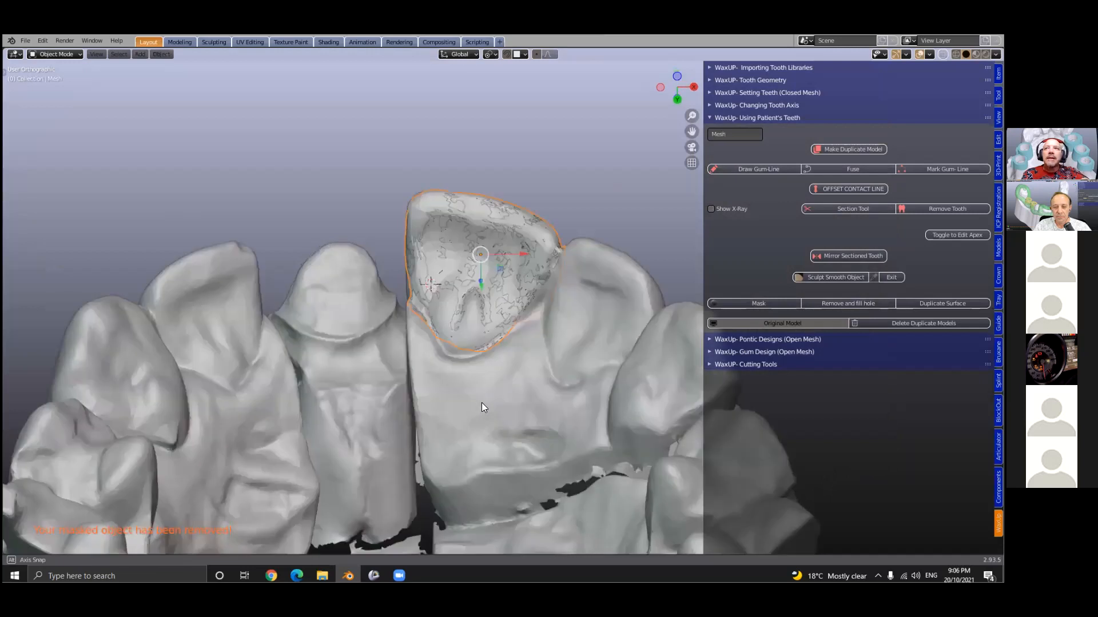
{"action": "middle_click_drag", "start_coordinate": [416, 274], "coordinate": [726, 288]}
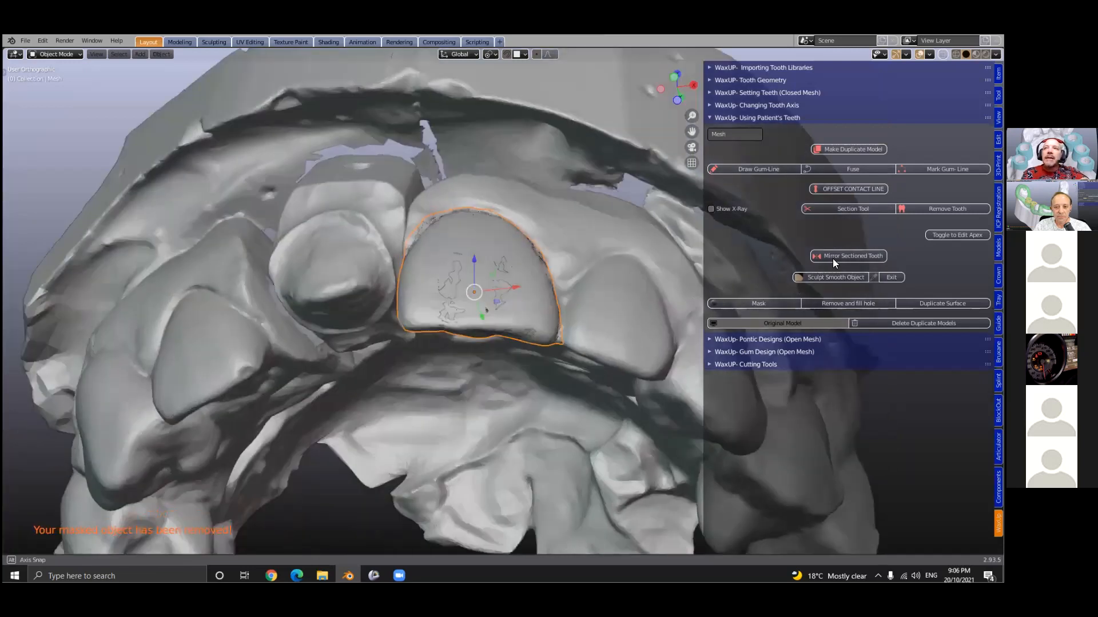
{"action": "left_click", "coordinate": [837, 255]}
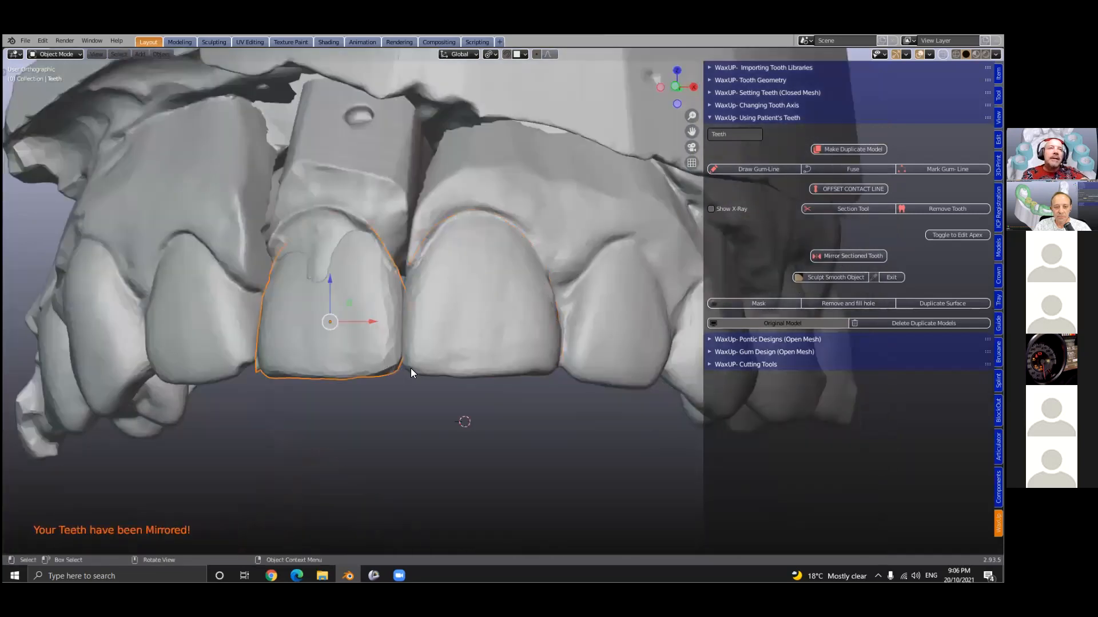
{"action": "middle_click_drag", "start_coordinate": [419, 378], "coordinate": [410, 226]}
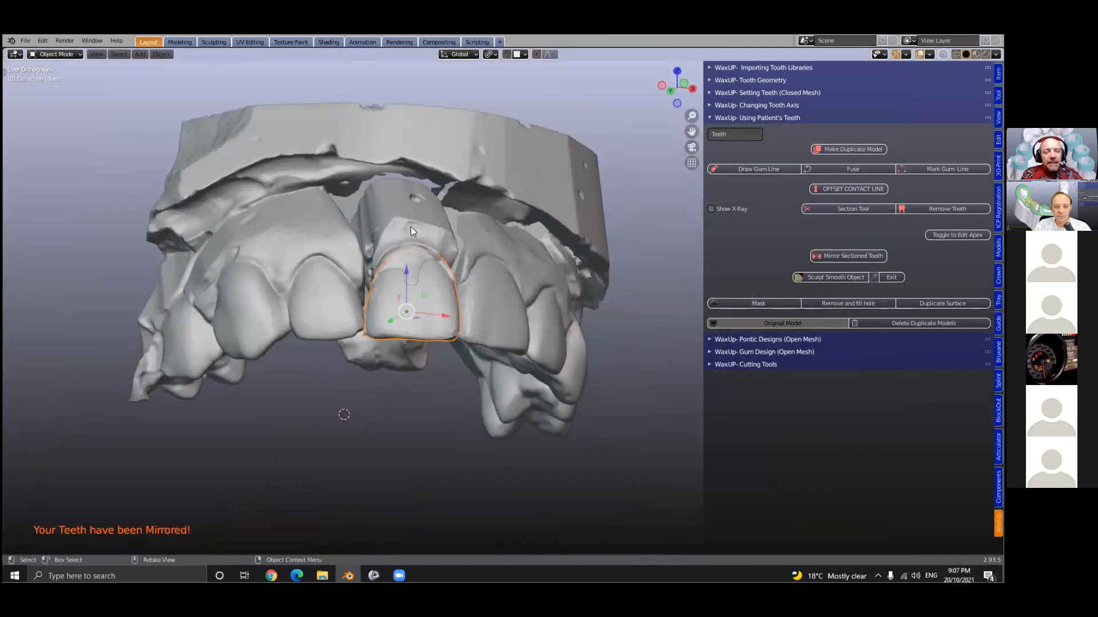
Isolate the mirrored tooth and close its open mesh with the Pontic Designs tools.
{"action": "key", "text": "shift+h"}
{"action": "middle_click_drag", "start_coordinate": [408, 303], "coordinate": [388, 426]}
{"action": "scroll", "coordinate": [328, 350], "scroll_direction": "up", "scroll_amount": 3}
{"action": "middle_click_drag", "start_coordinate": [359, 294], "coordinate": [707, 328]}
{"action": "scroll", "coordinate": [503, 286], "scroll_direction": "down", "scroll_amount": 3}
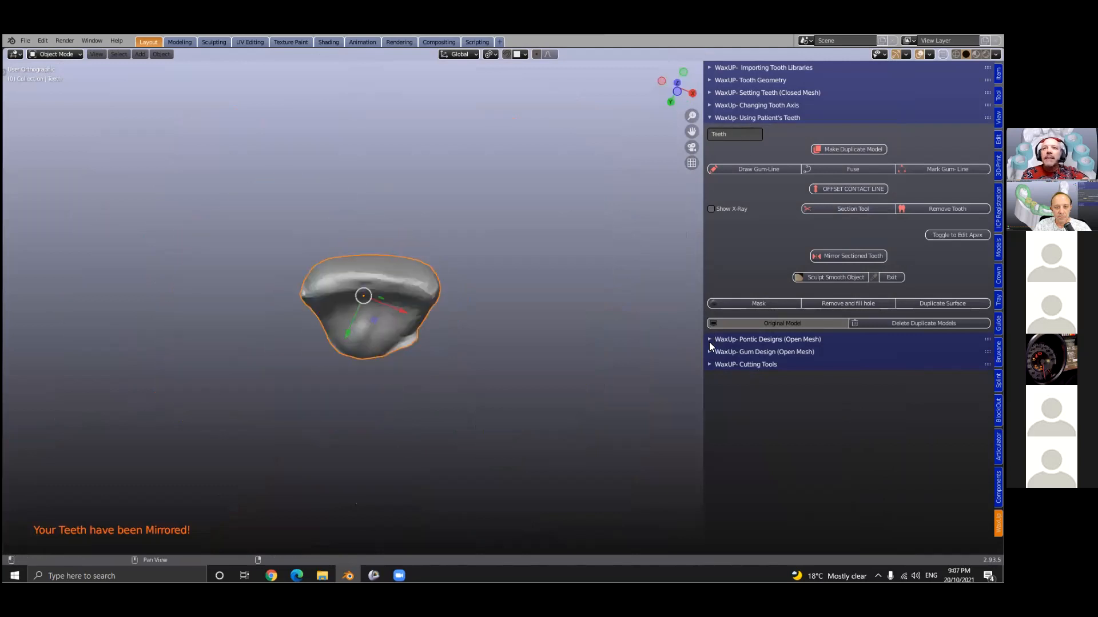
{"action": "left_click", "coordinate": [710, 340]}
{"action": "middle_click_drag", "start_coordinate": [377, 341], "coordinate": [360, 326]}
{"action": "left_click", "coordinate": [721, 397]}
{"action": "middle_click_drag", "start_coordinate": [471, 347], "coordinate": [405, 225]}
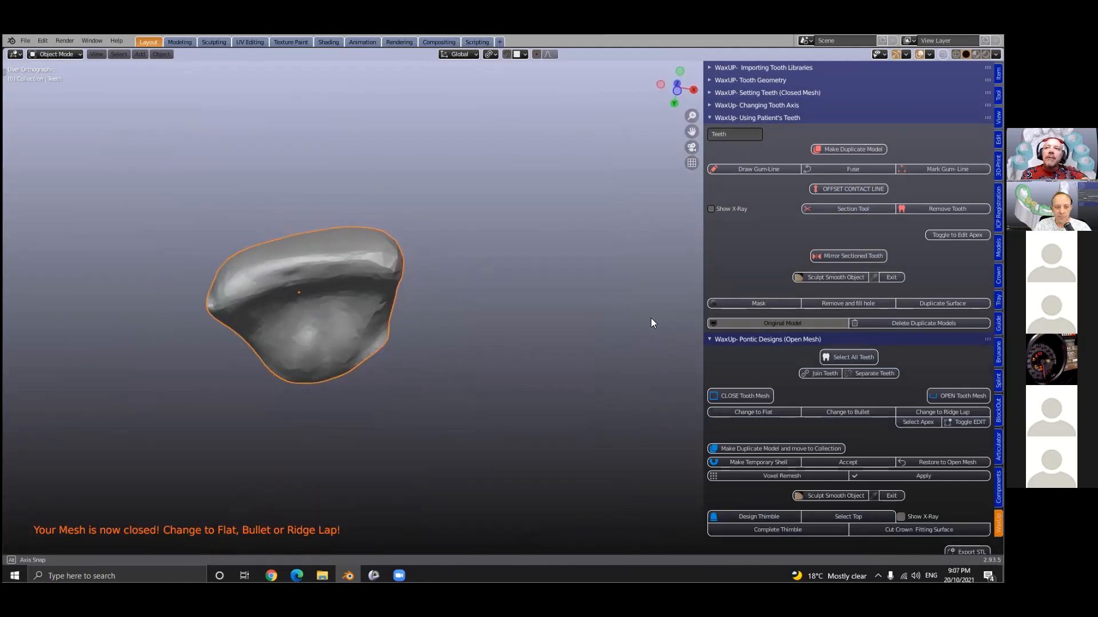
Change the closed tooth's fitting side to the bullet pontic shape.
{"action": "left_click", "coordinate": [840, 412]}
{"action": "middle_click_drag", "start_coordinate": [411, 276], "coordinate": [431, 384]}
{"action": "middle_click_drag", "start_coordinate": [541, 368], "coordinate": [450, 304]}
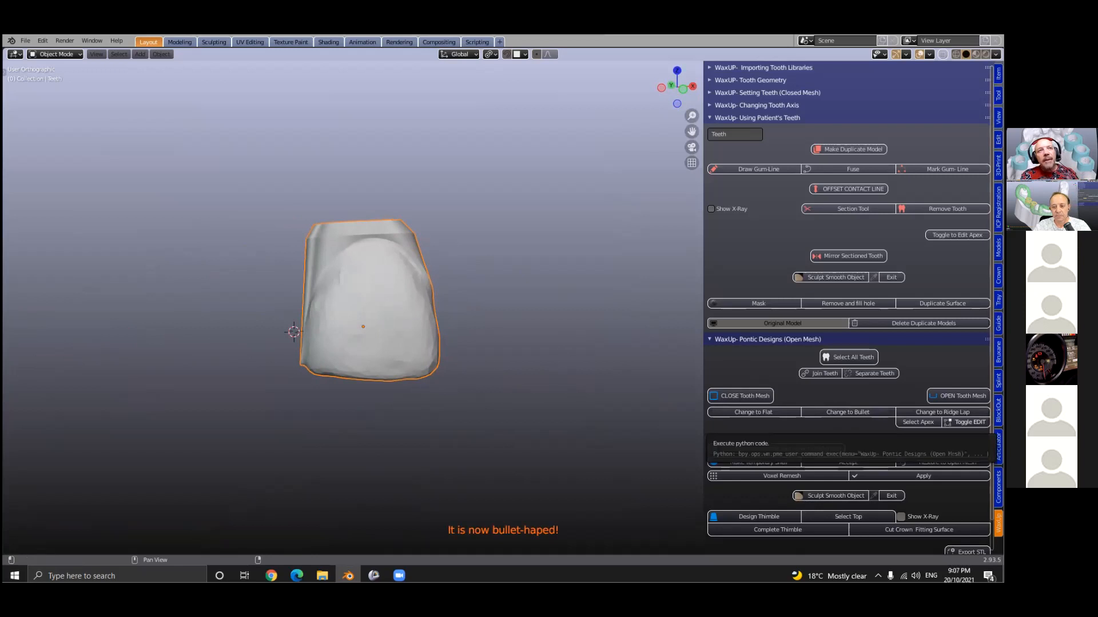
Edit the tooth's apex by moving it upward and rotating it slightly, and return to Object Mode.
{"action": "left_click", "coordinate": [965, 422]}
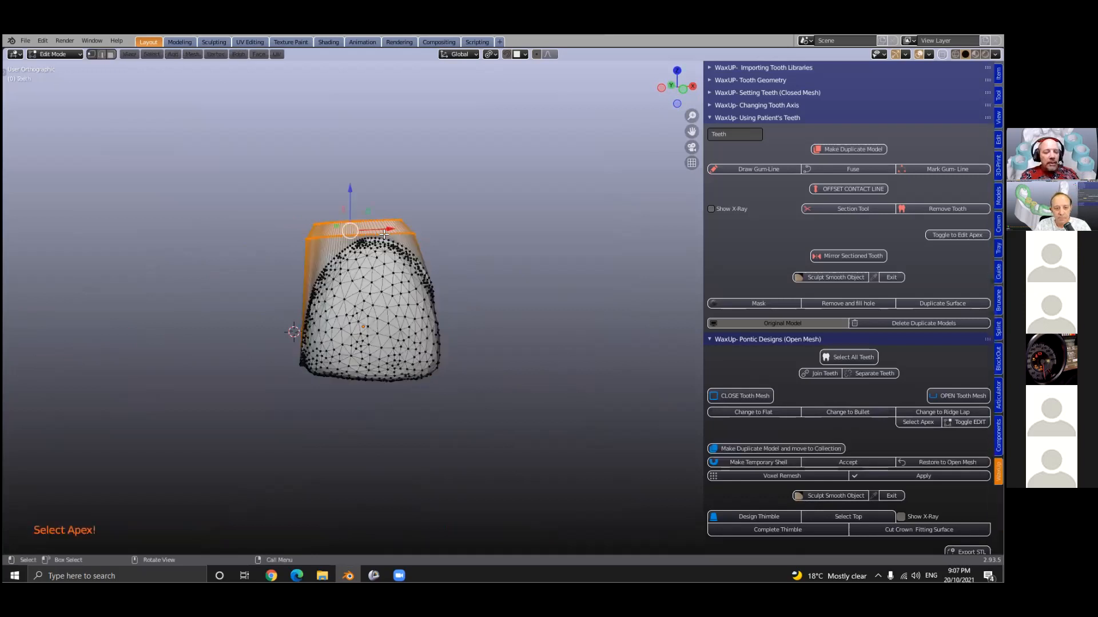
{"action": "key", "text": "g"}
{"action": "left_click", "coordinate": [387, 216]}
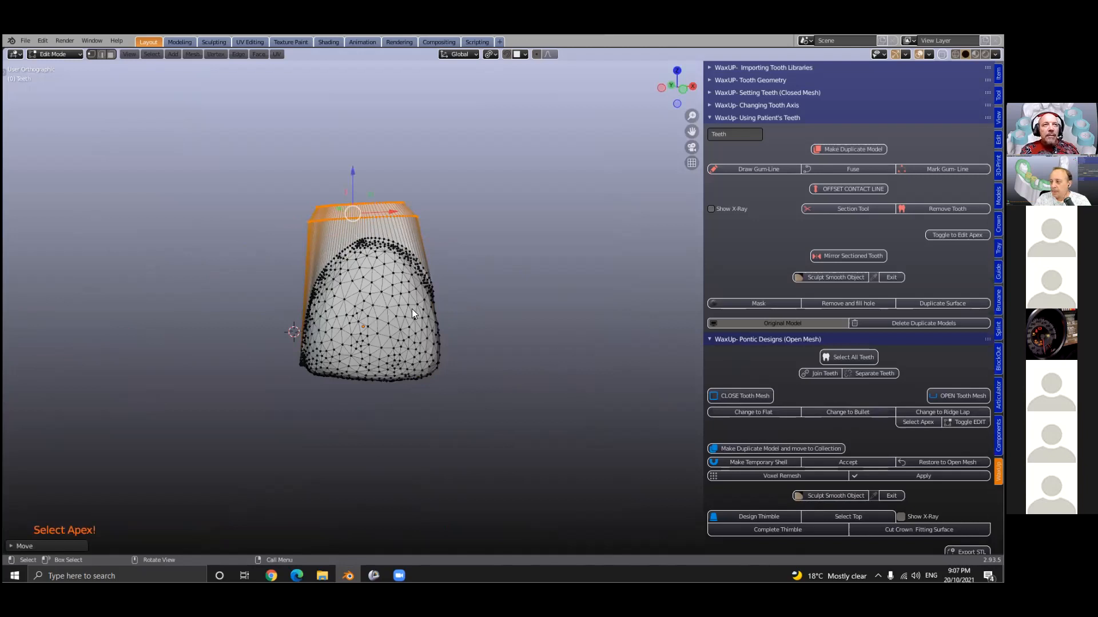
{"action": "key", "text": "r"}
{"action": "left_click", "coordinate": [423, 285]}
{"action": "key", "text": "Tab"}
{"action": "middle_click_drag", "start_coordinate": [438, 307], "coordinate": [237, 335]}
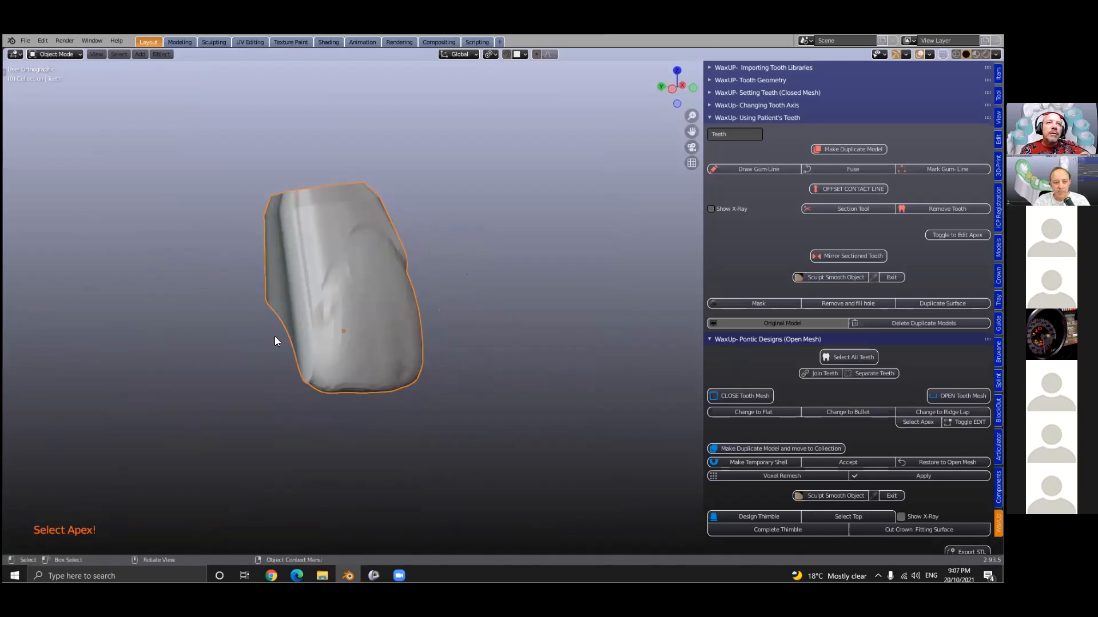
{"action": "middle_click_drag", "start_coordinate": [372, 347], "coordinate": [597, 414]}
Expand the WaxUP Tooth Geometry section and widen the sidebar to make its remesh settings readable.
{"action": "middle_click_drag", "start_coordinate": [713, 142], "coordinate": [711, 94]}
{"action": "left_click", "coordinate": [712, 93]}
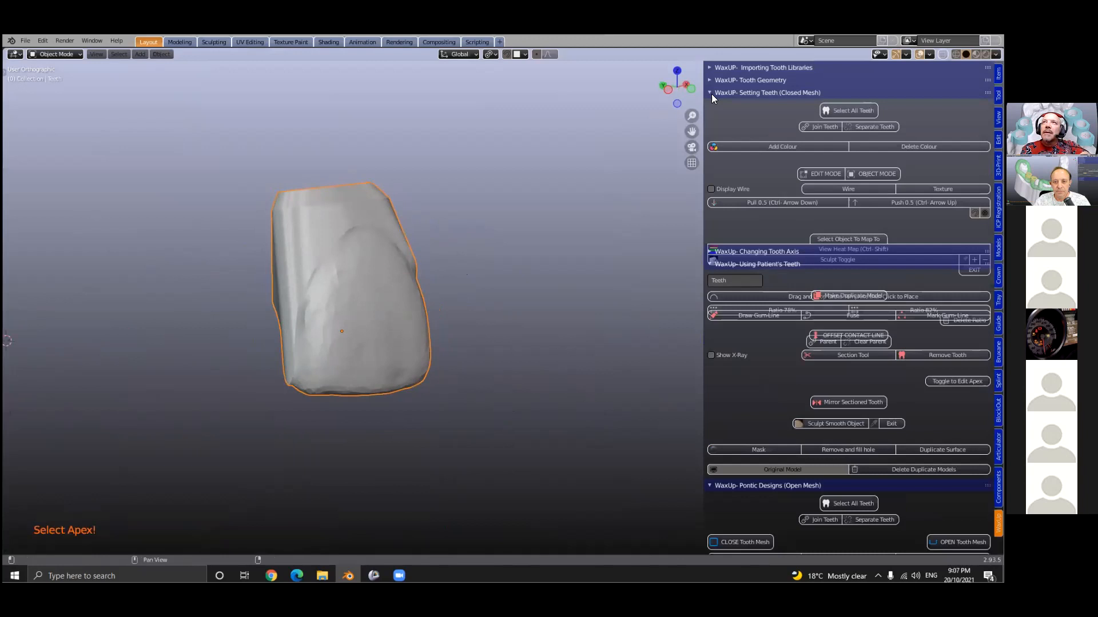
{"action": "left_click", "coordinate": [711, 94]}
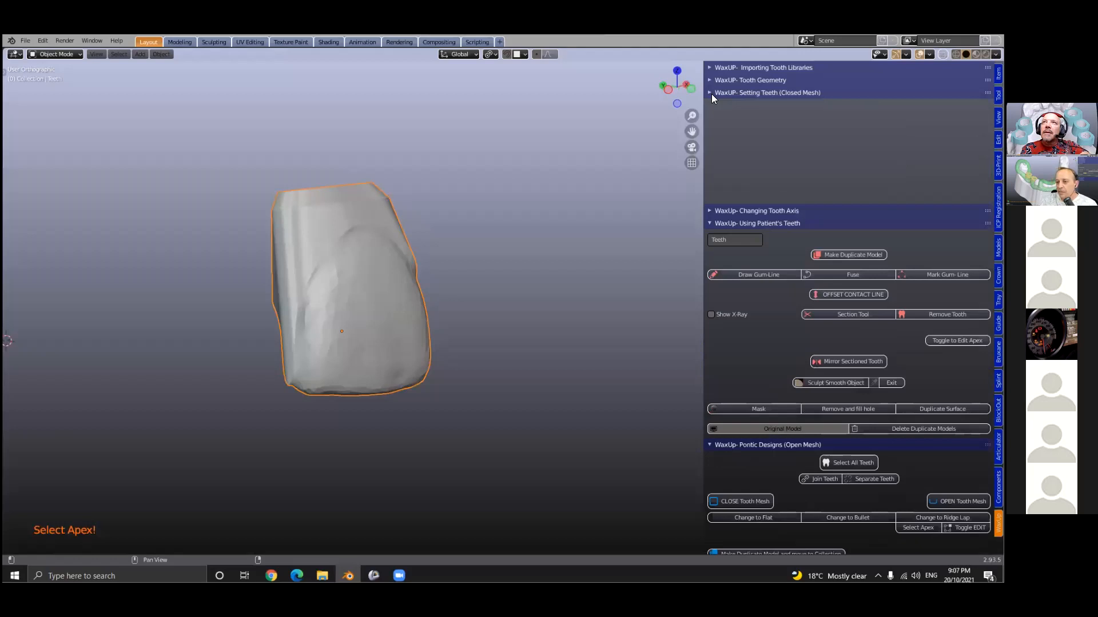
{"action": "left_click", "coordinate": [711, 81]}
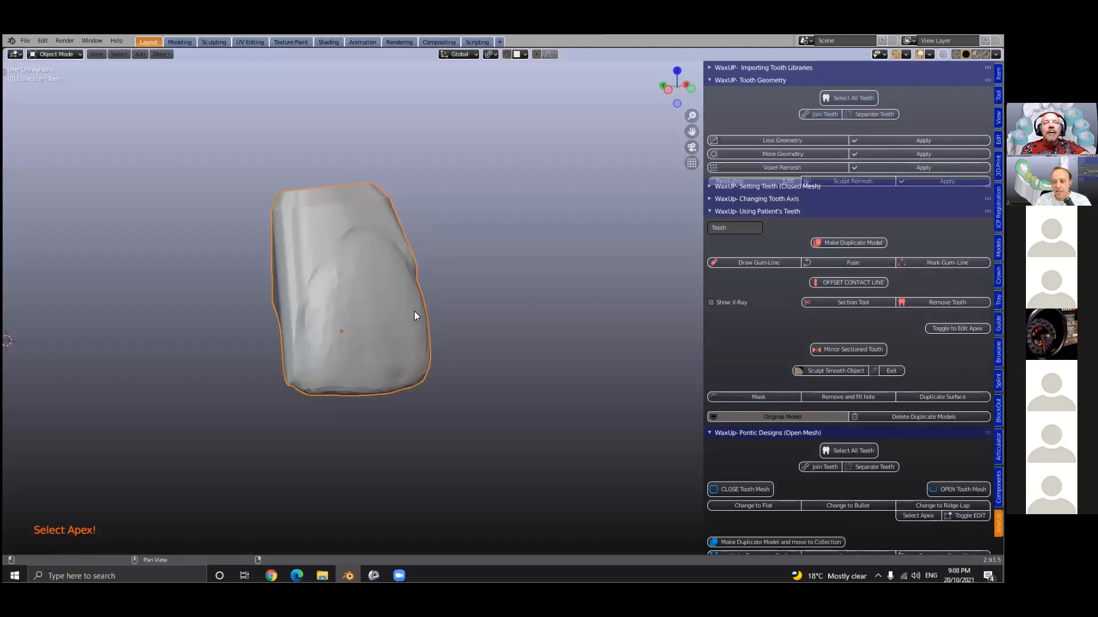
{"action": "scroll", "coordinate": [414, 311], "scroll_direction": "up", "scroll_amount": 1}
{"action": "left_click_drag", "start_coordinate": [704, 219], "coordinate": [597, 218]}
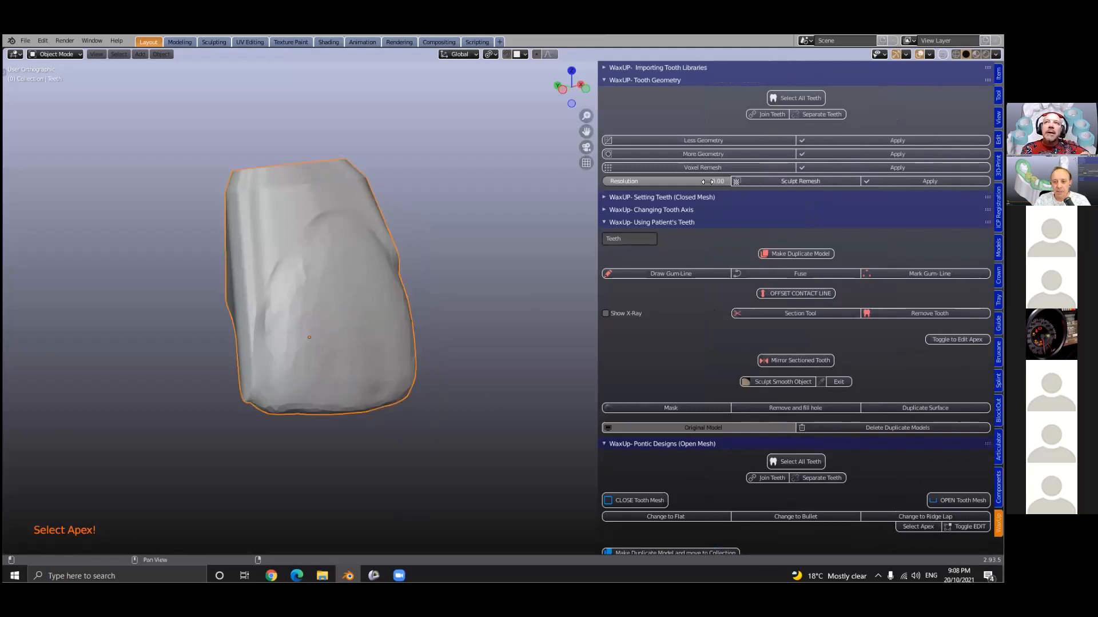
Run Sculpt Remesh on the mirrored tooth at resolution 3.00 and apply the new mesh.
{"action": "left_click", "coordinate": [772, 182]}
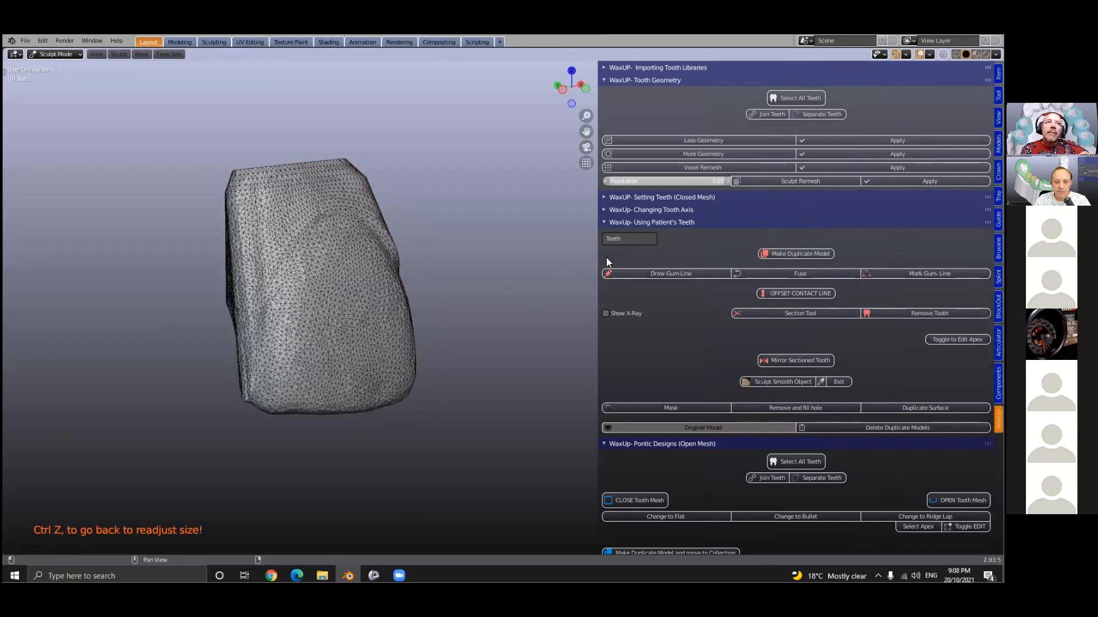
{"action": "key", "text": "ctrl+z"}
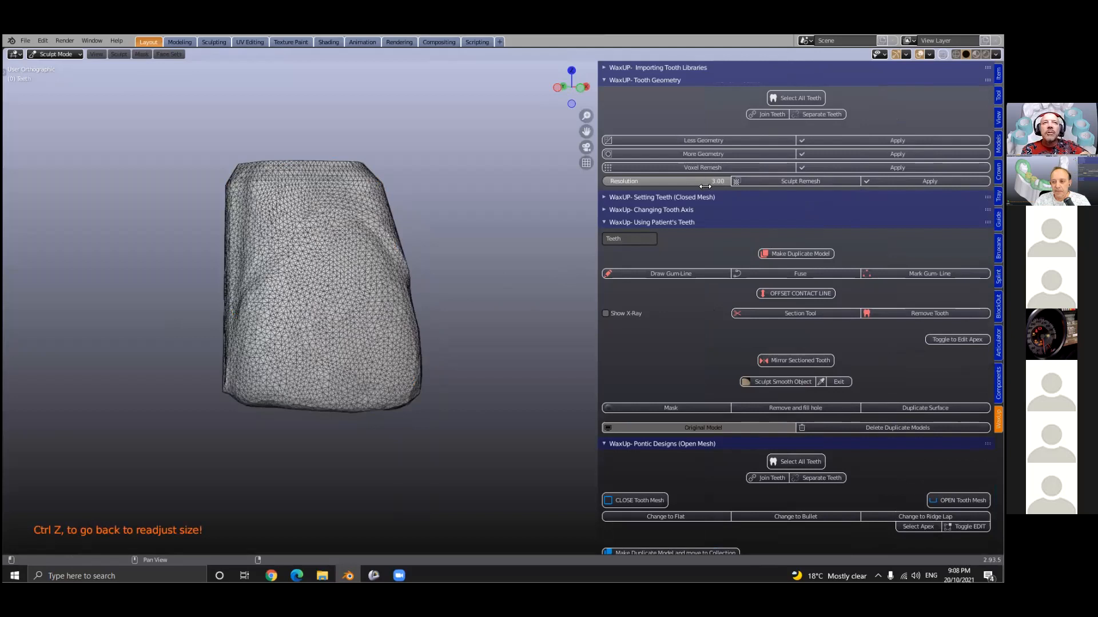
{"action": "middle_click_drag", "start_coordinate": [705, 188], "coordinate": [763, 178]}
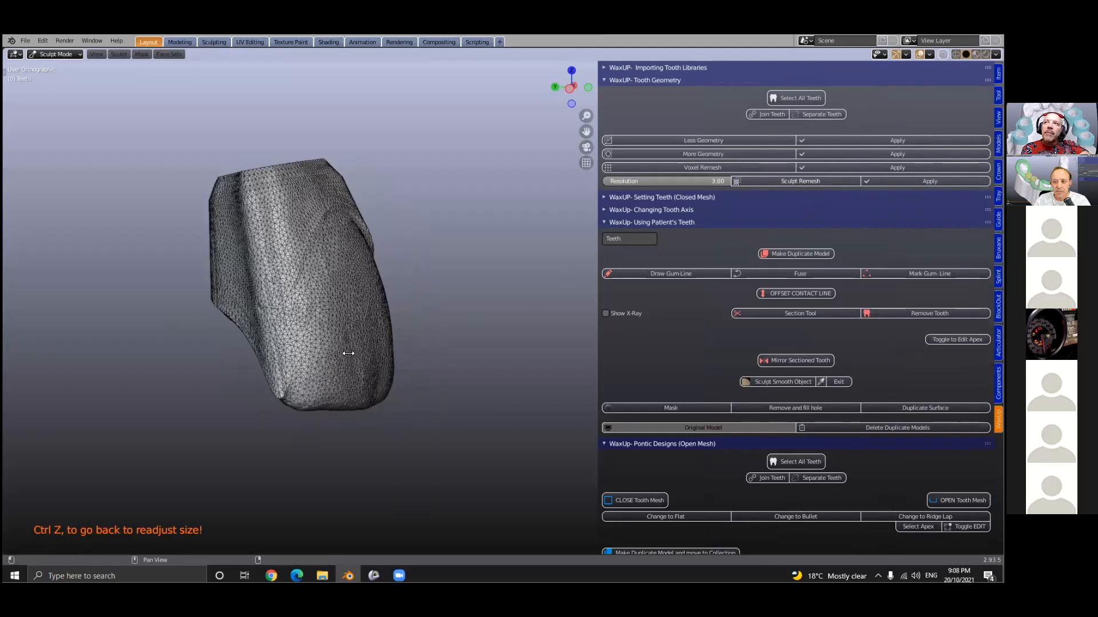
{"action": "left_click", "coordinate": [930, 180]}
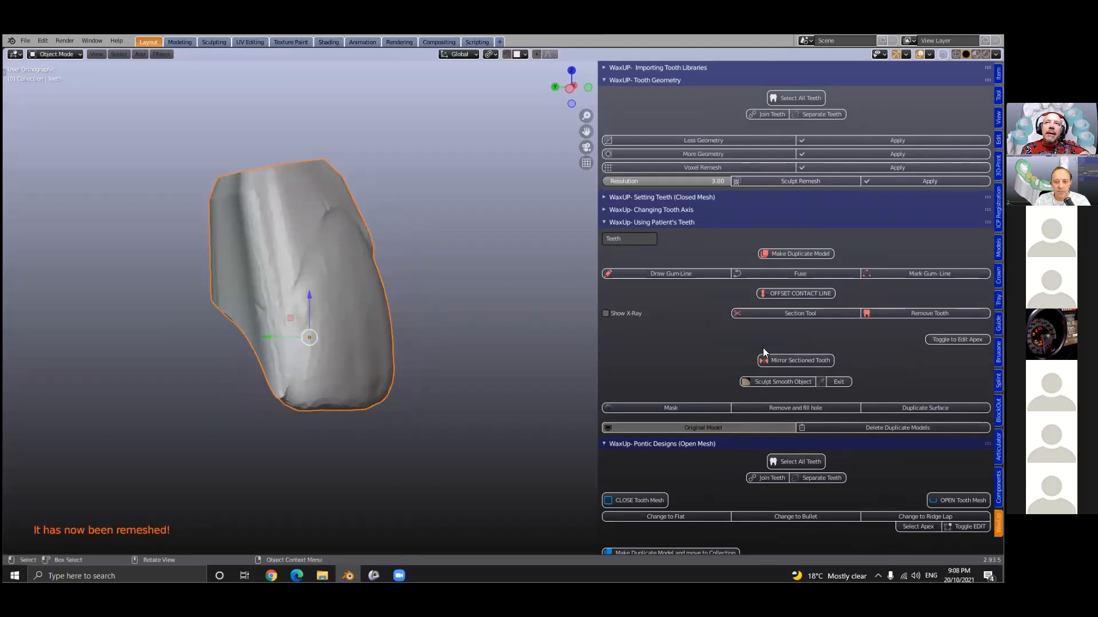
Smooth the mirrored tooth's surface with the Models module's Sculpt Object tool and return to Object Mode.
{"action": "scroll", "coordinate": [763, 350], "scroll_direction": "down", "scroll_amount": 1}
{"action": "scroll", "coordinate": [762, 350], "scroll_direction": "down", "scroll_amount": 1}
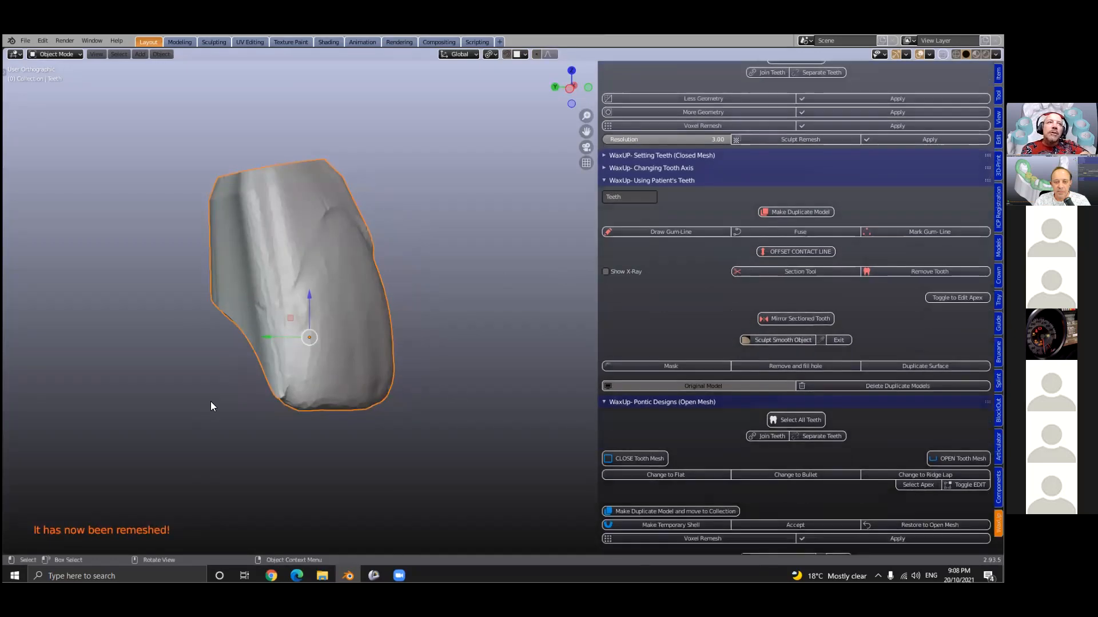
{"action": "middle_click_drag", "start_coordinate": [313, 405], "coordinate": [340, 408]}
{"action": "scroll", "coordinate": [340, 409], "scroll_direction": "down", "scroll_amount": 1}
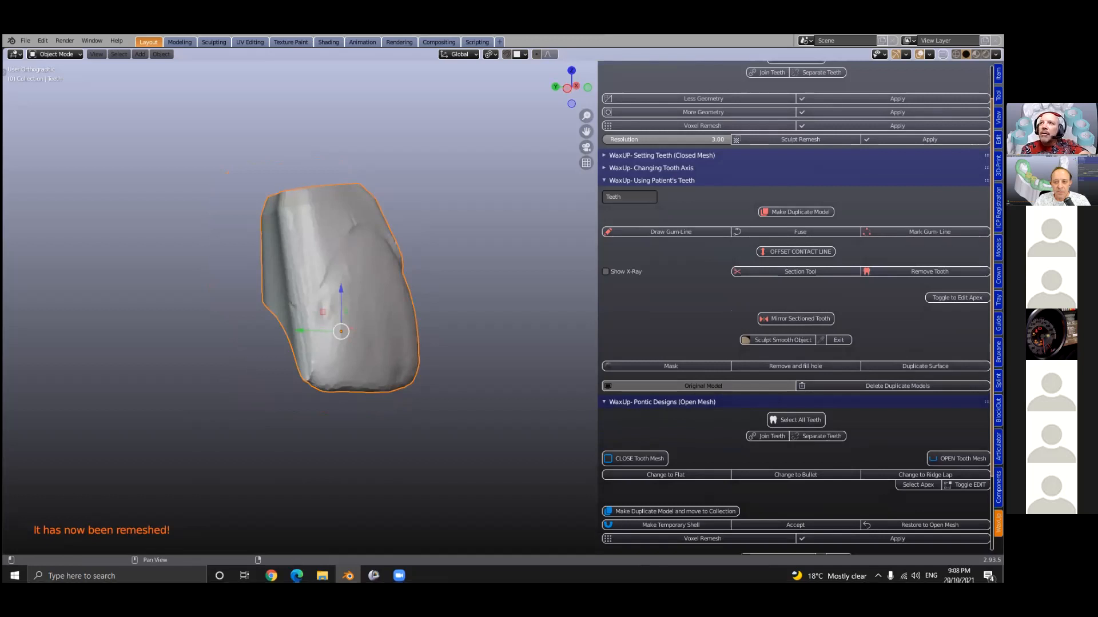
{"action": "left_click", "coordinate": [999, 247]}
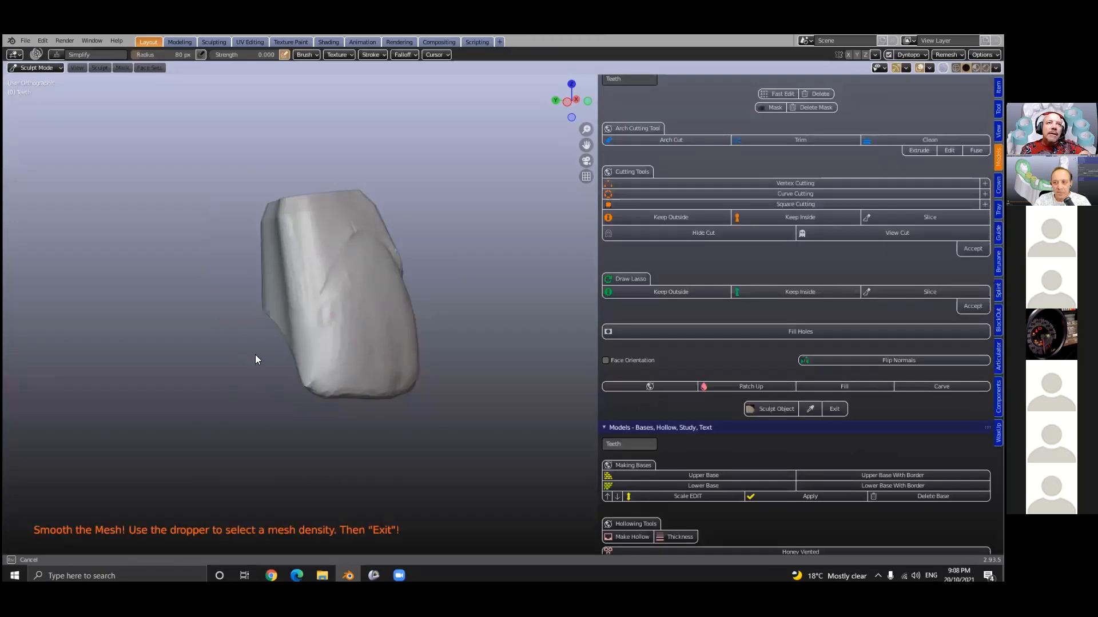
{"action": "middle_click_drag", "start_coordinate": [415, 360], "coordinate": [391, 330]}
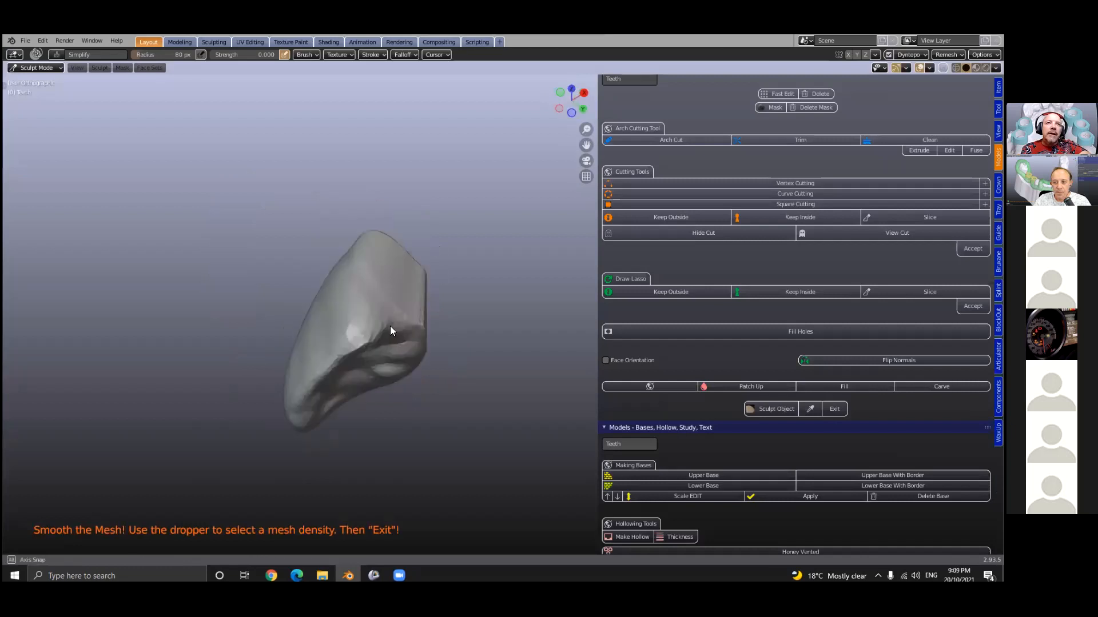
{"action": "mouse_move", "coordinate": [314, 308]}
{"action": "middle_mouse_down"}
{"action": "mouse_move", "coordinate": [321, 319]}
{"action": "mouse_move", "coordinate": [341, 296]}
{"action": "mouse_move", "coordinate": [504, 359]}
{"action": "mouse_move", "coordinate": [377, 430]}
{"action": "middle_mouse_up"}
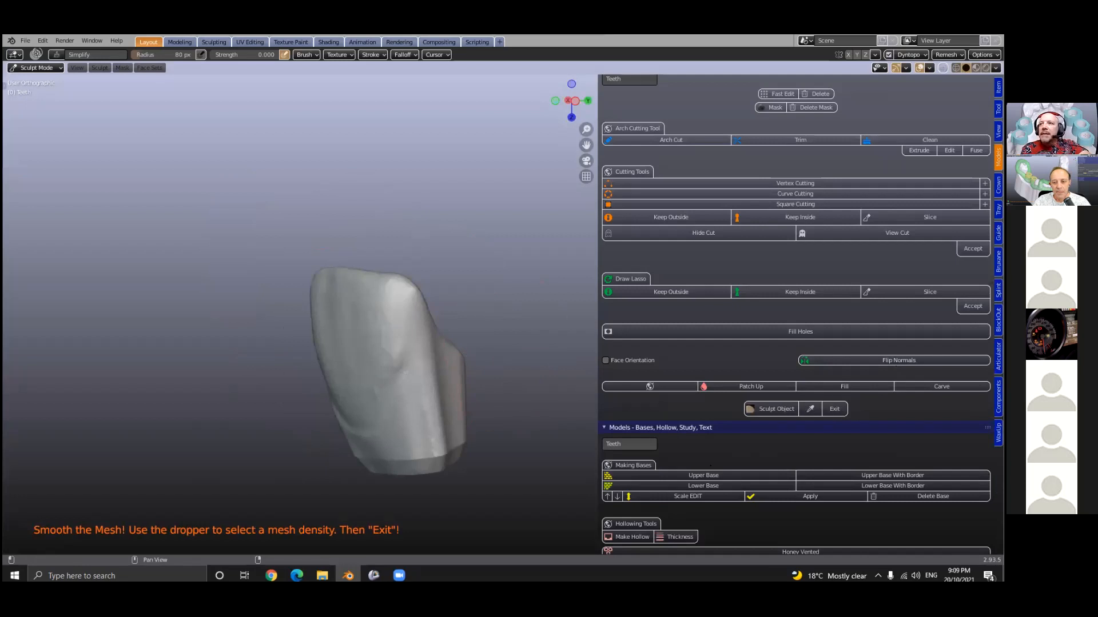
{"action": "left_click", "coordinate": [833, 409]}
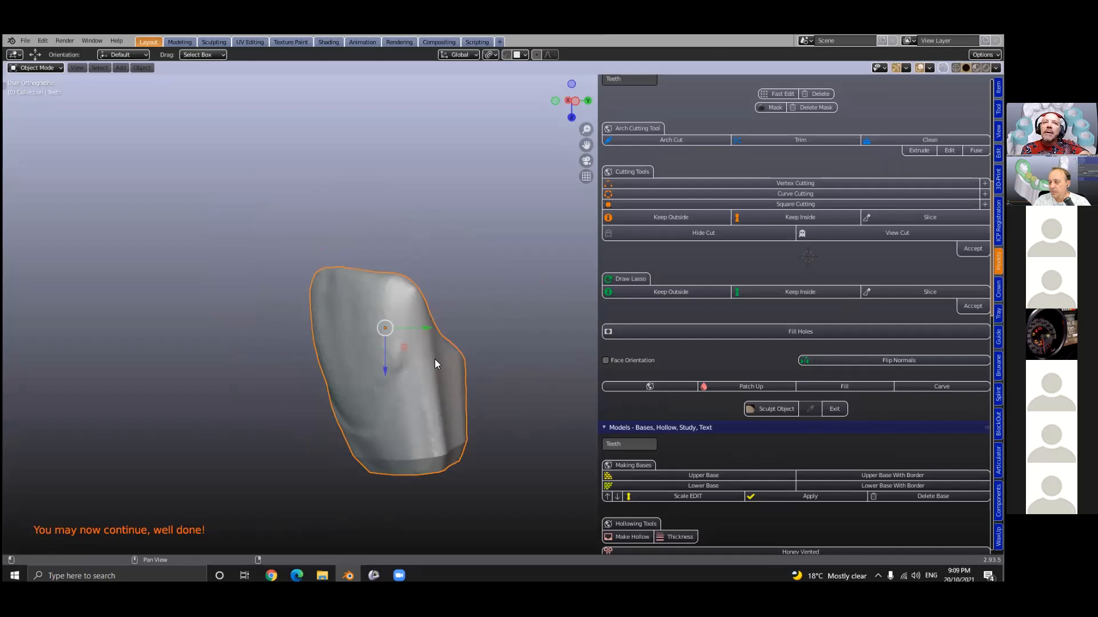
Unhide all models and assign the upper model with its die to the Crown module's working models collection.
{"action": "scroll", "coordinate": [429, 325], "scroll_direction": "down", "scroll_amount": 2}
{"action": "middle_click_drag", "start_coordinate": [429, 324], "coordinate": [328, 415]}
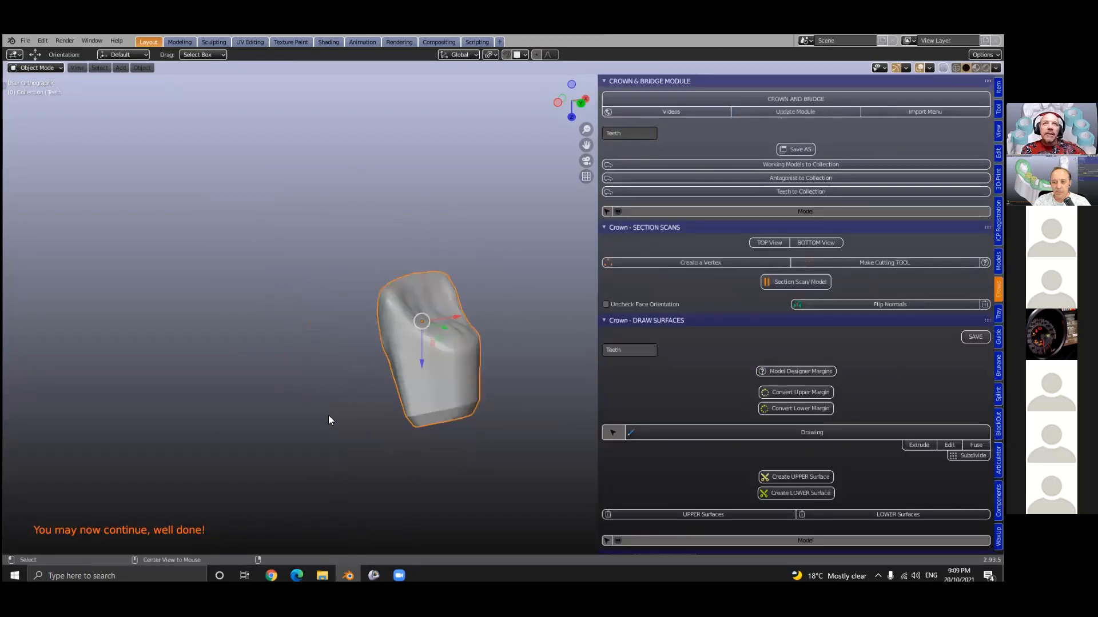
{"action": "key", "text": "alt+h"}
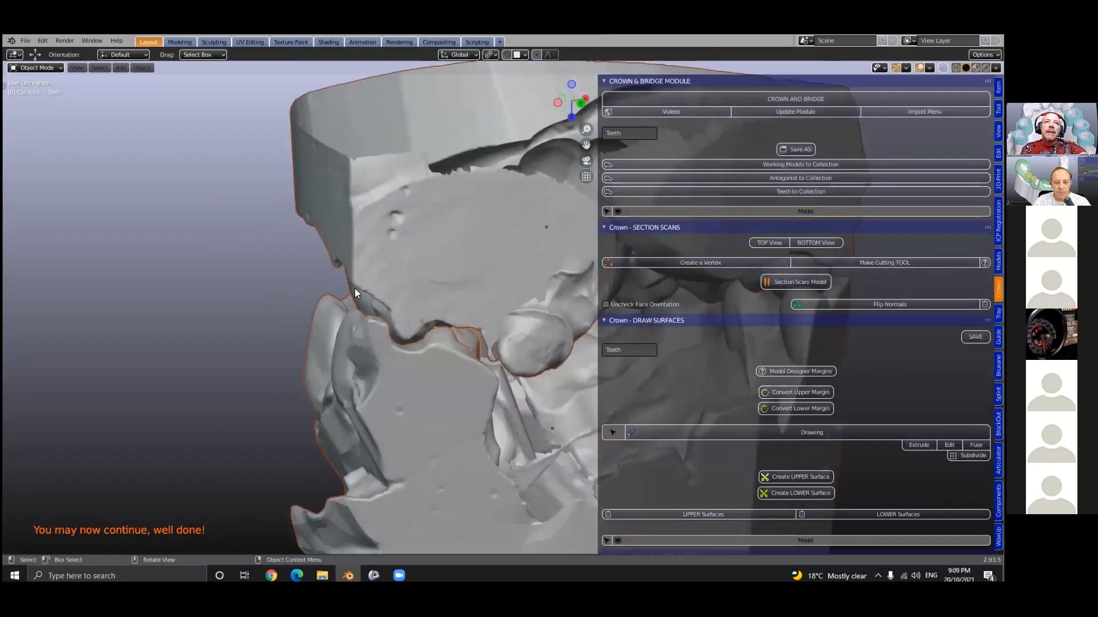
{"action": "middle_click_drag", "start_coordinate": [354, 287], "coordinate": [848, 162]}
{"action": "left_click", "coordinate": [745, 165]}
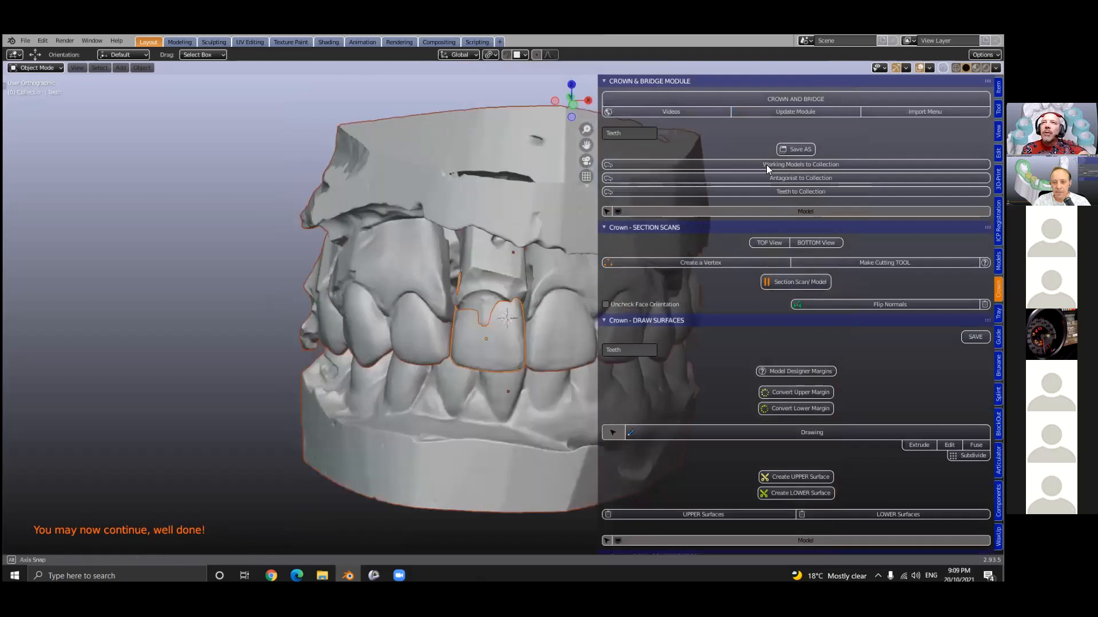
Assign the lower model to the antagonist collection and the mirrored tooth to the teeth collection.
{"action": "left_click", "coordinate": [452, 406]}
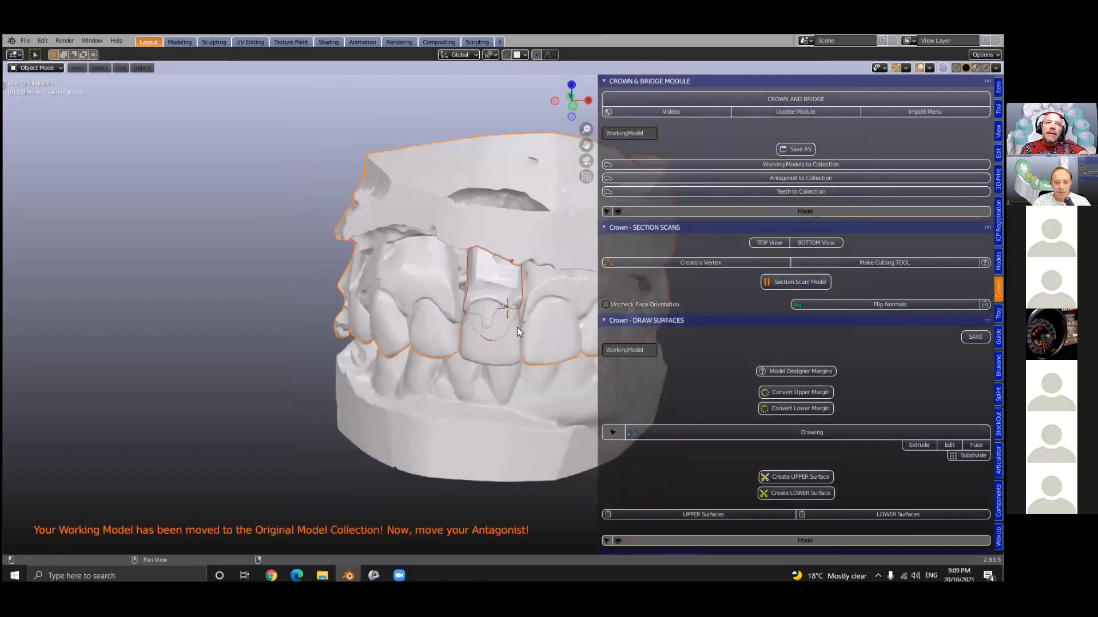
{"action": "left_click", "coordinate": [482, 351]}
{"action": "left_click", "coordinate": [785, 192]}
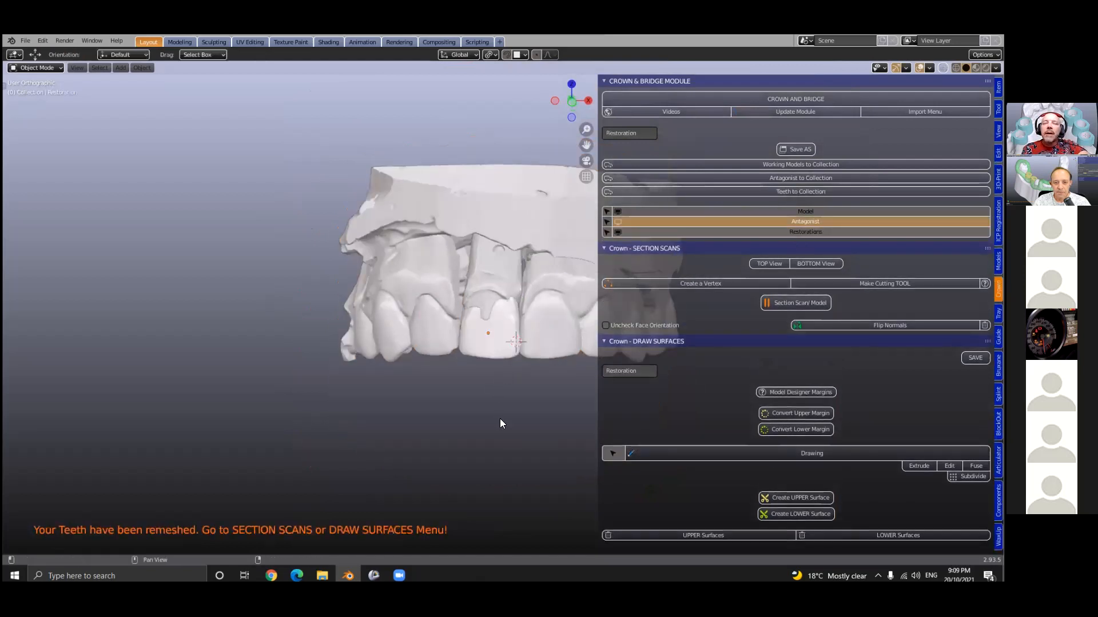
Hide the antagonist and restorations, select the prepared die, and start a margin drawing on its front edge.
{"action": "middle_click_drag", "start_coordinate": [360, 317], "coordinate": [440, 375]}
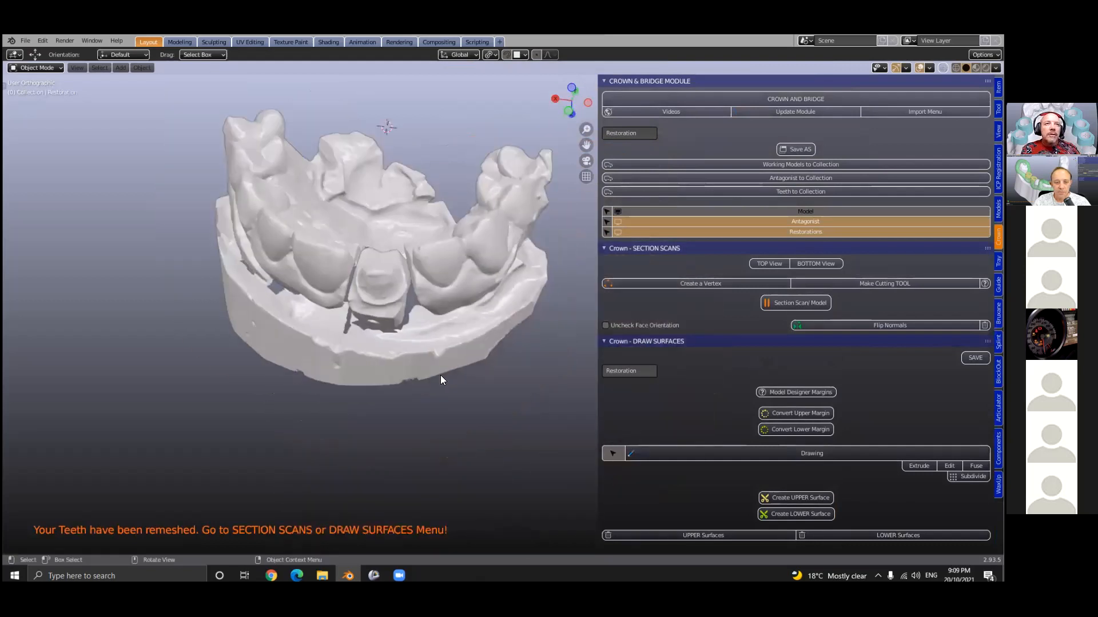
{"action": "scroll", "coordinate": [444, 348], "scroll_direction": "up", "scroll_amount": 3}
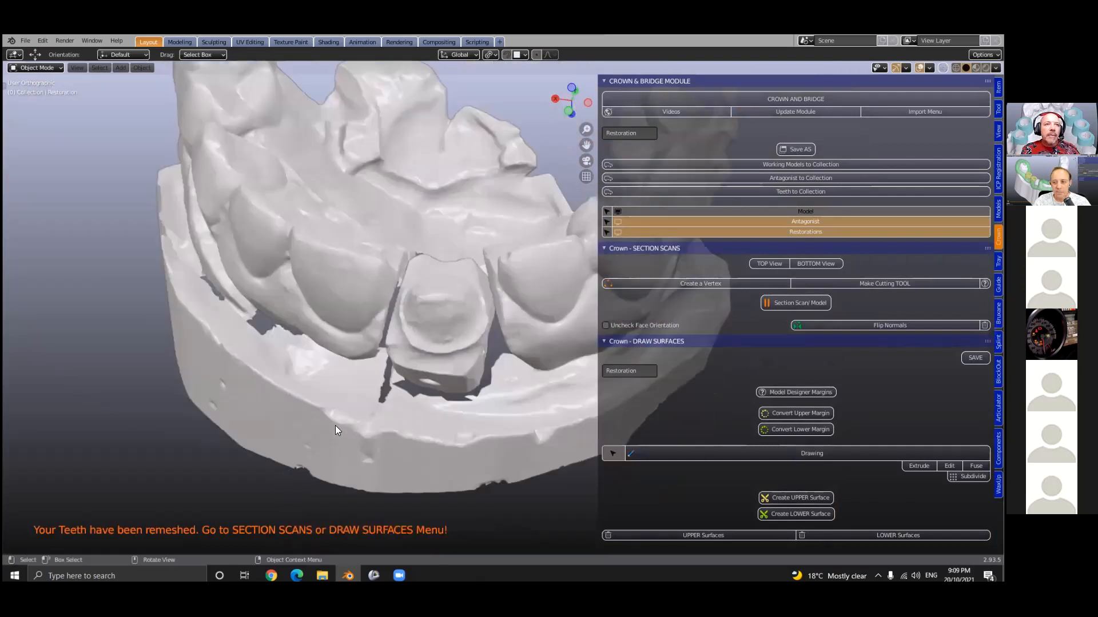
{"action": "key", "text": "KP_Decimal"}
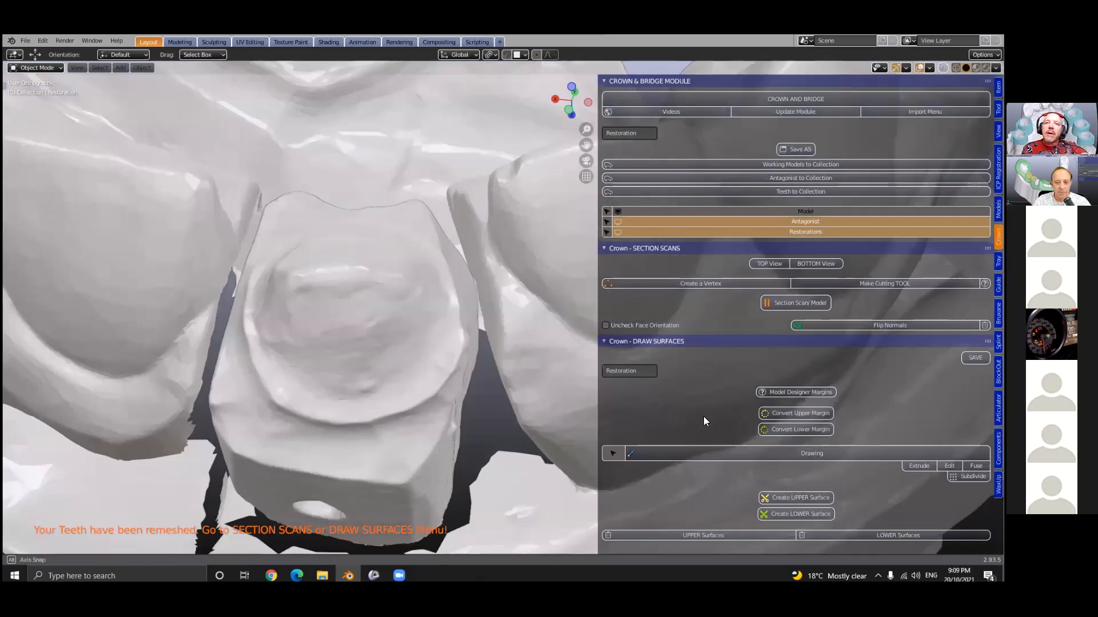
{"action": "scroll", "coordinate": [687, 395], "scroll_direction": "down", "scroll_amount": 3}
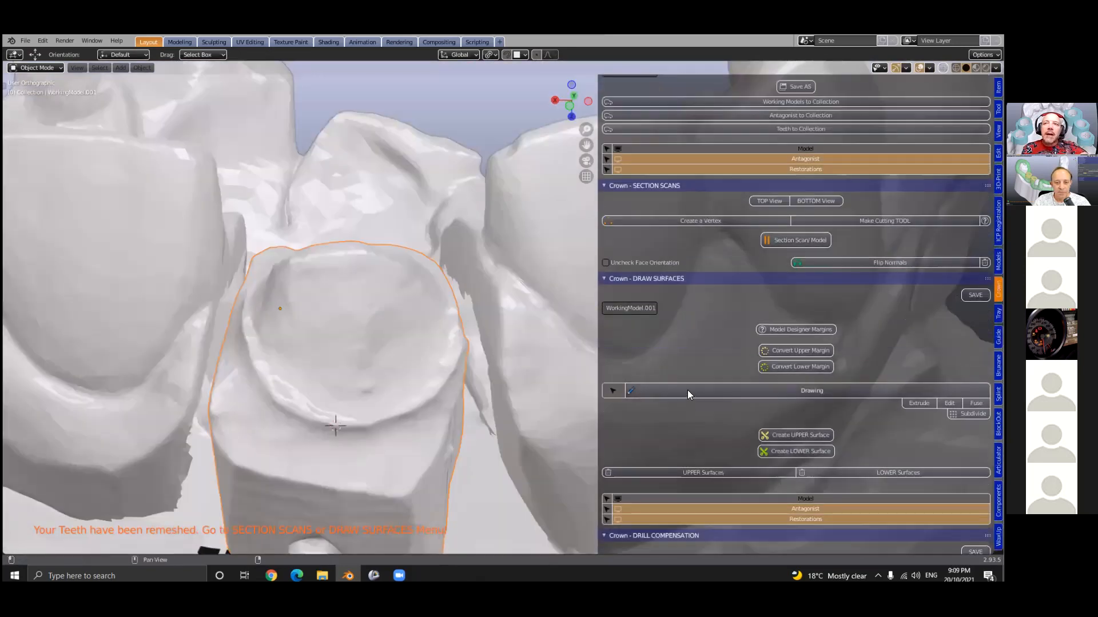
{"action": "left_click", "coordinate": [687, 391]}
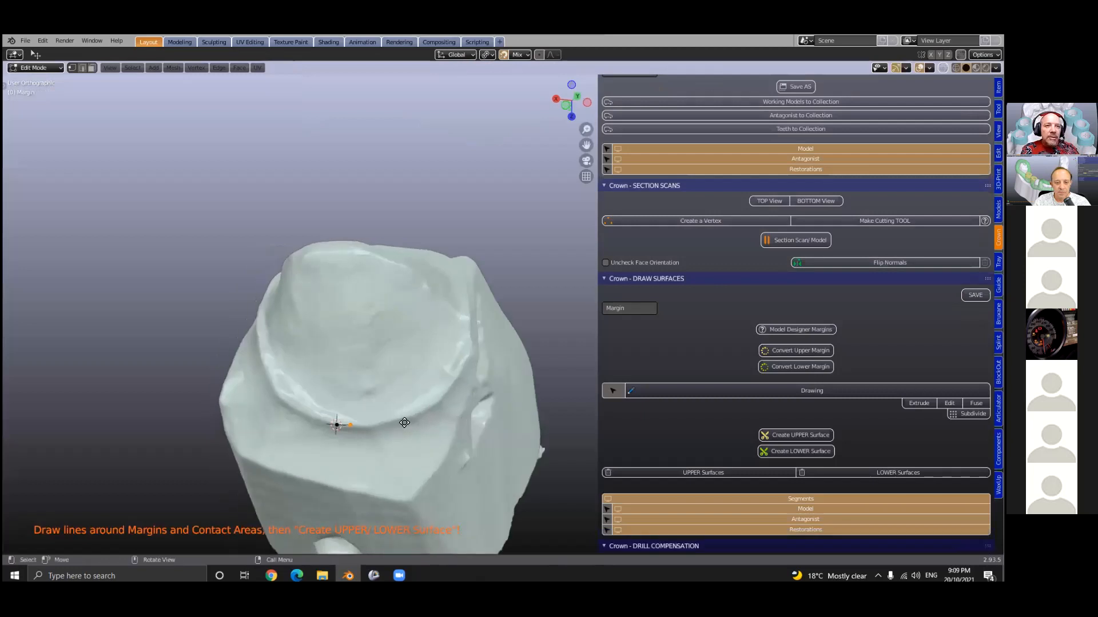
Trace margin points along the preparation's edge from the front starting point around the first side.
{"action": "left_click", "coordinate": [355, 425]}
{"action": "left_click", "coordinate": [391, 421]}
{"action": "left_click", "coordinate": [422, 410]}
{"action": "left_click", "coordinate": [424, 407]}
{"action": "key", "text": "e"}
{"action": "left_click", "coordinate": [441, 398]}
{"action": "key", "text": "e"}
{"action": "left_click", "coordinate": [459, 369]}
{"action": "key", "text": "e"}
{"action": "left_click", "coordinate": [472, 354]}
{"action": "middle_click_drag", "start_coordinate": [415, 394], "coordinate": [486, 329]}
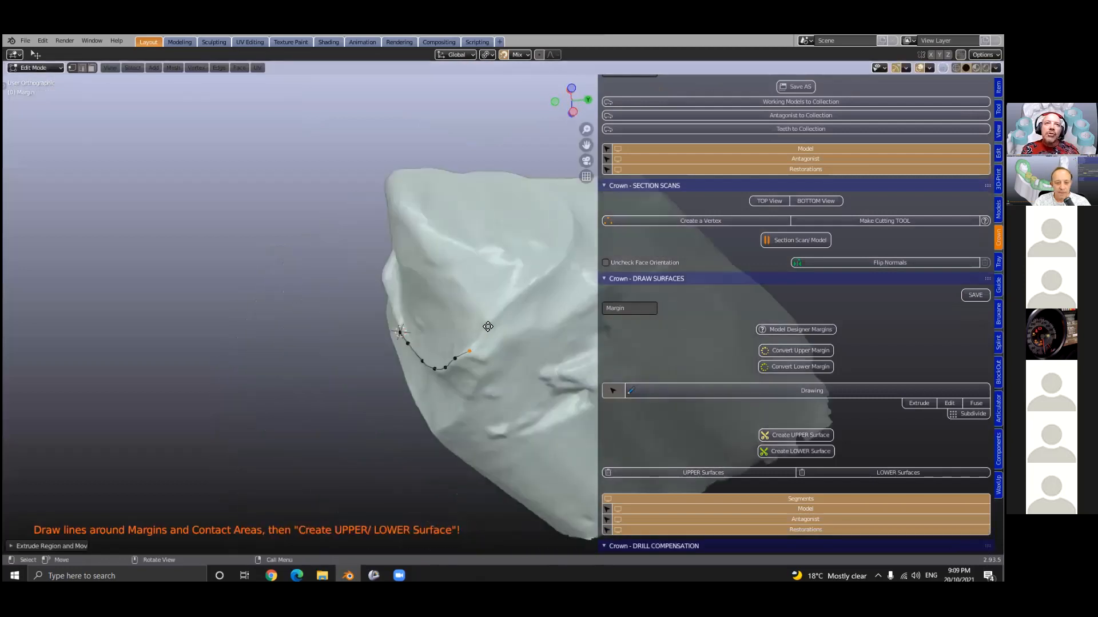
{"action": "key", "text": "e"}
{"action": "left_click", "coordinate": [526, 287]}
Continue the margin line around the back of the preparation and down its other side.
{"action": "middle_click_drag", "start_coordinate": [557, 263], "coordinate": [284, 354]}
{"action": "right_click", "coordinate": [323, 360], "text": "ctrl"}
{"action": "right_click", "coordinate": [362, 355], "text": "ctrl"}
{"action": "right_click", "coordinate": [396, 339], "text": "ctrl"}
{"action": "right_click", "coordinate": [427, 320], "text": "ctrl"}
{"action": "right_click", "coordinate": [446, 302], "text": "ctrl"}
{"action": "middle_click_drag", "start_coordinate": [482, 336], "coordinate": [527, 397]}
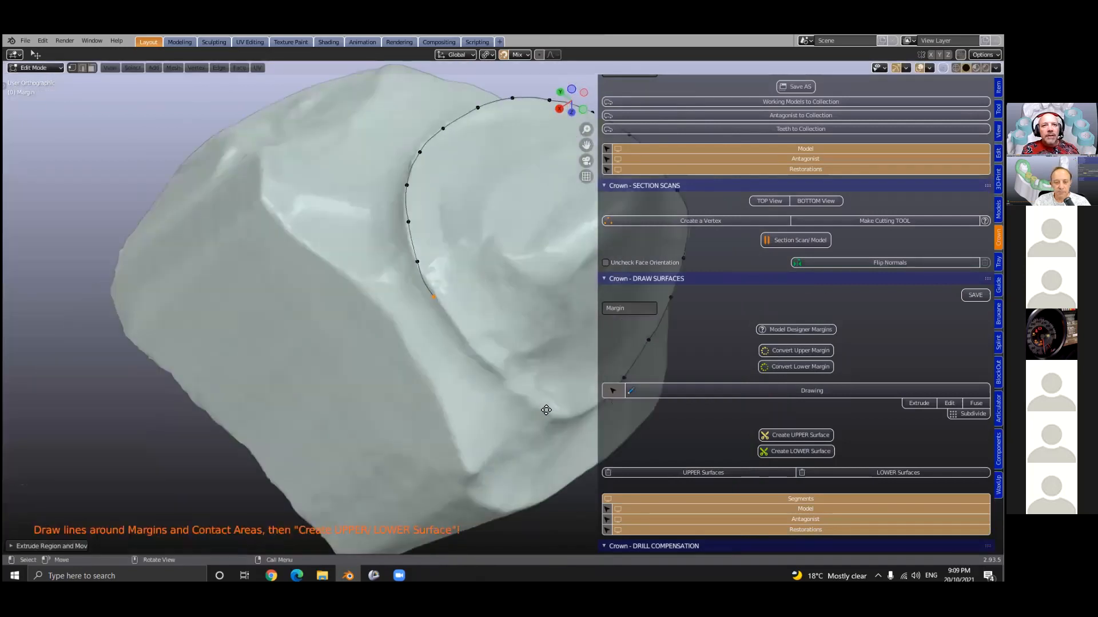
{"action": "key", "text": "g"}
{"action": "left_click", "coordinate": [547, 410]}
Place the last margin point, fuse the line into a closed loop, and create the upper surface from it.
{"action": "middle_click_drag", "start_coordinate": [548, 410], "coordinate": [318, 379]}
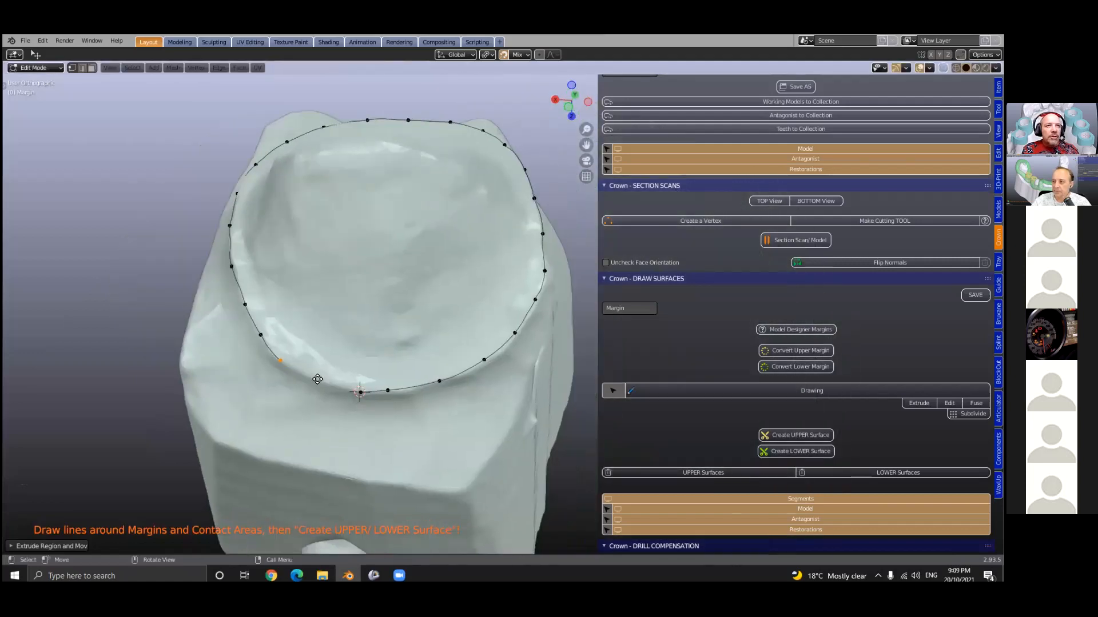
{"action": "right_click", "coordinate": [317, 379], "text": "ctrl"}
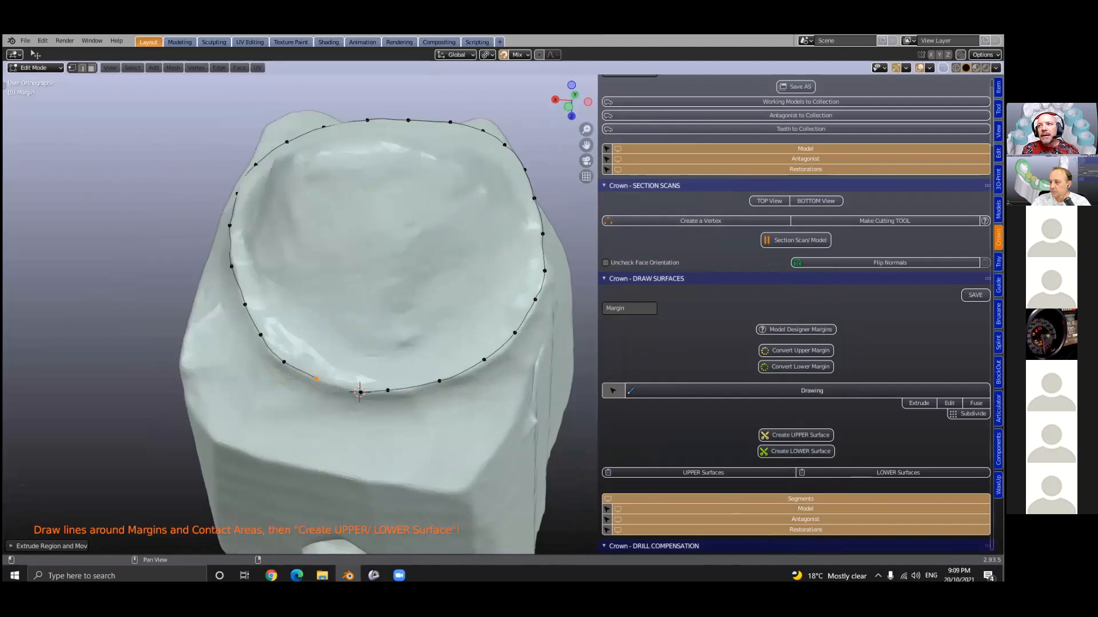
{"action": "left_click", "coordinate": [976, 403]}
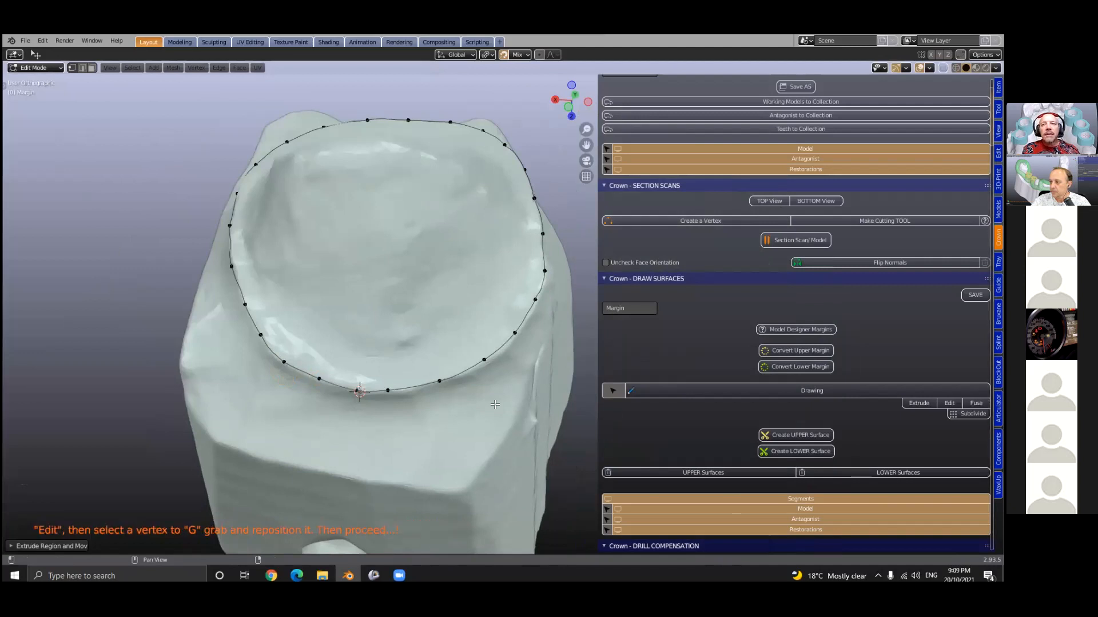
{"action": "left_click", "coordinate": [805, 435]}
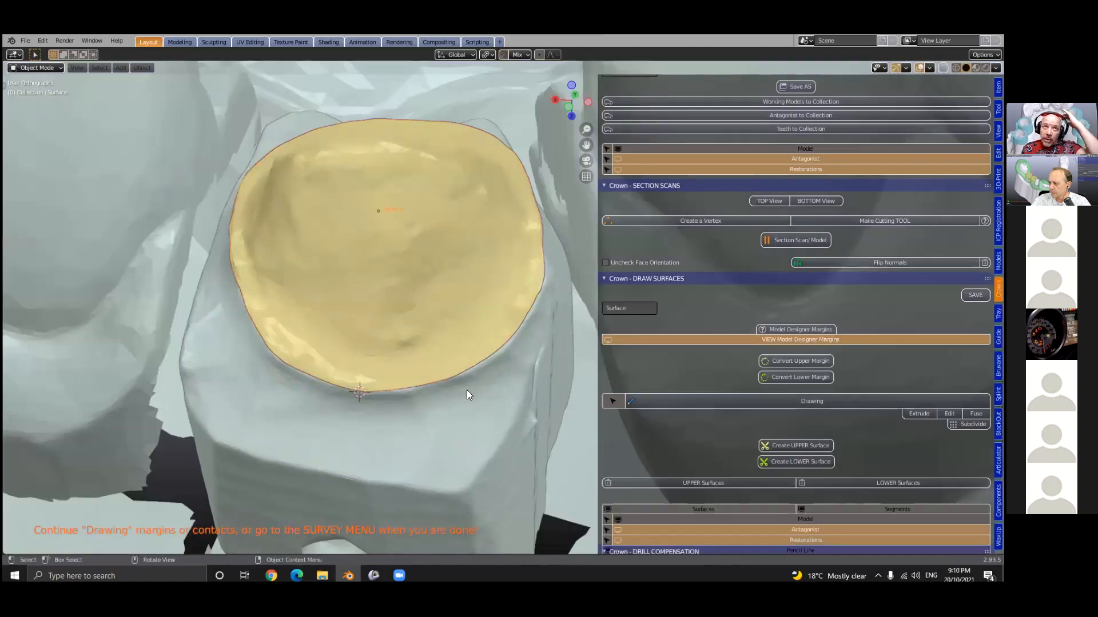
Start a contact-area drawing on the tooth beside the preparation, tracing from the gum line up to the incisal edge.
{"action": "scroll", "coordinate": [466, 386], "scroll_direction": "down", "scroll_amount": 7}
{"action": "middle_click_drag", "start_coordinate": [465, 386], "coordinate": [351, 400]}
{"action": "middle_click_drag", "start_coordinate": [422, 326], "coordinate": [392, 301], "text": "shift"}
{"action": "scroll", "coordinate": [390, 306], "scroll_direction": "up", "scroll_amount": 1}
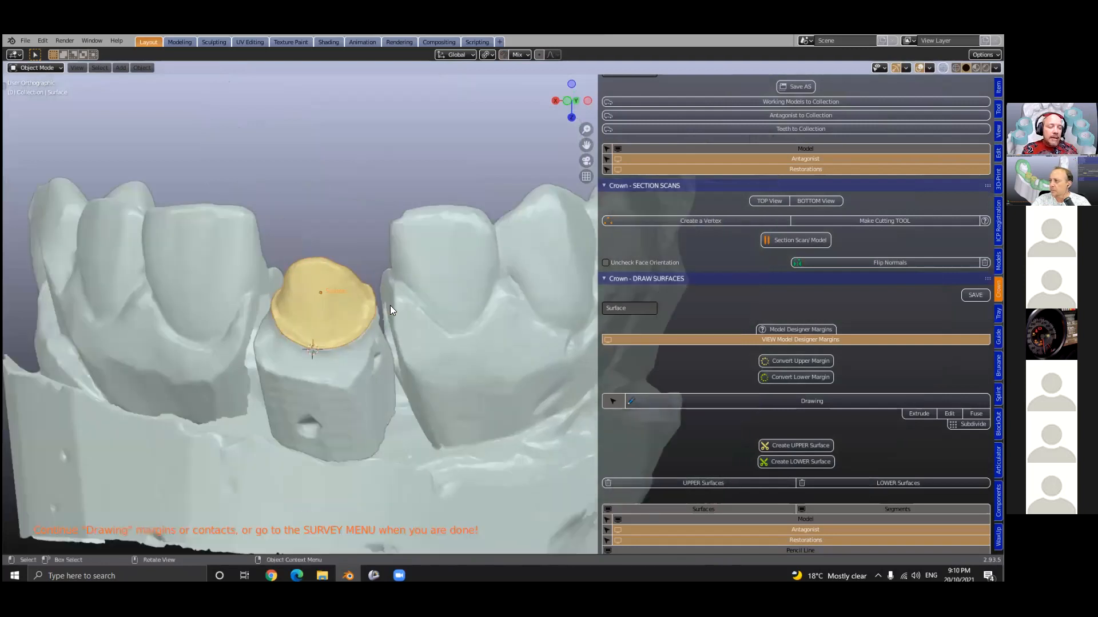
{"action": "scroll", "coordinate": [451, 206], "scroll_direction": "up", "scroll_amount": 2}
{"action": "left_click", "coordinate": [412, 176]}
{"action": "right_click", "coordinate": [390, 305], "text": "shift"}
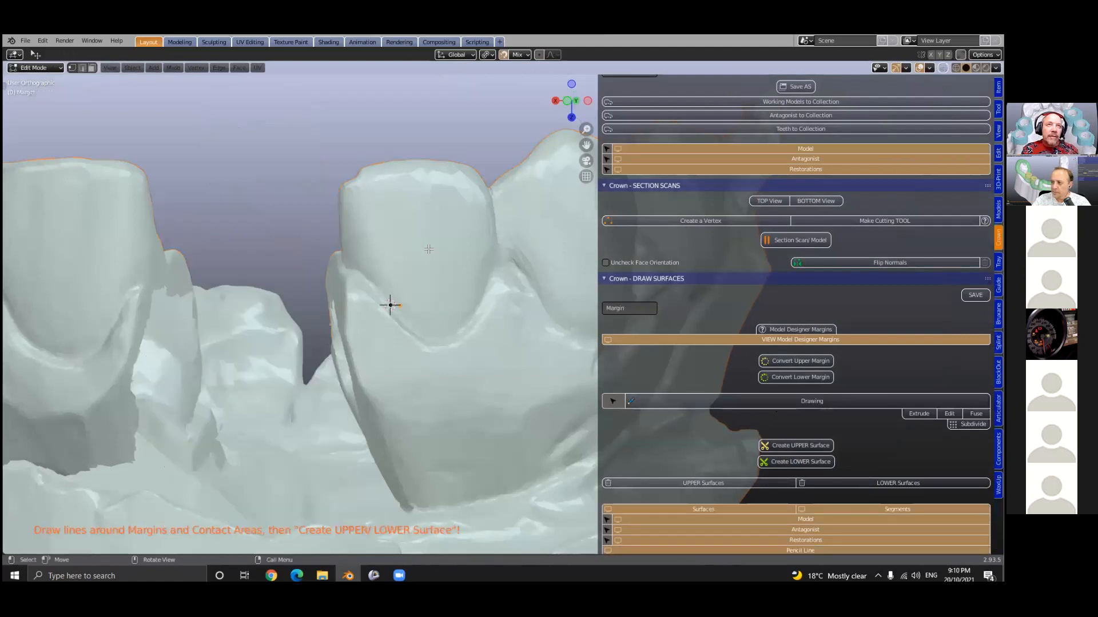
{"action": "key", "text": "g"}
{"action": "left_click", "coordinate": [434, 194]}
{"action": "key", "text": "e"}
{"action": "left_click", "coordinate": [426, 250]}
{"action": "key", "text": "e"}
{"action": "left_click", "coordinate": [444, 219]}
{"action": "key", "text": "e"}
{"action": "left_click", "coordinate": [454, 183]}
{"action": "key", "text": "e"}
{"action": "left_click", "coordinate": [453, 168]}
{"action": "scroll", "coordinate": [156, 87], "scroll_direction": "down", "scroll_amount": 1}
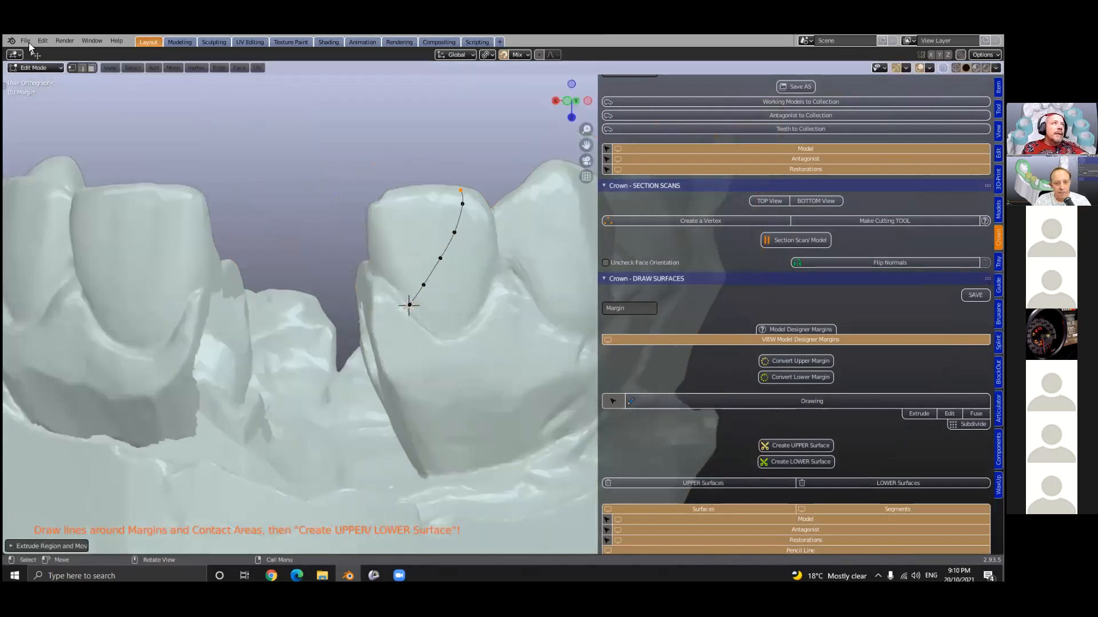
Open the file CutSurface.blend.
{"action": "scroll", "coordinate": [42, 92], "scroll_direction": "down", "scroll_amount": 2}
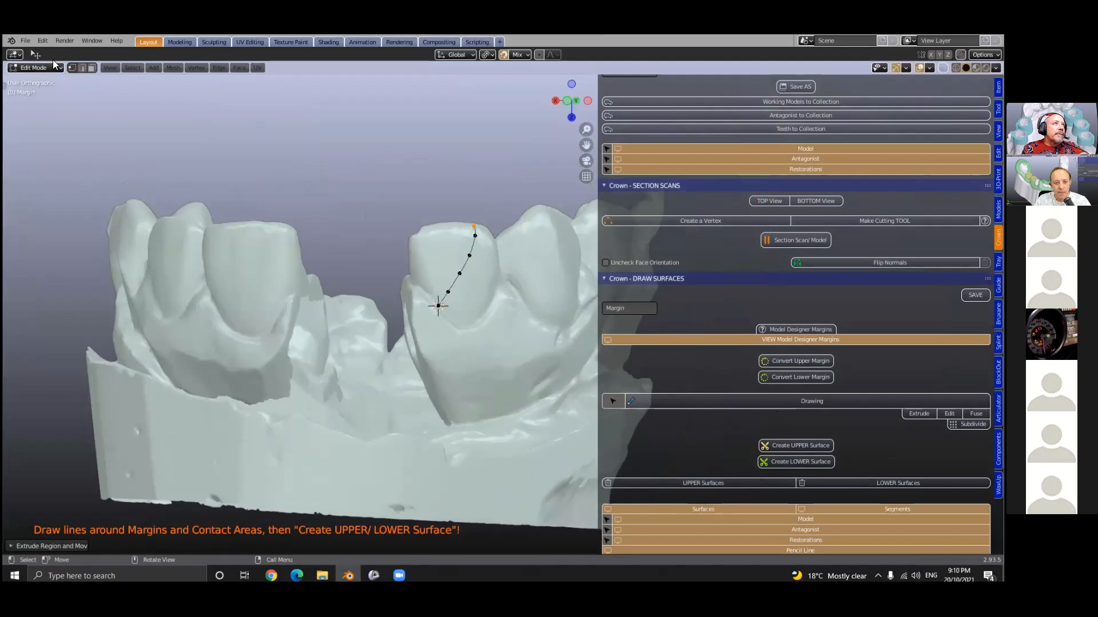
{"action": "middle_click_drag", "start_coordinate": [492, 148], "coordinate": [537, 193]}
{"action": "left_click", "coordinate": [25, 41]}
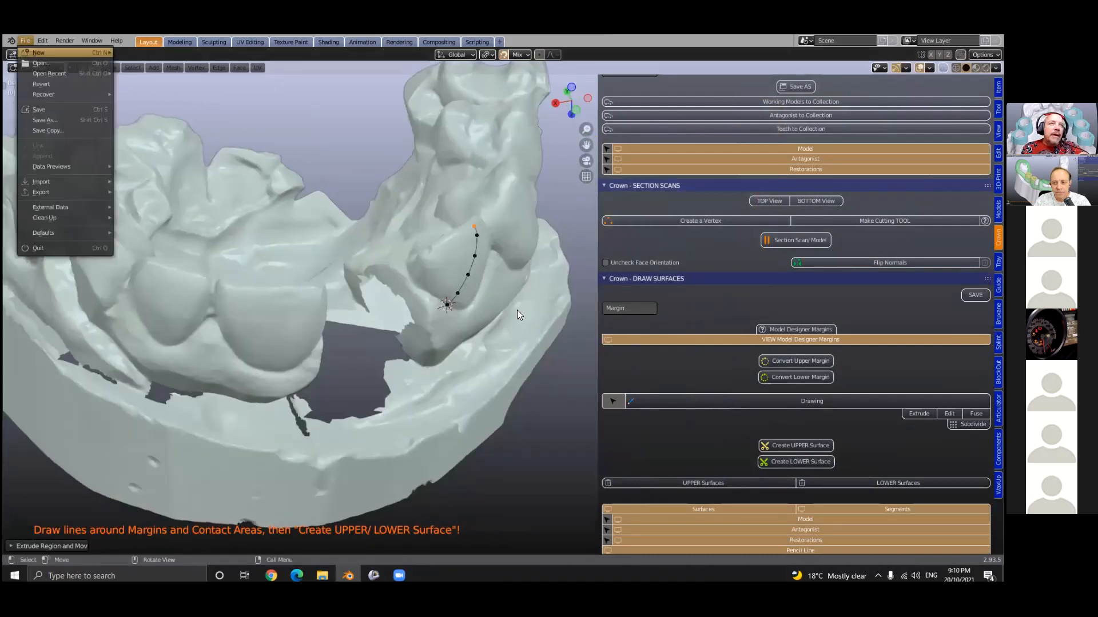
{"action": "left_click", "coordinate": [34, 74]}
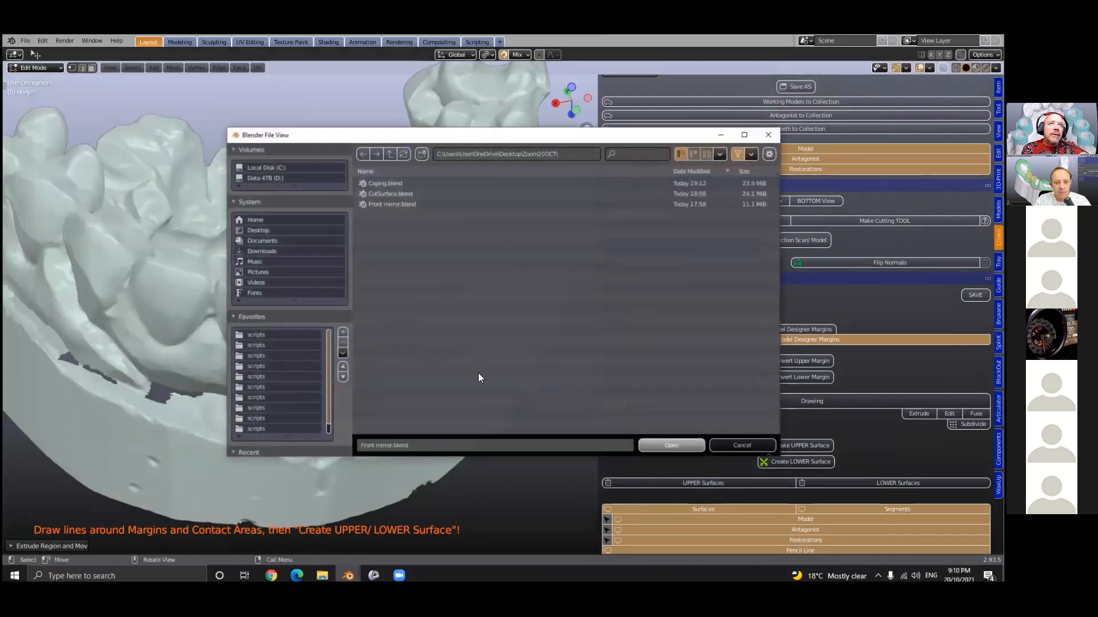
{"action": "key", "text": "Up"}
{"action": "key", "text": "Return"}
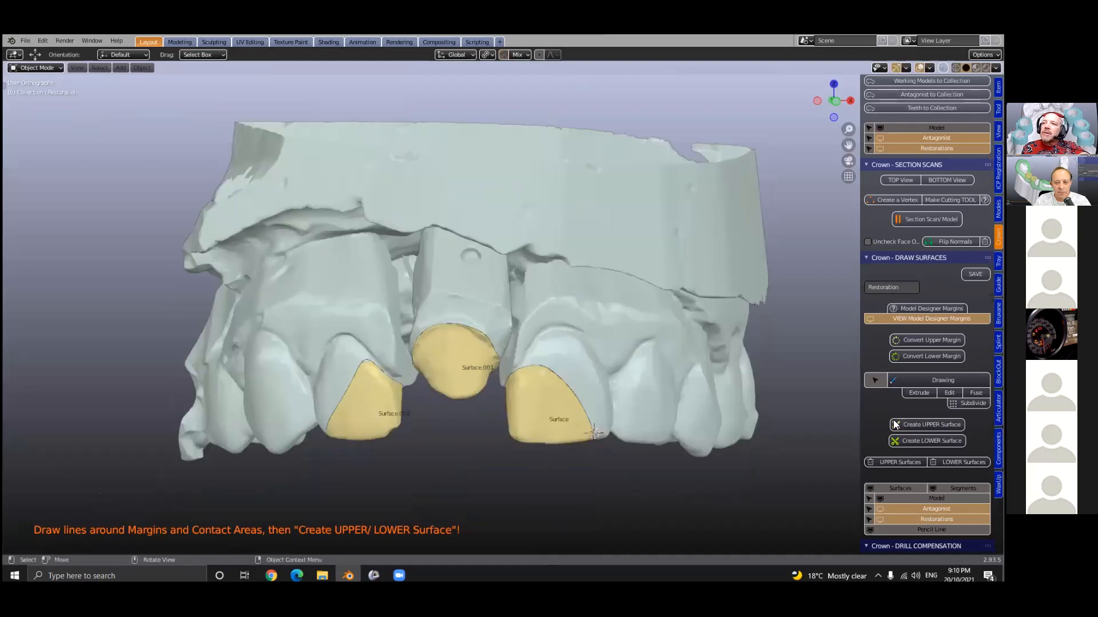
Survey the three upper surfaces from the bottom view, tilting them slightly with a trackball rotation, and block out the upper surfaces.
{"action": "key", "text": "a"}
{"action": "left_click", "coordinate": [531, 383], "text": "shift"}
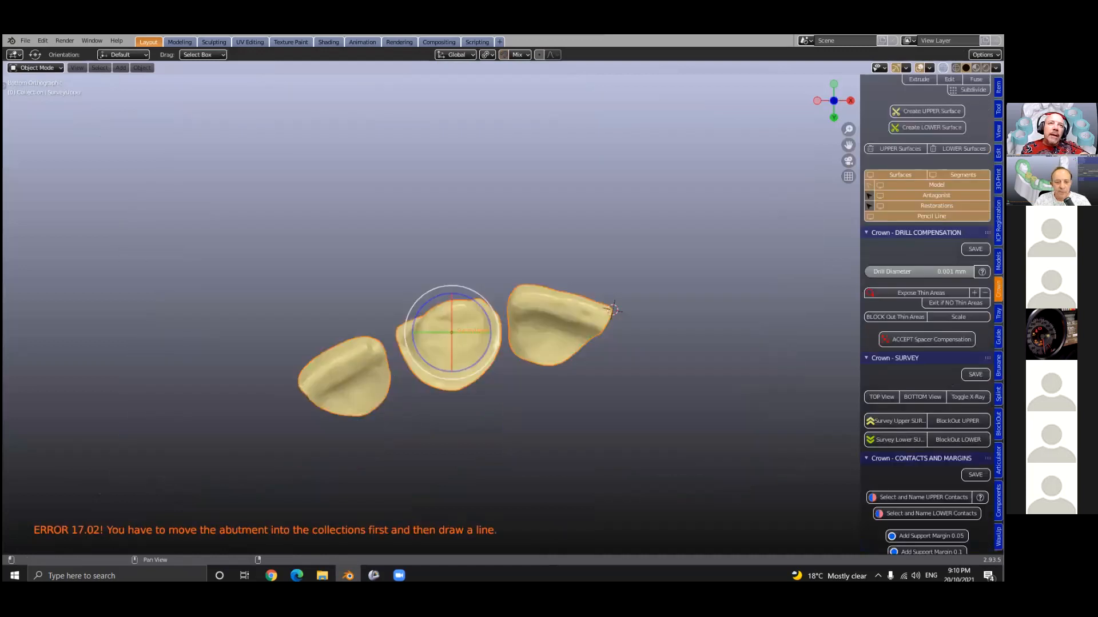
{"action": "scroll", "coordinate": [503, 309], "scroll_direction": "up", "scroll_amount": 2}
{"action": "key", "text": "r"}
{"action": "key", "text": "r"}
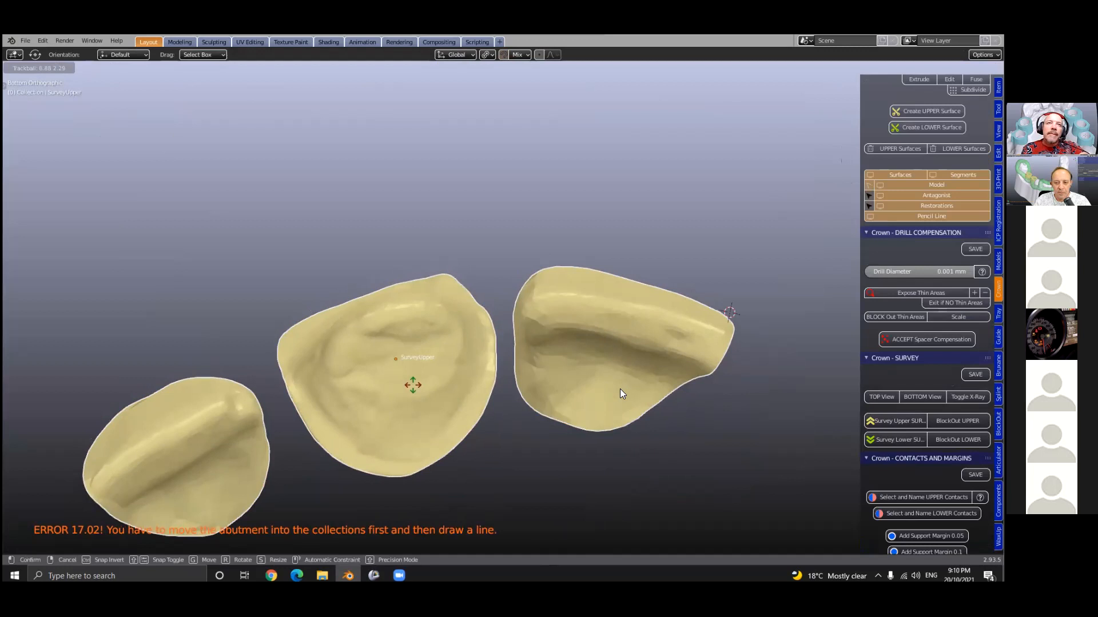
{"action": "left_click", "coordinate": [580, 403]}
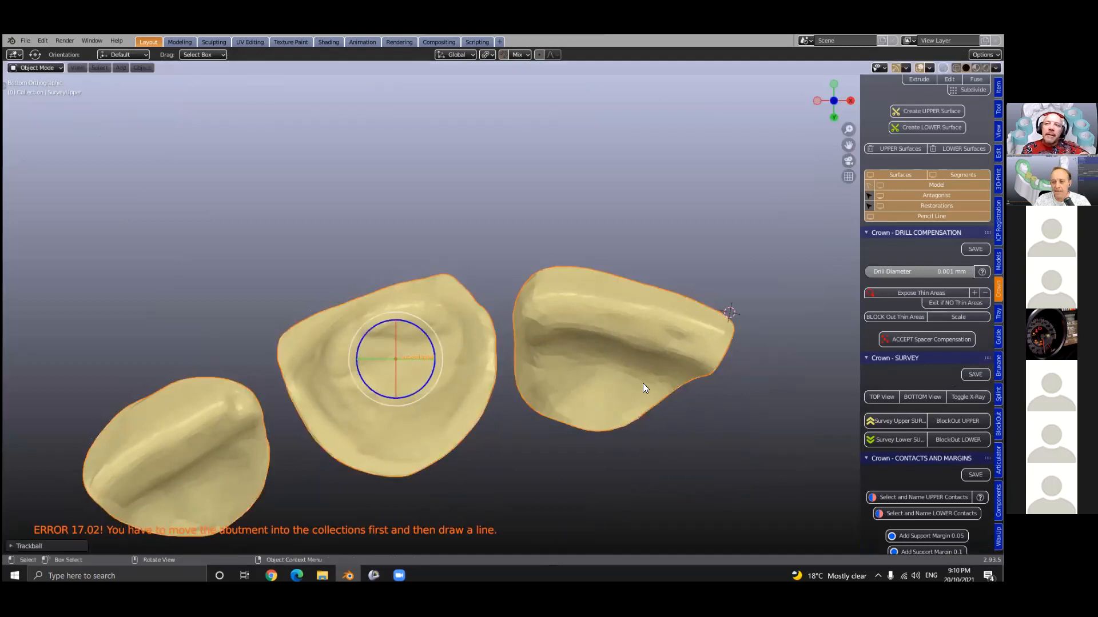
{"action": "left_click", "coordinate": [957, 421]}
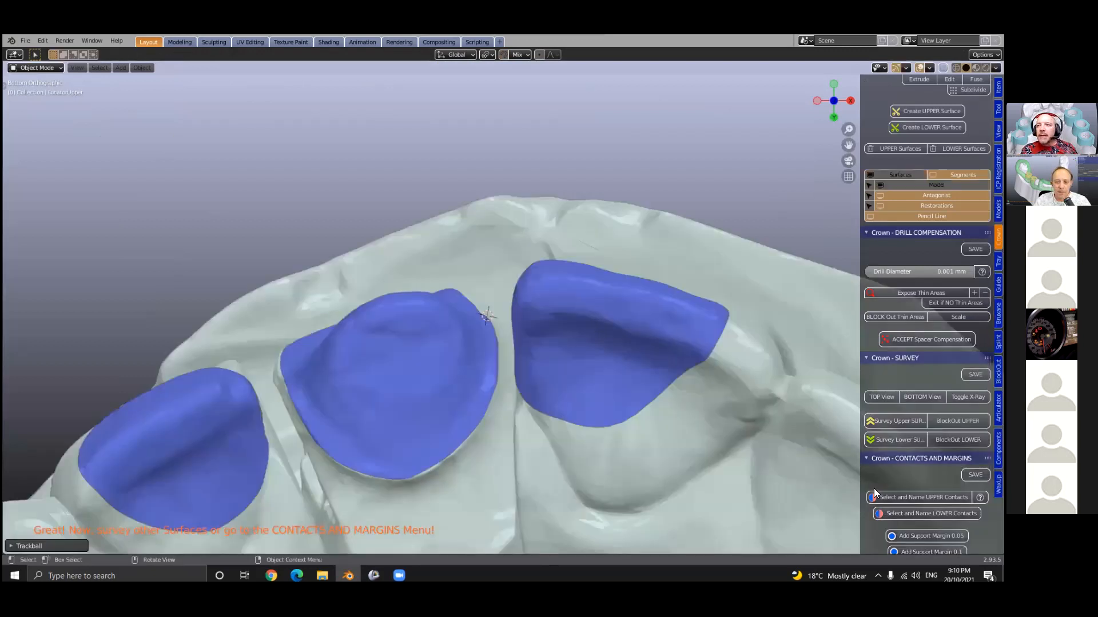
Select the two surfaces on the neighbouring teeth and name them as upper contacts.
{"action": "scroll", "coordinate": [503, 309], "scroll_direction": "down", "scroll_amount": 2}
{"action": "left_click", "coordinate": [282, 391]}
{"action": "left_click", "coordinate": [613, 357], "text": "shift"}
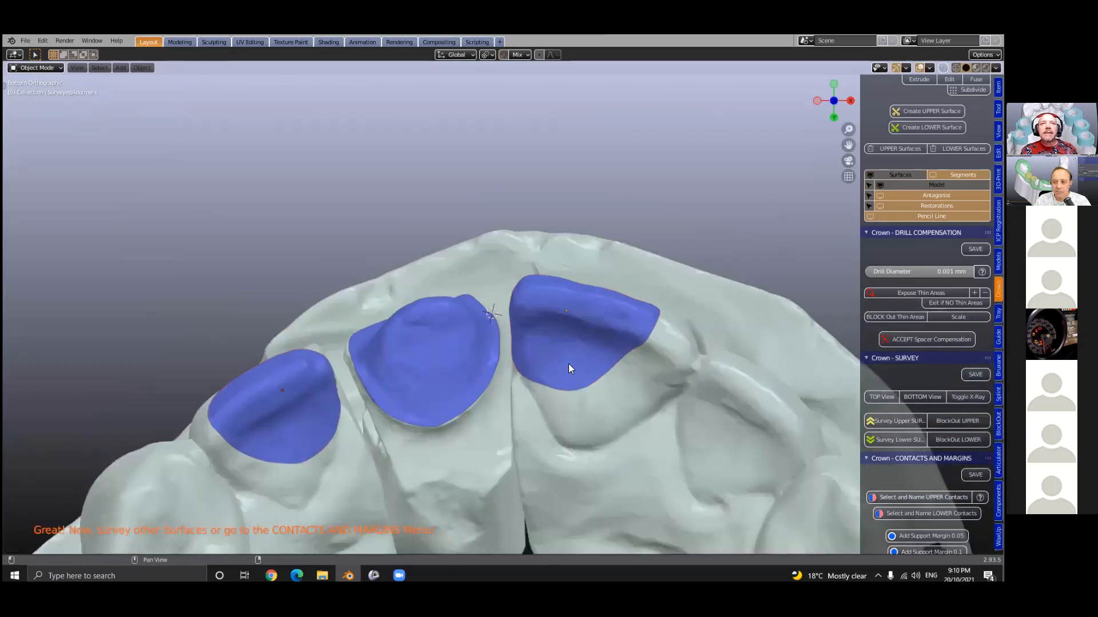
{"action": "left_click", "coordinate": [922, 498]}
{"action": "middle_click_drag", "start_coordinate": [478, 226], "coordinate": [482, 219], "text": "shift"}
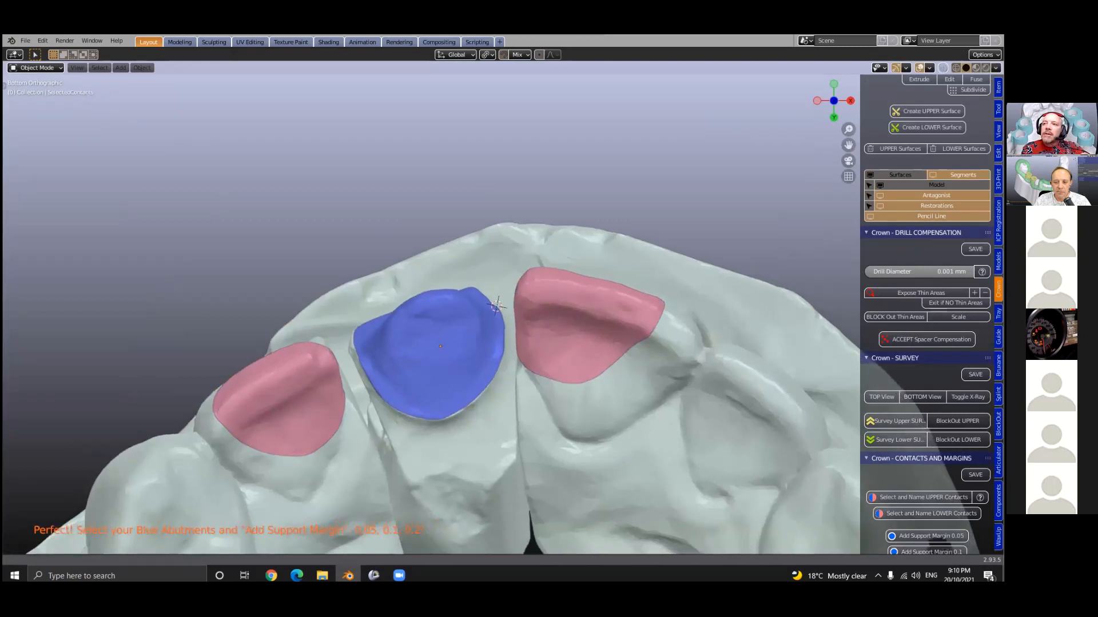
Add a support margin around the blue abutment surface.
{"action": "middle_click_drag", "start_coordinate": [497, 306], "coordinate": [503, 294], "text": "shift"}
{"action": "middle_click_drag", "start_coordinate": [560, 399], "coordinate": [577, 360], "text": "shift"}
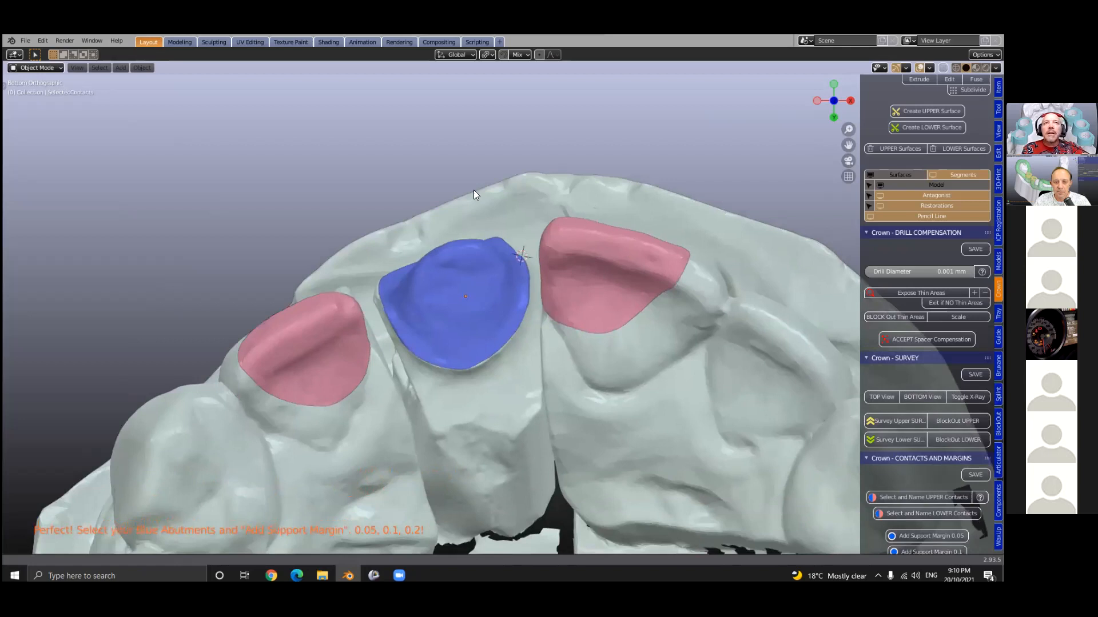
{"action": "middle_click_drag", "start_coordinate": [494, 240], "coordinate": [519, 189], "text": "shift"}
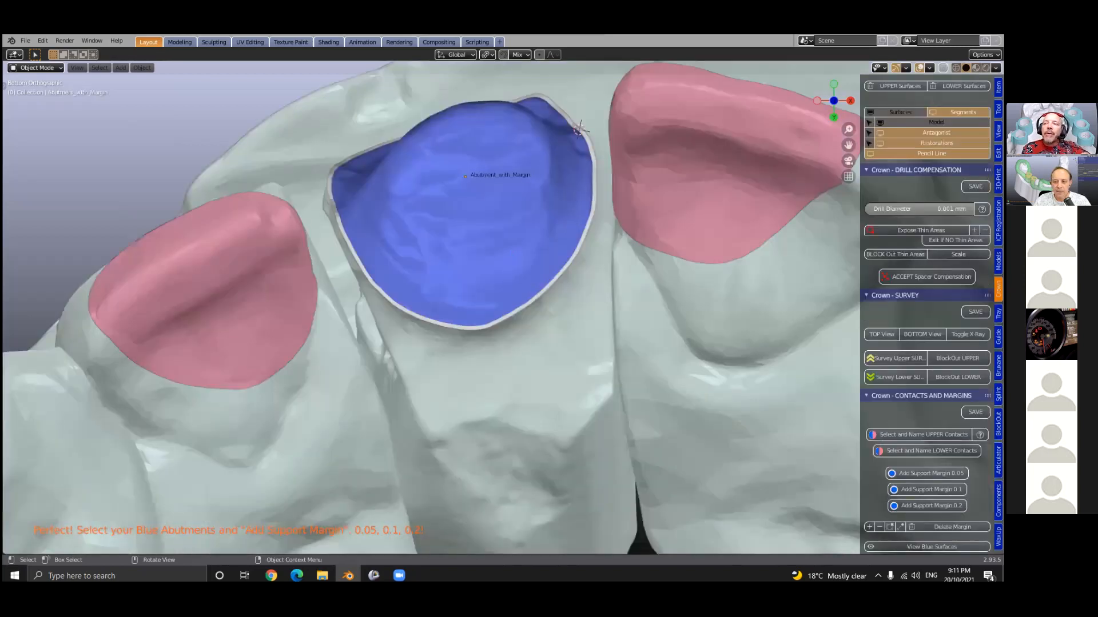
Generate the automatic spacer and safety zone on the abutment, accept them, and show the antagonist model.
{"action": "scroll", "coordinate": [503, 308], "scroll_direction": "down", "scroll_amount": 1}
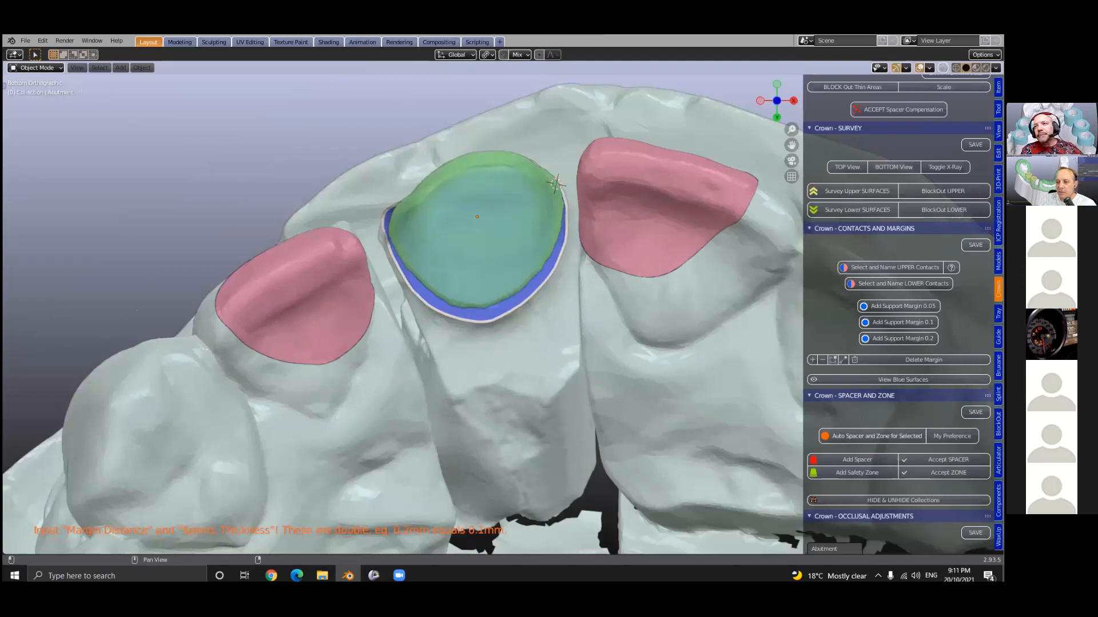
{"action": "middle_click_drag", "start_coordinate": [400, 309], "coordinate": [401, 263]}
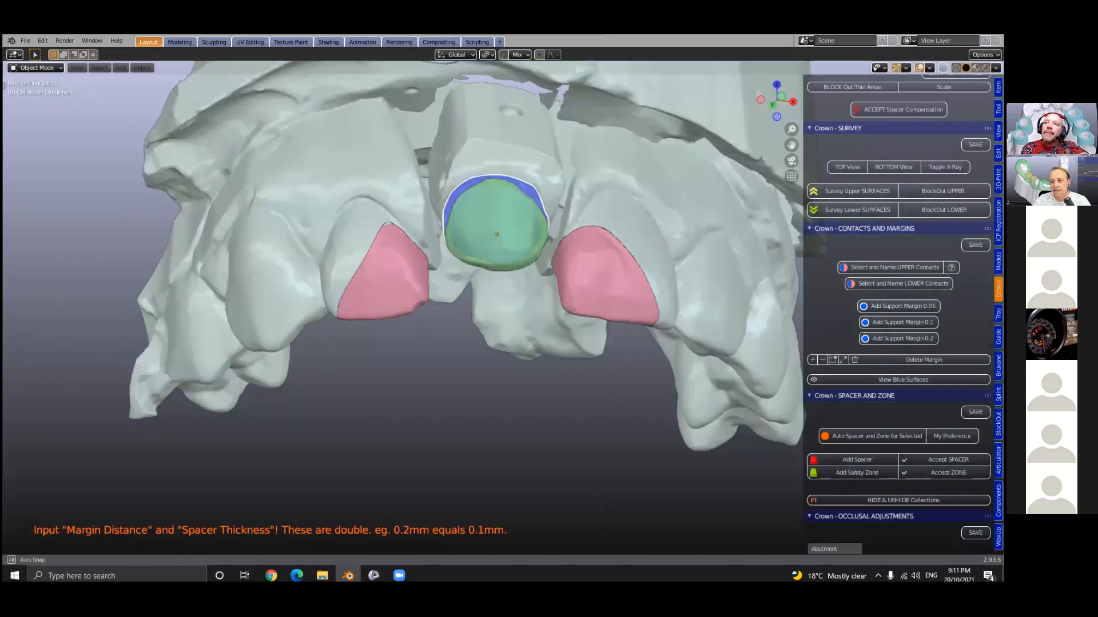
{"action": "middle_click_drag", "start_coordinate": [711, 350], "coordinate": [507, 420]}
{"action": "middle_click_drag", "start_coordinate": [692, 388], "coordinate": [674, 494], "text": "shift"}
{"action": "scroll", "coordinate": [870, 362], "scroll_direction": "down", "scroll_amount": 8}
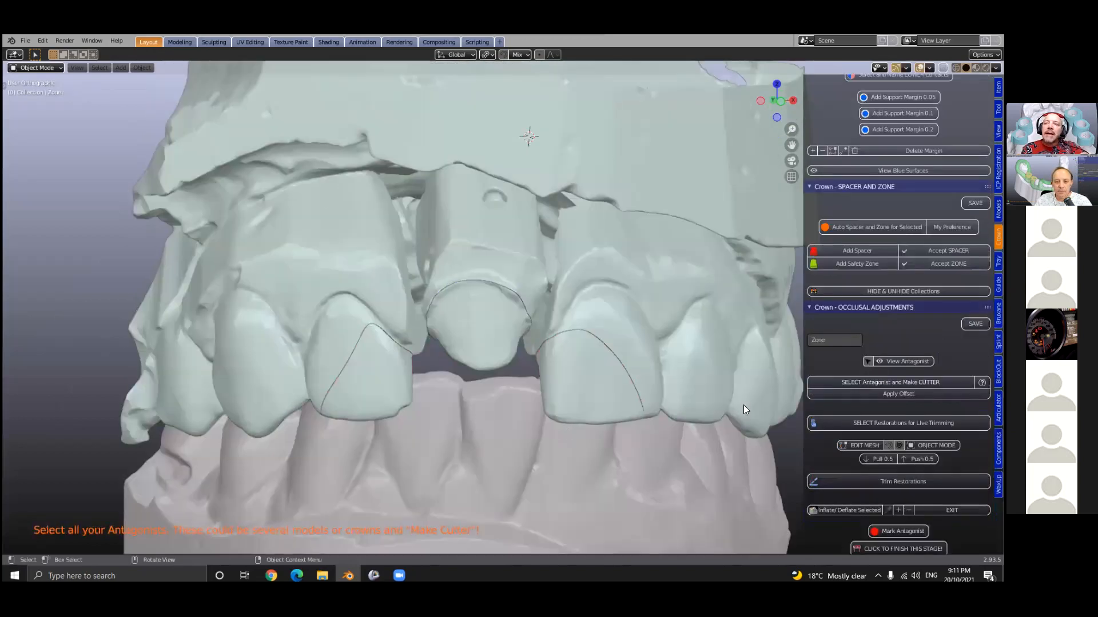
Make a cutter from the lower antagonist model and apply an offset of 0.1 mm.
{"action": "middle_click_drag", "start_coordinate": [743, 404], "coordinate": [695, 397]}
{"action": "scroll", "coordinate": [694, 398], "scroll_direction": "down", "scroll_amount": 1}
{"action": "left_click", "coordinate": [539, 387]}
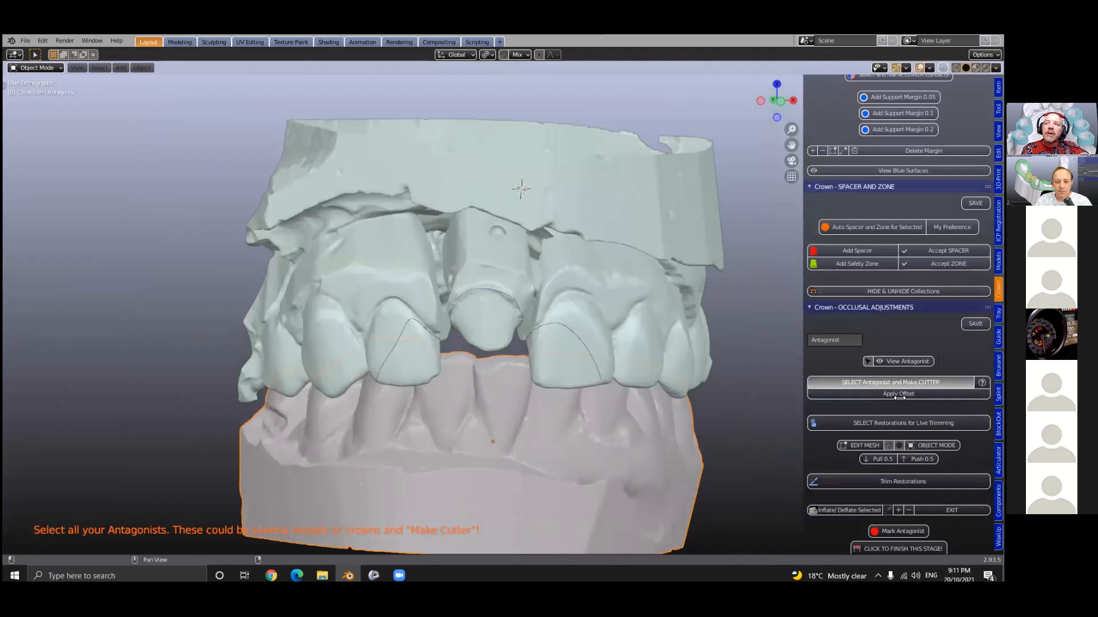
{"action": "left_click", "coordinate": [890, 382]}
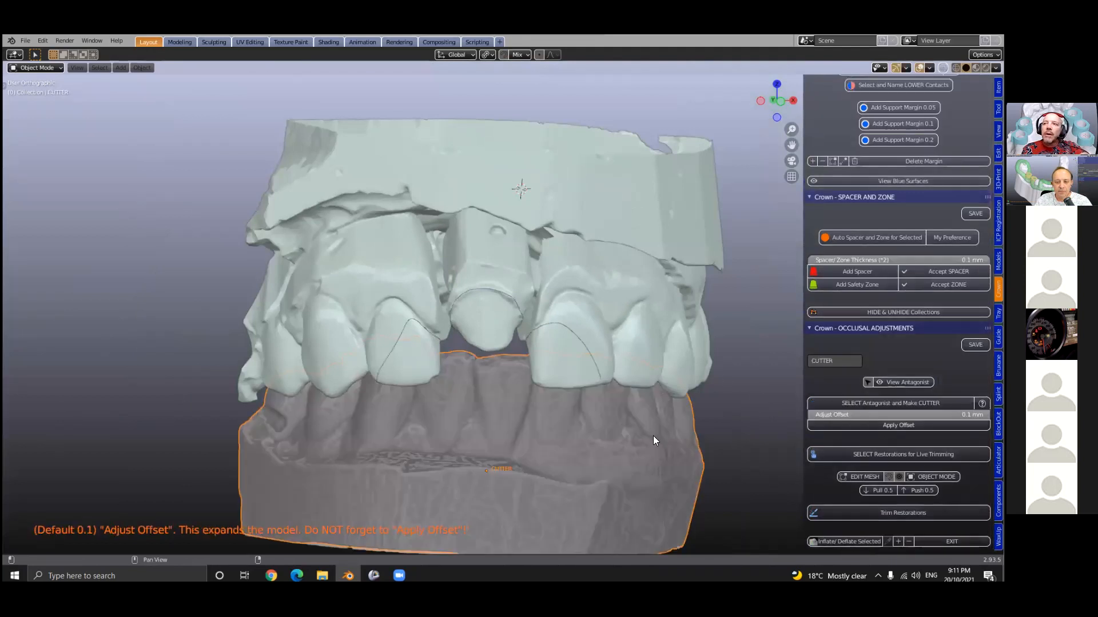
Select the restoration tooth over the preparation and move it slightly outward toward the lip in side view.
{"action": "left_click", "coordinate": [492, 340]}
{"action": "middle_click_drag", "start_coordinate": [495, 361], "coordinate": [533, 342]}
{"action": "scroll", "coordinate": [463, 340], "scroll_direction": "up", "scroll_amount": 1}
{"action": "scroll", "coordinate": [533, 340], "scroll_direction": "up", "scroll_amount": 2}
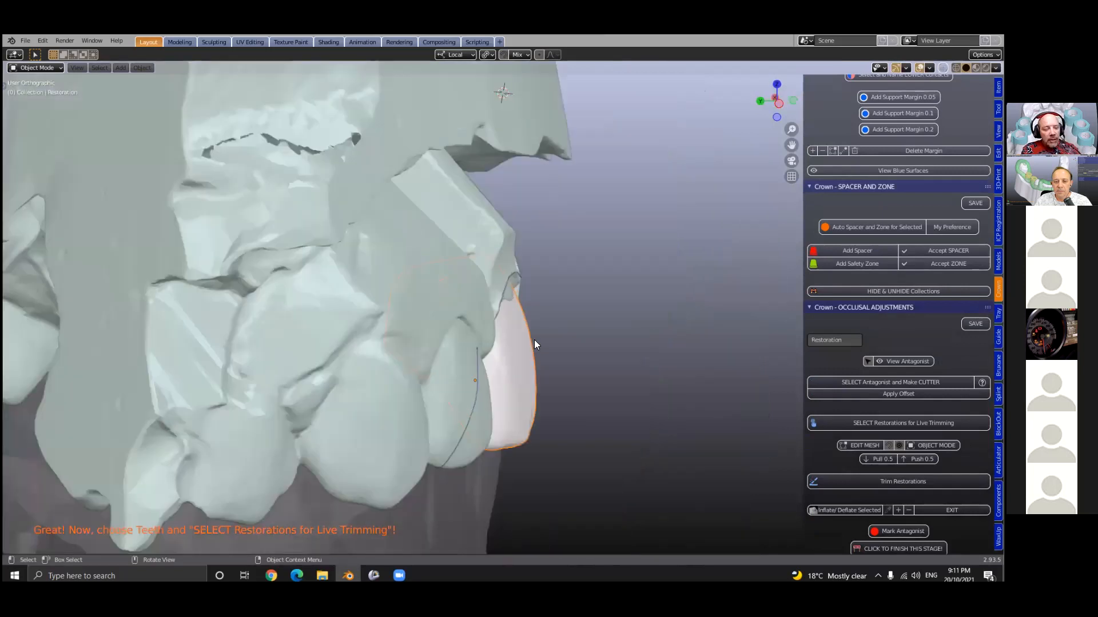
{"action": "key", "text": "g"}
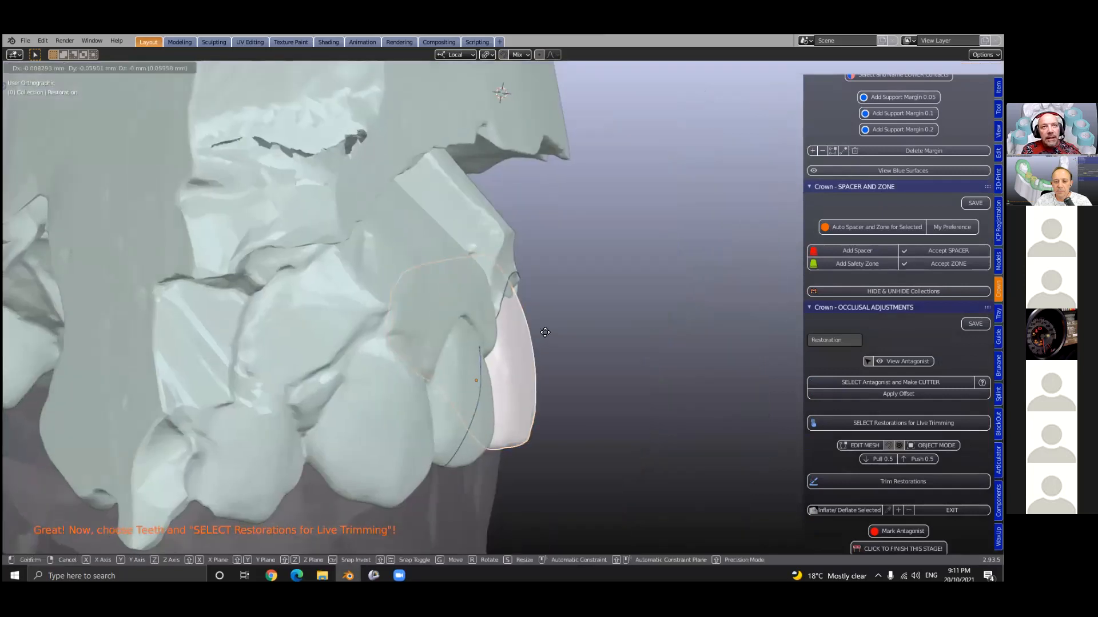
{"action": "left_click", "coordinate": [527, 329]}
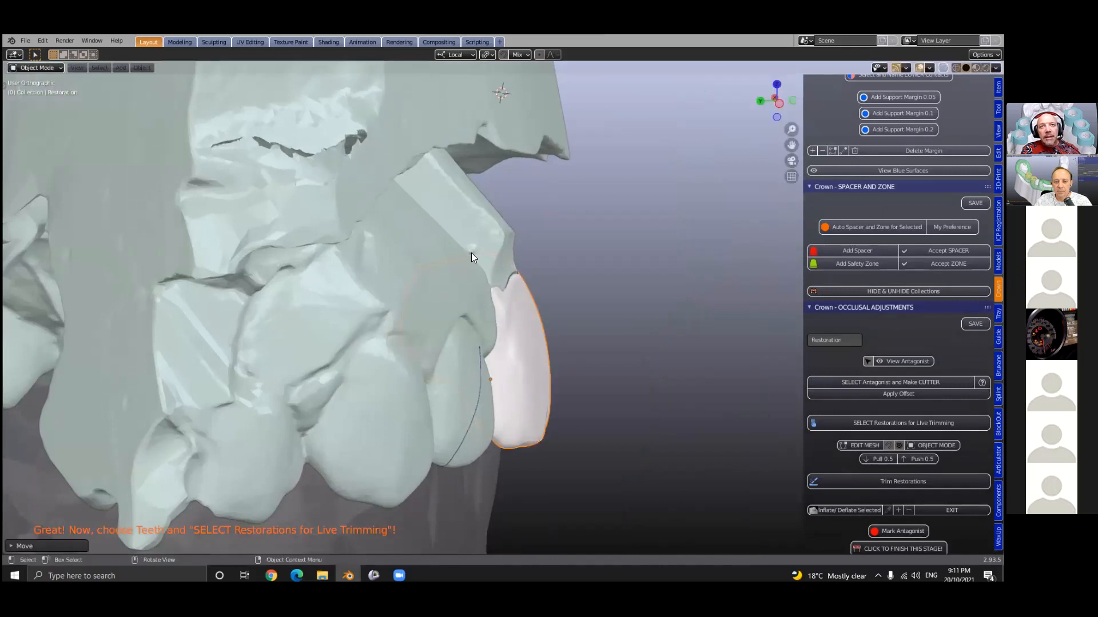
Rotate the restoration in the view from below to follow the arch, and move it about 0.4 mm.
{"action": "middle_click_drag", "start_coordinate": [444, 232], "coordinate": [576, 335]}
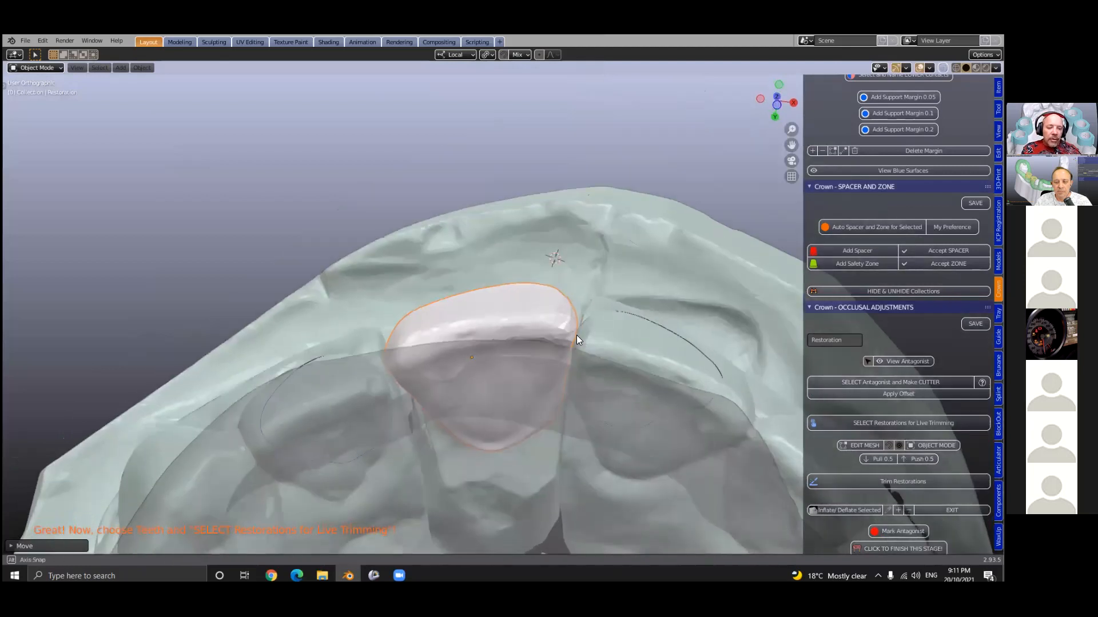
{"action": "key", "text": "r"}
{"action": "left_click", "coordinate": [501, 348]}
{"action": "key", "text": "g"}
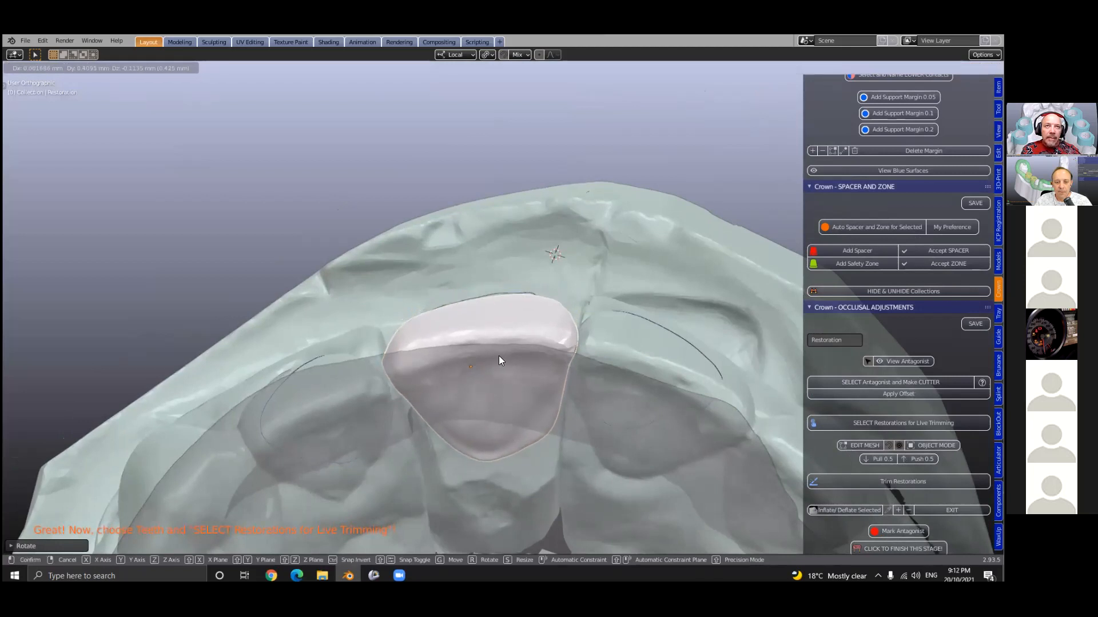
{"action": "left_click", "coordinate": [497, 358]}
Rotate the restoration in side view to match the inclination of the neighbouring teeth.
{"action": "middle_click_drag", "start_coordinate": [508, 398], "coordinate": [614, 473]}
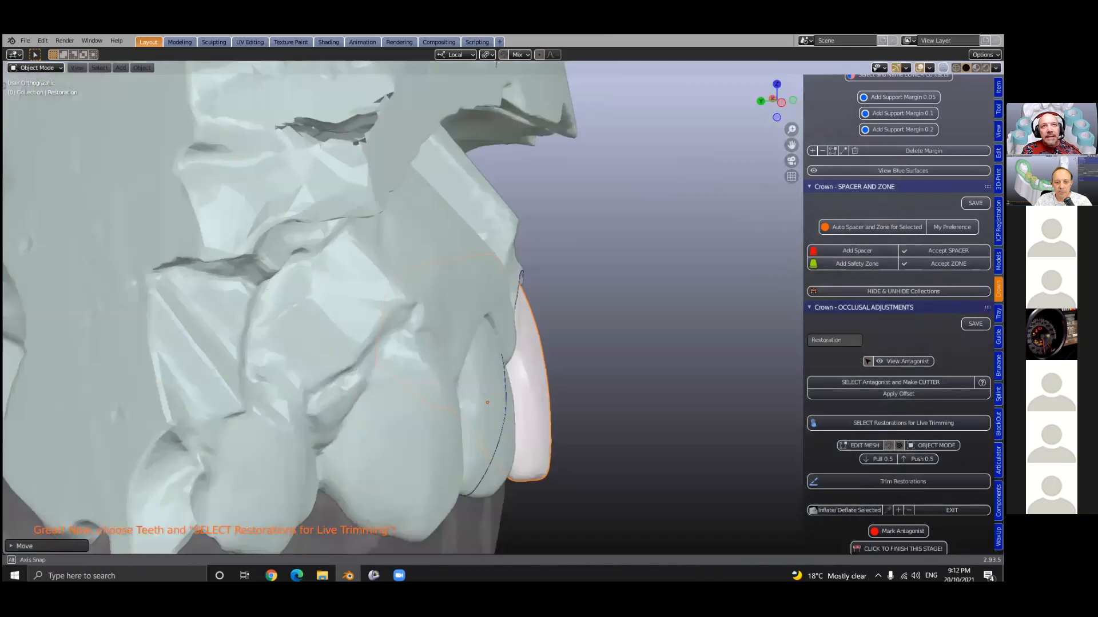
{"action": "key", "text": "r"}
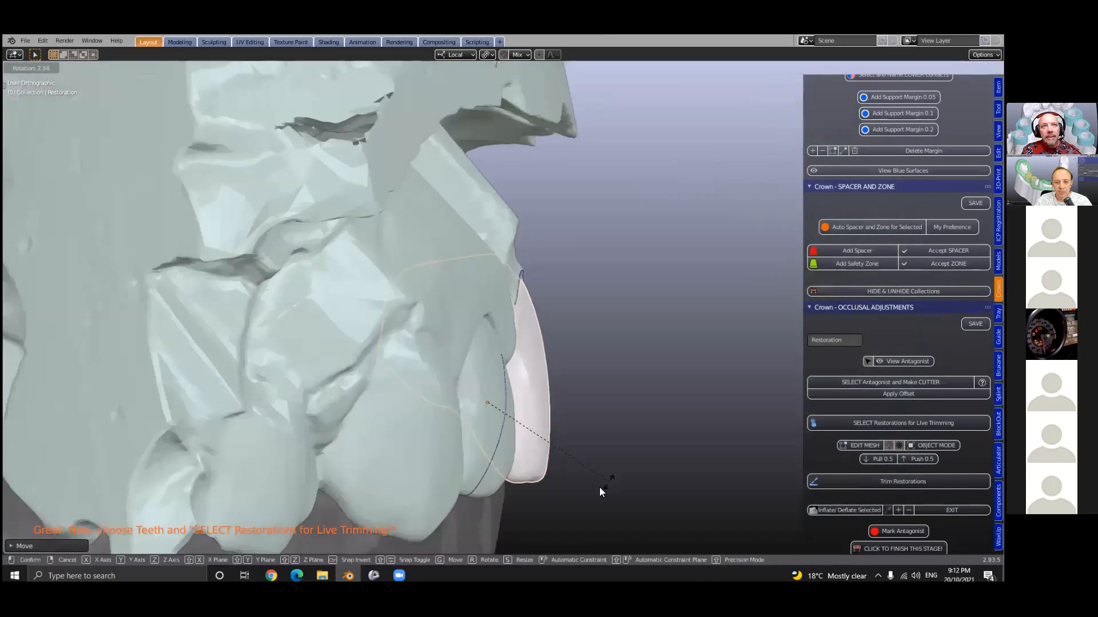
{"action": "left_click", "coordinate": [463, 360]}
Move the restoration along its Y axis to line it up with the neighbouring front teeth.
{"action": "middle_click_drag", "start_coordinate": [463, 360], "coordinate": [496, 439]}
{"action": "middle_click_drag", "start_coordinate": [497, 394], "coordinate": [603, 379]}
{"action": "scroll", "coordinate": [498, 393], "scroll_direction": "down", "scroll_amount": 3}
{"action": "key", "text": "g"}
{"action": "key", "text": "y"}
{"action": "left_click", "coordinate": [531, 406]}
{"action": "scroll", "coordinate": [492, 382], "scroll_direction": "down", "scroll_amount": 1}
{"action": "scroll", "coordinate": [603, 379], "scroll_direction": "up", "scroll_amount": 2}
{"action": "scroll", "coordinate": [599, 455], "scroll_direction": "down", "scroll_amount": 1}
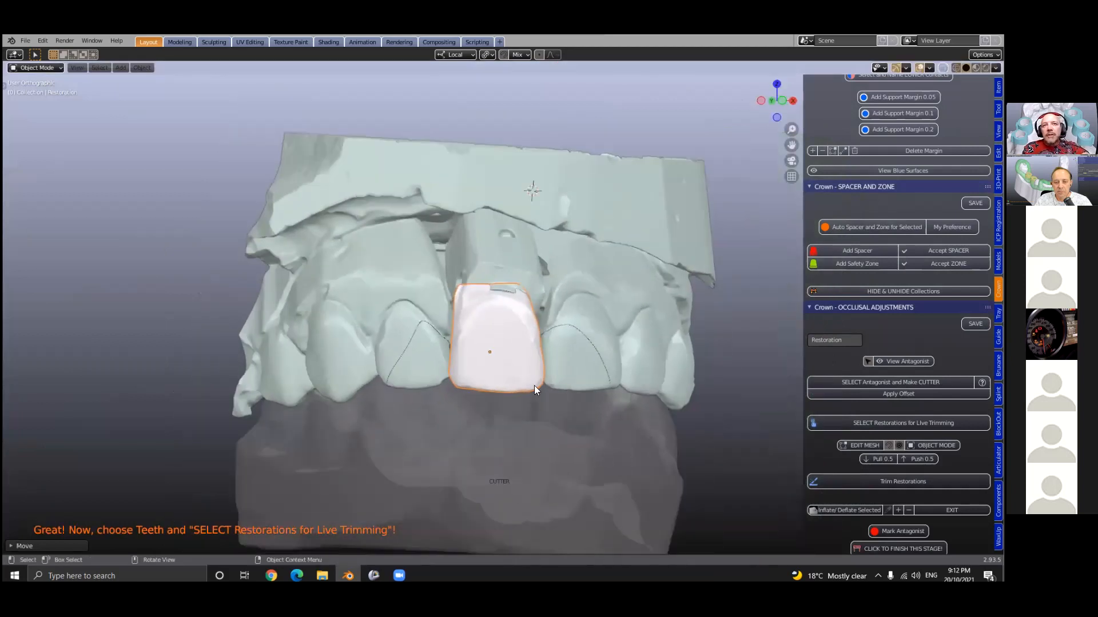
Set the restoration up for live trimming against the antagonist cutter.
{"action": "left_click_drag", "start_coordinate": [803, 352], "coordinate": [742, 353]}
{"action": "scroll", "coordinate": [865, 378], "scroll_direction": "down", "scroll_amount": 1}
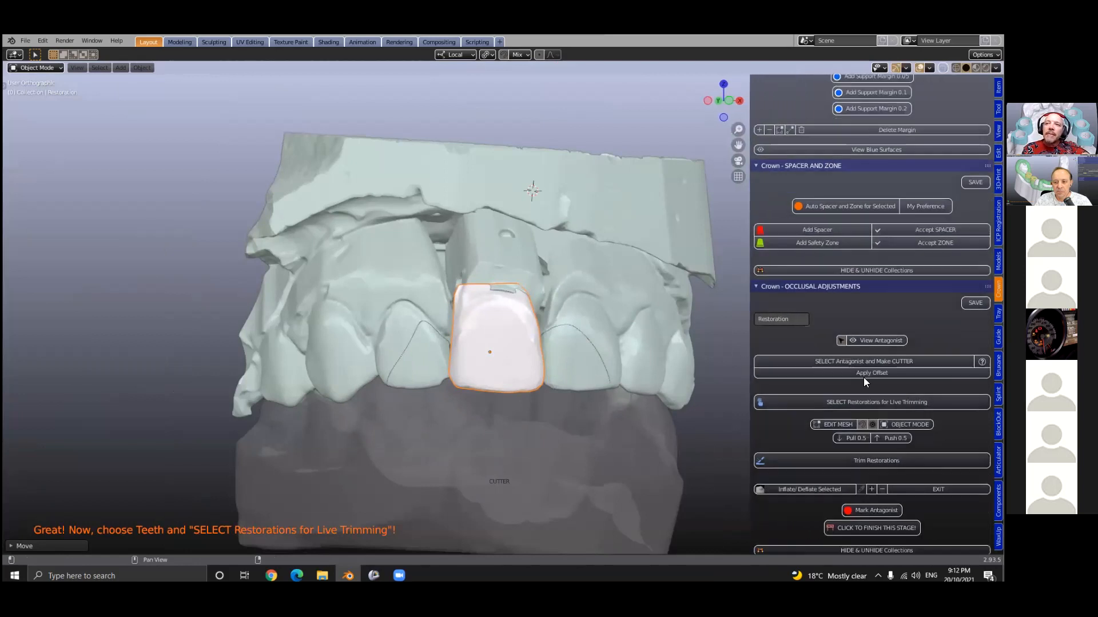
{"action": "scroll", "coordinate": [829, 357], "scroll_direction": "down", "scroll_amount": 3}
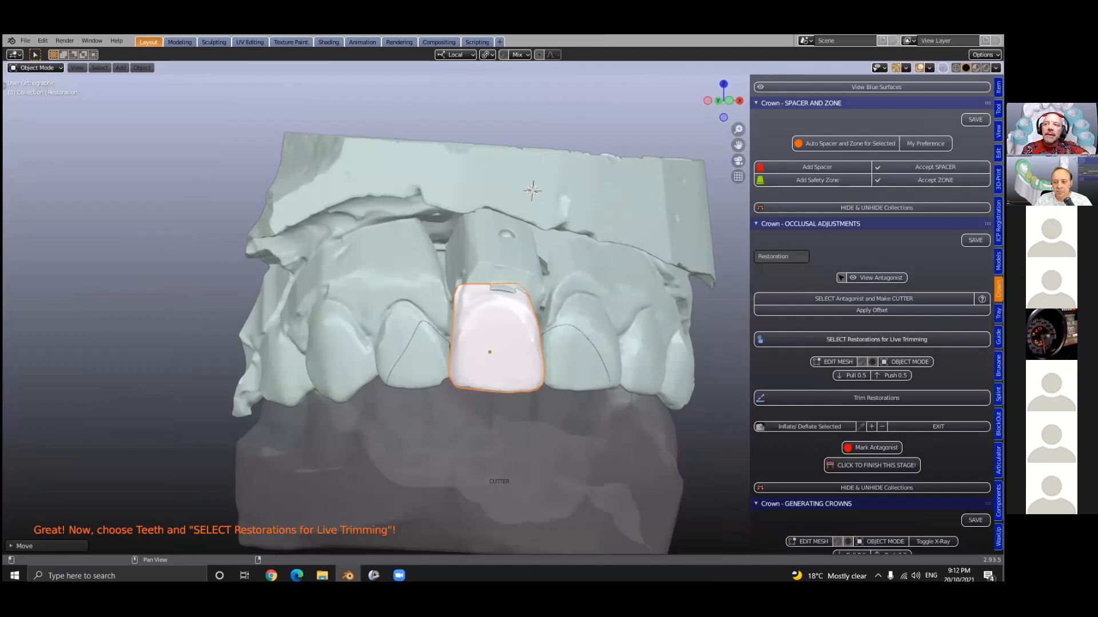
{"action": "left_click", "coordinate": [849, 342]}
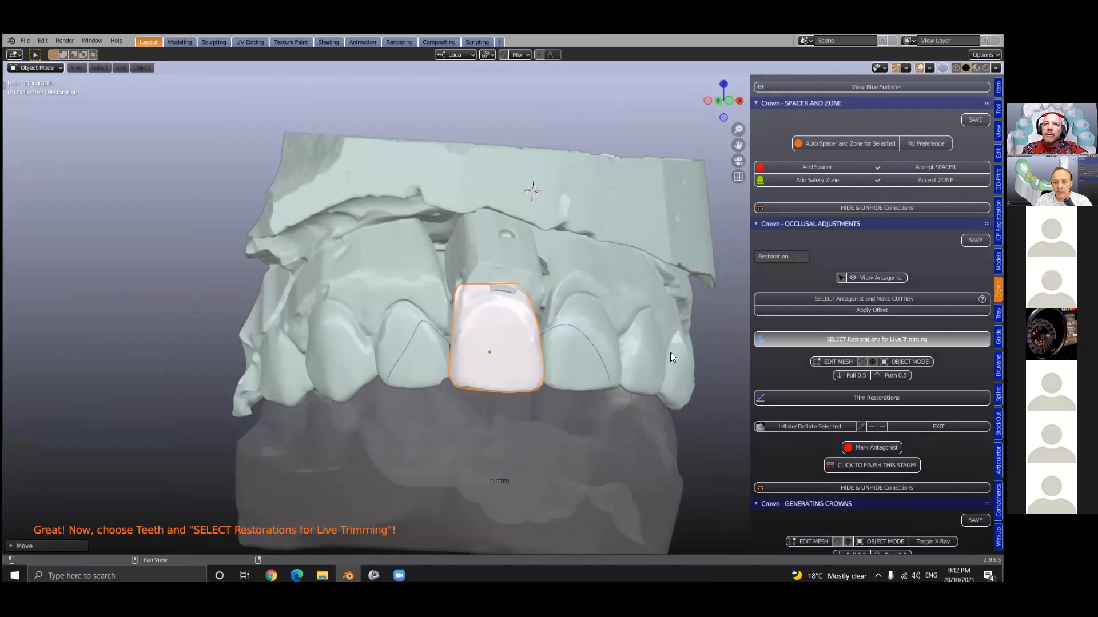
{"action": "middle_click_drag", "start_coordinate": [502, 241], "coordinate": [499, 283]}
{"action": "scroll", "coordinate": [497, 349], "scroll_direction": "up", "scroll_amount": 3}
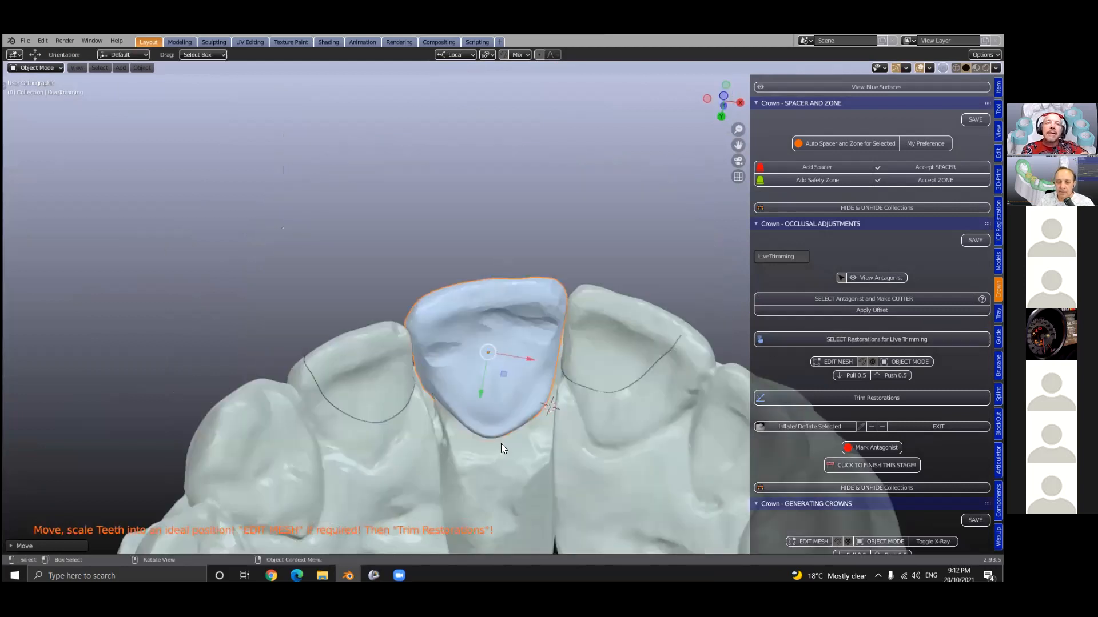
Check the tongue-side surface of the live-trimming tooth and trim the restoration with the antagonist cutter.
{"action": "scroll", "coordinate": [501, 444], "scroll_direction": "up", "scroll_amount": 1}
{"action": "middle_click_drag", "start_coordinate": [517, 390], "coordinate": [533, 427]}
{"action": "middle_click_drag", "start_coordinate": [519, 306], "coordinate": [541, 278]}
{"action": "scroll", "coordinate": [542, 280], "scroll_direction": "up", "scroll_amount": 4}
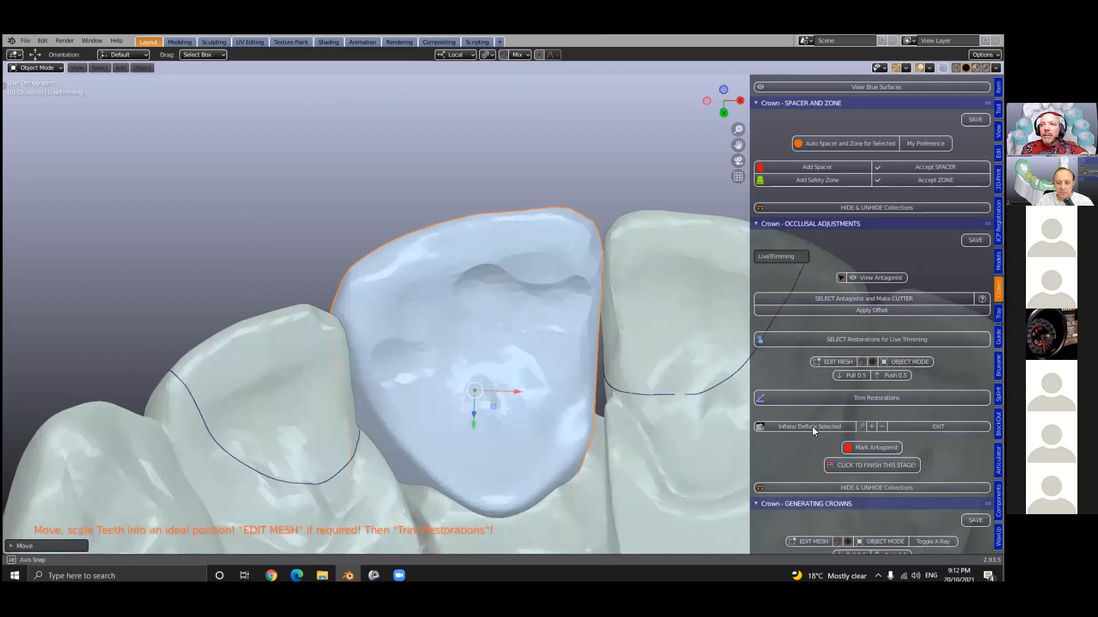
{"action": "middle_click_drag", "start_coordinate": [843, 400], "coordinate": [844, 400]}
{"action": "scroll", "coordinate": [590, 385], "scroll_direction": "down", "scroll_amount": 1}
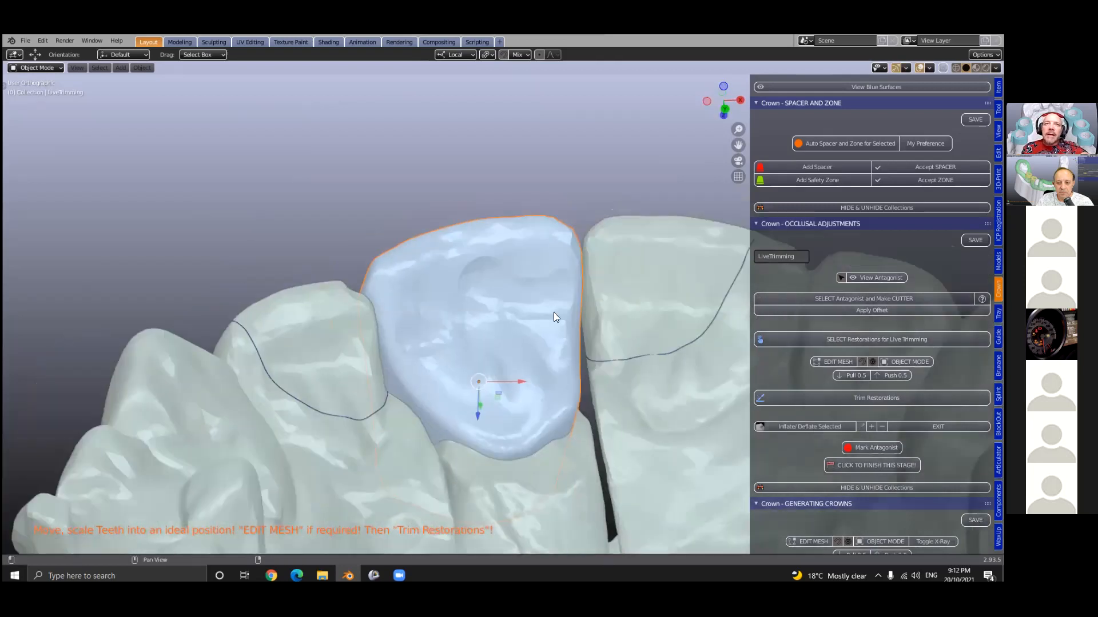
{"action": "key", "text": "Return"}
{"action": "middle_click_drag", "start_coordinate": [567, 334], "coordinate": [557, 368]}
Stretch the restoration's mesh at the gum edge over the preparation and generate the upper crown.
{"action": "middle_click_drag", "start_coordinate": [809, 433], "coordinate": [480, 246]}
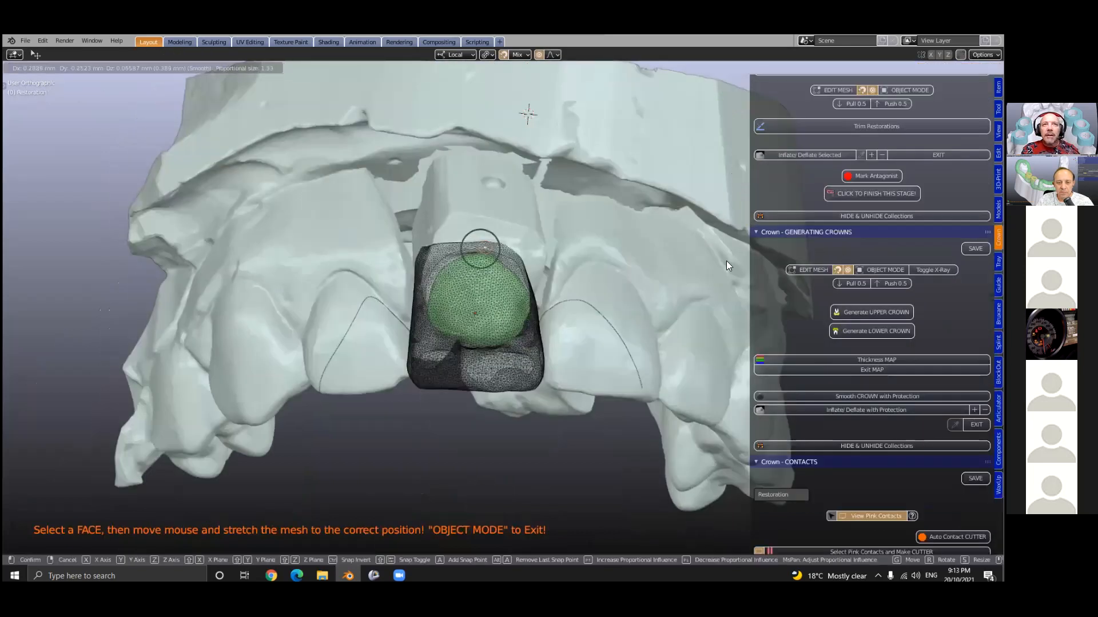
{"action": "left_click", "coordinate": [864, 323]}
{"action": "left_click", "coordinate": [863, 311]}
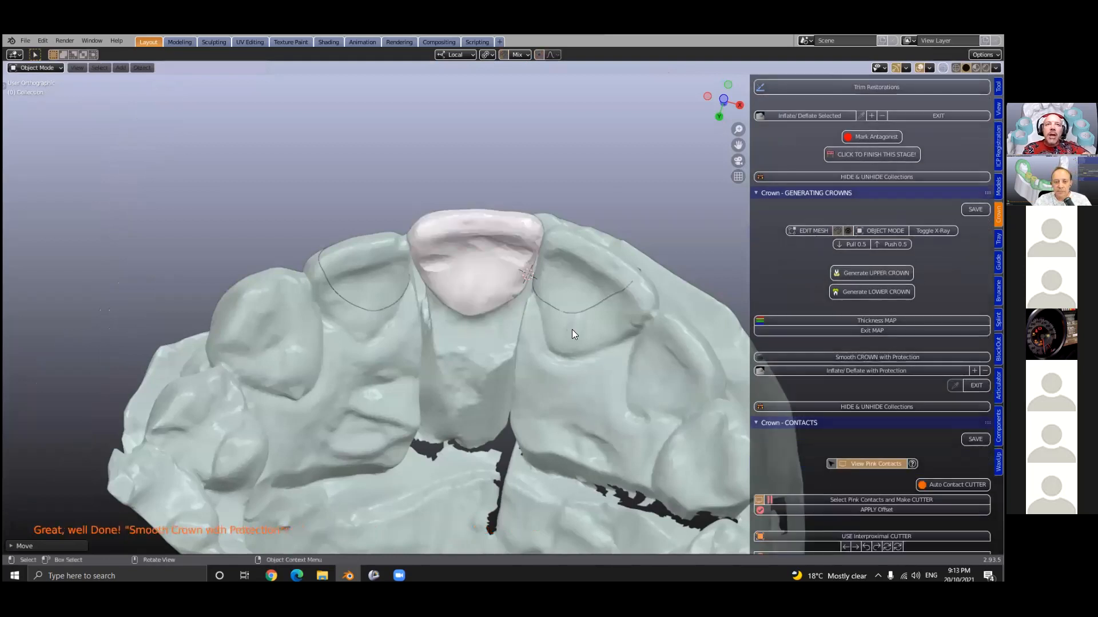
Examine the generated crown from below and from the front for its margin, shape and fit between the neighbours.
{"action": "scroll", "coordinate": [464, 331], "scroll_direction": "down", "scroll_amount": 2}
{"action": "middle_click_drag", "start_coordinate": [467, 413], "coordinate": [497, 368]}
{"action": "scroll", "coordinate": [460, 393], "scroll_direction": "up", "scroll_amount": 3}
{"action": "scroll", "coordinate": [496, 368], "scroll_direction": "down", "scroll_amount": 2}
{"action": "scroll", "coordinate": [498, 368], "scroll_direction": "up", "scroll_amount": 2}
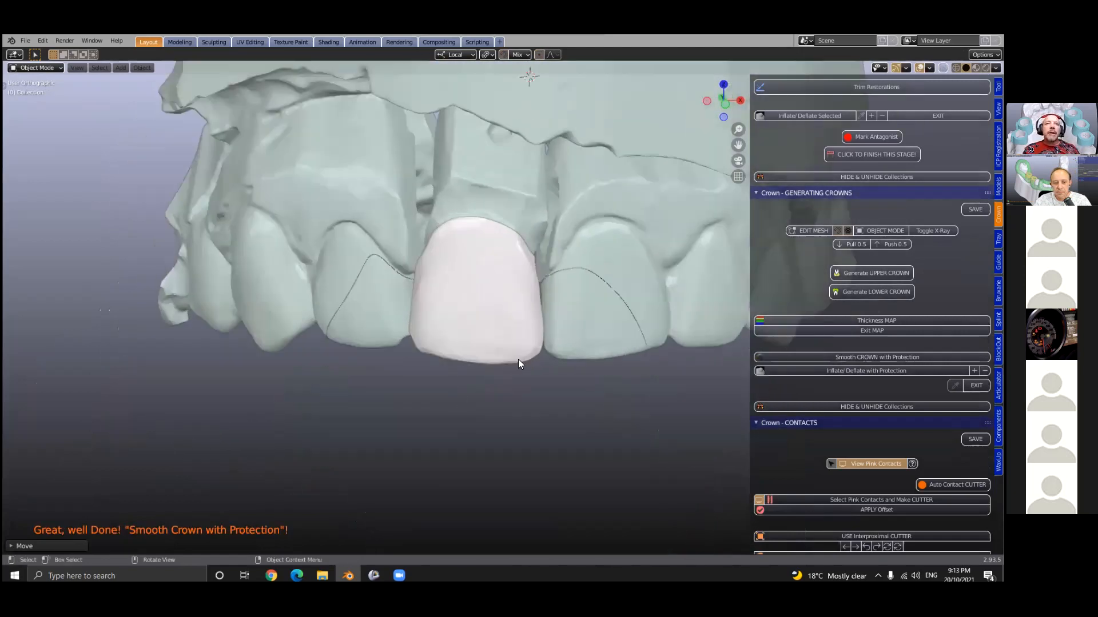
{"action": "scroll", "coordinate": [519, 360], "scroll_direction": "up", "scroll_amount": 1}
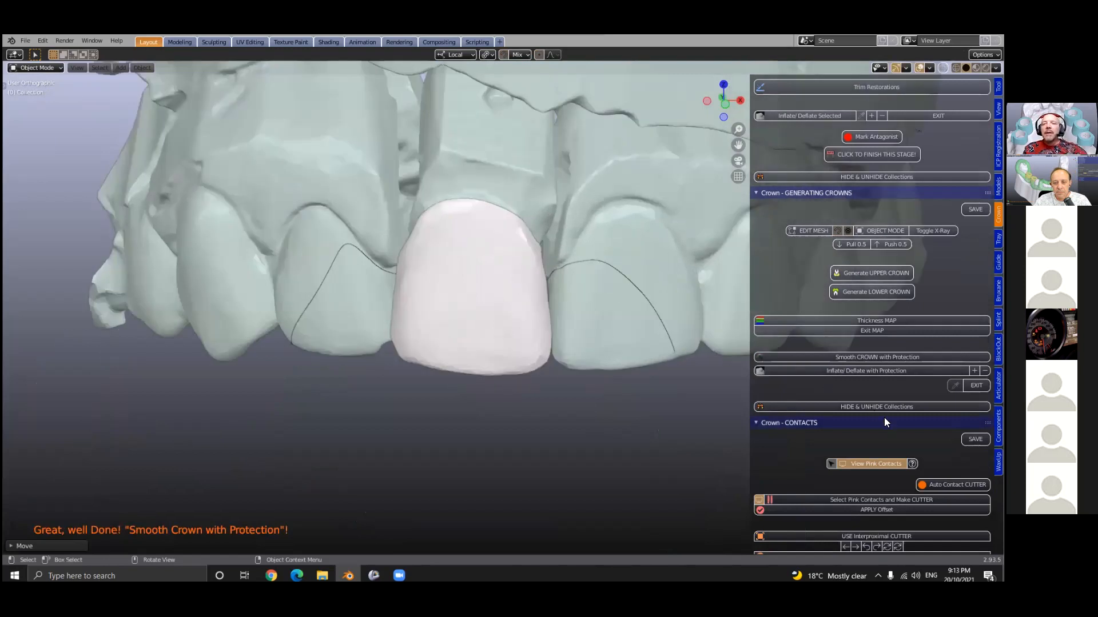
{"action": "middle_click_drag", "start_coordinate": [885, 418], "coordinate": [553, 355]}
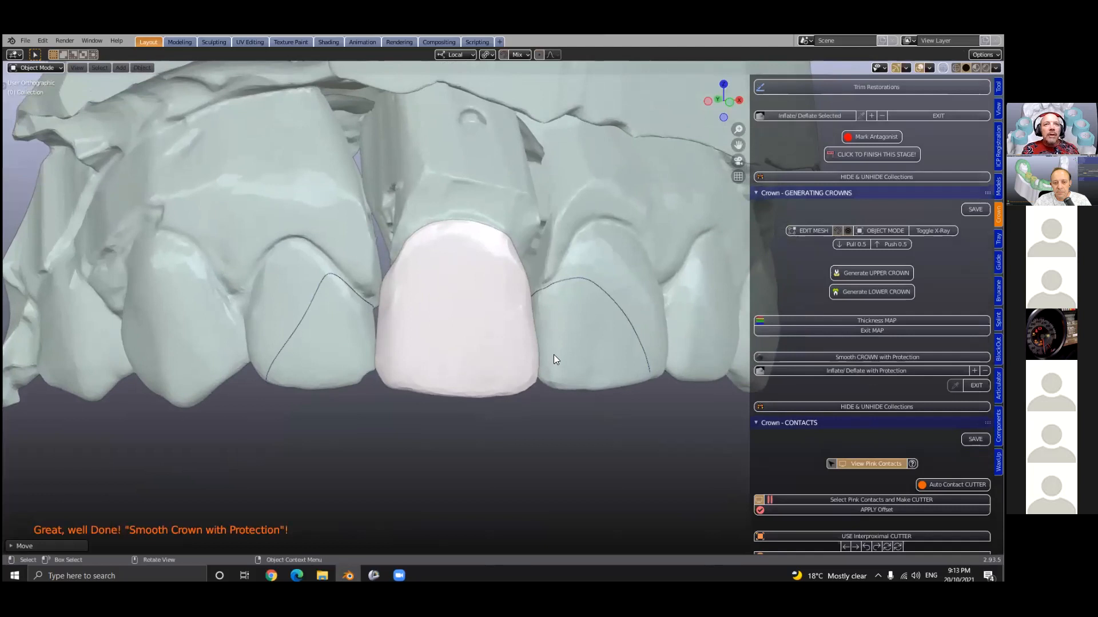
Show the pink contact surfaces, select both, and create the automatic contact cutter from them.
{"action": "key", "text": "ctrl+z"}
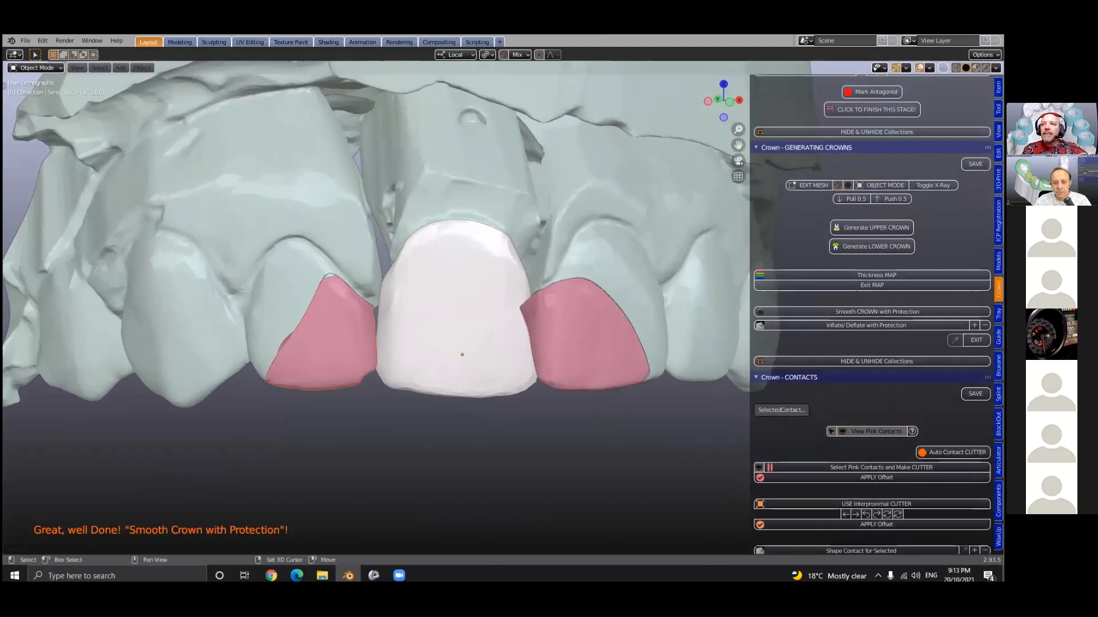
{"action": "left_click", "coordinate": [537, 388], "text": "shift"}
{"action": "left_click", "coordinate": [953, 454]}
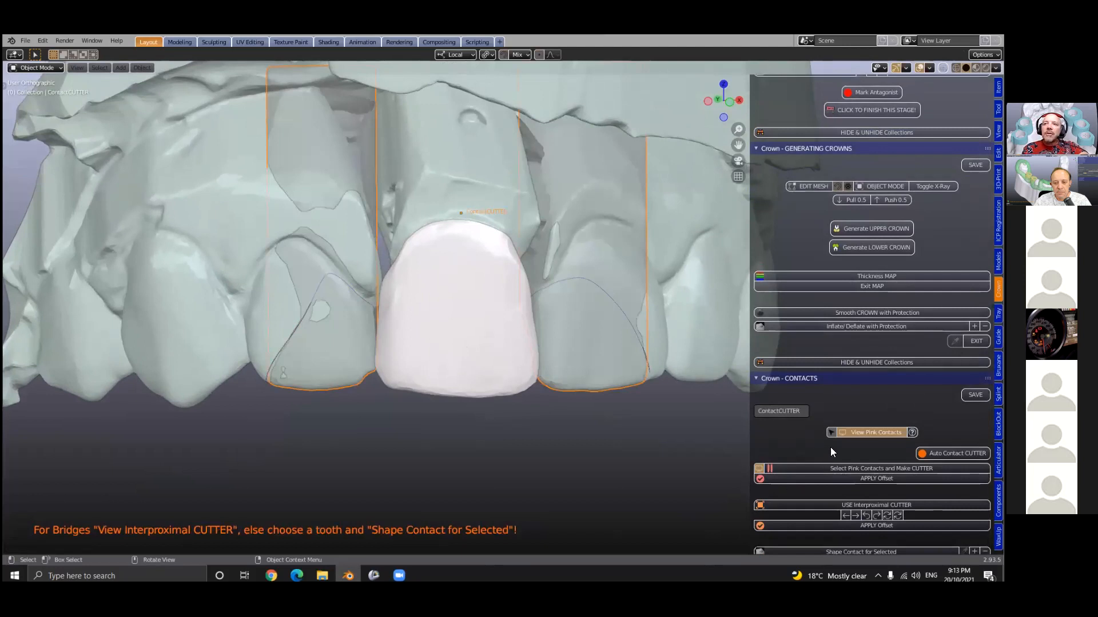
Inflate the contact areas on the sides of the generated crown and cut them with the contact cutters.
{"action": "scroll", "coordinate": [865, 483], "scroll_direction": "down", "scroll_amount": 2}
{"action": "scroll", "coordinate": [859, 486], "scroll_direction": "down", "scroll_amount": 2}
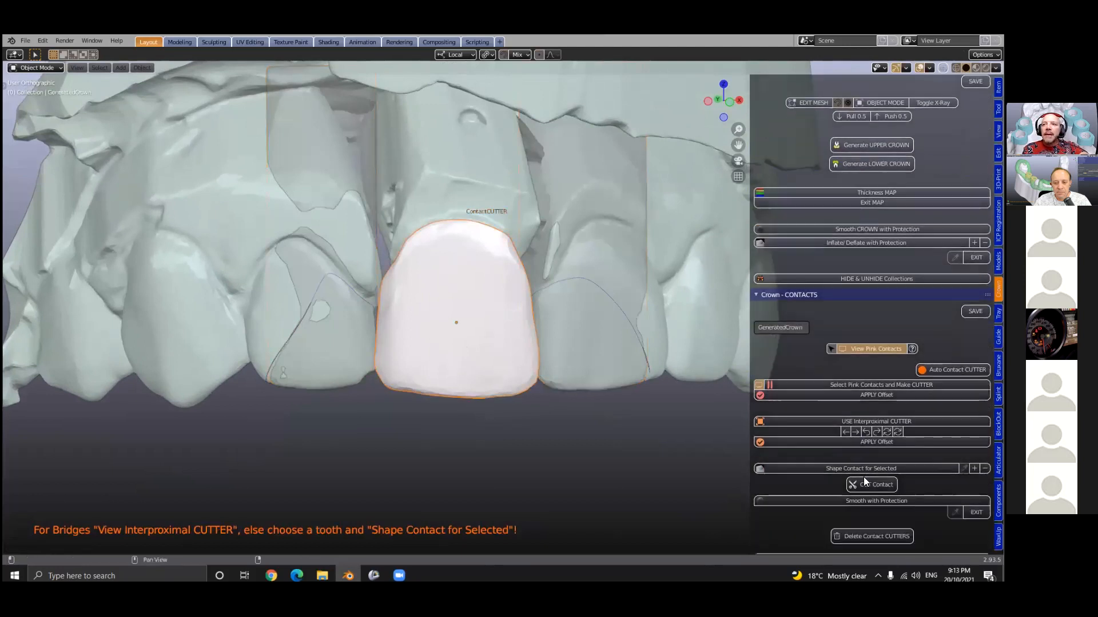
{"action": "scroll", "coordinate": [865, 475], "scroll_direction": "down", "scroll_amount": 1}
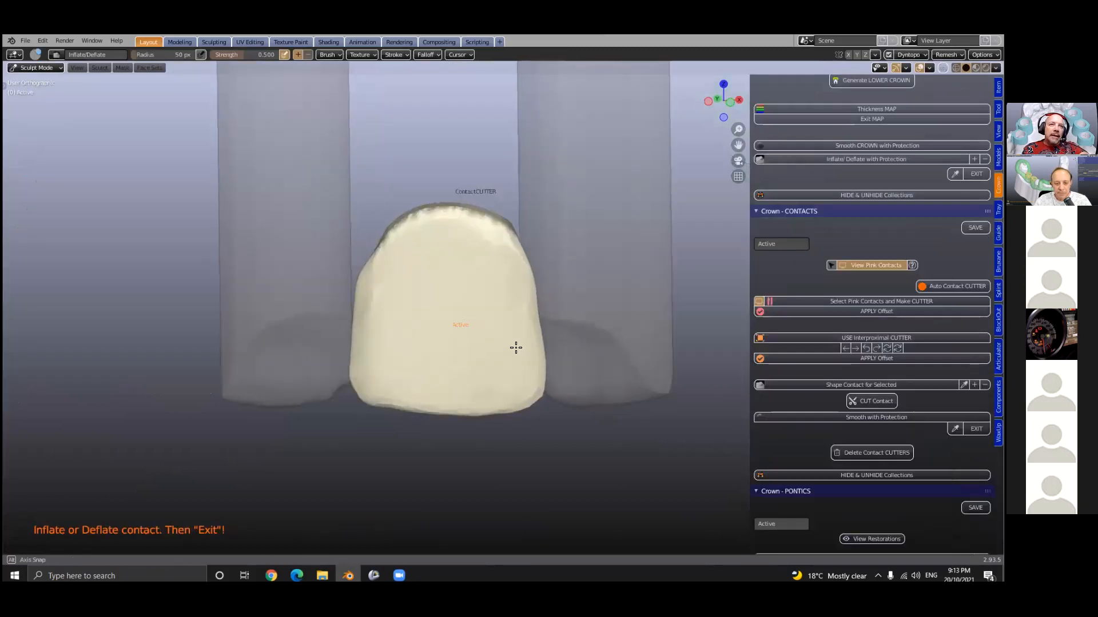
{"action": "mouse_move", "coordinate": [516, 348]}
{"action": "middle_mouse_down"}
{"action": "mouse_move", "coordinate": [404, 318]}
{"action": "mouse_move", "coordinate": [416, 318]}
{"action": "mouse_move", "coordinate": [421, 372]}
{"action": "middle_mouse_up"}
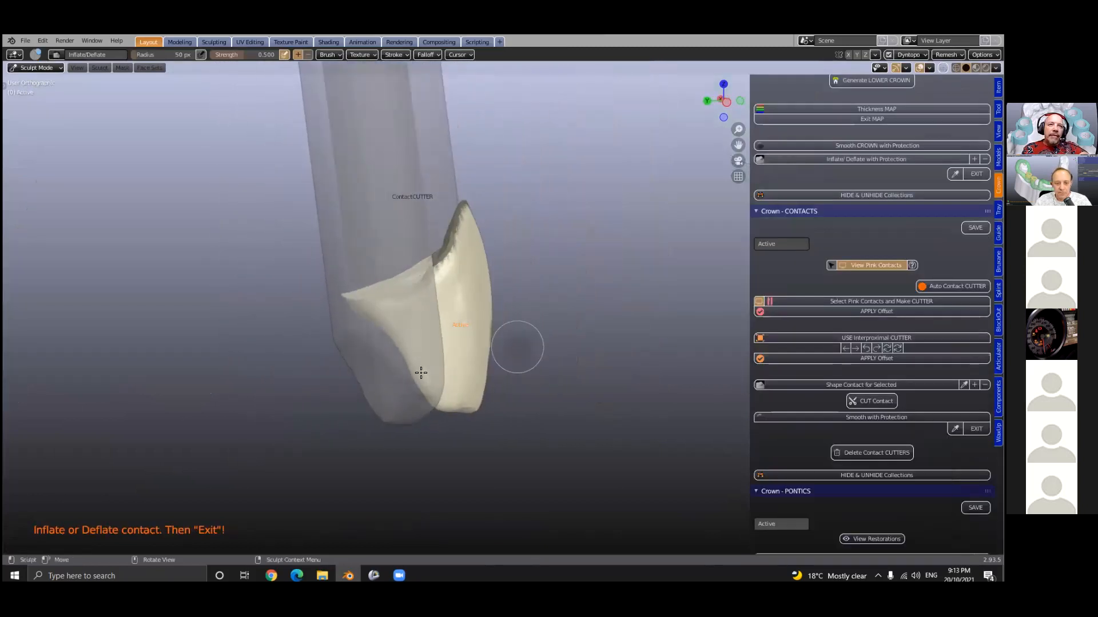
{"action": "mouse_move", "coordinate": [406, 326]}
{"action": "left_mouse_down"}
{"action": "mouse_move", "coordinate": [397, 318]}
{"action": "mouse_move", "coordinate": [407, 320]}
{"action": "mouse_move", "coordinate": [321, 362]}
{"action": "left_mouse_up"}
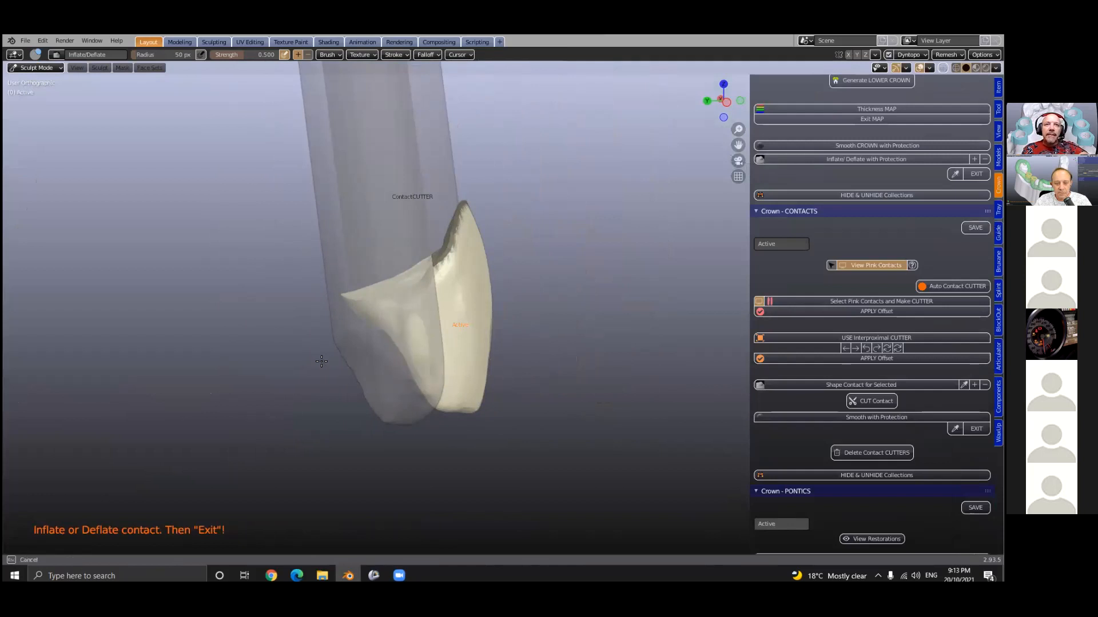
{"action": "middle_click_drag", "start_coordinate": [395, 315], "coordinate": [564, 399]}
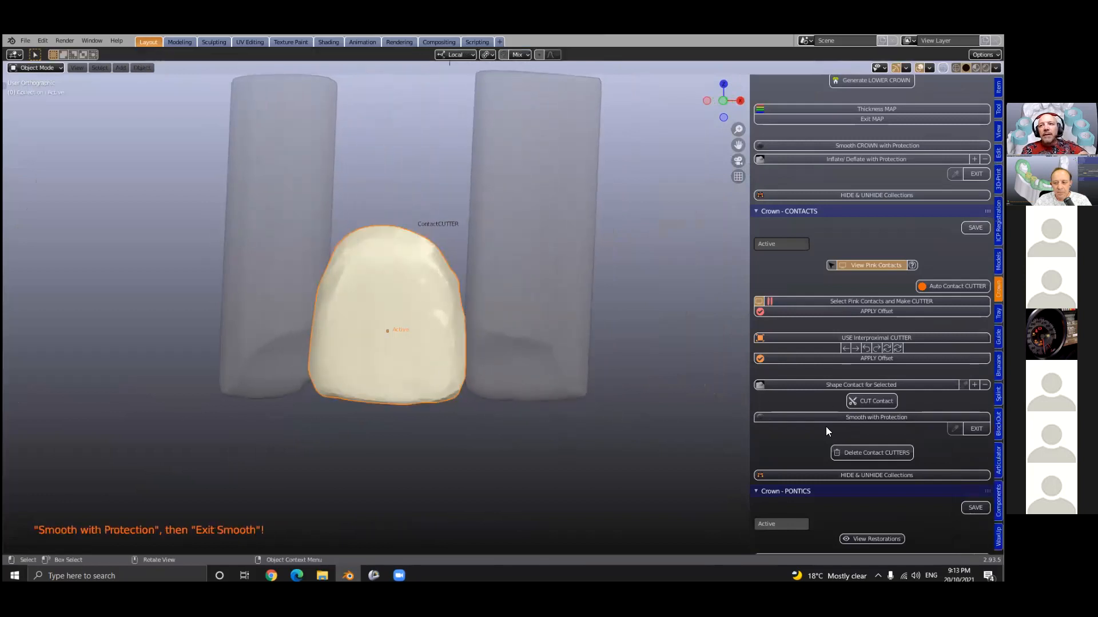
Smooth the crown's cut contact areas on both sides with protection and leave the smoothing mode.
{"action": "middle_click_drag", "start_coordinate": [412, 372], "coordinate": [346, 399]}
{"action": "scroll", "coordinate": [346, 399], "scroll_direction": "up", "scroll_amount": 2}
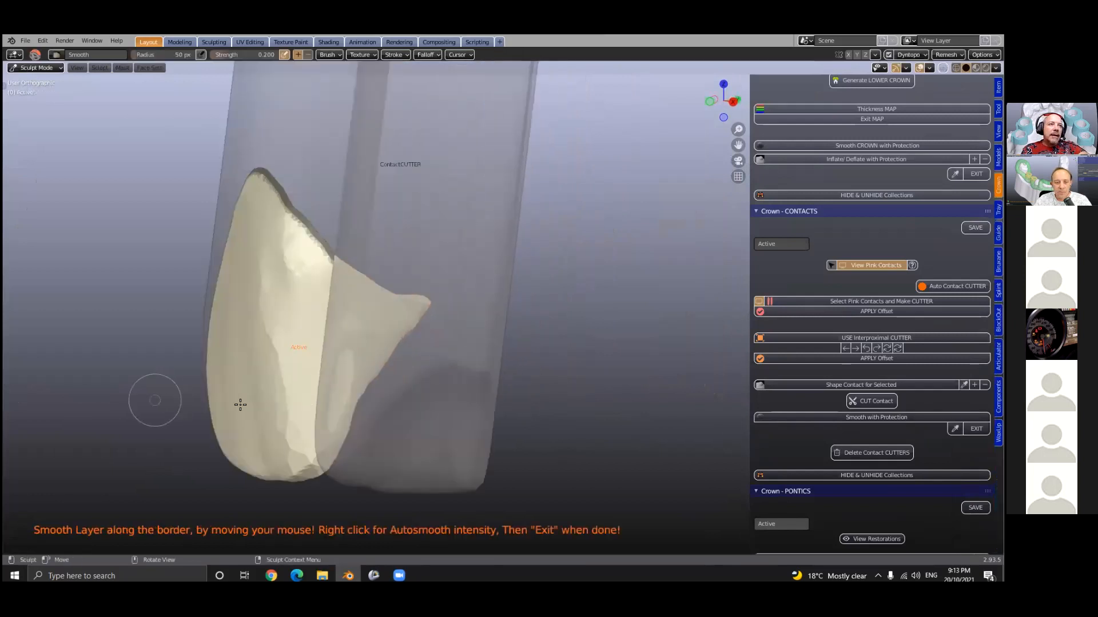
{"action": "mouse_move", "coordinate": [240, 400]}
{"action": "middle_mouse_down"}
{"action": "mouse_move", "coordinate": [245, 436]}
{"action": "mouse_move", "coordinate": [221, 362]}
{"action": "mouse_move", "coordinate": [320, 366]}
{"action": "middle_mouse_up"}
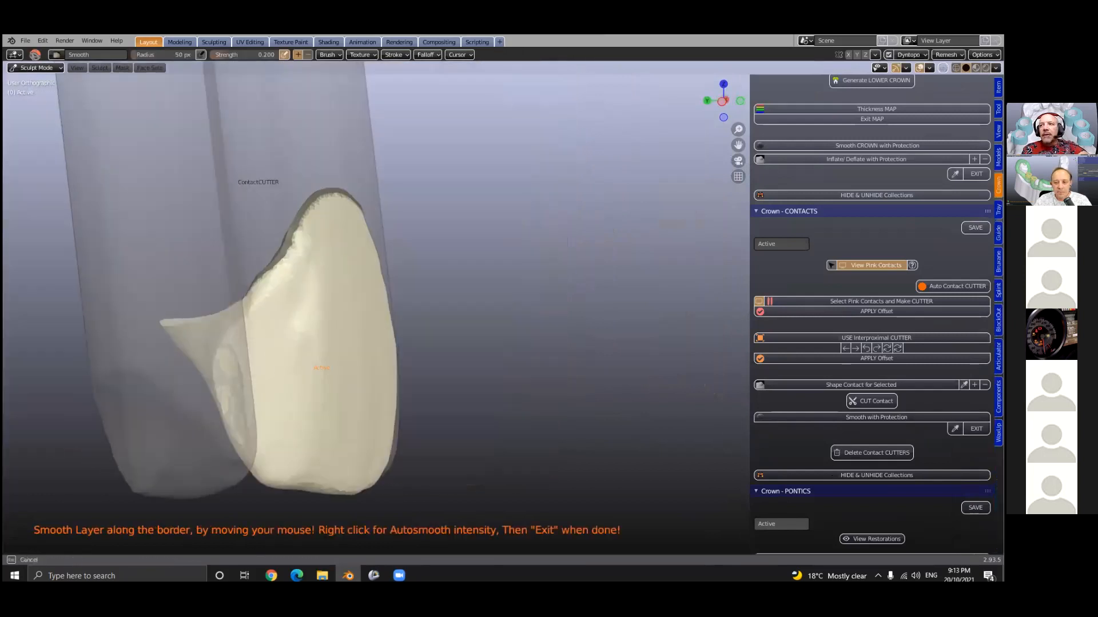
{"action": "left_click", "coordinate": [976, 429]}
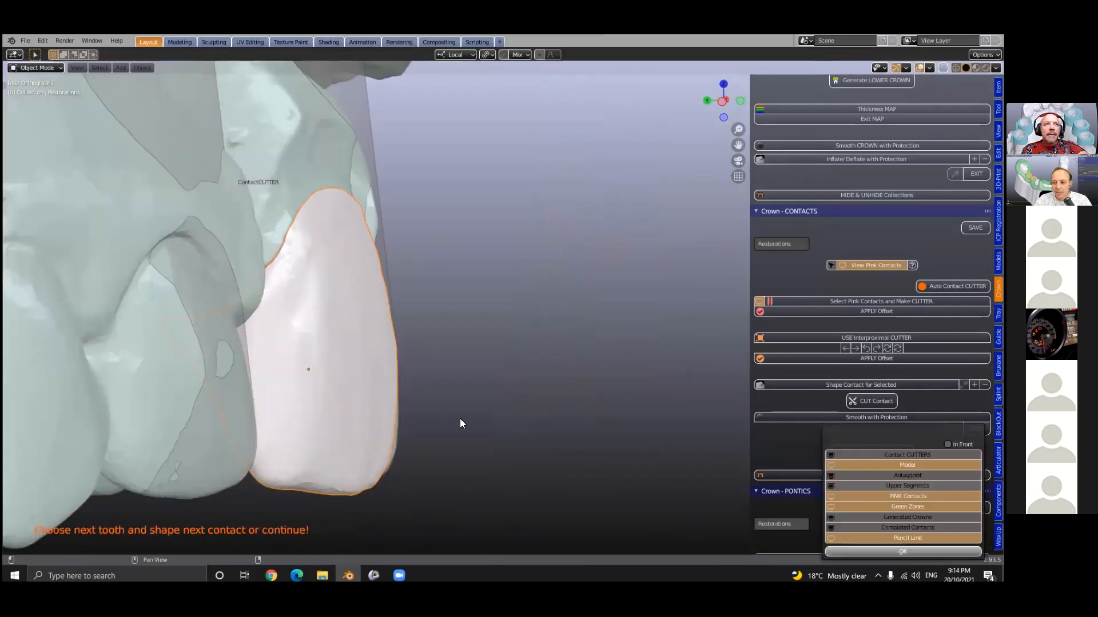
Examine the smoothed crown between its neighbours and hide the contact cutters collection.
{"action": "scroll", "coordinate": [402, 399], "scroll_direction": "down", "scroll_amount": 8}
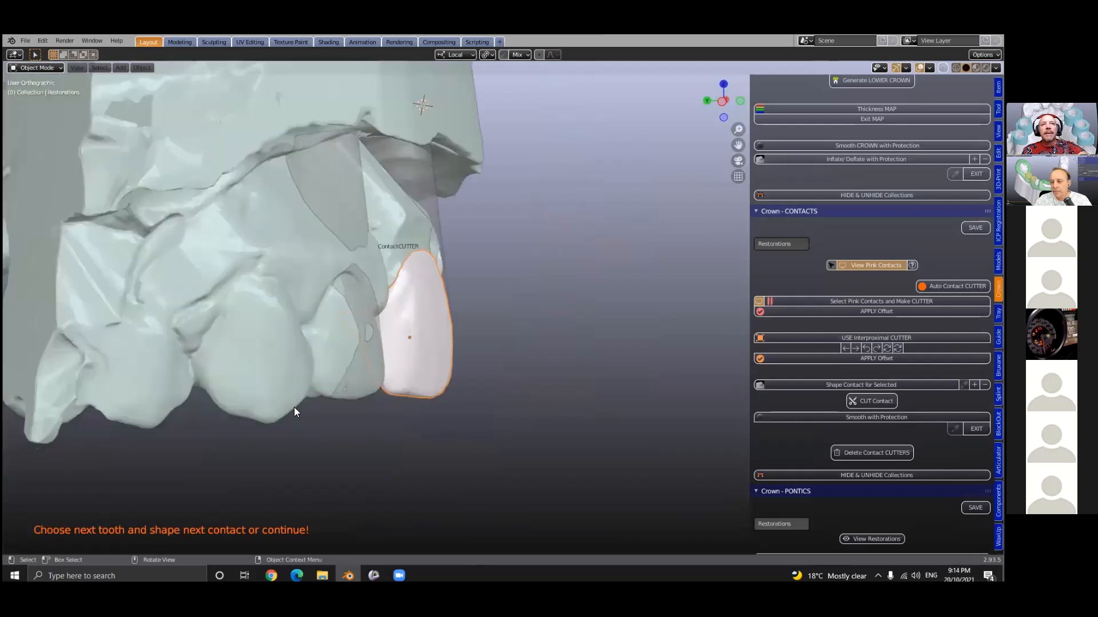
{"action": "middle_click_drag", "start_coordinate": [496, 403], "coordinate": [446, 401]}
{"action": "scroll", "coordinate": [452, 371], "scroll_direction": "up", "scroll_amount": 6}
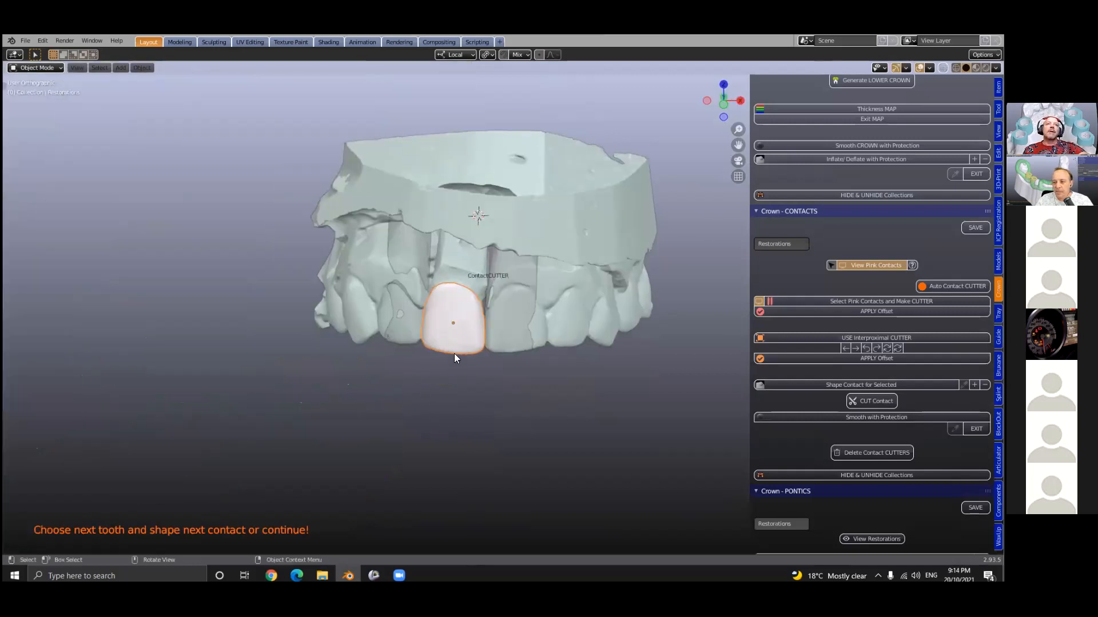
{"action": "middle_click_drag", "start_coordinate": [446, 212], "coordinate": [433, 323]}
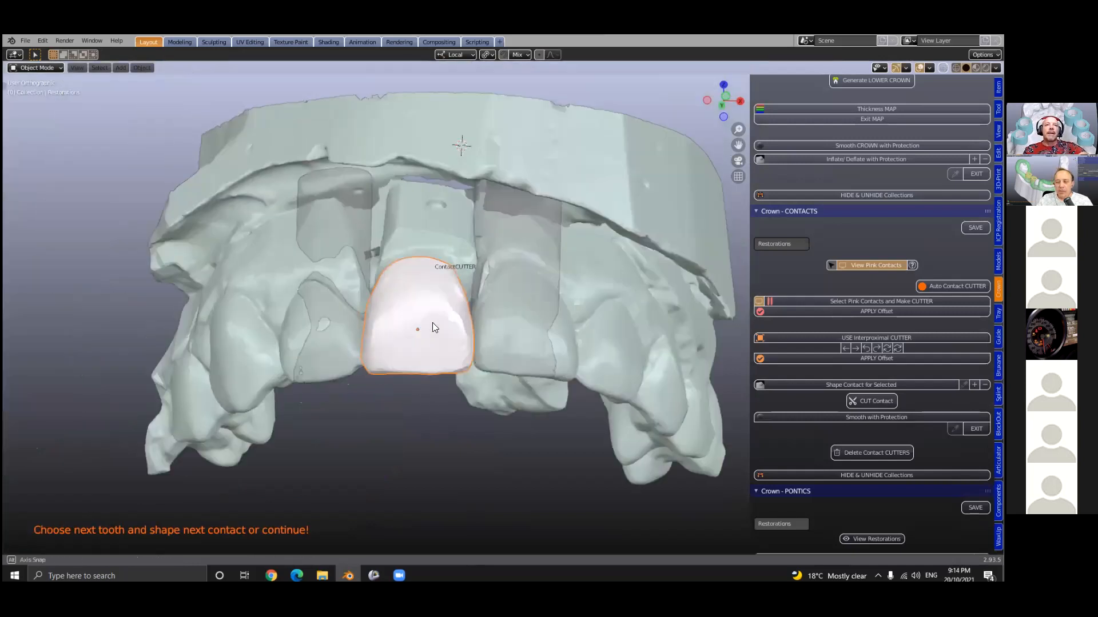
{"action": "middle_click_drag", "start_coordinate": [456, 376], "coordinate": [571, 416]}
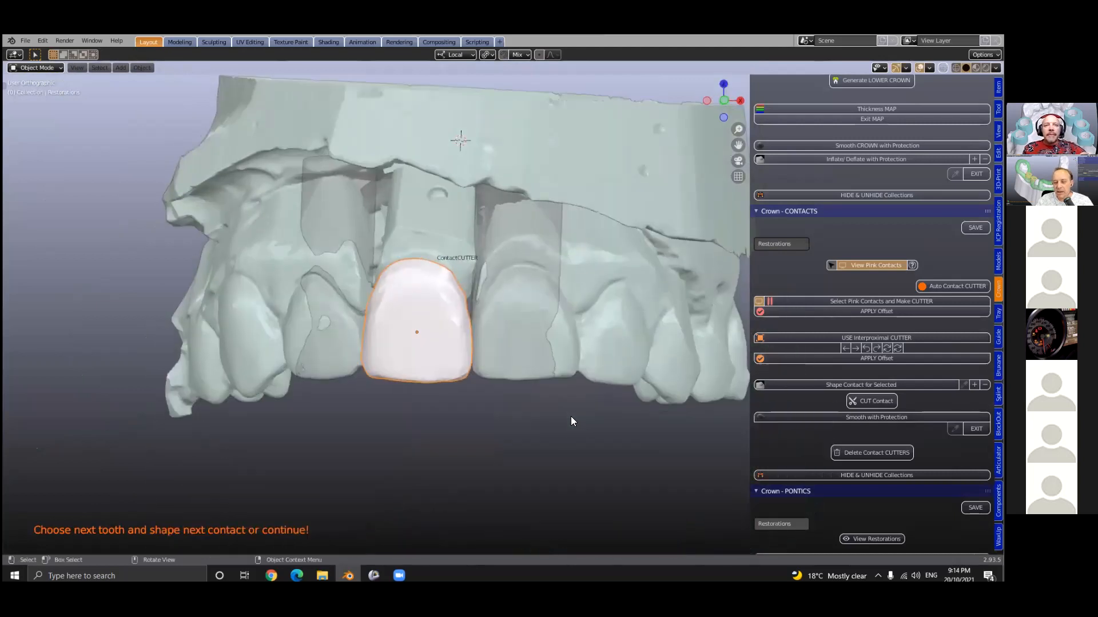
{"action": "scroll", "coordinate": [503, 308], "scroll_direction": "up", "scroll_amount": 2}
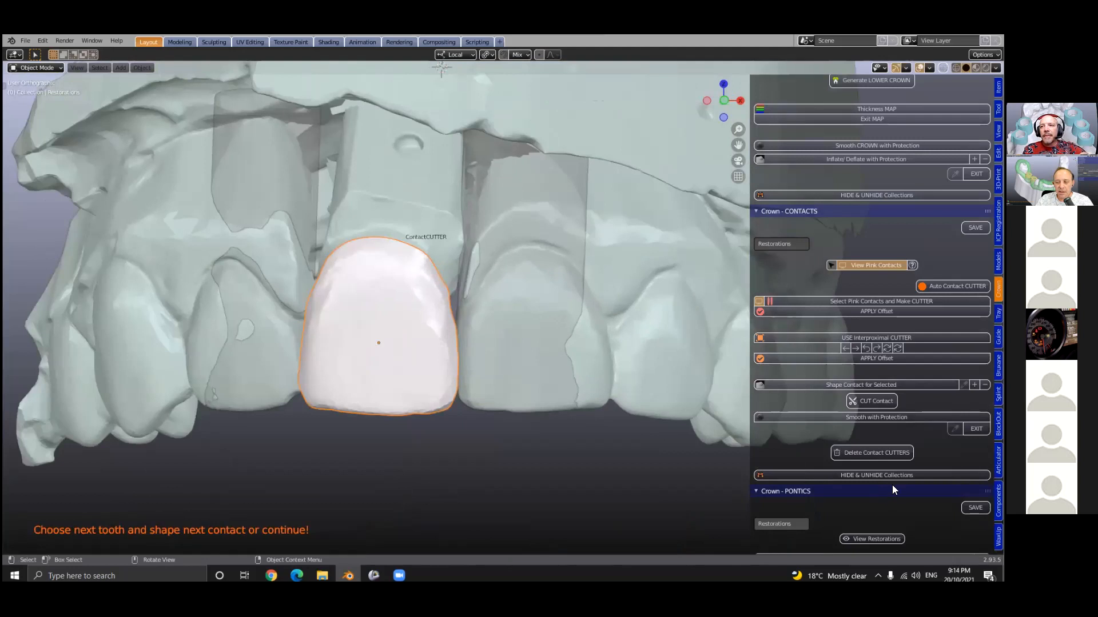
{"action": "left_click", "coordinate": [829, 475]}
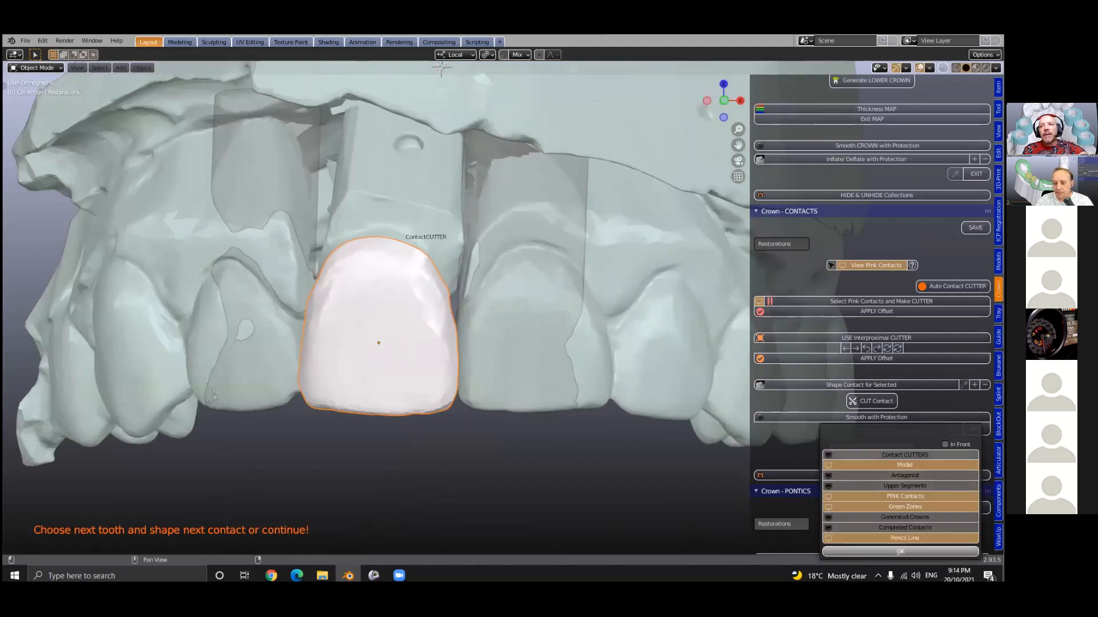
{"action": "left_click", "coordinate": [827, 454]}
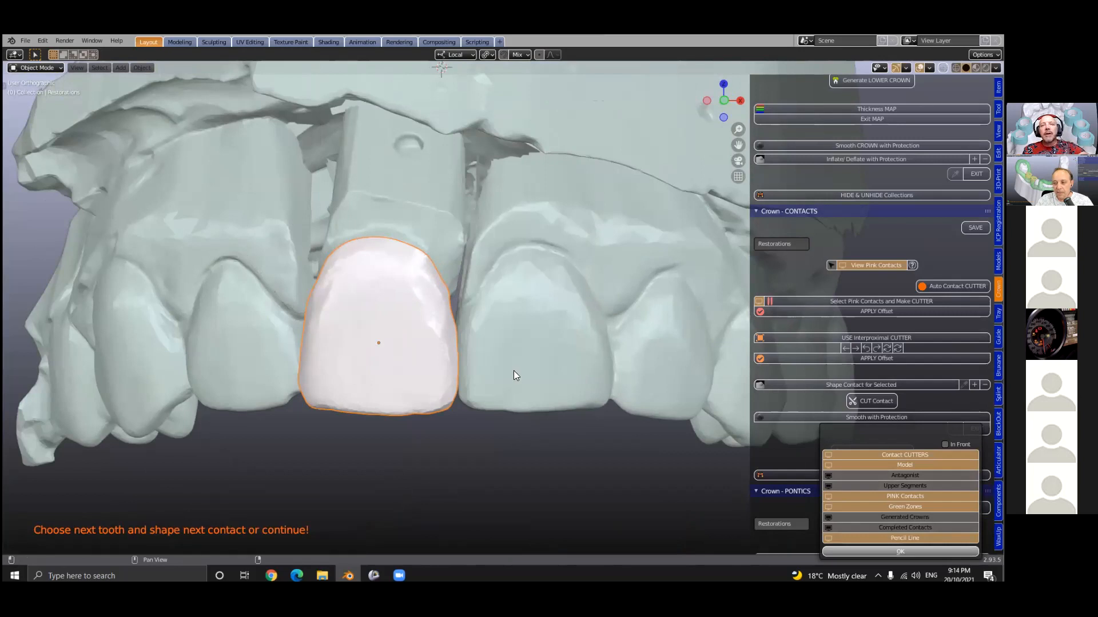
{"action": "scroll", "coordinate": [535, 381], "scroll_direction": "down", "scroll_amount": 5}
{"action": "middle_click_drag", "start_coordinate": [612, 360], "coordinate": [532, 377]}
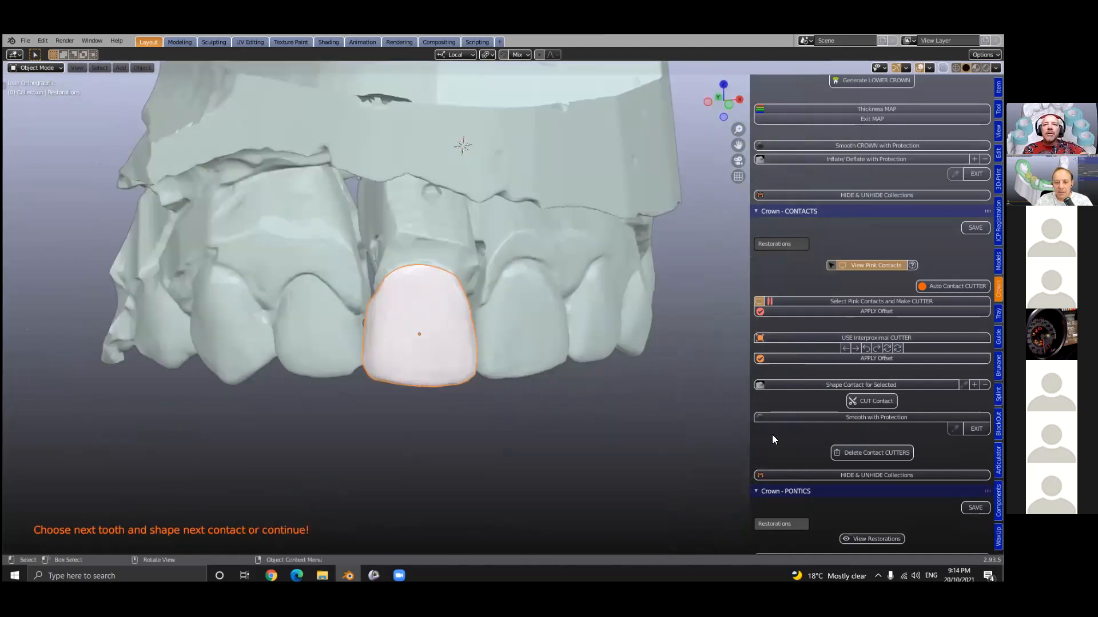
Add the finished crown to the finished restorations collection for export and view the copy beside the model.
{"action": "scroll", "coordinate": [784, 438], "scroll_direction": "down", "scroll_amount": 15}
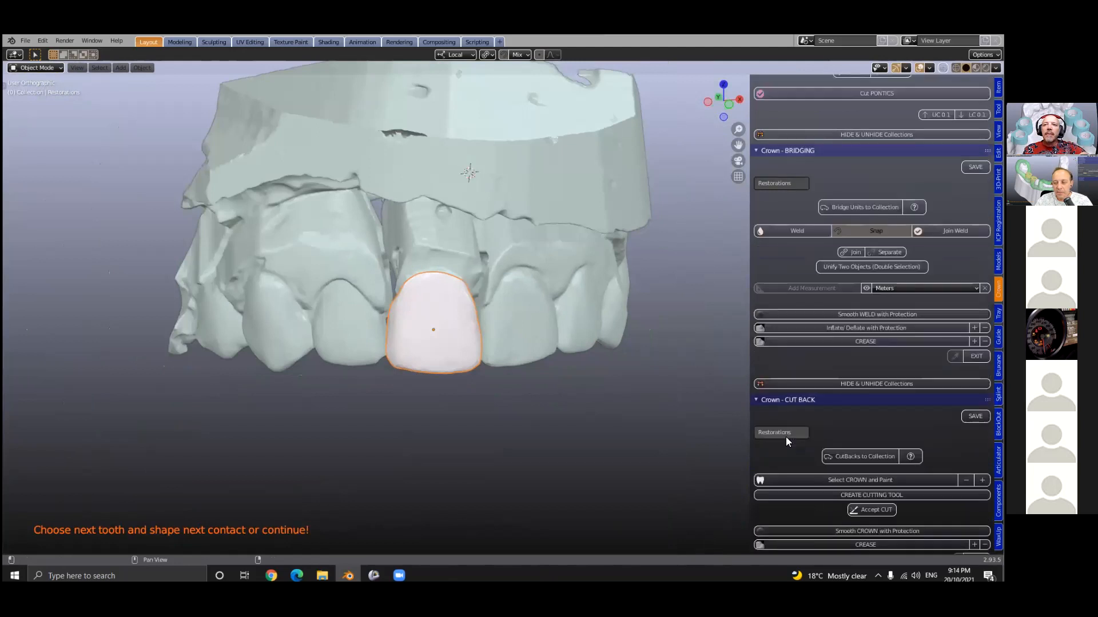
{"action": "scroll", "coordinate": [786, 436], "scroll_direction": "down", "scroll_amount": 10}
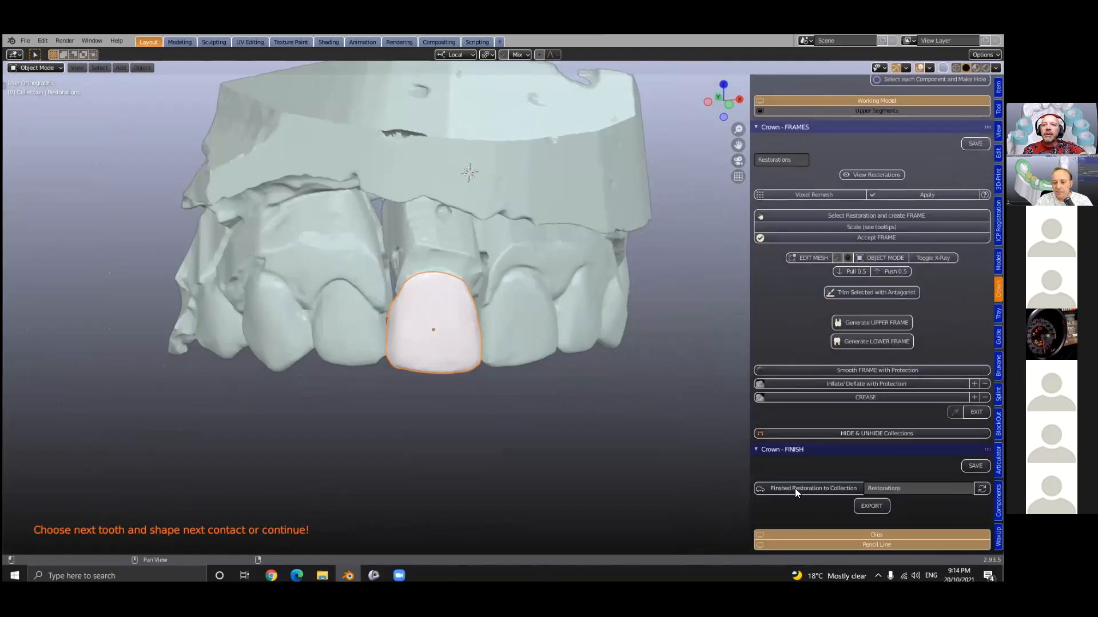
{"action": "left_click", "coordinate": [795, 489]}
{"action": "middle_click_drag", "start_coordinate": [511, 389], "coordinate": [393, 227]}
{"action": "middle_click_drag", "start_coordinate": [344, 292], "coordinate": [184, 155]}
{"action": "scroll", "coordinate": [327, 264], "scroll_direction": "up", "scroll_amount": 3}
{"action": "scroll", "coordinate": [184, 156], "scroll_direction": "down", "scroll_amount": 5}
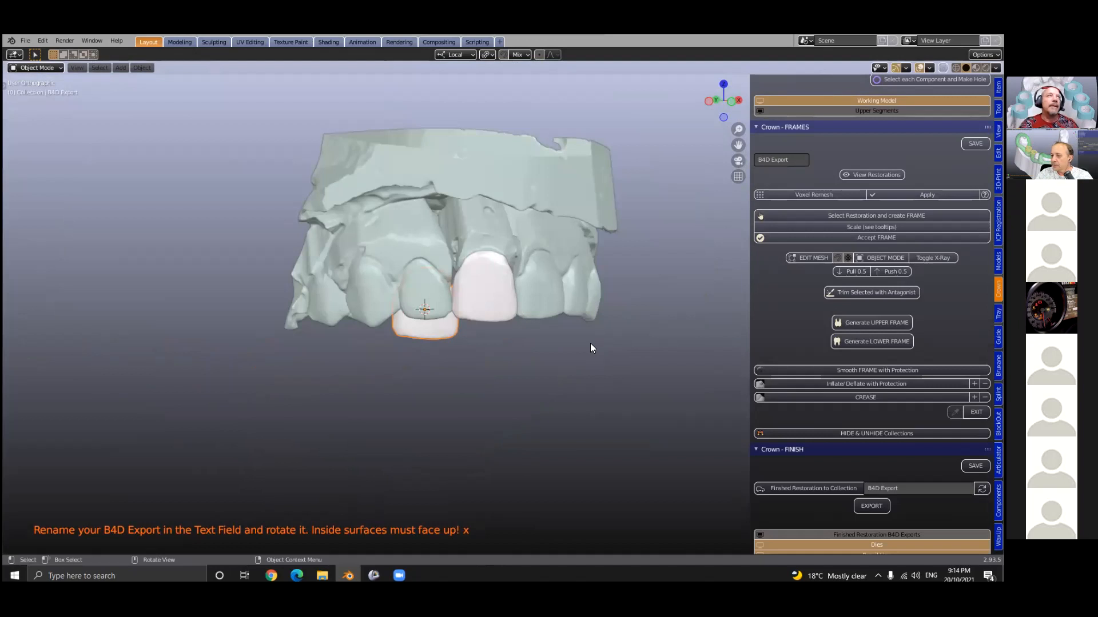
{"action": "scroll", "coordinate": [293, 323], "scroll_direction": "up", "scroll_amount": 4}
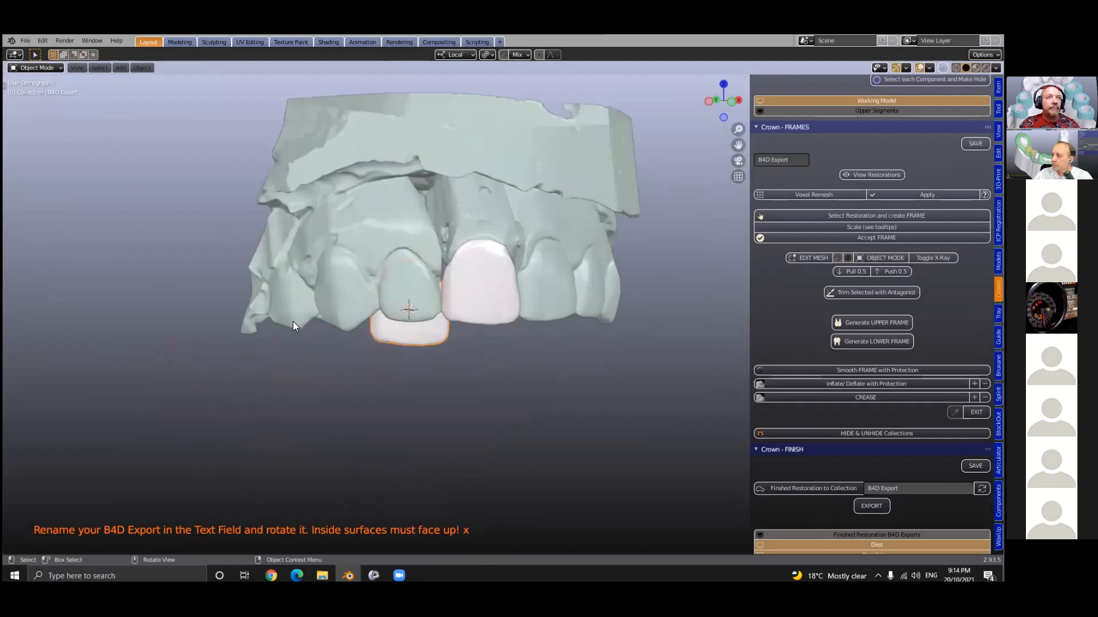
{"action": "scroll", "coordinate": [118, 119], "scroll_direction": "down", "scroll_amount": 1}
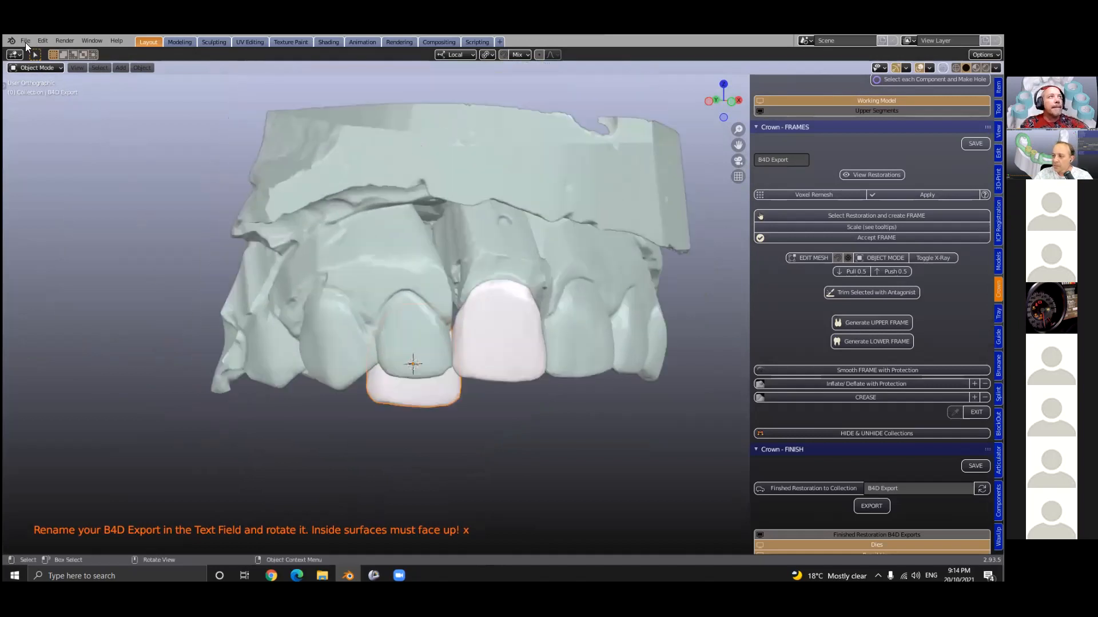
Open the file Coping.blend without saving the changes to the current crown case.
{"action": "left_click", "coordinate": [25, 42]}
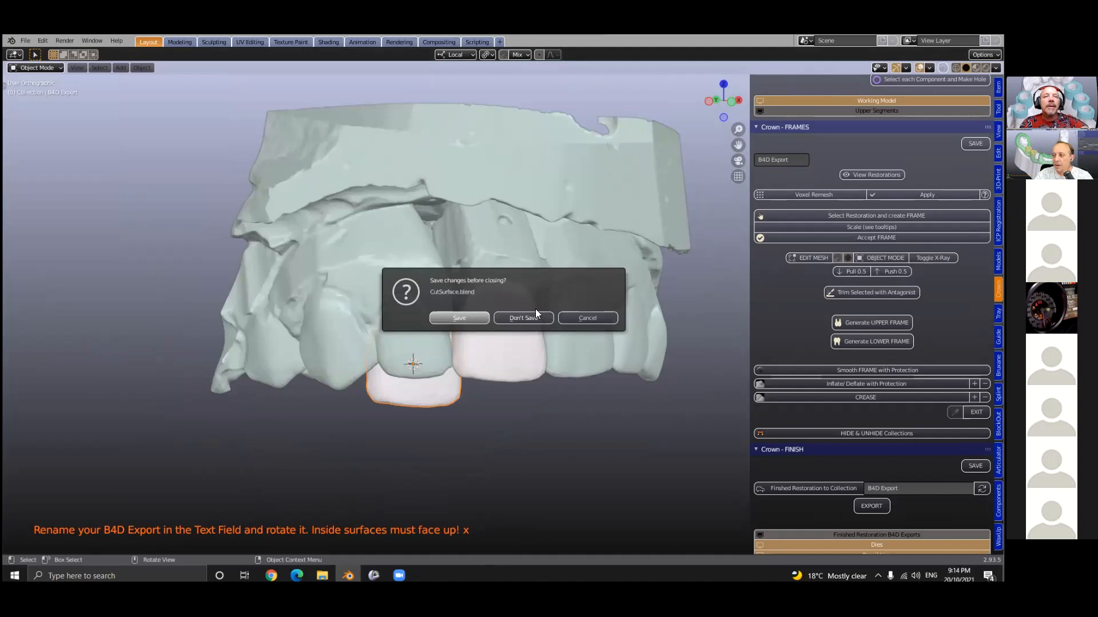
{"action": "left_click", "coordinate": [516, 318]}
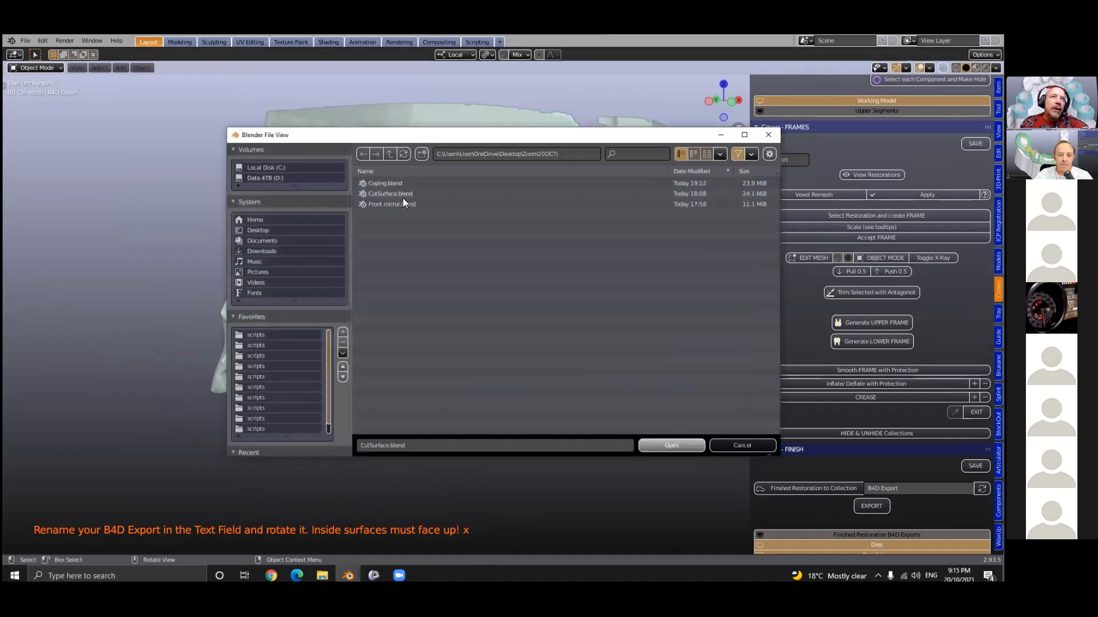
{"action": "double_click", "coordinate": [404, 184]}
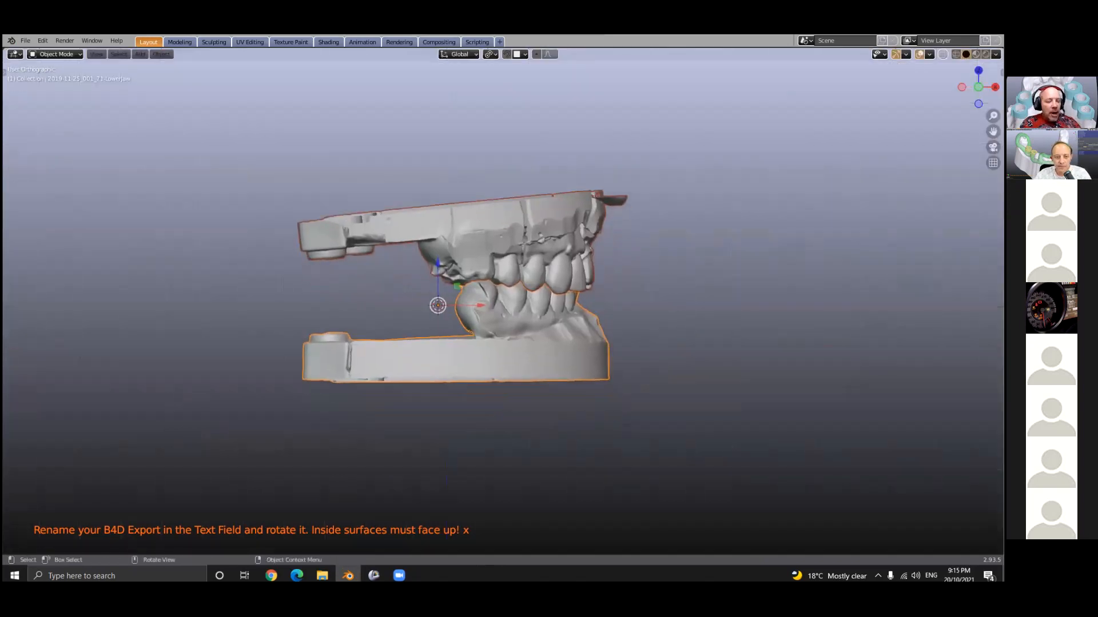
Rotate the selected upper and lower models 270° about the global Z axis and deselect them.
{"action": "type", "text": "rz27"}
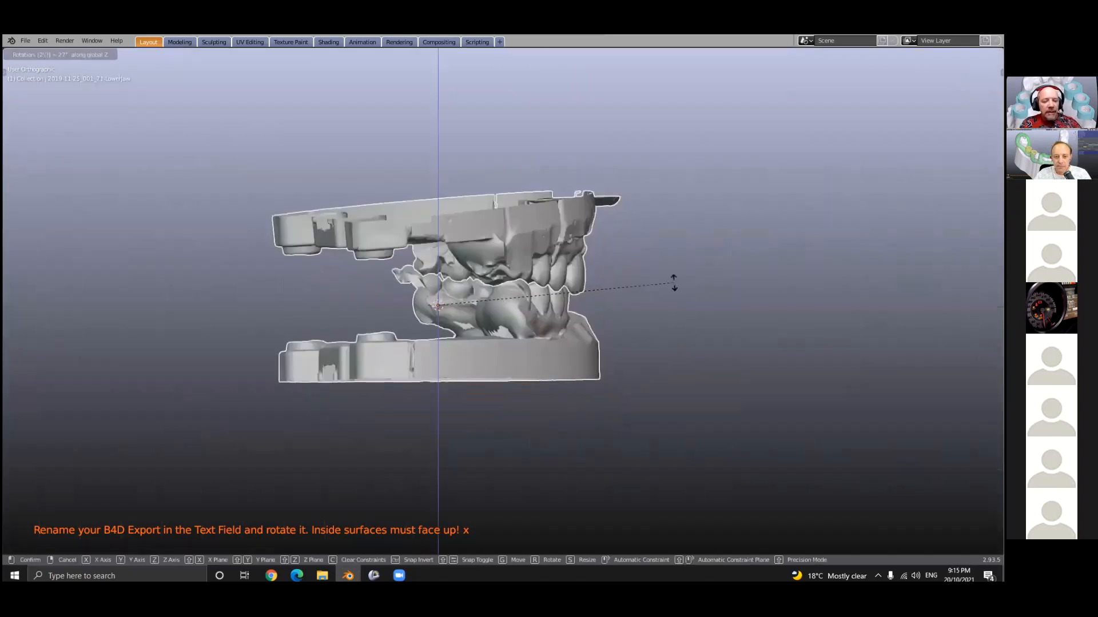
{"action": "type", "text": "0"}
{"action": "key", "text": "Return"}
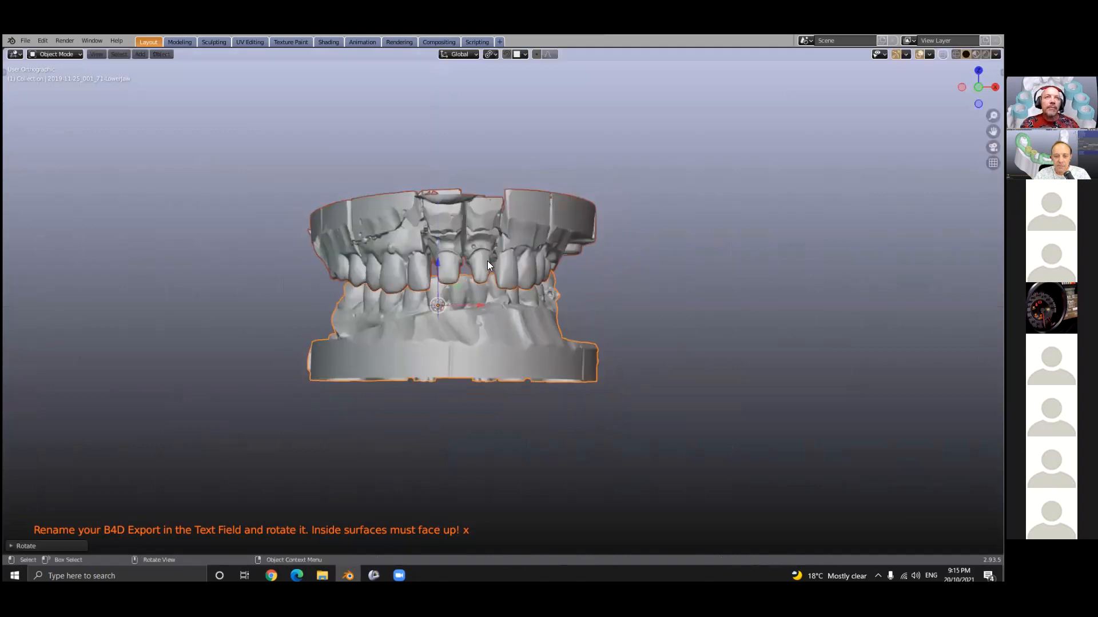
{"action": "scroll", "coordinate": [488, 261], "scroll_direction": "up", "scroll_amount": 3}
{"action": "scroll", "coordinate": [820, 288], "scroll_direction": "up", "scroll_amount": 1}
{"action": "scroll", "coordinate": [830, 289], "scroll_direction": "down", "scroll_amount": 2}
{"action": "left_click", "coordinate": [830, 289]}
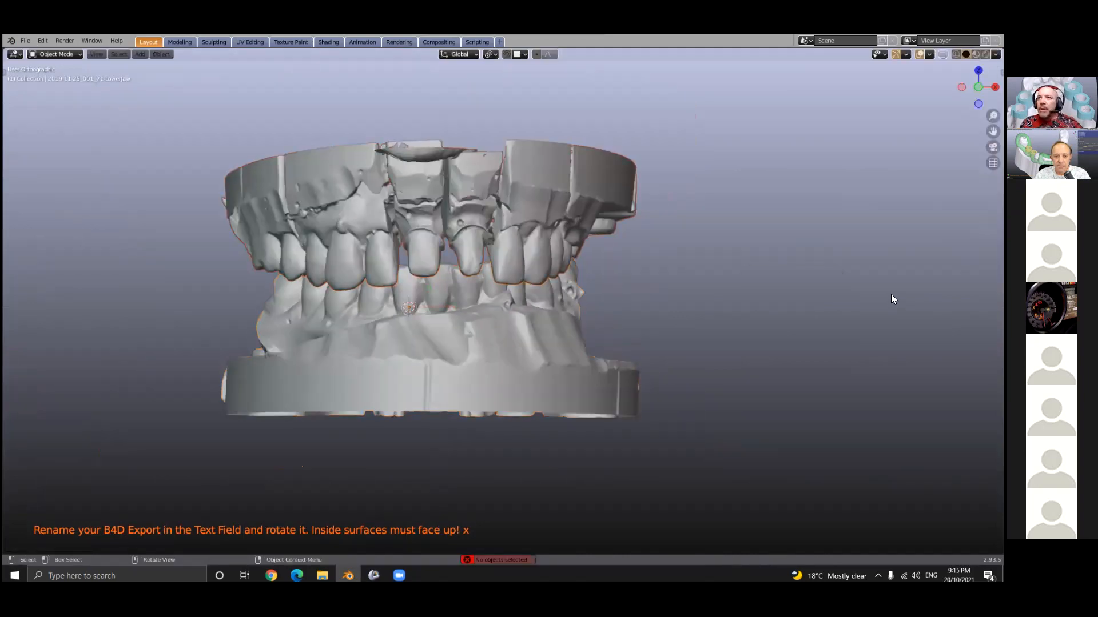
In the crown module, move the upper model to the working models collection and the lower model to the antagonist collection.
{"action": "key", "text": "n"}
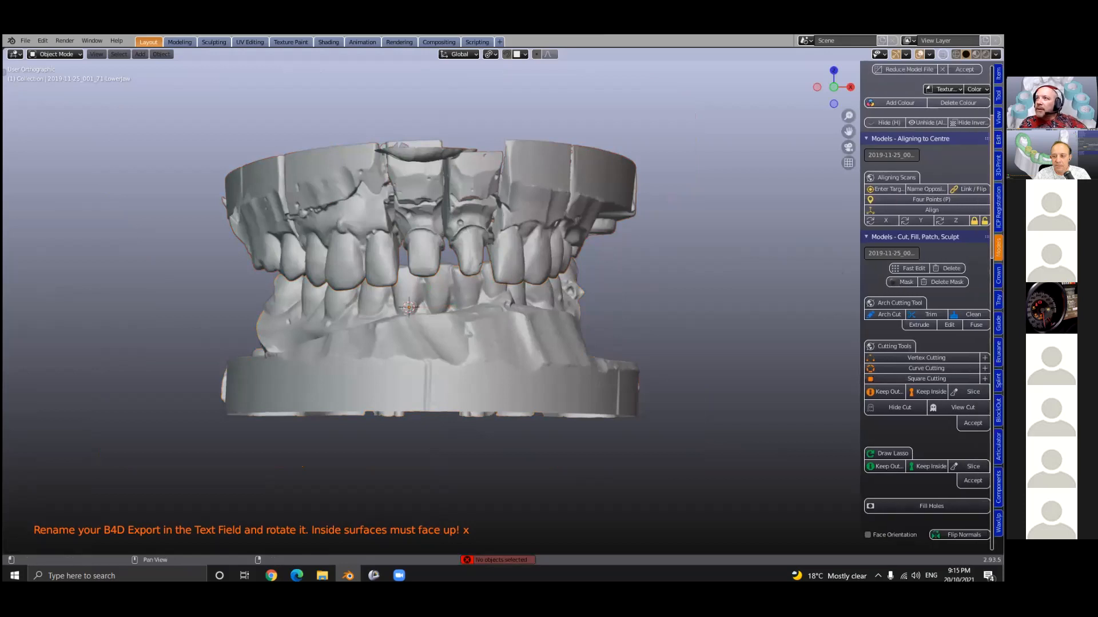
{"action": "left_click", "coordinate": [997, 273]}
{"action": "left_click", "coordinate": [423, 226]}
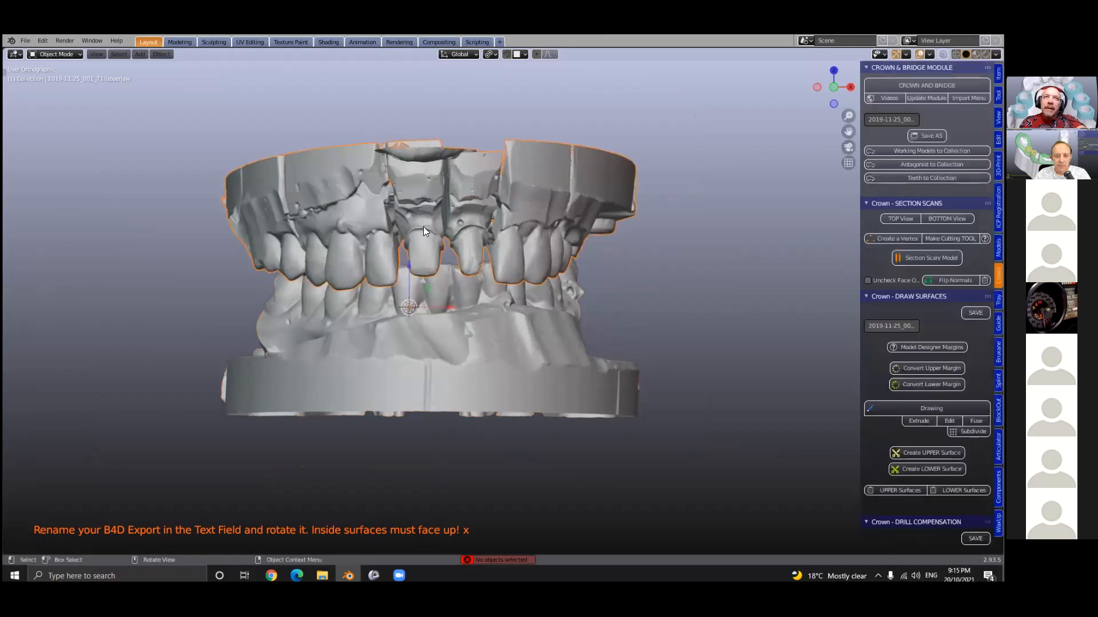
{"action": "left_click", "coordinate": [883, 151]}
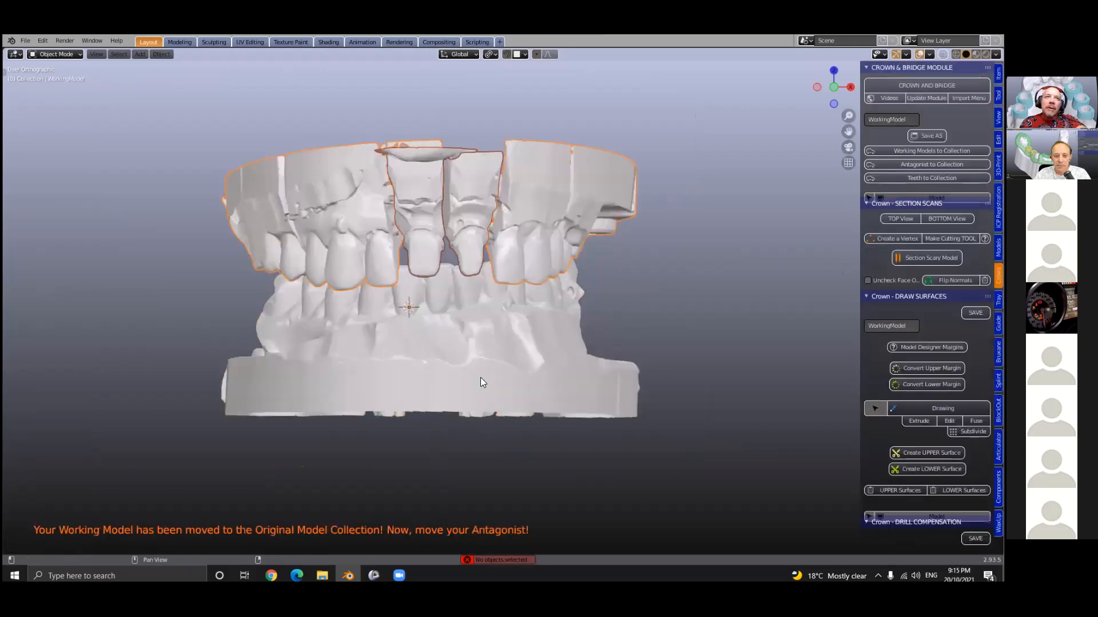
{"action": "left_click", "coordinate": [880, 164]}
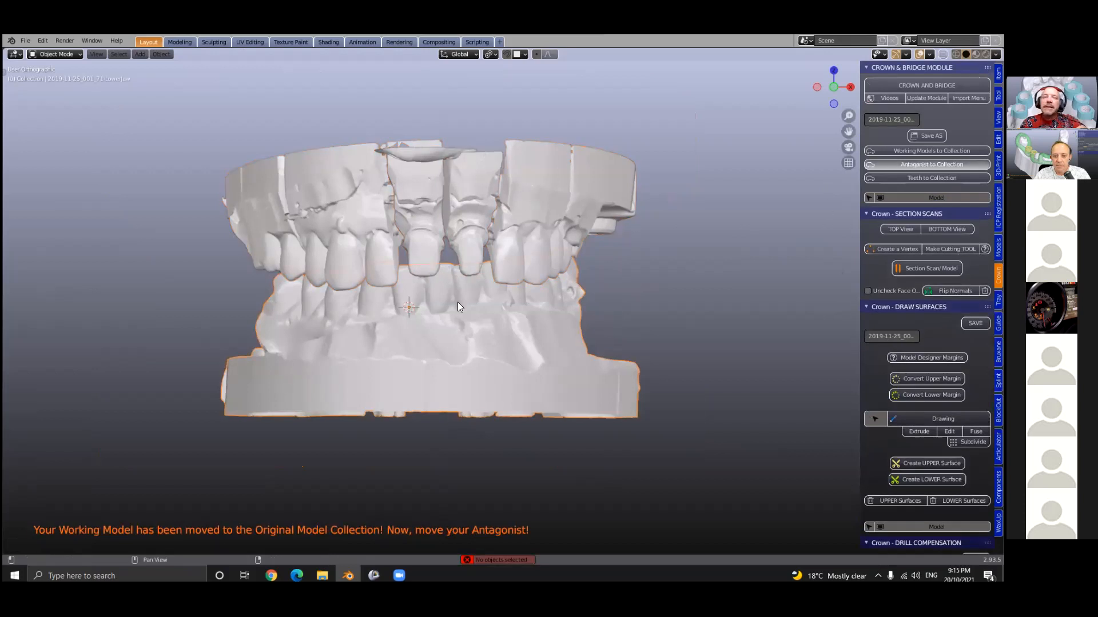
Hide the antagonist, select the narrower of the two prepared front teeth and place the 3D cursor on its front margin.
{"action": "left_click", "coordinate": [936, 207]}
{"action": "middle_click_drag", "start_coordinate": [837, 258], "coordinate": [598, 351]}
{"action": "middle_click_drag", "start_coordinate": [473, 367], "coordinate": [149, 297]}
{"action": "scroll", "coordinate": [544, 273], "scroll_direction": "up", "scroll_amount": 6}
{"action": "scroll", "coordinate": [531, 328], "scroll_direction": "up", "scroll_amount": 3}
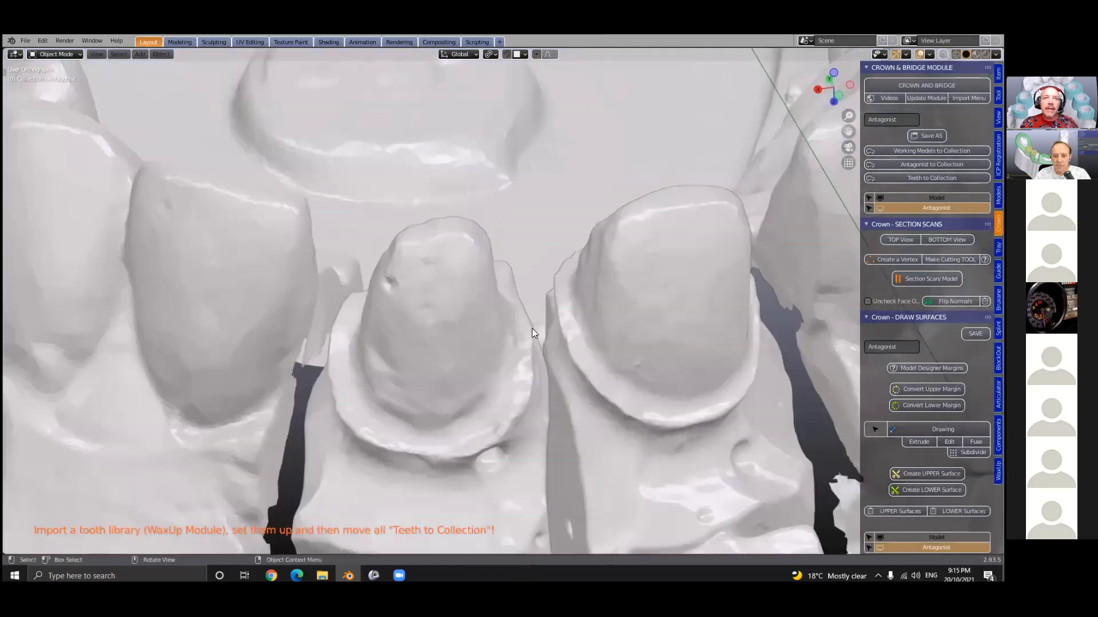
{"action": "middle_click_drag", "start_coordinate": [409, 433], "coordinate": [532, 330], "text": "shift"}
{"action": "left_click", "coordinate": [532, 330]}
{"action": "right_click", "coordinate": [533, 330], "text": "shift"}
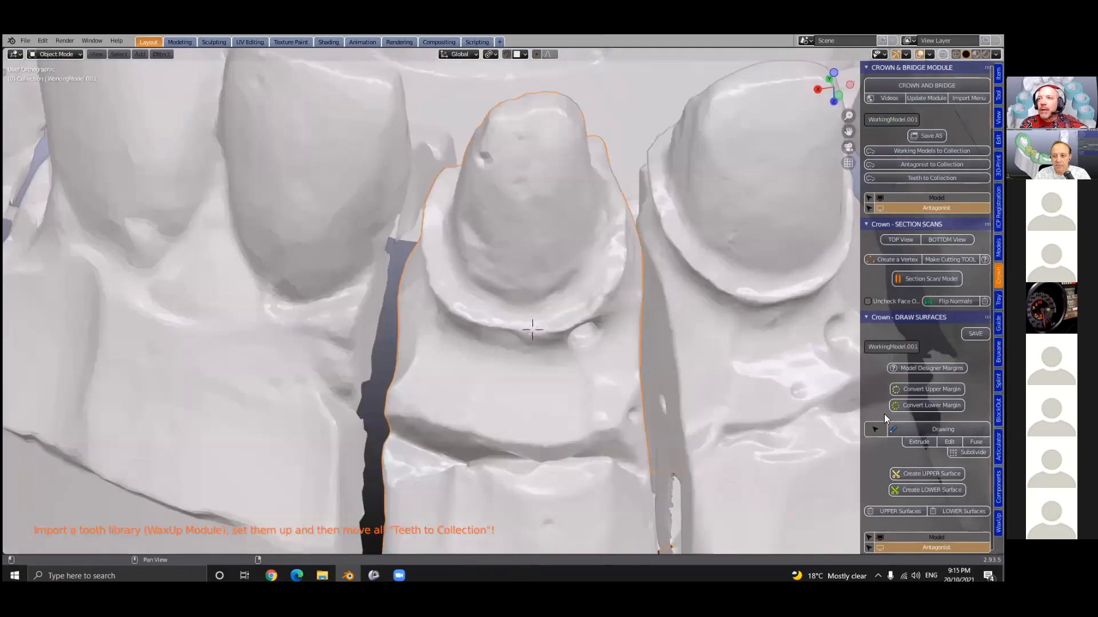
Start a margin drawing at the 3D cursor and trace the front margin of the selected preparation towards its side.
{"action": "middle_click_drag", "start_coordinate": [602, 283], "coordinate": [435, 125]}
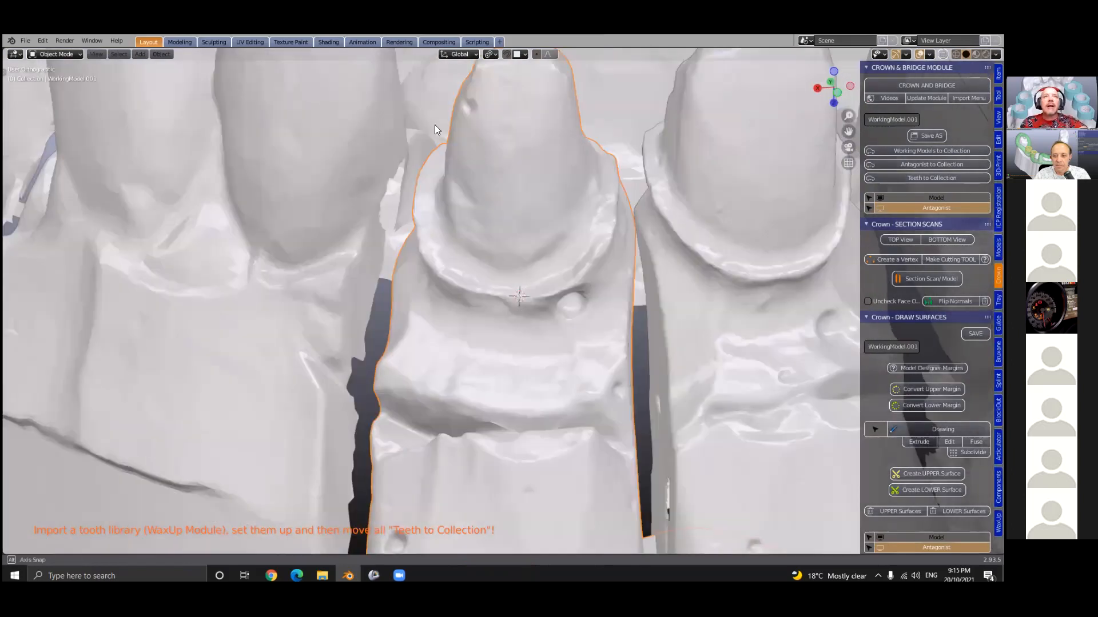
{"action": "middle_click_drag", "start_coordinate": [665, 343], "coordinate": [795, 344]}
{"action": "middle_click_drag", "start_coordinate": [630, 393], "coordinate": [561, 216]}
{"action": "scroll", "coordinate": [494, 316], "scroll_direction": "down", "scroll_amount": 2}
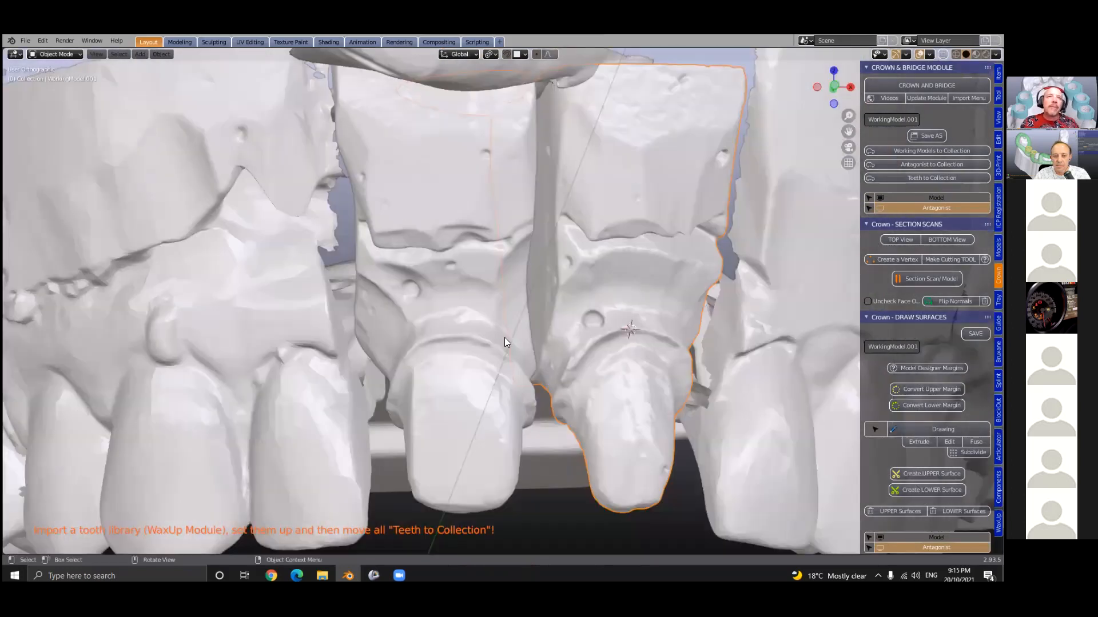
{"action": "middle_click_drag", "start_coordinate": [643, 316], "coordinate": [737, 308]}
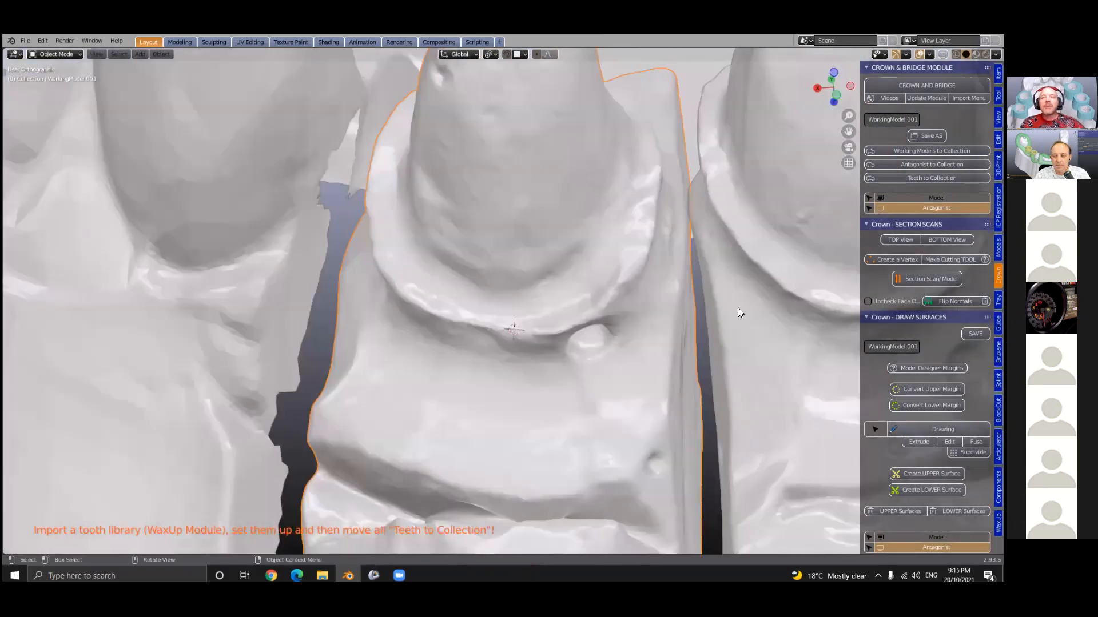
{"action": "left_click", "coordinate": [941, 430]}
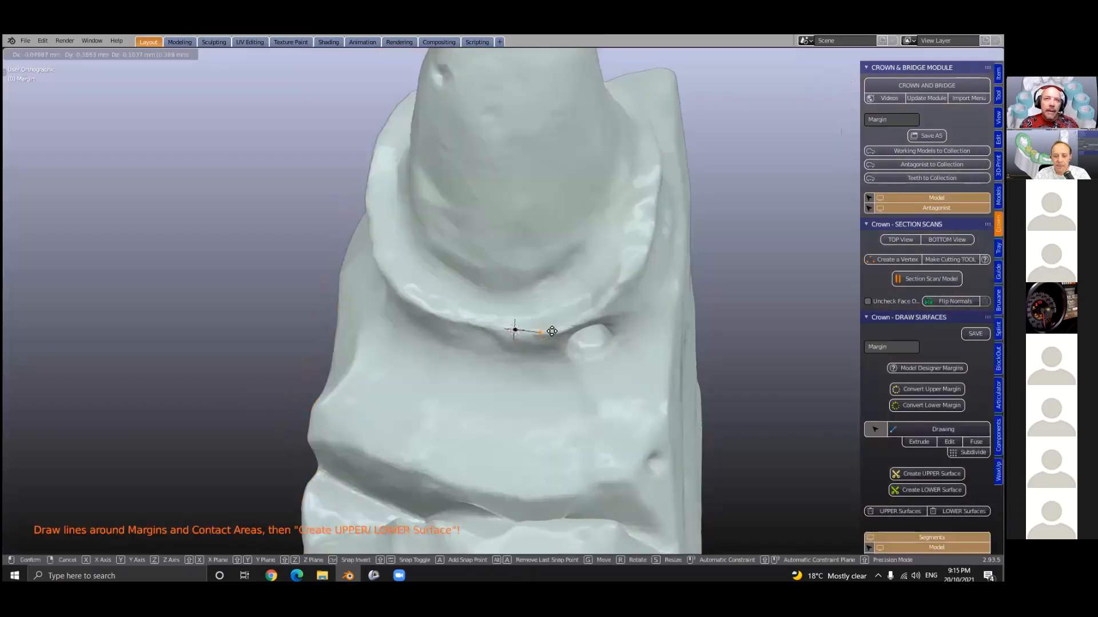
{"action": "left_click", "coordinate": [552, 330]}
{"action": "left_click", "coordinate": [580, 318]}
{"action": "key", "text": "e"}
{"action": "left_click", "coordinate": [615, 298]}
{"action": "key", "text": "e"}
{"action": "left_click", "coordinate": [631, 272]}
{"action": "key", "text": "e"}
{"action": "left_click", "coordinate": [637, 258]}
{"action": "key", "text": "e"}
{"action": "left_click", "coordinate": [652, 221]}
Extend the margin line with two more points around the side of the preparation.
{"action": "scroll", "coordinate": [599, 268], "scroll_direction": "down", "scroll_amount": 2}
{"action": "middle_click_drag", "start_coordinate": [662, 220], "coordinate": [692, 204]}
{"action": "key", "text": "e"}
{"action": "left_click", "coordinate": [757, 153]}
{"action": "key", "text": "e"}
{"action": "left_click", "coordinate": [772, 128]}
Continue the margin line around the back and remaining side of the narrower preparation to its start and create the upper surface from it.
{"action": "middle_click_drag", "start_coordinate": [772, 129], "coordinate": [355, 356], "text": "shift"}
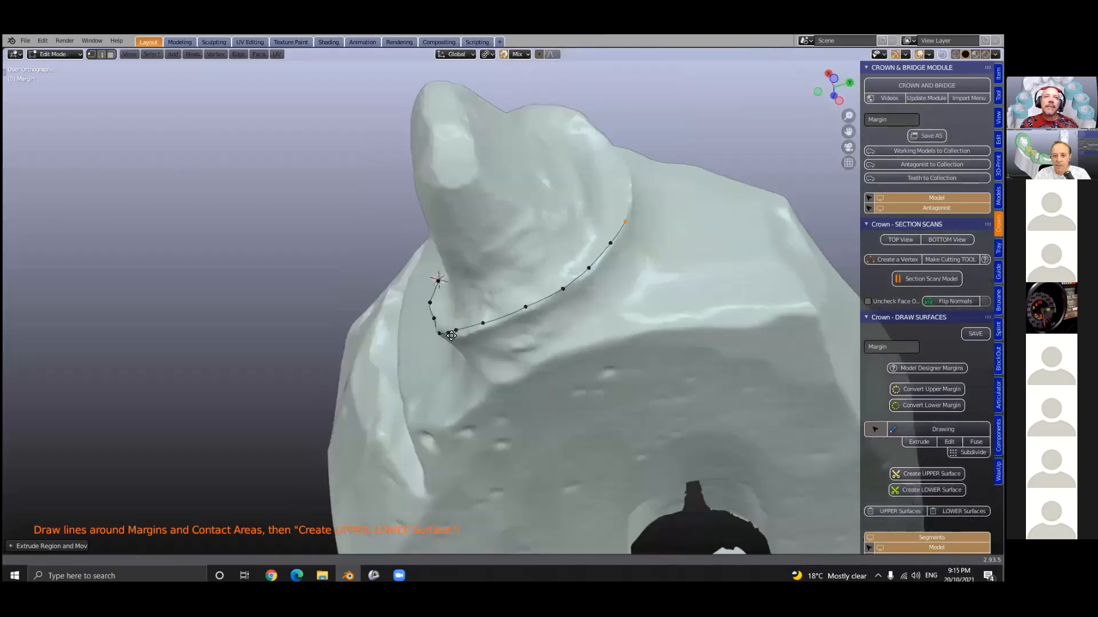
{"action": "middle_click_drag", "start_coordinate": [451, 335], "coordinate": [503, 323]}
{"action": "key", "text": "e"}
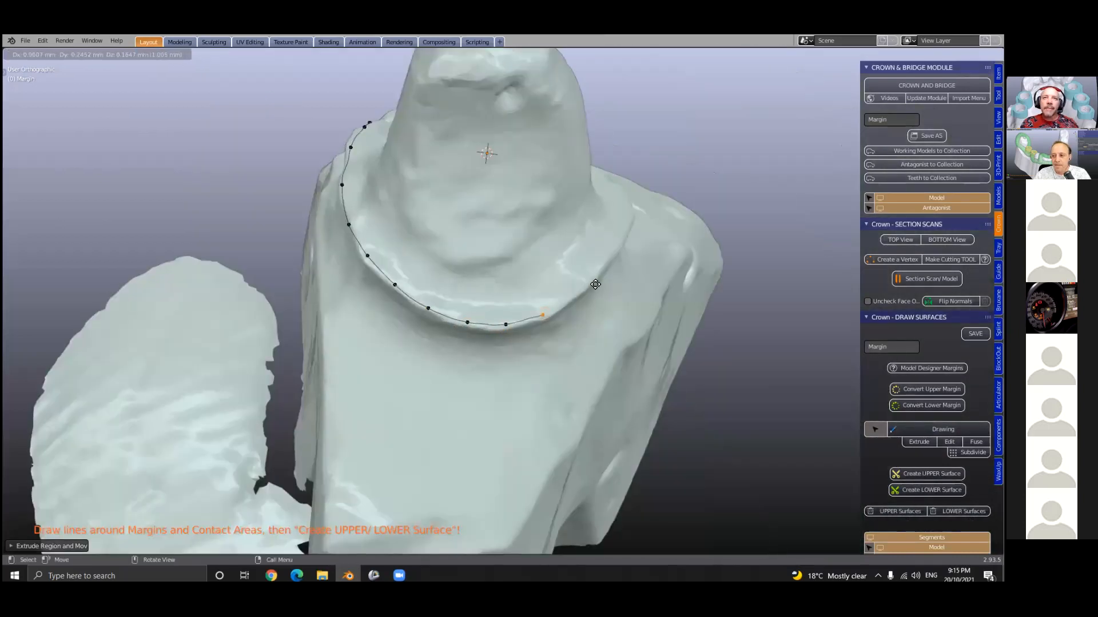
{"action": "left_click", "coordinate": [592, 288]}
{"action": "key", "text": "e"}
{"action": "left_click", "coordinate": [610, 262]}
{"action": "key", "text": "e"}
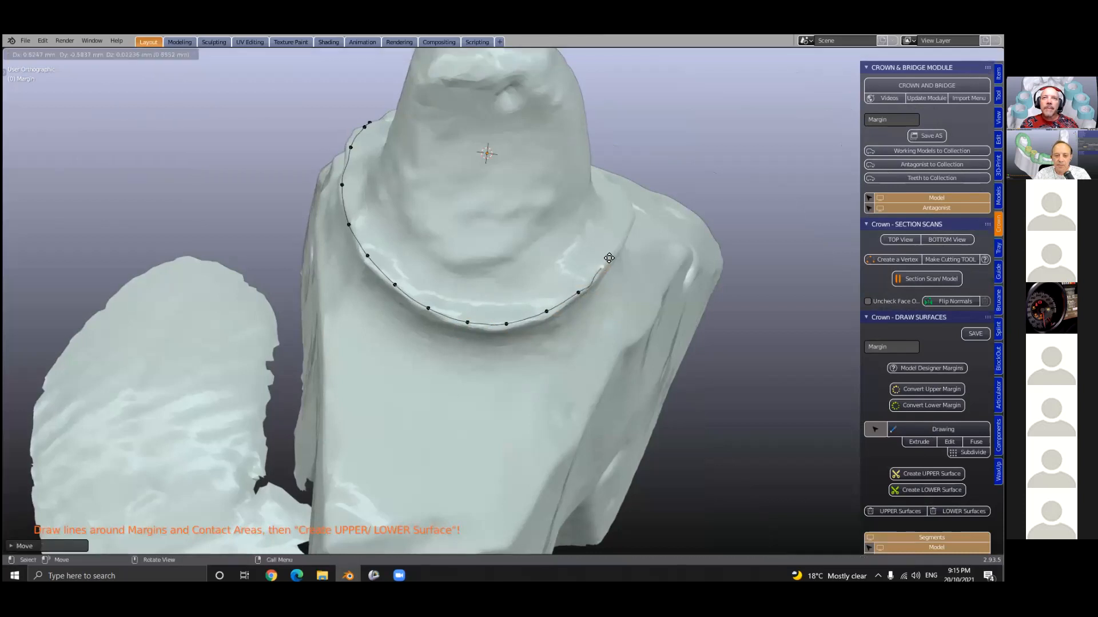
{"action": "left_click", "coordinate": [624, 255]}
{"action": "middle_click_drag", "start_coordinate": [624, 254], "coordinate": [735, 371]}
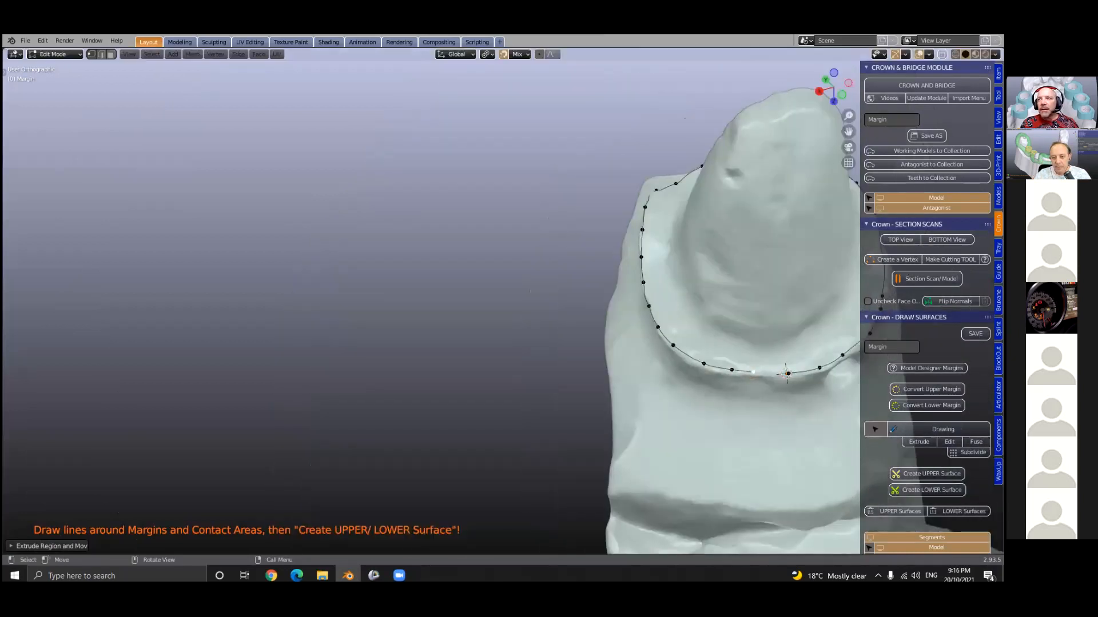
{"action": "middle_click_drag", "start_coordinate": [821, 353], "coordinate": [708, 366]}
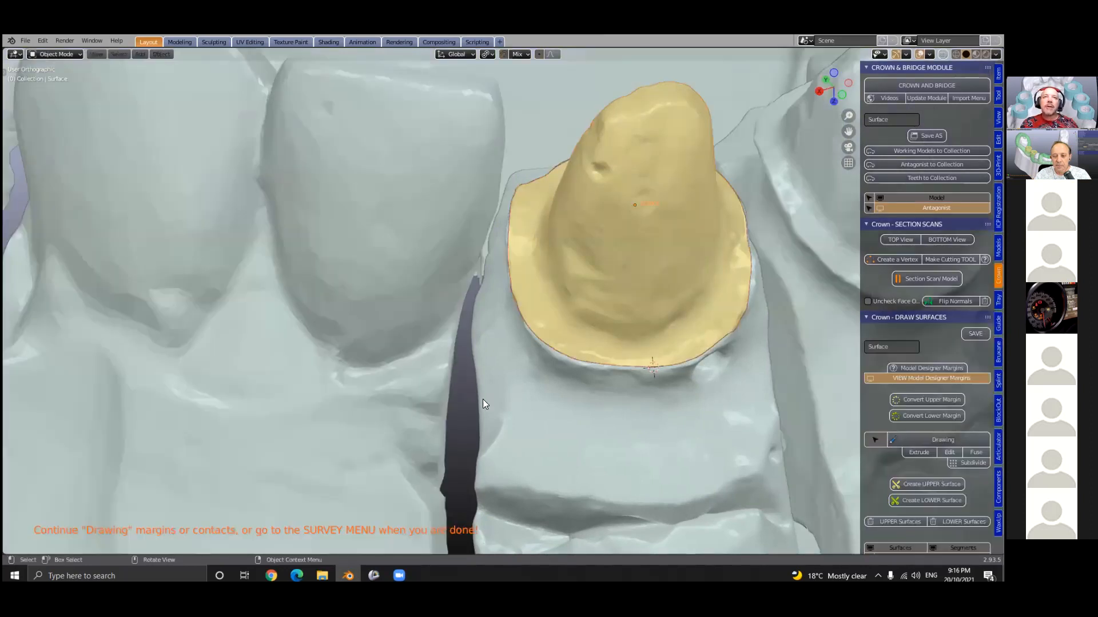
Select the wider prepared front tooth, start a margin drawing on its front edge and trace the front margin towards its side.
{"action": "scroll", "coordinate": [487, 412], "scroll_direction": "down", "scroll_amount": 2}
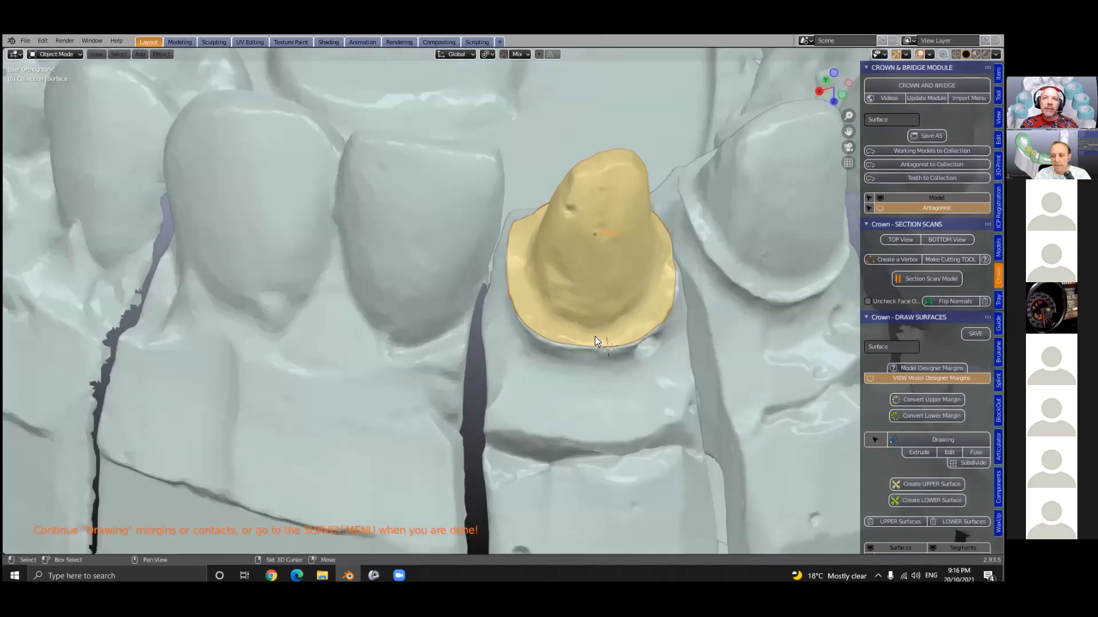
{"action": "middle_click_drag", "start_coordinate": [595, 341], "coordinate": [594, 342]}
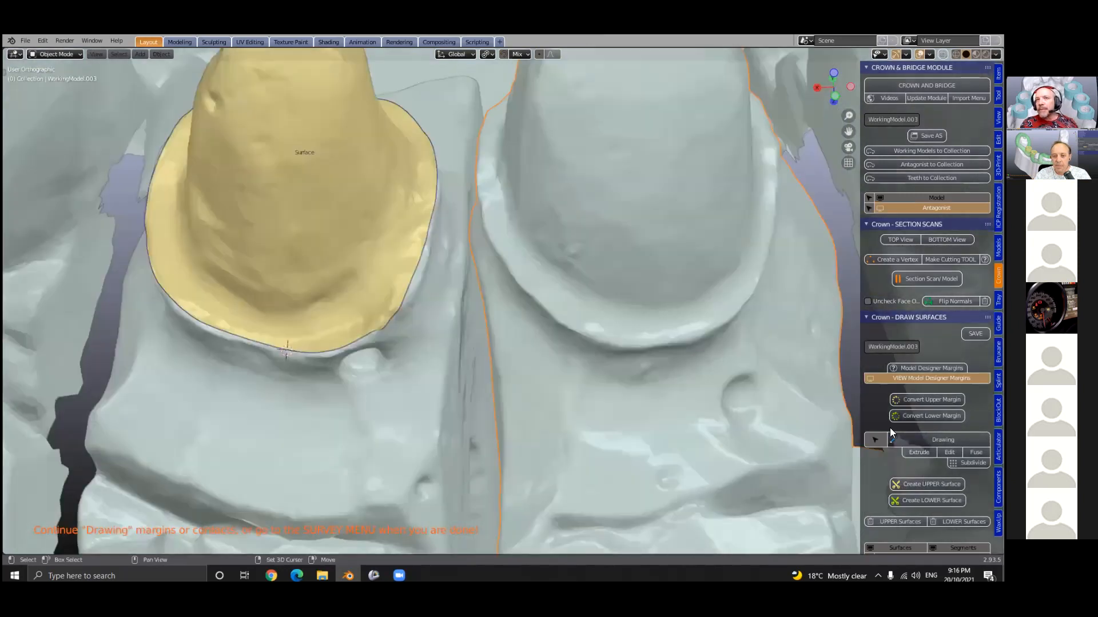
{"action": "left_click", "coordinate": [907, 440]}
{"action": "left_click", "coordinate": [594, 339]}
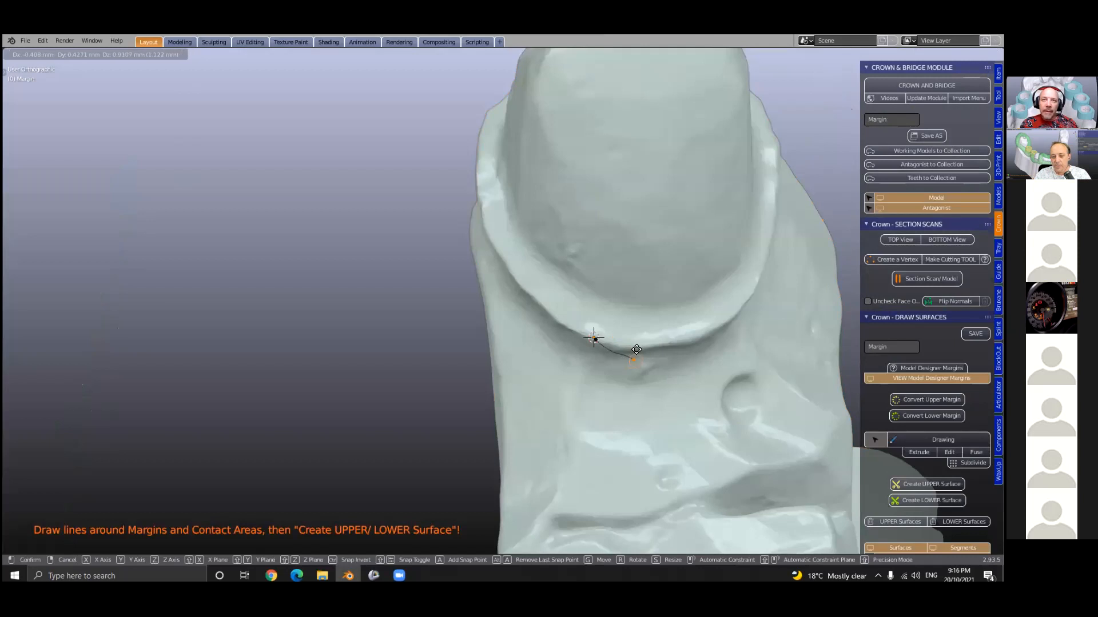
{"action": "left_click", "coordinate": [634, 343]}
{"action": "left_click", "coordinate": [672, 341]}
{"action": "left_click", "coordinate": [713, 331]}
{"action": "left_click", "coordinate": [750, 295]}
Extend the margin line with further points along the side of the wider preparation.
{"action": "middle_click_drag", "start_coordinate": [750, 295], "coordinate": [714, 256]}
{"action": "left_click", "coordinate": [708, 260]}
{"action": "left_click", "coordinate": [731, 241]}
{"action": "left_click", "coordinate": [751, 226]}
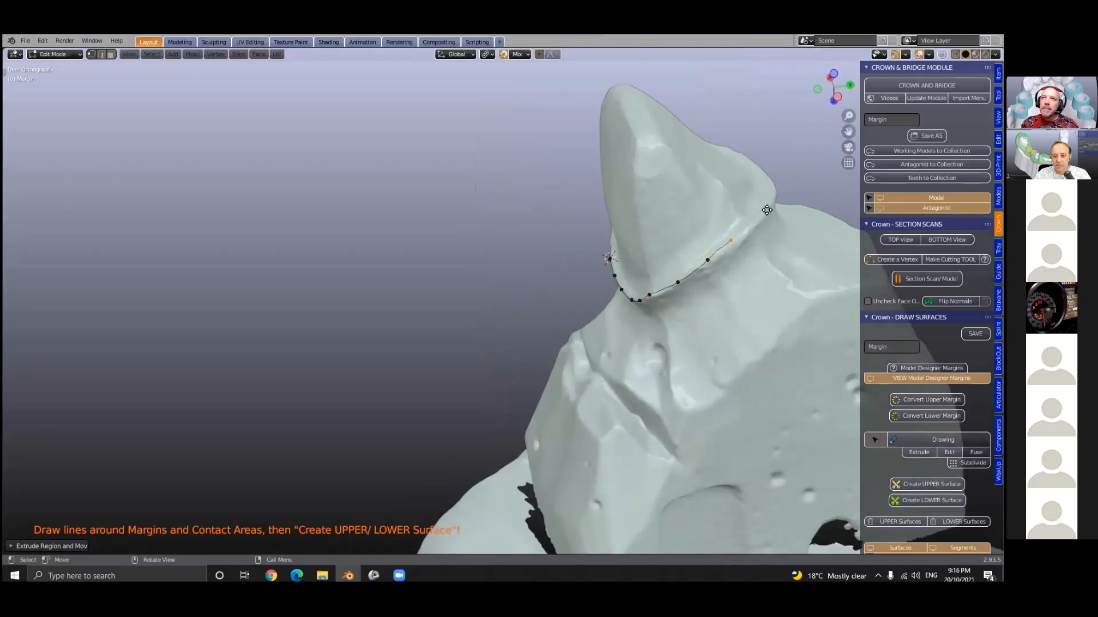
{"action": "left_click", "coordinate": [767, 221]}
Trace the margin around the back of the wider preparation.
{"action": "middle_click_drag", "start_coordinate": [767, 221], "coordinate": [449, 382]}
{"action": "key", "text": "e"}
{"action": "left_click", "coordinate": [449, 381]}
{"action": "key", "text": "e"}
{"action": "left_click", "coordinate": [461, 377]}
{"action": "key", "text": "e"}
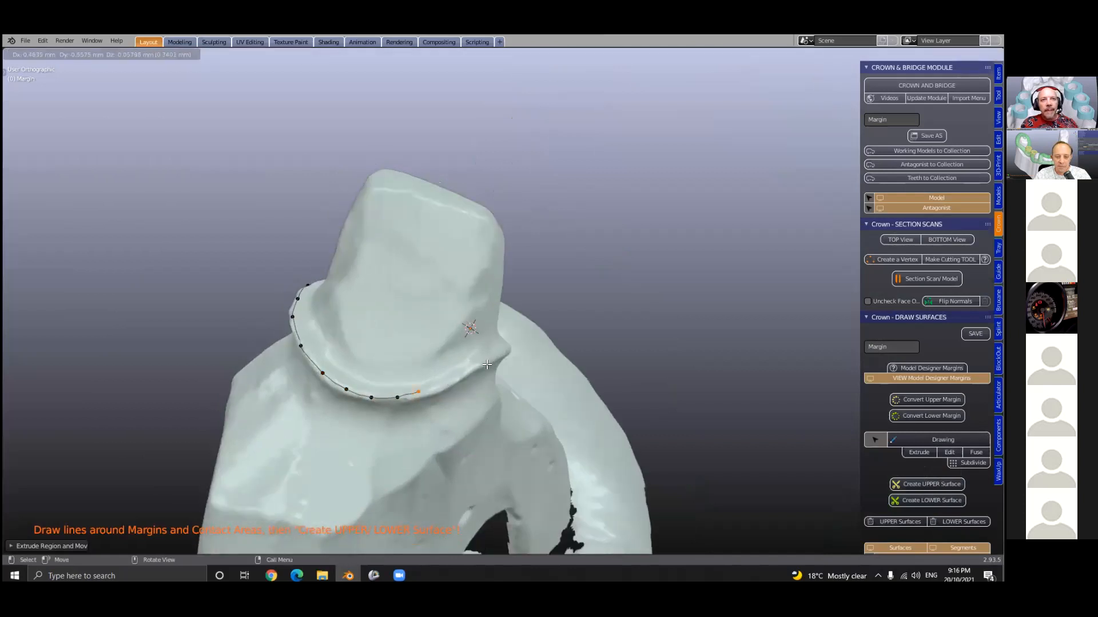
{"action": "left_click", "coordinate": [519, 384]}
Bring the margin line back to its starting point on the wider preparation and create the upper surface from it.
{"action": "middle_click_drag", "start_coordinate": [518, 385], "coordinate": [602, 468]}
{"action": "key", "text": "e"}
{"action": "left_click", "coordinate": [605, 471]}
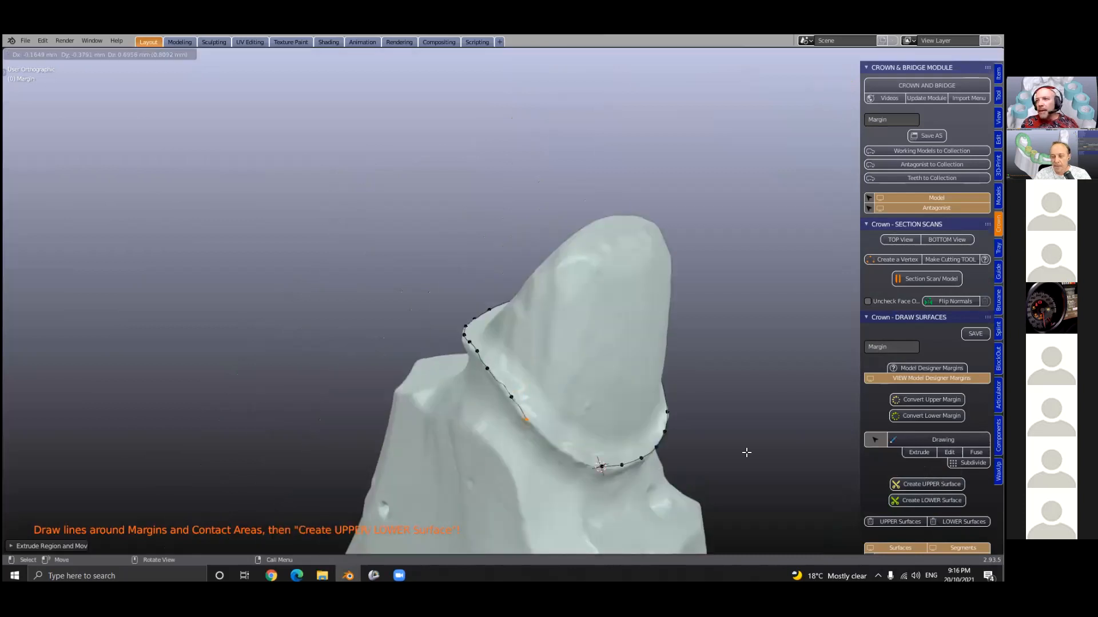
{"action": "left_click", "coordinate": [582, 461]}
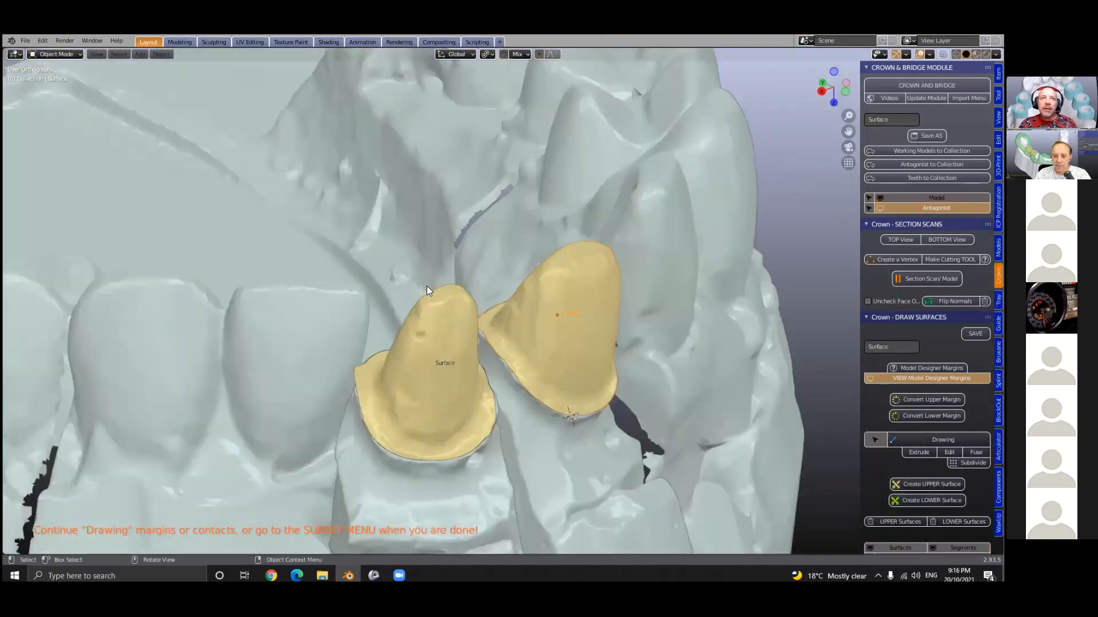
Survey both upper surfaces together in bottom view, rotating them freely to set a common insertion path, and block out their undercuts.
{"action": "scroll", "coordinate": [537, 282], "scroll_direction": "down", "scroll_amount": 2}
{"action": "middle_click_drag", "start_coordinate": [536, 281], "coordinate": [435, 286]}
{"action": "scroll", "coordinate": [435, 286], "scroll_direction": "down", "scroll_amount": 1}
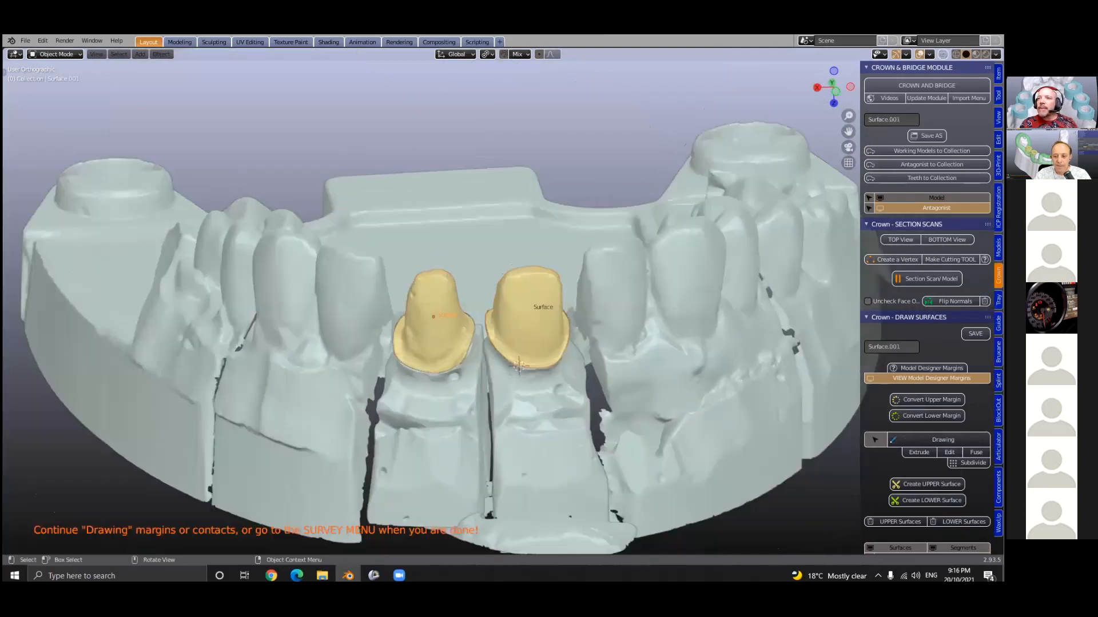
{"action": "scroll", "coordinate": [884, 491], "scroll_direction": "down", "scroll_amount": 10}
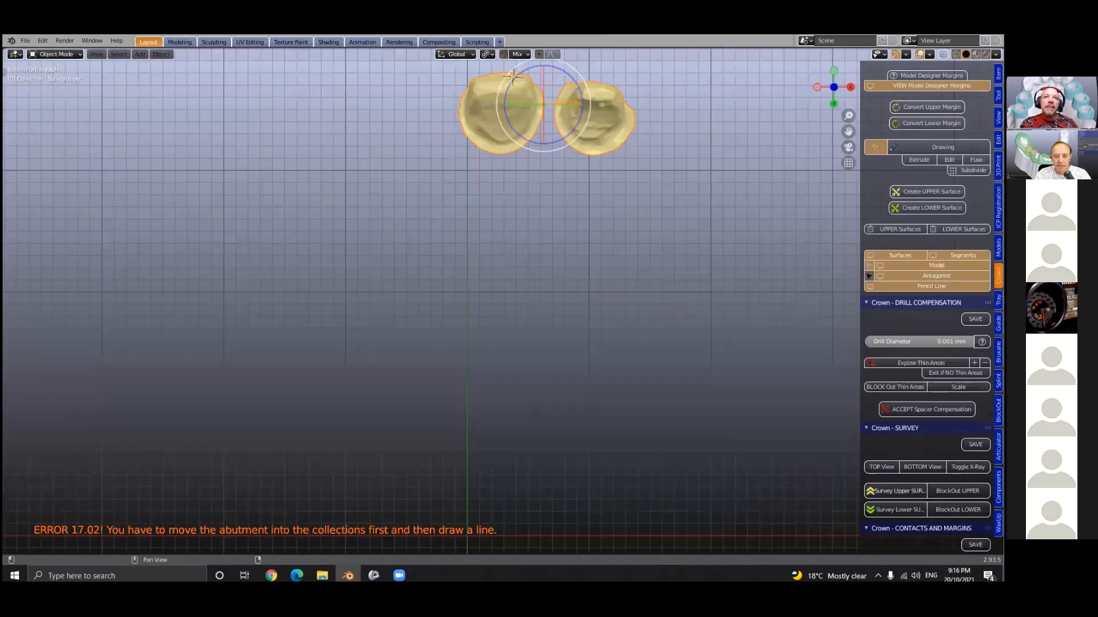
{"action": "middle_click_drag", "start_coordinate": [512, 76], "coordinate": [479, 237], "text": "shift"}
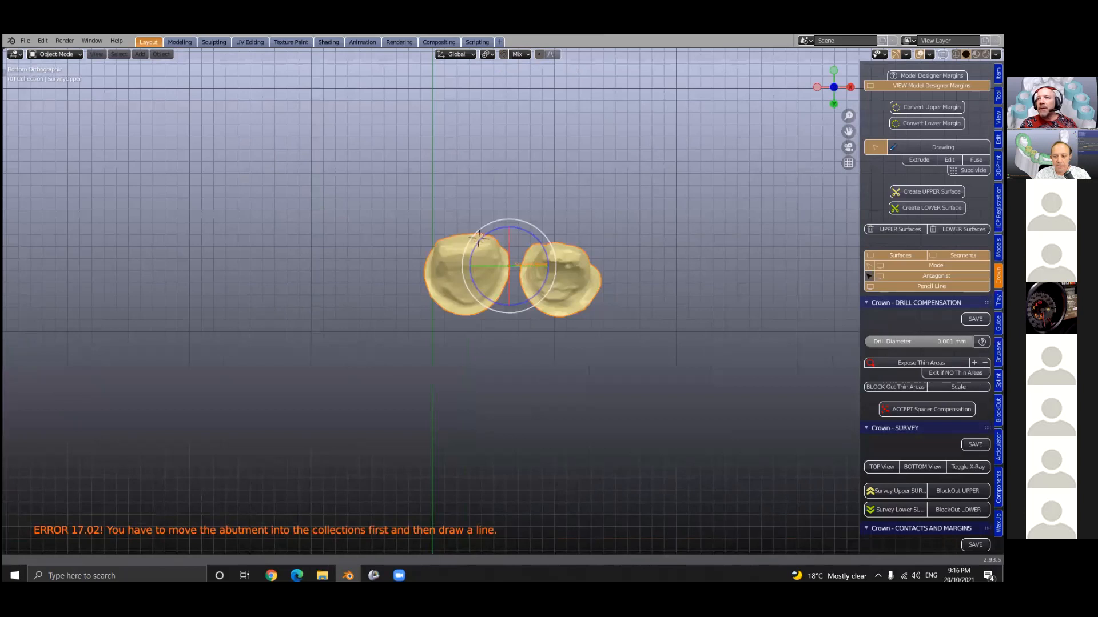
{"action": "scroll", "coordinate": [657, 377], "scroll_direction": "up", "scroll_amount": 2}
{"action": "key", "text": "r"}
{"action": "key", "text": "r"}
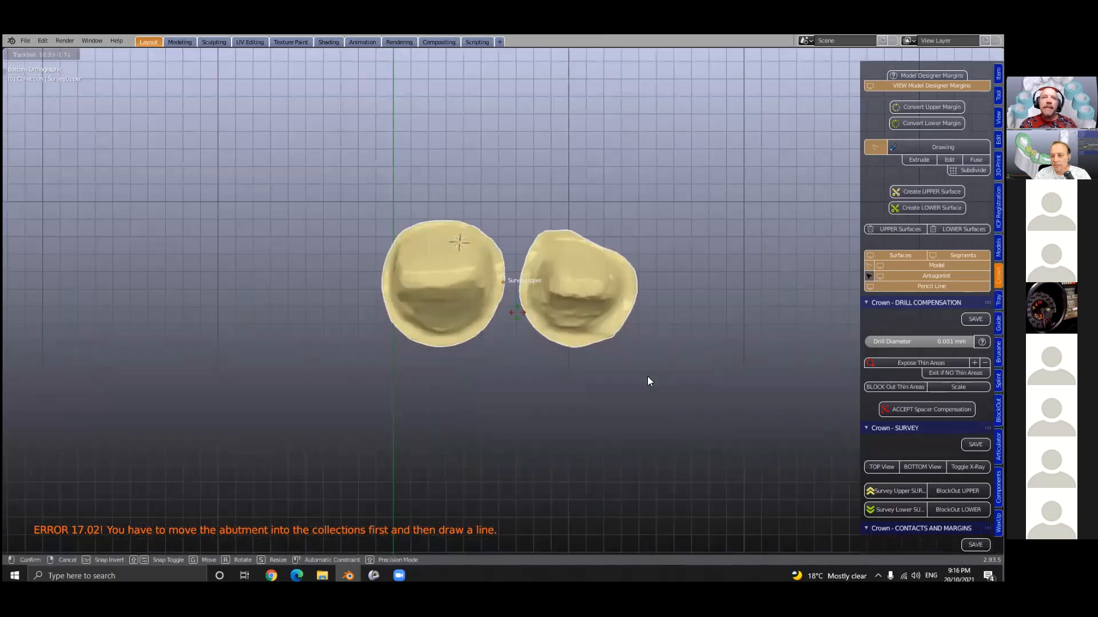
{"action": "left_click", "coordinate": [649, 375]}
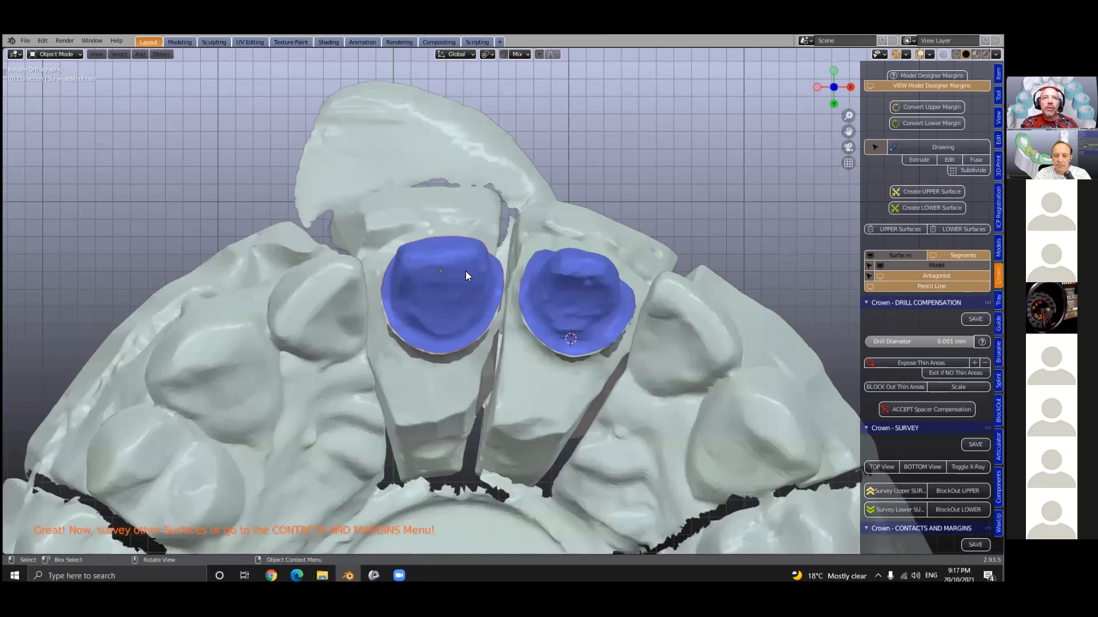
Select both surveyed blue abutments and add a 0.2 support margin to them.
{"action": "left_click", "coordinate": [578, 286], "text": "shift"}
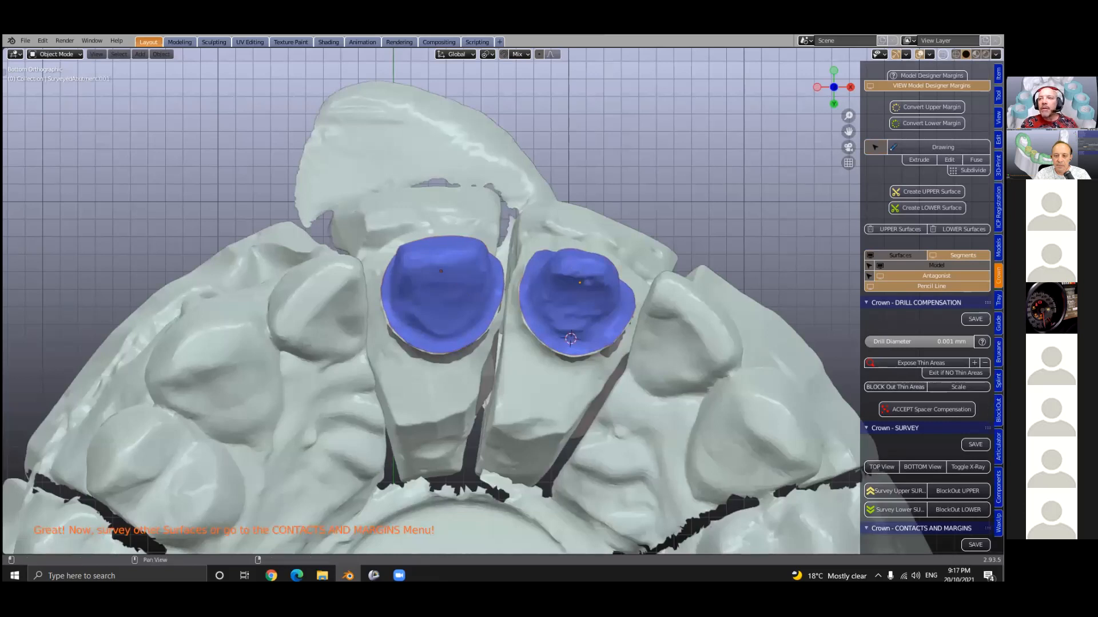
{"action": "scroll", "coordinate": [926, 309], "scroll_direction": "down", "scroll_amount": 5}
{"action": "scroll", "coordinate": [926, 309], "scroll_direction": "down", "scroll_amount": 3}
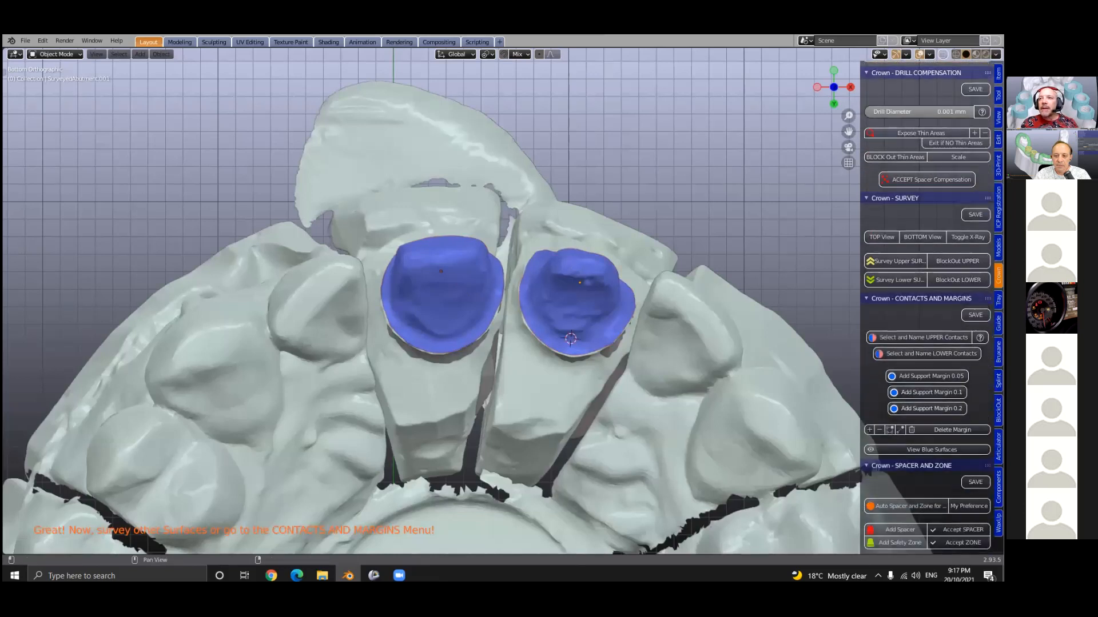
{"action": "left_click", "coordinate": [926, 408]}
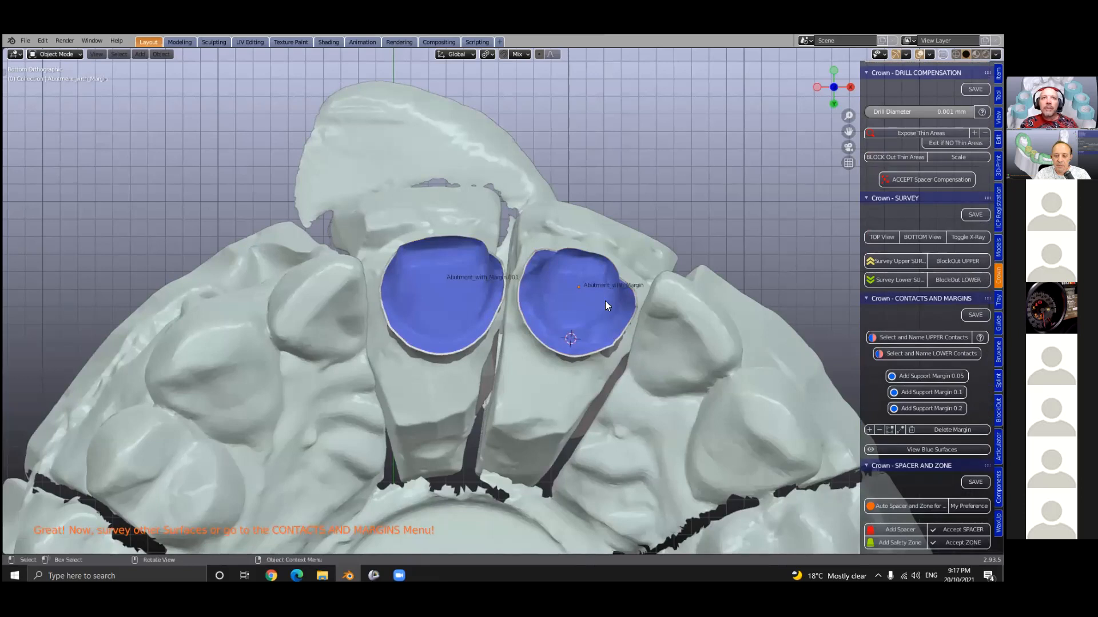
Apply the automatic spacer and safety zone to both abutments and check the green zones from the front.
{"action": "middle_click_drag", "start_coordinate": [640, 315], "coordinate": [566, 280]}
{"action": "scroll", "coordinate": [887, 446], "scroll_direction": "down", "scroll_amount": 3}
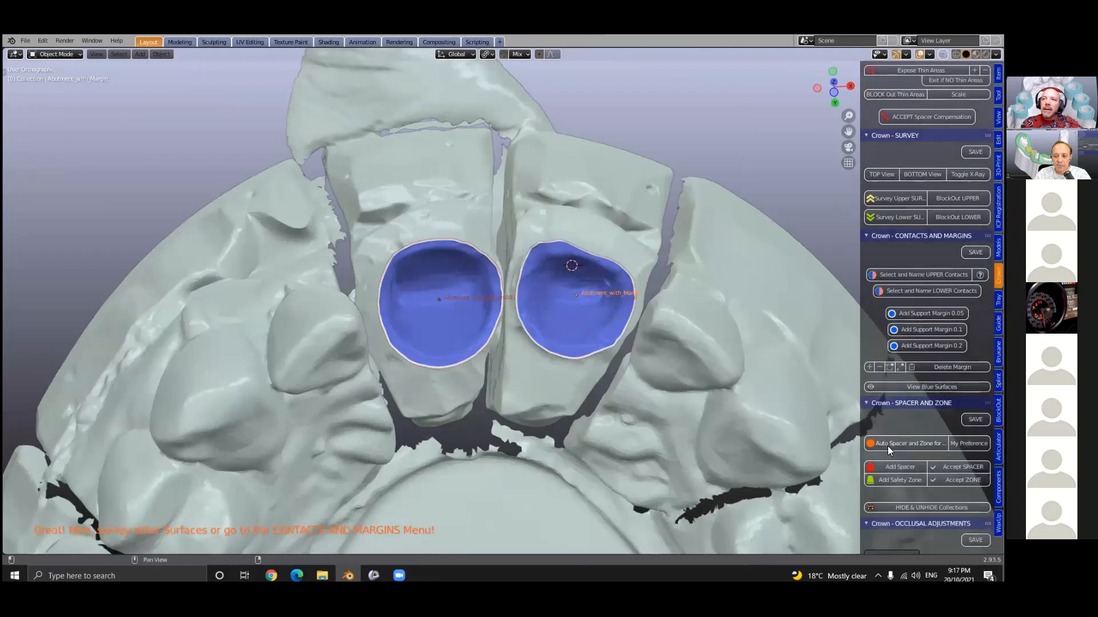
{"action": "left_click", "coordinate": [880, 445]}
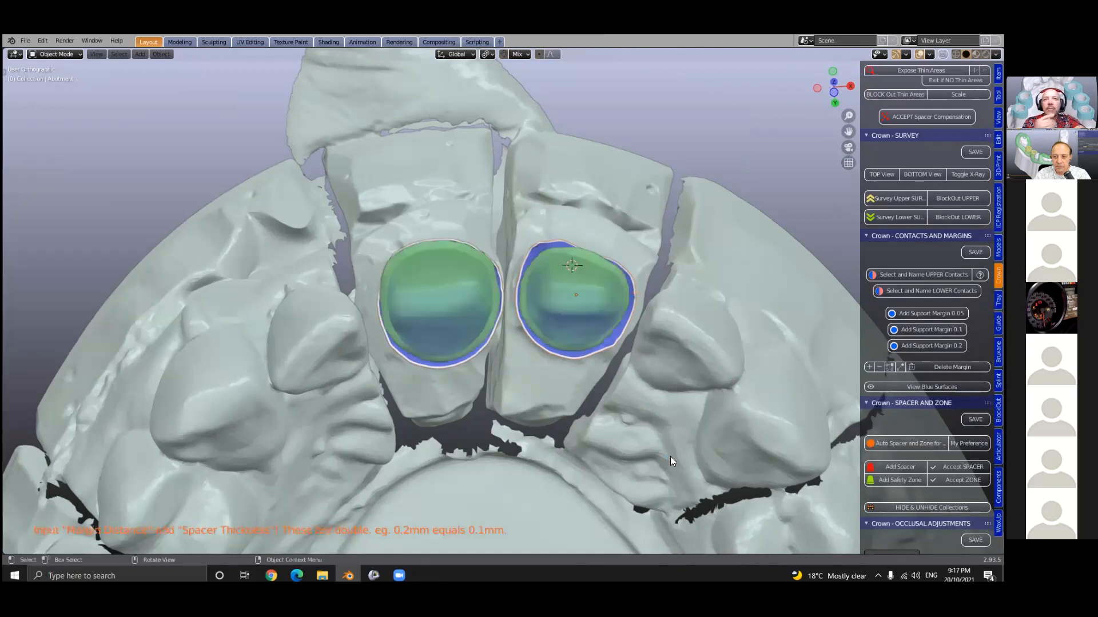
{"action": "scroll", "coordinate": [642, 332], "scroll_direction": "down", "scroll_amount": 3}
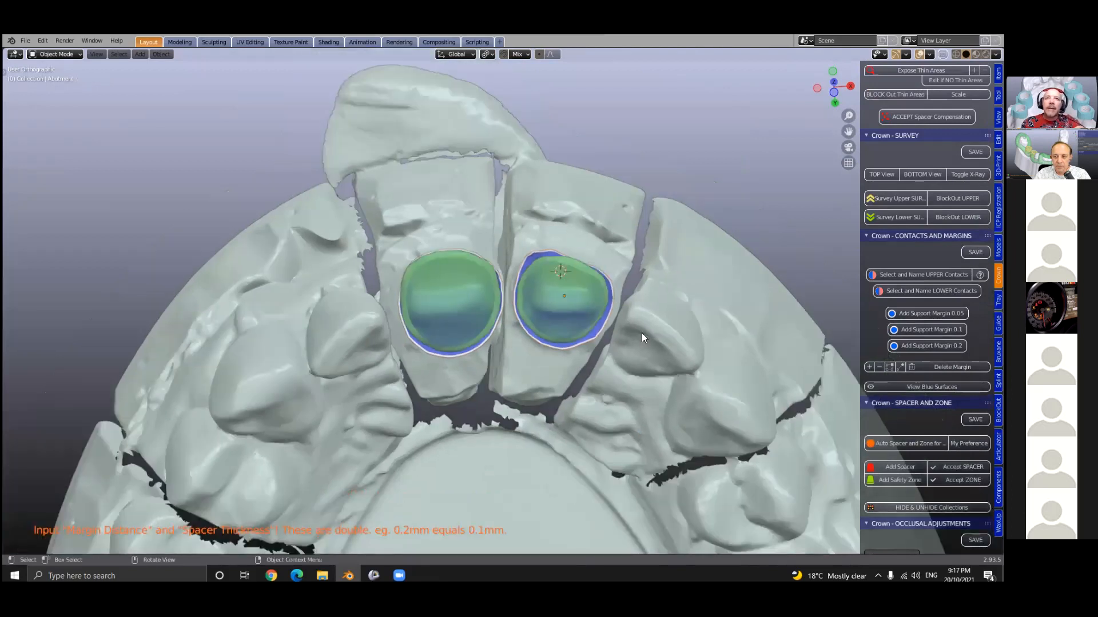
{"action": "middle_click_drag", "start_coordinate": [640, 375], "coordinate": [640, 492]}
{"action": "scroll", "coordinate": [641, 375], "scroll_direction": "up", "scroll_amount": 1}
{"action": "scroll", "coordinate": [640, 375], "scroll_direction": "up", "scroll_amount": 2}
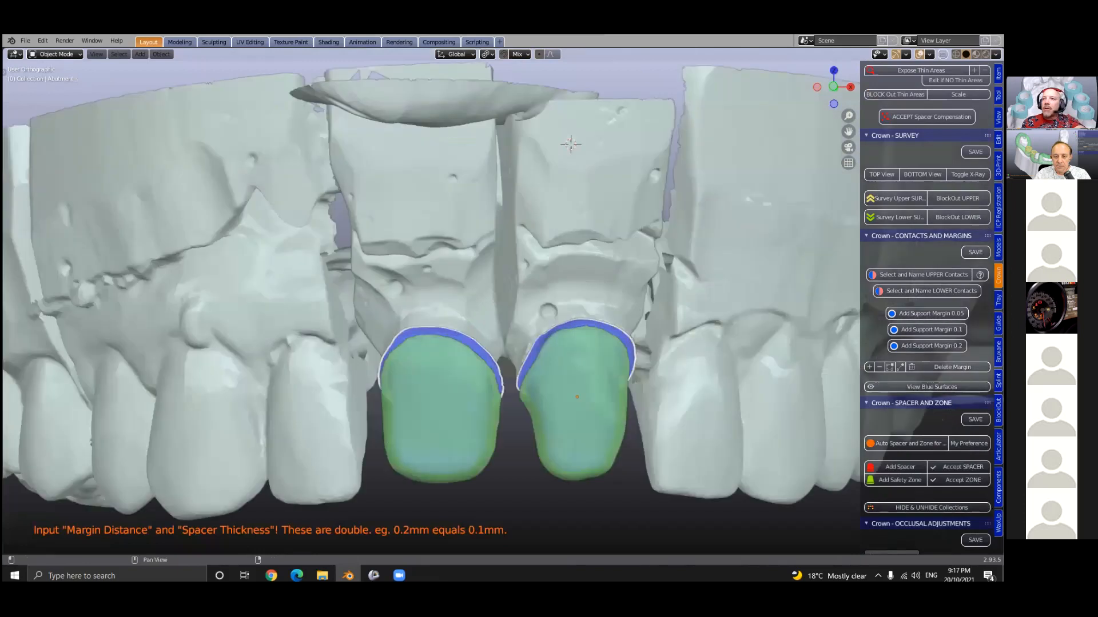
{"action": "left_click", "coordinate": [997, 323]}
{"action": "scroll", "coordinate": [937, 418], "scroll_direction": "down", "scroll_amount": 10}
{"action": "scroll", "coordinate": [938, 417], "scroll_direction": "down", "scroll_amount": 10}
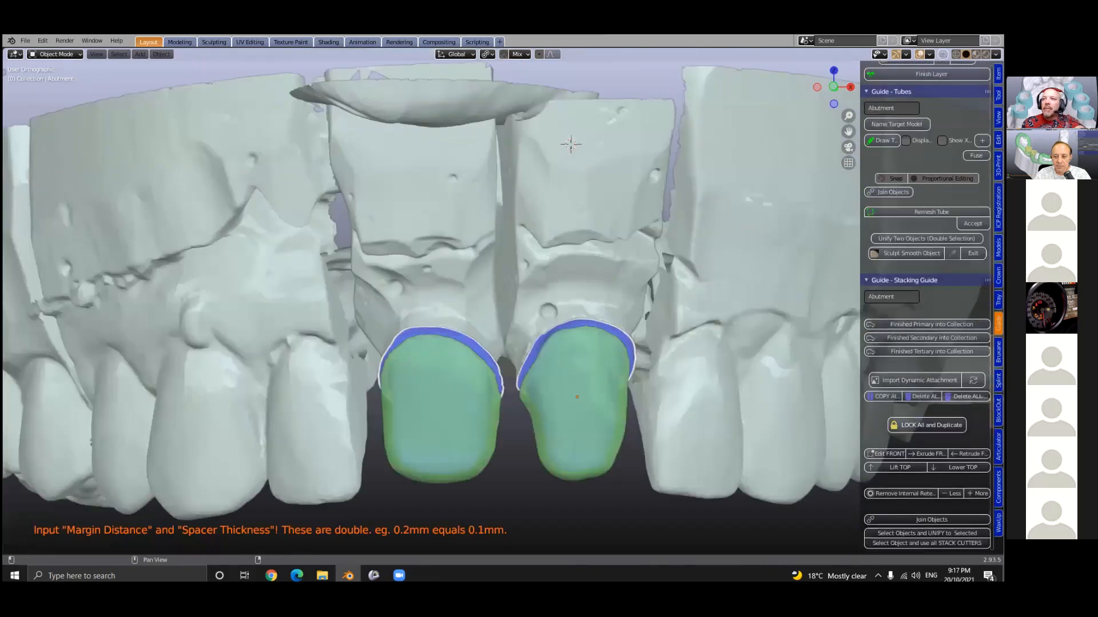
{"action": "scroll", "coordinate": [926, 309], "scroll_direction": "down", "scroll_amount": 12}
{"action": "scroll", "coordinate": [926, 309], "scroll_direction": "up", "scroll_amount": 1}
Bring up the crown module's Copings tools, collapse the other sections and widen the sidebar.
{"action": "left_click", "coordinate": [997, 275]}
{"action": "scroll", "coordinate": [894, 339], "scroll_direction": "down", "scroll_amount": 15}
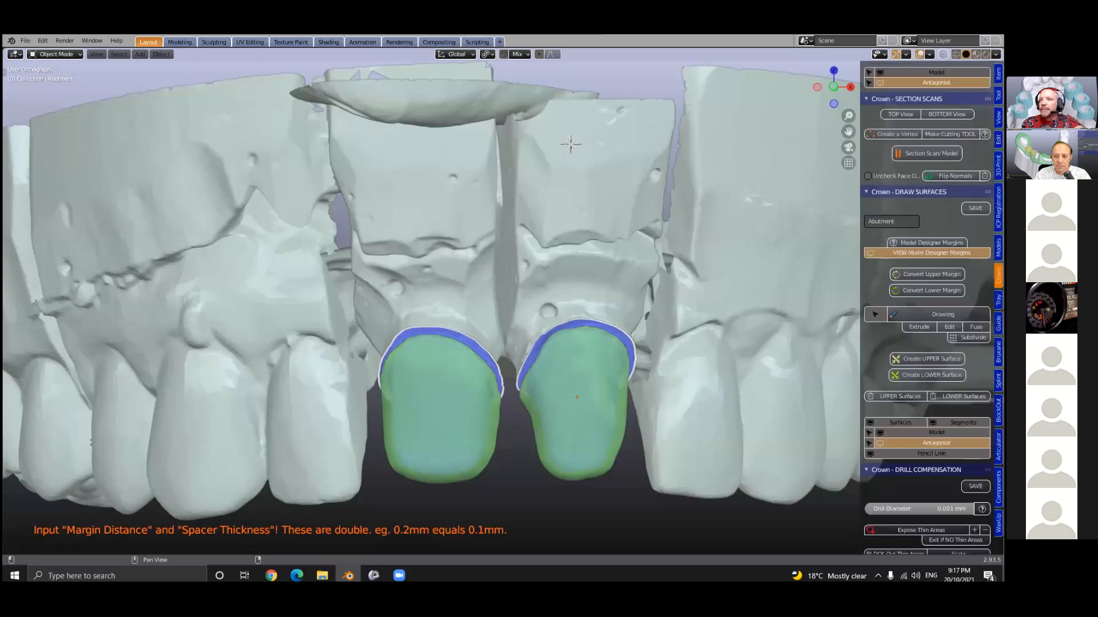
{"action": "scroll", "coordinate": [893, 339], "scroll_direction": "down", "scroll_amount": 15}
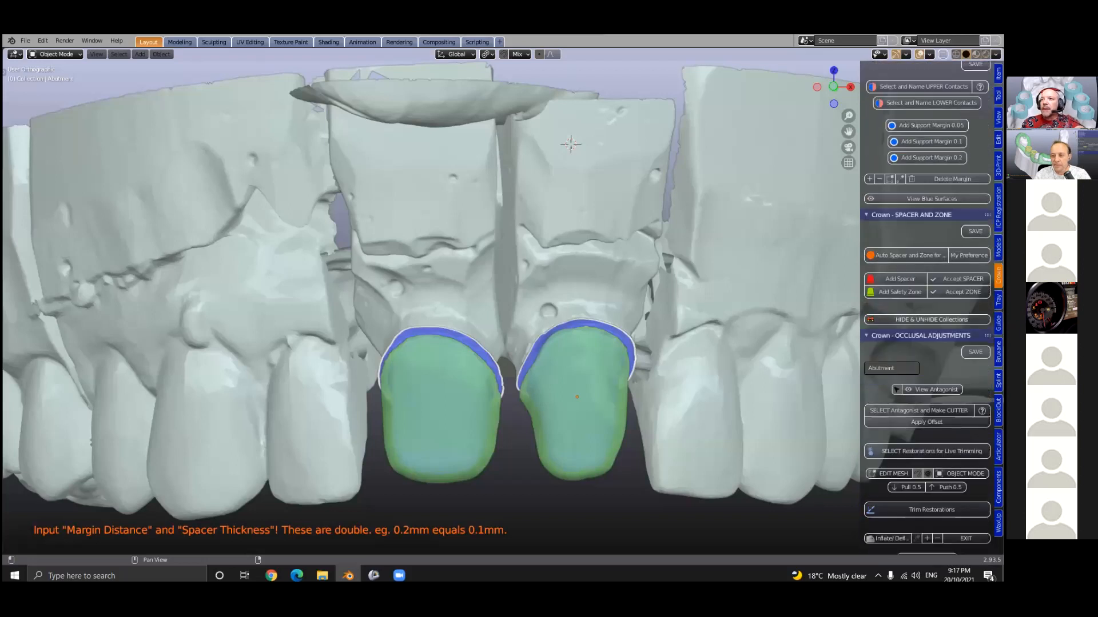
{"action": "scroll", "coordinate": [927, 308], "scroll_direction": "down", "scroll_amount": 5}
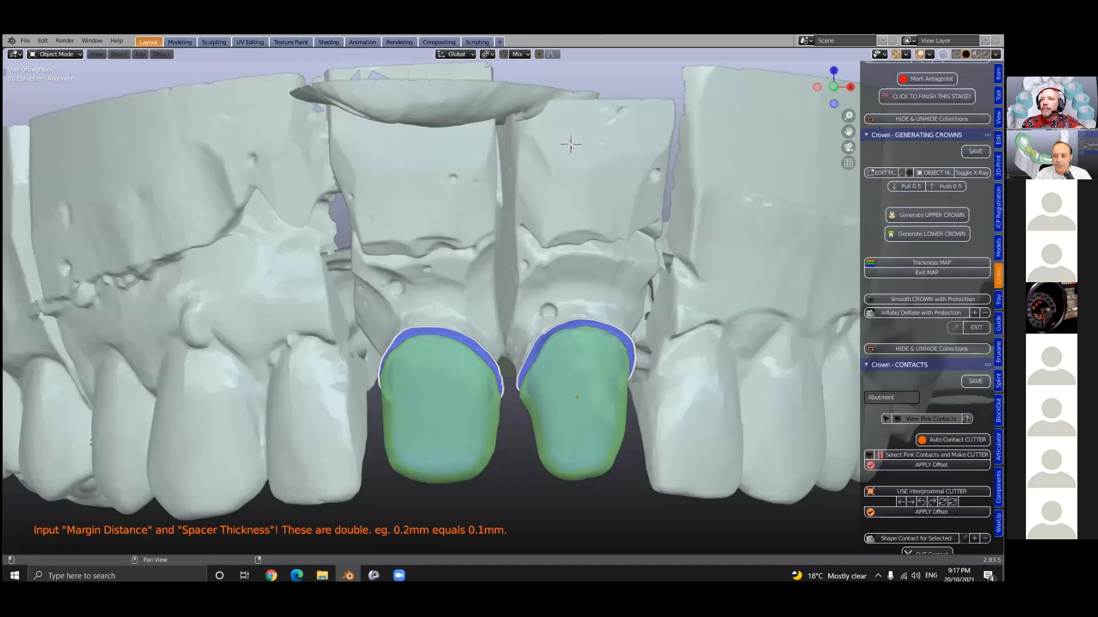
{"action": "scroll", "coordinate": [926, 309], "scroll_direction": "down", "scroll_amount": 15}
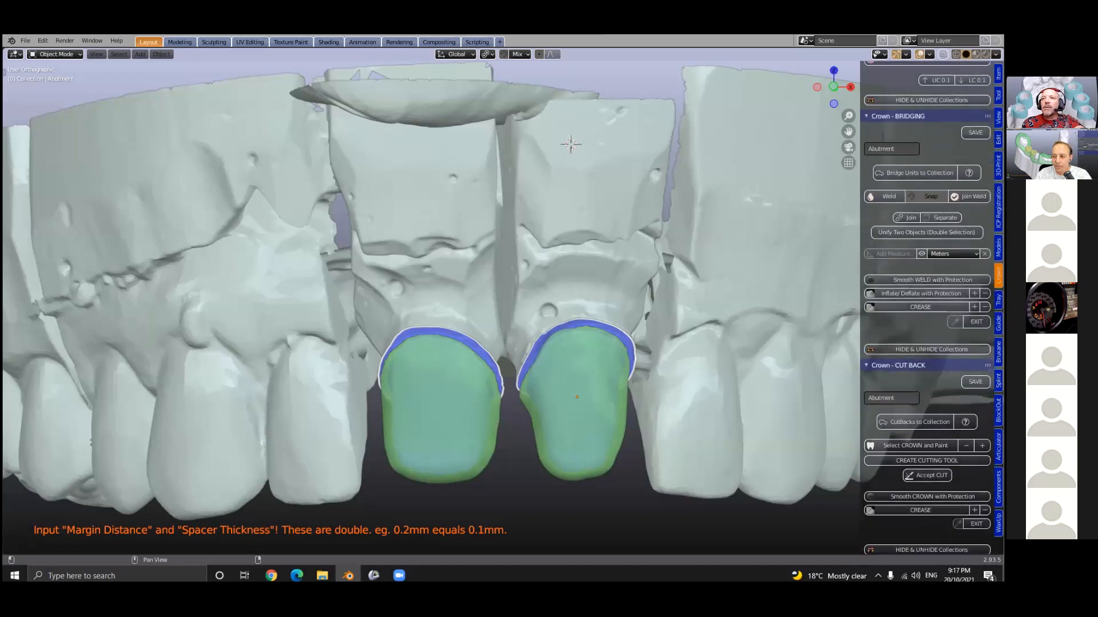
{"action": "scroll", "coordinate": [927, 309], "scroll_direction": "down", "scroll_amount": 15}
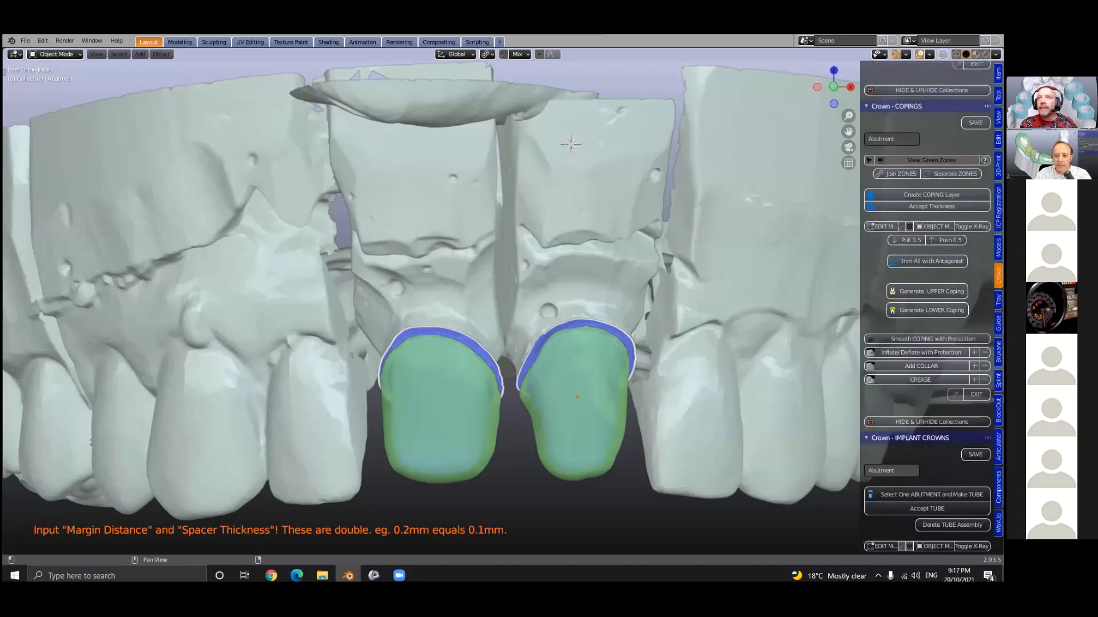
{"action": "scroll", "coordinate": [897, 139], "scroll_direction": "up", "scroll_amount": 2}
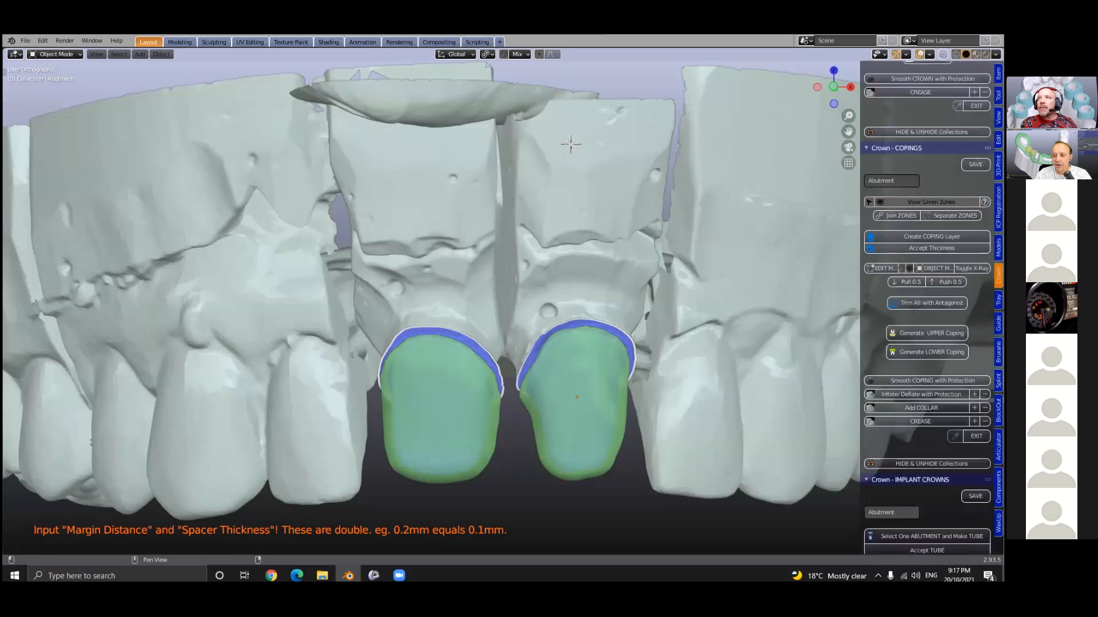
{"action": "key", "text": "ctrl+a"}
{"action": "middle_click_drag", "start_coordinate": [694, 324], "coordinate": [640, 317], "text": "shift"}
{"action": "left_click_drag", "start_coordinate": [859, 300], "coordinate": [686, 323]}
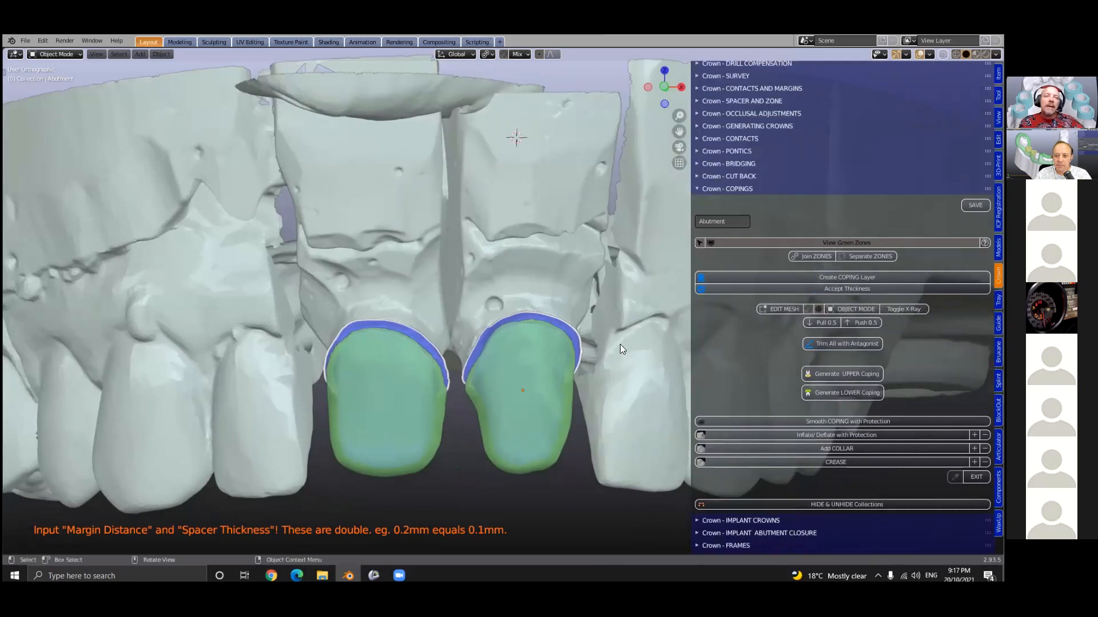
Separate the joined green zones and create a coping layer from the zone on the narrower preparation.
{"action": "left_click", "coordinate": [531, 444]}
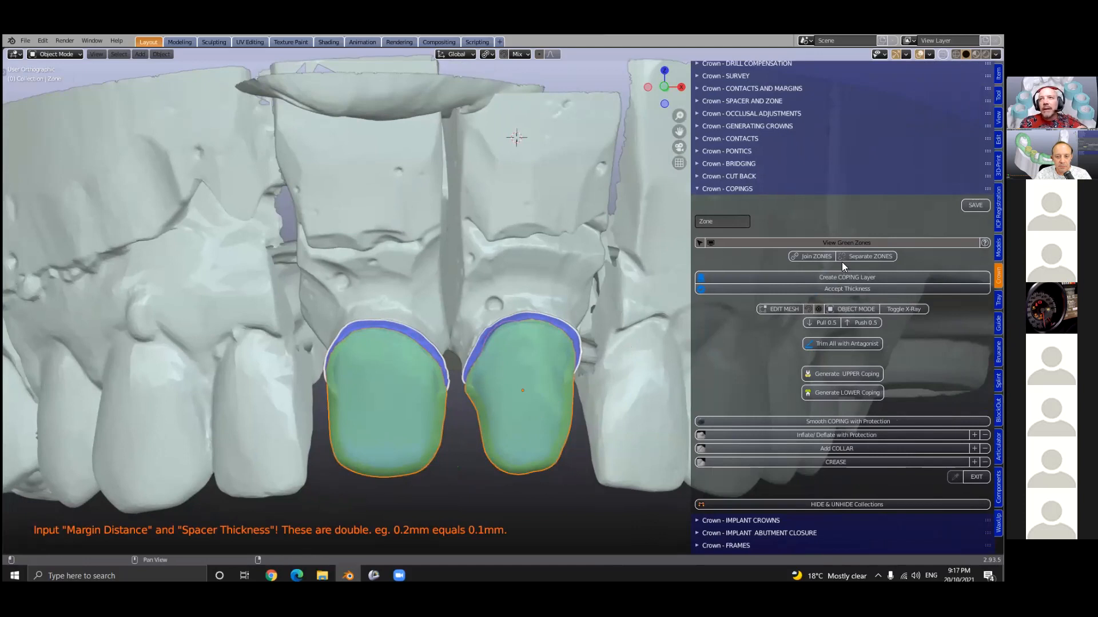
{"action": "left_click", "coordinate": [855, 255]}
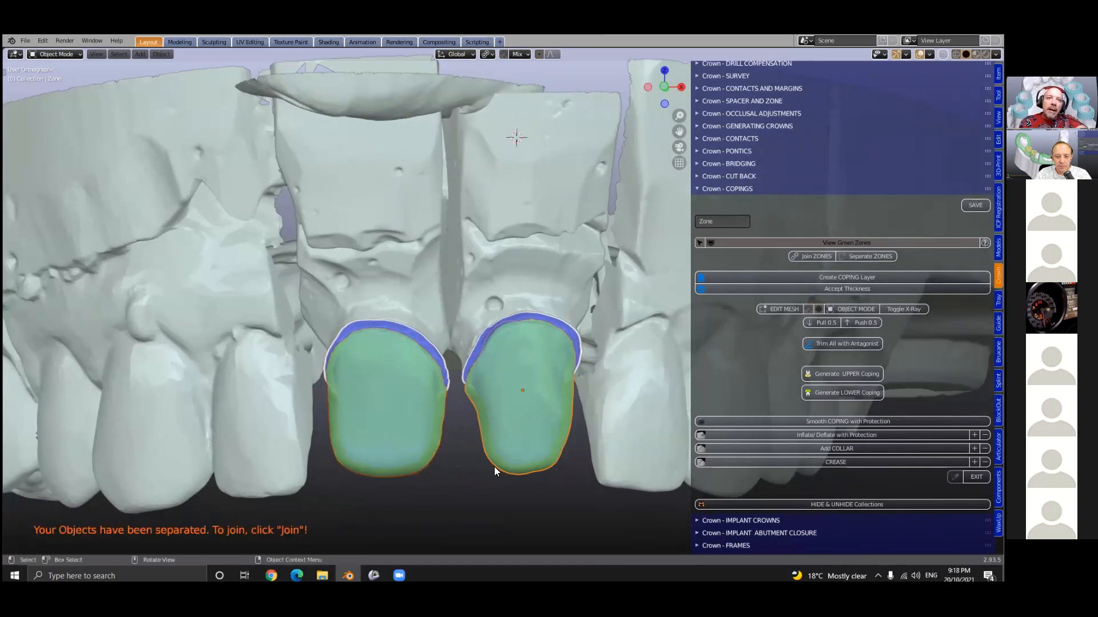
{"action": "left_click", "coordinate": [801, 276]}
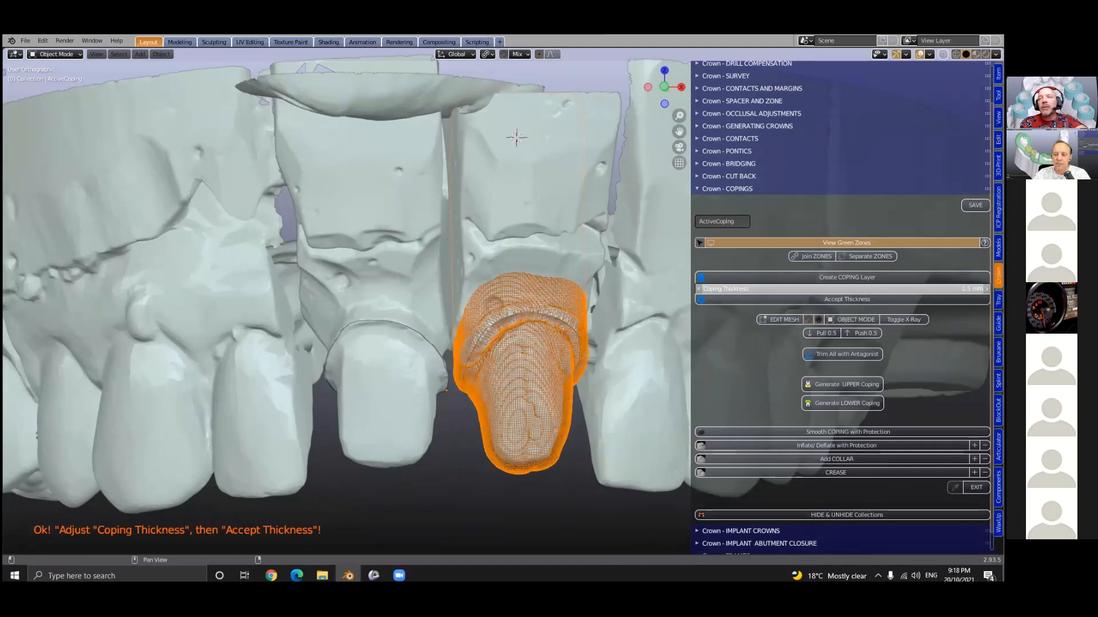
Accept the 0.5 mm coping thickness on the narrower preparation, and create and accept a 0.5 mm coping layer from the wider preparation's green zone.
{"action": "left_click", "coordinate": [837, 299]}
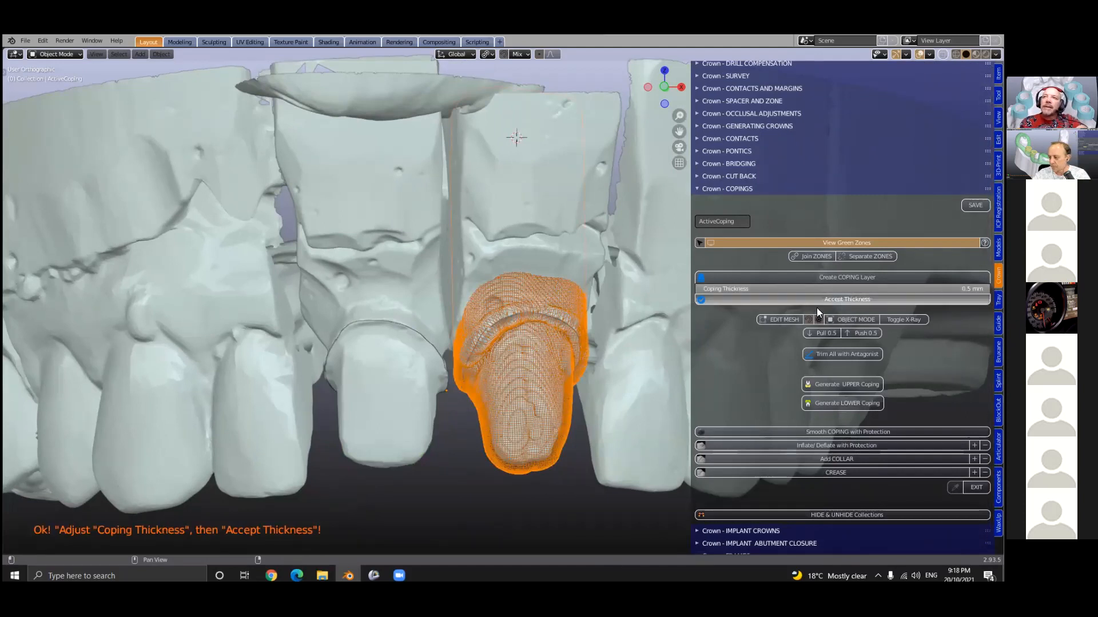
{"action": "left_click", "coordinate": [400, 444]}
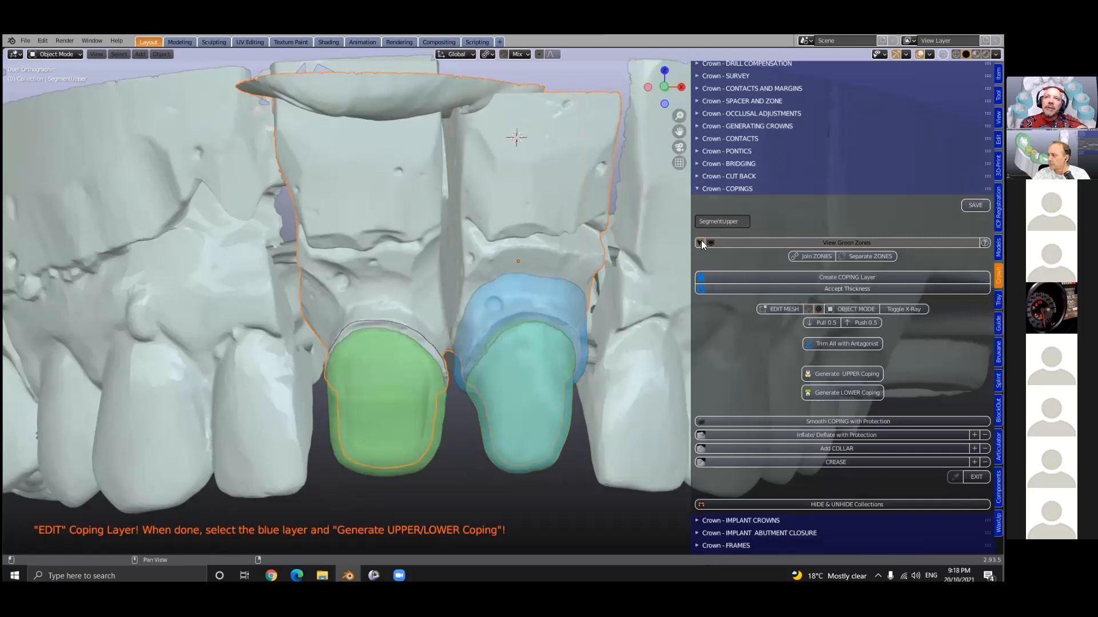
{"action": "left_click", "coordinate": [401, 454]}
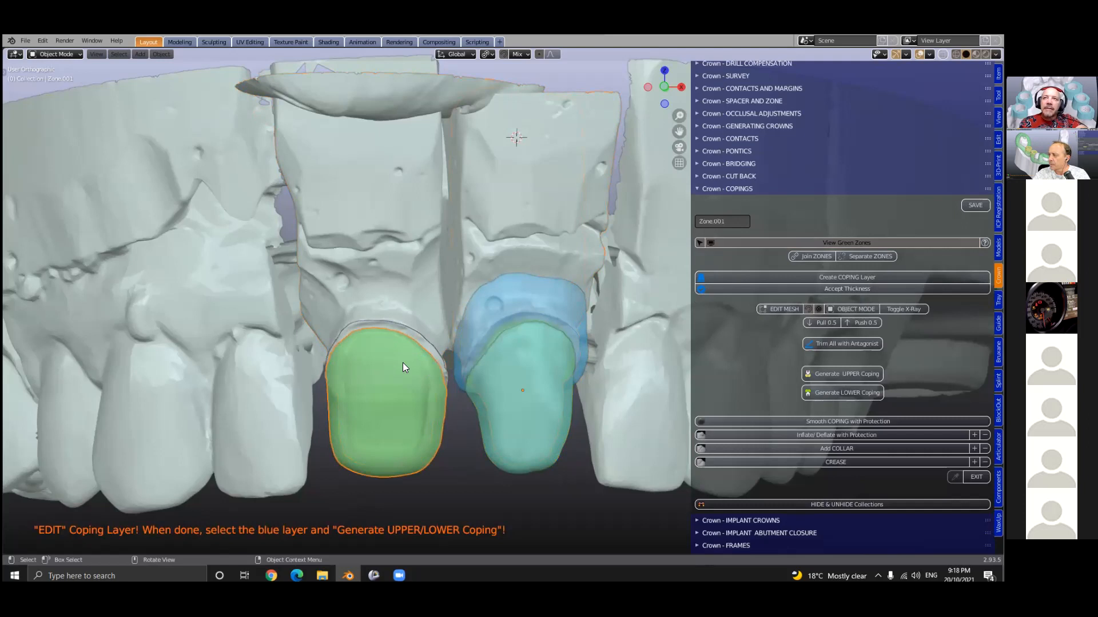
{"action": "middle_click_drag", "start_coordinate": [402, 362], "coordinate": [453, 356]}
{"action": "scroll", "coordinate": [454, 359], "scroll_direction": "up", "scroll_amount": 1}
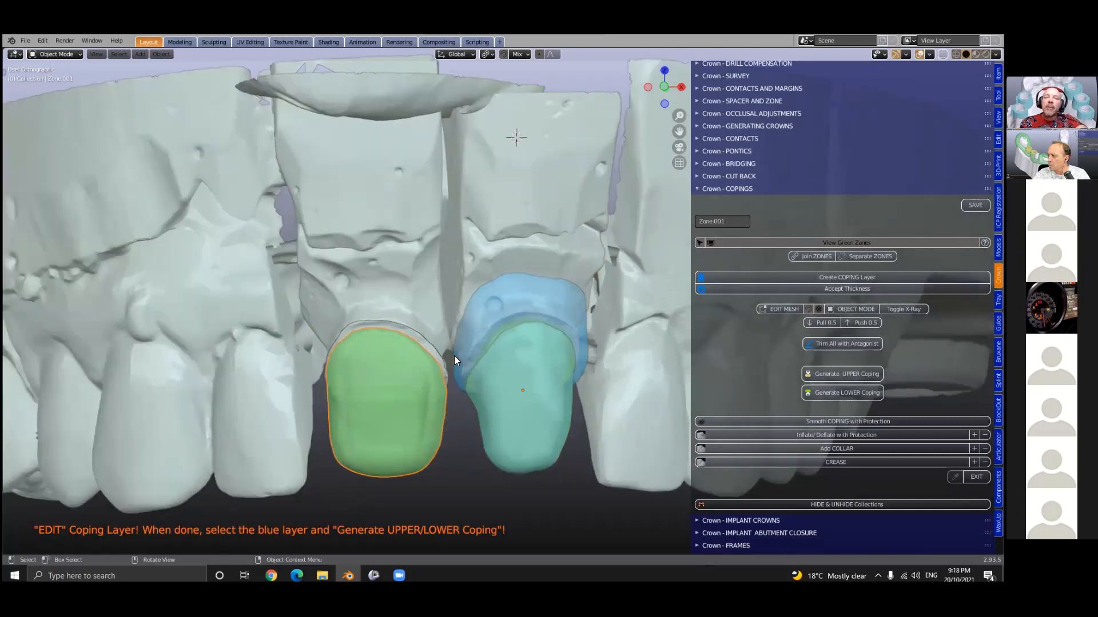
{"action": "left_click", "coordinate": [795, 278]}
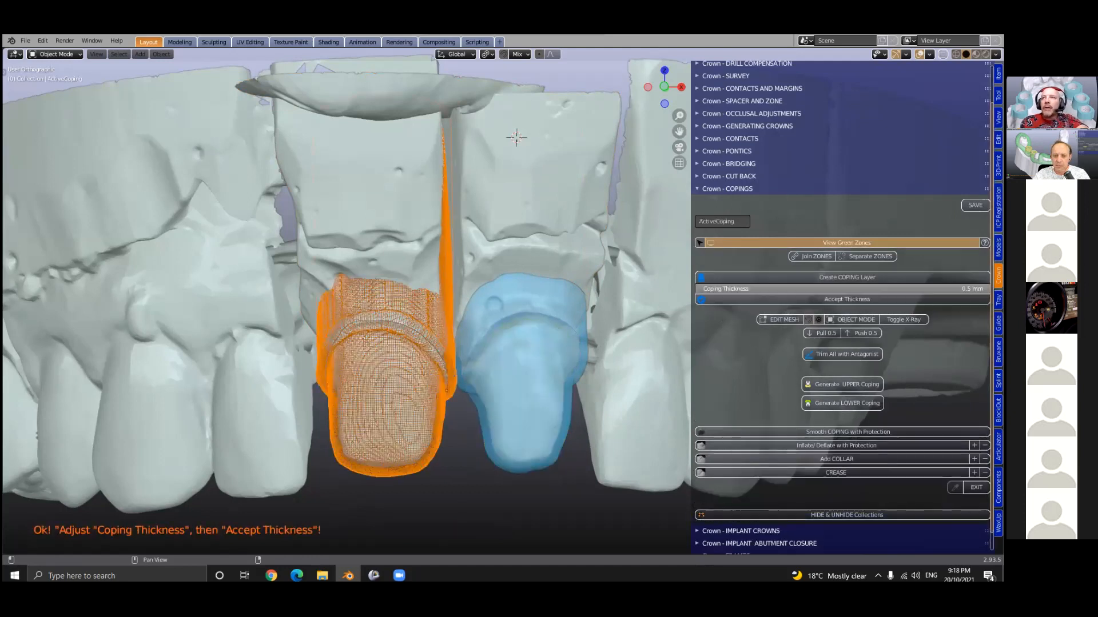
{"action": "left_click", "coordinate": [873, 299]}
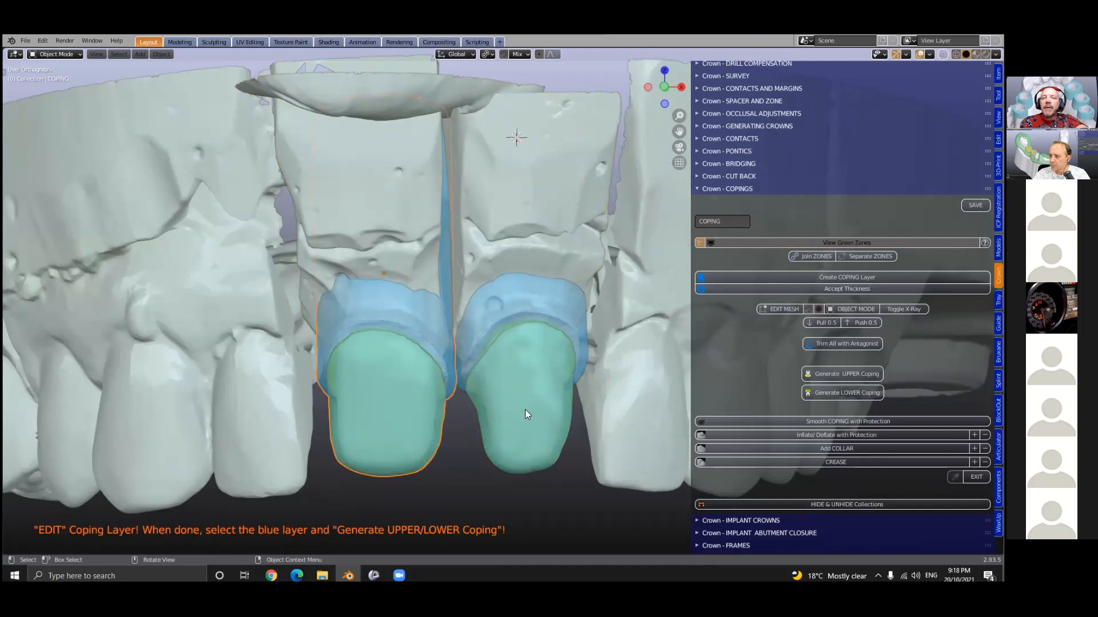
Edit the wider preparation's blue coping layer with snapping off, stretching its lower corners and sides outward to lengthen the incisal edge.
{"action": "scroll", "coordinate": [457, 433], "scroll_direction": "down", "scroll_amount": 2}
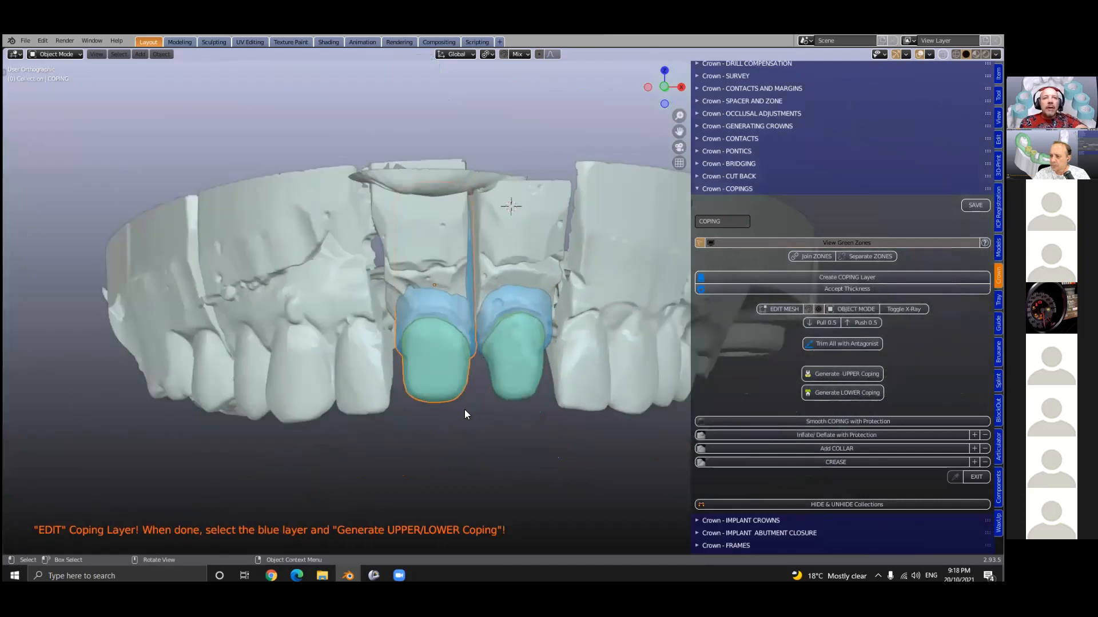
{"action": "left_click", "coordinate": [776, 309]}
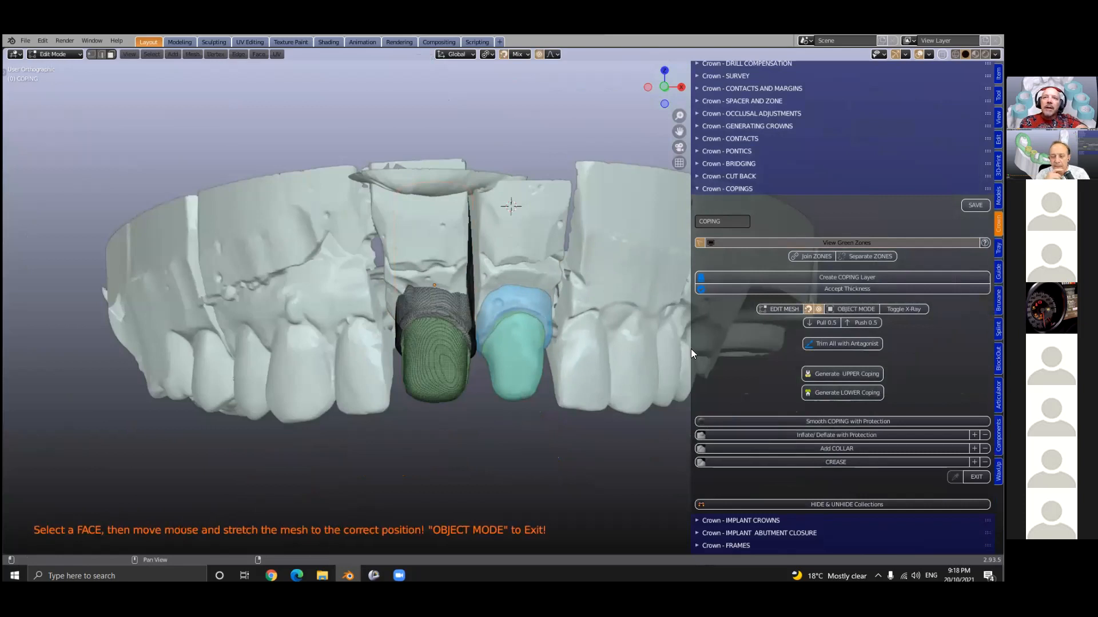
{"action": "left_click_drag", "start_coordinate": [690, 349], "coordinate": [609, 372]}
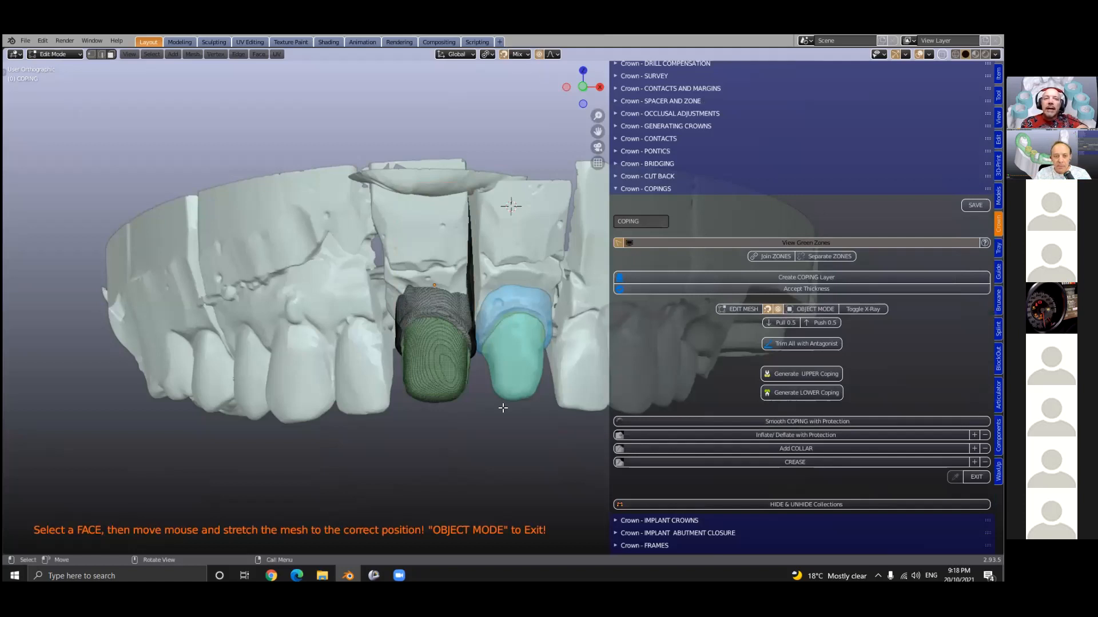
{"action": "middle_click_drag", "start_coordinate": [474, 396], "coordinate": [475, 401]}
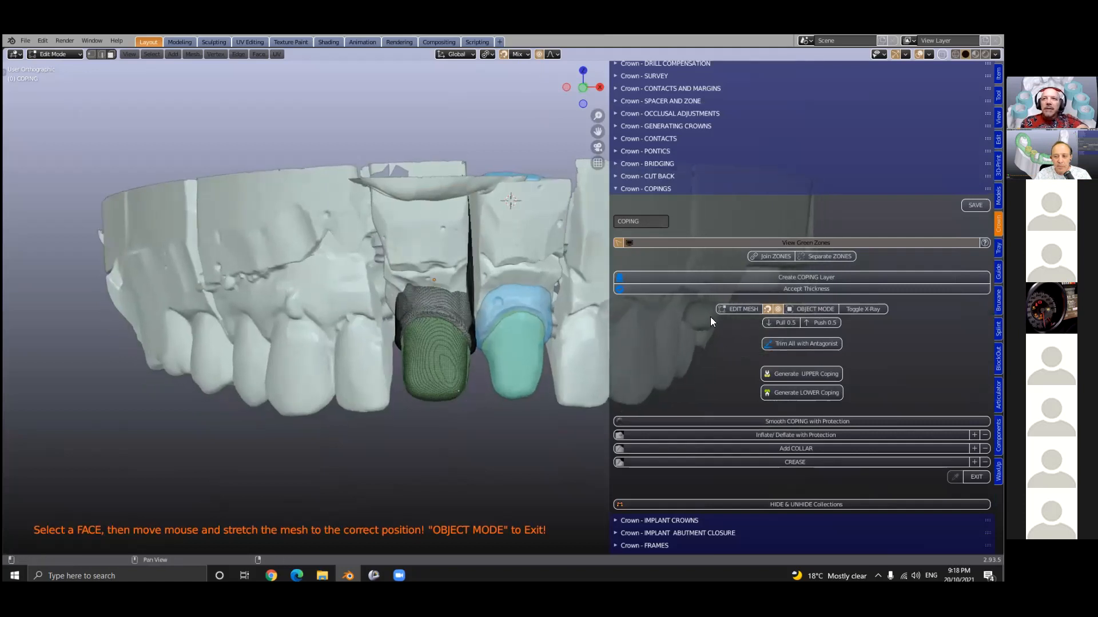
{"action": "left_click", "coordinate": [766, 310]}
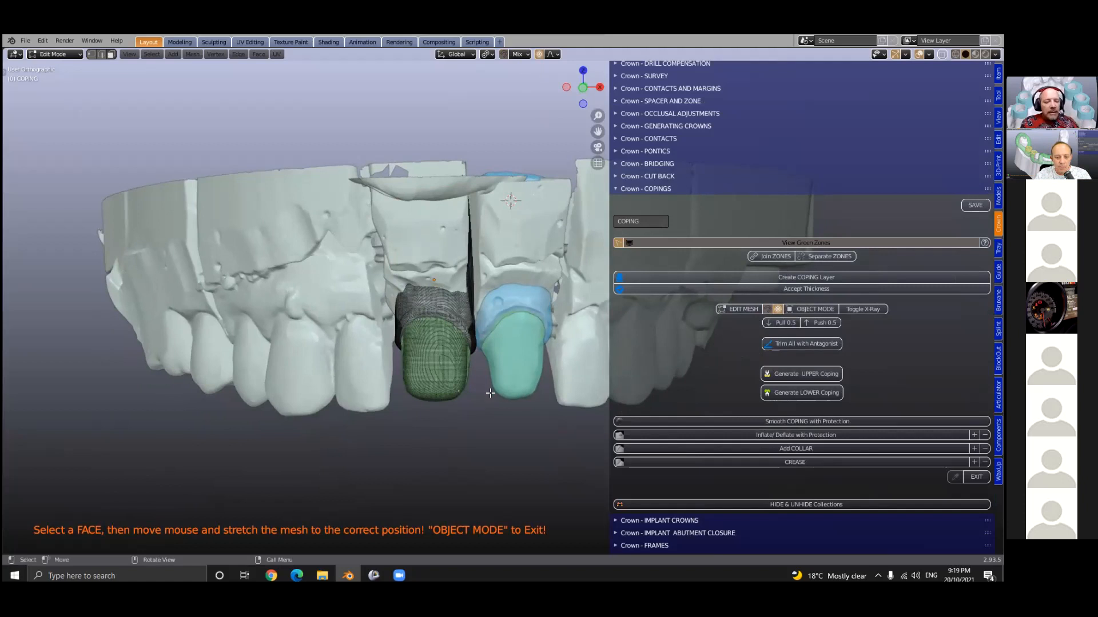
{"action": "key", "text": "g"}
{"action": "scroll", "coordinate": [492, 395], "scroll_direction": "down", "scroll_amount": 4}
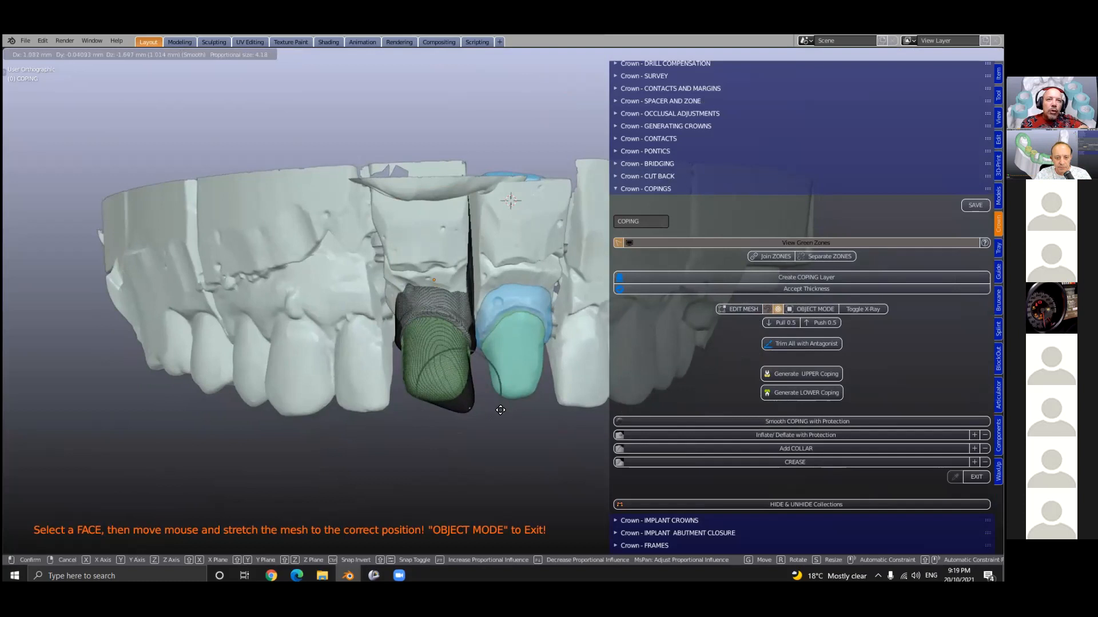
{"action": "left_click", "coordinate": [501, 413]}
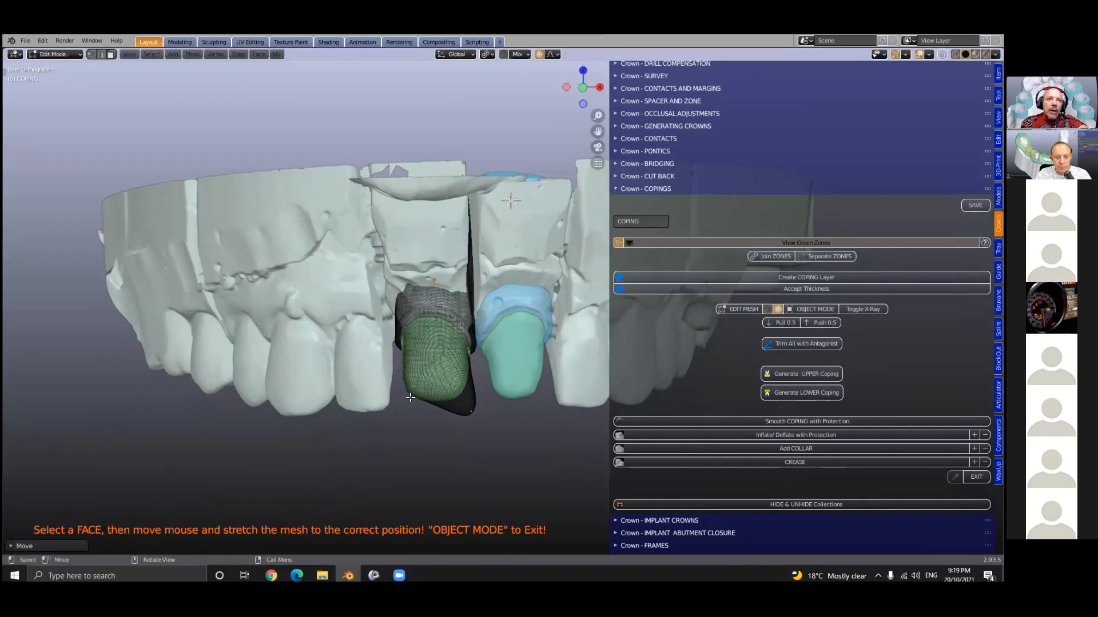
{"action": "left_click_drag", "start_coordinate": [410, 393], "coordinate": [440, 419]}
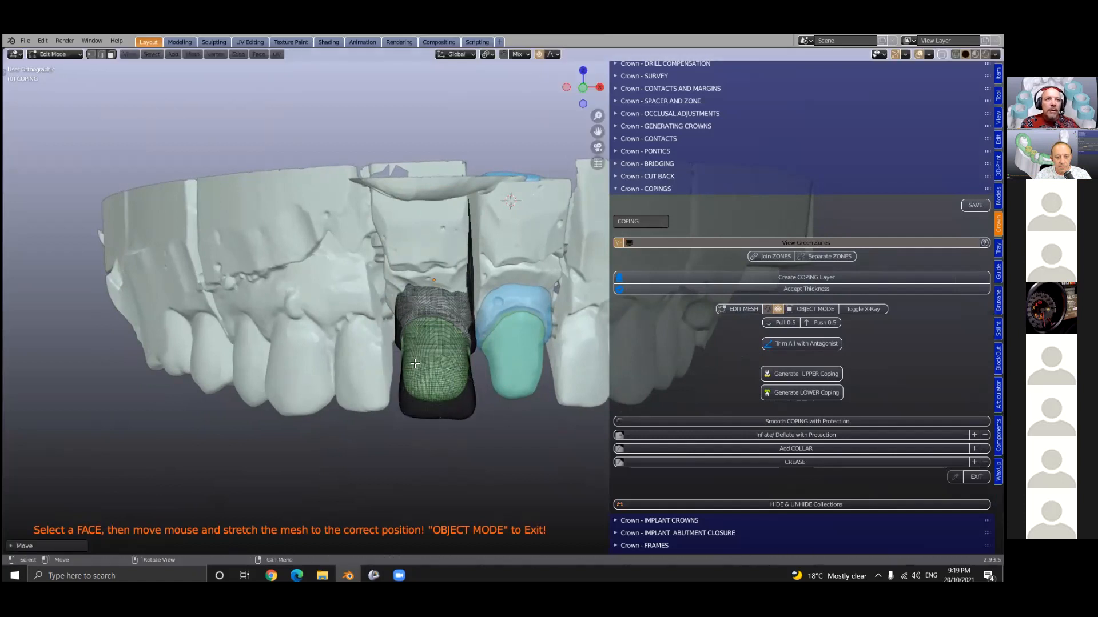
{"action": "left_click_drag", "start_coordinate": [402, 345], "coordinate": [403, 347]}
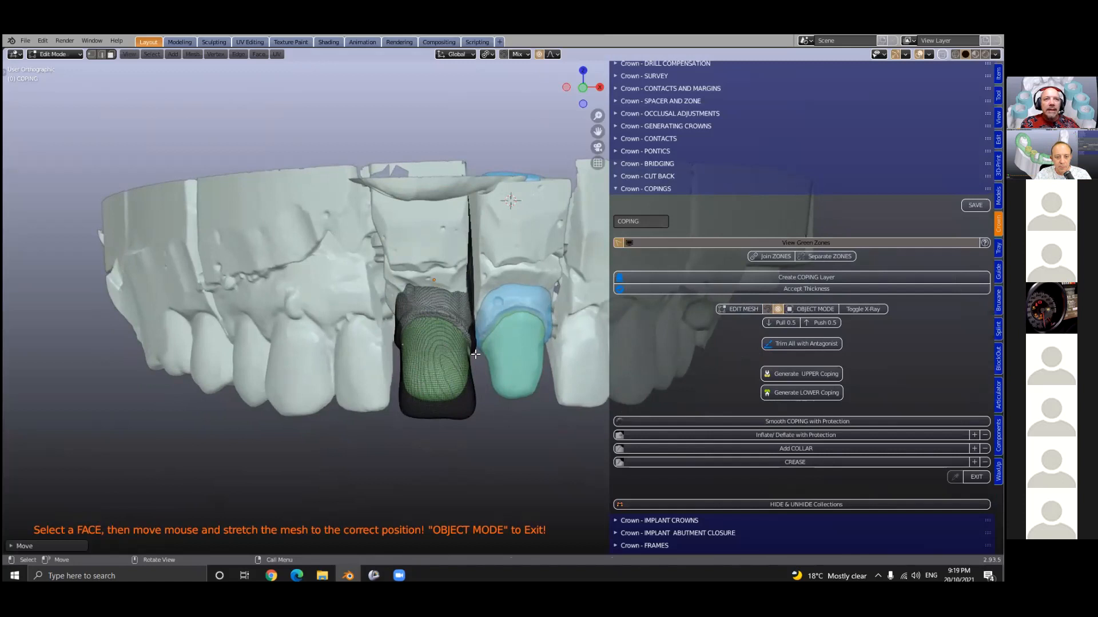
{"action": "left_click_drag", "start_coordinate": [469, 353], "coordinate": [473, 355]}
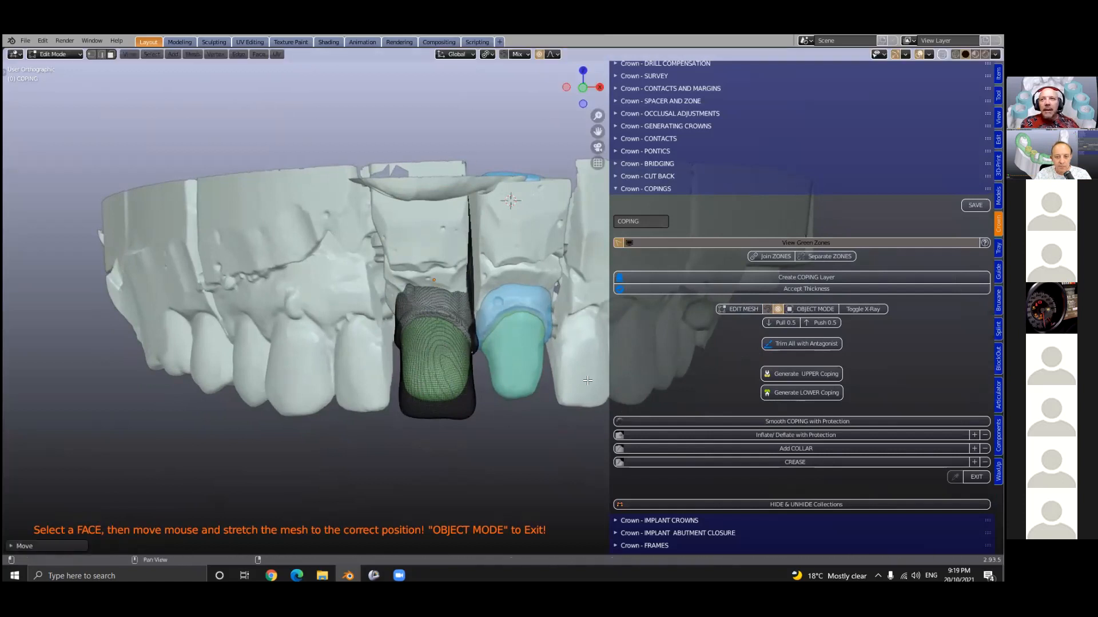
{"action": "left_click", "coordinate": [801, 310]}
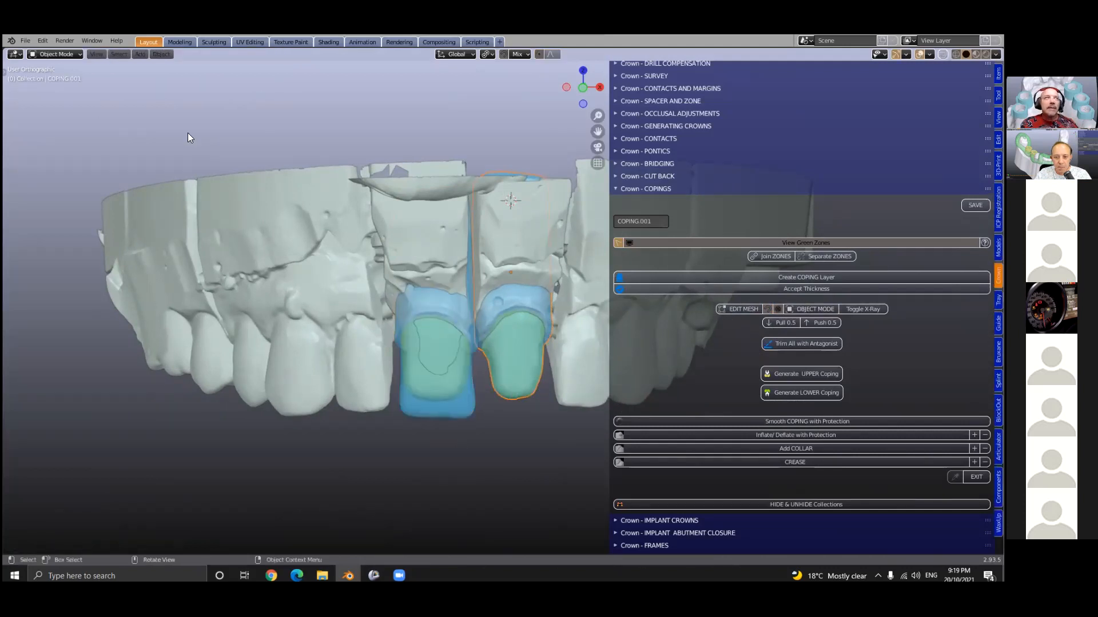
Edit the narrower preparation's blue coping layer with snapping off, stretching its lower corners, sides and incisal edge to match the neighbouring coping.
{"action": "left_click", "coordinate": [744, 310]}
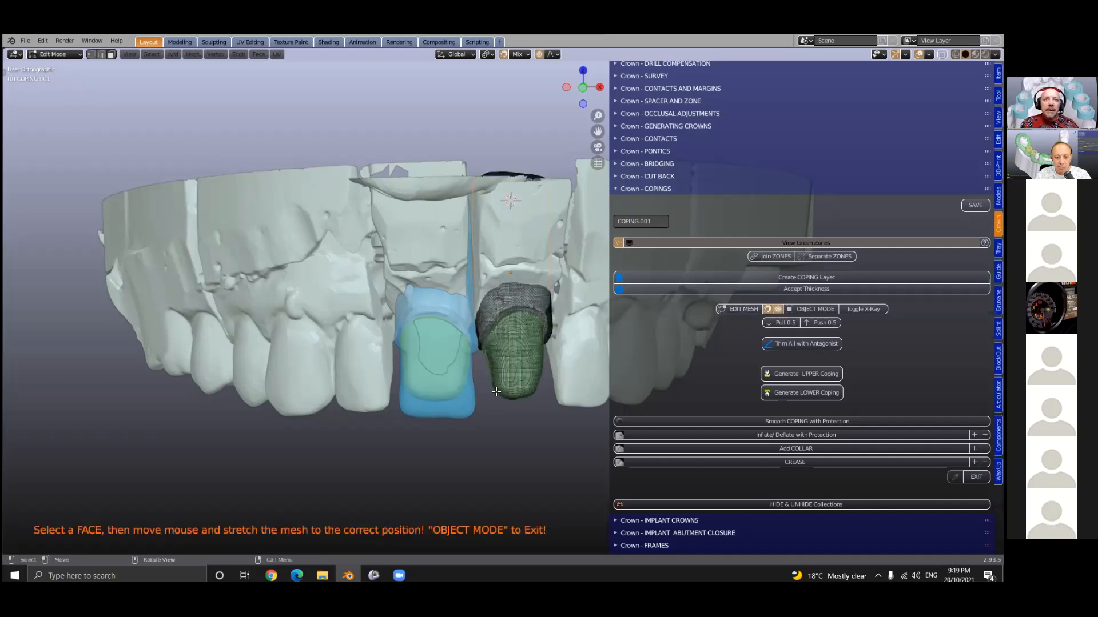
{"action": "left_click", "coordinate": [768, 309]}
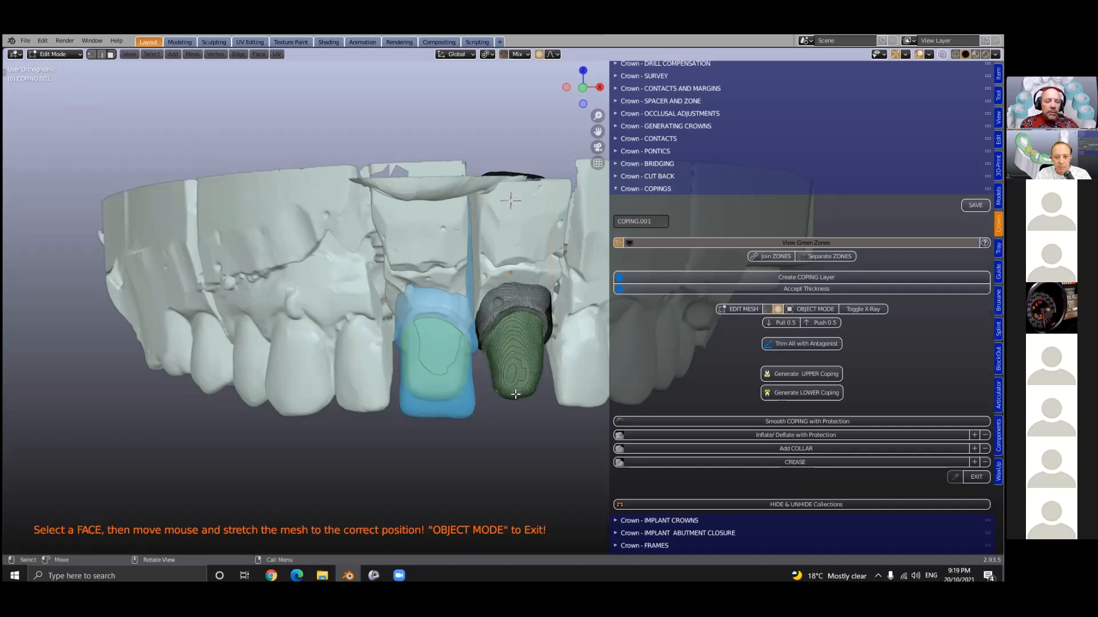
{"action": "key", "text": "g"}
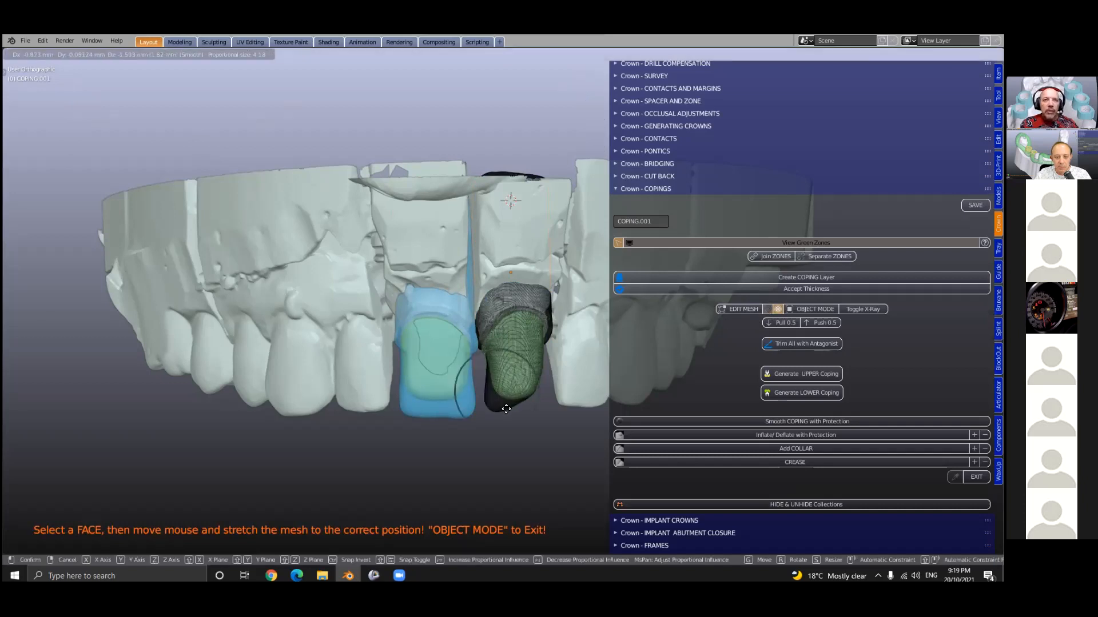
{"action": "left_click", "coordinate": [542, 405]}
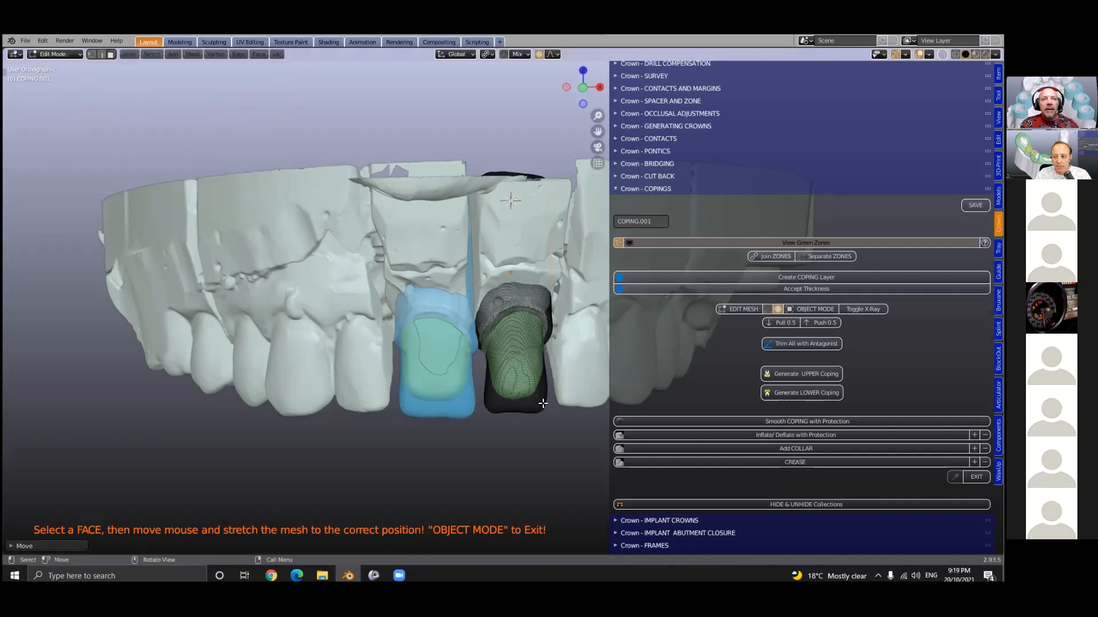
{"action": "key", "text": "g"}
{"action": "left_click", "coordinate": [487, 350]}
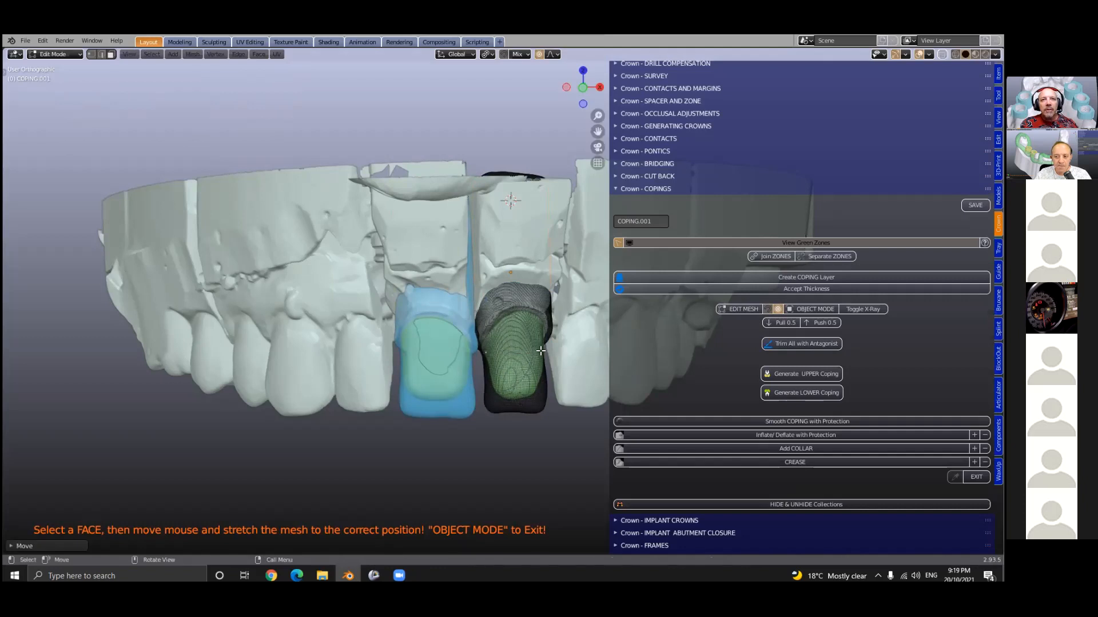
{"action": "key", "text": "g"}
{"action": "left_click", "coordinate": [542, 350]}
{"action": "key", "text": "g"}
{"action": "left_click", "coordinate": [513, 417]}
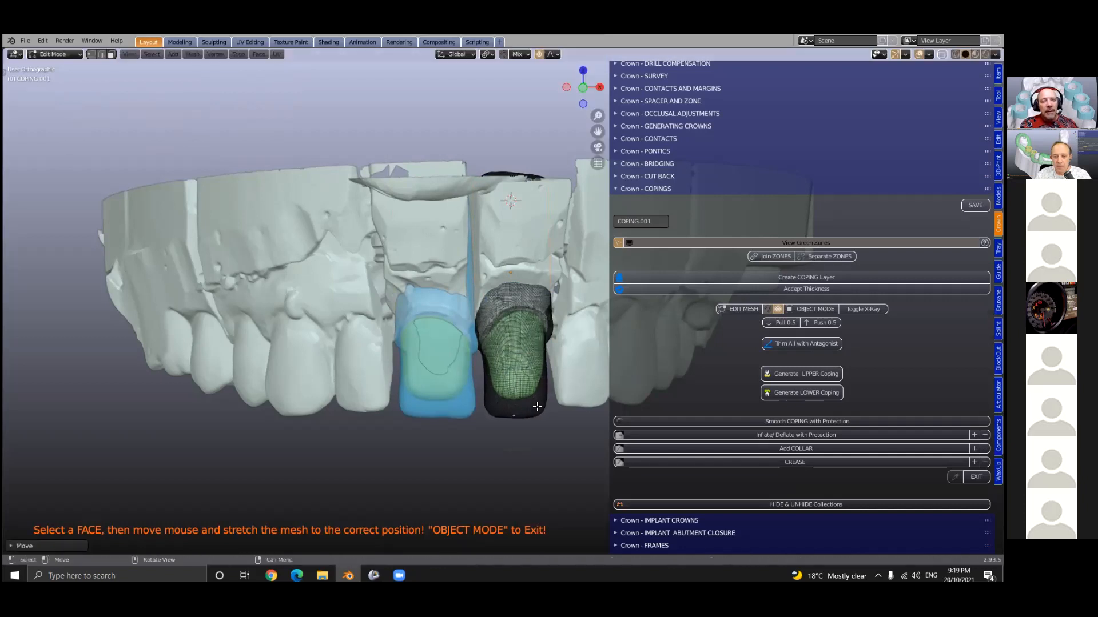
{"action": "left_click", "coordinate": [817, 310]}
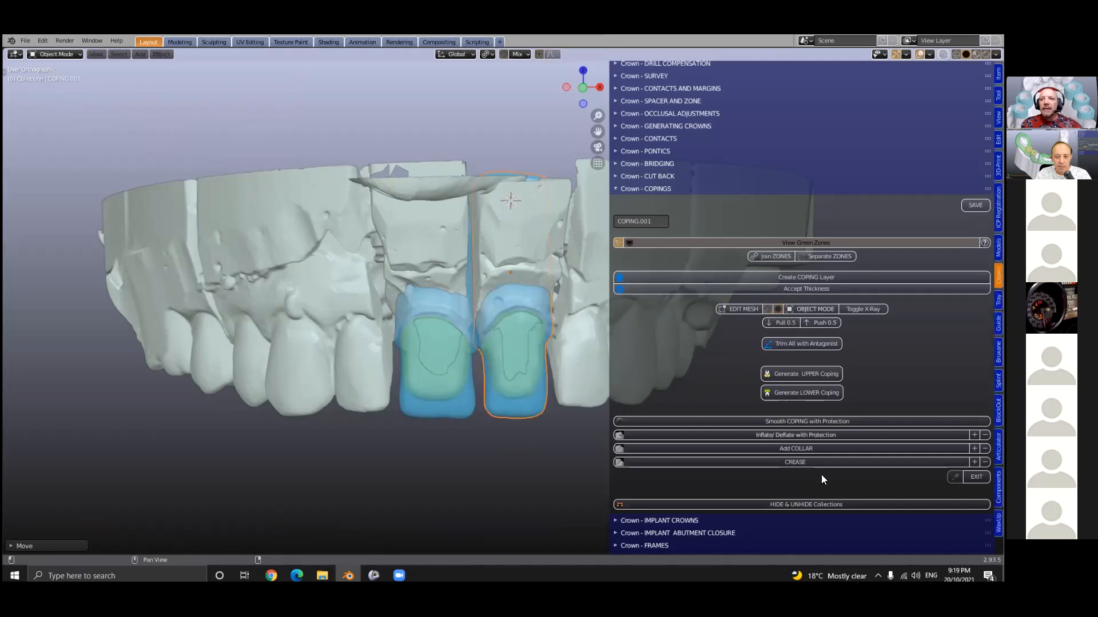
Show the antagonist to check the stretched coping layers against the lower teeth, and hide it again.
{"action": "left_click", "coordinate": [812, 504]}
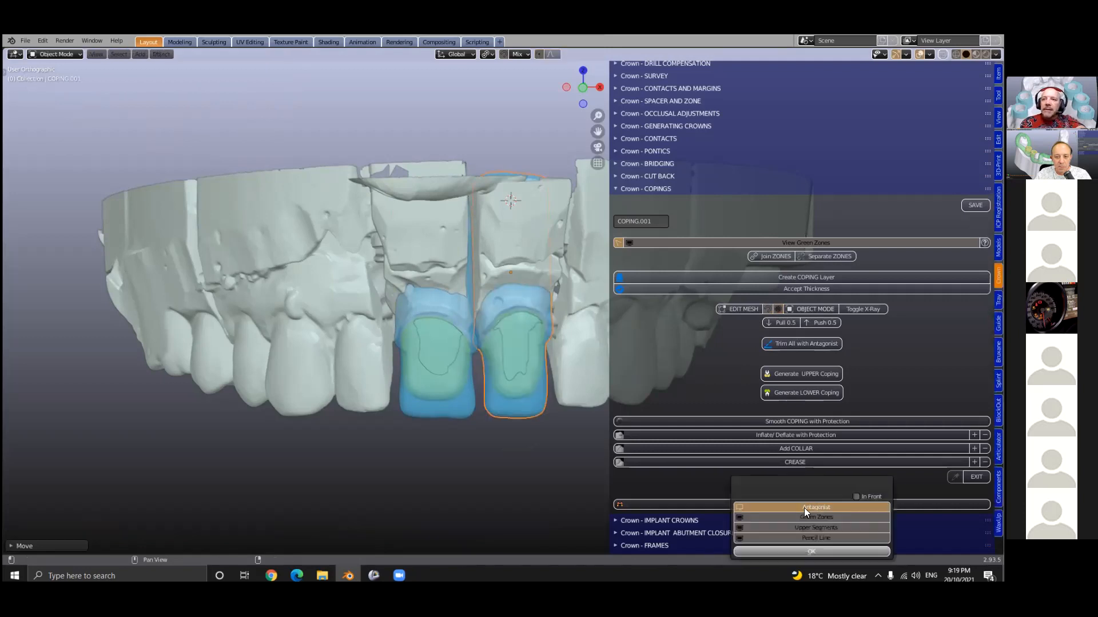
{"action": "left_click", "coordinate": [816, 506]}
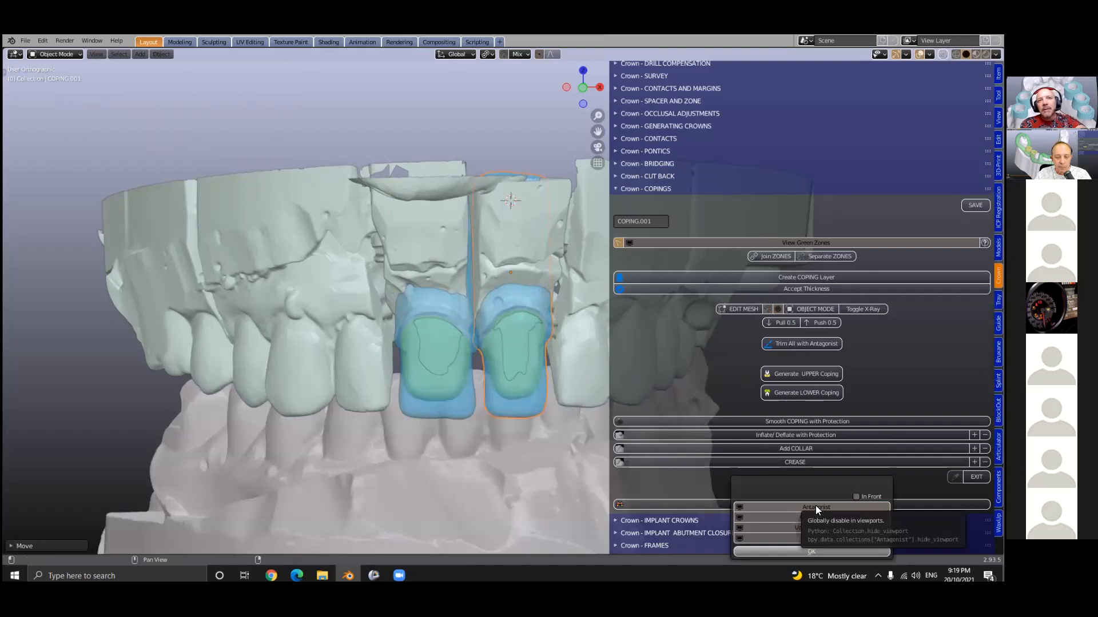
{"action": "left_click", "coordinate": [815, 507]}
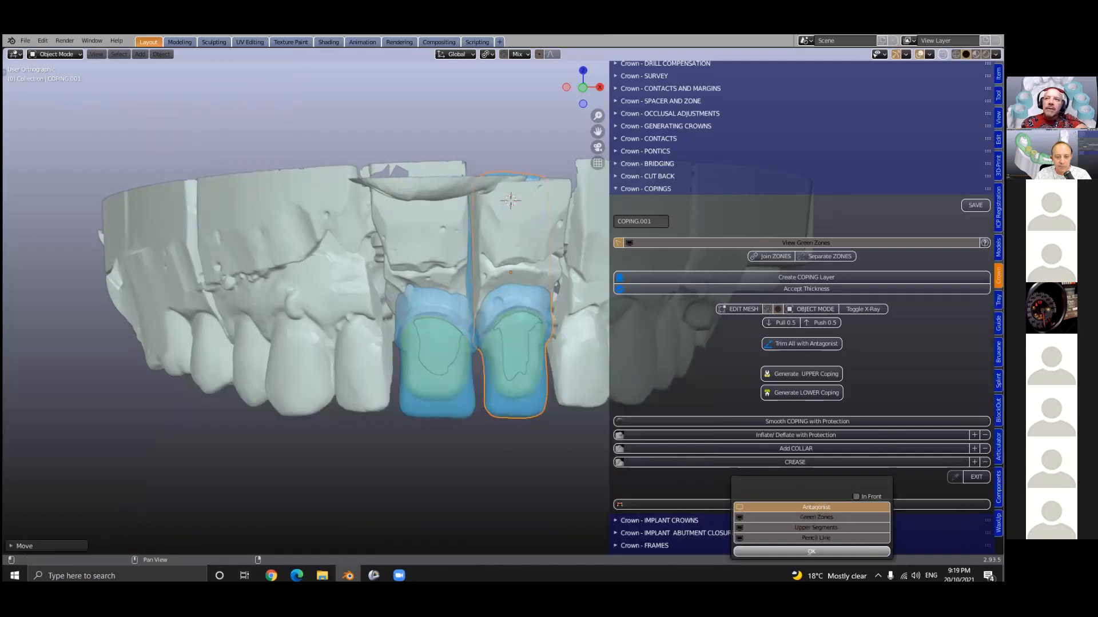
{"action": "left_click", "coordinate": [804, 372]}
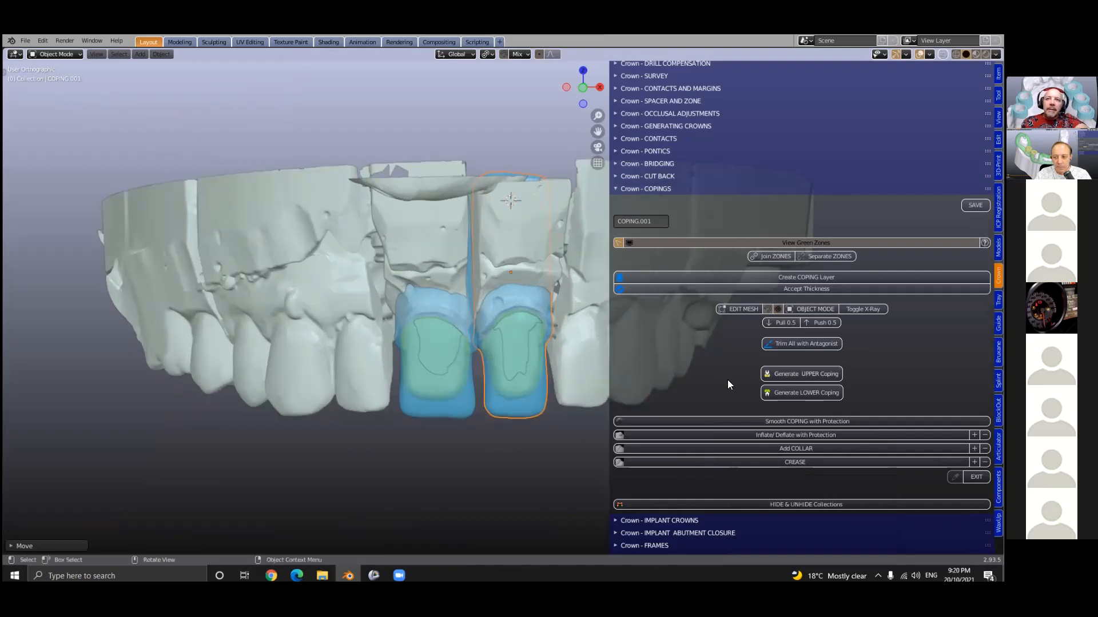
Generate the upper coping from the narrower preparation's blue layer and from the wider preparation's blue layer.
{"action": "left_click", "coordinate": [783, 375]}
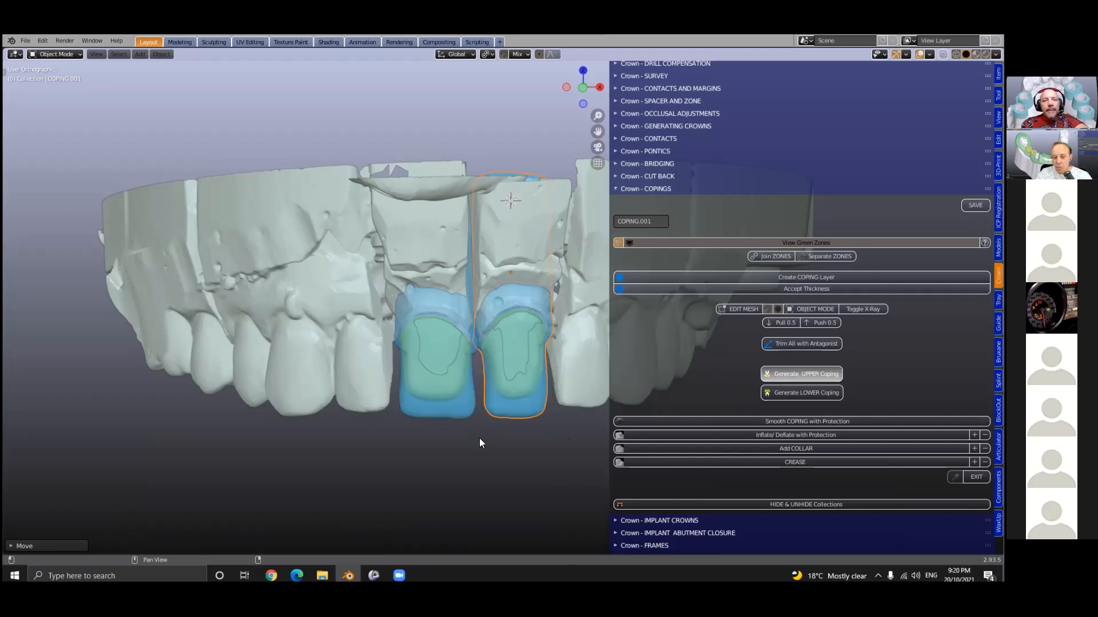
{"action": "left_click", "coordinate": [466, 413]}
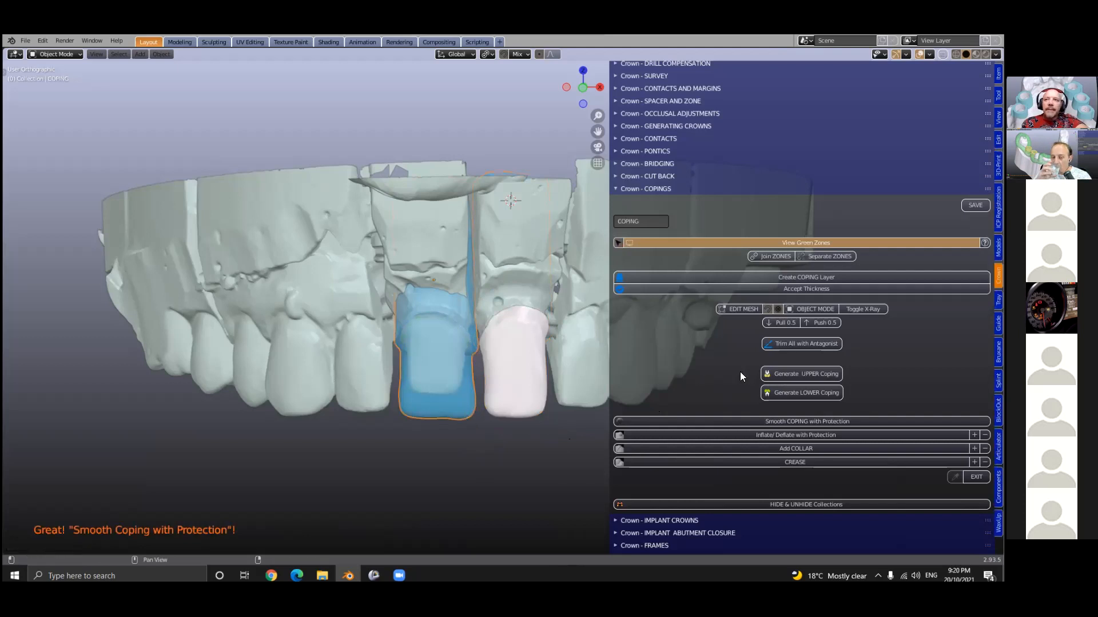
{"action": "left_click", "coordinate": [769, 374]}
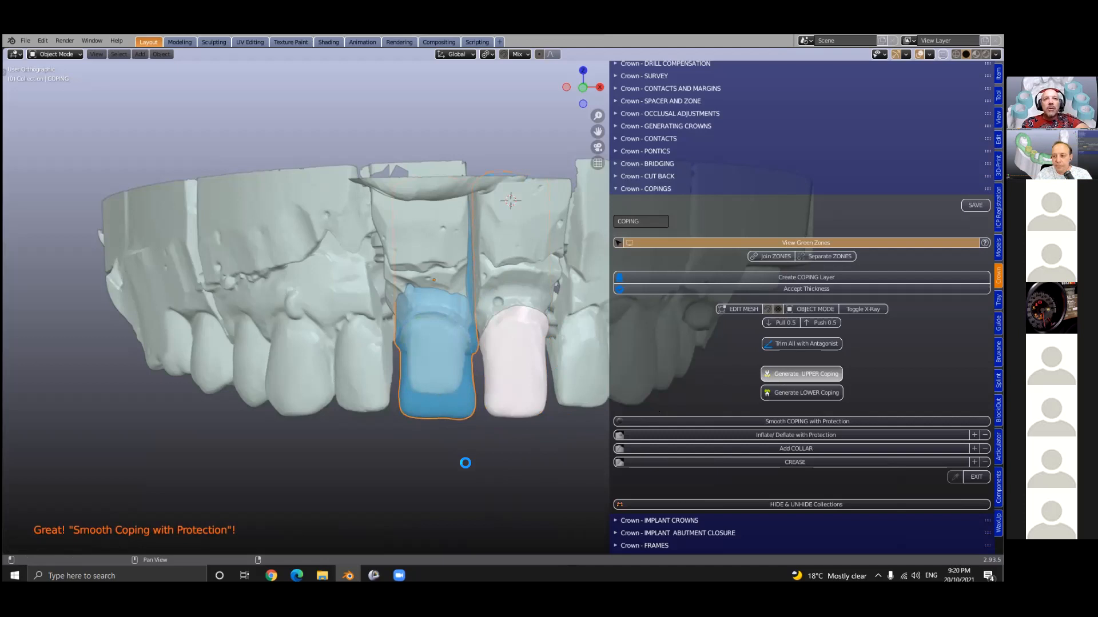
{"action": "middle_click_drag", "start_coordinate": [455, 384], "coordinate": [466, 422]}
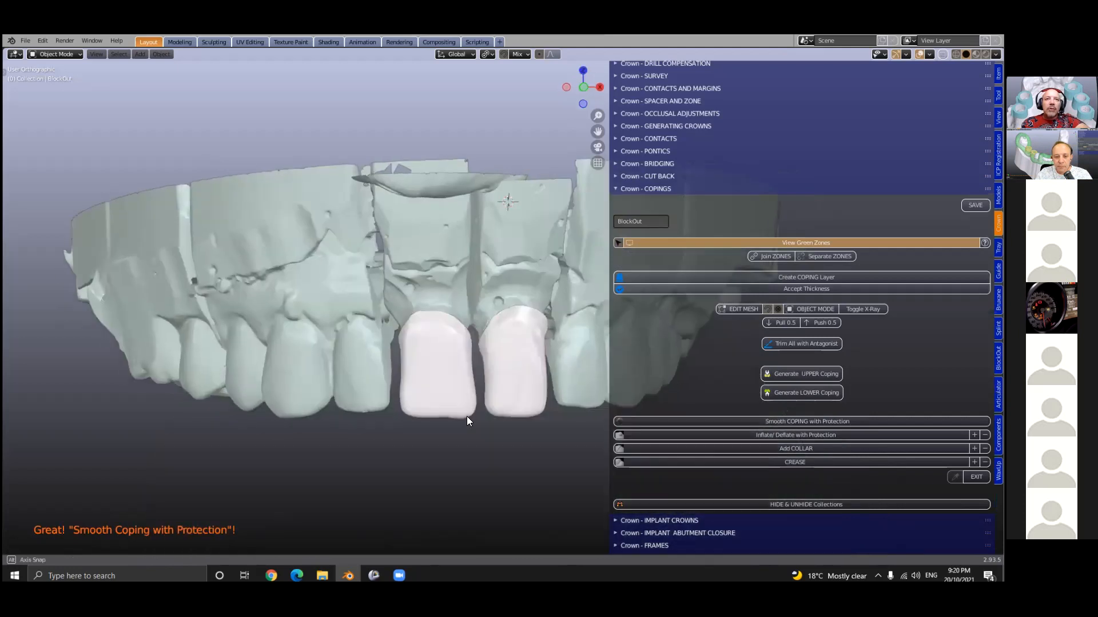
Smooth the wider generated coping along its border with Smooth Coping with Protection, and exit sculpting.
{"action": "left_click", "coordinate": [466, 417]}
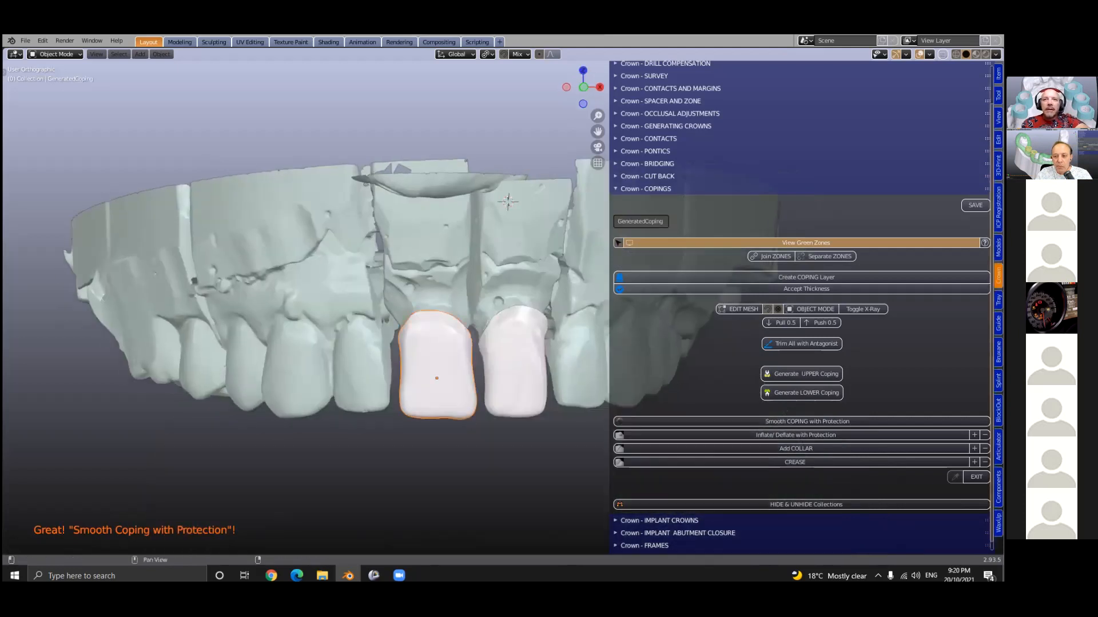
{"action": "scroll", "coordinate": [724, 391], "scroll_direction": "down", "scroll_amount": 1}
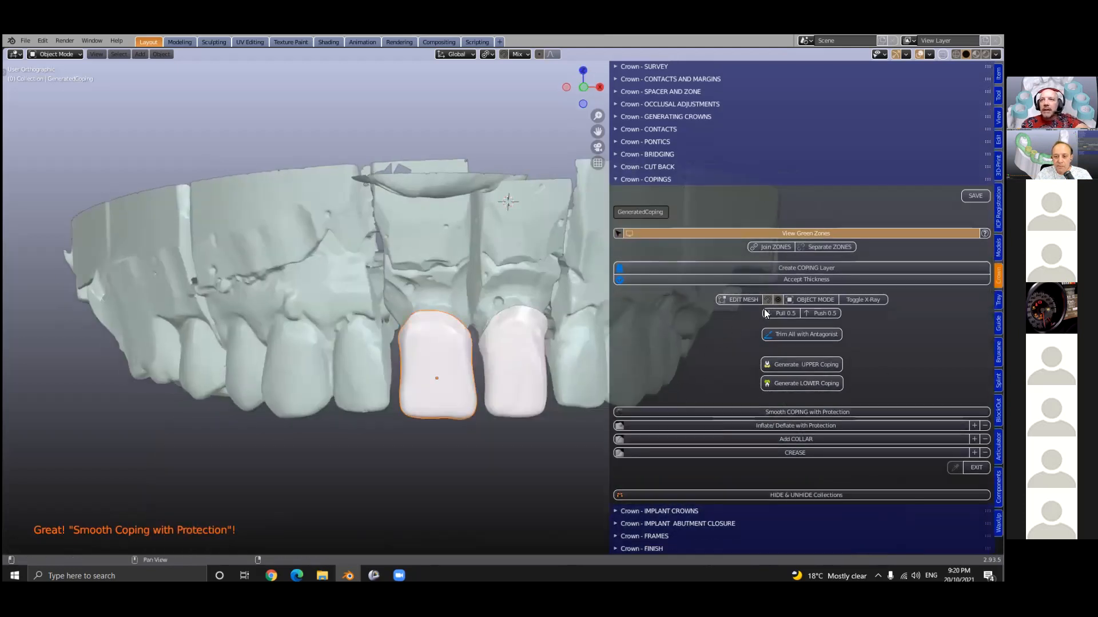
{"action": "left_click", "coordinate": [698, 412]}
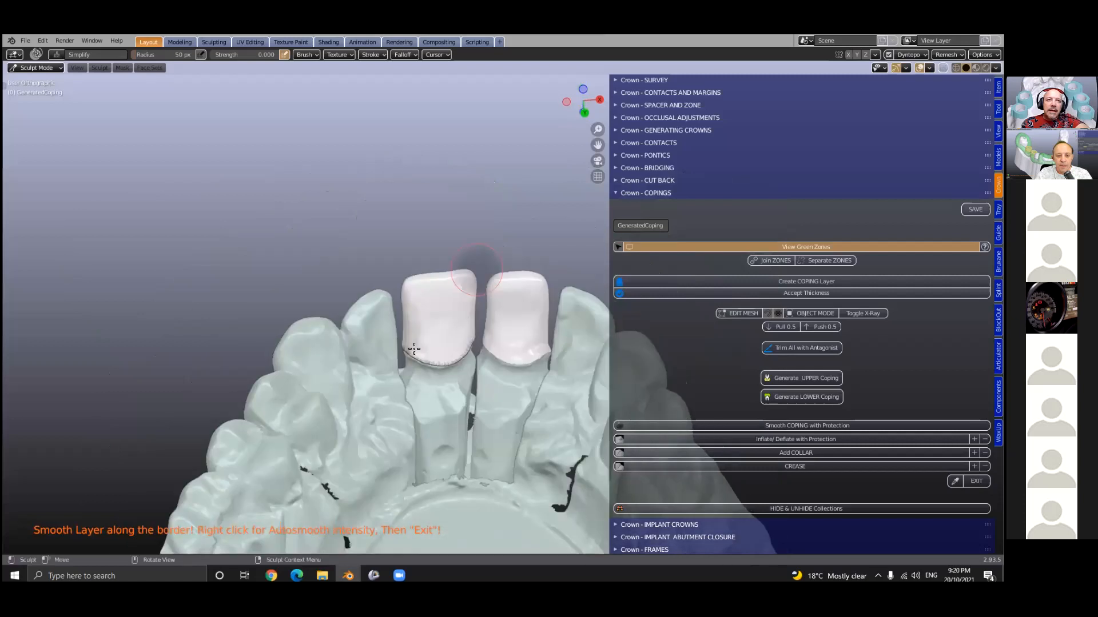
{"action": "mouse_move", "coordinate": [416, 350]}
{"action": "middle_mouse_down"}
{"action": "mouse_move", "coordinate": [442, 356]}
{"action": "mouse_move", "coordinate": [423, 362]}
{"action": "middle_mouse_up"}
{"action": "middle_click_drag", "start_coordinate": [497, 362], "coordinate": [461, 366]}
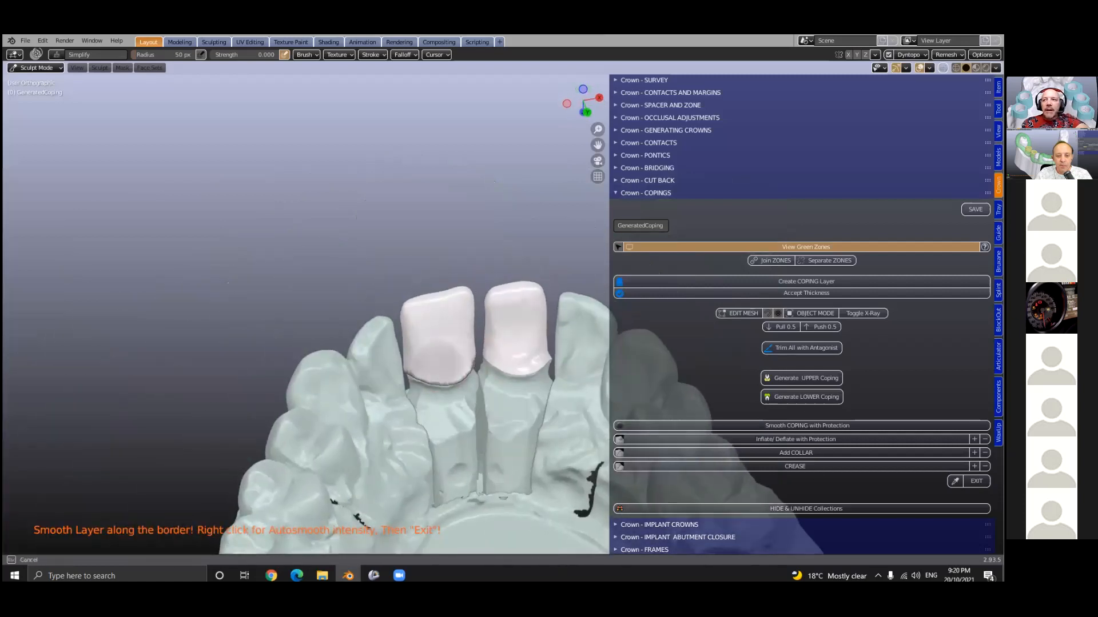
{"action": "left_click", "coordinate": [976, 481]}
Smooth the narrower generated coping along its border with the protected smoothing tool.
{"action": "left_click", "coordinate": [501, 291]}
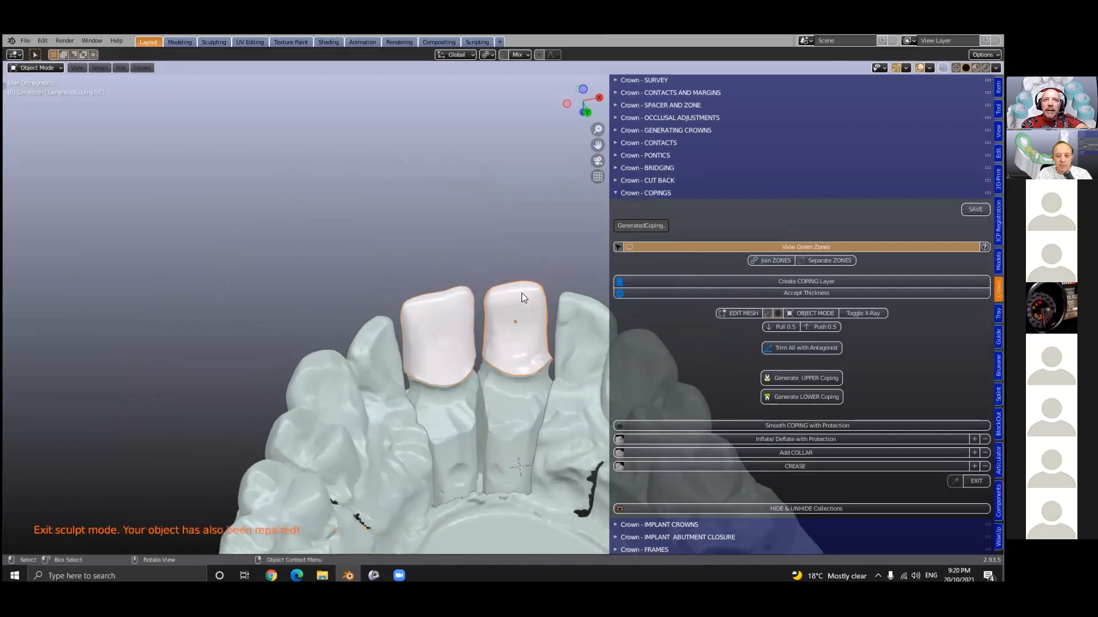
{"action": "left_click", "coordinate": [781, 426]}
{"action": "mouse_move", "coordinate": [502, 336]}
{"action": "middle_mouse_down"}
{"action": "mouse_move", "coordinate": [475, 510]}
{"action": "mouse_move", "coordinate": [546, 320]}
{"action": "middle_mouse_up"}
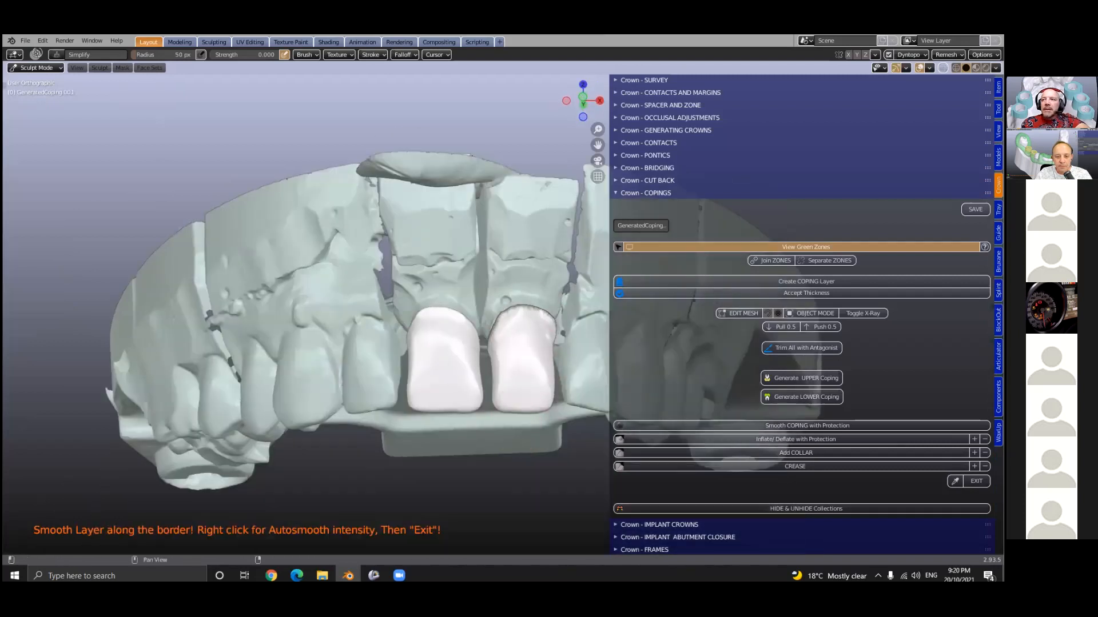
Isolate the two generated copings by hiding everything else, and examine their inner surfaces and margins.
{"action": "left_click", "coordinate": [458, 382], "text": "shift"}
{"action": "left_click", "coordinate": [537, 375], "text": "shift"}
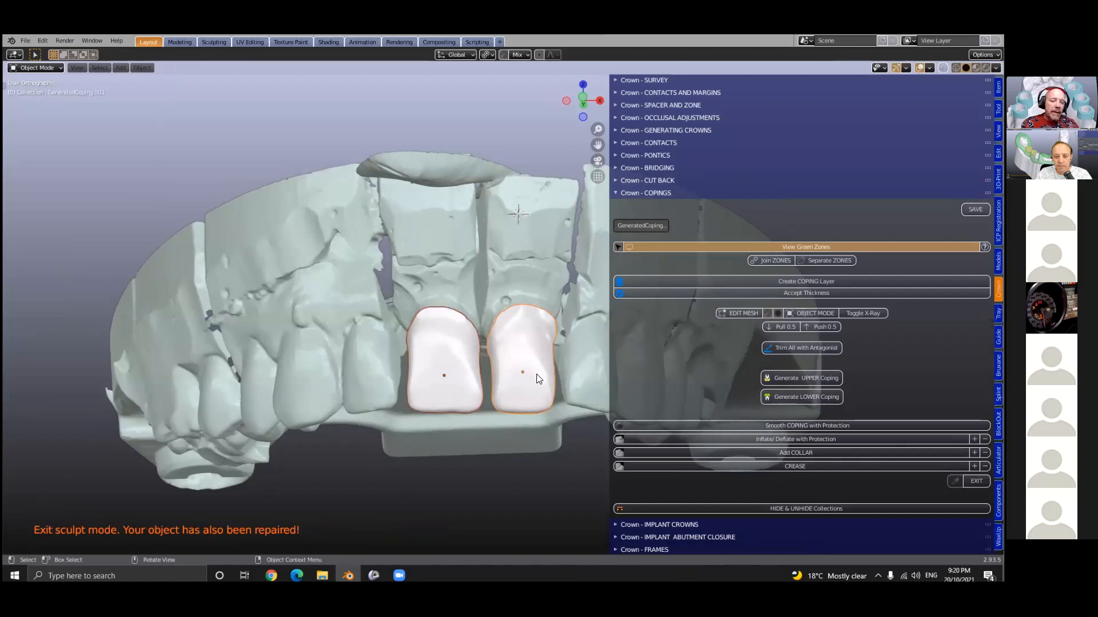
{"action": "key", "text": "shift+h"}
{"action": "middle_click_drag", "start_coordinate": [536, 378], "coordinate": [515, 509]}
{"action": "scroll", "coordinate": [517, 390], "scroll_direction": "up", "scroll_amount": 5}
{"action": "middle_click_drag", "start_coordinate": [516, 394], "coordinate": [398, 383], "text": "shift"}
{"action": "scroll", "coordinate": [400, 382], "scroll_direction": "up", "scroll_amount": 3}
{"action": "middle_click_drag", "start_coordinate": [330, 480], "coordinate": [403, 460]}
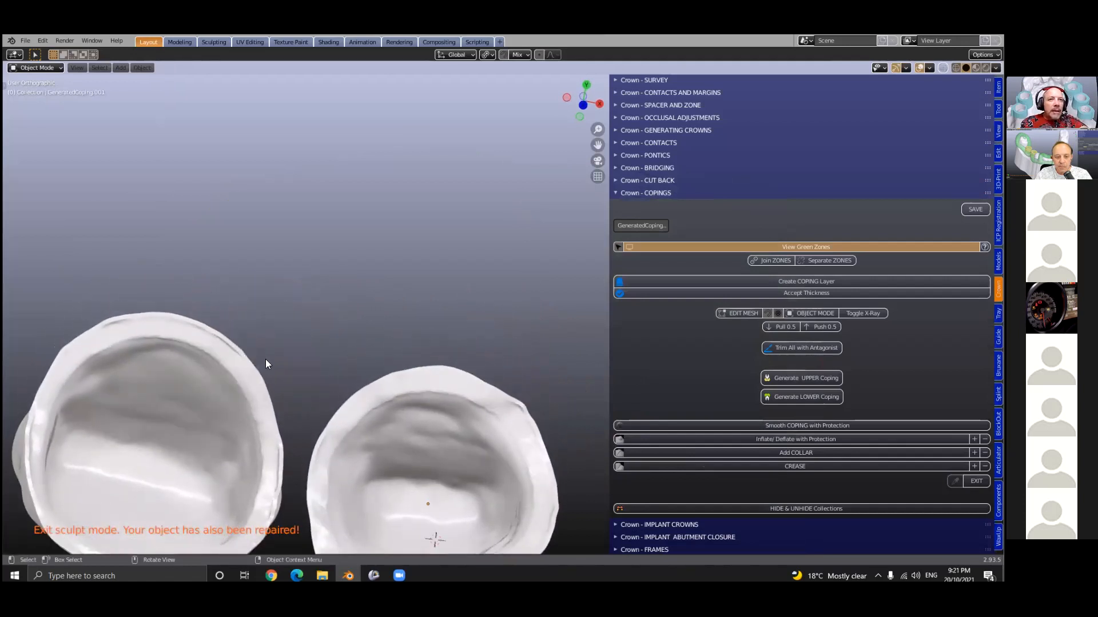
Inspect the narrower coping's mesh along its margin in Edit Mode, and return to Object Mode.
{"action": "scroll", "coordinate": [410, 390], "scroll_direction": "down", "scroll_amount": 1}
{"action": "left_click", "coordinate": [410, 390]}
{"action": "key", "text": "Tab"}
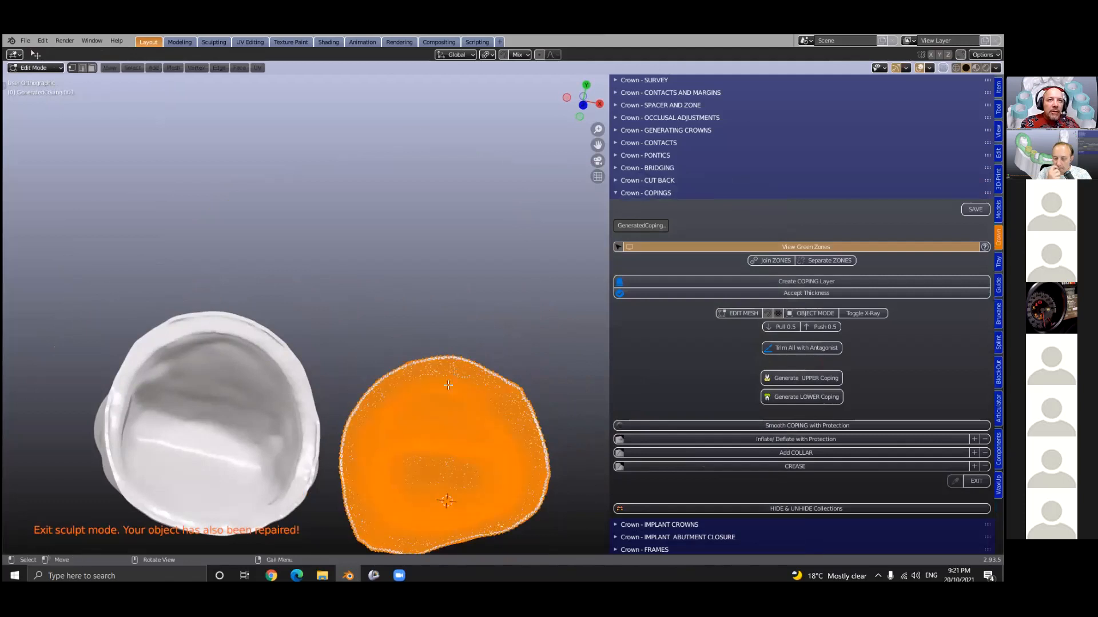
{"action": "scroll", "coordinate": [480, 261], "scroll_direction": "up", "scroll_amount": 1}
{"action": "scroll", "coordinate": [456, 282], "scroll_direction": "up", "scroll_amount": 1}
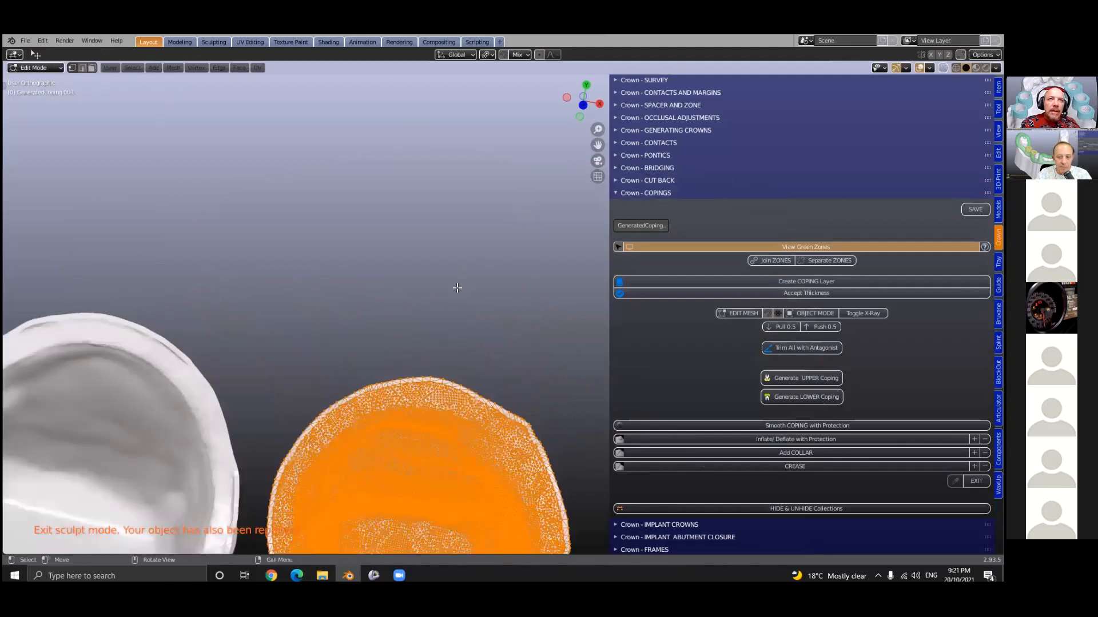
{"action": "scroll", "coordinate": [477, 285], "scroll_direction": "up", "scroll_amount": 1}
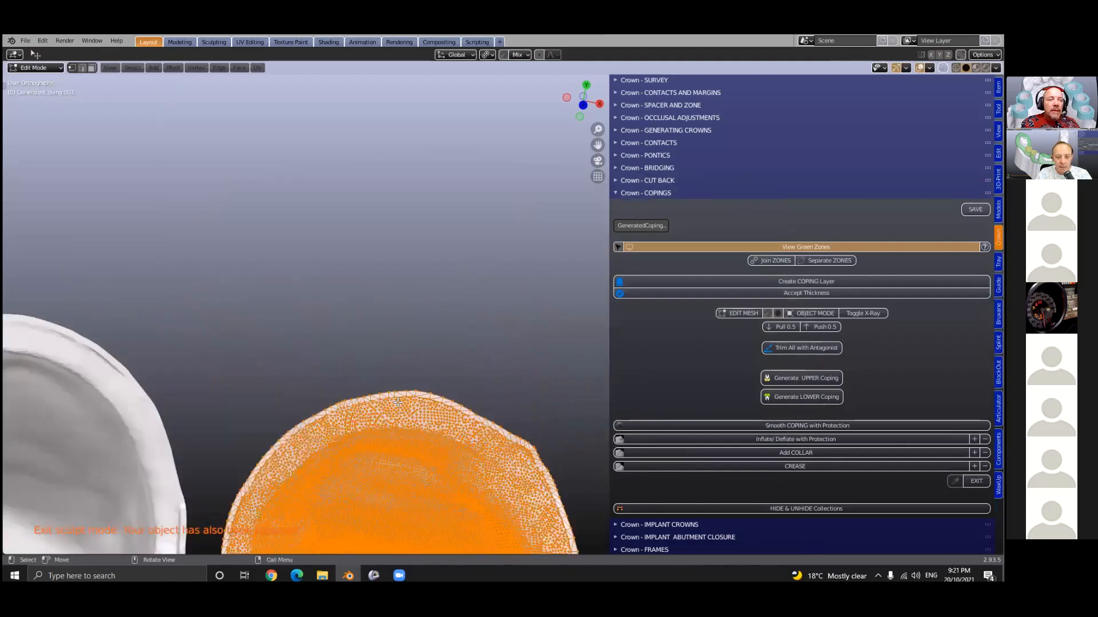
{"action": "scroll", "coordinate": [408, 320], "scroll_direction": "up", "scroll_amount": 1}
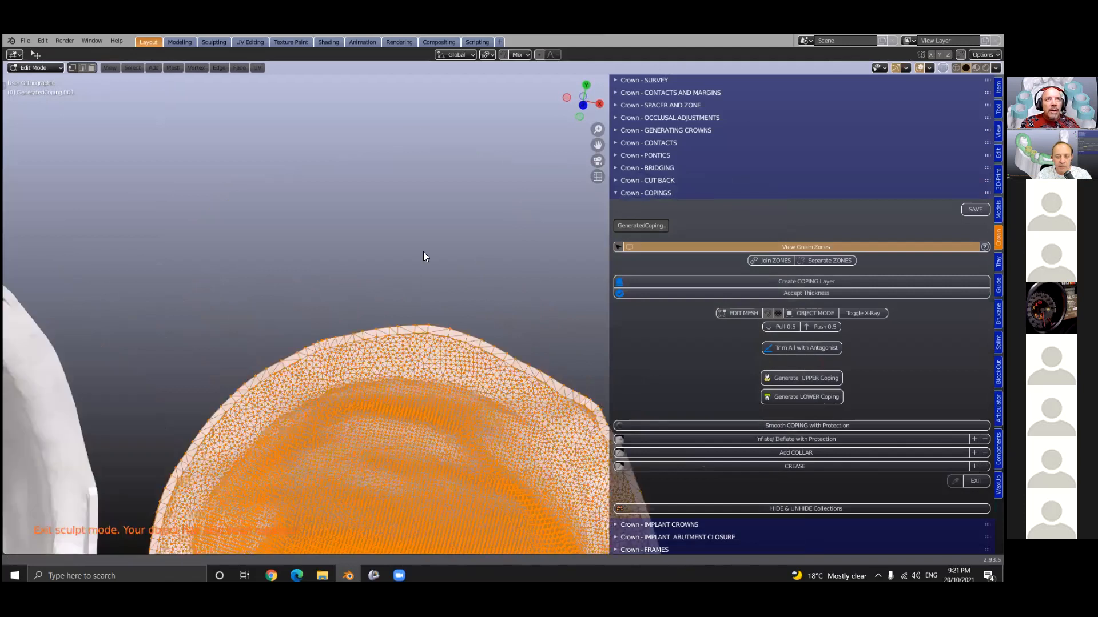
{"action": "scroll", "coordinate": [447, 169], "scroll_direction": "up", "scroll_amount": 1}
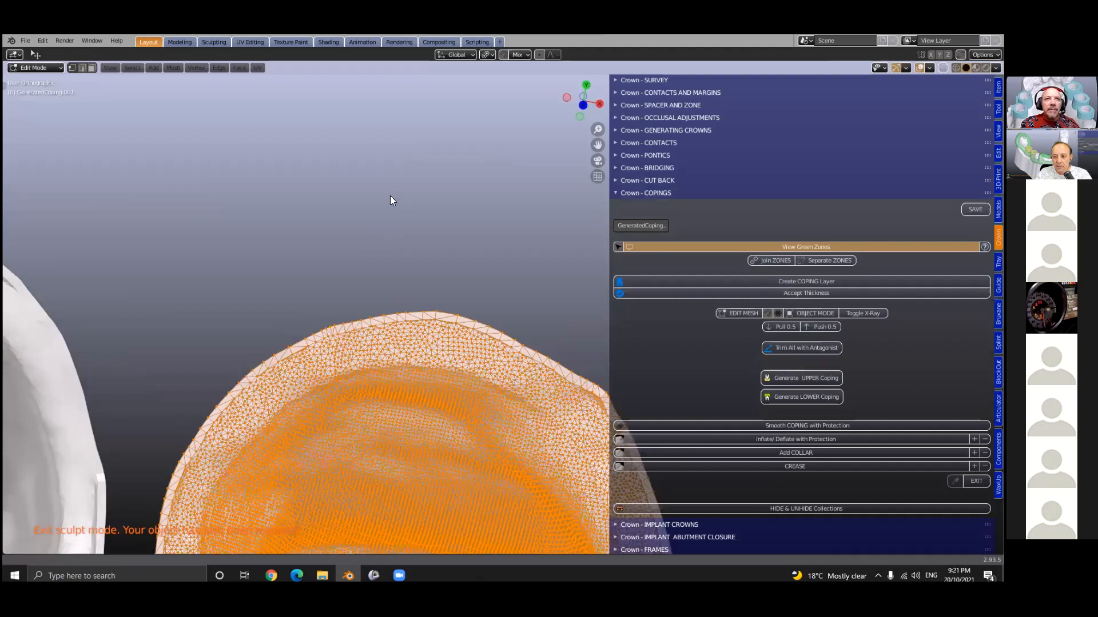
{"action": "key", "text": "Tab"}
Unhide all hidden objects and examine how both copings meet the preparation margins on the model.
{"action": "scroll", "coordinate": [331, 276], "scroll_direction": "down", "scroll_amount": 7}
{"action": "middle_click_drag", "start_coordinate": [332, 276], "coordinate": [462, 410]}
{"action": "key", "text": "alt+h"}
{"action": "scroll", "coordinate": [462, 410], "scroll_direction": "down", "scroll_amount": 4}
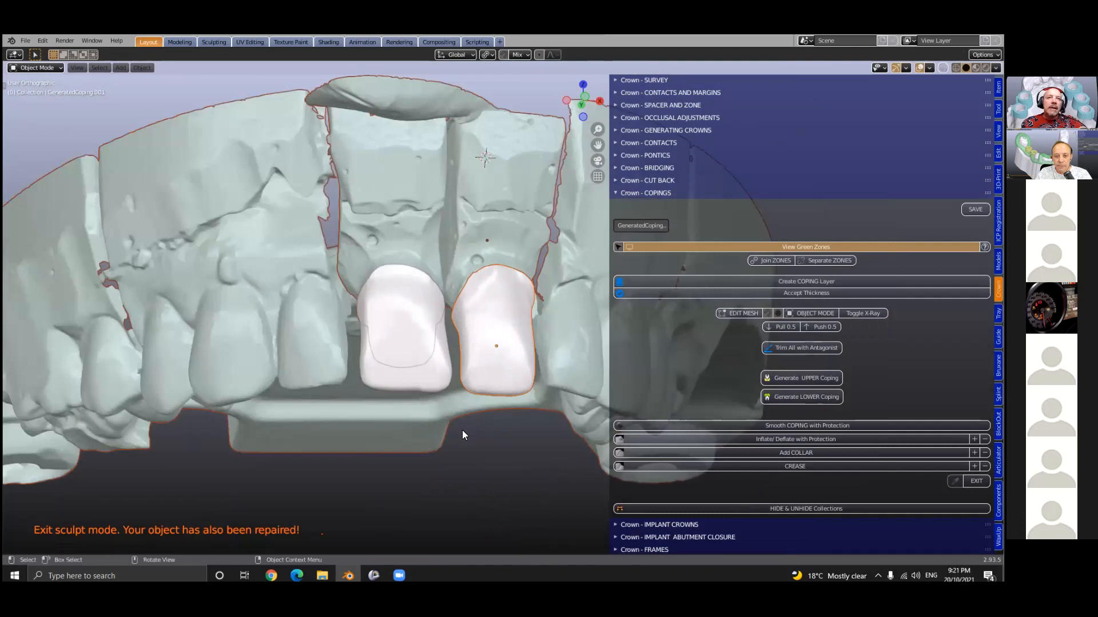
{"action": "middle_click_drag", "start_coordinate": [534, 439], "coordinate": [396, 454]}
{"action": "scroll", "coordinate": [396, 453], "scroll_direction": "up", "scroll_amount": 3}
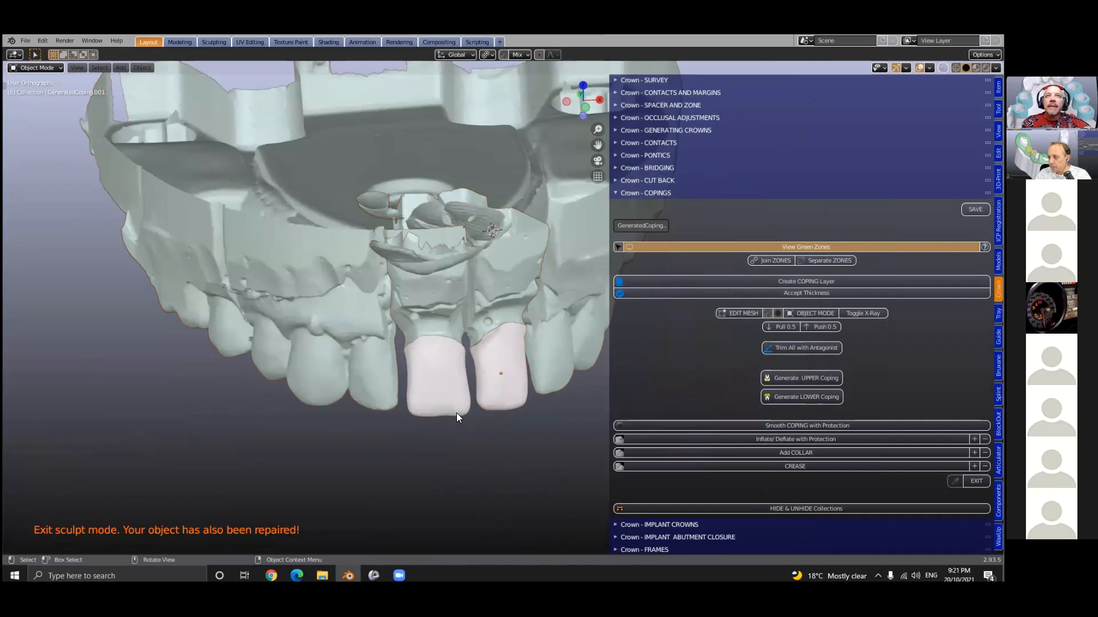
{"action": "scroll", "coordinate": [456, 413], "scroll_direction": "up", "scroll_amount": 2}
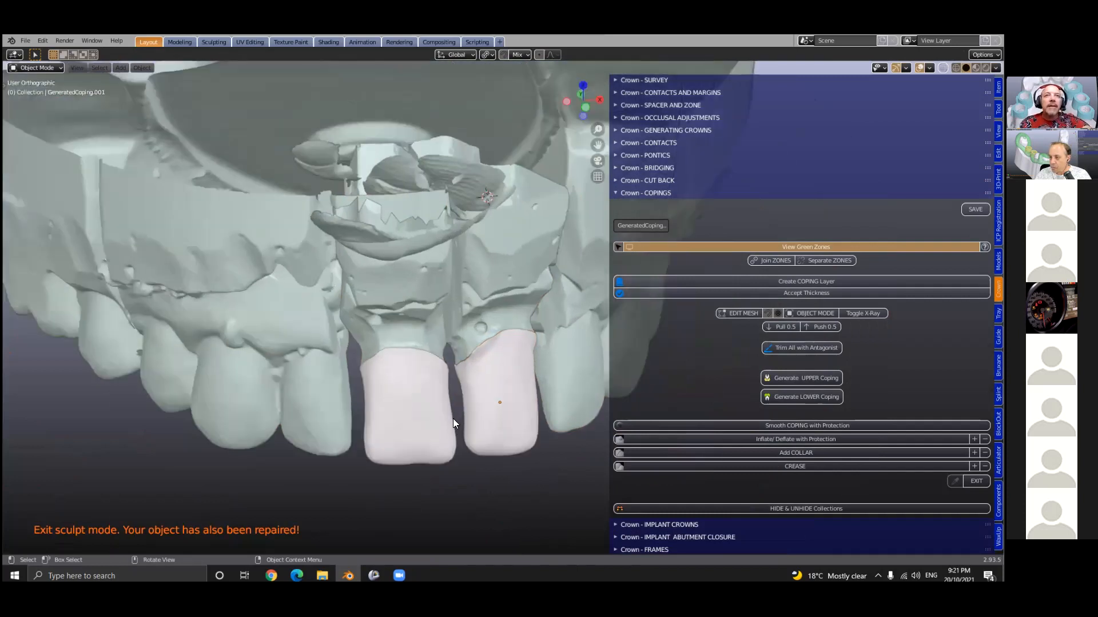
{"action": "mouse_move", "coordinate": [450, 411]}
{"action": "middle_mouse_down"}
{"action": "mouse_move", "coordinate": [453, 360]}
{"action": "mouse_move", "coordinate": [485, 396]}
{"action": "mouse_move", "coordinate": [458, 400]}
{"action": "middle_mouse_up"}
{"action": "scroll", "coordinate": [457, 396], "scroll_direction": "up", "scroll_amount": 6}
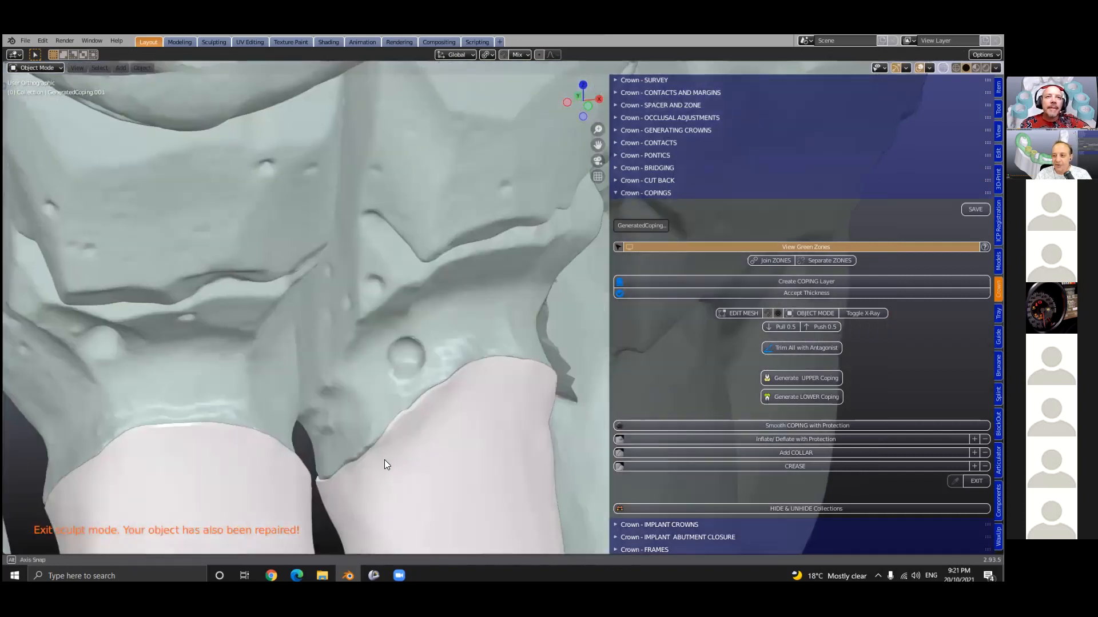
Inspect the margins and overall fit of the two generated copings on the upper front teeth.
{"action": "middle_click_drag", "start_coordinate": [386, 442], "coordinate": [437, 397]}
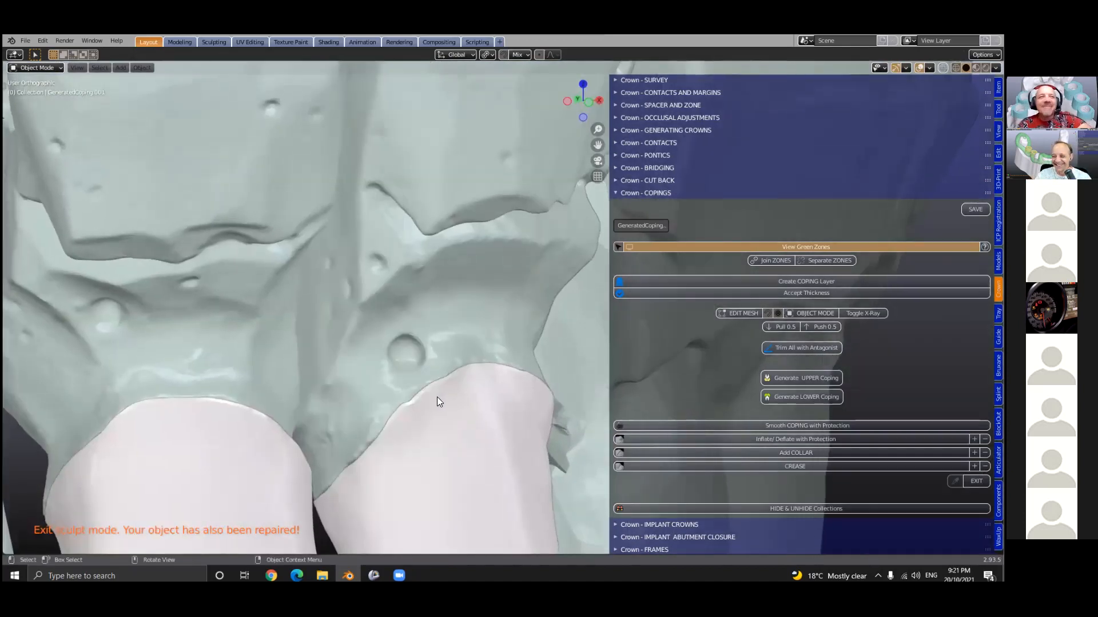
{"action": "middle_click_drag", "start_coordinate": [461, 448], "coordinate": [456, 393]}
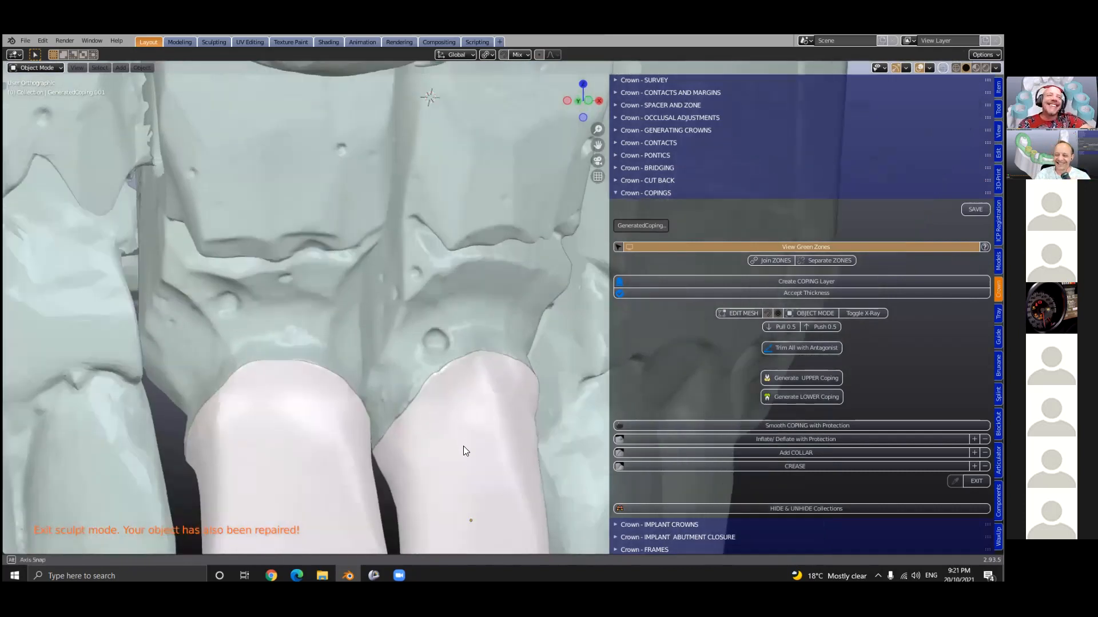
{"action": "middle_click_drag", "start_coordinate": [463, 448], "coordinate": [471, 404]}
{"action": "middle_click_drag", "start_coordinate": [453, 310], "coordinate": [636, 549]}
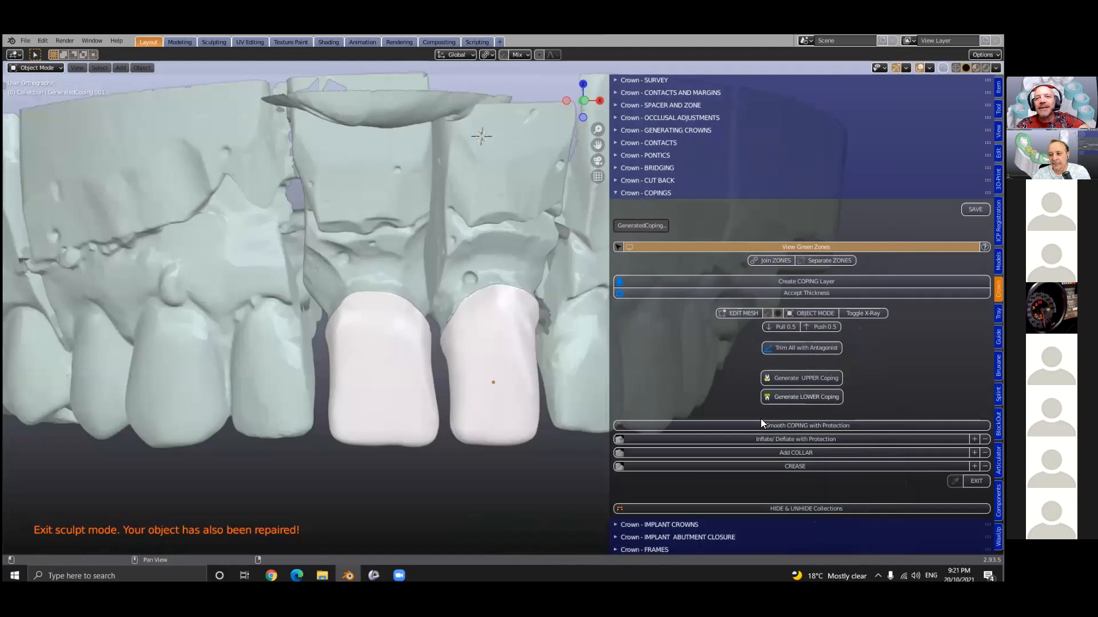
{"action": "scroll", "coordinate": [478, 400], "scroll_direction": "down", "scroll_amount": 2}
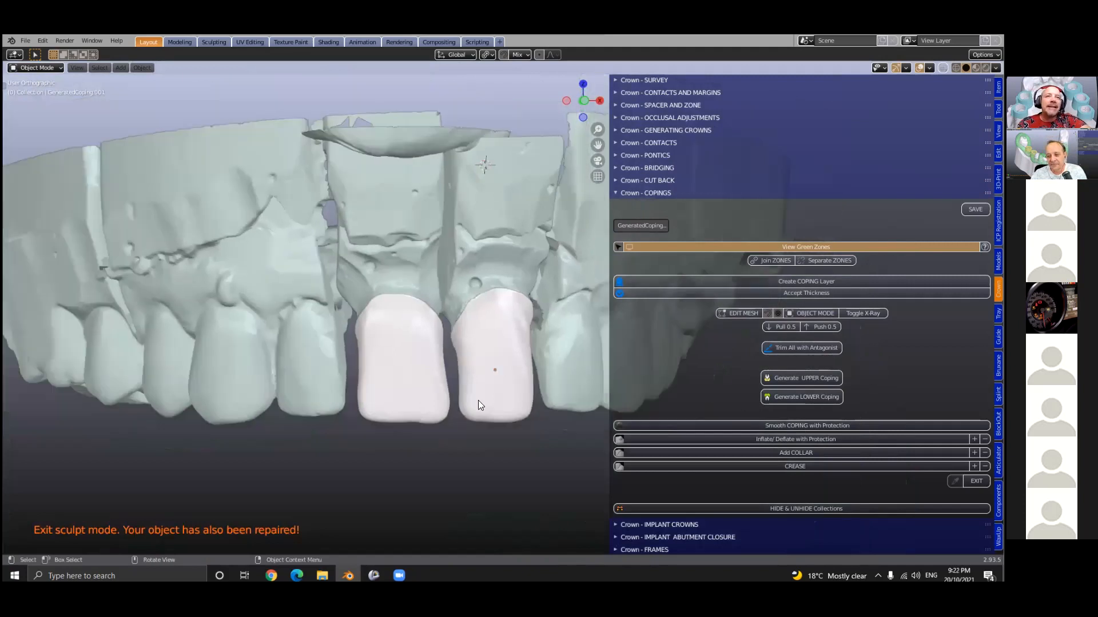
{"action": "left_click", "coordinate": [26, 40]}
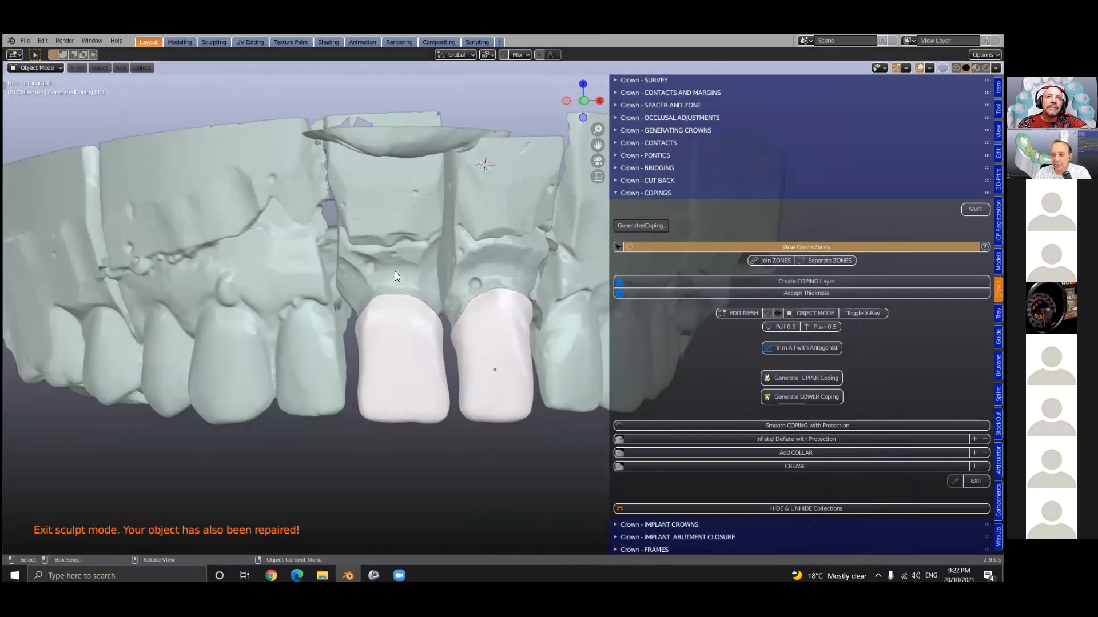
Delete the generated coping to the right of the other one on the upper front teeth.
{"action": "middle_click_drag", "start_coordinate": [495, 392], "coordinate": [483, 373]}
{"action": "left_click", "coordinate": [479, 401]}
{"action": "scroll", "coordinate": [486, 402], "scroll_direction": "down", "scroll_amount": 1}
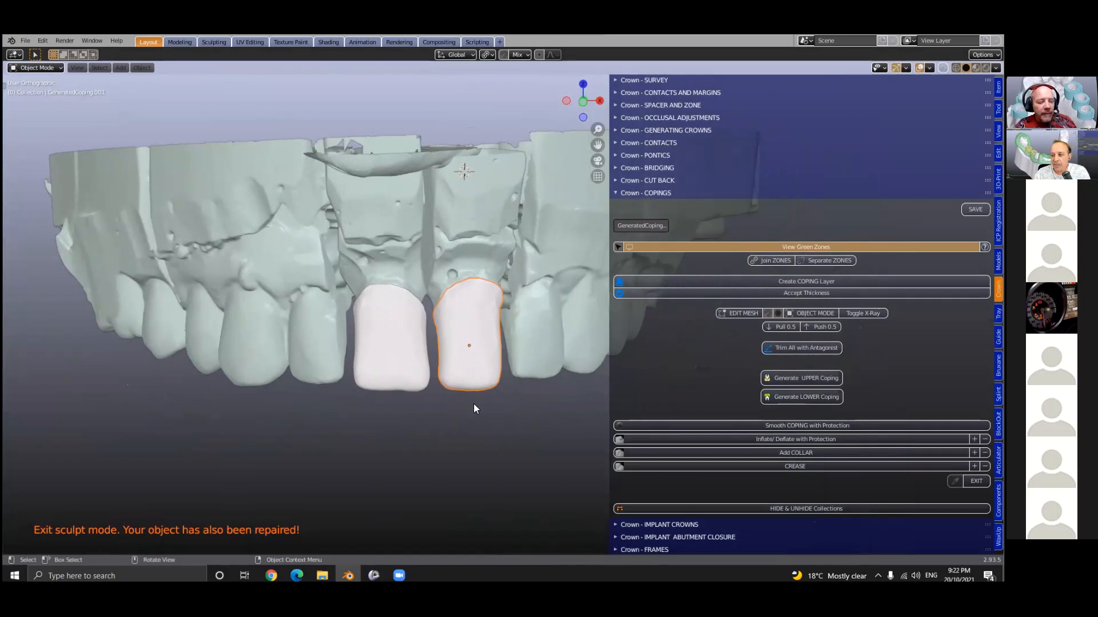
{"action": "key", "text": "x"}
{"action": "left_click", "coordinate": [454, 403]}
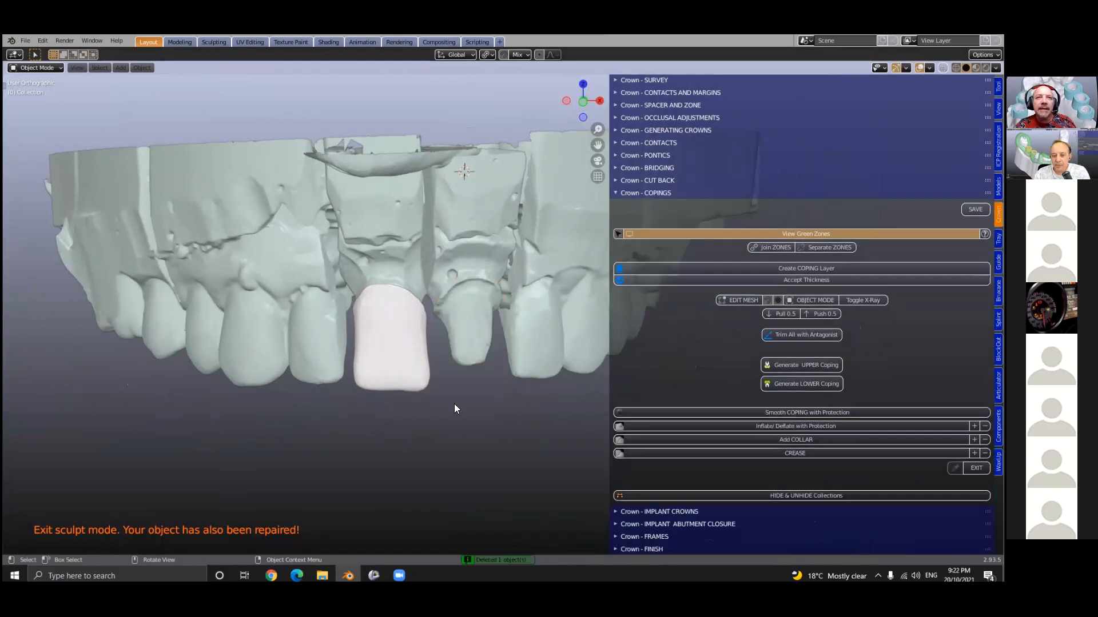
Display the green zones and select the one covering the exposed prepared tooth, with the model shown in a wider view.
{"action": "left_click", "coordinate": [762, 234]}
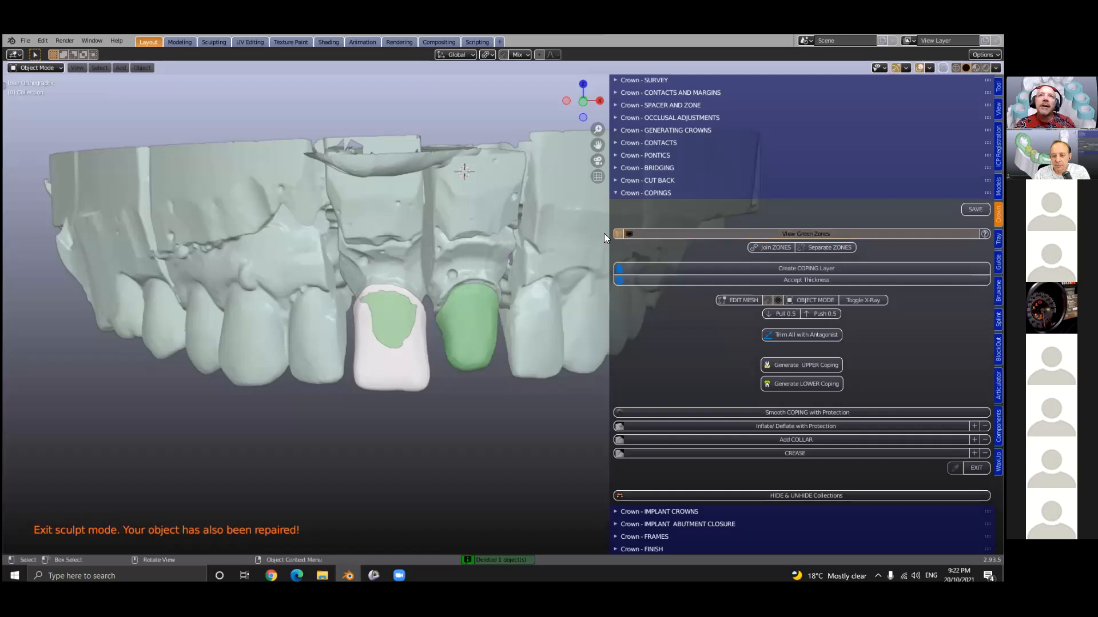
{"action": "left_click", "coordinate": [476, 355]}
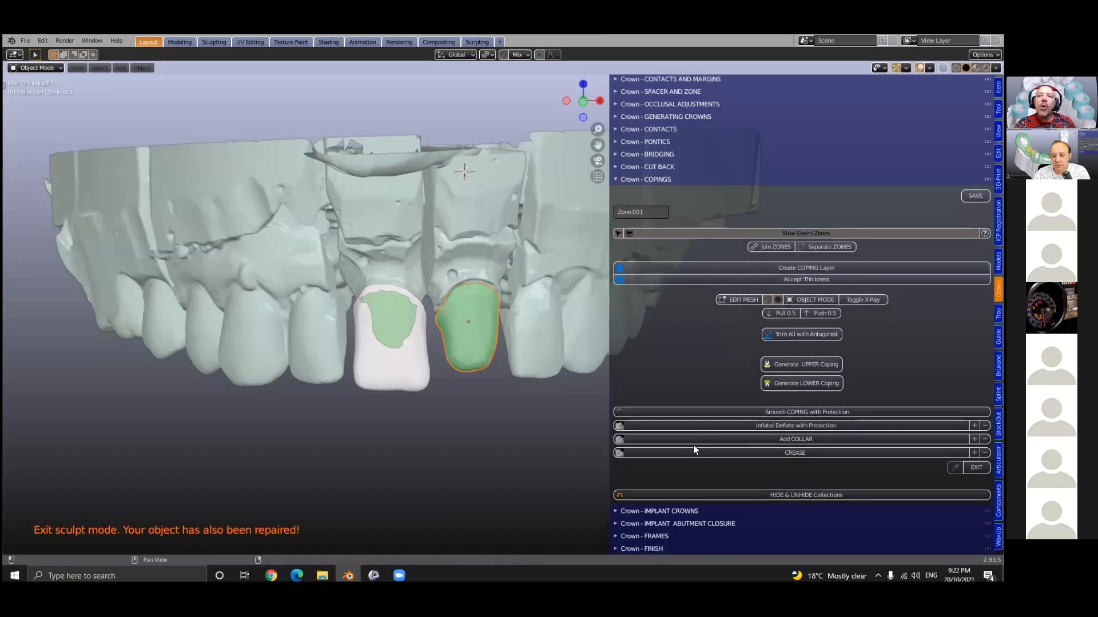
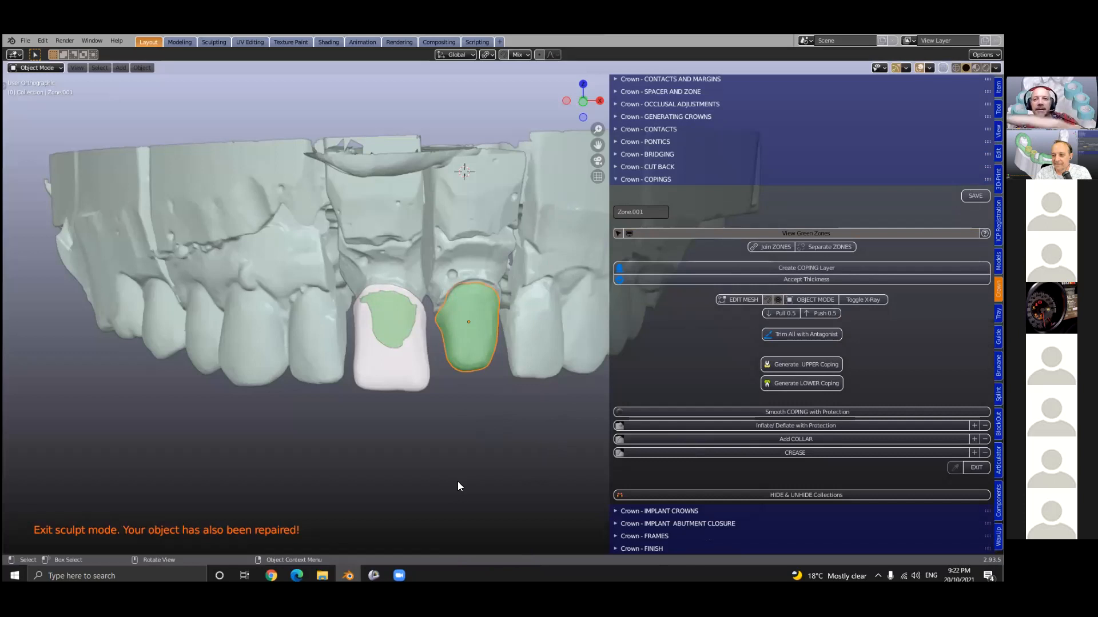
{"action": "middle_click_drag", "start_coordinate": [441, 433], "coordinate": [609, 363]}
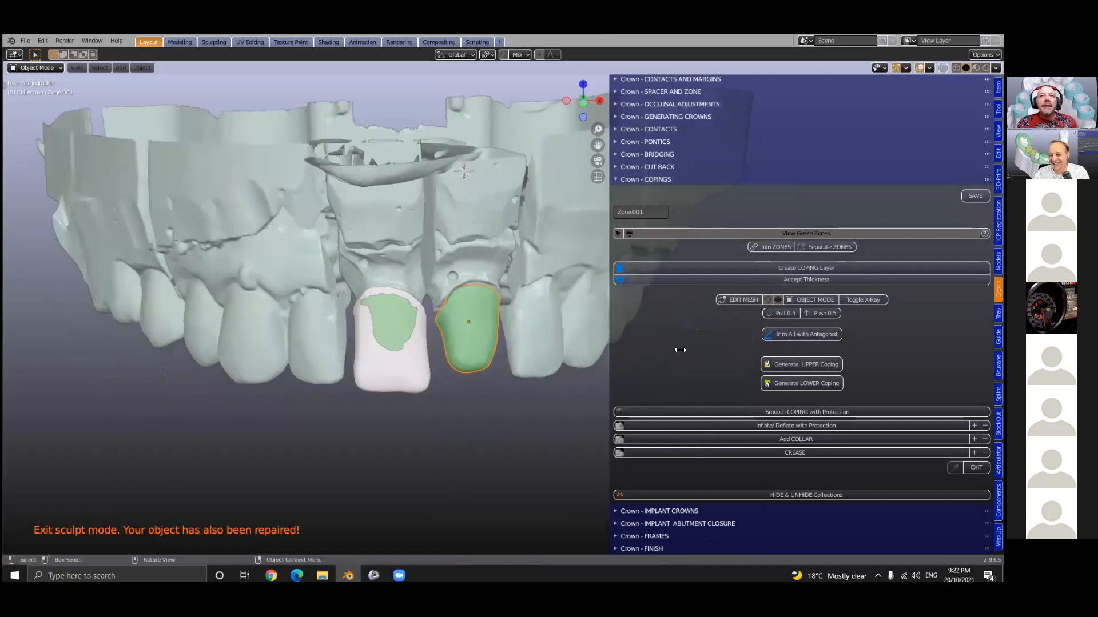
{"action": "left_click_drag", "start_coordinate": [609, 362], "coordinate": [681, 363]}
{"action": "left_click", "coordinate": [25, 41]}
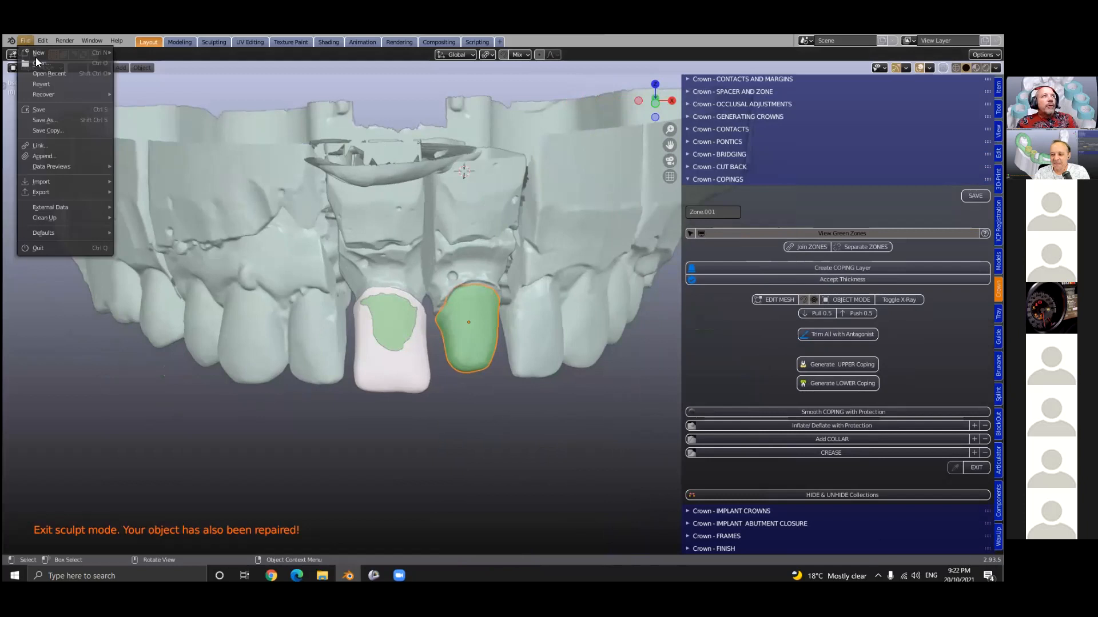
{"action": "left_click", "coordinate": [40, 64]}
{"action": "left_click", "coordinate": [516, 318]}
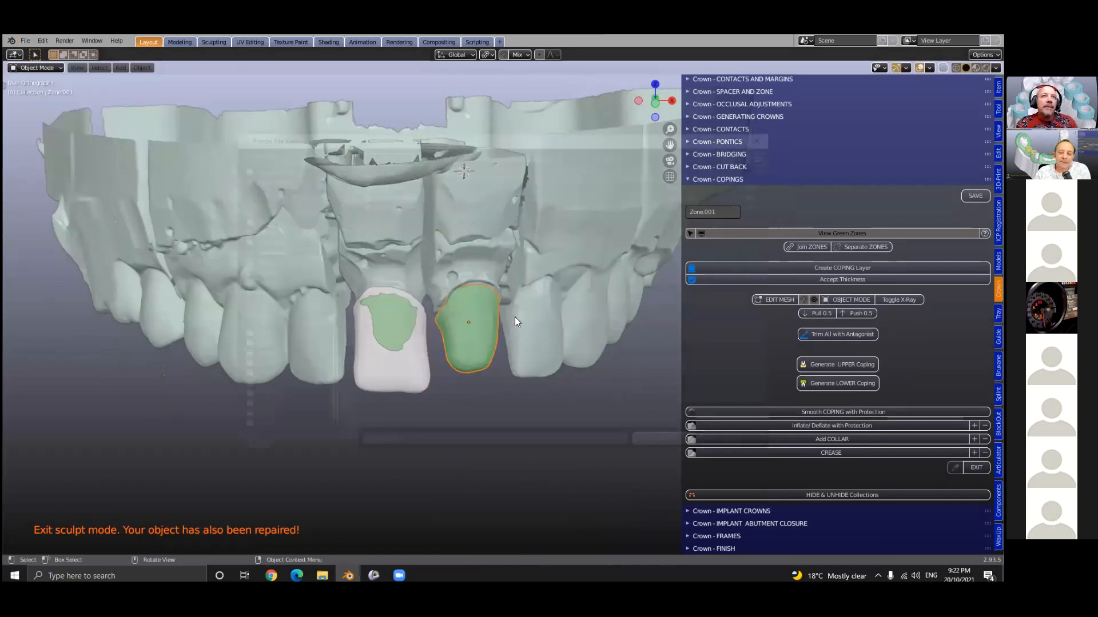
{"action": "left_click", "coordinate": [769, 135]}
Create a new General file without saving the changes to Coping.blend.
{"action": "left_click", "coordinate": [26, 41]}
{"action": "mouse_move", "coordinate": [51, 52]}
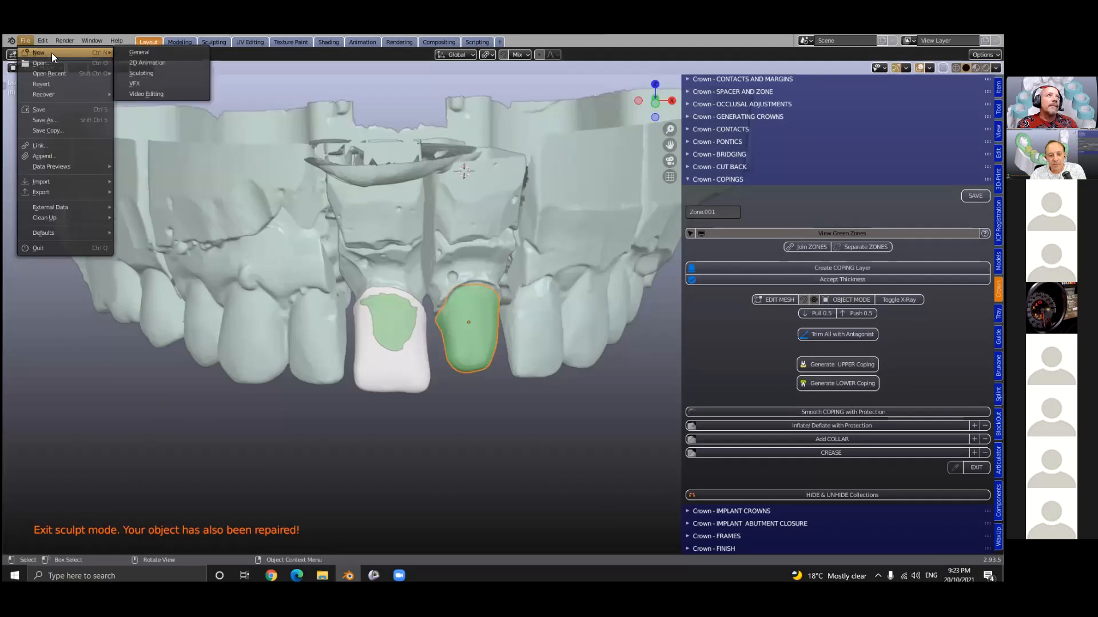
{"action": "left_click", "coordinate": [120, 54]}
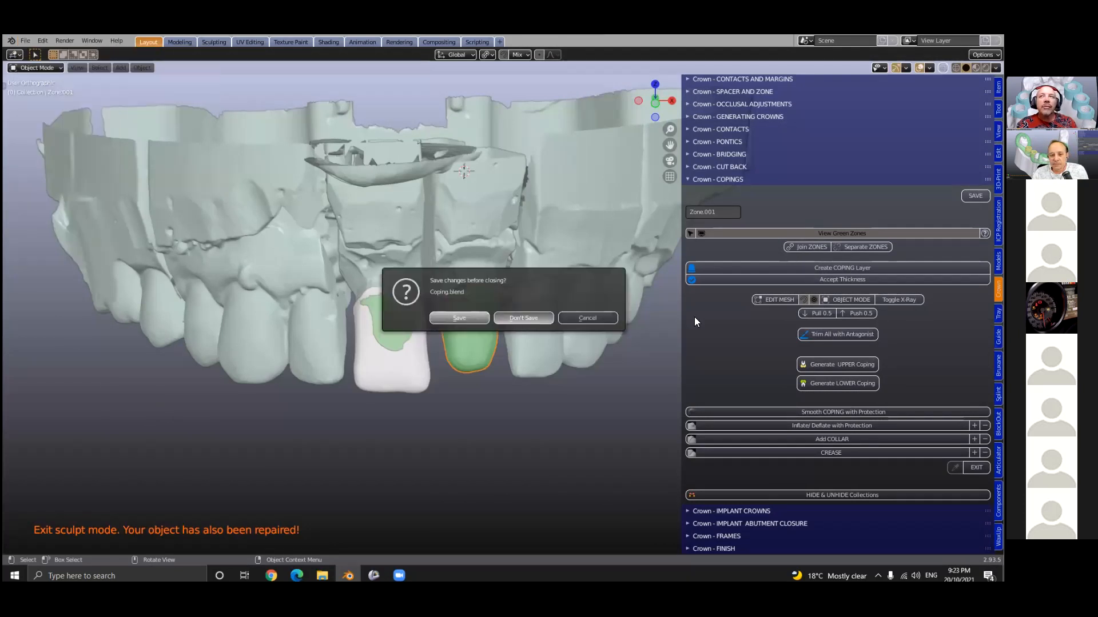
{"action": "left_click", "coordinate": [523, 318]}
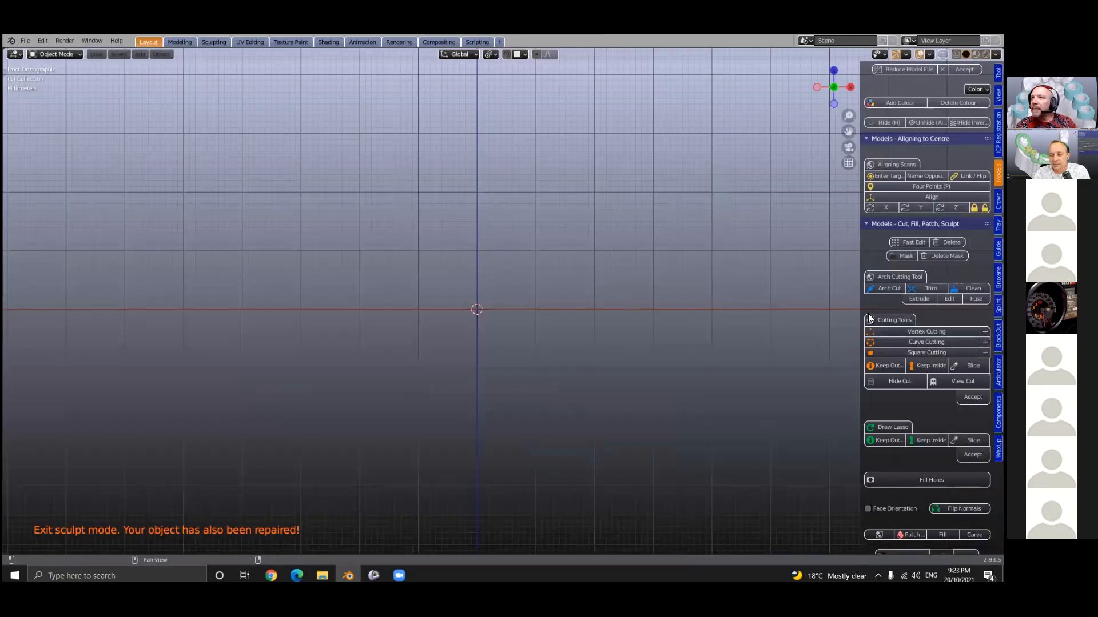
Open the components library in a widened sidebar and set it to DENTAURUM - Abutments, TIOLOGIC - Twinfit.
{"action": "left_click_drag", "start_coordinate": [860, 298], "coordinate": [719, 326]}
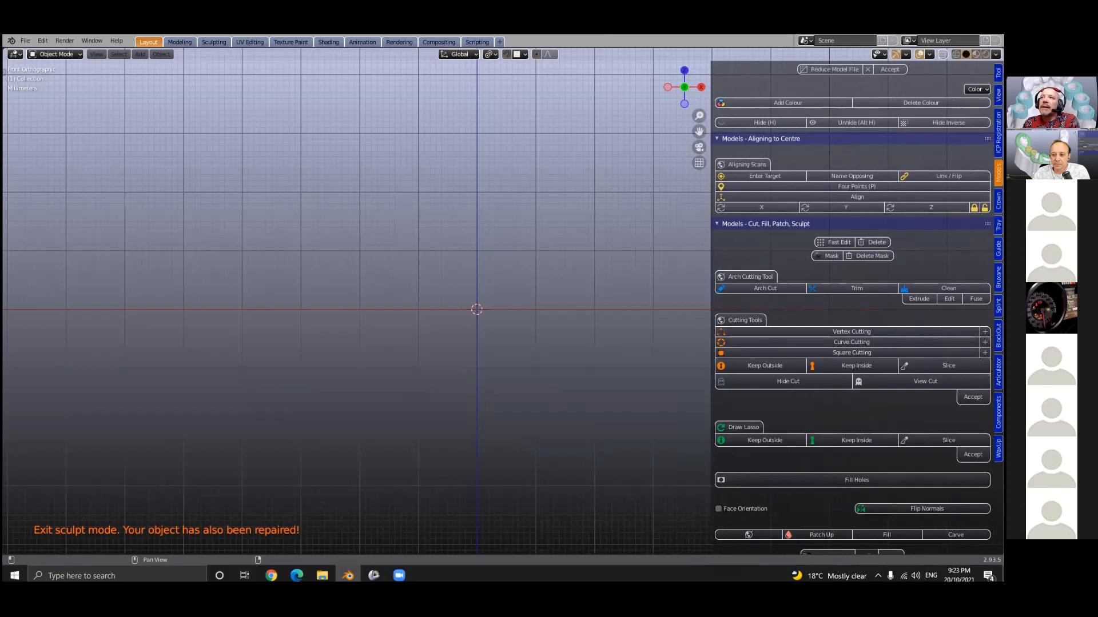
{"action": "left_click", "coordinate": [998, 411]}
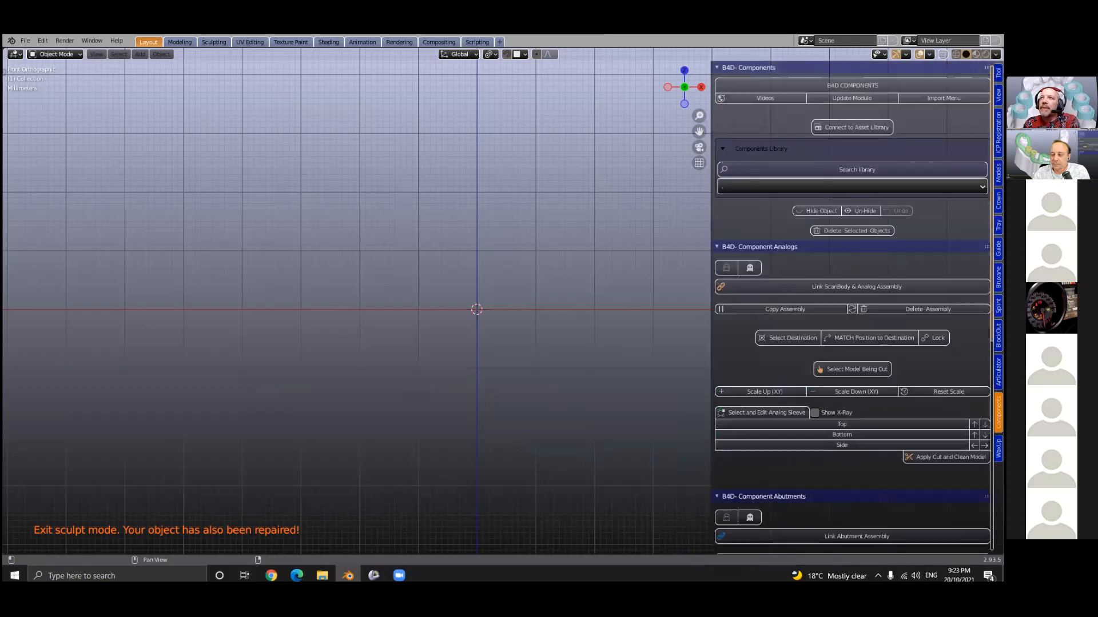
{"action": "left_click", "coordinate": [806, 188]}
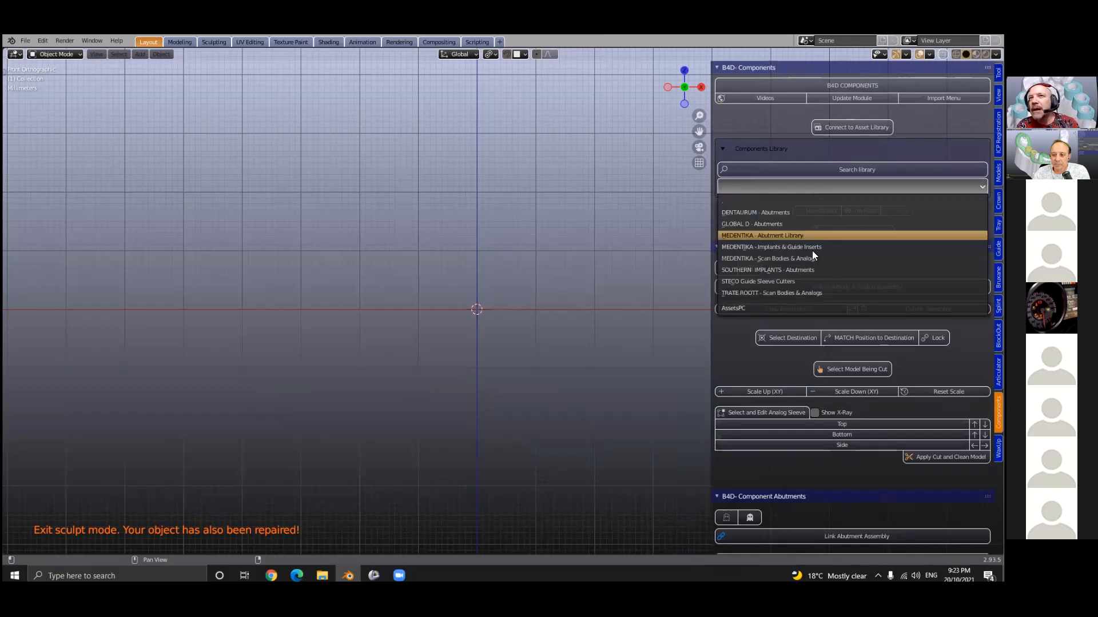
{"action": "left_click", "coordinate": [804, 214]}
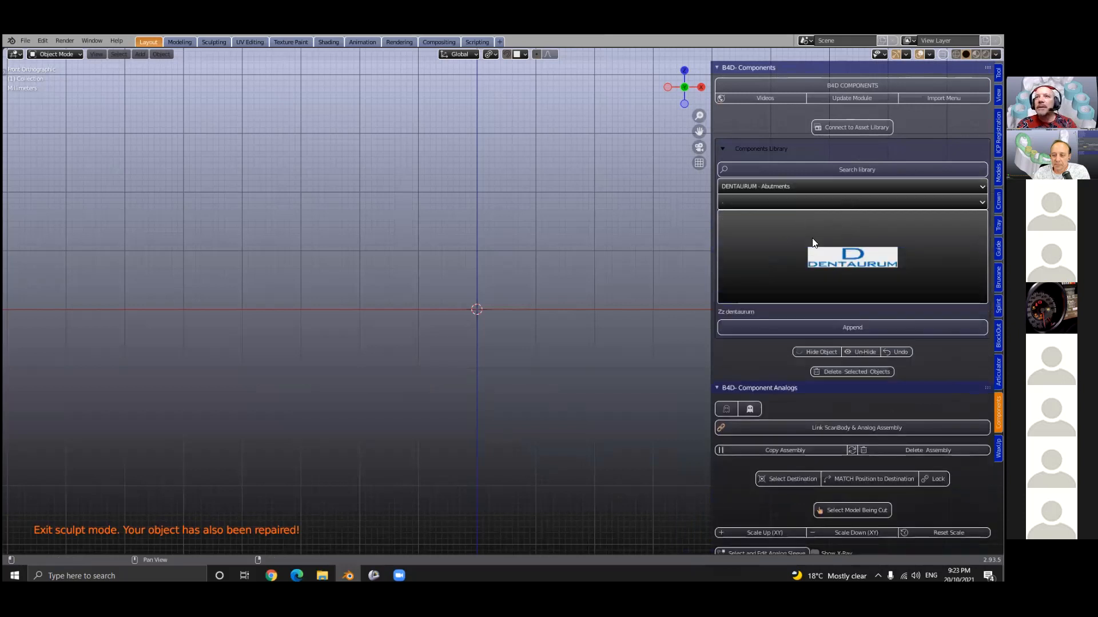
{"action": "left_click", "coordinate": [812, 202]}
{"action": "left_click", "coordinate": [827, 235]}
Preview the Titan TF abutments and switch the component category to 4 Base.
{"action": "left_click", "coordinate": [826, 218]}
{"action": "left_click", "coordinate": [811, 252]}
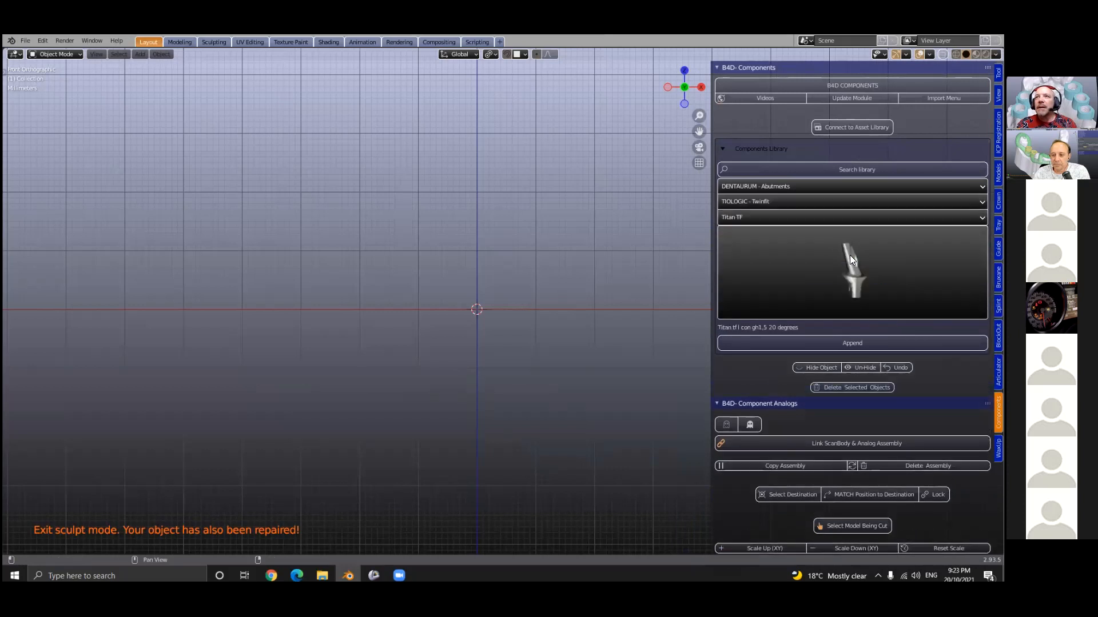
{"action": "left_click", "coordinate": [850, 255]}
{"action": "left_click", "coordinate": [827, 218]}
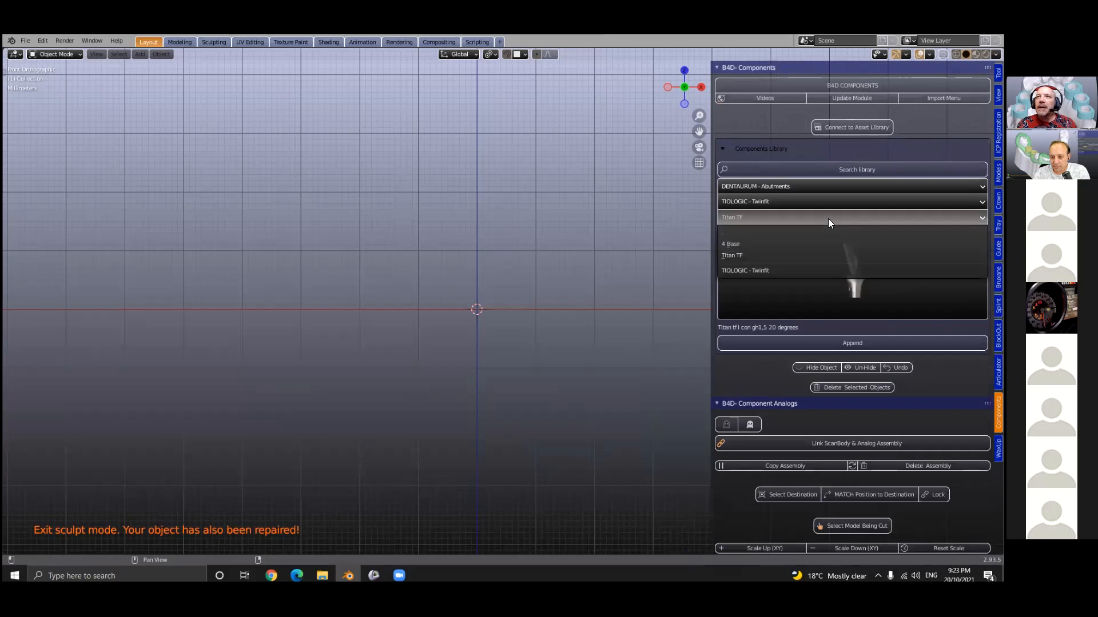
{"action": "left_click", "coordinate": [809, 244]}
Append the 4base tf l con gh3.2 30 degrees abutment to the scene.
{"action": "left_click", "coordinate": [829, 255]}
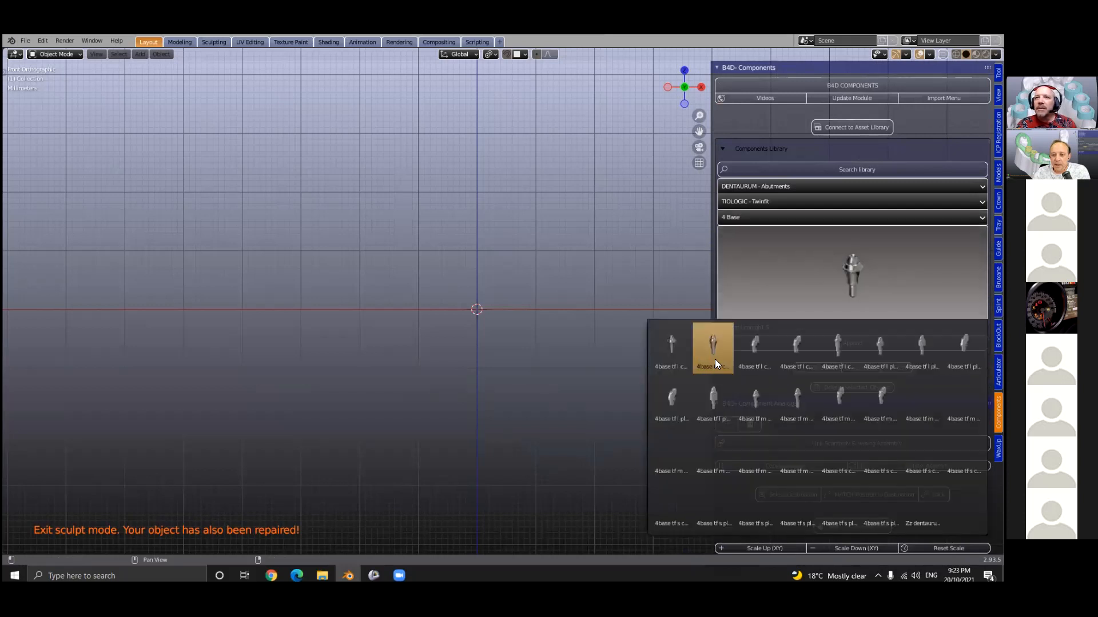
{"action": "left_click", "coordinate": [787, 342]}
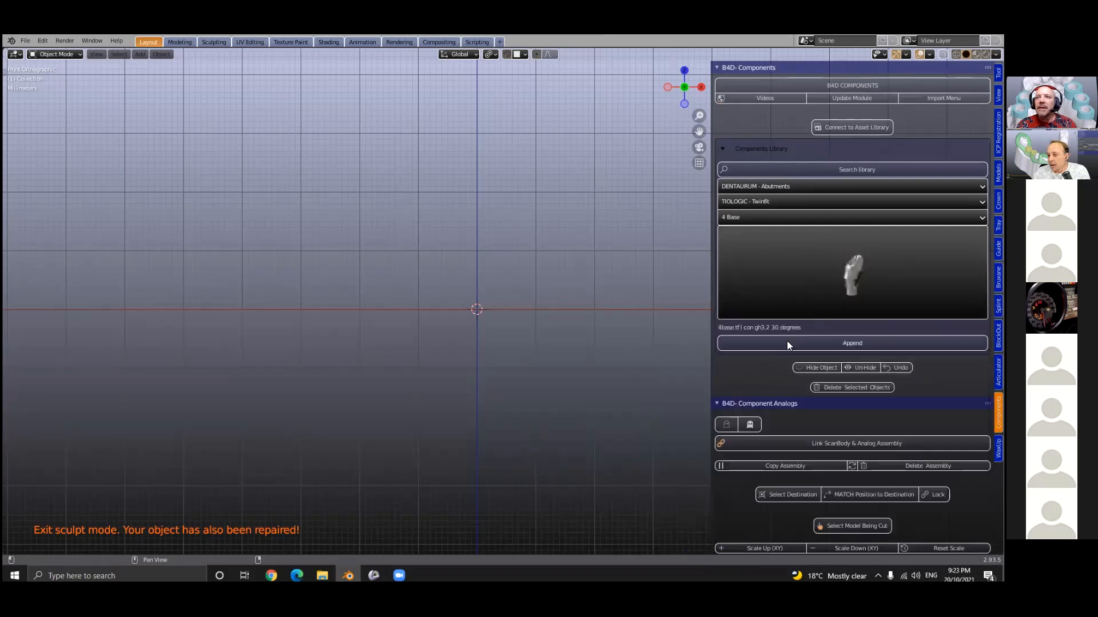
{"action": "left_click", "coordinate": [803, 343]}
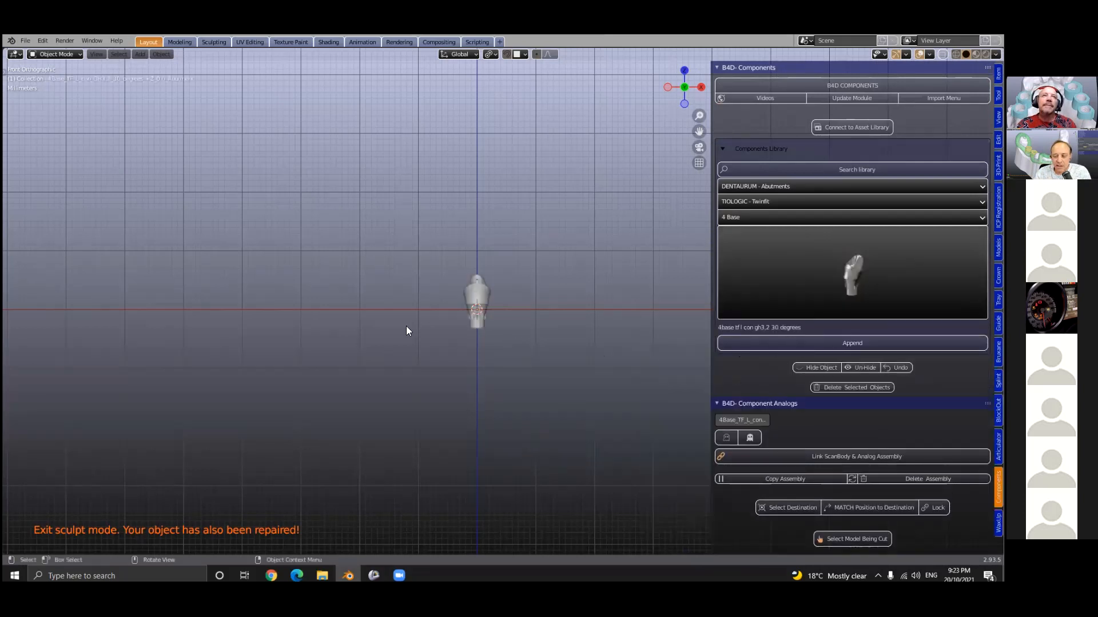
View the appended 30 degrees abutment up close and delete it from the scene.
{"action": "scroll", "coordinate": [408, 338], "scroll_direction": "up", "scroll_amount": 1}
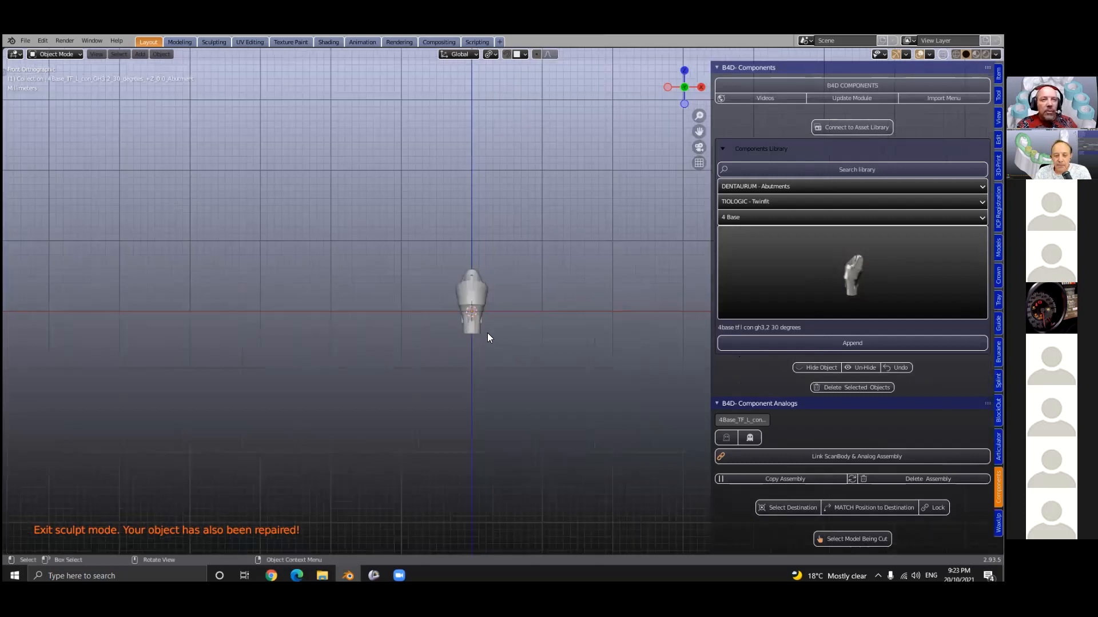
{"action": "scroll", "coordinate": [486, 334], "scroll_direction": "up", "scroll_amount": 1}
{"action": "scroll", "coordinate": [485, 334], "scroll_direction": "up", "scroll_amount": 2}
{"action": "middle_click_drag", "start_coordinate": [486, 334], "coordinate": [451, 349]}
{"action": "key", "text": "Delete"}
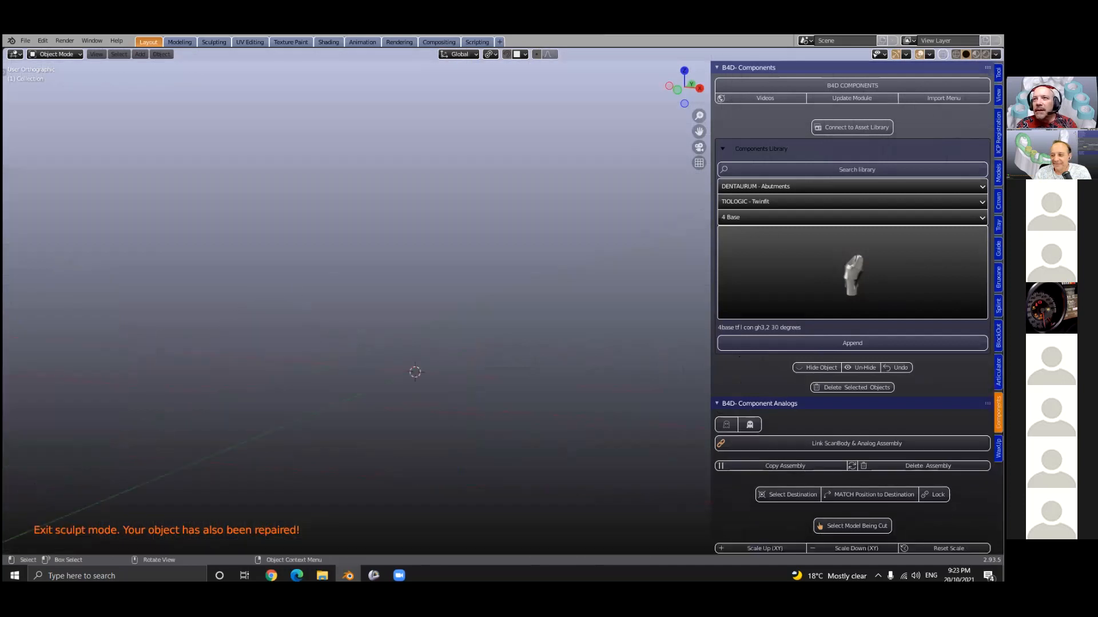
Append the 4base tf l con gh3.2 30 degrees abutment again and delete it.
{"action": "left_click", "coordinate": [831, 303]}
{"action": "left_click", "coordinate": [810, 341]}
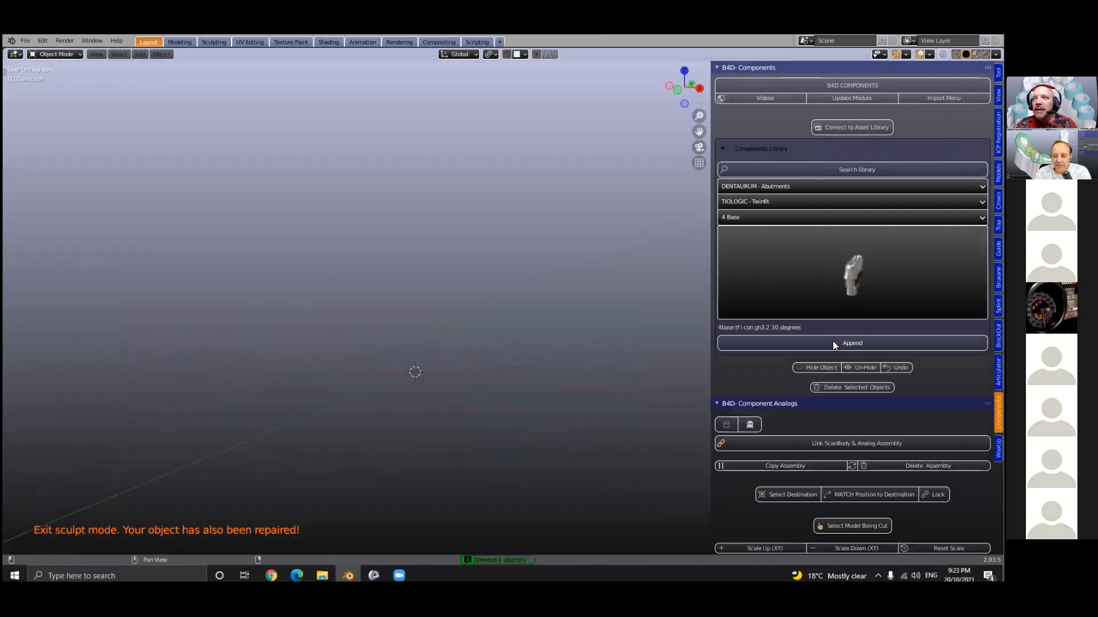
{"action": "left_click", "coordinate": [834, 343]}
{"action": "left_click", "coordinate": [427, 324]}
{"action": "key", "text": "x"}
{"action": "left_click", "coordinate": [527, 320]}
Append the 4base tf m con gh3.2 20 degrees abutment from the 4 Base category.
{"action": "left_click", "coordinate": [859, 292]}
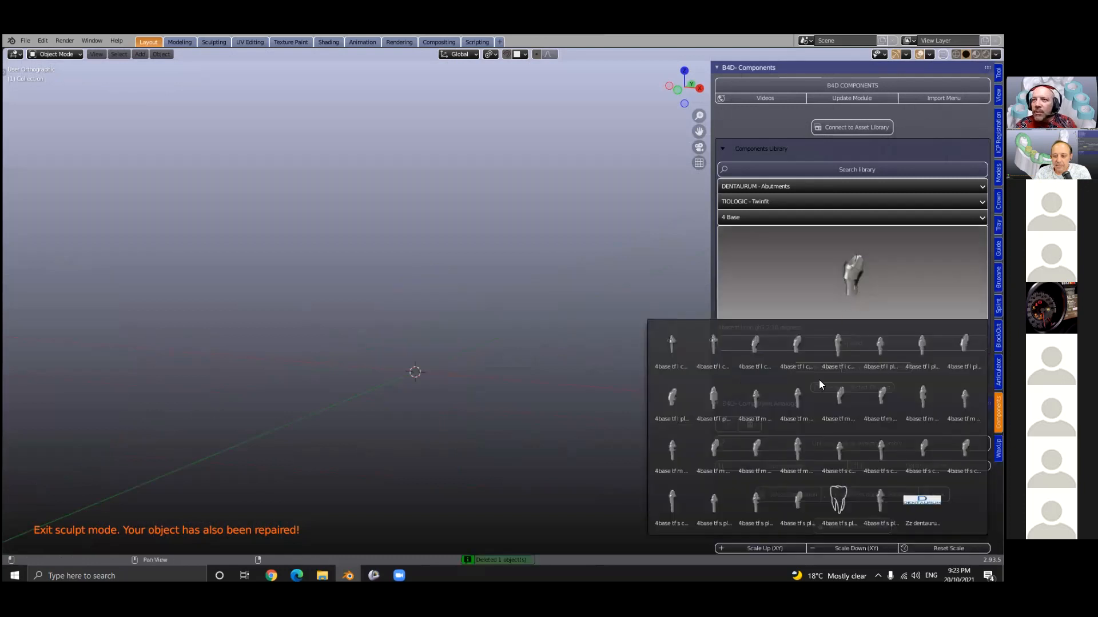
{"action": "left_click", "coordinate": [835, 395]}
{"action": "left_click", "coordinate": [854, 343]}
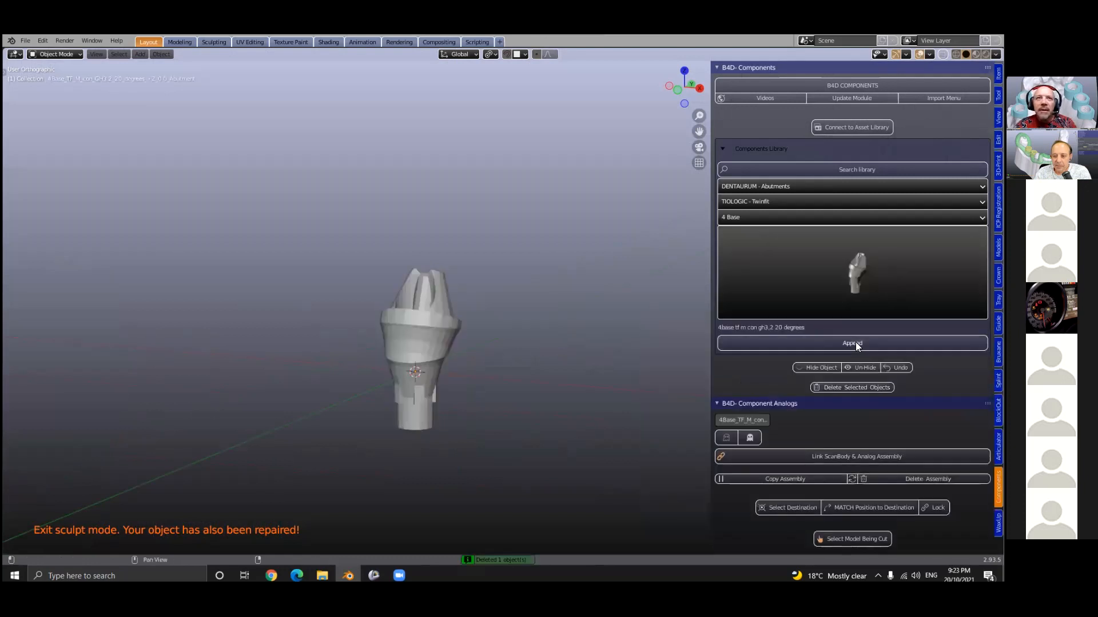
Select the appended 20 degrees abutment and examine its shoulder, angled post and connection from several sides.
{"action": "middle_click_drag", "start_coordinate": [461, 374], "coordinate": [472, 293]}
{"action": "scroll", "coordinate": [471, 337], "scroll_direction": "up", "scroll_amount": 8}
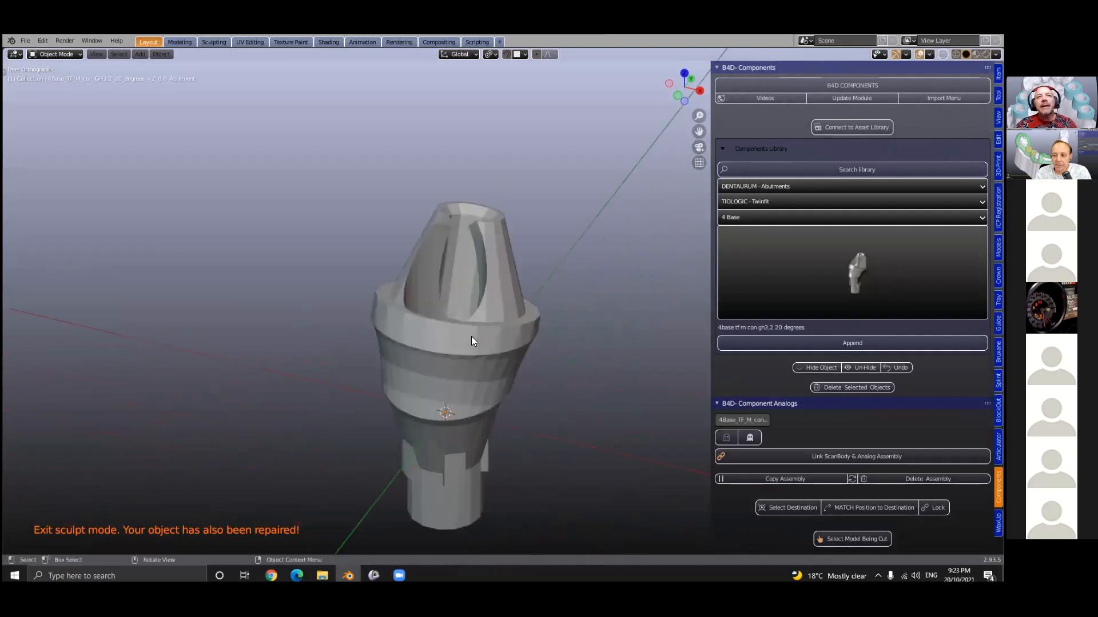
{"action": "scroll", "coordinate": [469, 356], "scroll_direction": "down", "scroll_amount": 2}
{"action": "left_click", "coordinate": [469, 355]}
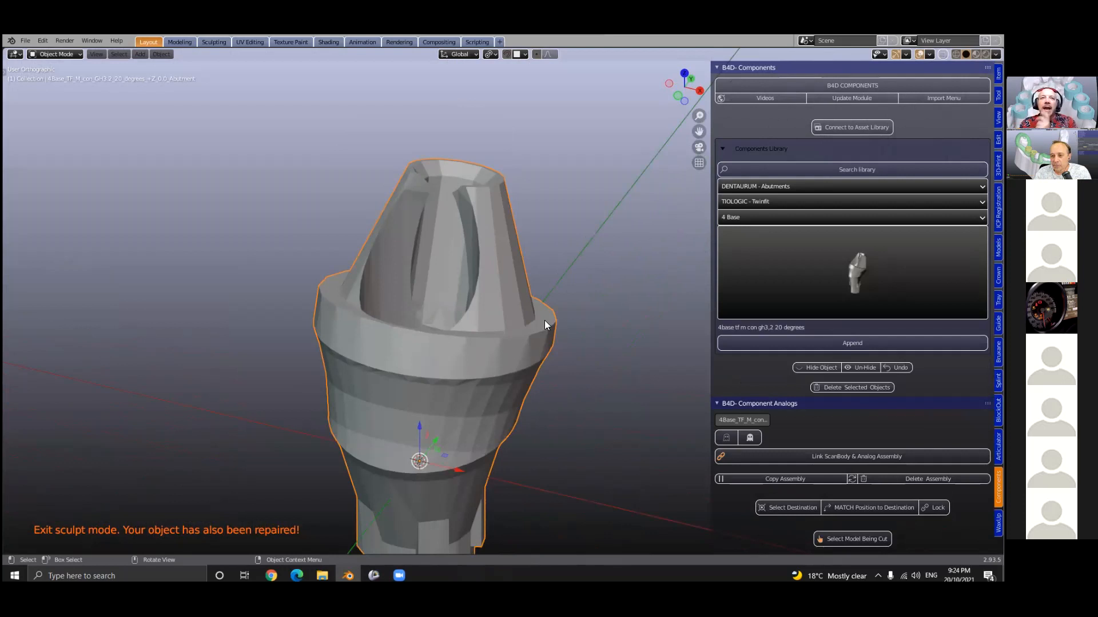
{"action": "scroll", "coordinate": [253, 242], "scroll_direction": "up", "scroll_amount": 3}
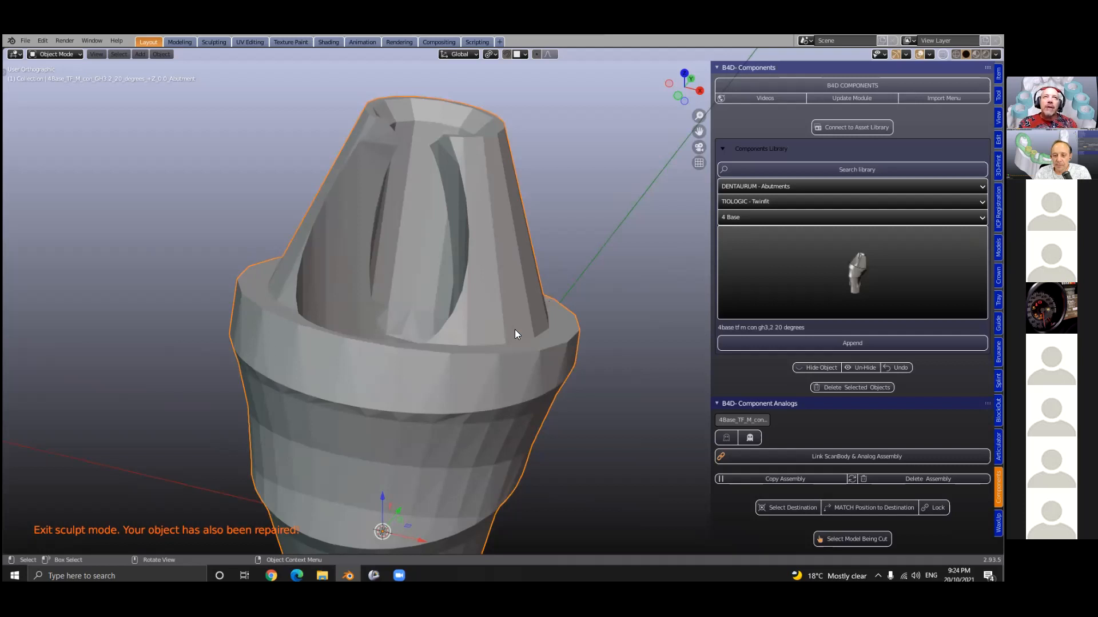
{"action": "scroll", "coordinate": [513, 333], "scroll_direction": "down", "scroll_amount": 1}
{"action": "scroll", "coordinate": [490, 341], "scroll_direction": "down", "scroll_amount": 1}
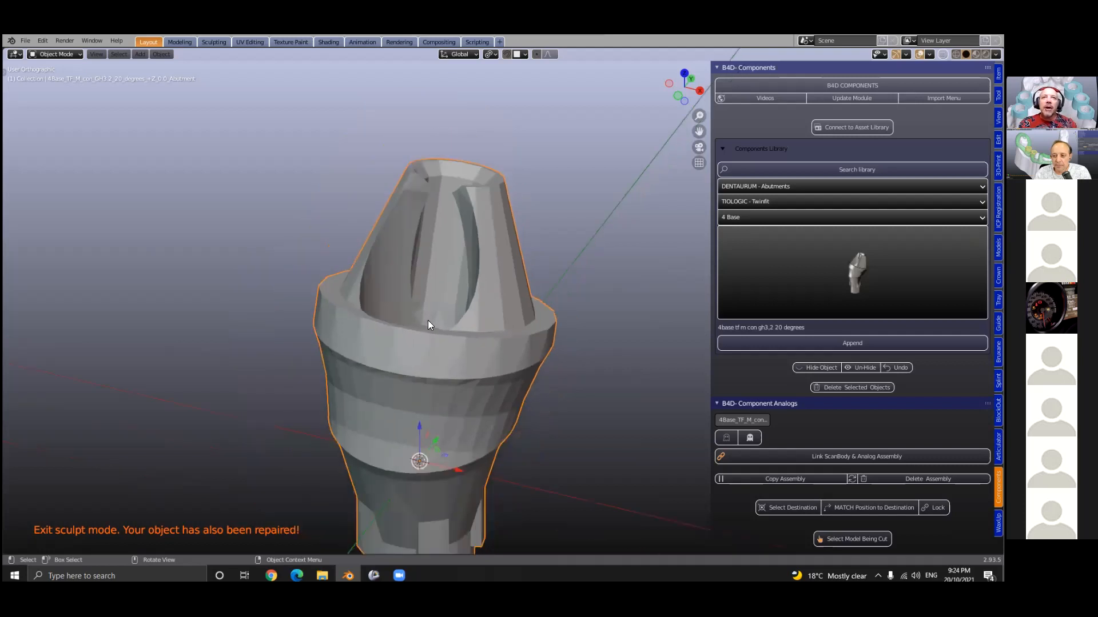
{"action": "middle_click_drag", "start_coordinate": [427, 322], "coordinate": [515, 347]}
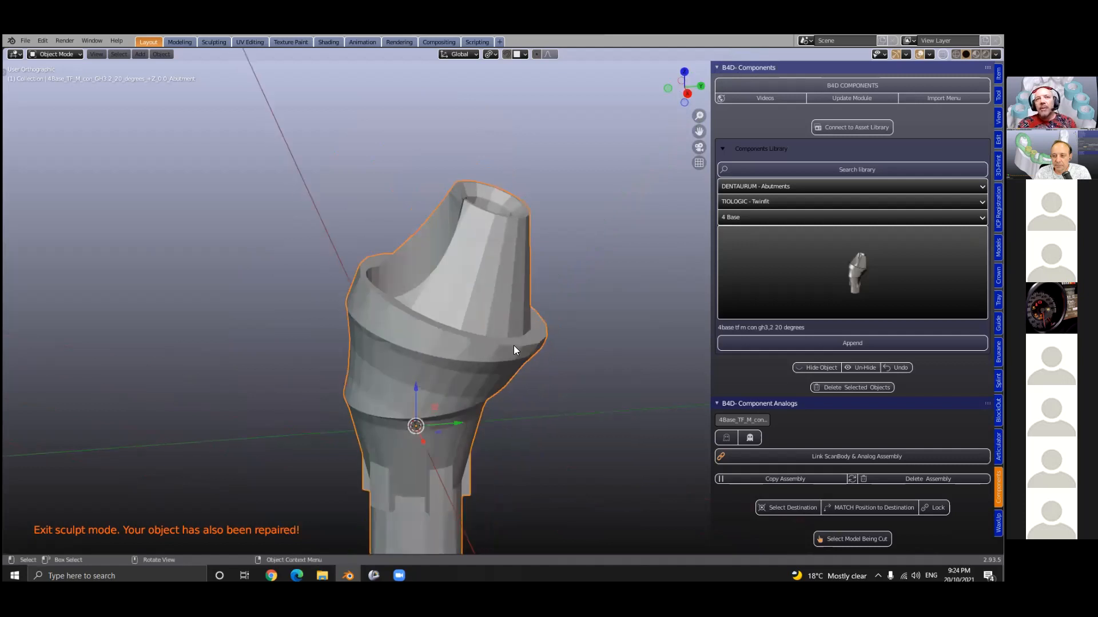
Inspect the 20 degrees abutment's open post, screw channel and side opening from above and from the front.
{"action": "scroll", "coordinate": [399, 380], "scroll_direction": "up", "scroll_amount": 1}
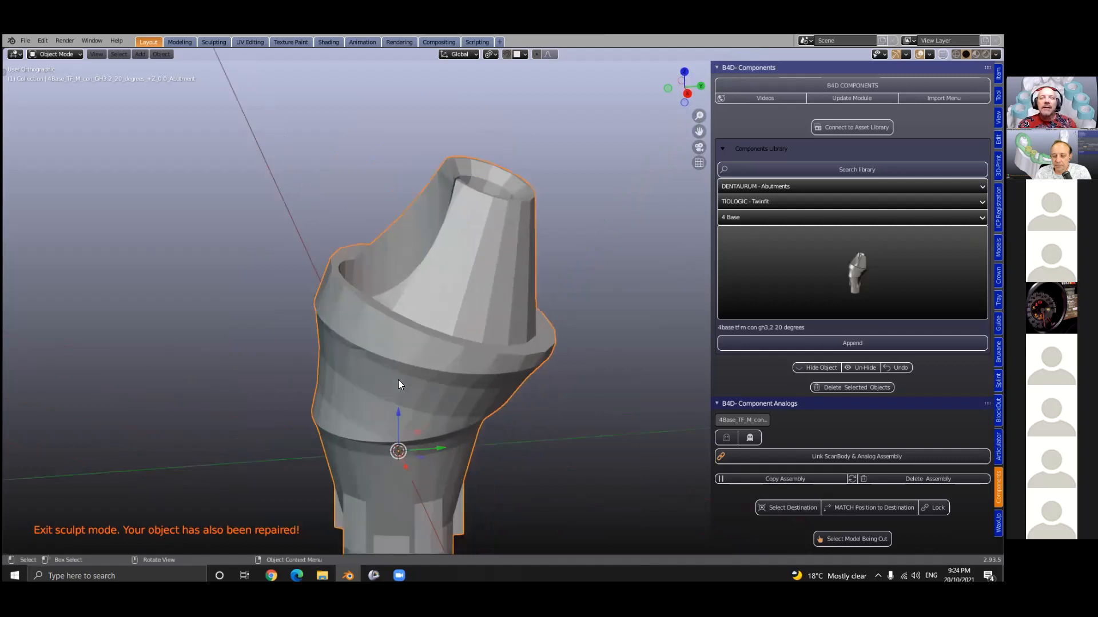
{"action": "scroll", "coordinate": [431, 387], "scroll_direction": "down", "scroll_amount": 2}
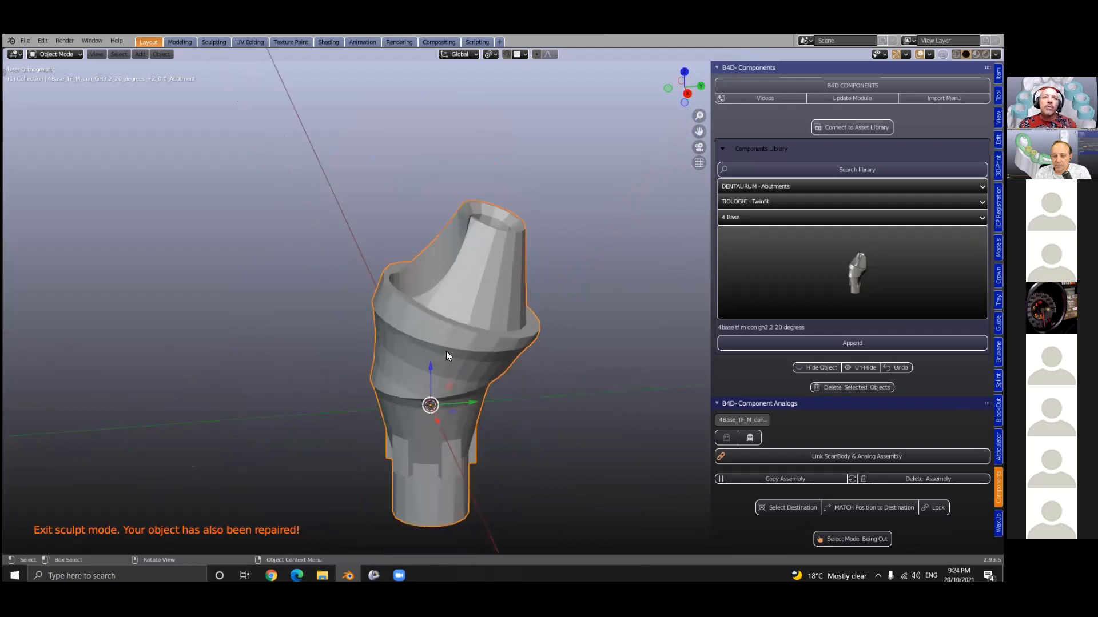
{"action": "middle_click_drag", "start_coordinate": [446, 351], "coordinate": [446, 346]}
{"action": "scroll", "coordinate": [441, 415], "scroll_direction": "up", "scroll_amount": 1}
{"action": "scroll", "coordinate": [443, 417], "scroll_direction": "up", "scroll_amount": 2}
{"action": "middle_click_drag", "start_coordinate": [377, 410], "coordinate": [488, 213]}
{"action": "scroll", "coordinate": [517, 159], "scroll_direction": "down", "scroll_amount": 3}
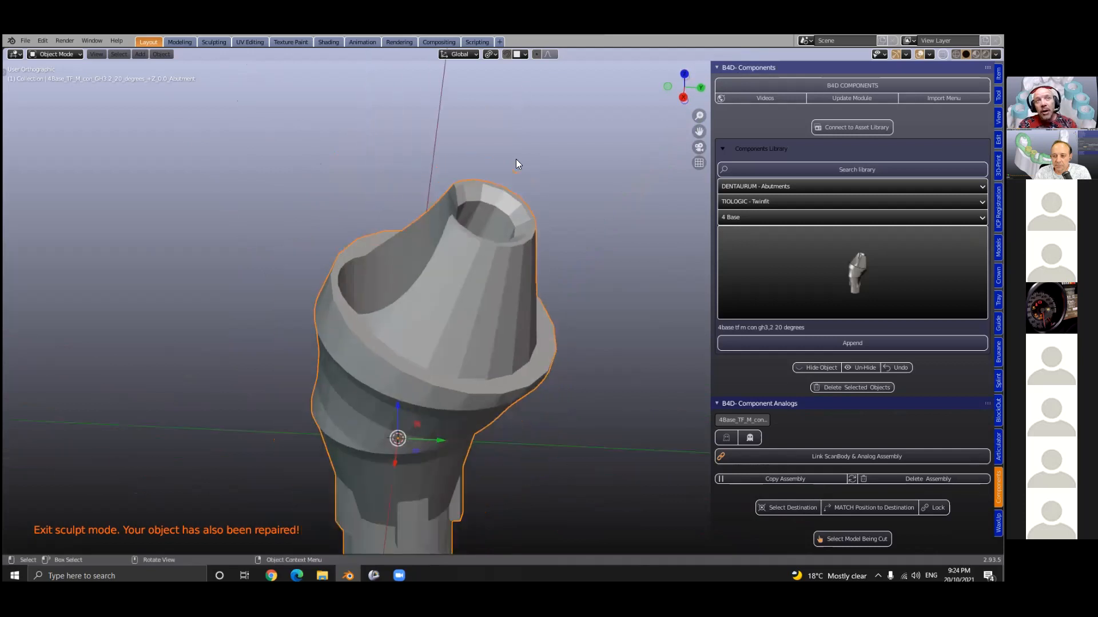
{"action": "mouse_move", "coordinate": [443, 282]}
{"action": "middle_mouse_down"}
{"action": "mouse_move", "coordinate": [445, 317]}
{"action": "mouse_move", "coordinate": [443, 262]}
{"action": "middle_mouse_up"}
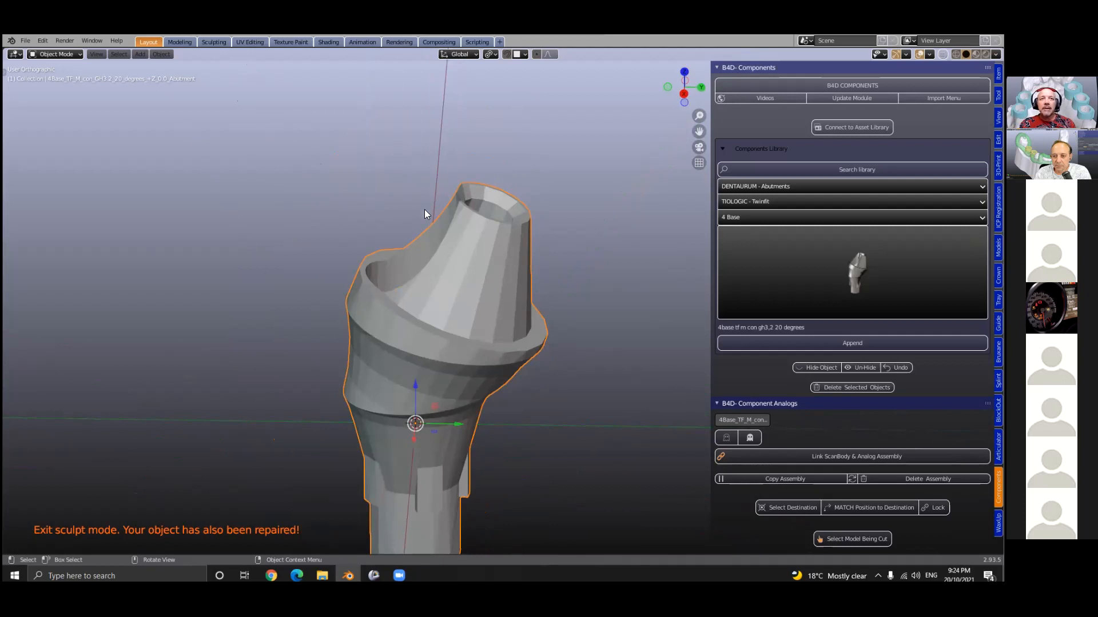
{"action": "middle_click_drag", "start_coordinate": [484, 252], "coordinate": [519, 220]}
{"action": "scroll", "coordinate": [443, 228], "scroll_direction": "up", "scroll_amount": 3}
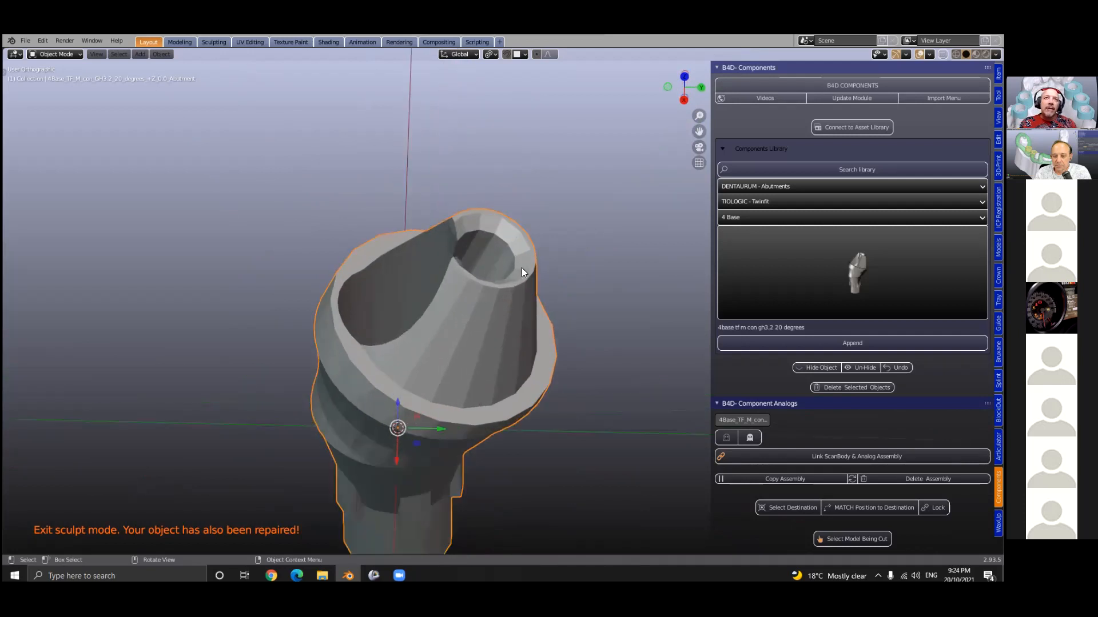
{"action": "scroll", "coordinate": [420, 354], "scroll_direction": "down", "scroll_amount": 1}
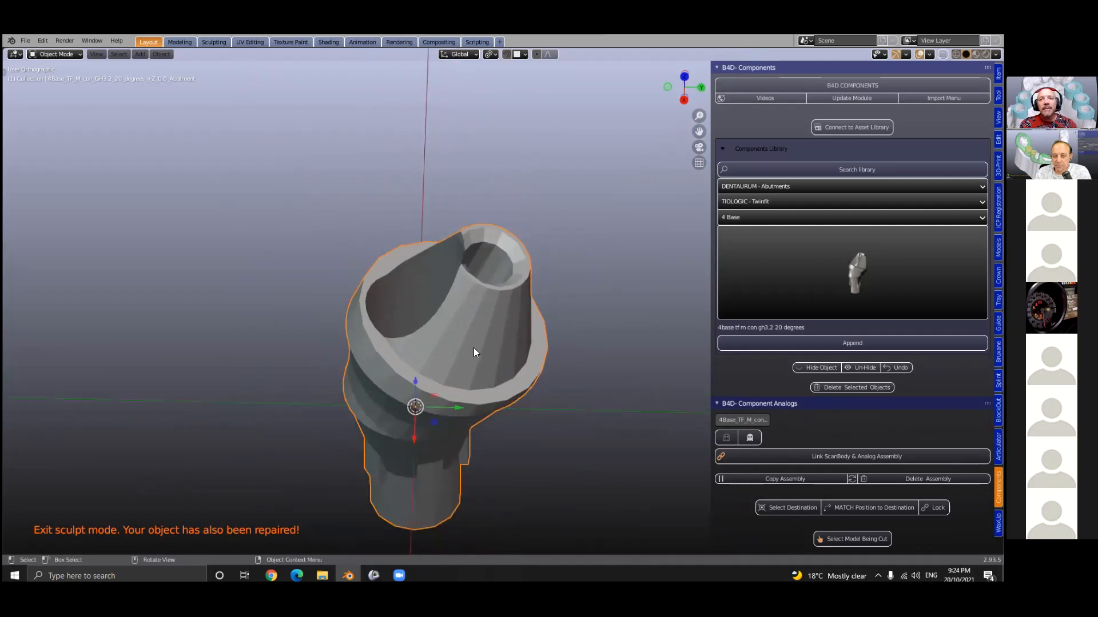
Show the Crown module with only its Implant Abutment Closure section expanded.
{"action": "scroll", "coordinate": [844, 393], "scroll_direction": "down", "scroll_amount": 4}
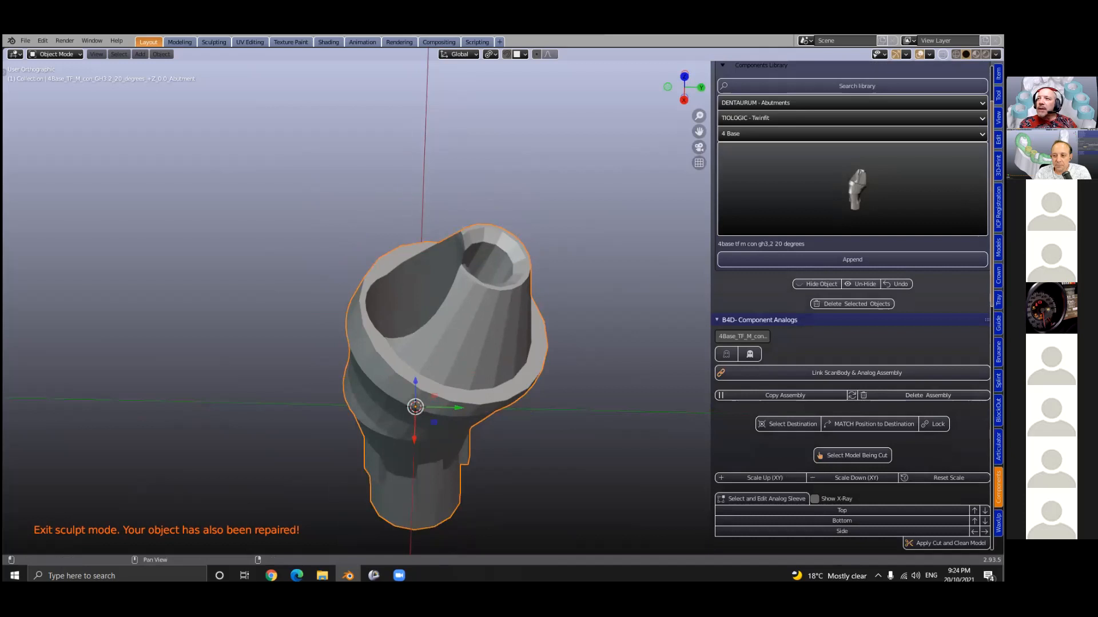
{"action": "left_click", "coordinate": [998, 323]}
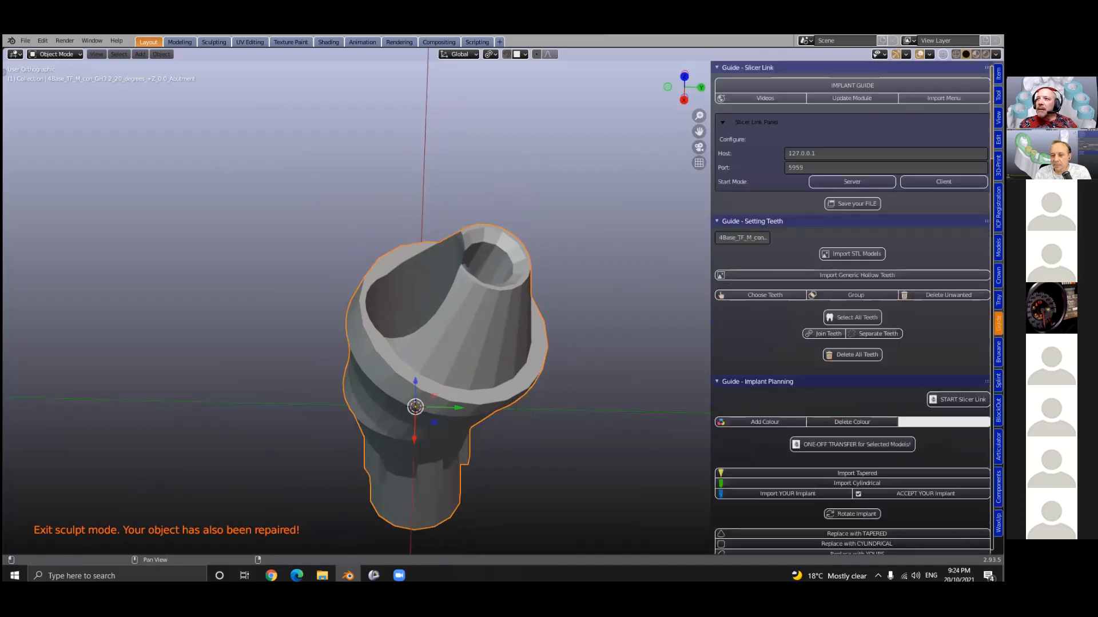
{"action": "left_click", "coordinate": [998, 276]}
{"action": "scroll", "coordinate": [852, 309], "scroll_direction": "down", "scroll_amount": 20}
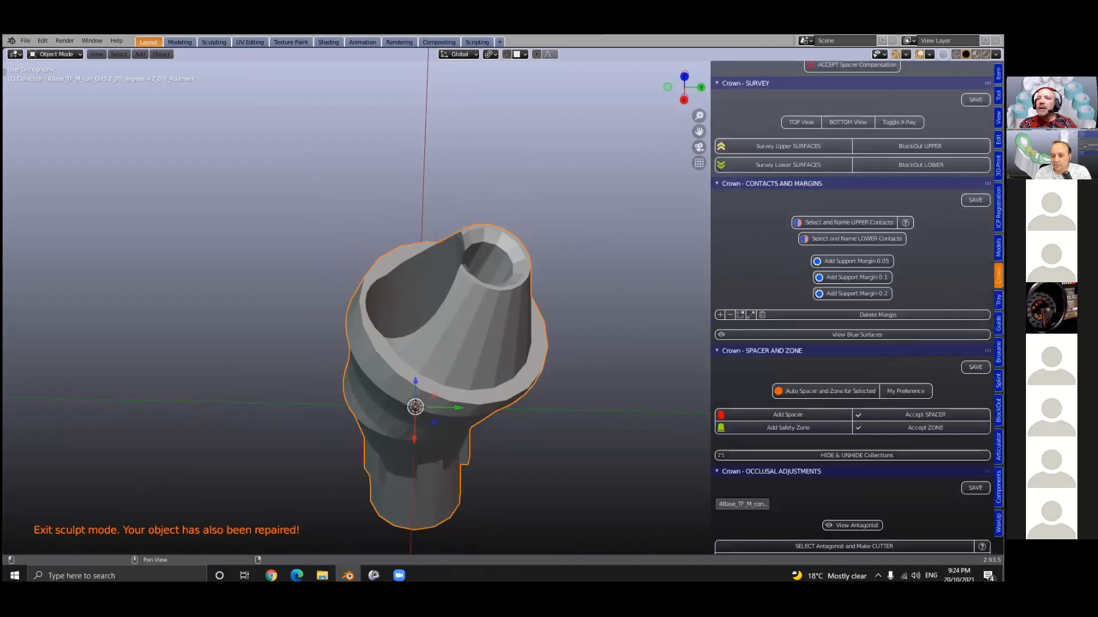
{"action": "scroll", "coordinate": [852, 309], "scroll_direction": "down", "scroll_amount": 12}
{"action": "scroll", "coordinate": [852, 308], "scroll_direction": "down", "scroll_amount": 4}
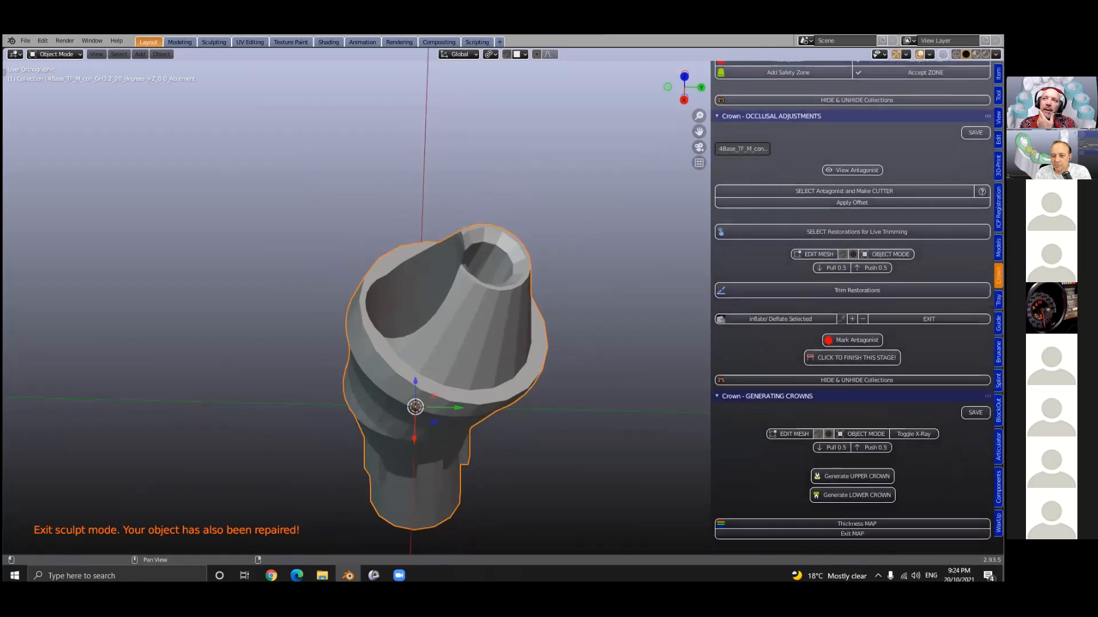
{"action": "scroll", "coordinate": [852, 309], "scroll_direction": "down", "scroll_amount": 20}
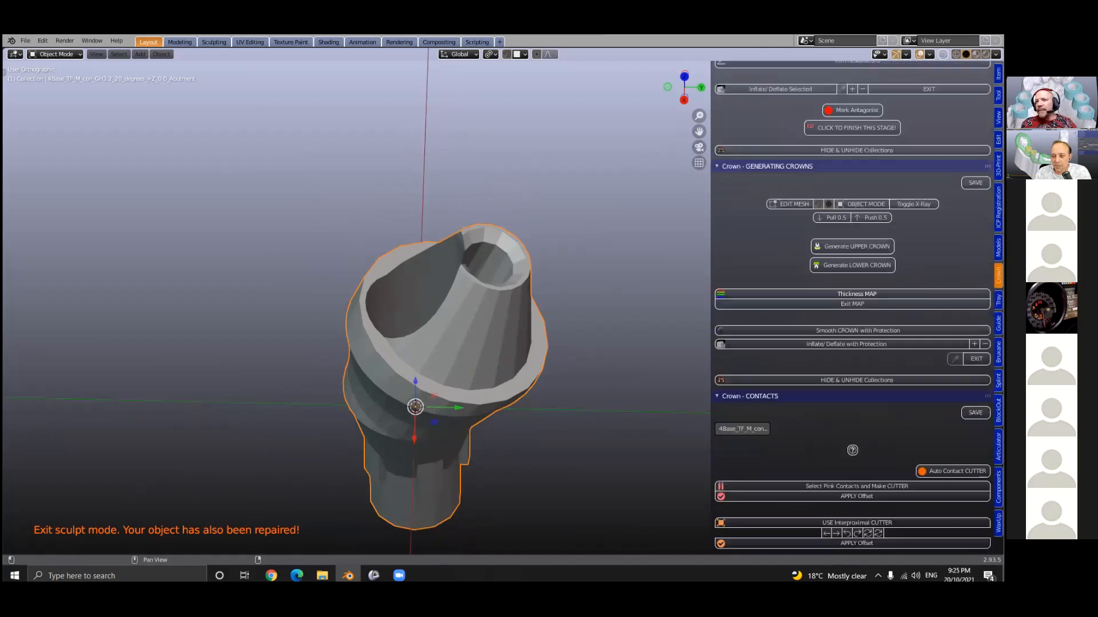
{"action": "scroll", "coordinate": [852, 309], "scroll_direction": "down", "scroll_amount": 20}
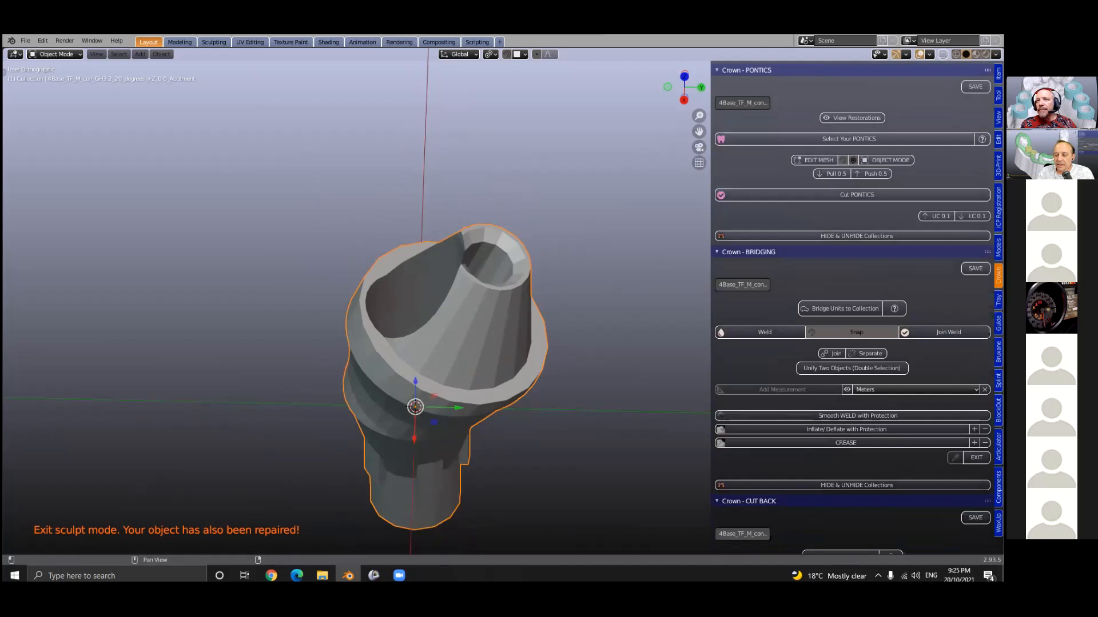
{"action": "scroll", "coordinate": [852, 308], "scroll_direction": "down", "scroll_amount": 18}
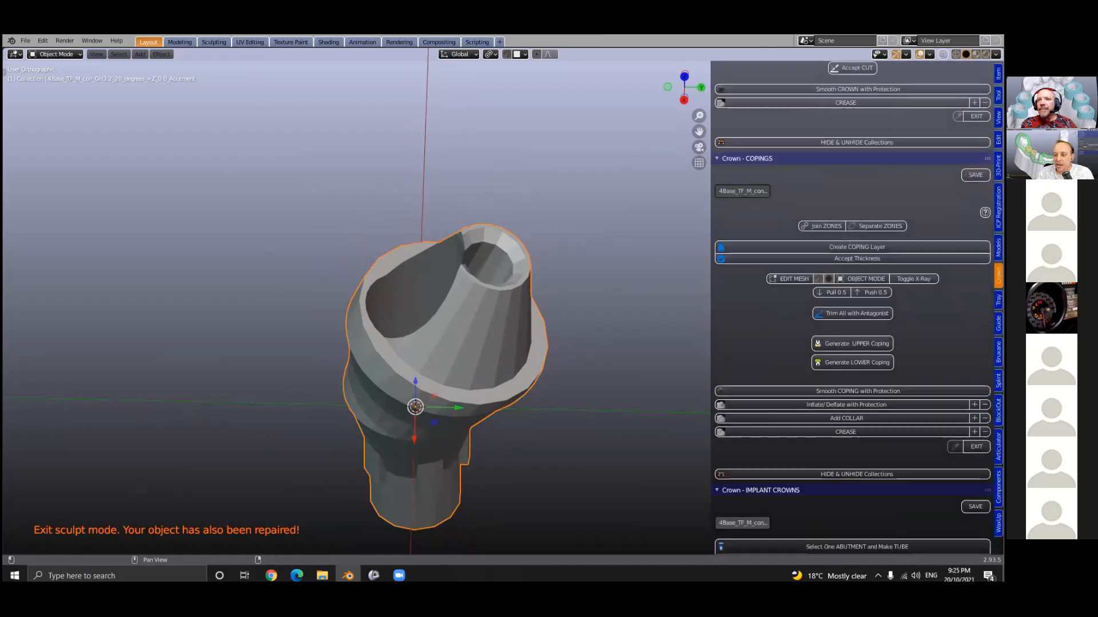
{"action": "scroll", "coordinate": [851, 308], "scroll_direction": "down", "scroll_amount": 15}
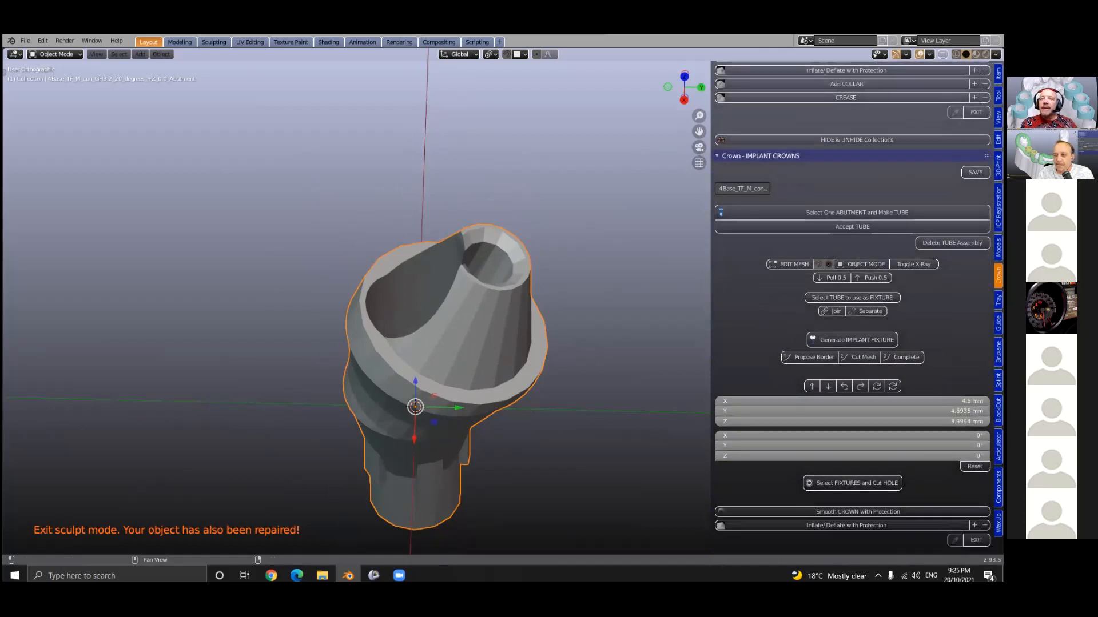
{"action": "scroll", "coordinate": [721, 541], "scroll_direction": "down", "scroll_amount": 5}
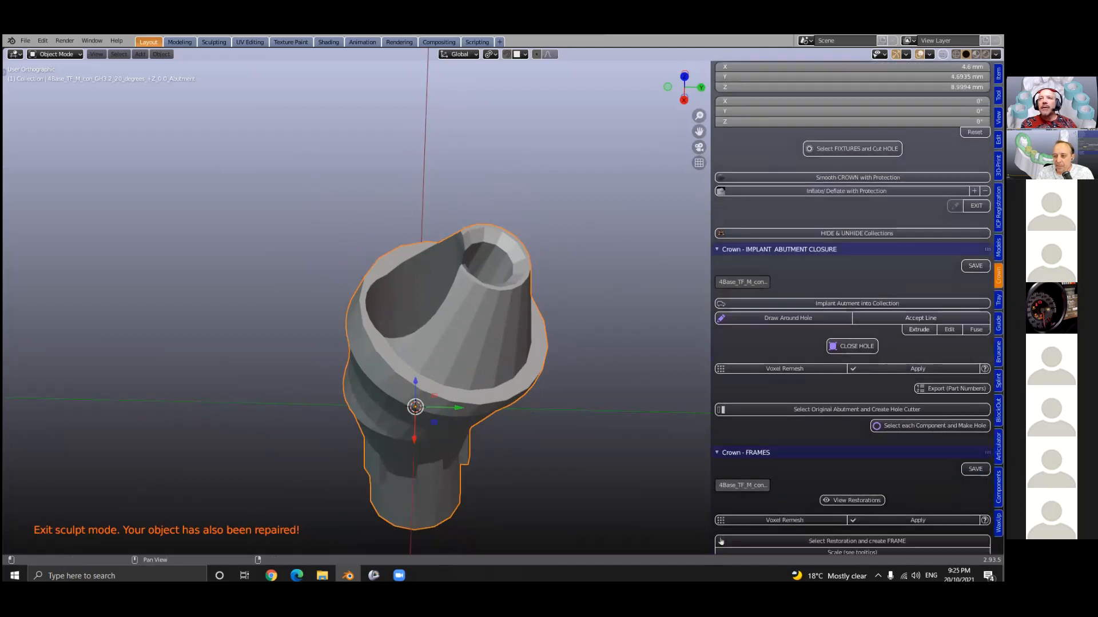
{"action": "left_click", "coordinate": [865, 249], "text": "ctrl"}
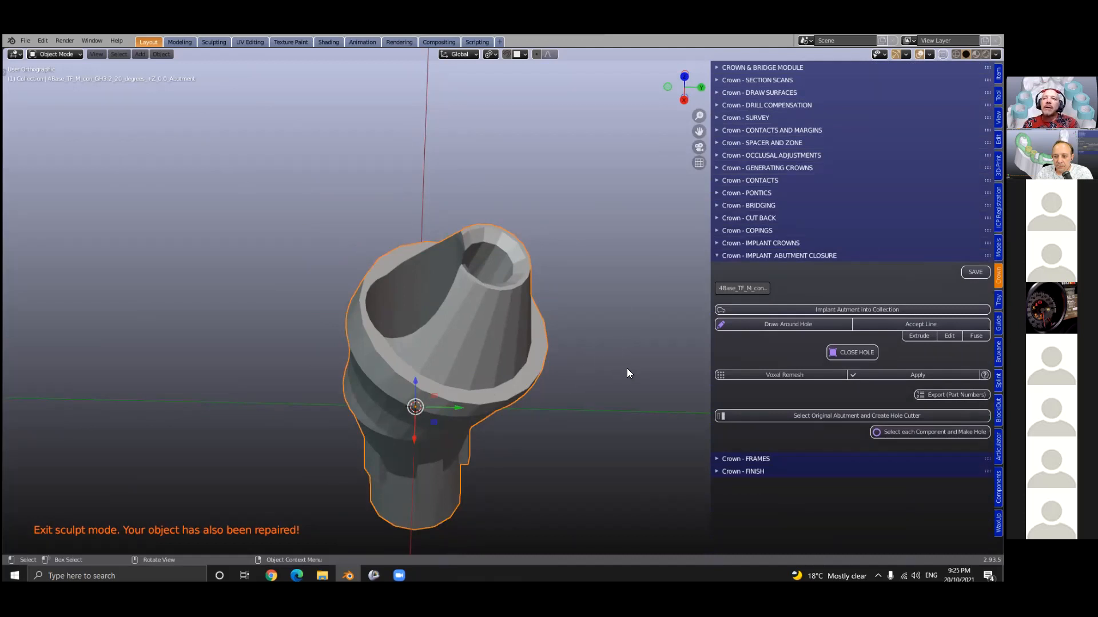
Put the abutment into the closure collection and place the 3D cursor on one edge of the post's side opening.
{"action": "left_click", "coordinate": [852, 309]}
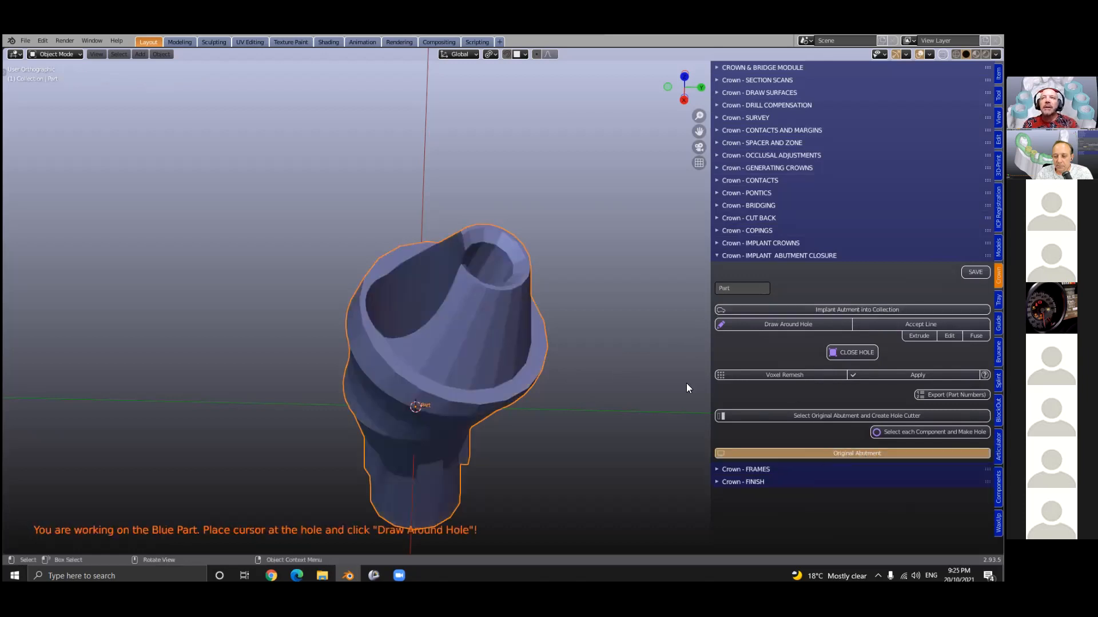
{"action": "middle_click_drag", "start_coordinate": [371, 342], "coordinate": [377, 346]}
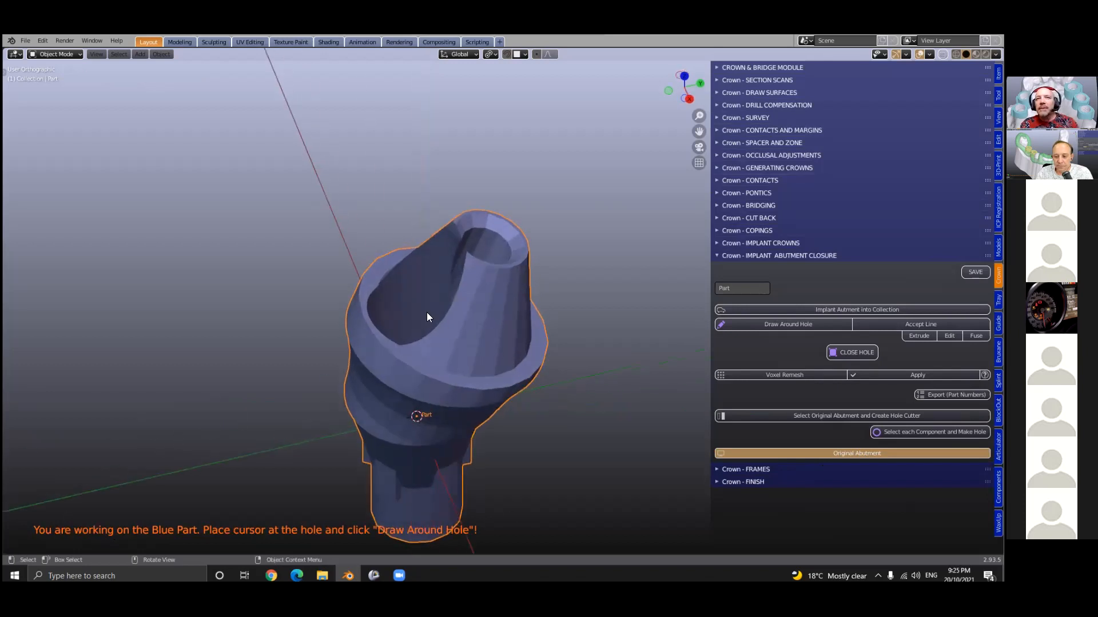
{"action": "scroll", "coordinate": [427, 312], "scroll_direction": "up", "scroll_amount": 3}
{"action": "middle_click_drag", "start_coordinate": [453, 311], "coordinate": [525, 318]}
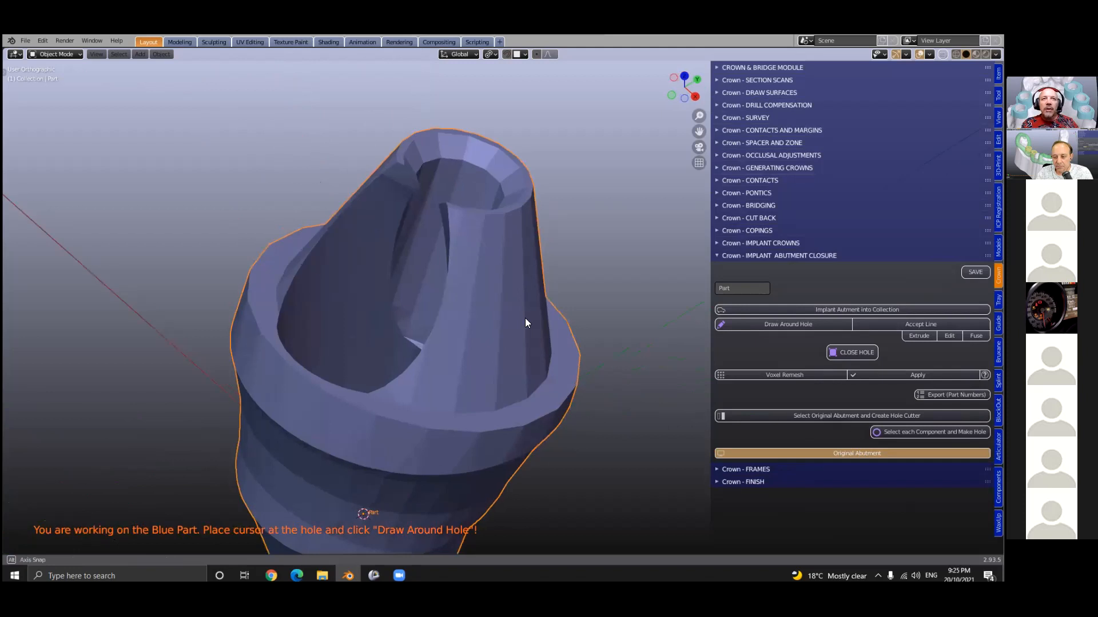
{"action": "right_click", "coordinate": [378, 280], "text": "shift"}
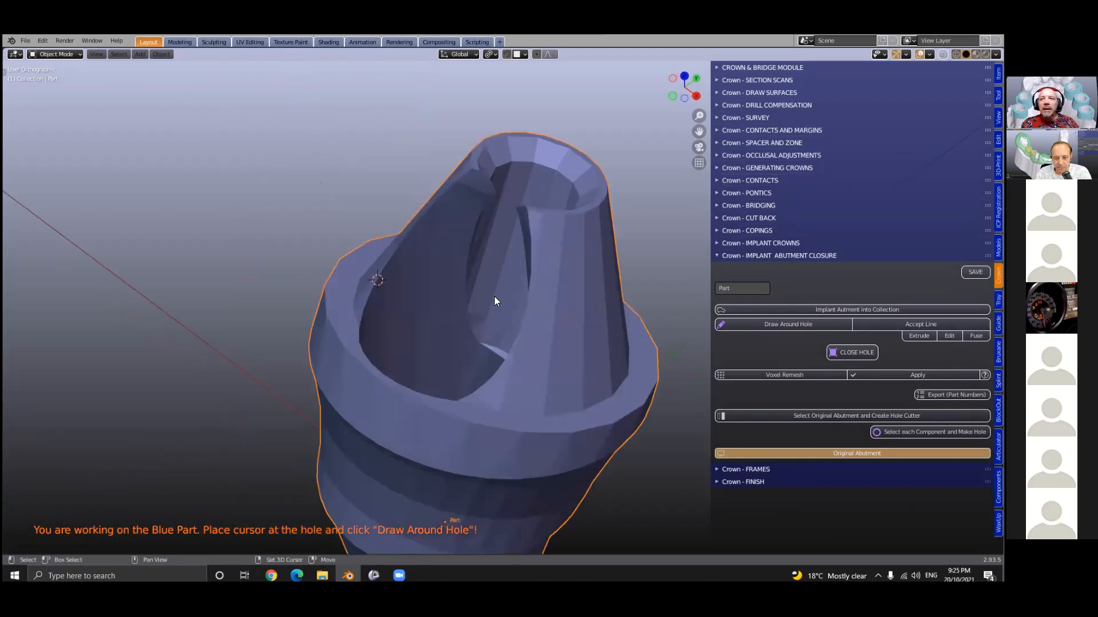
Start Draw Around Hole and trace the side opening's first edge from the 3D cursor up to the post's rim.
{"action": "left_click", "coordinate": [788, 323]}
{"action": "scroll", "coordinate": [359, 264], "scroll_direction": "up", "scroll_amount": 1}
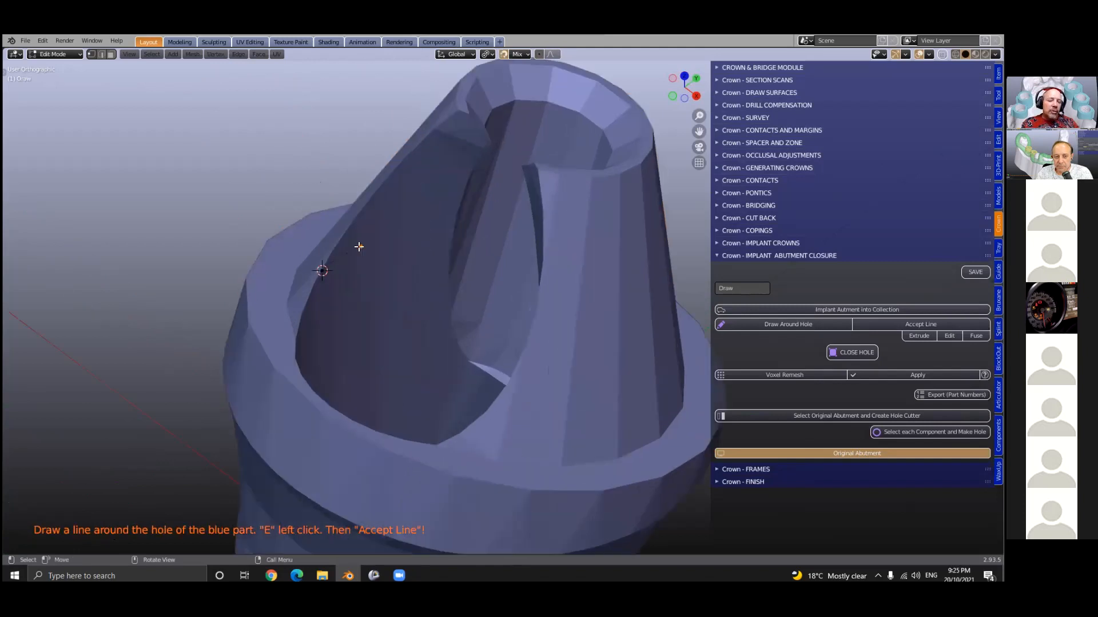
{"action": "left_click_drag", "start_coordinate": [349, 238], "coordinate": [347, 231]}
{"action": "key", "text": "e"}
{"action": "left_click", "coordinate": [383, 183]}
{"action": "key", "text": "e"}
{"action": "left_click", "coordinate": [411, 151]}
{"action": "key", "text": "e"}
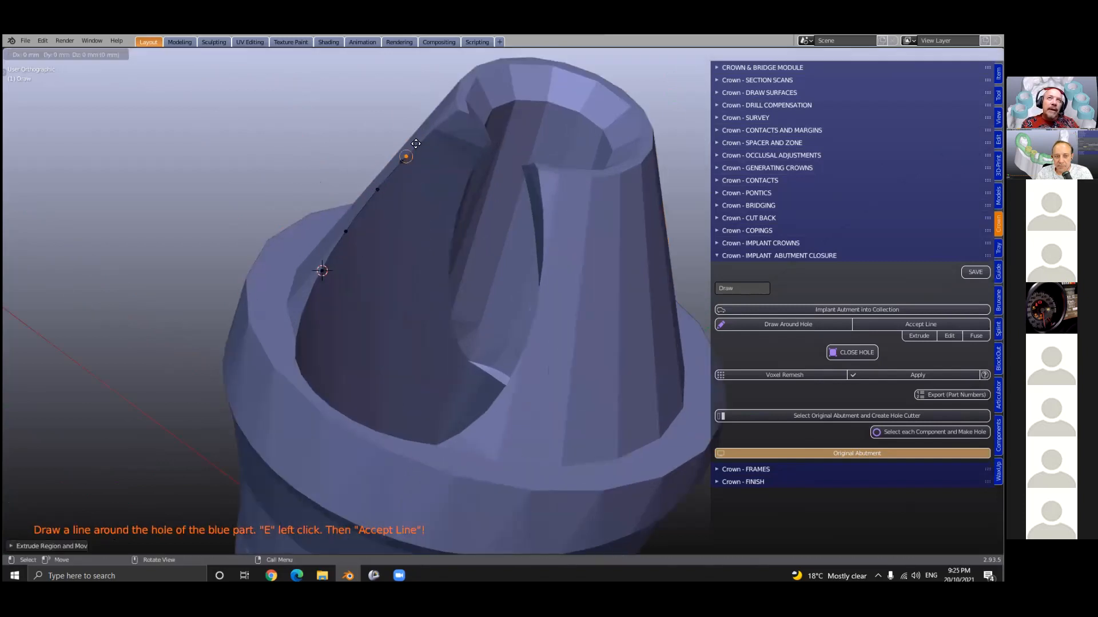
{"action": "left_click", "coordinate": [438, 124]}
Extend the line from its lower end along the base of the side opening beside the shoulder.
{"action": "middle_click_drag", "start_coordinate": [462, 139], "coordinate": [388, 269]}
{"action": "key", "text": "e"}
{"action": "left_click", "coordinate": [360, 307]}
{"action": "middle_click_drag", "start_coordinate": [375, 318], "coordinate": [213, 322]}
{"action": "key", "text": "e"}
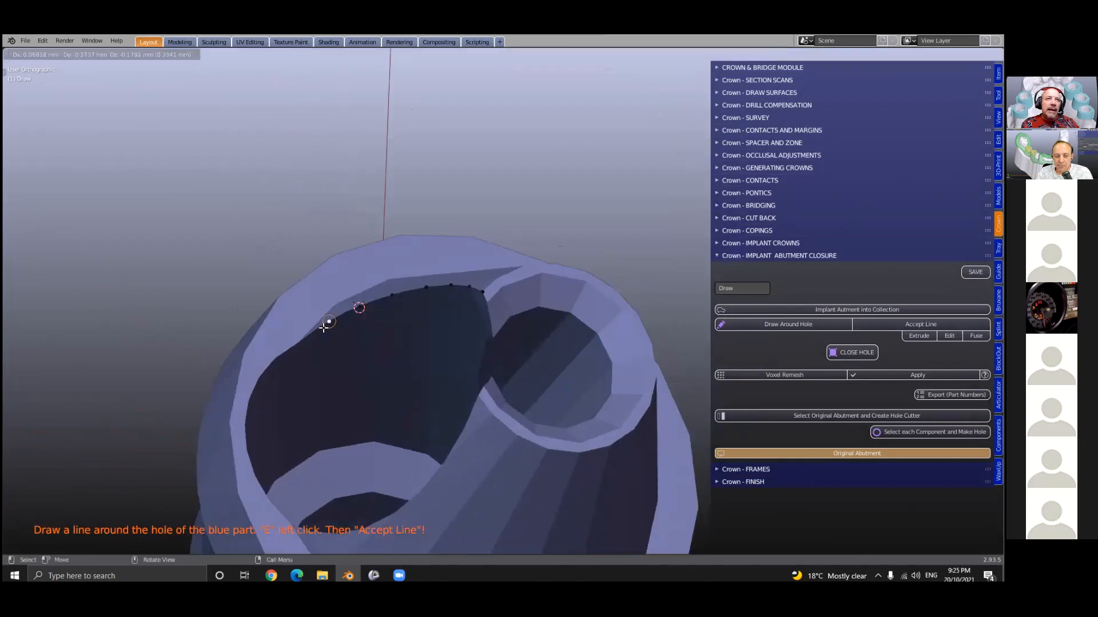
{"action": "left_click", "coordinate": [319, 326]}
{"action": "middle_click_drag", "start_coordinate": [323, 326], "coordinate": [291, 318]}
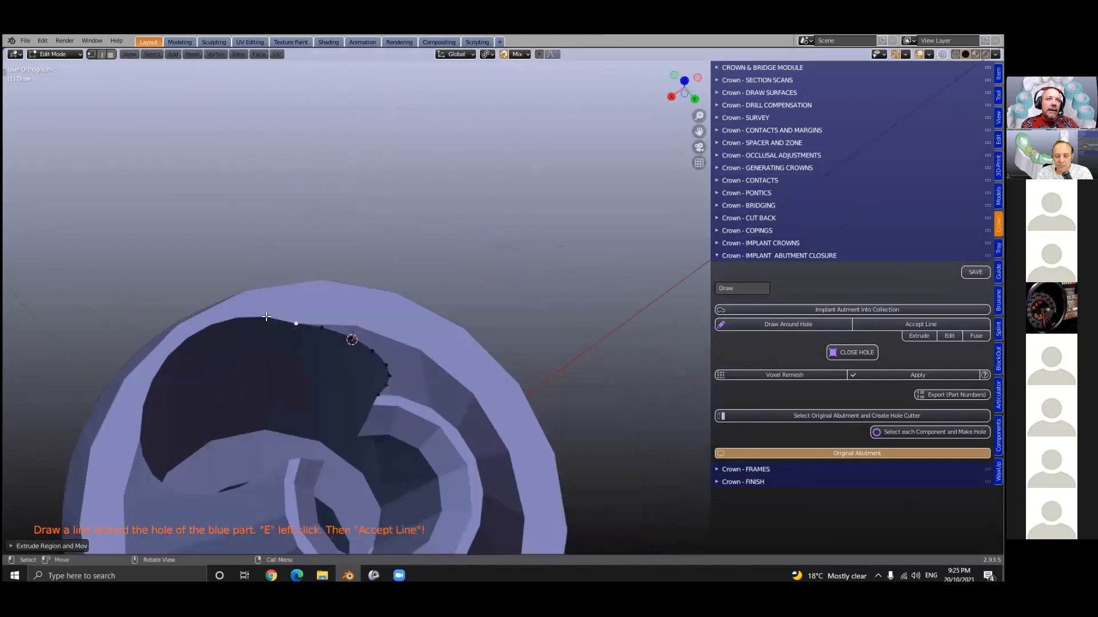
{"action": "key", "text": "e"}
{"action": "left_click", "coordinate": [266, 317]}
{"action": "key", "text": "e"}
{"action": "left_click", "coordinate": [237, 317]}
{"action": "key", "text": "e"}
{"action": "left_click", "coordinate": [211, 324]}
{"action": "key", "text": "e"}
{"action": "left_click", "coordinate": [188, 337]}
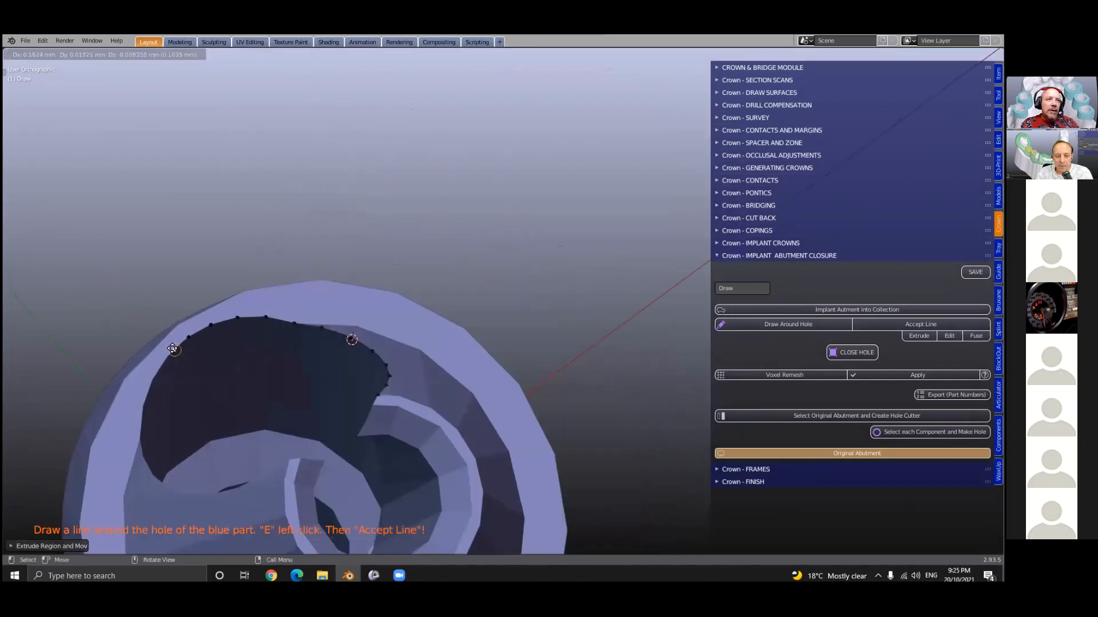
{"action": "left_click", "coordinate": [173, 349]}
{"action": "middle_click_drag", "start_coordinate": [165, 356], "coordinate": [392, 326]}
{"action": "key", "text": "e"}
{"action": "left_click", "coordinate": [155, 356]}
Continue the line up the side opening's opposite edge to the upper corner at the post's rim.
{"action": "middle_click_drag", "start_coordinate": [379, 265], "coordinate": [363, 245]}
{"action": "key", "text": "e"}
{"action": "left_click", "coordinate": [372, 226]}
{"action": "key", "text": "e"}
{"action": "left_click", "coordinate": [349, 165]}
{"action": "key", "text": "e"}
{"action": "left_click", "coordinate": [346, 157]}
{"action": "key", "text": "e"}
{"action": "left_click", "coordinate": [335, 140]}
{"action": "key", "text": "e"}
{"action": "left_click", "coordinate": [337, 115]}
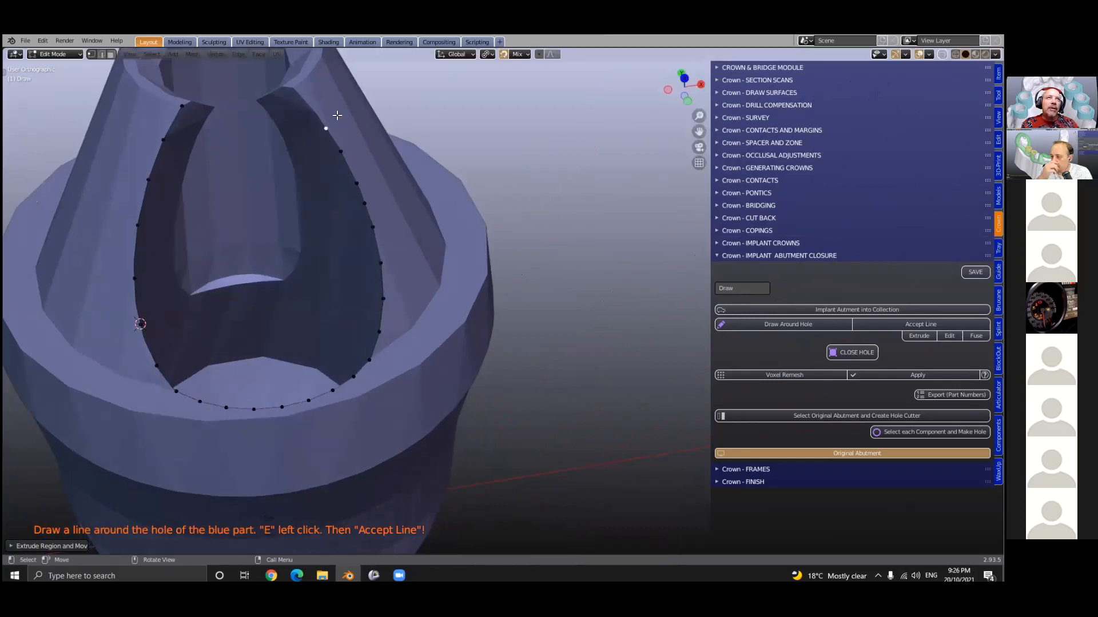
{"action": "key", "text": "e"}
{"action": "left_click", "coordinate": [314, 112]}
{"action": "key", "text": "e"}
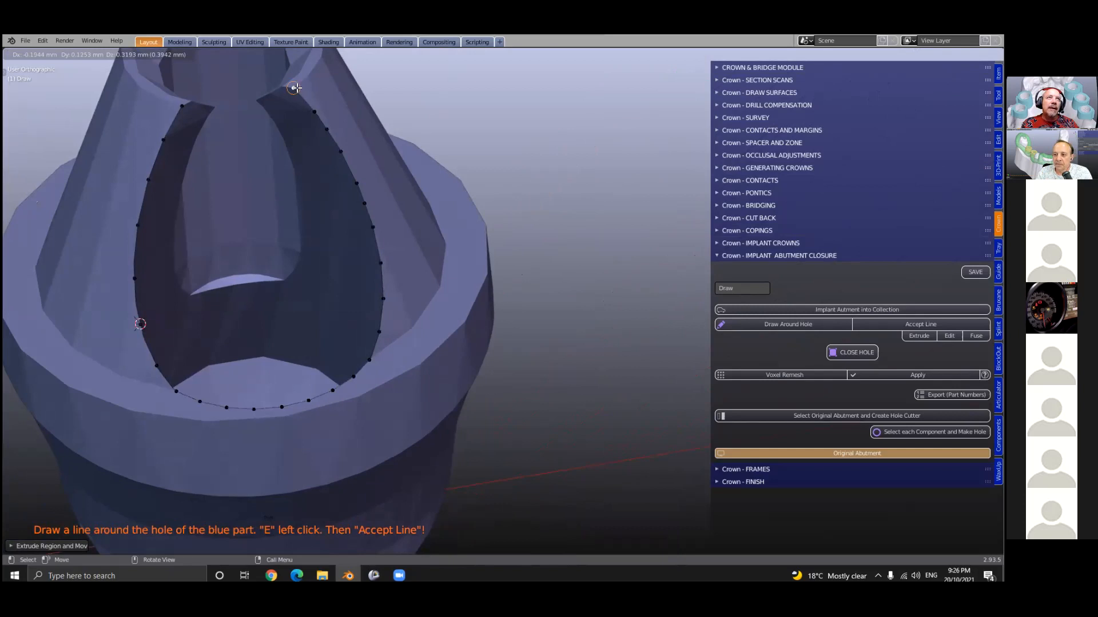
{"action": "left_click", "coordinate": [296, 87]}
Trace the outer rim of the post's screw hole all the way round, from one upper corner of the side opening to the other.
{"action": "mouse_move", "coordinate": [292, 148]}
{"action": "middle_mouse_down", "text": "shift"}
{"action": "mouse_move", "coordinate": [421, 164]}
{"action": "mouse_move", "coordinate": [417, 320]}
{"action": "mouse_move", "coordinate": [277, 310]}
{"action": "middle_mouse_up", "text": "shift"}
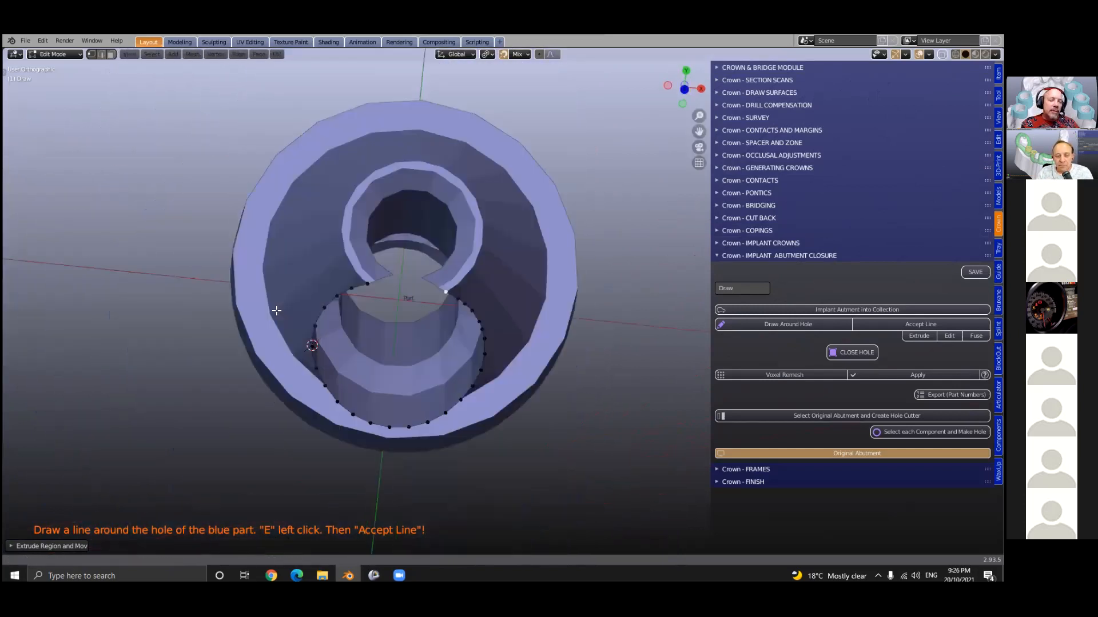
{"action": "scroll", "coordinate": [269, 303], "scroll_direction": "up", "scroll_amount": 4}
{"action": "key", "text": "e"}
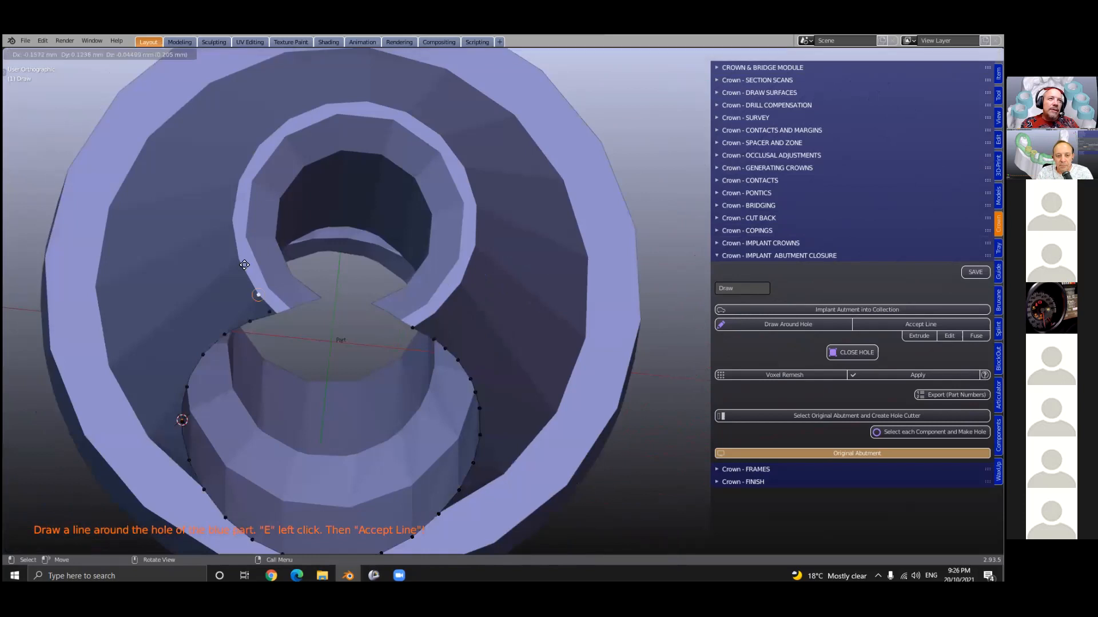
{"action": "left_click", "coordinate": [244, 264]}
{"action": "key", "text": "e"}
{"action": "left_click", "coordinate": [237, 235]}
{"action": "key", "text": "e"}
{"action": "left_click", "coordinate": [234, 219]}
{"action": "key", "text": "e"}
{"action": "left_click", "coordinate": [242, 181]}
{"action": "key", "text": "e"}
{"action": "left_click", "coordinate": [258, 146]}
{"action": "key", "text": "e"}
{"action": "left_click", "coordinate": [315, 107]}
{"action": "key", "text": "e"}
{"action": "left_click", "coordinate": [348, 104]}
{"action": "key", "text": "e"}
{"action": "left_click", "coordinate": [400, 107]}
{"action": "key", "text": "e"}
{"action": "left_click", "coordinate": [423, 121]}
{"action": "key", "text": "e"}
{"action": "left_click", "coordinate": [436, 135]}
{"action": "key", "text": "e"}
{"action": "left_click", "coordinate": [468, 196]}
{"action": "key", "text": "e"}
{"action": "left_click", "coordinate": [474, 229]}
{"action": "key", "text": "e"}
{"action": "left_click", "coordinate": [470, 260]}
{"action": "key", "text": "e"}
{"action": "left_click", "coordinate": [459, 282]}
{"action": "key", "text": "e"}
{"action": "left_click", "coordinate": [435, 313]}
{"action": "key", "text": "e"}
{"action": "left_click", "coordinate": [414, 326]}
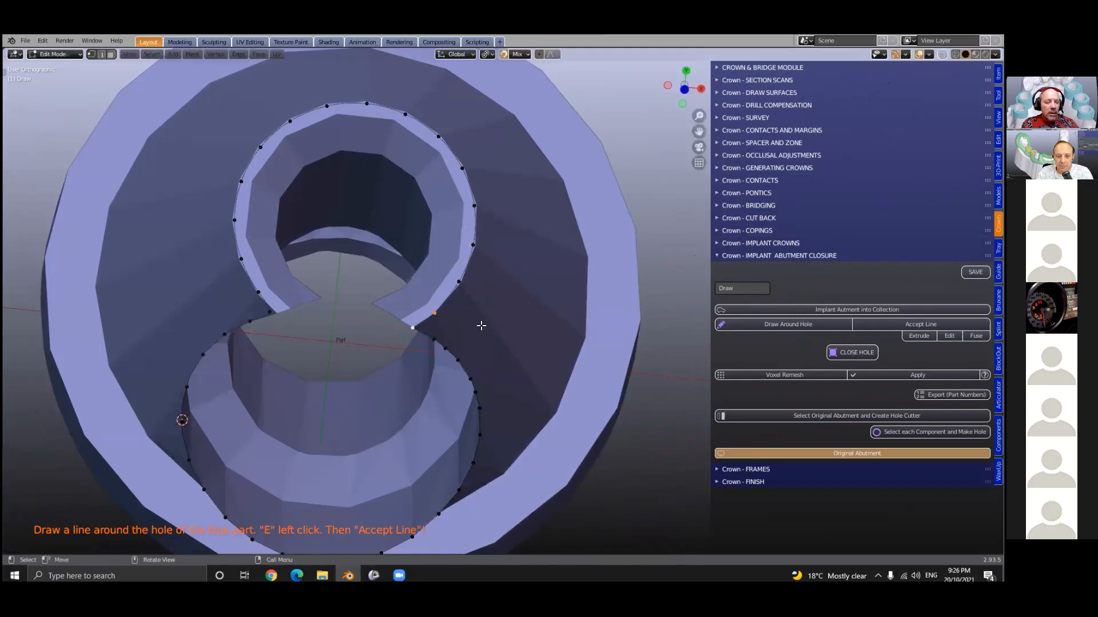
Join the line points at the two upper corners of the side opening across the gap in the rim.
{"action": "scroll", "coordinate": [481, 327], "scroll_direction": "down", "scroll_amount": 3}
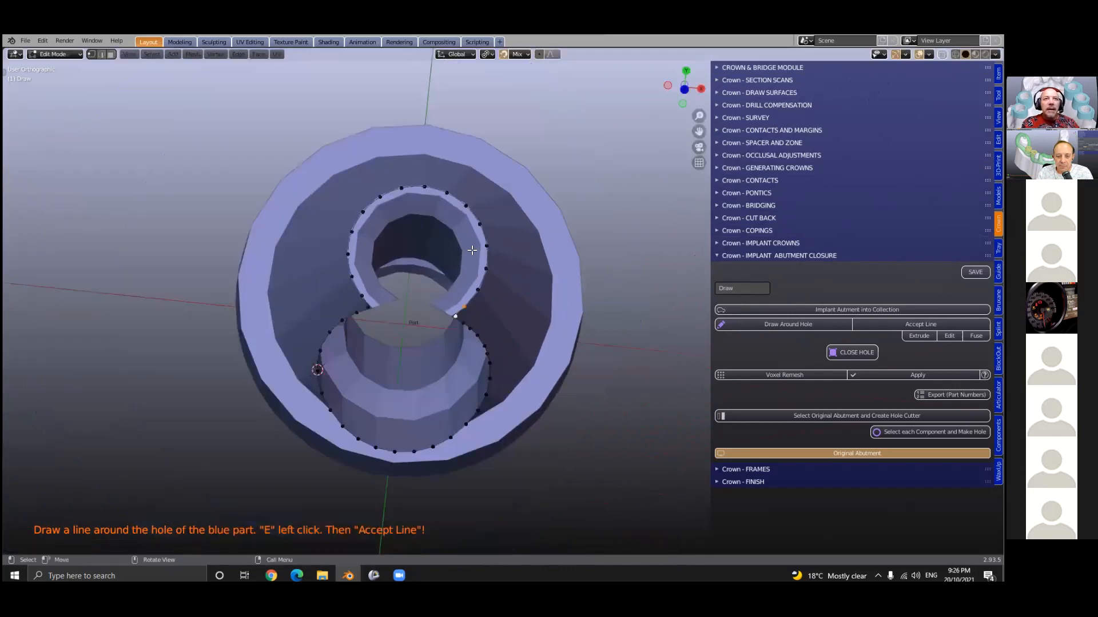
{"action": "middle_click_drag", "start_coordinate": [466, 335], "coordinate": [402, 273]}
{"action": "left_click", "coordinate": [401, 275], "text": "shift"}
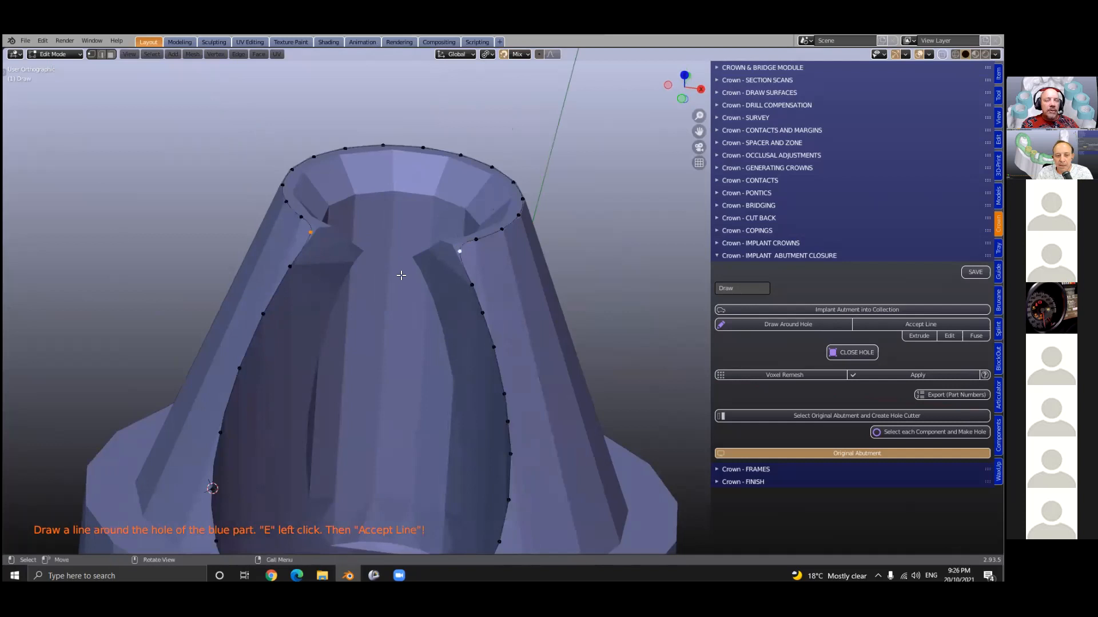
{"action": "key", "text": "f"}
{"action": "middle_click_drag", "start_coordinate": [439, 226], "coordinate": [400, 260]}
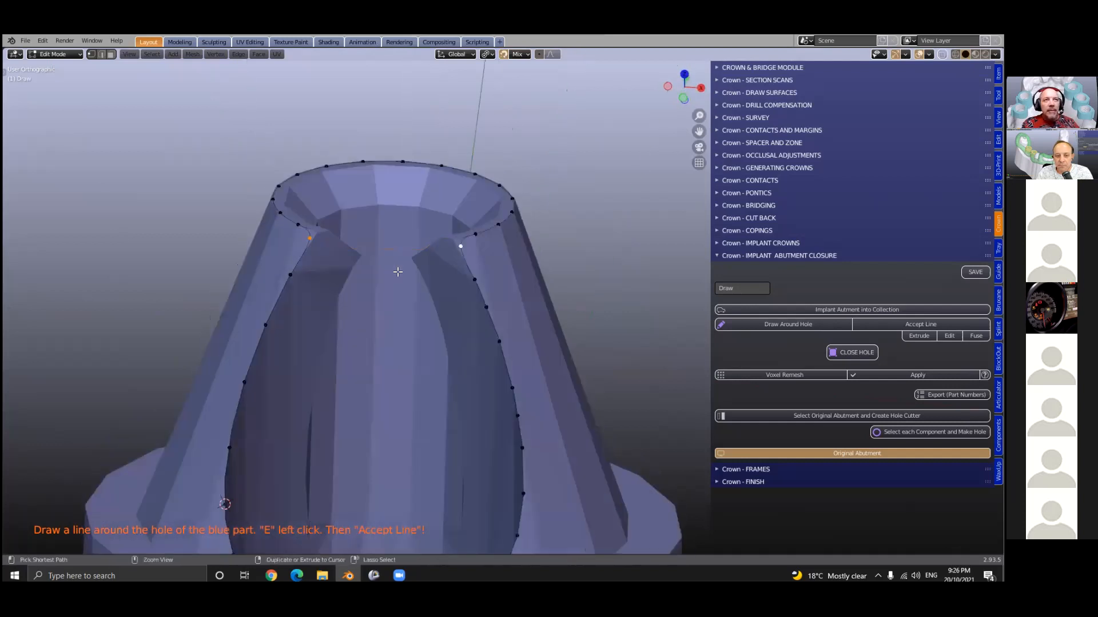
Accept the drawn line and adjust its corner point where the side opening meets the post's rim.
{"action": "left_click", "coordinate": [920, 324]}
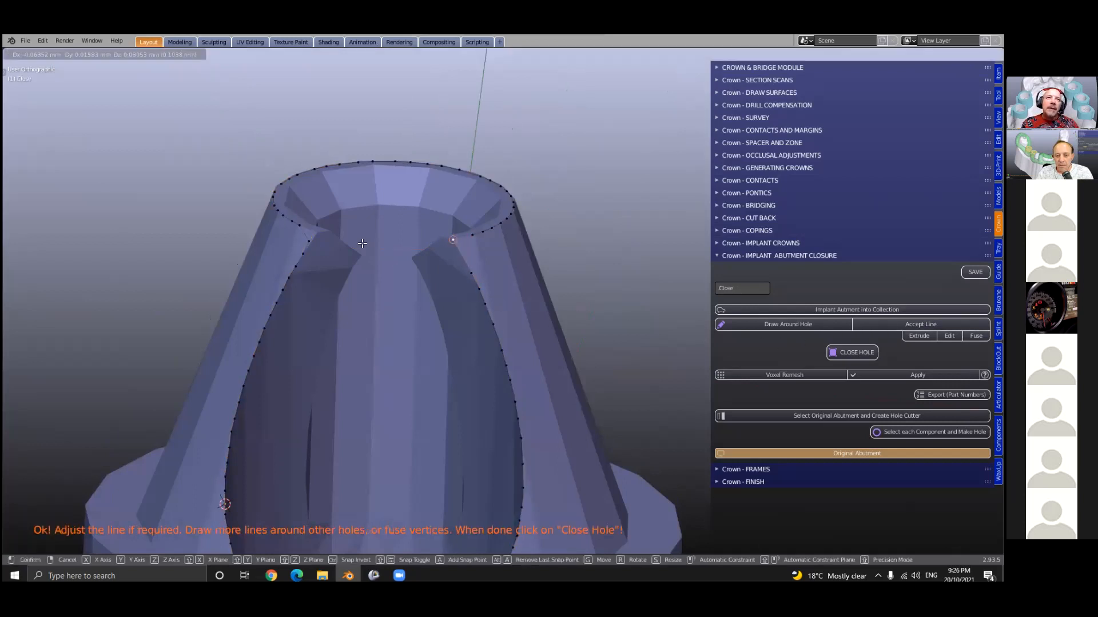
{"action": "left_click_drag", "start_coordinate": [313, 239], "coordinate": [318, 232]}
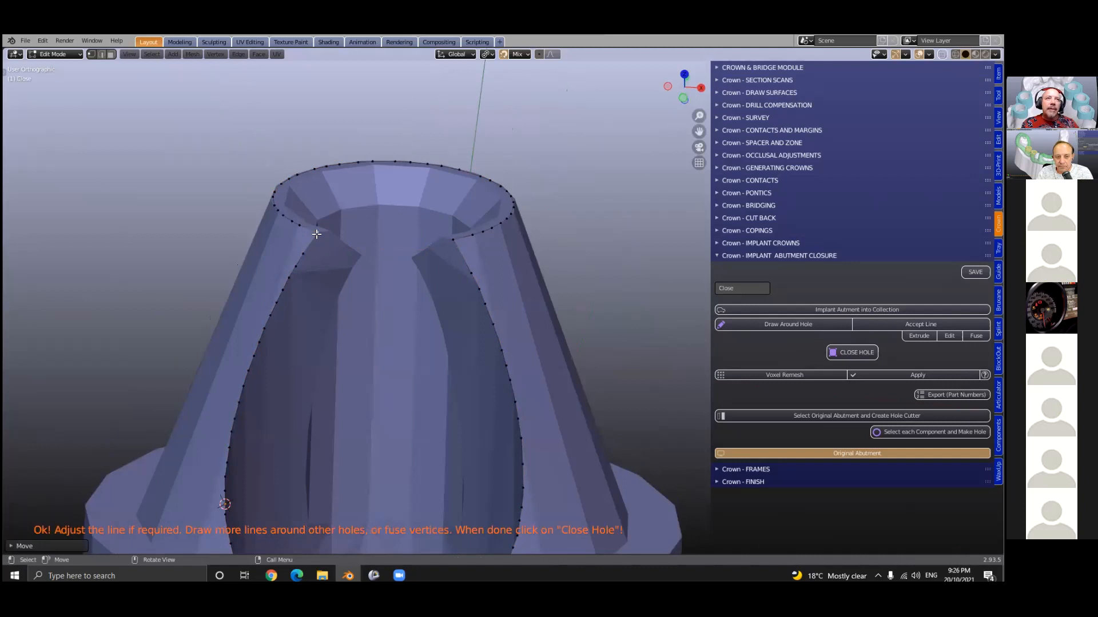
Join the hole outline's two end points at the post's rim with an edge across the top of the side opening.
{"action": "left_click", "coordinate": [453, 239], "text": "shift"}
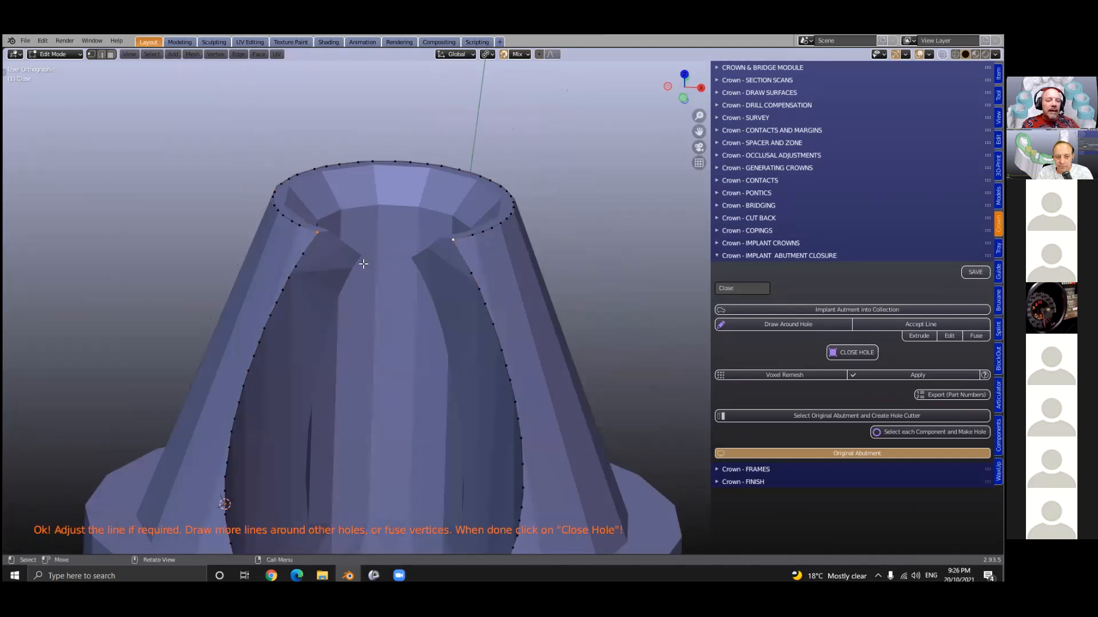
{"action": "key", "text": "f"}
{"action": "scroll", "coordinate": [400, 277], "scroll_direction": "down", "scroll_amount": 3}
{"action": "middle_click_drag", "start_coordinate": [422, 353], "coordinate": [445, 385]}
{"action": "scroll", "coordinate": [445, 385], "scroll_direction": "down", "scroll_amount": 1}
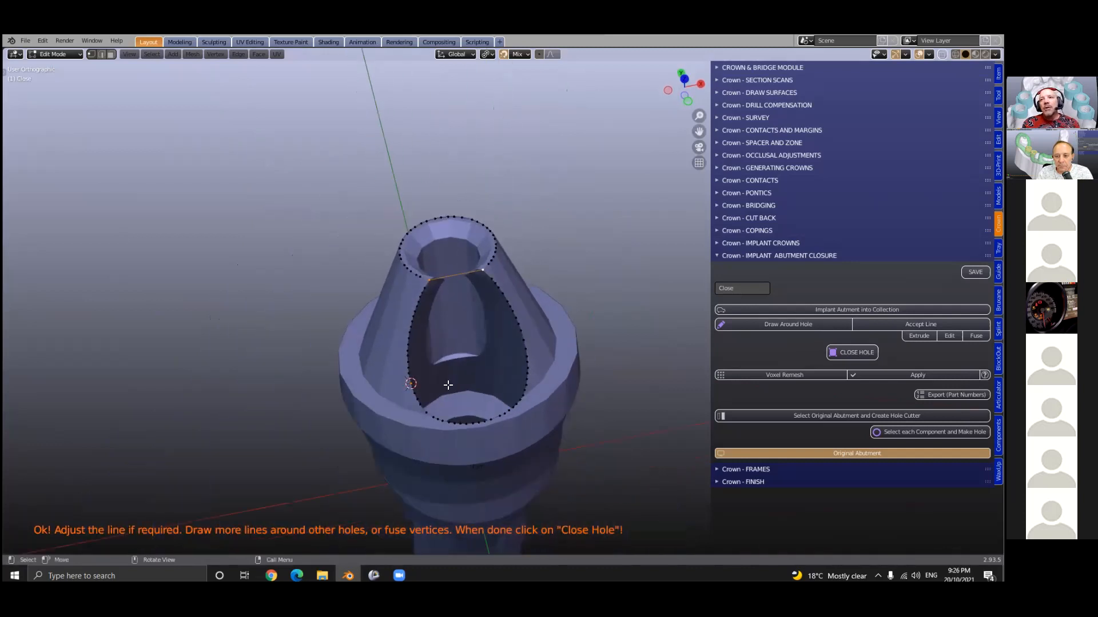
Close the outlined screw hole and side opening, and inspect the closed abutment from the side.
{"action": "left_click", "coordinate": [852, 351]}
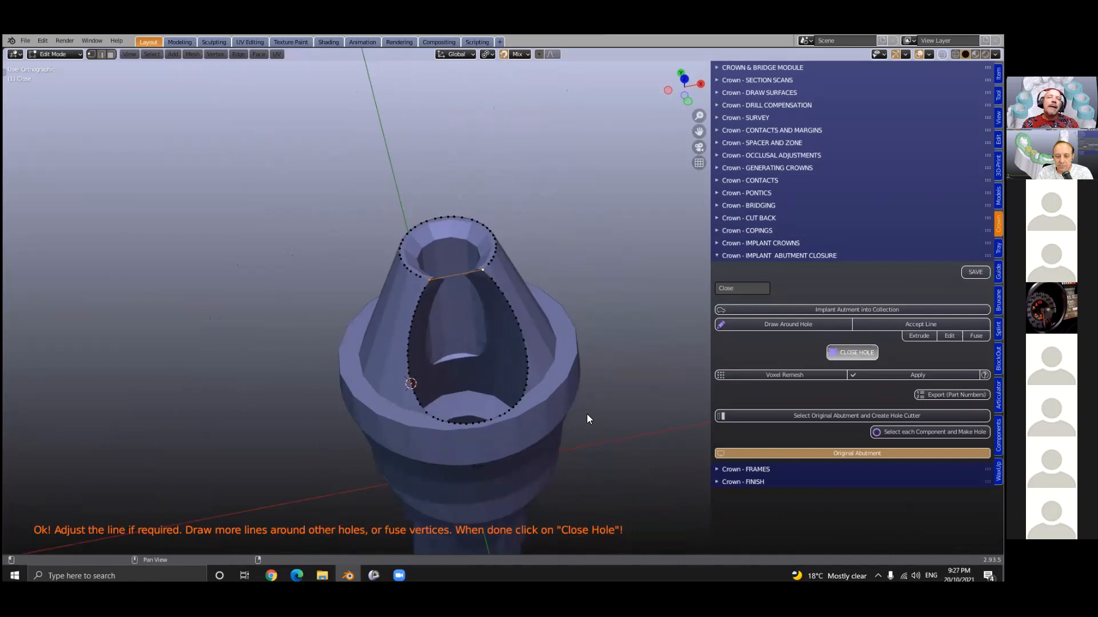
{"action": "middle_click_drag", "start_coordinate": [581, 412], "coordinate": [458, 385]}
{"action": "right_click", "coordinate": [459, 382], "text": "shift"}
{"action": "middle_click_drag", "start_coordinate": [554, 367], "coordinate": [533, 354], "text": "shift"}
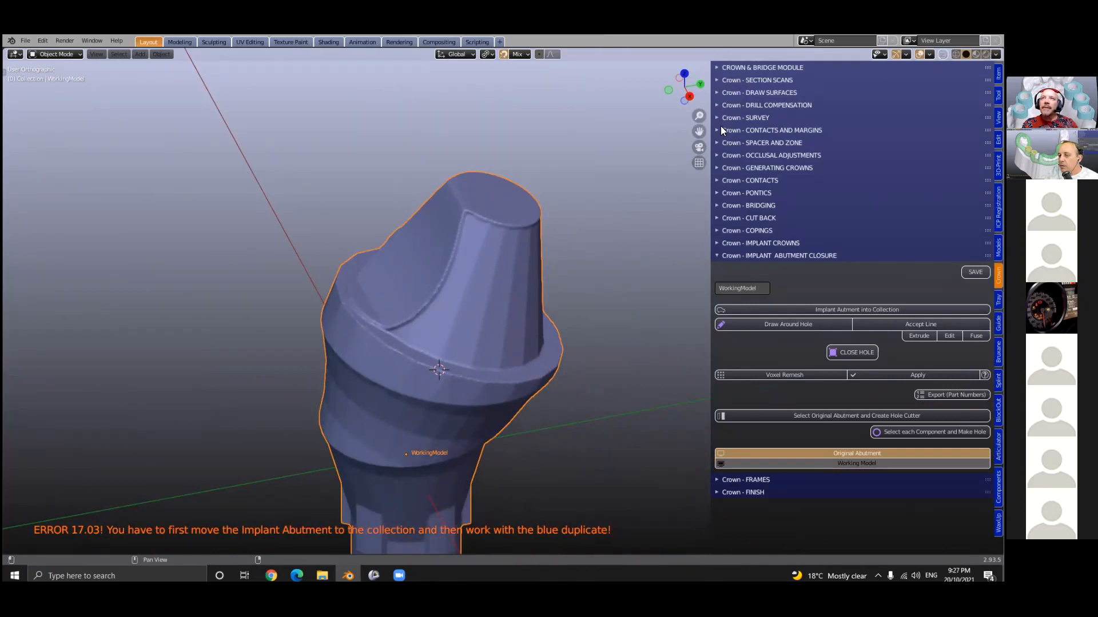
{"action": "scroll", "coordinate": [504, 371], "scroll_direction": "down", "scroll_amount": 1}
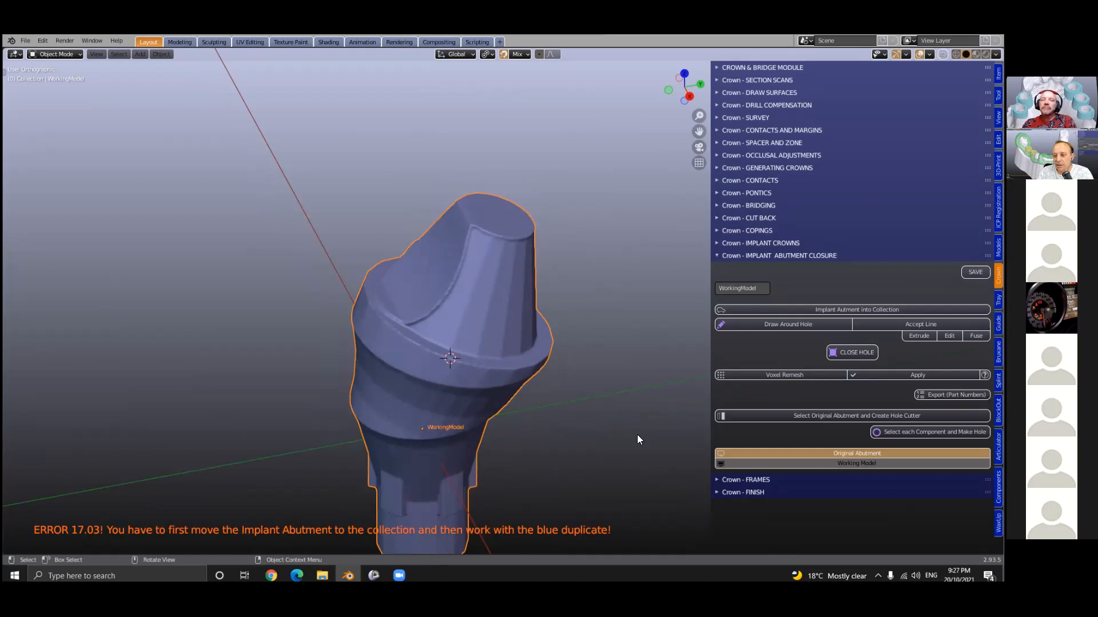
Compare the original open abutment with the closed working model by switching their visibility, finishing with the working model shown.
{"action": "left_click", "coordinate": [864, 462]}
{"action": "left_click", "coordinate": [856, 454]}
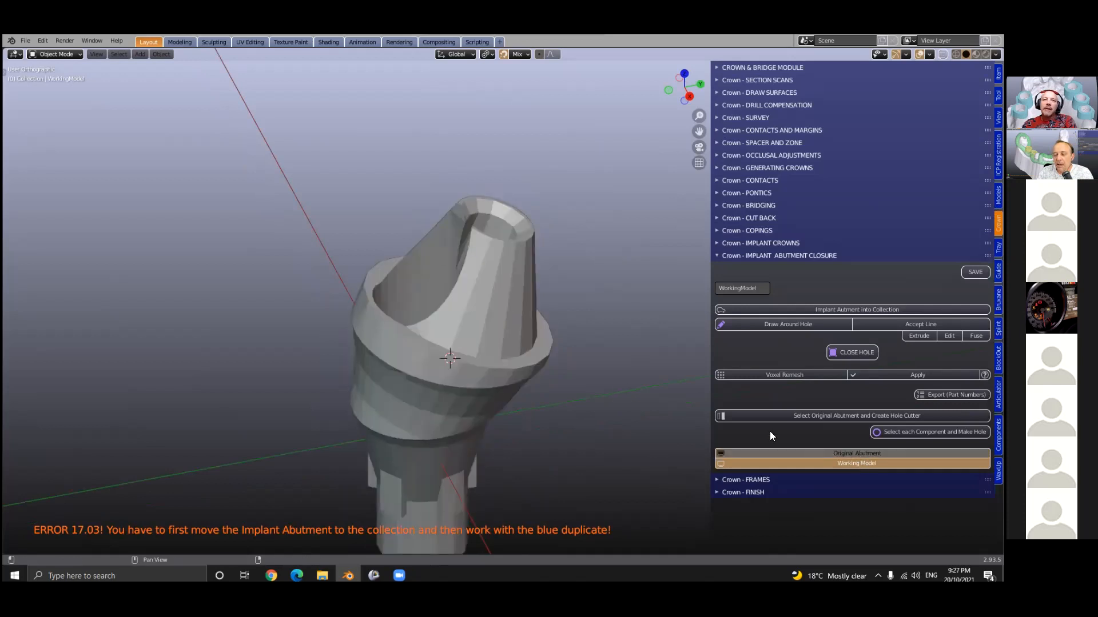
{"action": "left_click", "coordinate": [538, 377]}
{"action": "left_click", "coordinate": [836, 452]}
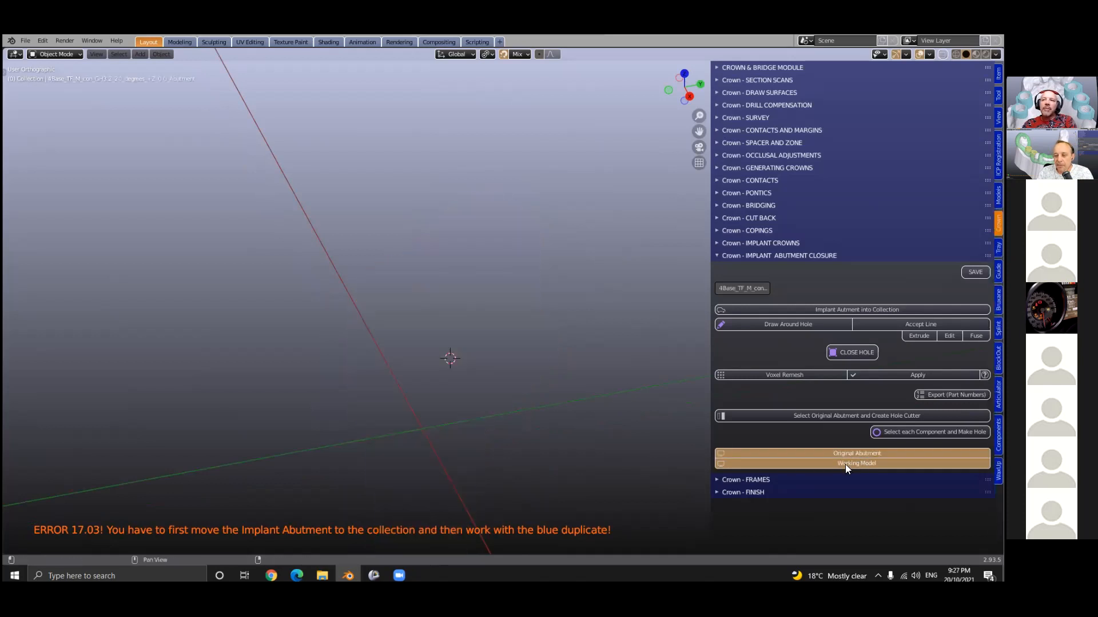
{"action": "left_click", "coordinate": [845, 464]}
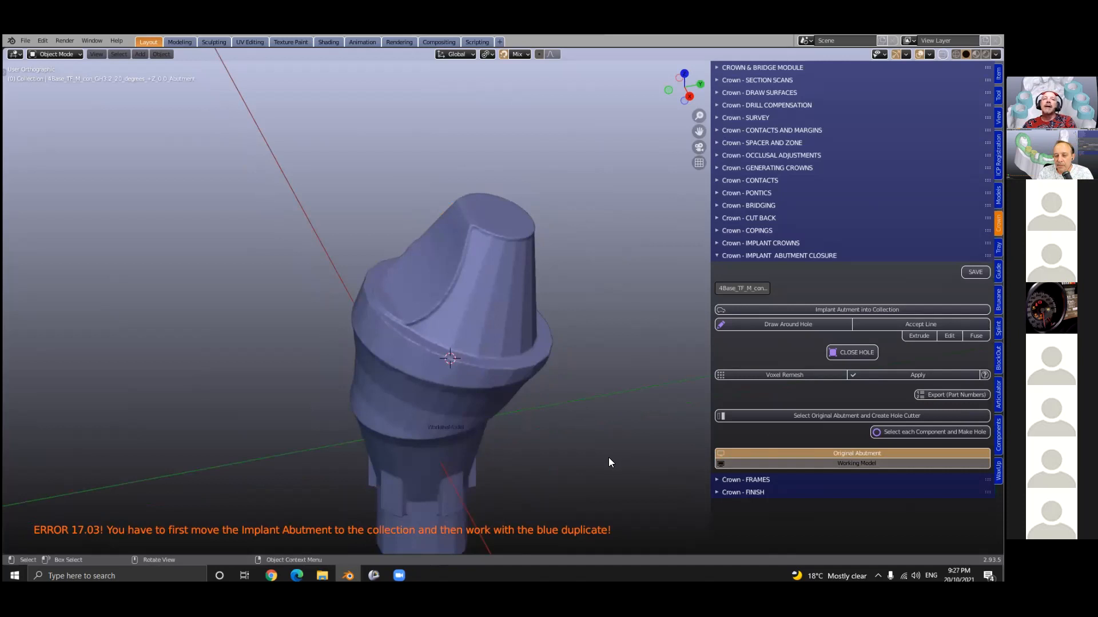
Start a margin line on the closed working model and place its first points along the shoulder's outer edge.
{"action": "left_click", "coordinate": [453, 361]}
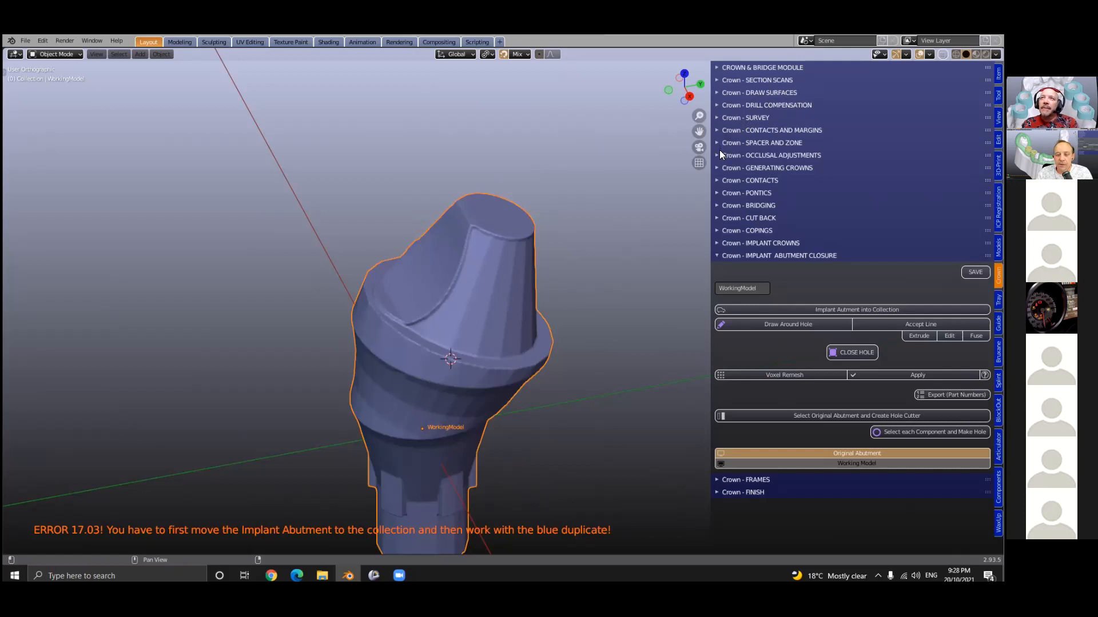
{"action": "left_click", "coordinate": [717, 94]}
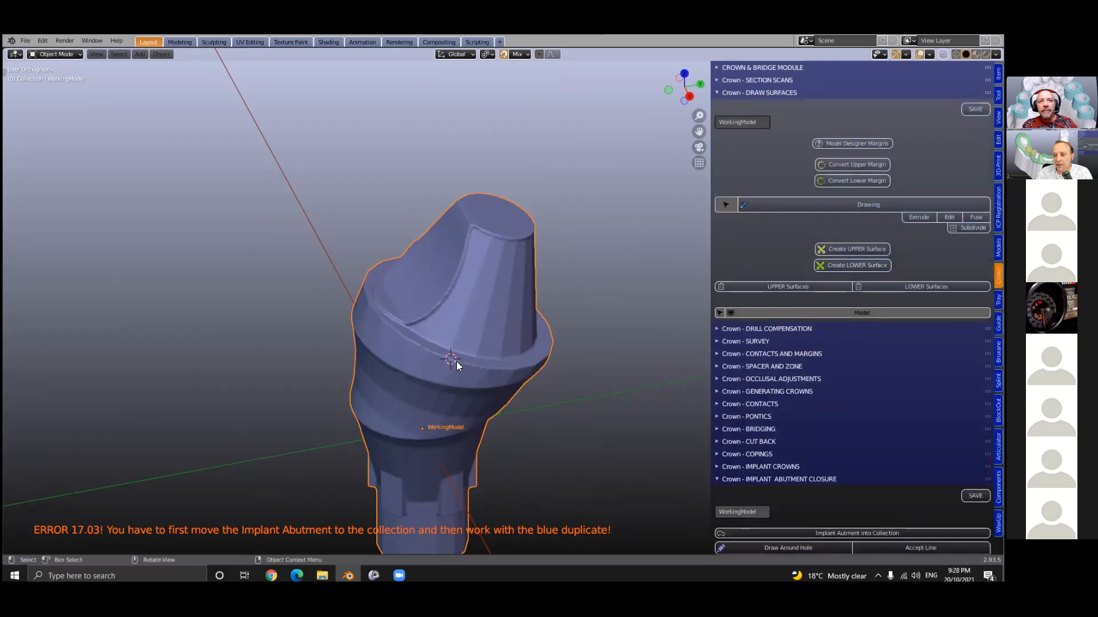
{"action": "left_click", "coordinate": [826, 204]}
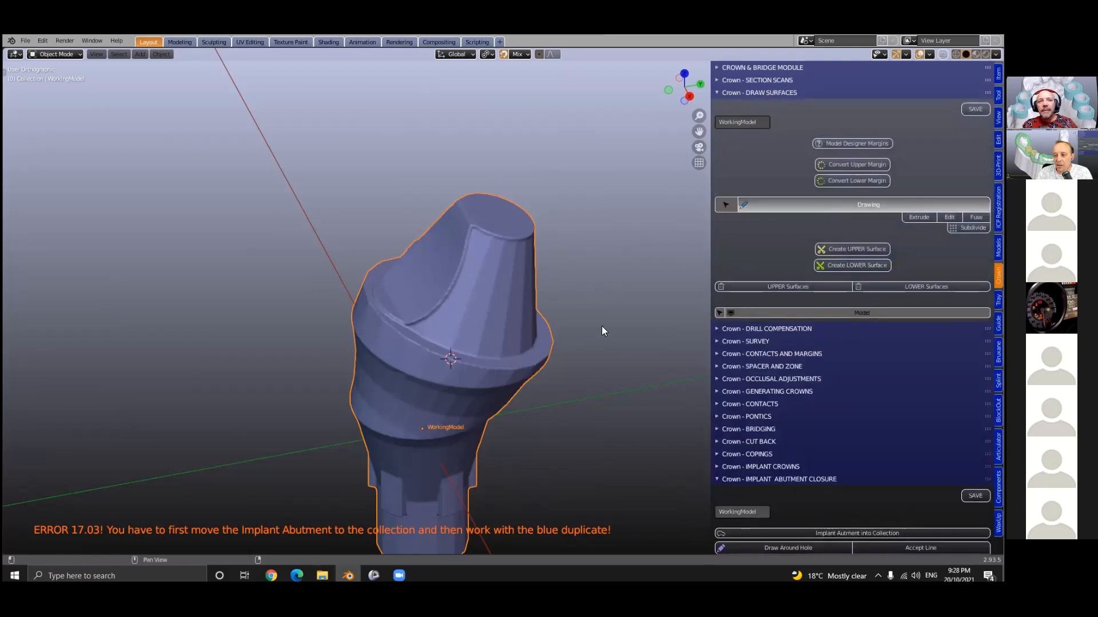
{"action": "middle_click_drag", "start_coordinate": [484, 374], "coordinate": [450, 385]}
{"action": "key", "text": "e"}
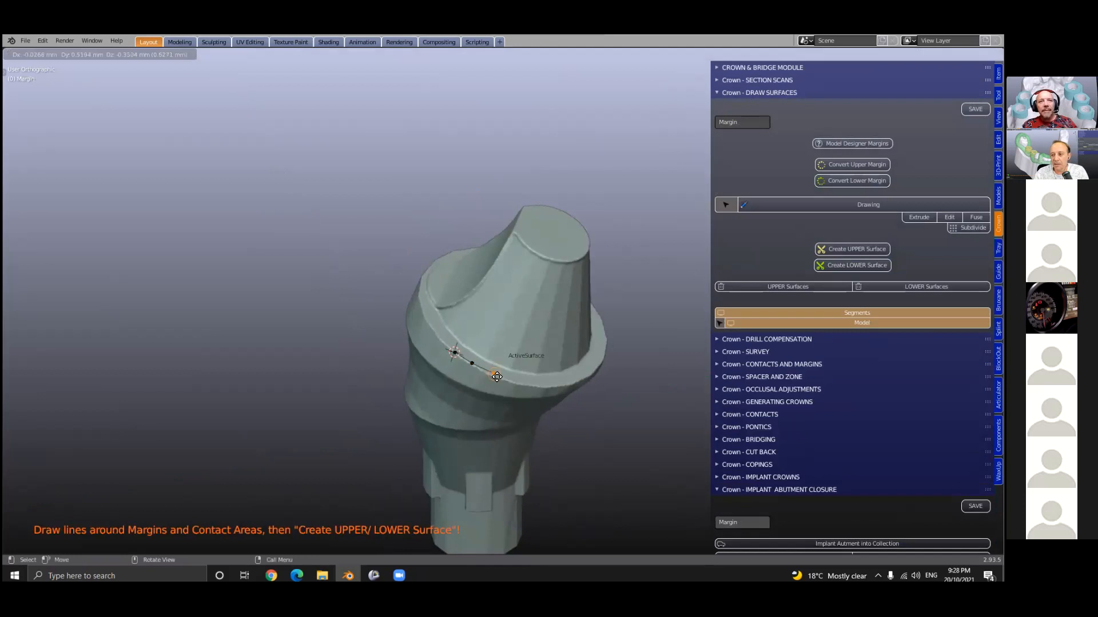
{"action": "left_click", "coordinate": [498, 377]}
{"action": "key", "text": "e"}
{"action": "left_click", "coordinate": [525, 384]}
{"action": "key", "text": "e"}
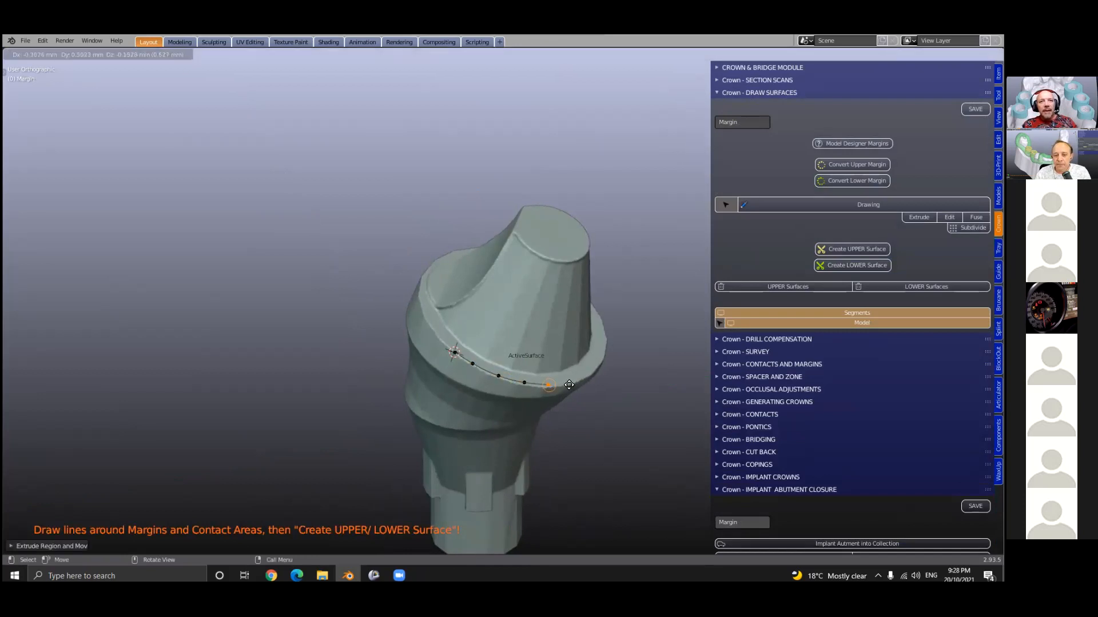
{"action": "left_click", "coordinate": [570, 384]}
{"action": "key", "text": "e"}
{"action": "left_click", "coordinate": [546, 367]}
Continue the margin line along the shoulder's outer edge around the back of the post towards the filled side opening.
{"action": "middle_click_drag", "start_coordinate": [547, 366], "coordinate": [618, 410]}
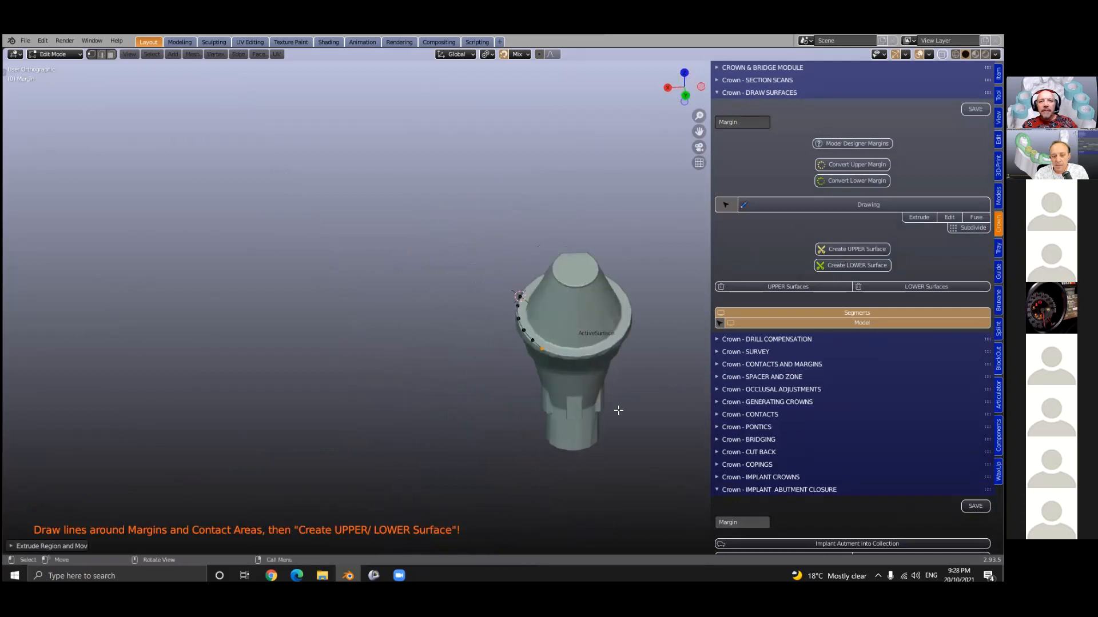
{"action": "scroll", "coordinate": [628, 412], "scroll_direction": "up", "scroll_amount": 2}
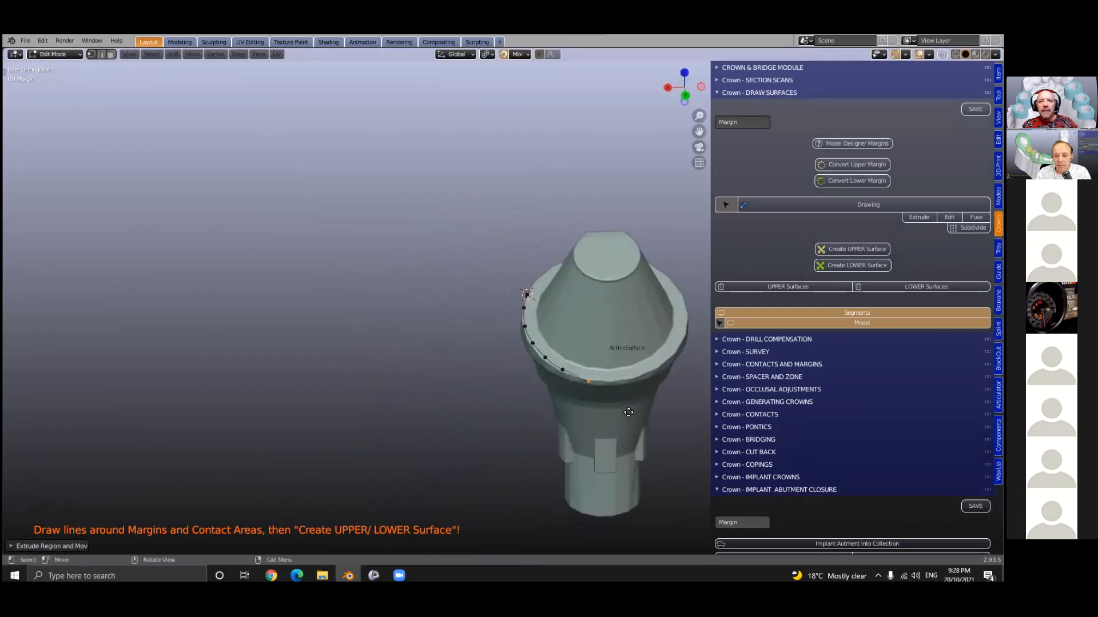
{"action": "scroll", "coordinate": [629, 412], "scroll_direction": "up", "scroll_amount": 2}
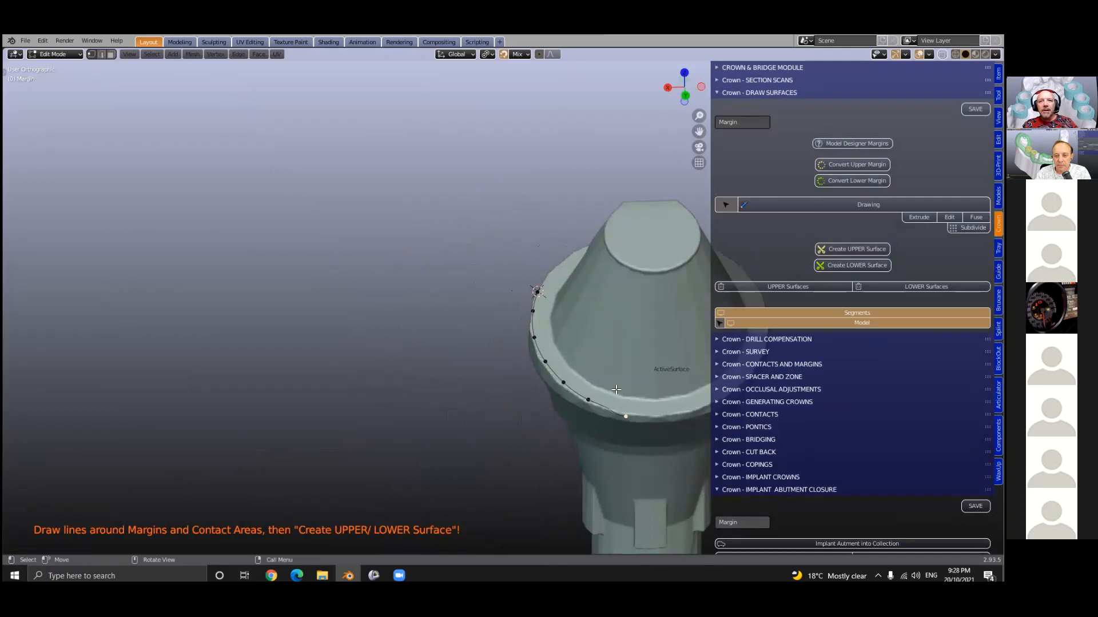
{"action": "key", "text": "e"}
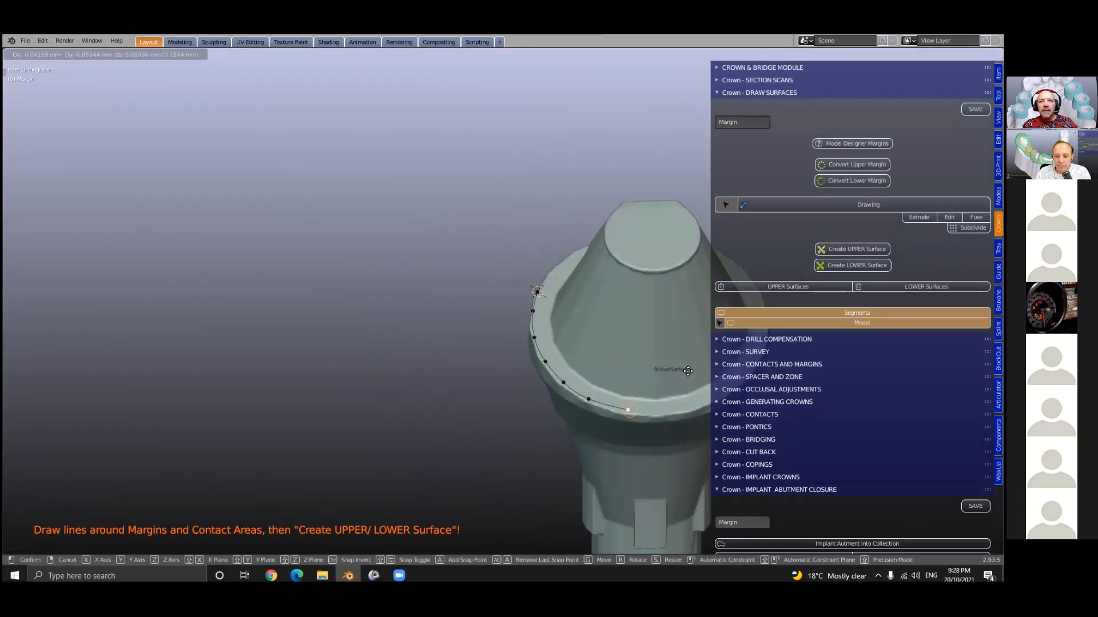
{"action": "left_click", "coordinate": [446, 373]}
{"action": "middle_click_drag", "start_coordinate": [404, 387], "coordinate": [510, 351]}
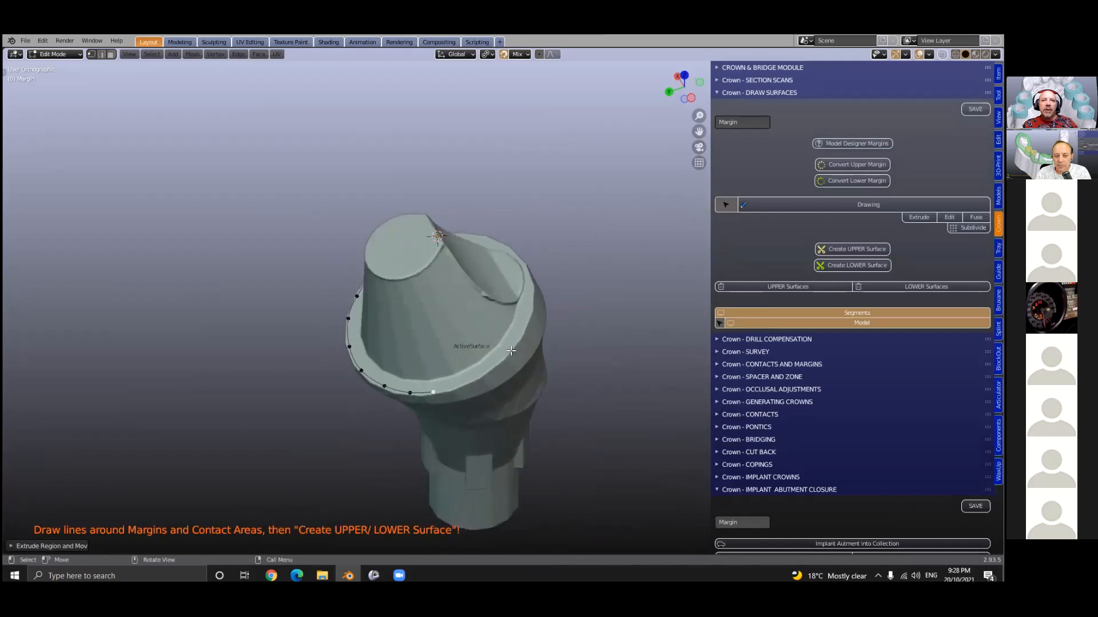
{"action": "key", "text": "e"}
{"action": "left_click", "coordinate": [540, 342]}
{"action": "key", "text": "e"}
{"action": "left_click", "coordinate": [559, 332]}
{"action": "key", "text": "e"}
{"action": "left_click", "coordinate": [571, 322]}
{"action": "key", "text": "e"}
{"action": "left_click", "coordinate": [581, 307]}
{"action": "key", "text": "e"}
{"action": "left_click", "coordinate": [590, 289]}
{"action": "key", "text": "e"}
{"action": "left_click", "coordinate": [558, 292]}
Extend the margin line along the shoulder in front of the filled side opening, back to near its starting point.
{"action": "middle_click_drag", "start_coordinate": [562, 294], "coordinate": [592, 283]}
{"action": "key", "text": "e"}
{"action": "left_click", "coordinate": [606, 275]}
{"action": "key", "text": "e"}
{"action": "left_click", "coordinate": [625, 264]}
{"action": "key", "text": "e"}
{"action": "left_click", "coordinate": [639, 255]}
{"action": "key", "text": "e"}
{"action": "left_click", "coordinate": [651, 245]}
{"action": "key", "text": "e"}
{"action": "left_click", "coordinate": [659, 234]}
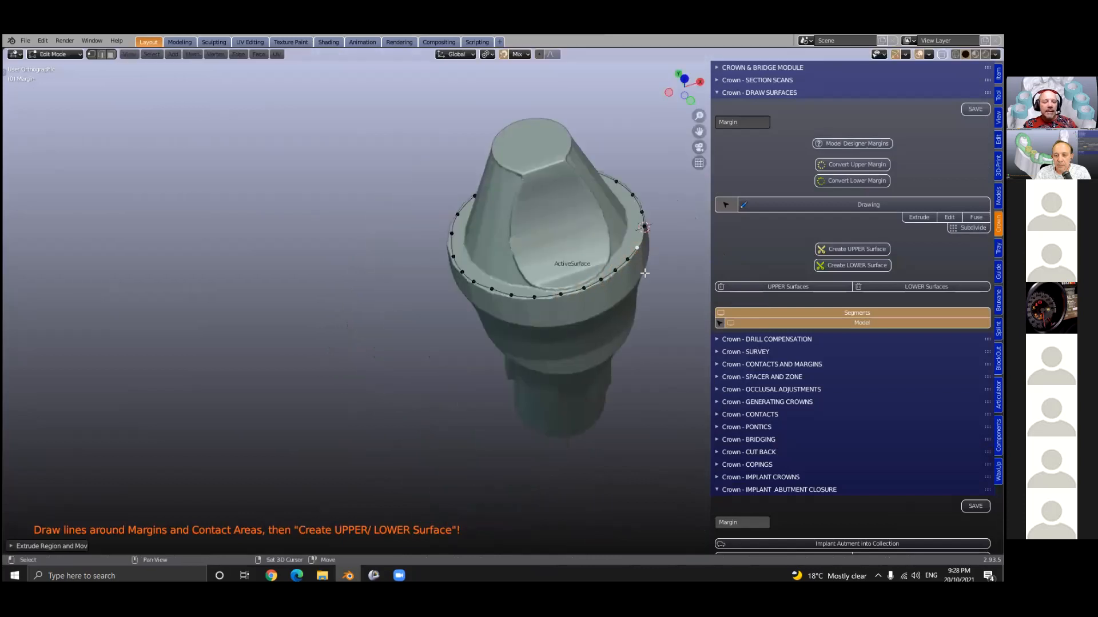
Join the margin line's ends into a closed loop and create the lower surface from it.
{"action": "left_click", "coordinate": [644, 274], "text": "shift"}
{"action": "middle_click_drag", "start_coordinate": [592, 306], "coordinate": [488, 372], "text": "shift"}
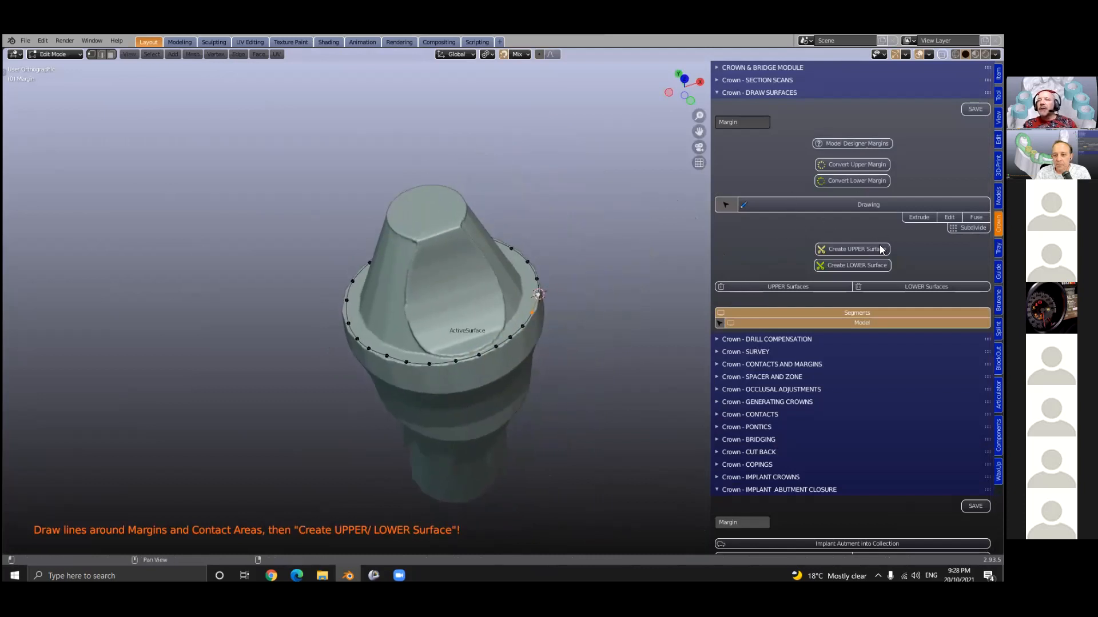
{"action": "left_click", "coordinate": [843, 264]}
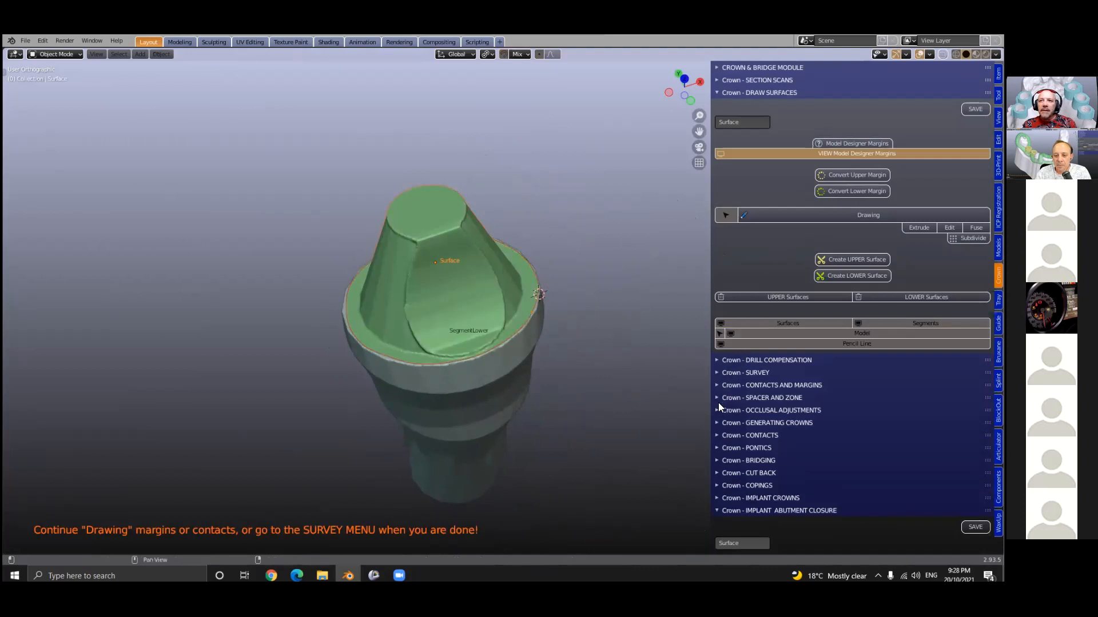
Survey the abutment's lower surface from above and block out its undercuts with BlockOut LOWER.
{"action": "left_click", "coordinate": [715, 373]}
{"action": "scroll", "coordinate": [802, 369], "scroll_direction": "down", "scroll_amount": 3}
{"action": "scroll", "coordinate": [801, 370], "scroll_direction": "down", "scroll_amount": 1}
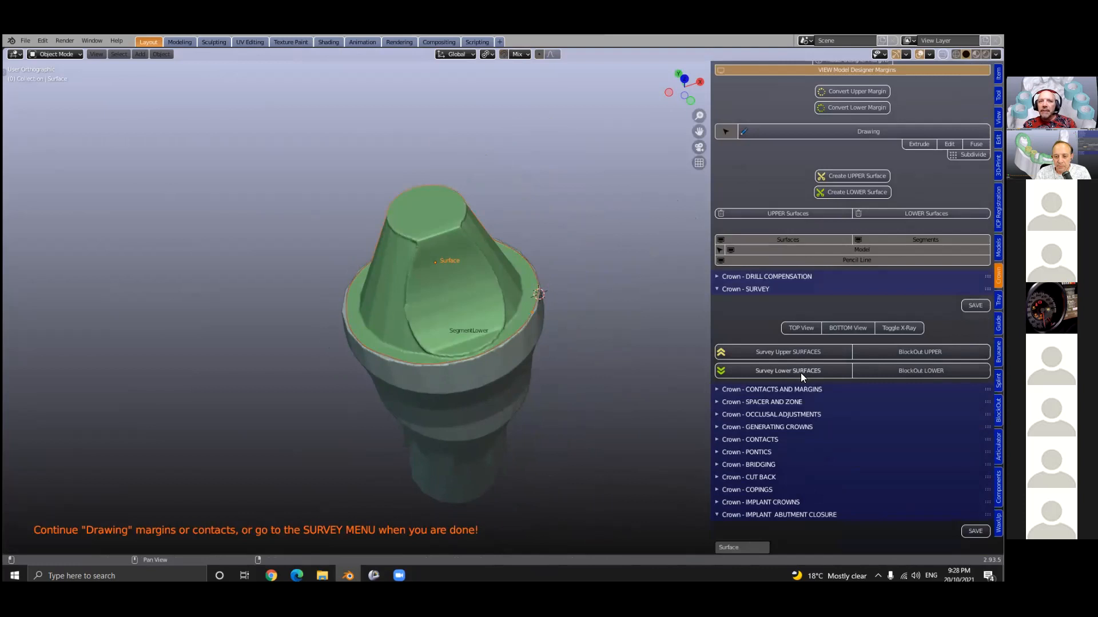
{"action": "left_click_drag", "start_coordinate": [465, 258], "coordinate": [465, 273]}
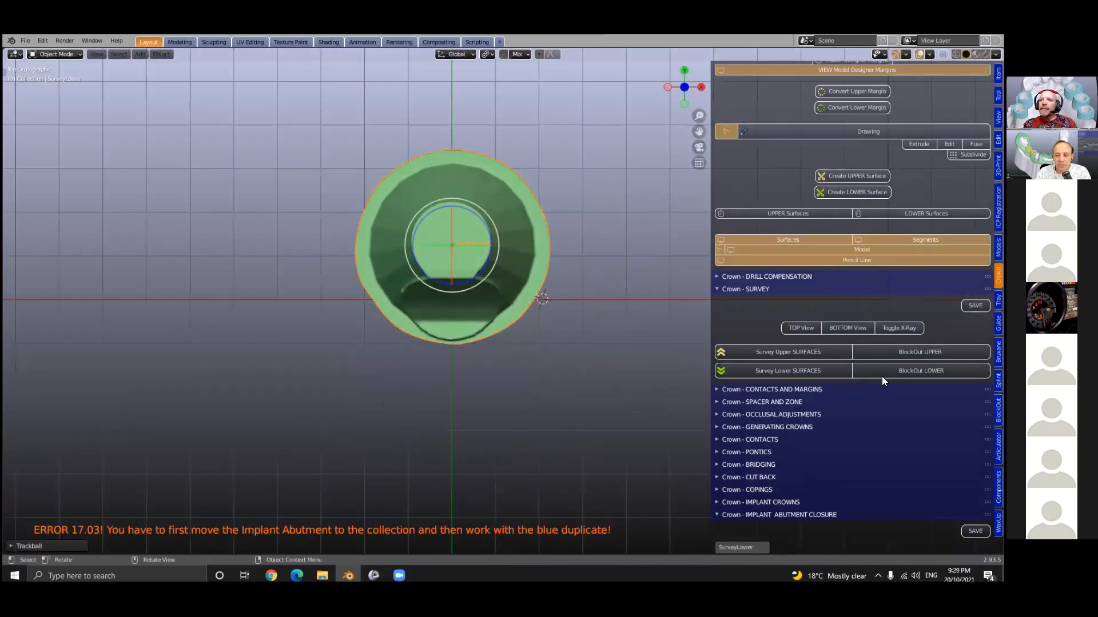
{"action": "left_click", "coordinate": [893, 373]}
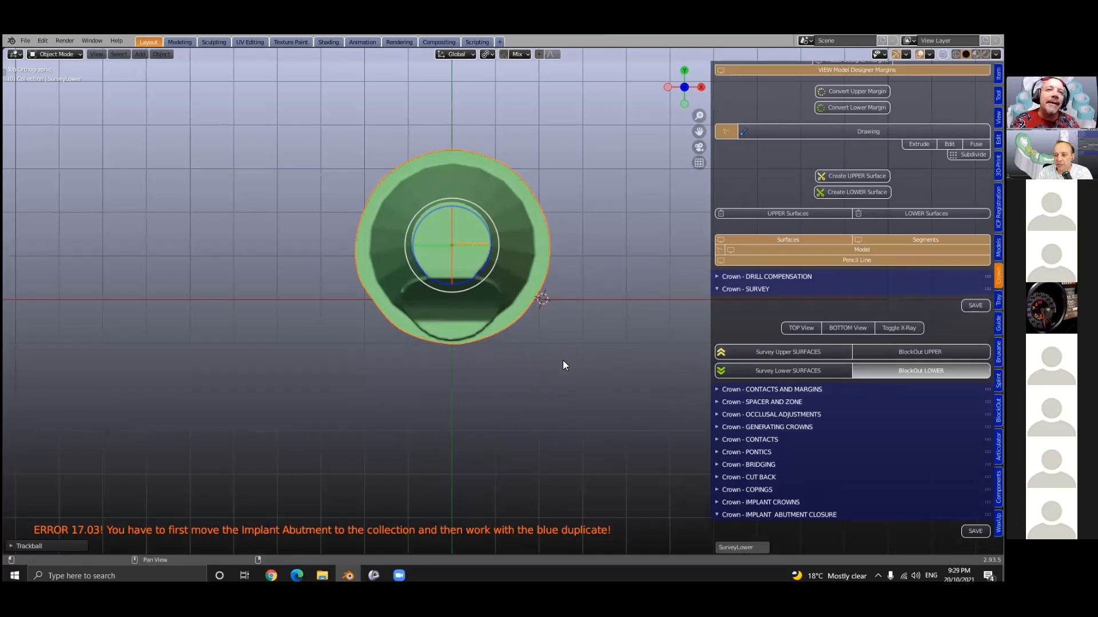
{"action": "middle_click_drag", "start_coordinate": [547, 315], "coordinate": [449, 246]}
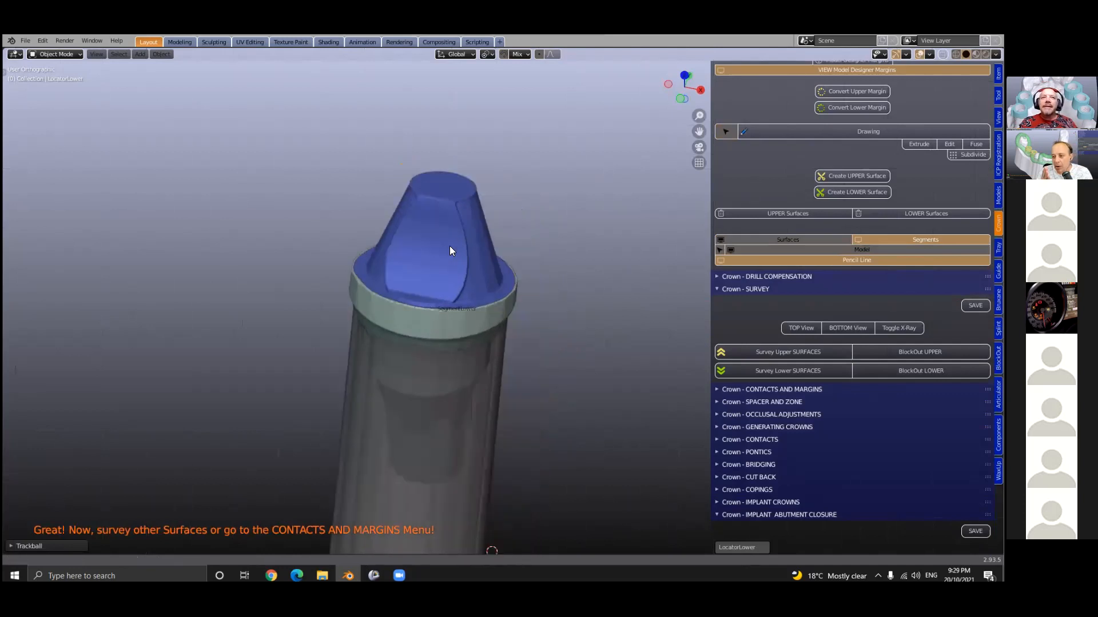
Try to generate an automatic spacer and safety zone for the surveyed abutment.
{"action": "left_click", "coordinate": [449, 246]}
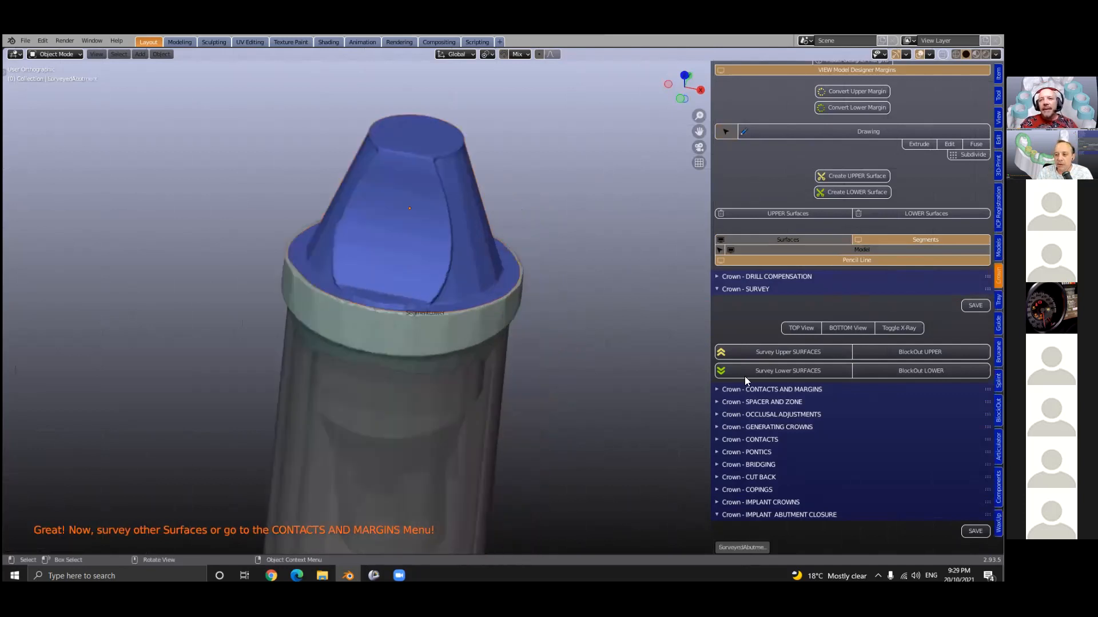
{"action": "left_click", "coordinate": [718, 388]}
{"action": "scroll", "coordinate": [723, 451], "scroll_direction": "down", "scroll_amount": 5}
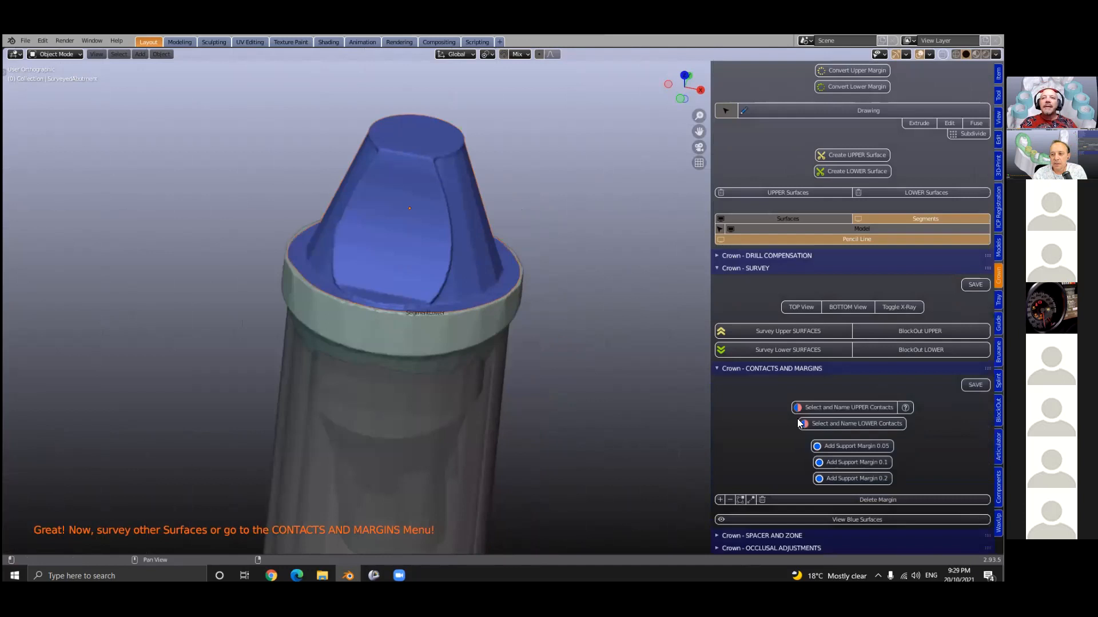
{"action": "left_click", "coordinate": [722, 452]}
{"action": "scroll", "coordinate": [830, 395], "scroll_direction": "down", "scroll_amount": 7}
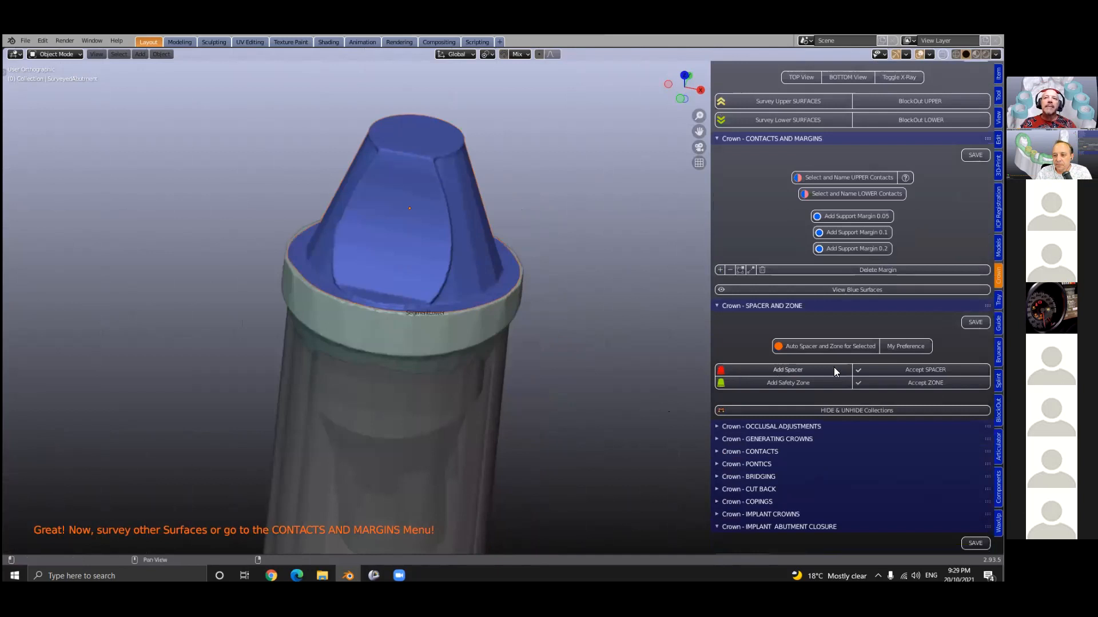
{"action": "left_click", "coordinate": [802, 346]}
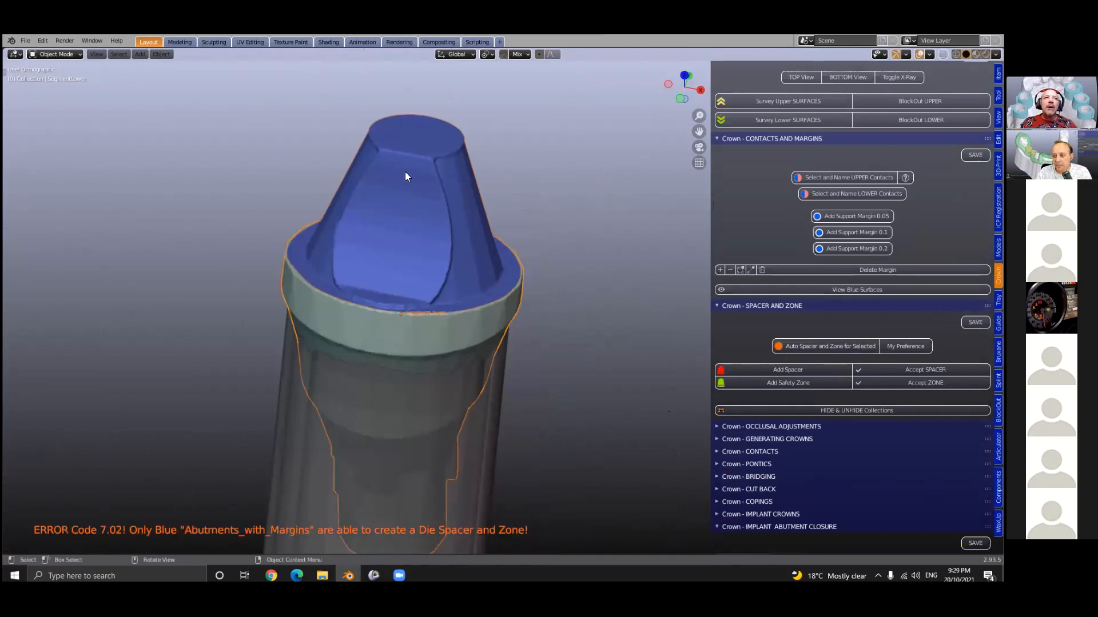
Add a 0.2 support margin to the surveyed abutment and generate its automatic spacer and safety zone.
{"action": "left_click", "coordinate": [840, 249]}
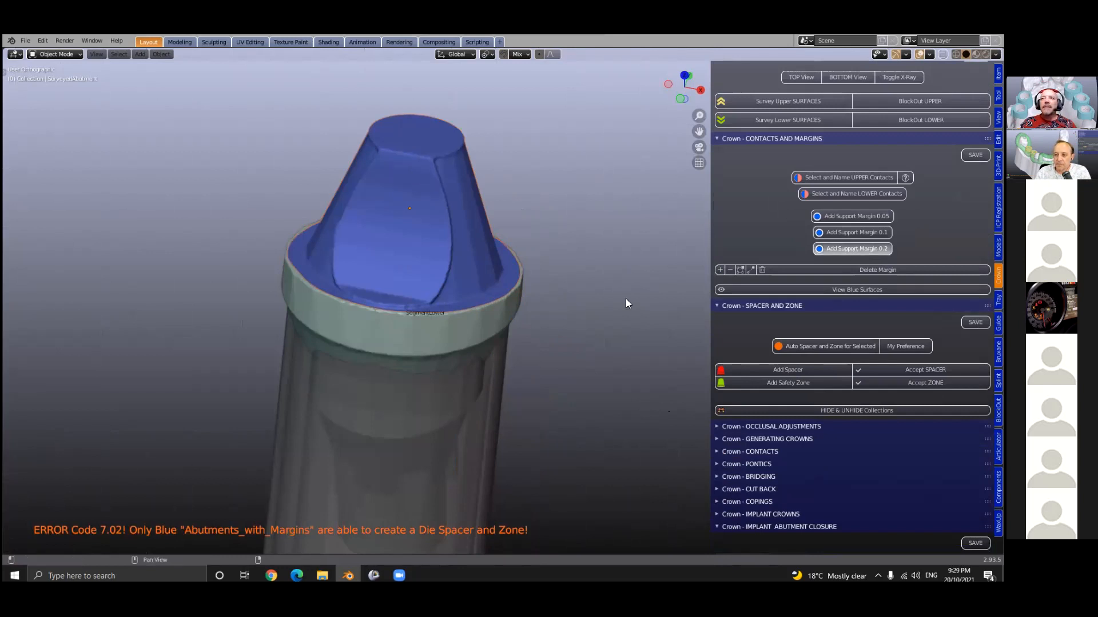
{"action": "middle_click_drag", "start_coordinate": [512, 327], "coordinate": [537, 355]}
{"action": "left_click", "coordinate": [441, 199]}
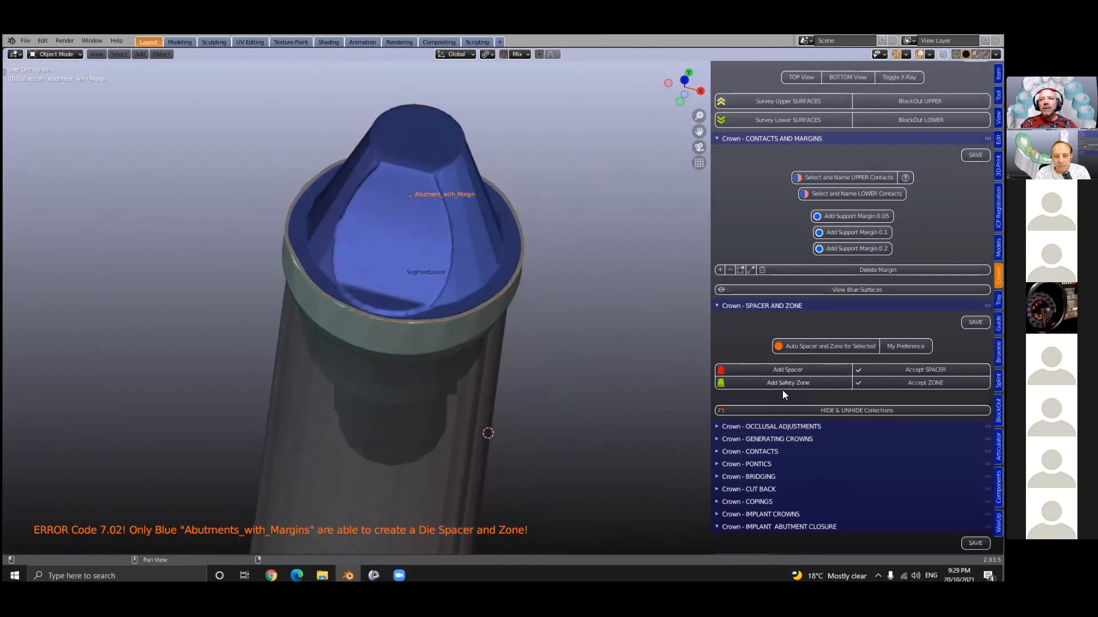
{"action": "left_click", "coordinate": [814, 343]}
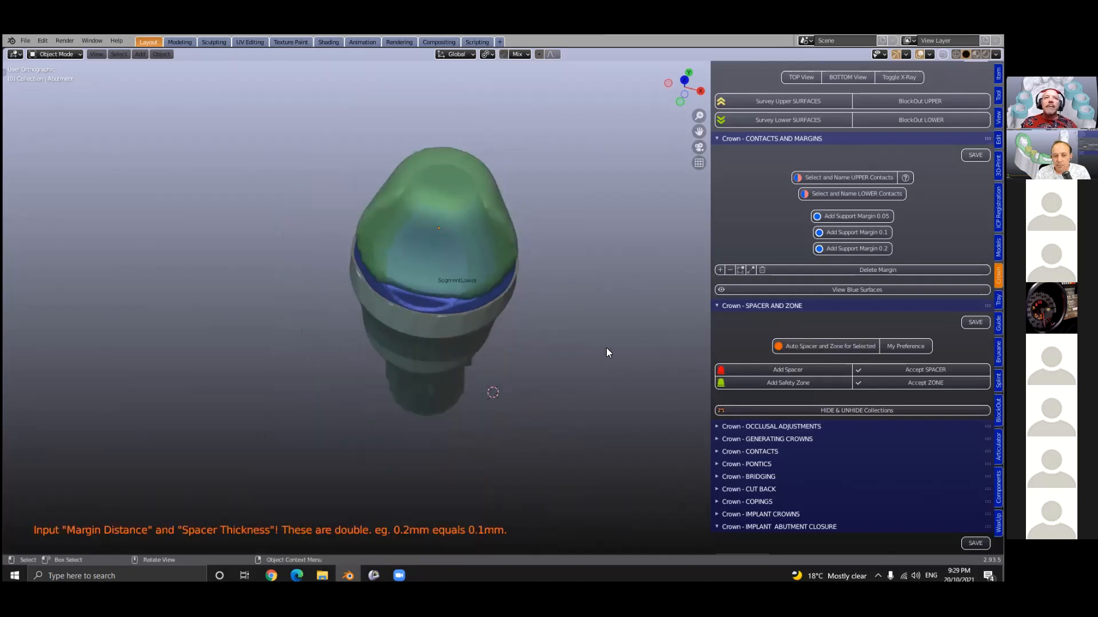
{"action": "middle_click_drag", "start_coordinate": [607, 351], "coordinate": [605, 291]}
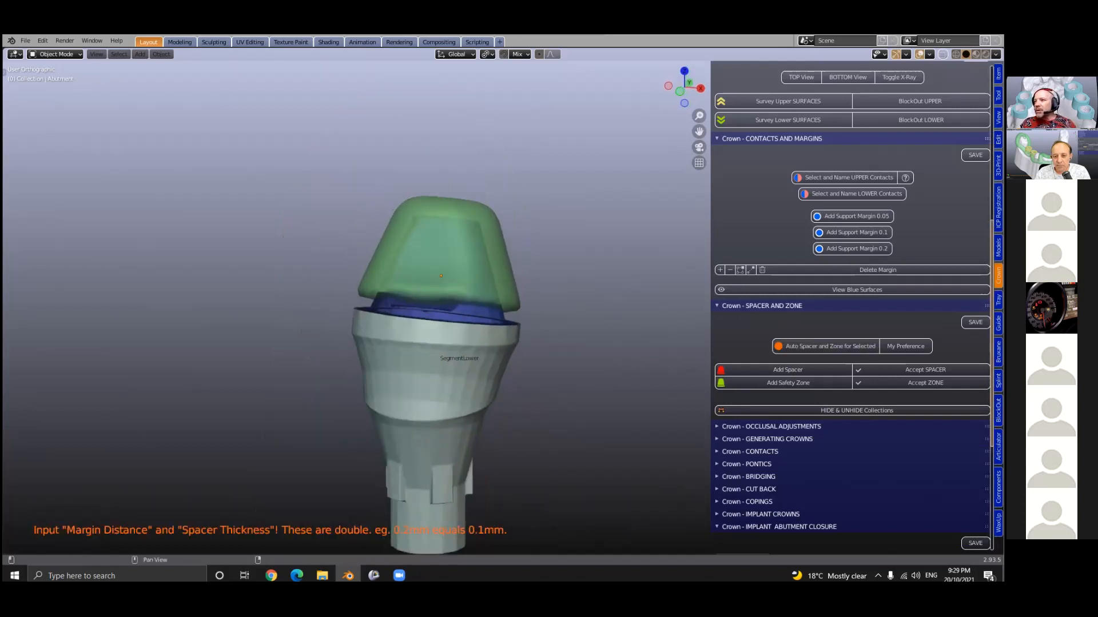
Bring in the library teeth, choose a single tooth to keep, delete the unwanted ones and select the remaining tooth.
{"action": "left_click", "coordinate": [997, 521]}
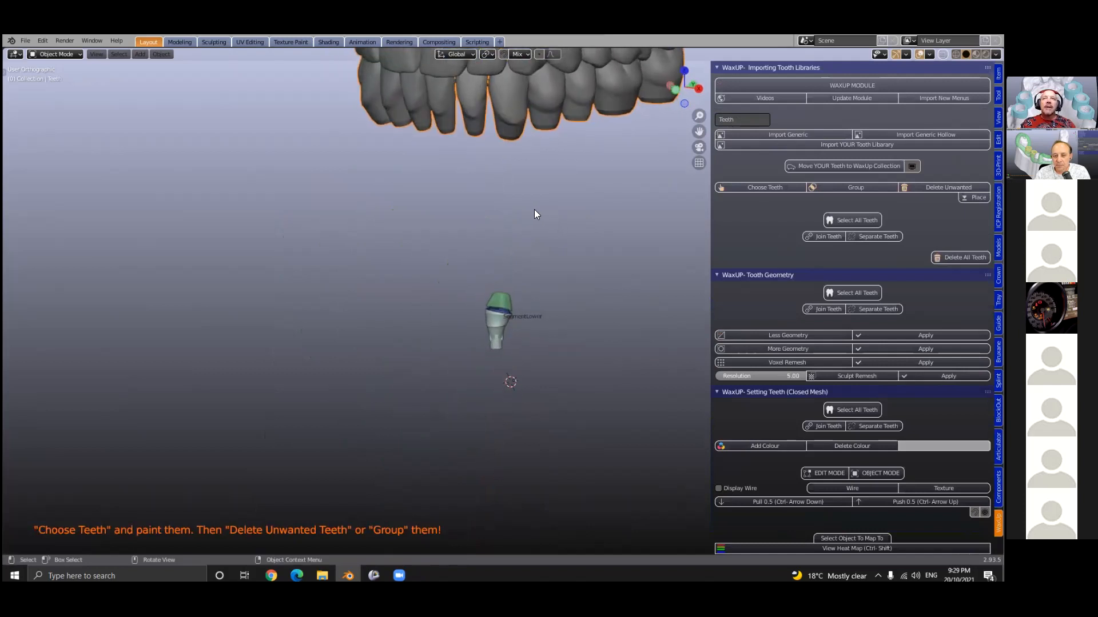
{"action": "left_click", "coordinate": [741, 187]}
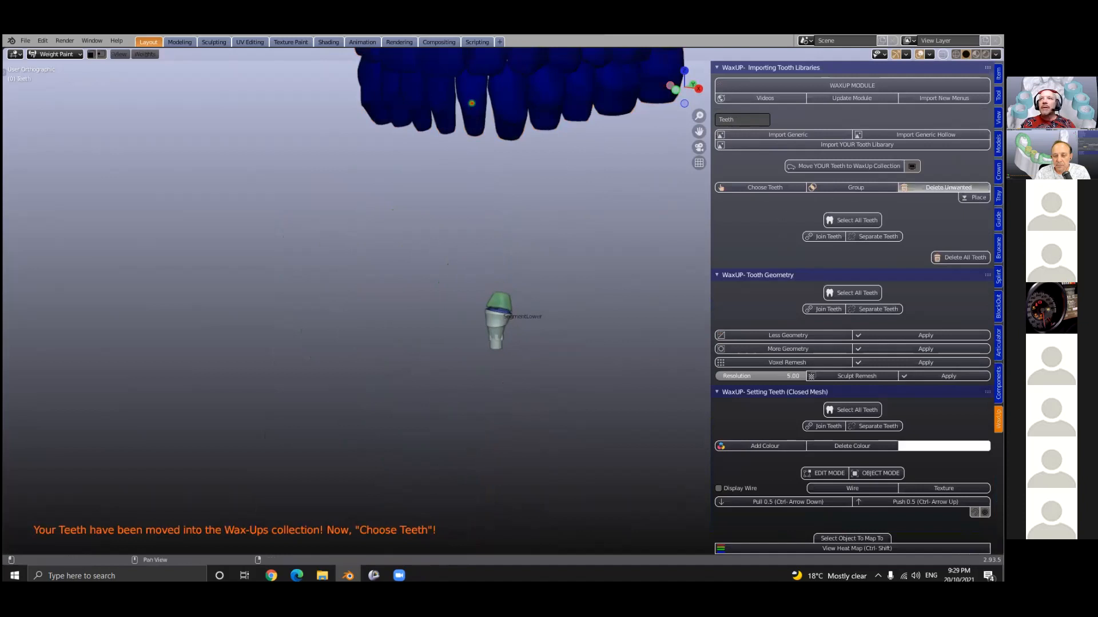
{"action": "left_click", "coordinate": [849, 222]}
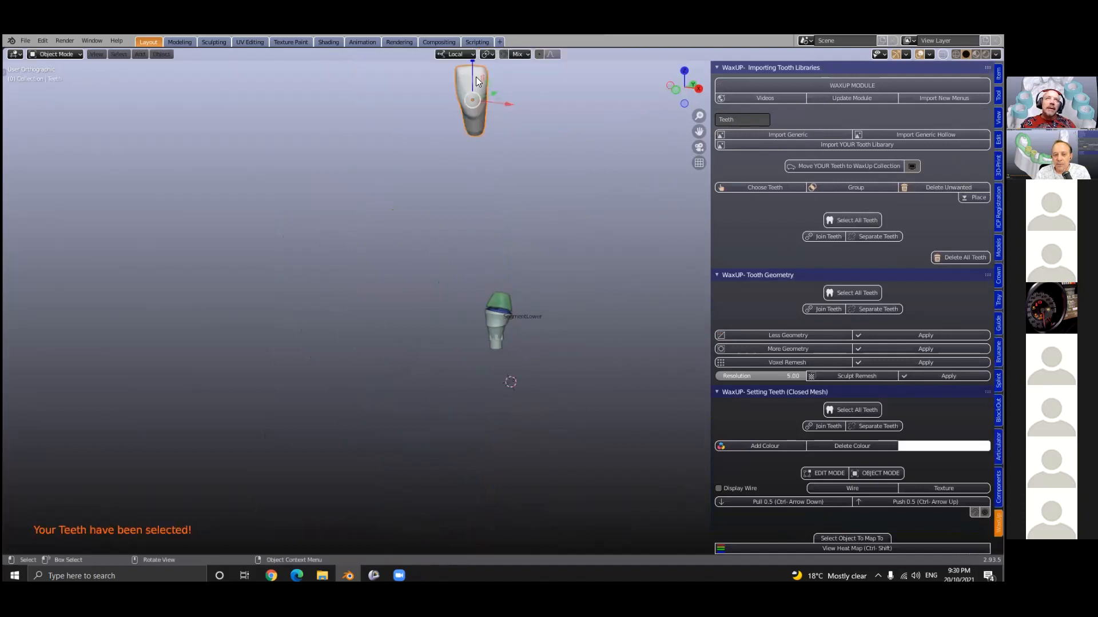
Move the selected library tooth down to the abutment and centre it over the green safety zone.
{"action": "key", "text": "g"}
{"action": "left_click", "coordinate": [465, 304]}
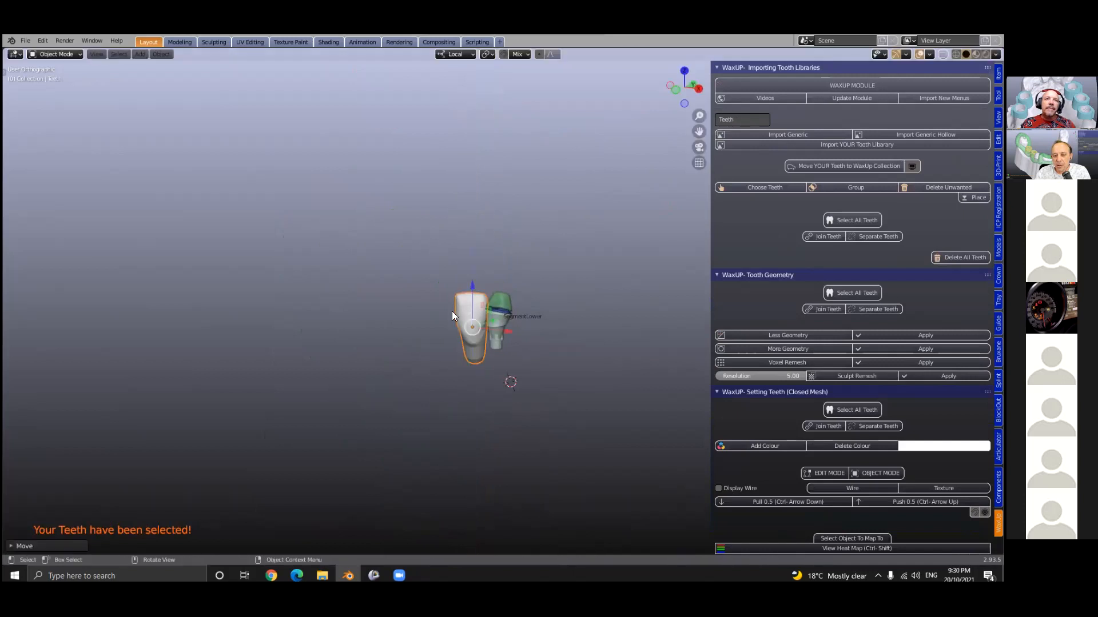
{"action": "scroll", "coordinate": [420, 365], "scroll_direction": "up", "scroll_amount": 5}
{"action": "middle_click_drag", "start_coordinate": [419, 369], "coordinate": [420, 405]}
{"action": "middle_click_drag", "start_coordinate": [425, 358], "coordinate": [372, 414]}
{"action": "left_click_drag", "start_coordinate": [338, 427], "coordinate": [573, 116]}
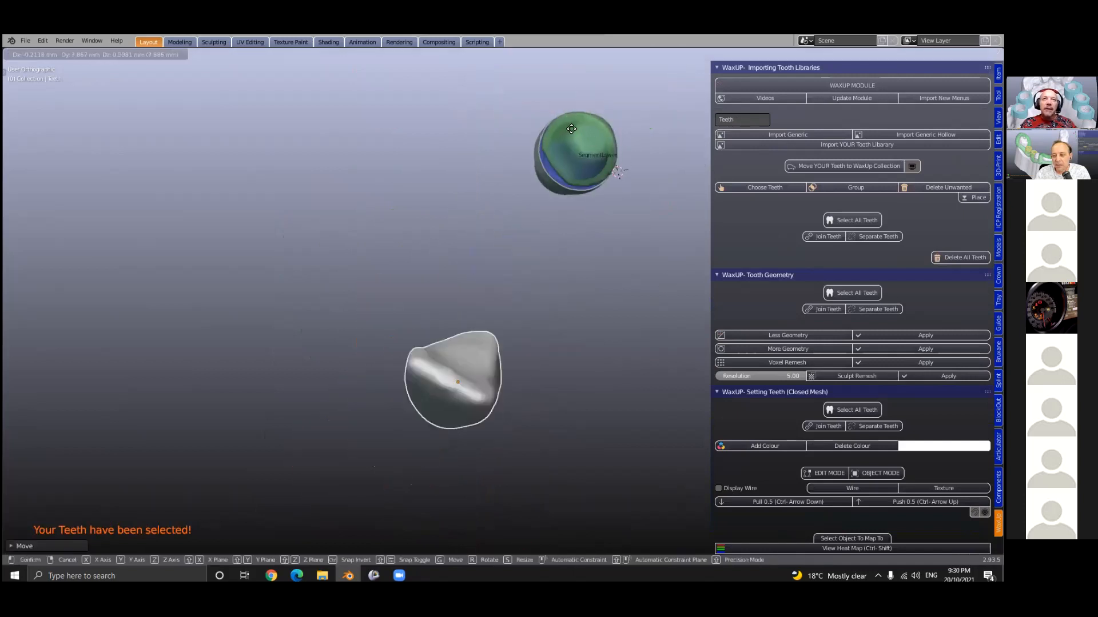
{"action": "middle_click_drag", "start_coordinate": [495, 163], "coordinate": [456, 367]}
{"action": "key", "text": "KP_Decimal"}
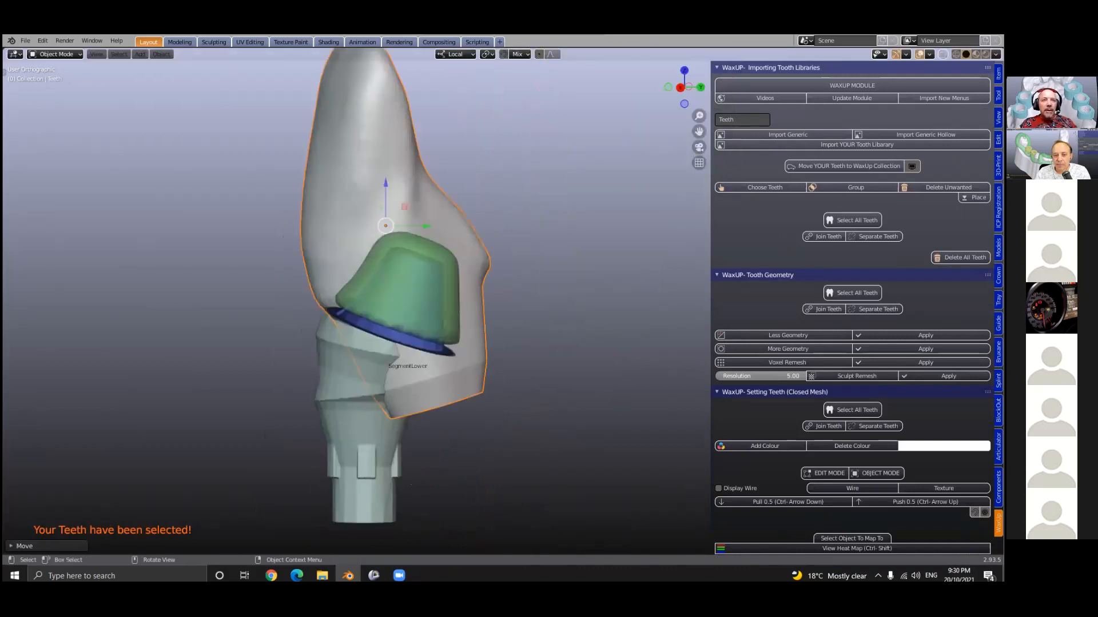
Rotate the tooth from several sides to line it up with the angled abutment and shift it into position.
{"action": "key", "text": "r"}
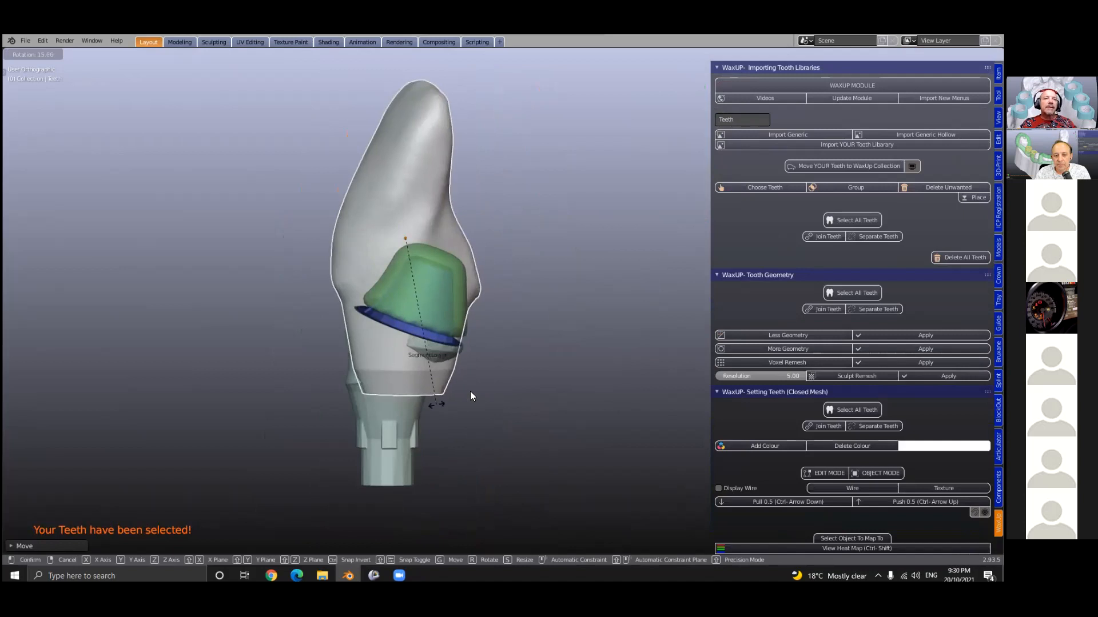
{"action": "left_click", "coordinate": [490, 393]}
{"action": "scroll", "coordinate": [491, 392], "scroll_direction": "down", "scroll_amount": 1}
{"action": "middle_click_drag", "start_coordinate": [490, 392], "coordinate": [611, 392]}
{"action": "key", "text": "r"}
{"action": "left_click", "coordinate": [488, 392]}
{"action": "left_click_drag", "start_coordinate": [445, 248], "coordinate": [350, 270]}
{"action": "middle_click_drag", "start_coordinate": [350, 269], "coordinate": [452, 314]}
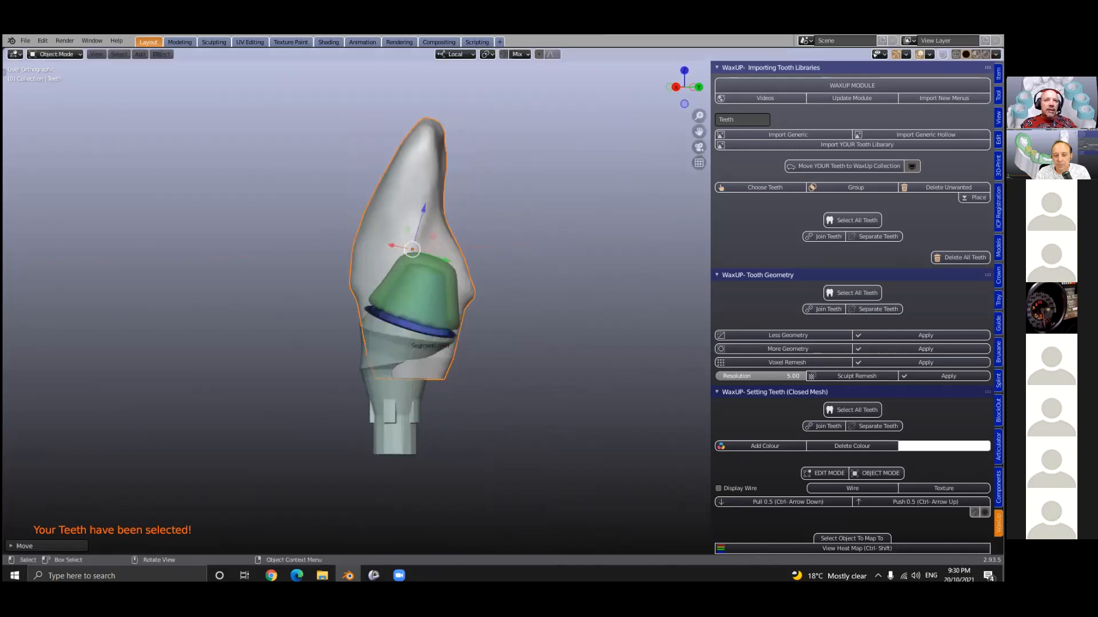
Fine-tune the tooth's tilt and position so it covers the safety zone down to the blue margin.
{"action": "key", "text": "r"}
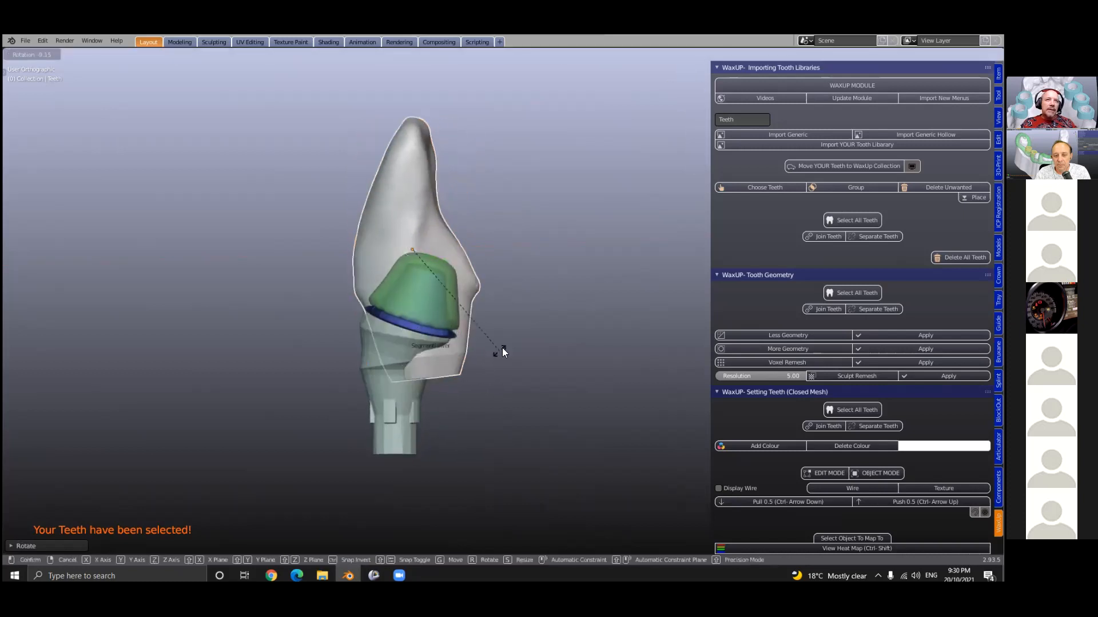
{"action": "left_click", "coordinate": [443, 310]}
{"action": "key", "text": "g"}
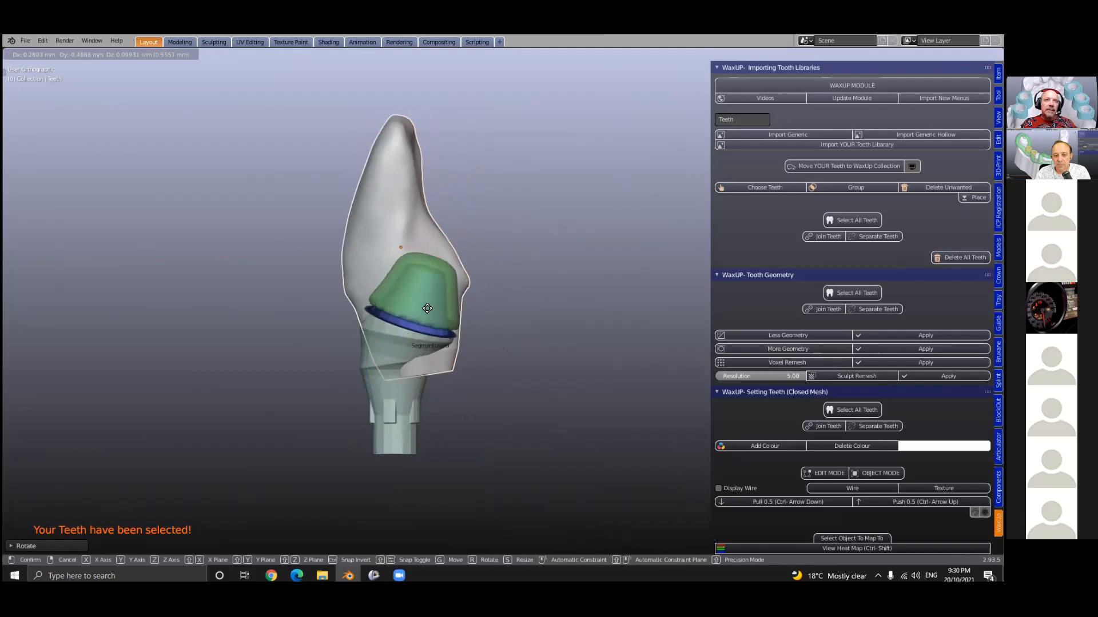
{"action": "left_click", "coordinate": [427, 307]}
{"action": "middle_click_drag", "start_coordinate": [540, 318], "coordinate": [435, 326]}
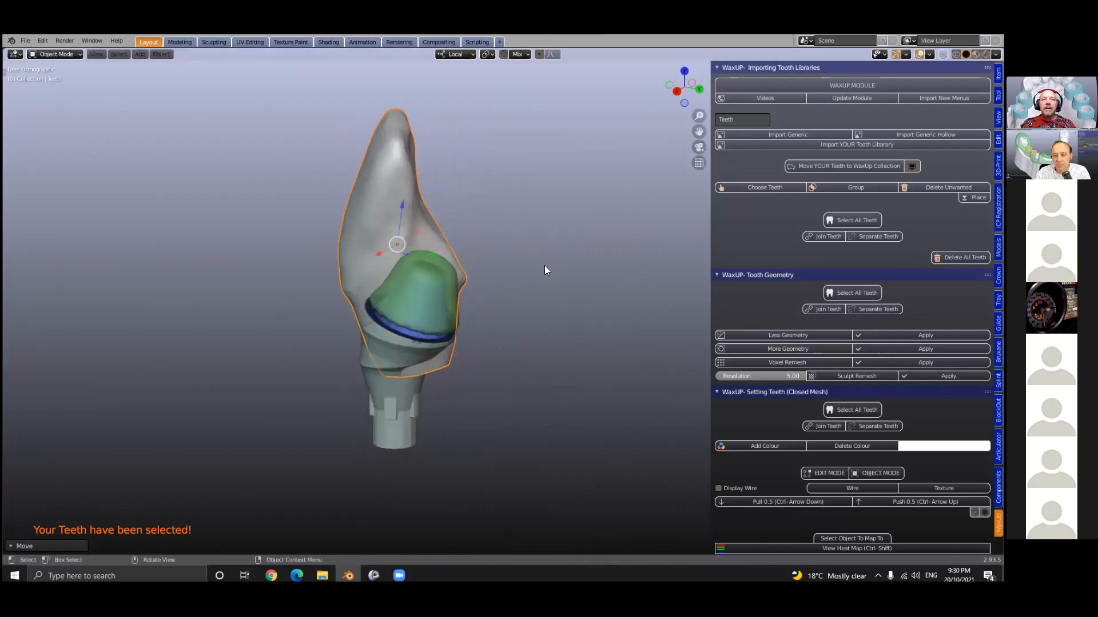
{"action": "scroll", "coordinate": [543, 274], "scroll_direction": "up", "scroll_amount": 3}
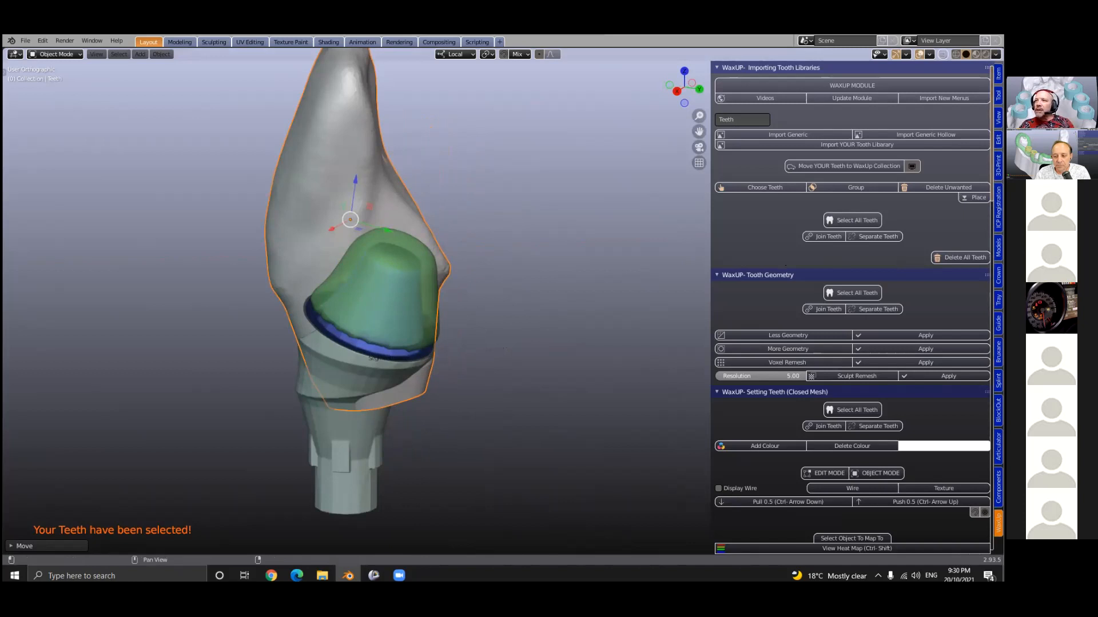
Assign the positioned tooth to the Crown module's teeth collection as the restoration.
{"action": "left_click", "coordinate": [998, 275]}
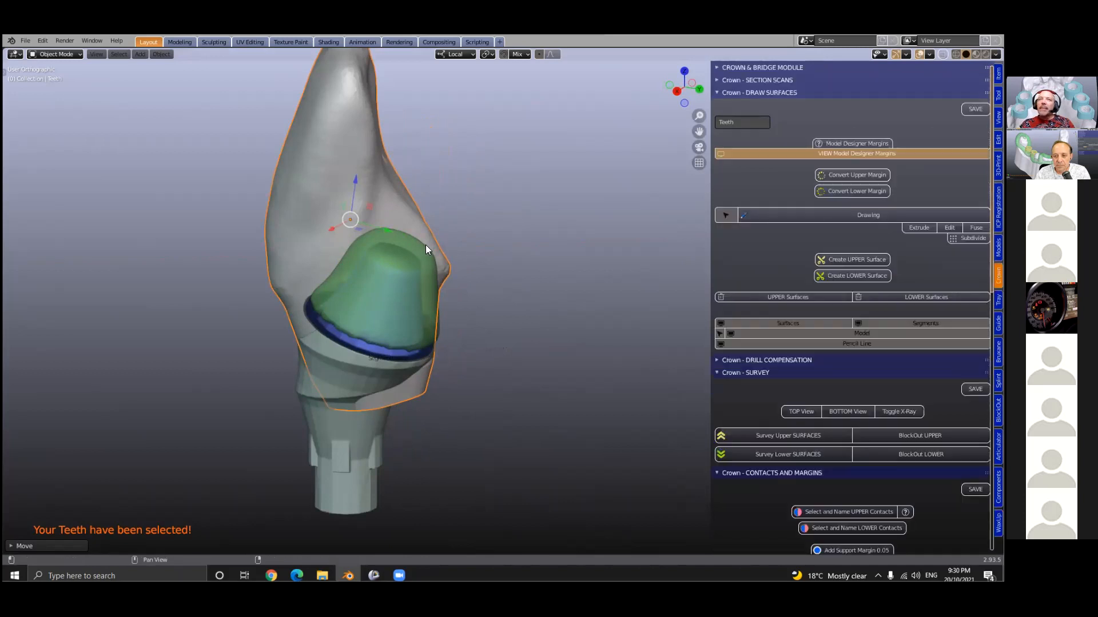
{"action": "left_click", "coordinate": [720, 80]}
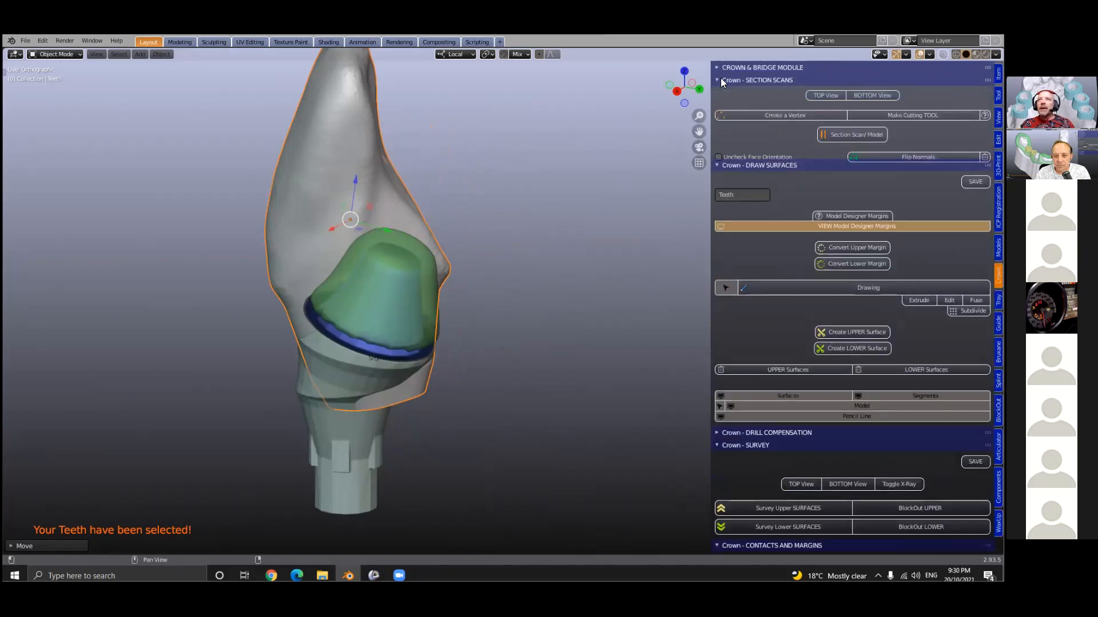
{"action": "left_click", "coordinate": [718, 67]}
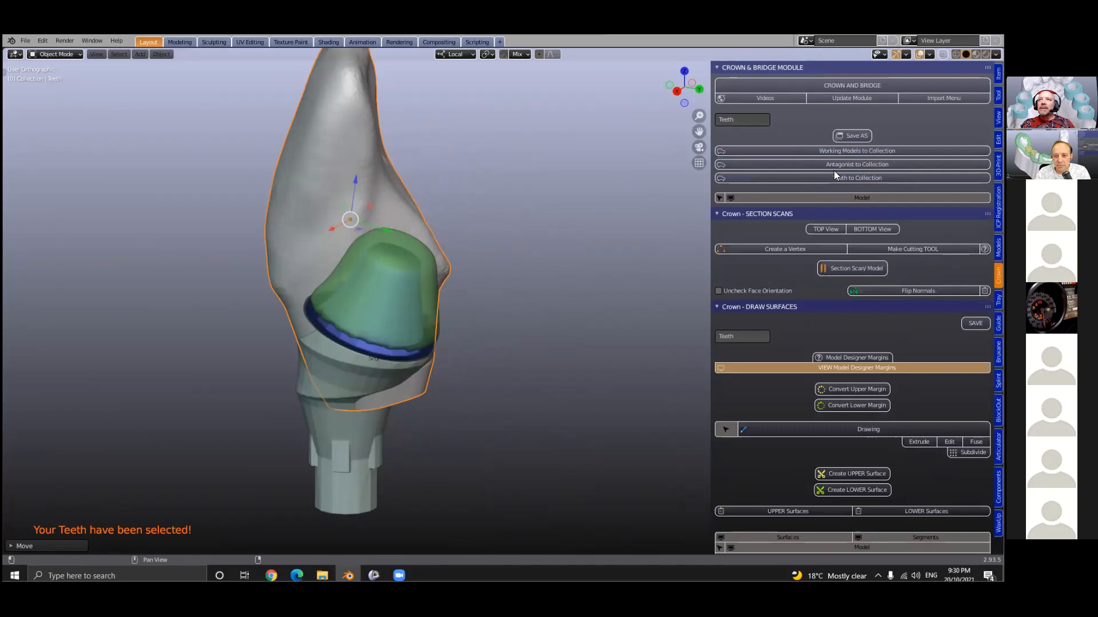
{"action": "key", "text": "Tab"}
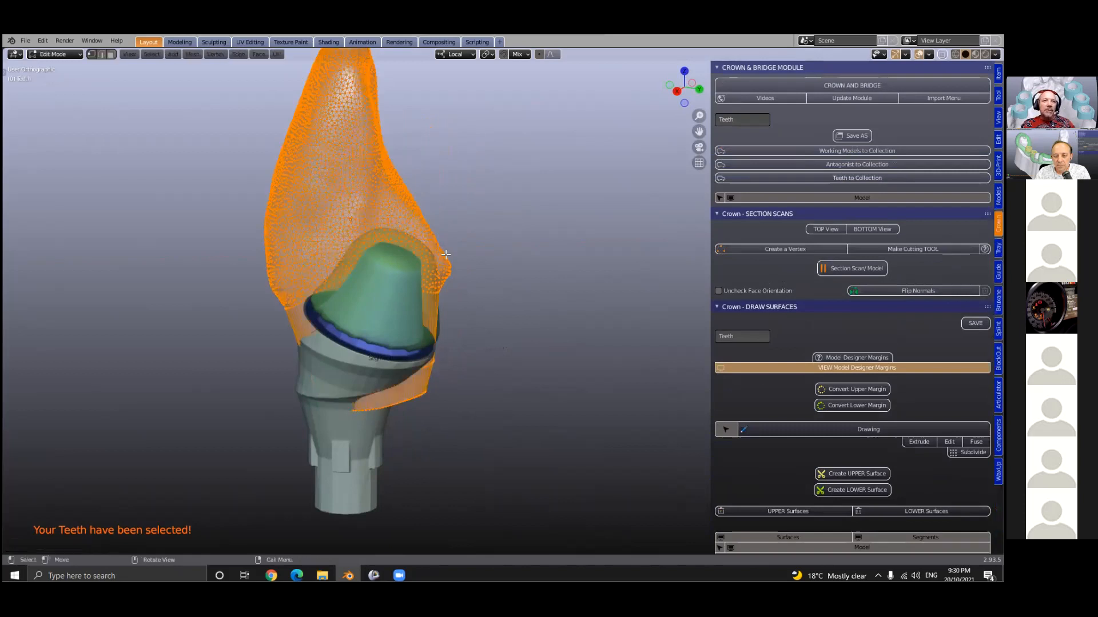
{"action": "key", "text": "Tab"}
{"action": "left_click", "coordinate": [823, 179]}
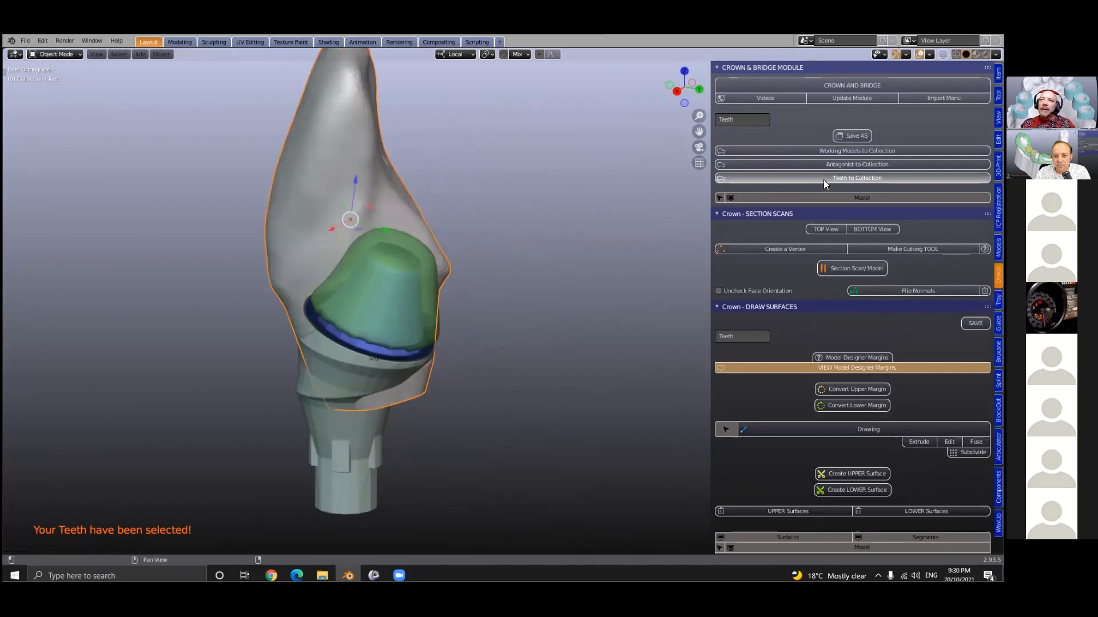
{"action": "key", "text": "Tab"}
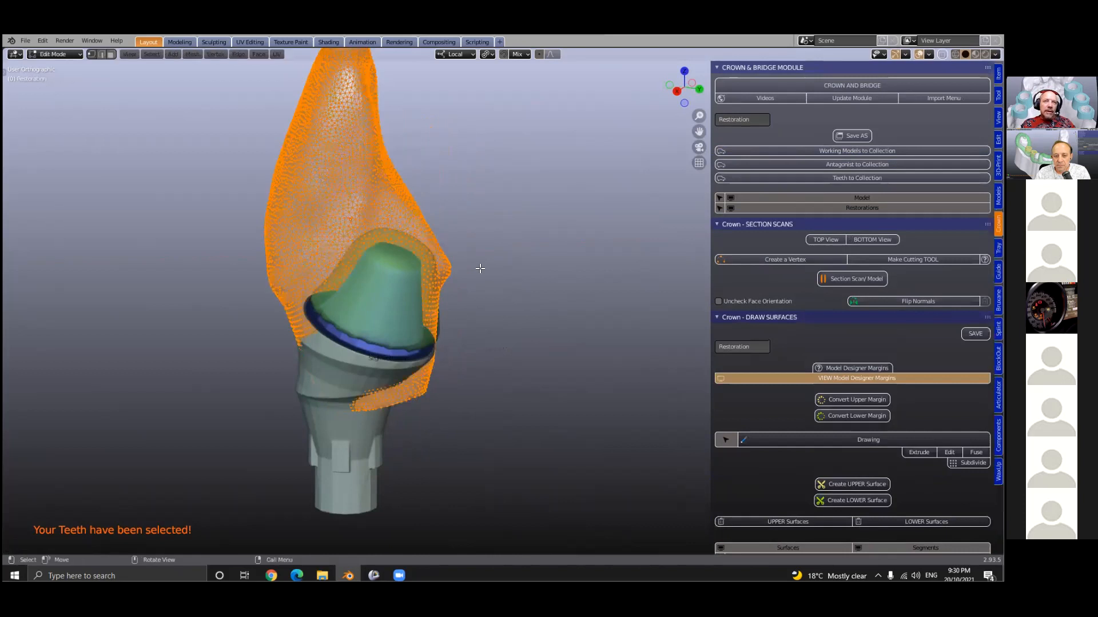
{"action": "key", "text": "Tab"}
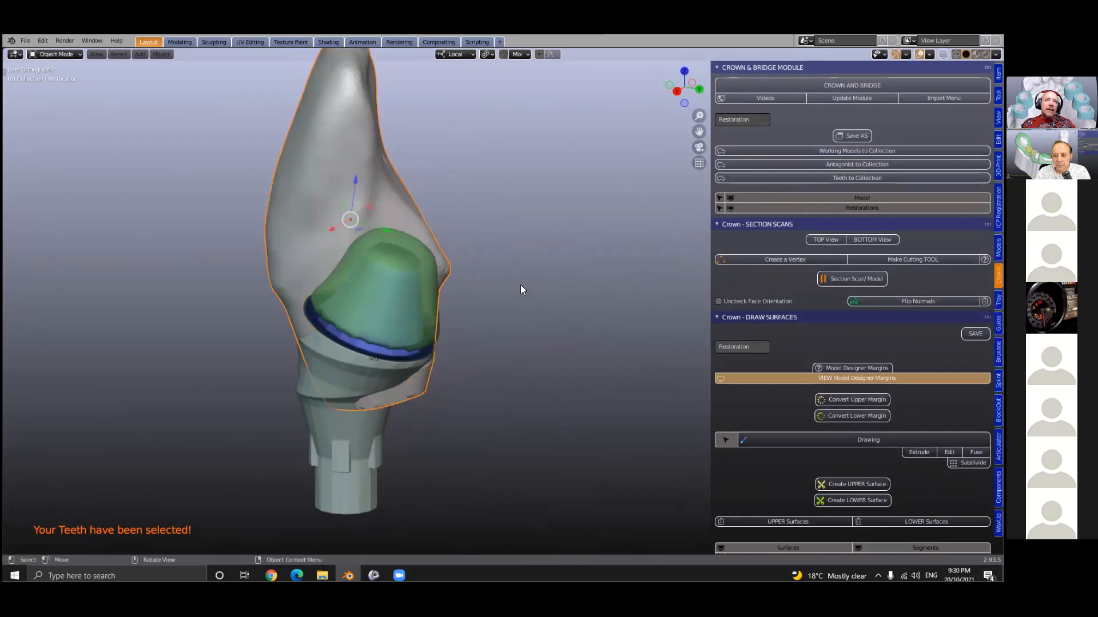
Generate the lower crown from the restoration tooth and the prepared abutment.
{"action": "middle_click_drag", "start_coordinate": [521, 284], "coordinate": [531, 280]}
{"action": "scroll", "coordinate": [846, 381], "scroll_direction": "down", "scroll_amount": 6}
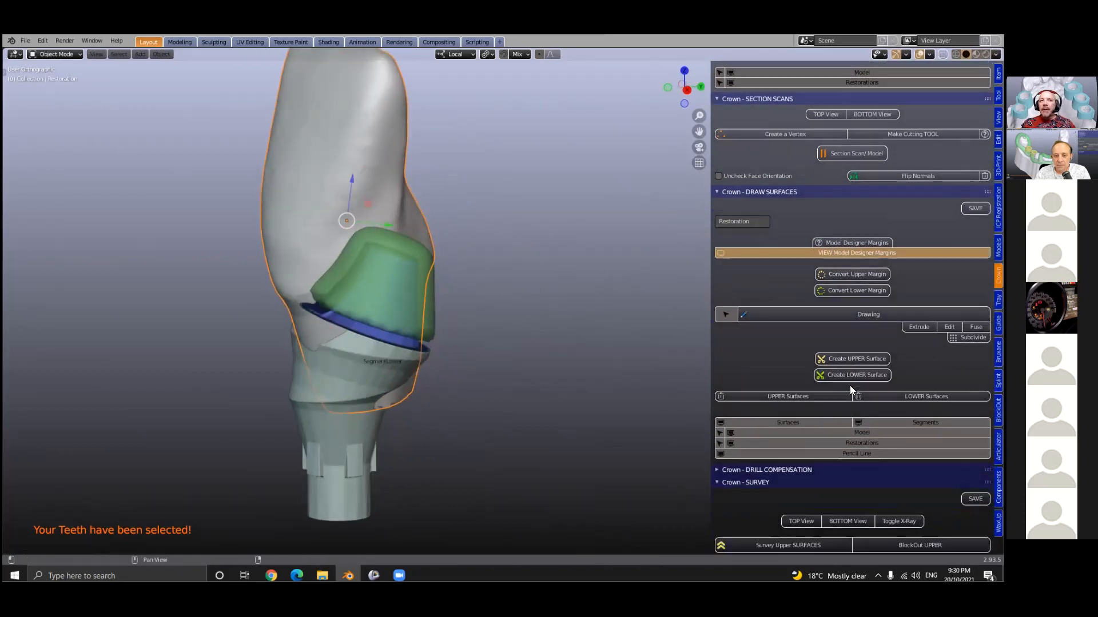
{"action": "scroll", "coordinate": [850, 385], "scroll_direction": "down", "scroll_amount": 8}
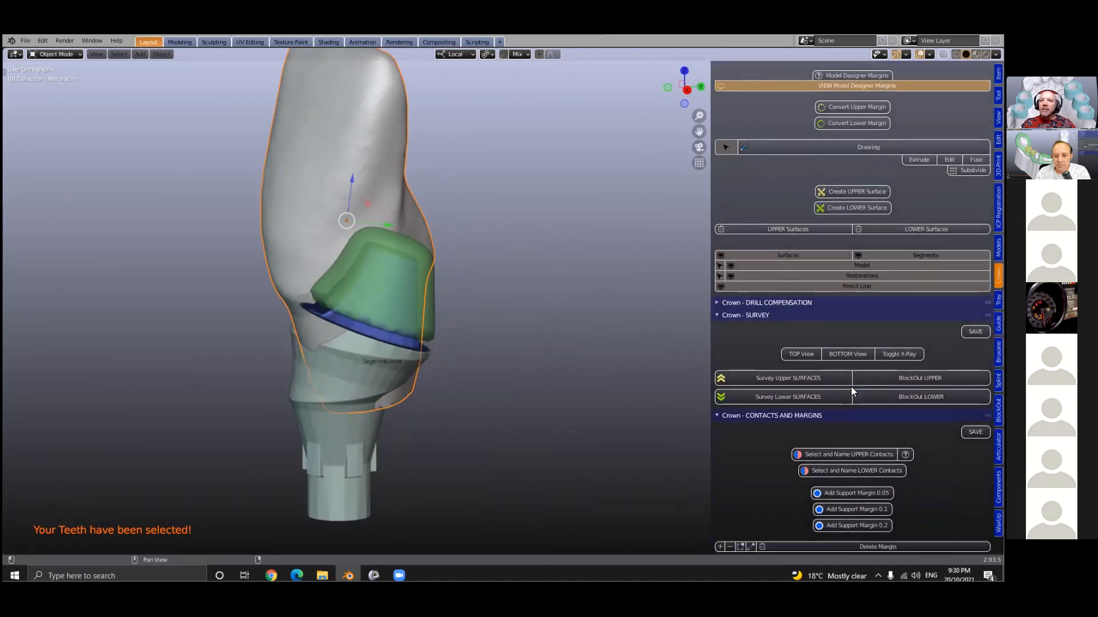
{"action": "scroll", "coordinate": [851, 386], "scroll_direction": "down", "scroll_amount": 7}
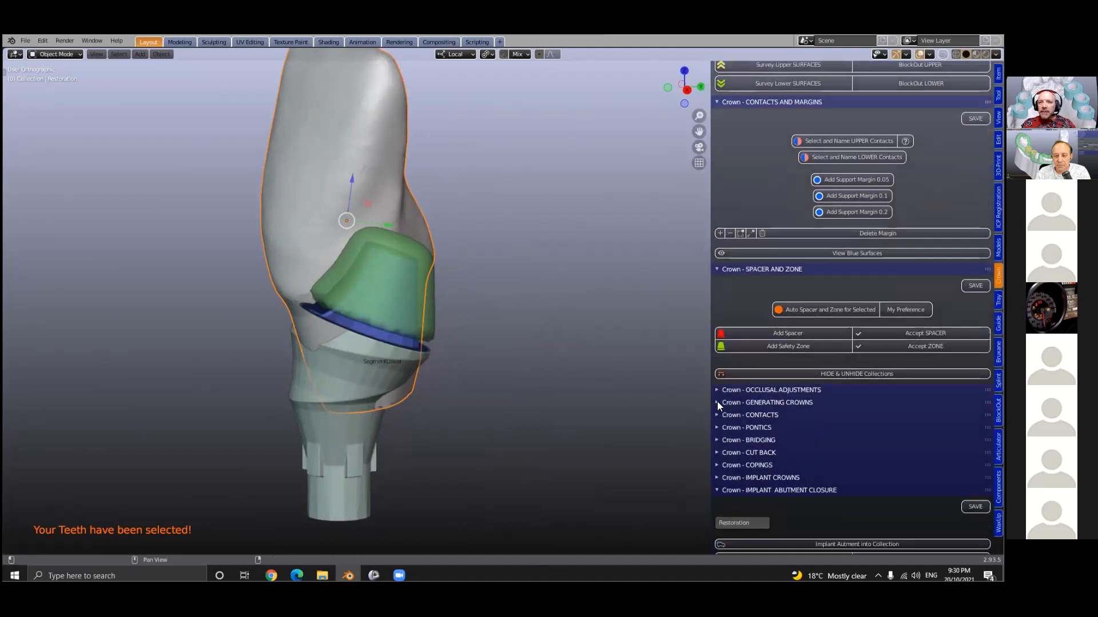
{"action": "scroll", "coordinate": [771, 392], "scroll_direction": "down", "scroll_amount": 3}
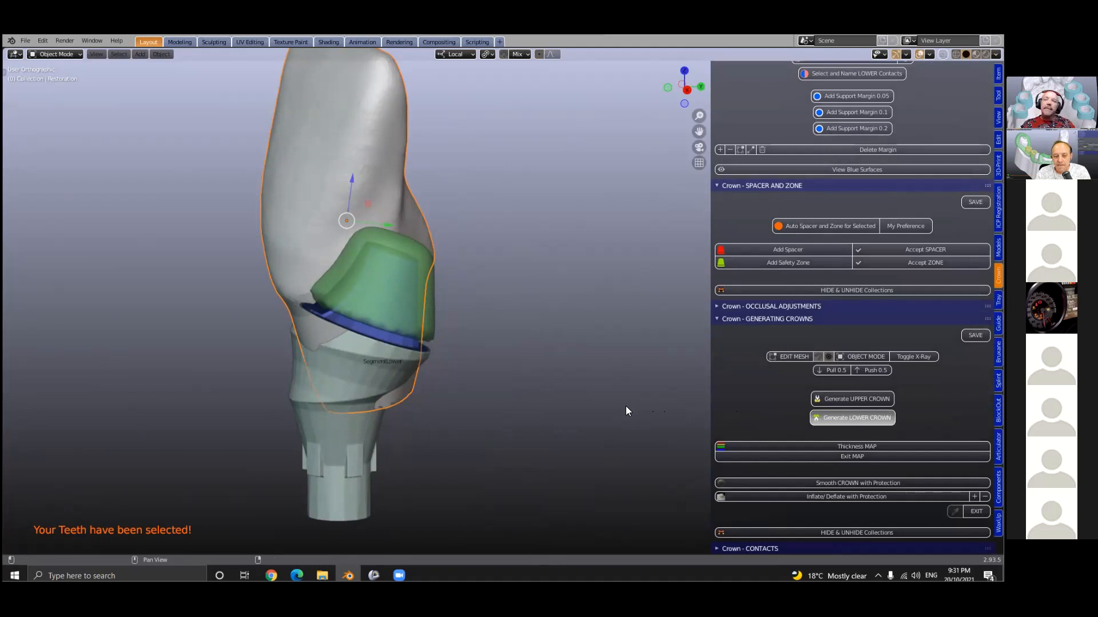
{"action": "middle_click_drag", "start_coordinate": [416, 324], "coordinate": [325, 270]}
{"action": "scroll", "coordinate": [453, 322], "scroll_direction": "up", "scroll_amount": 4}
{"action": "middle_click_drag", "start_coordinate": [449, 325], "coordinate": [456, 254]}
{"action": "left_click", "coordinate": [456, 255]}
{"action": "scroll", "coordinate": [862, 401], "scroll_direction": "up", "scroll_amount": 1}
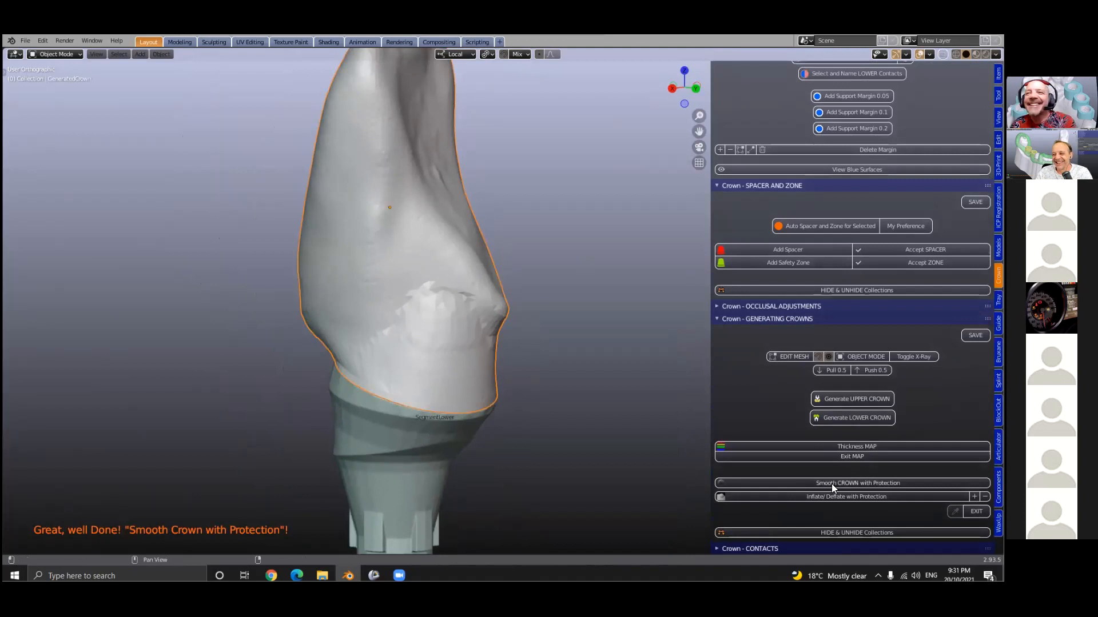
Smooth the generated crown with protection all around its border at the margin, and exit sculpting.
{"action": "scroll", "coordinate": [868, 462], "scroll_direction": "down", "scroll_amount": 2}
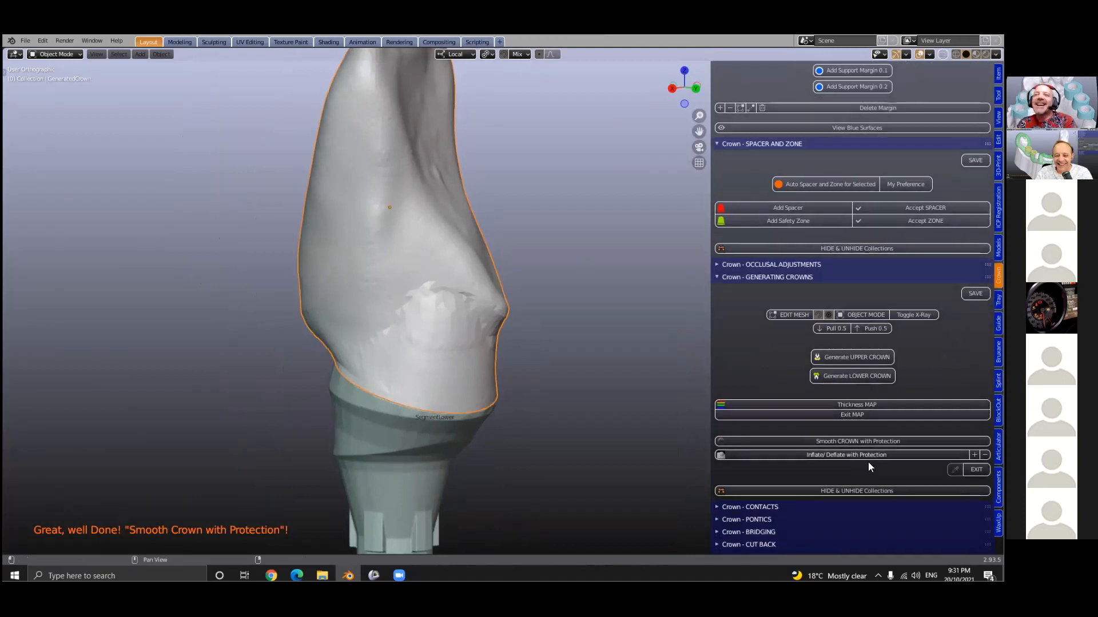
{"action": "left_click", "coordinate": [823, 442]}
{"action": "scroll", "coordinate": [435, 301], "scroll_direction": "down", "scroll_amount": 5}
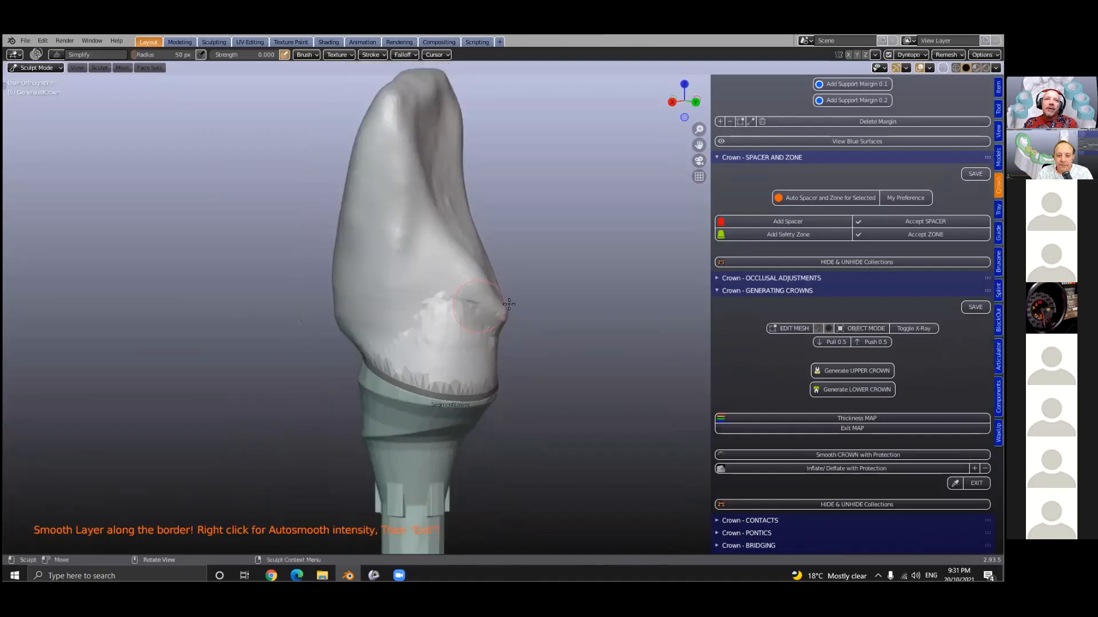
{"action": "middle_click_drag", "start_coordinate": [549, 351], "coordinate": [424, 341]}
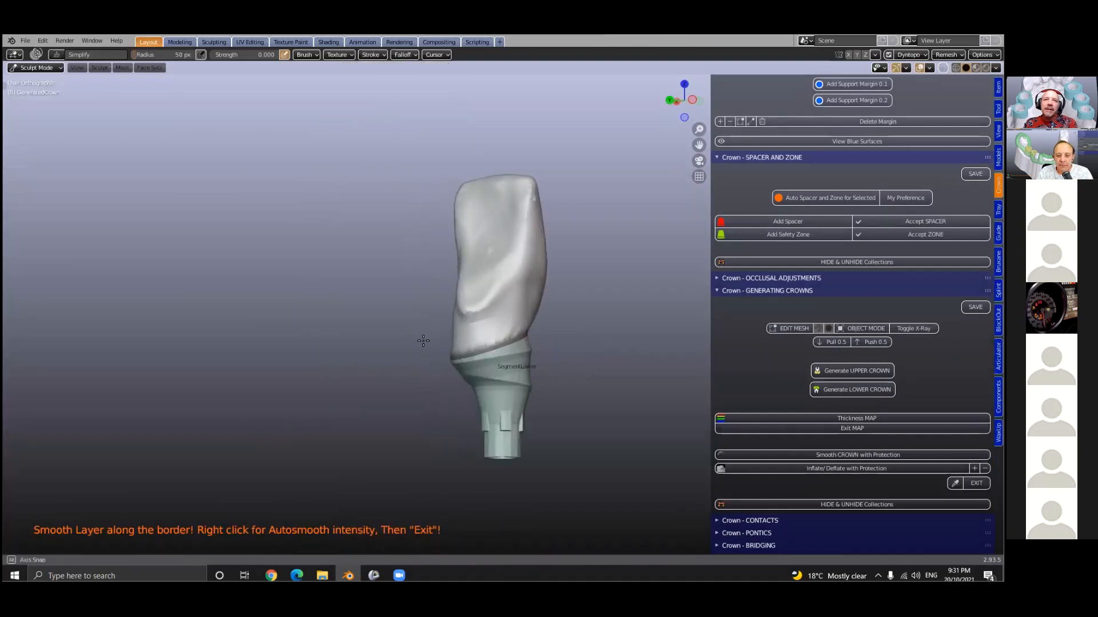
{"action": "middle_click_drag", "start_coordinate": [523, 347], "coordinate": [372, 351]}
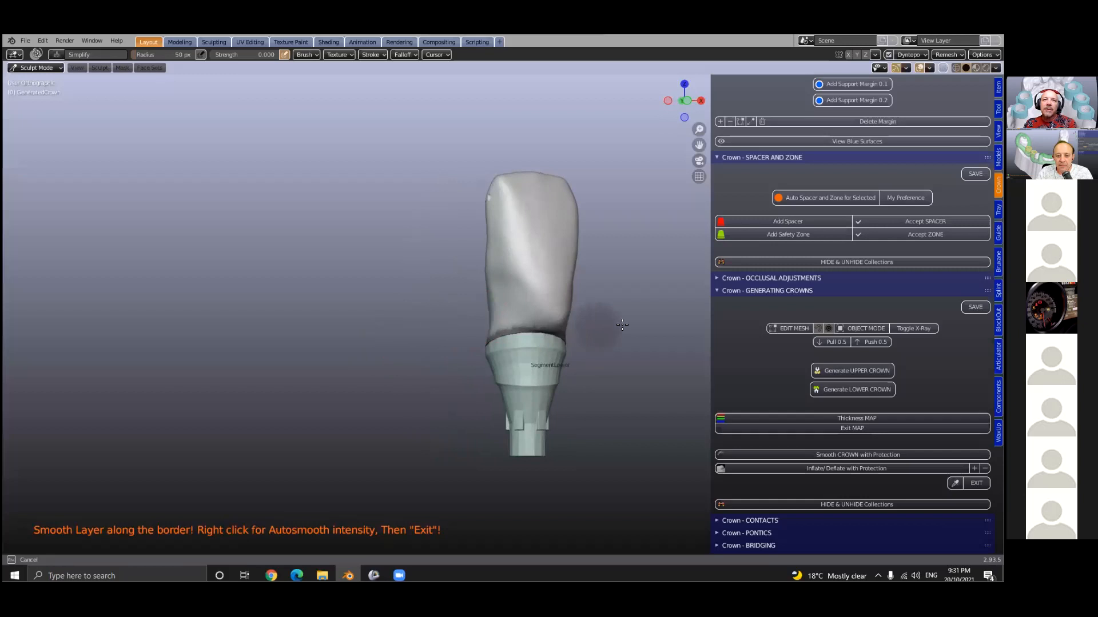
{"action": "middle_click_drag", "start_coordinate": [589, 327], "coordinate": [474, 330]}
{"action": "scroll", "coordinate": [517, 269], "scroll_direction": "up", "scroll_amount": 1}
{"action": "left_click_drag", "start_coordinate": [550, 349], "coordinate": [576, 331]}
{"action": "middle_click_drag", "start_coordinate": [576, 331], "coordinate": [473, 341]}
{"action": "mouse_move", "coordinate": [484, 347]}
{"action": "left_mouse_down"}
{"action": "mouse_move", "coordinate": [634, 365]}
{"action": "mouse_move", "coordinate": [592, 381]}
{"action": "mouse_move", "coordinate": [603, 371]}
{"action": "left_mouse_up"}
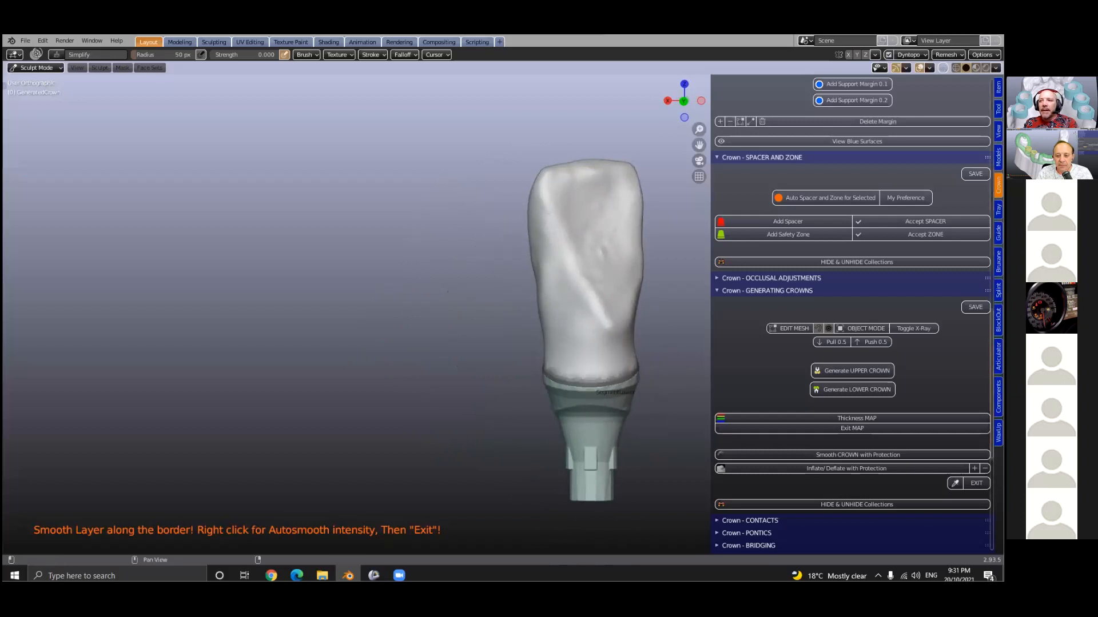
{"action": "left_click", "coordinate": [976, 483]}
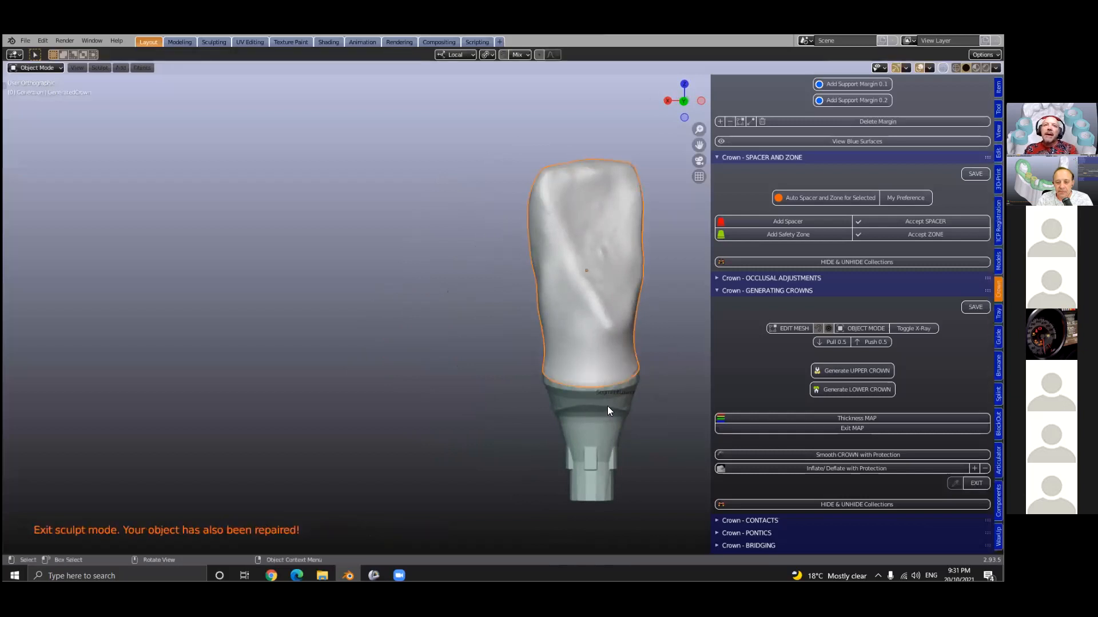
Select the abutment segment beneath the crown and hide the Lower Segments collection.
{"action": "middle_click_drag", "start_coordinate": [518, 386], "coordinate": [472, 252]}
{"action": "scroll", "coordinate": [603, 387], "scroll_direction": "up", "scroll_amount": 2}
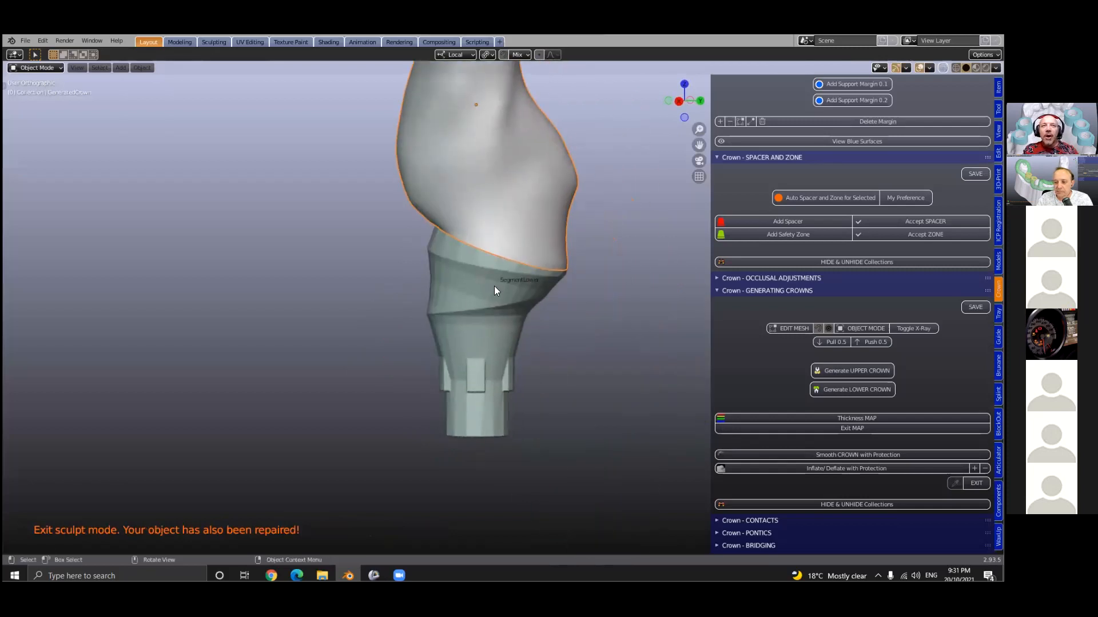
{"action": "middle_click_drag", "start_coordinate": [494, 290], "coordinate": [490, 393], "text": "shift"}
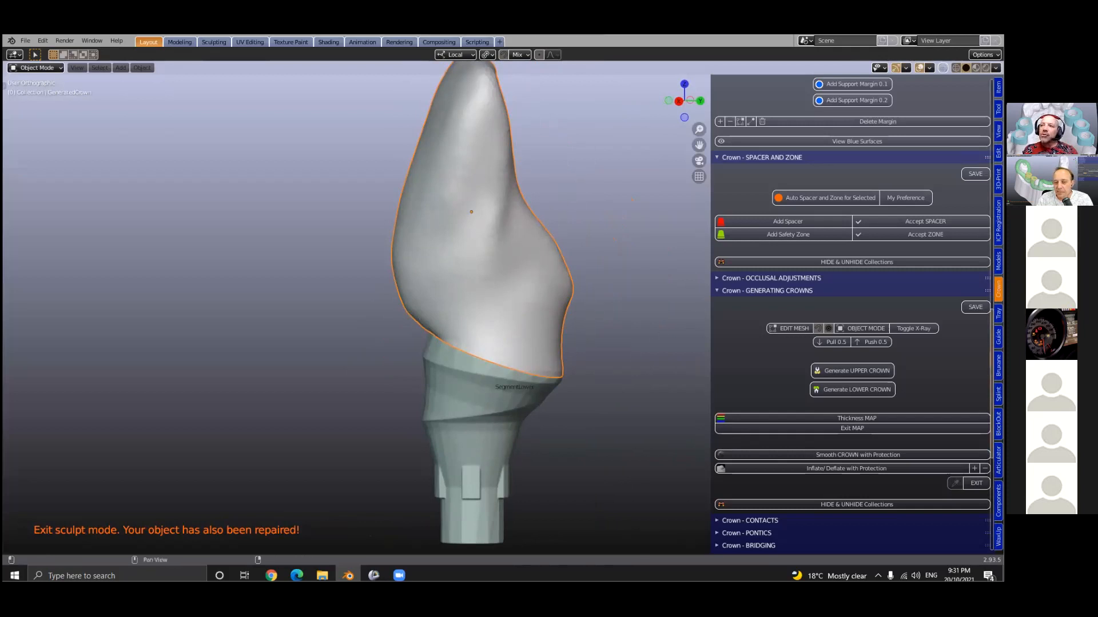
{"action": "scroll", "coordinate": [752, 428], "scroll_direction": "down", "scroll_amount": 4}
{"action": "scroll", "coordinate": [741, 434], "scroll_direction": "down", "scroll_amount": 10}
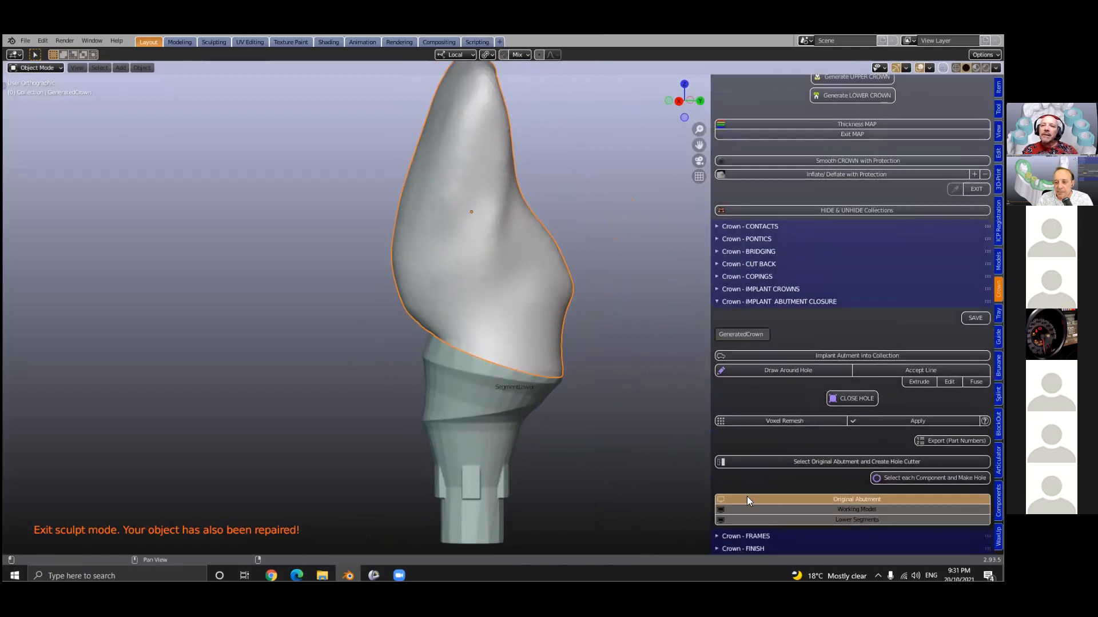
{"action": "left_click", "coordinate": [461, 437]}
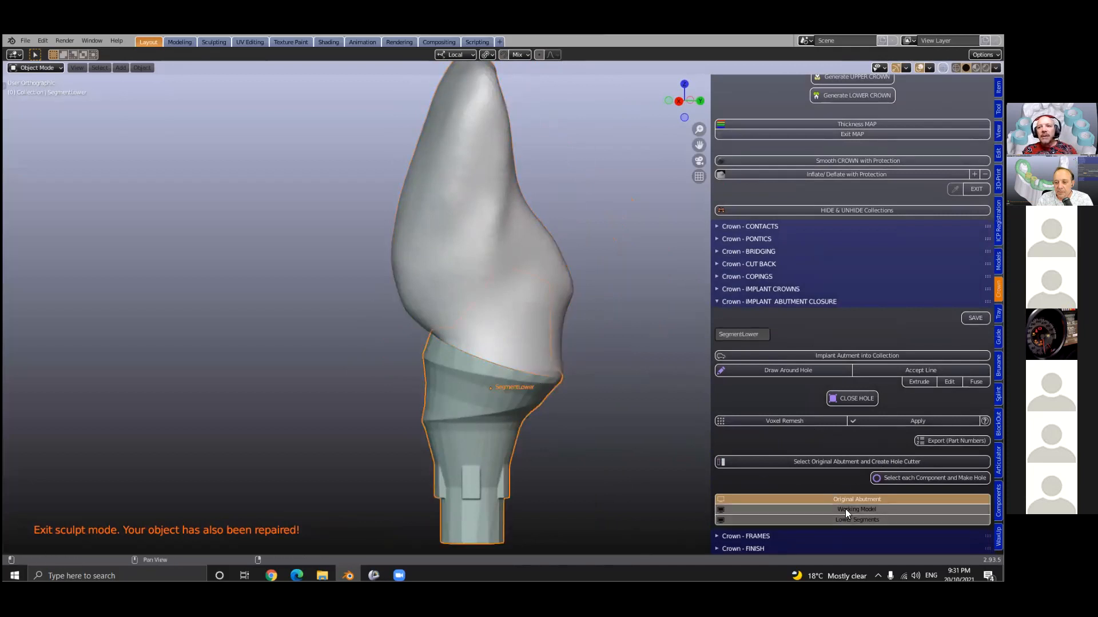
{"action": "left_click", "coordinate": [854, 520]}
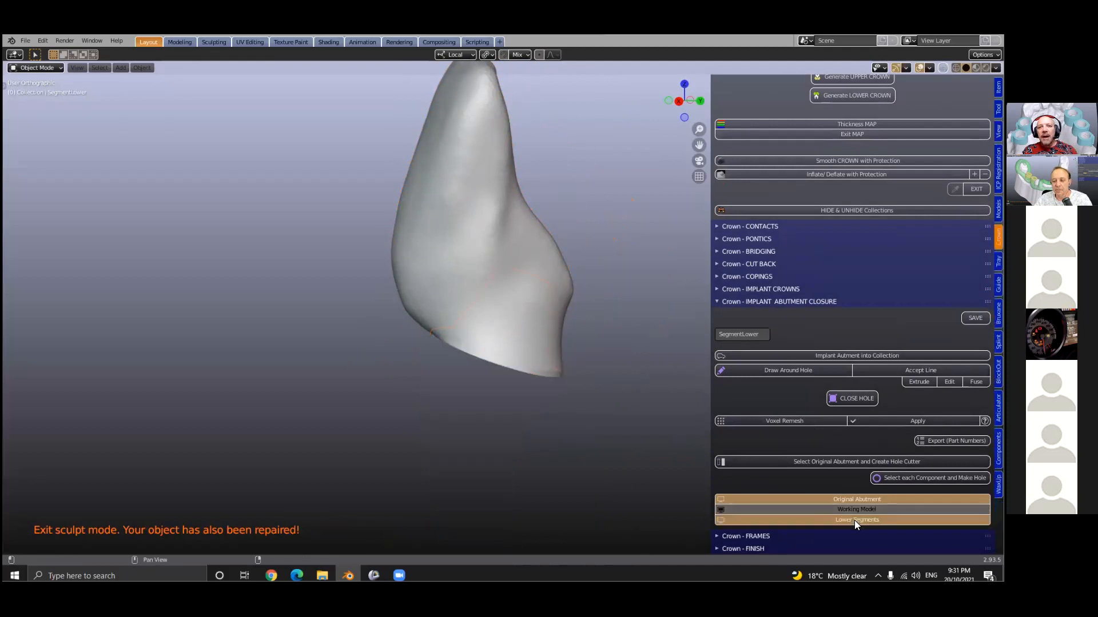
Unhide the Original Abutment collection and select the abutment beneath the crown.
{"action": "left_click", "coordinate": [855, 499]}
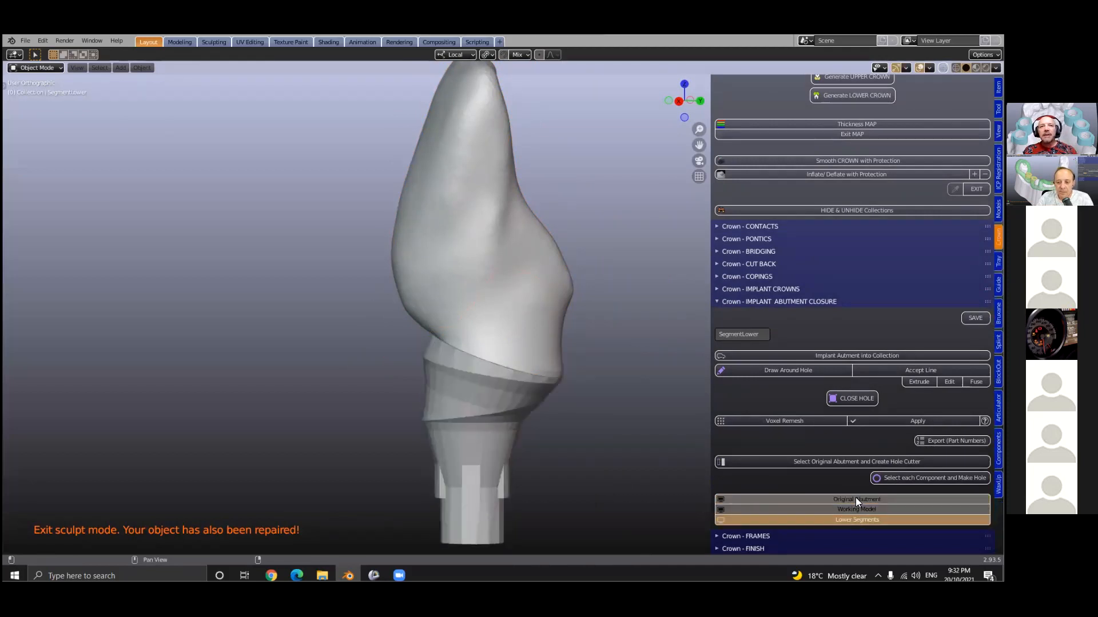
{"action": "left_click", "coordinate": [493, 435]}
{"action": "scroll", "coordinate": [516, 449], "scroll_direction": "up", "scroll_amount": 2}
{"action": "scroll", "coordinate": [531, 443], "scroll_direction": "up", "scroll_amount": 2}
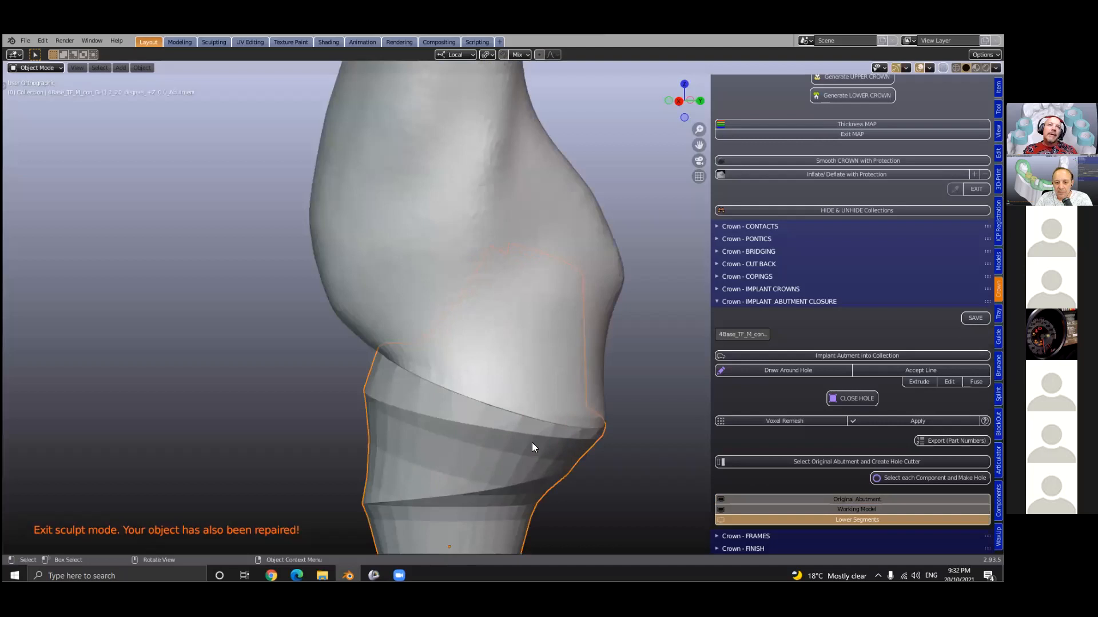
{"action": "middle_click_drag", "start_coordinate": [553, 453], "coordinate": [534, 450]}
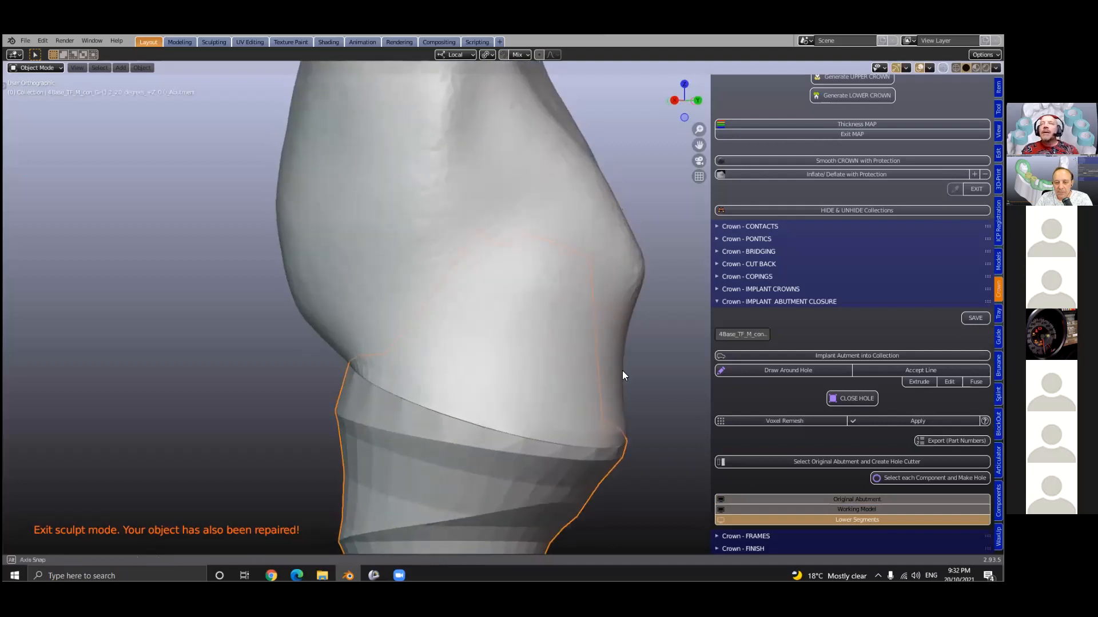
{"action": "scroll", "coordinate": [622, 370], "scroll_direction": "down", "scroll_amount": 3}
Create the screw hole cutter from the selected original abutment, keeping only the Implant Abutment Closure section expanded.
{"action": "left_click", "coordinate": [997, 87]}
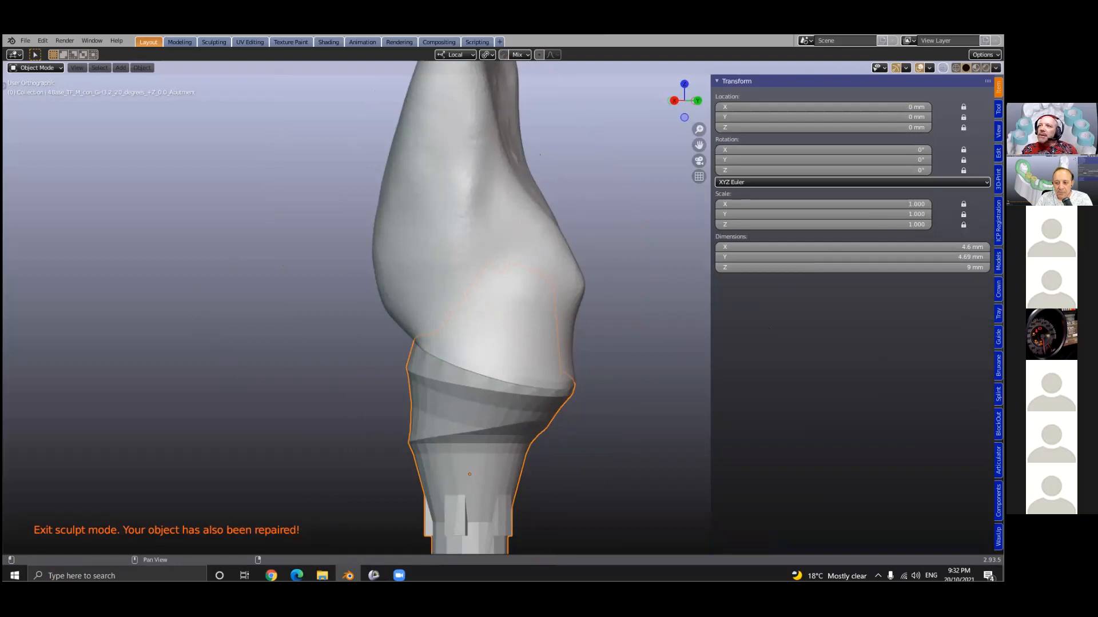
{"action": "left_click", "coordinate": [997, 289]}
{"action": "scroll", "coordinate": [882, 393], "scroll_direction": "down", "scroll_amount": 6}
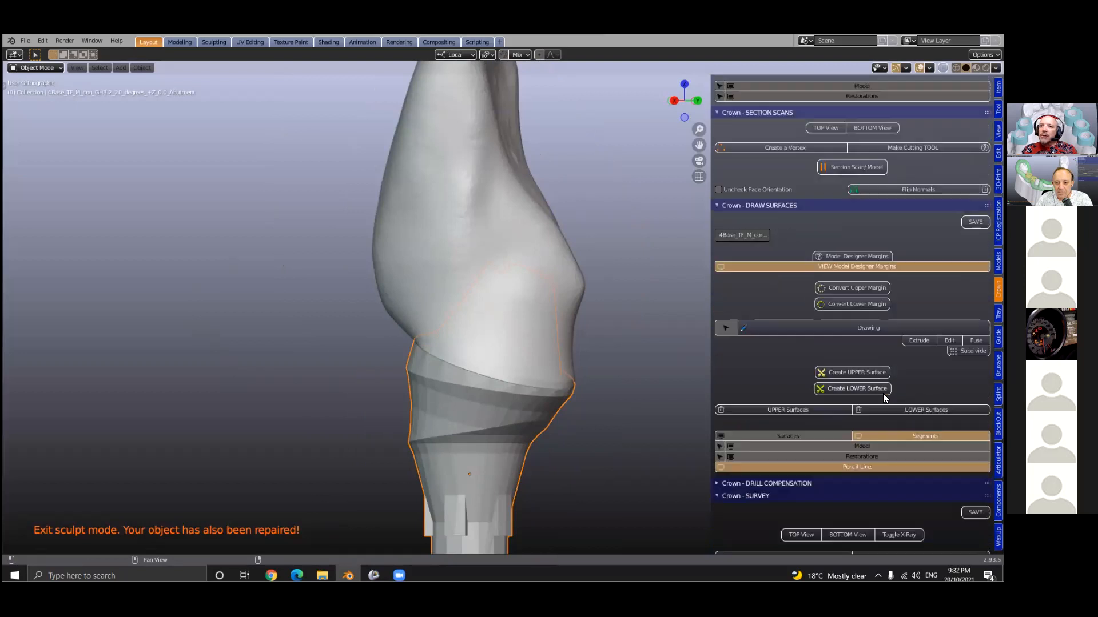
{"action": "scroll", "coordinate": [882, 394], "scroll_direction": "down", "scroll_amount": 3}
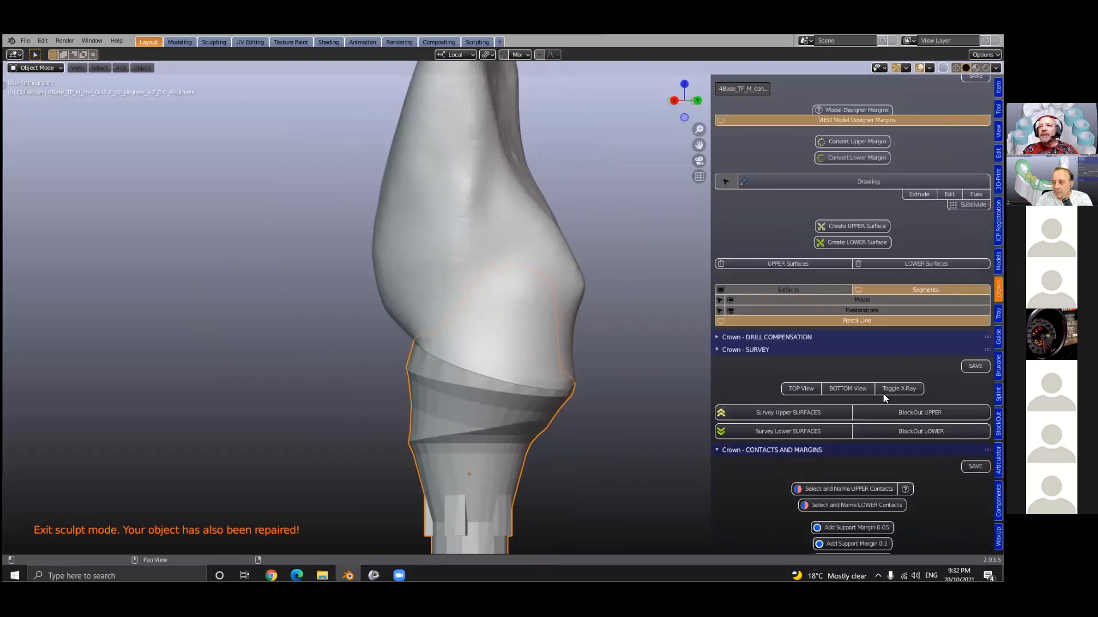
{"action": "scroll", "coordinate": [817, 322], "scroll_direction": "down", "scroll_amount": 5}
{"action": "left_click", "coordinate": [811, 429], "text": "ctrl"}
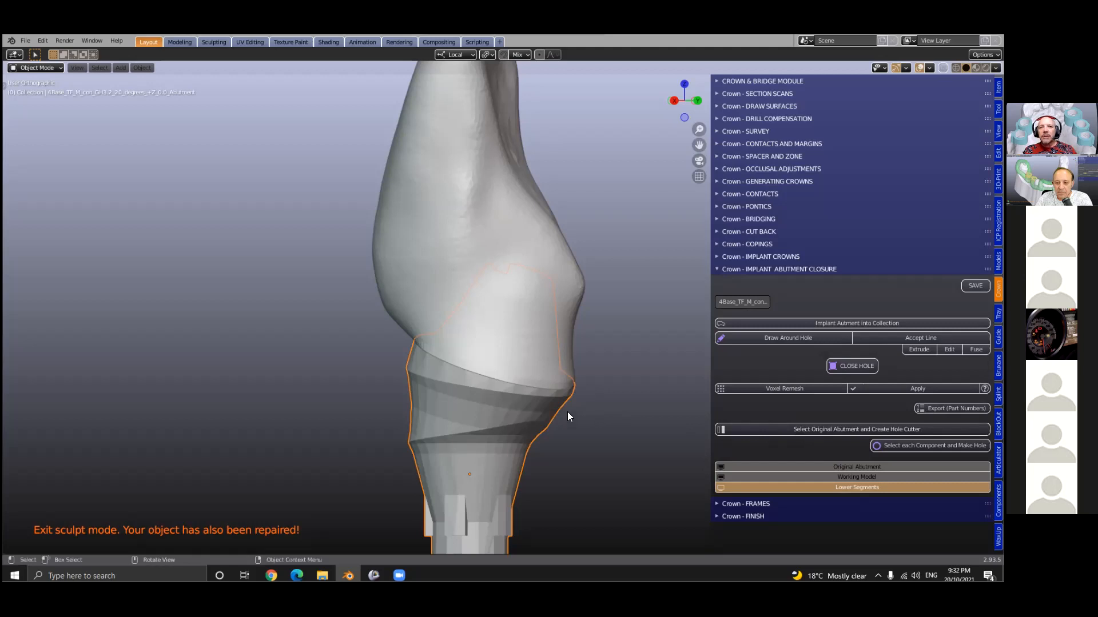
{"action": "left_click", "coordinate": [835, 429]}
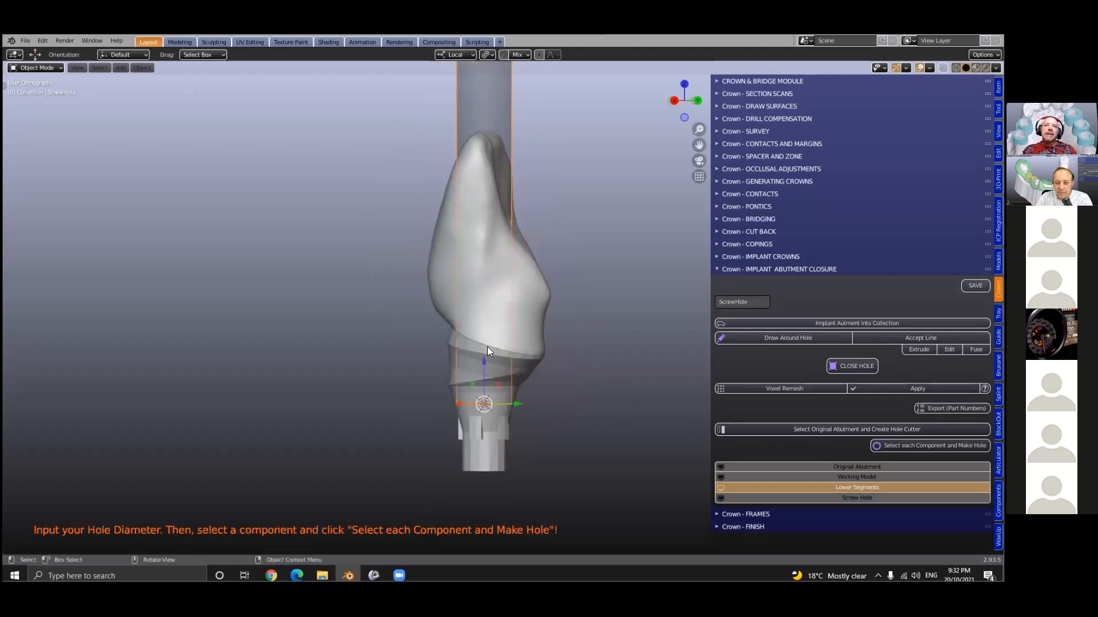
Raise the hole cutter along its vertical axis until its base sits inside the crown, and make the parts see-through.
{"action": "left_click_drag", "start_coordinate": [483, 362], "coordinate": [492, 267]}
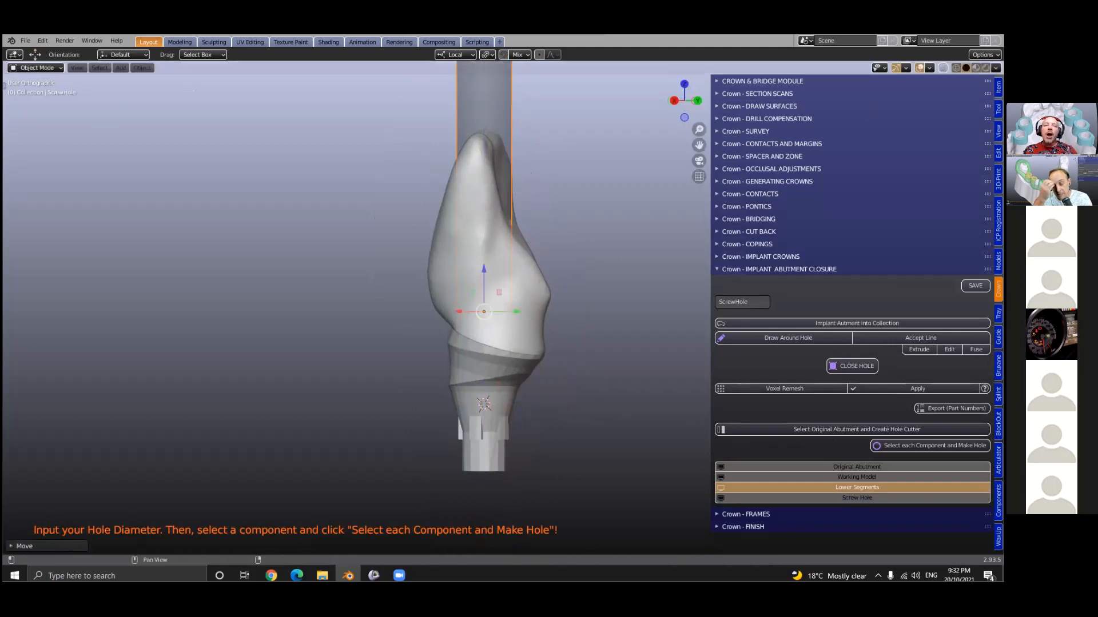
{"action": "scroll", "coordinate": [552, 271], "scroll_direction": "up", "scroll_amount": 3}
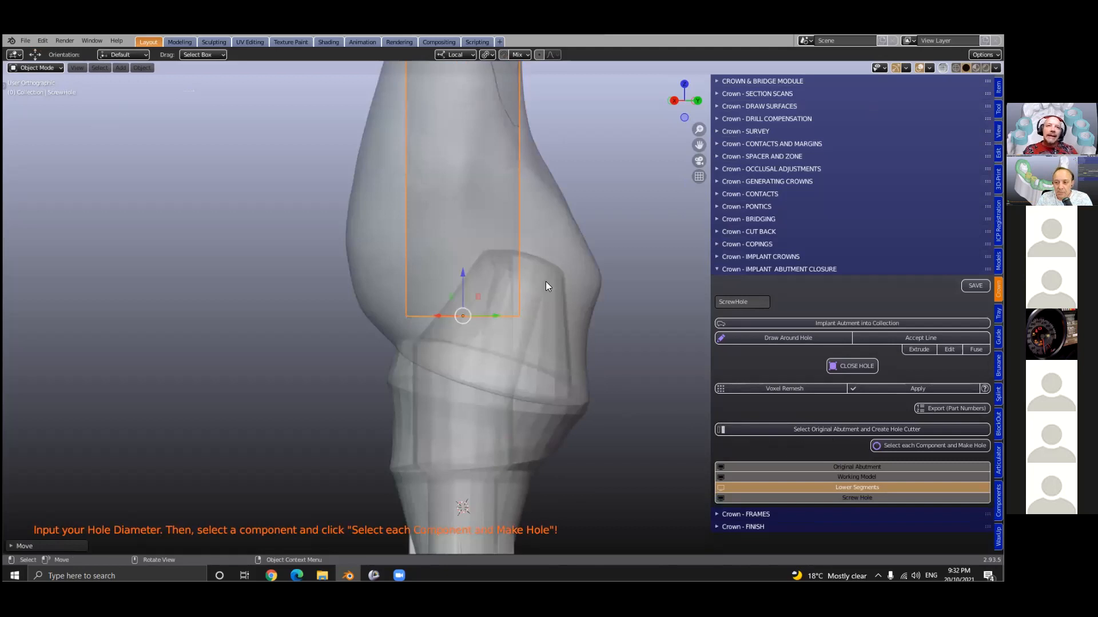
{"action": "scroll", "coordinate": [546, 264], "scroll_direction": "down", "scroll_amount": 2}
{"action": "scroll", "coordinate": [628, 149], "scroll_direction": "down", "scroll_amount": 1}
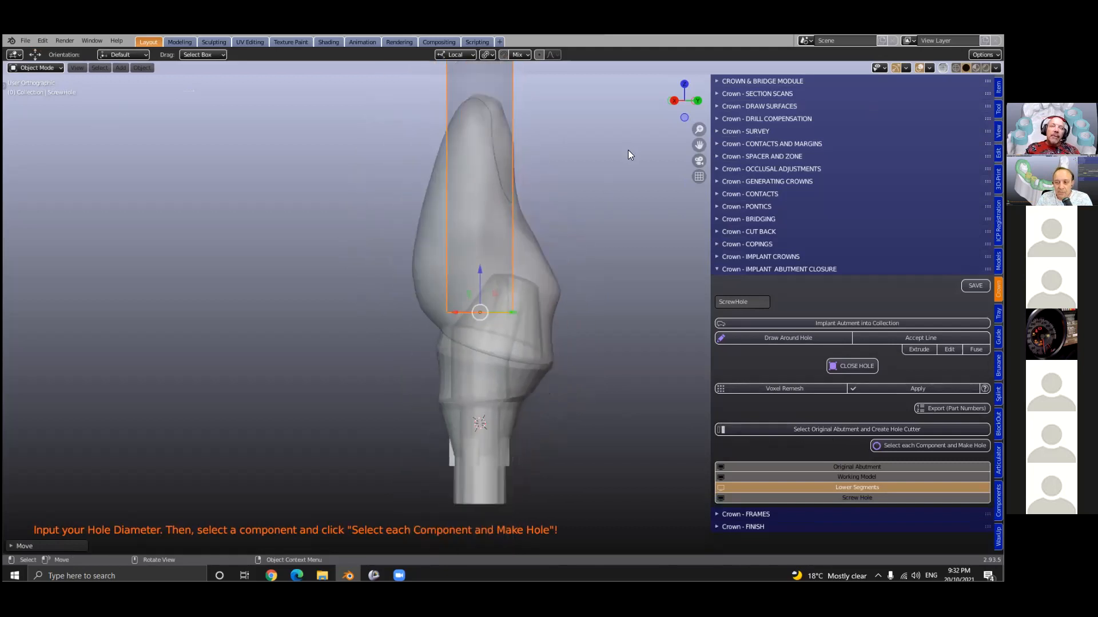
Tilt the hole cutter away from the abutment's axis and reposition its base over the abutment.
{"action": "key", "text": "r"}
{"action": "left_click", "coordinate": [629, 194]}
{"action": "key", "text": "g"}
{"action": "left_click", "coordinate": [571, 235]}
{"action": "mouse_move", "coordinate": [572, 235]}
{"action": "middle_mouse_down"}
{"action": "mouse_move", "coordinate": [490, 260]}
{"action": "mouse_move", "coordinate": [586, 244]}
{"action": "middle_mouse_up"}
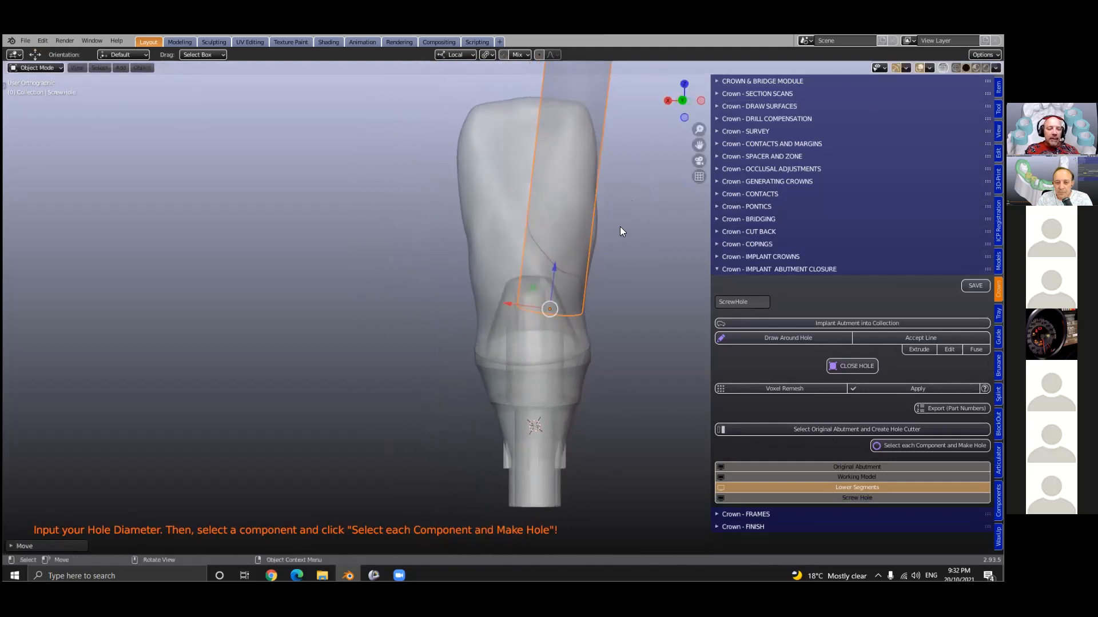
Rotate and centre the hole cutter over the abutment in the front view, and scale it down.
{"action": "key", "text": "r"}
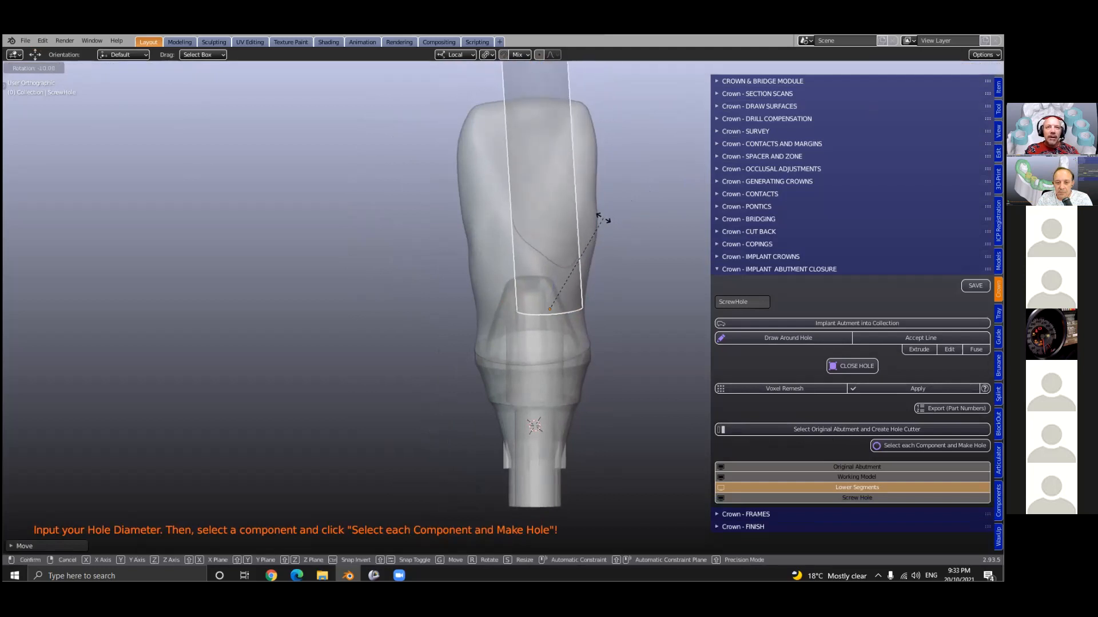
{"action": "left_click", "coordinate": [603, 217]}
{"action": "scroll", "coordinate": [550, 255], "scroll_direction": "up", "scroll_amount": 1}
{"action": "key", "text": "g"}
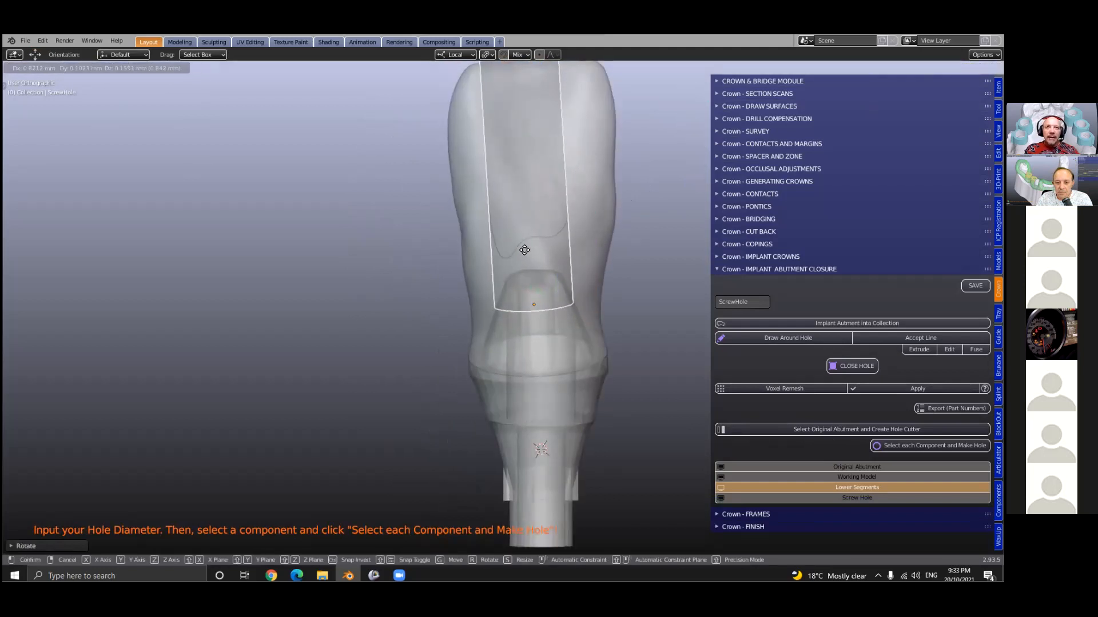
{"action": "left_click", "coordinate": [599, 267]}
{"action": "key", "text": "s"}
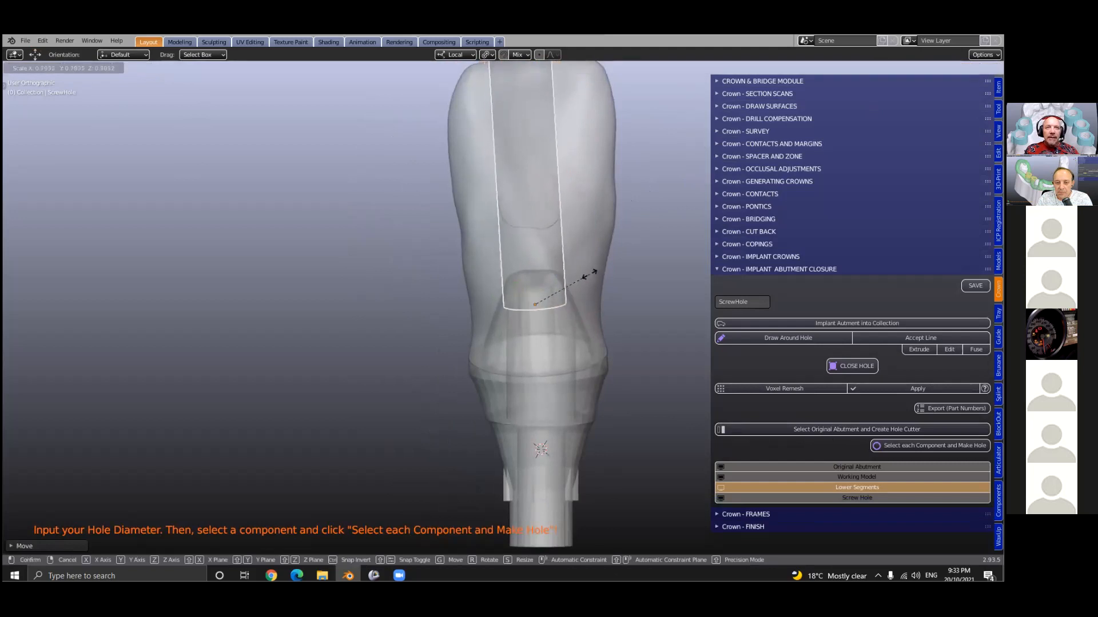
{"action": "left_click", "coordinate": [585, 274]}
{"action": "middle_click_drag", "start_coordinate": [589, 274], "coordinate": [479, 258]}
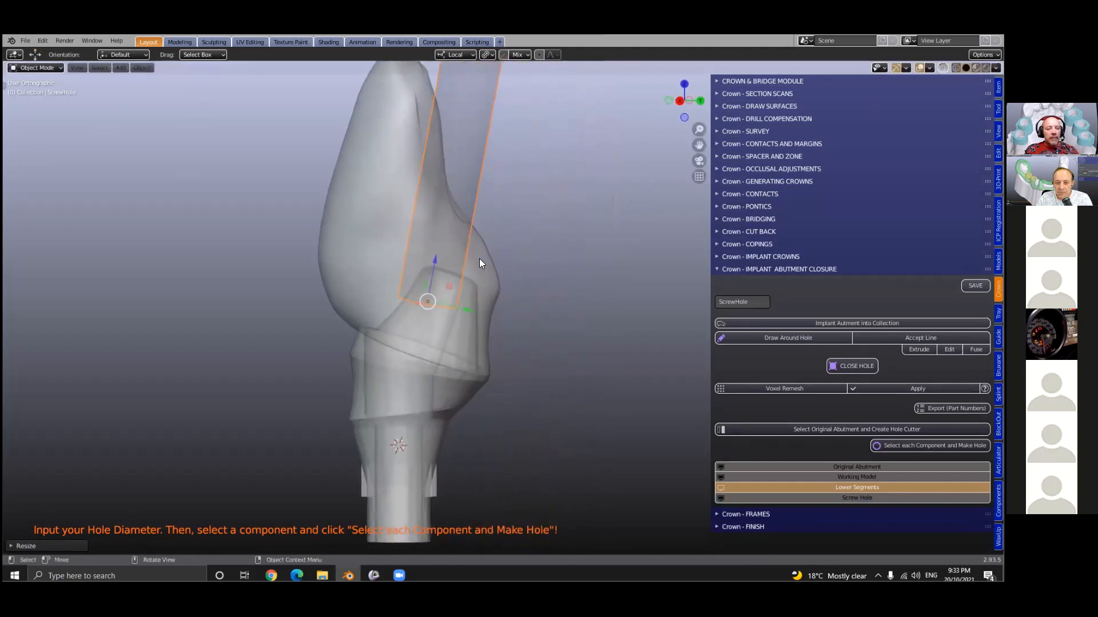
Refine the cutter's position and tilt from the side, and recentre it over the abutment in the front view.
{"action": "key", "text": "g"}
{"action": "left_click", "coordinate": [503, 256]}
{"action": "key", "text": "r"}
{"action": "left_click", "coordinate": [444, 248]}
{"action": "middle_click_drag", "start_coordinate": [444, 250], "coordinate": [592, 277]}
{"action": "key", "text": "g"}
{"action": "left_click", "coordinate": [581, 277]}
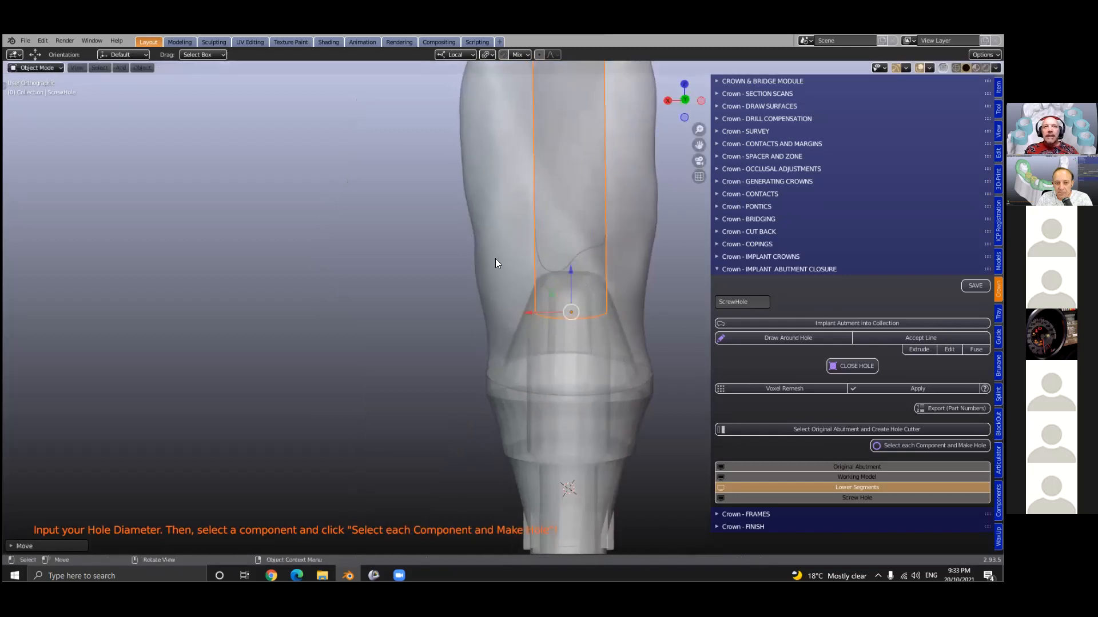
Select the generated crown, make the screw hole in it with the cutter, and turn off the see-through display.
{"action": "scroll", "coordinate": [495, 260], "scroll_direction": "down", "scroll_amount": 2}
{"action": "left_click", "coordinate": [589, 246]}
{"action": "middle_click_drag", "start_coordinate": [588, 246], "coordinate": [506, 275], "text": "shift"}
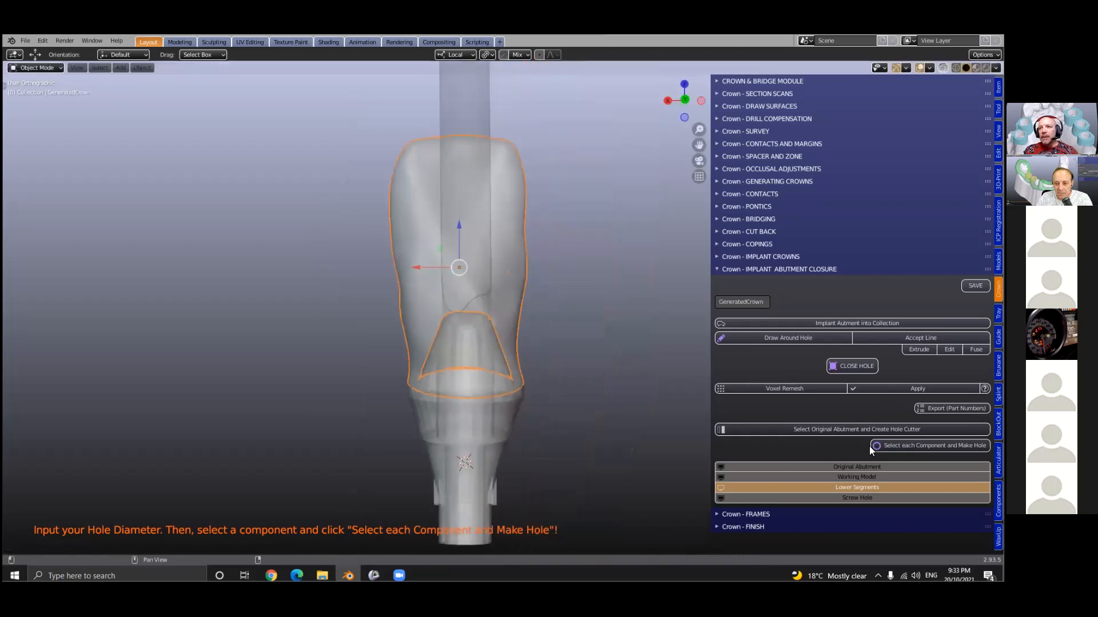
{"action": "left_click", "coordinate": [931, 445]}
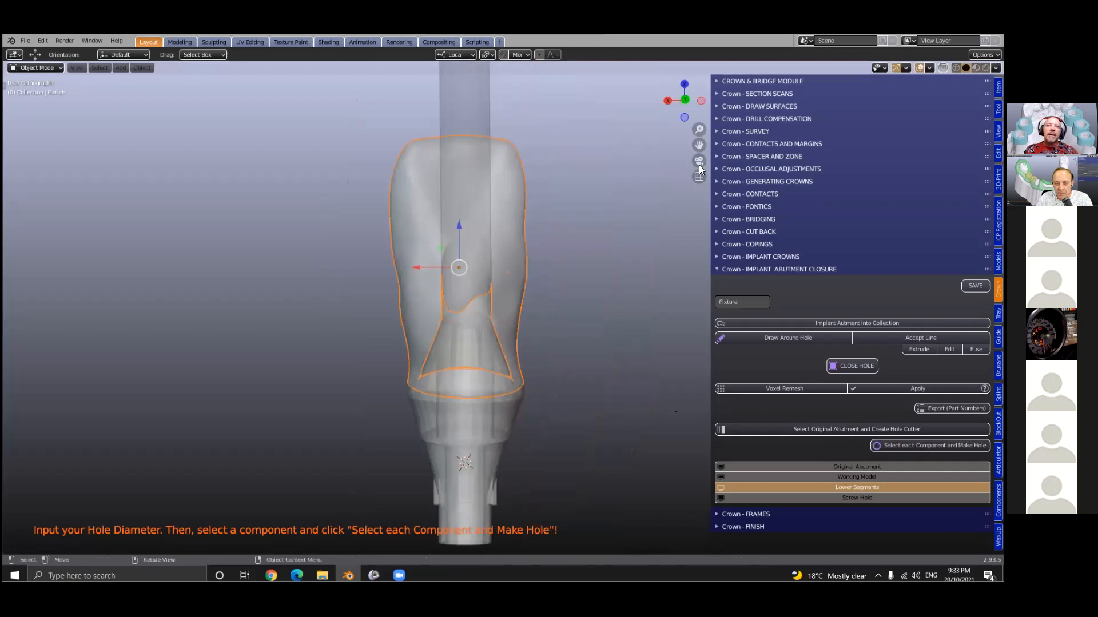
{"action": "middle_click_drag", "start_coordinate": [504, 218], "coordinate": [516, 180]}
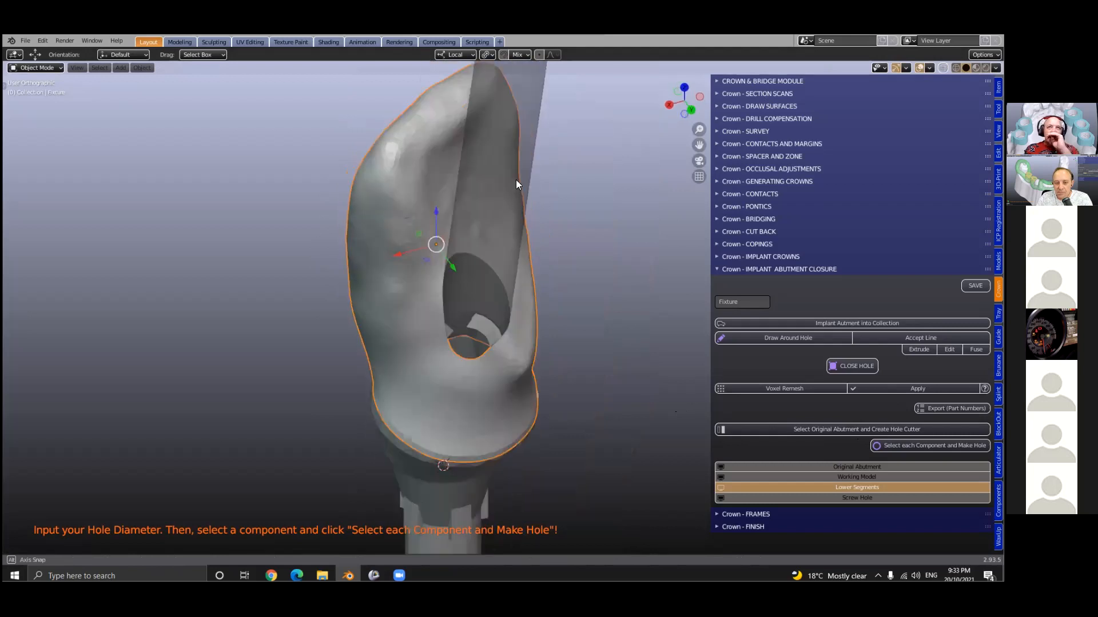
Select the hole cutter, move it deeper into the crown along its Z axis, and scale it up slightly.
{"action": "left_click", "coordinate": [530, 158]}
{"action": "middle_click_drag", "start_coordinate": [463, 343], "coordinate": [454, 422]}
{"action": "key", "text": "g"}
{"action": "key", "text": "z"}
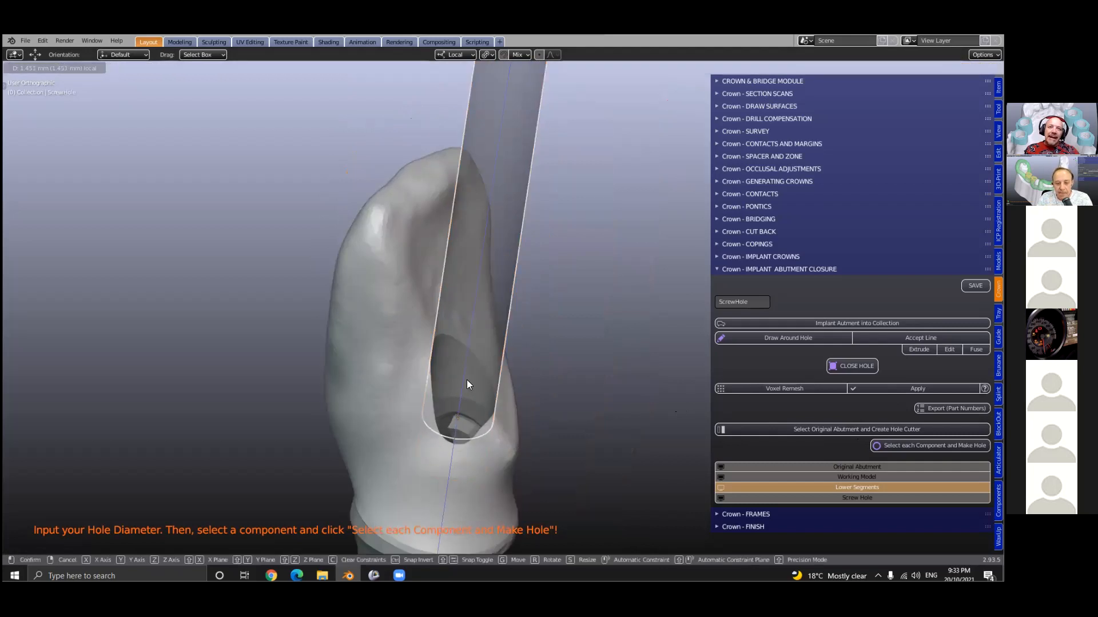
{"action": "left_click", "coordinate": [466, 380]}
{"action": "middle_click_drag", "start_coordinate": [538, 386], "coordinate": [514, 365]}
{"action": "key", "text": "s"}
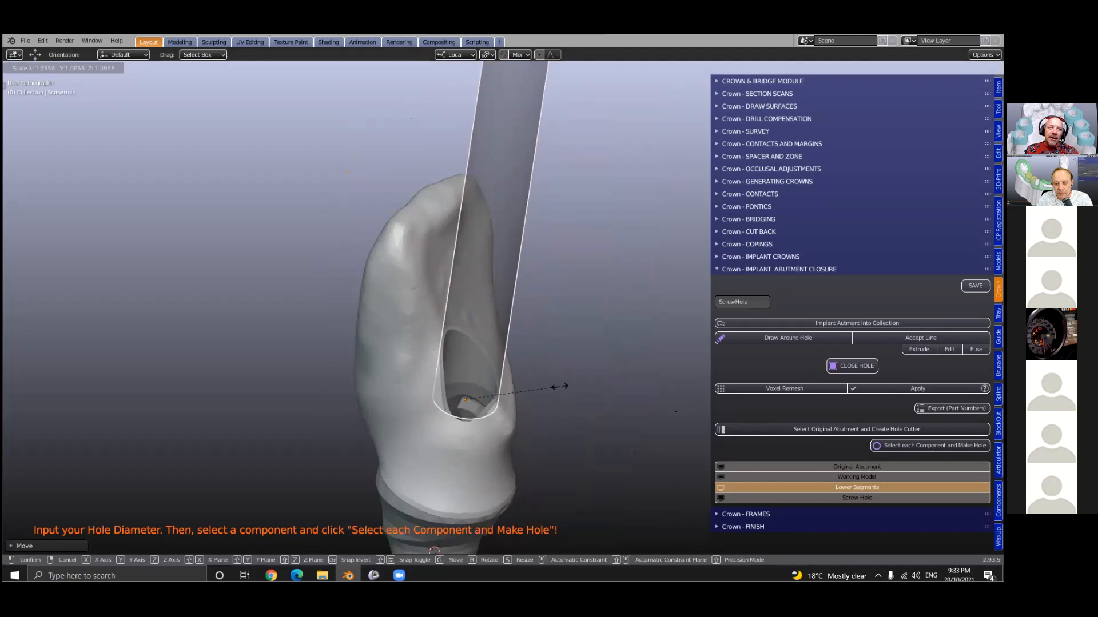
{"action": "left_click", "coordinate": [565, 389]}
{"action": "middle_click_drag", "start_coordinate": [471, 405], "coordinate": [407, 240]}
Select the crown again and recut the screw hole with the deeper, enlarged cutter.
{"action": "left_click", "coordinate": [409, 240]}
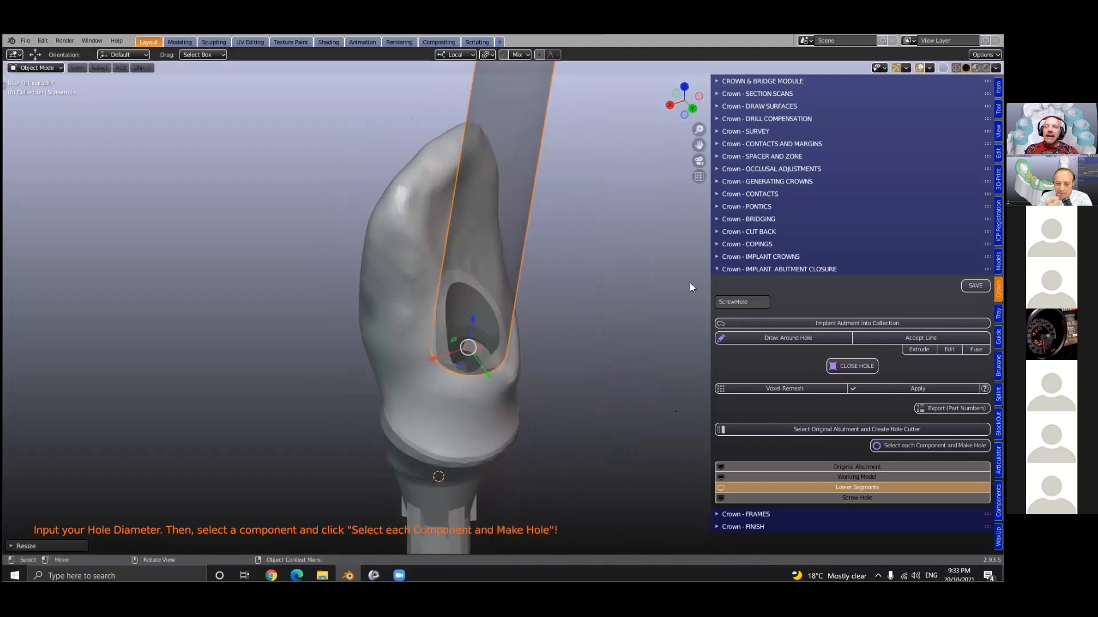
{"action": "left_click", "coordinate": [892, 444]}
{"action": "middle_click_drag", "start_coordinate": [506, 373], "coordinate": [534, 316]}
{"action": "scroll", "coordinate": [472, 401], "scroll_direction": "up", "scroll_amount": 3}
{"action": "middle_click_drag", "start_coordinate": [455, 316], "coordinate": [519, 221]}
Hide the Screw Hole collection to expose the finished screw channel in the crown.
{"action": "left_click", "coordinate": [830, 499]}
{"action": "middle_click_drag", "start_coordinate": [511, 424], "coordinate": [537, 369]}
{"action": "scroll", "coordinate": [424, 472], "scroll_direction": "up", "scroll_amount": 4}
{"action": "middle_click_drag", "start_coordinate": [428, 471], "coordinate": [438, 459]}
{"action": "left_click", "coordinate": [439, 460]}
{"action": "left_click", "coordinate": [535, 359]}
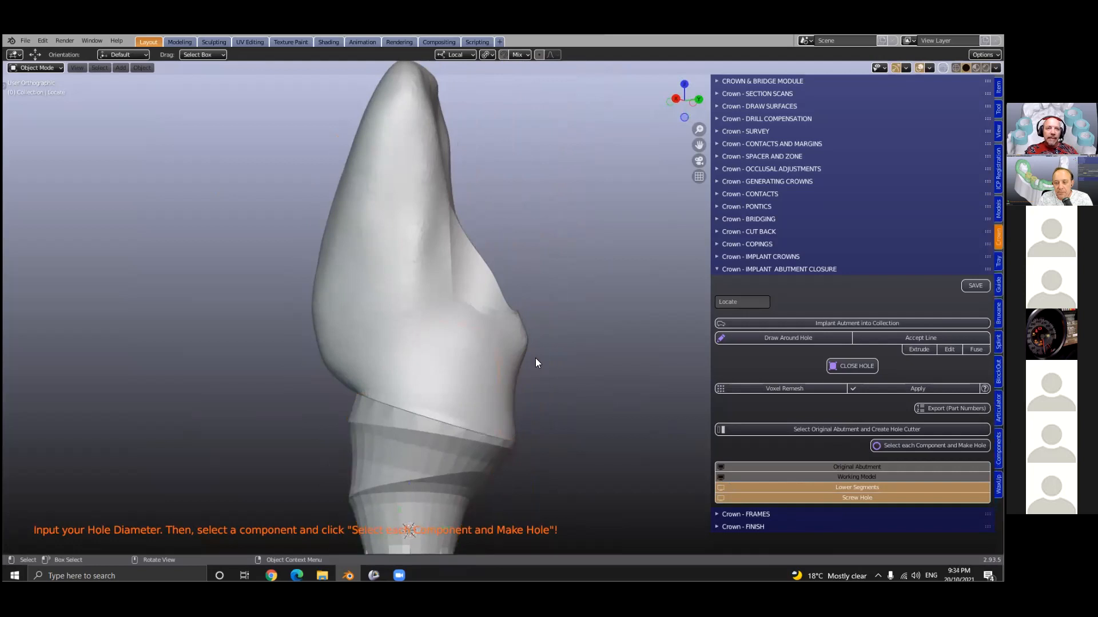
Select the crown and examine its screw channel and the abutment seat in X-ray and wireframe display.
{"action": "middle_click_drag", "start_coordinate": [544, 345], "coordinate": [520, 413]}
{"action": "scroll", "coordinate": [519, 413], "scroll_direction": "up", "scroll_amount": 4}
{"action": "left_click", "coordinate": [434, 309]}
{"action": "scroll", "coordinate": [503, 309], "scroll_direction": "down", "scroll_amount": 2}
{"action": "key", "text": "alt+z"}
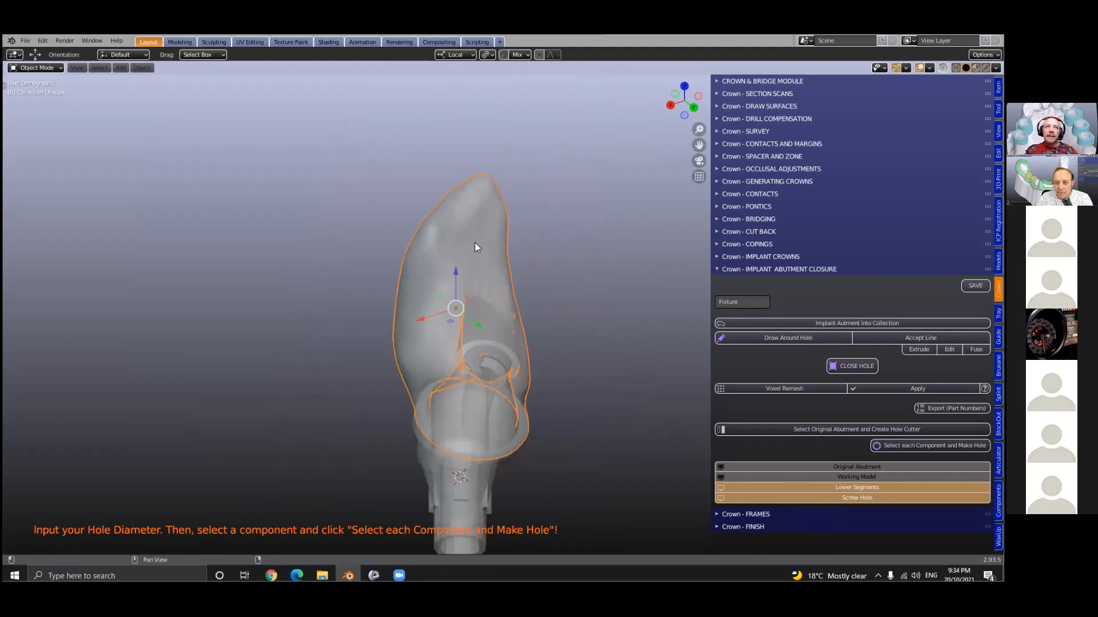
{"action": "key", "text": "alt+z"}
{"action": "middle_click_drag", "start_coordinate": [485, 244], "coordinate": [521, 234]}
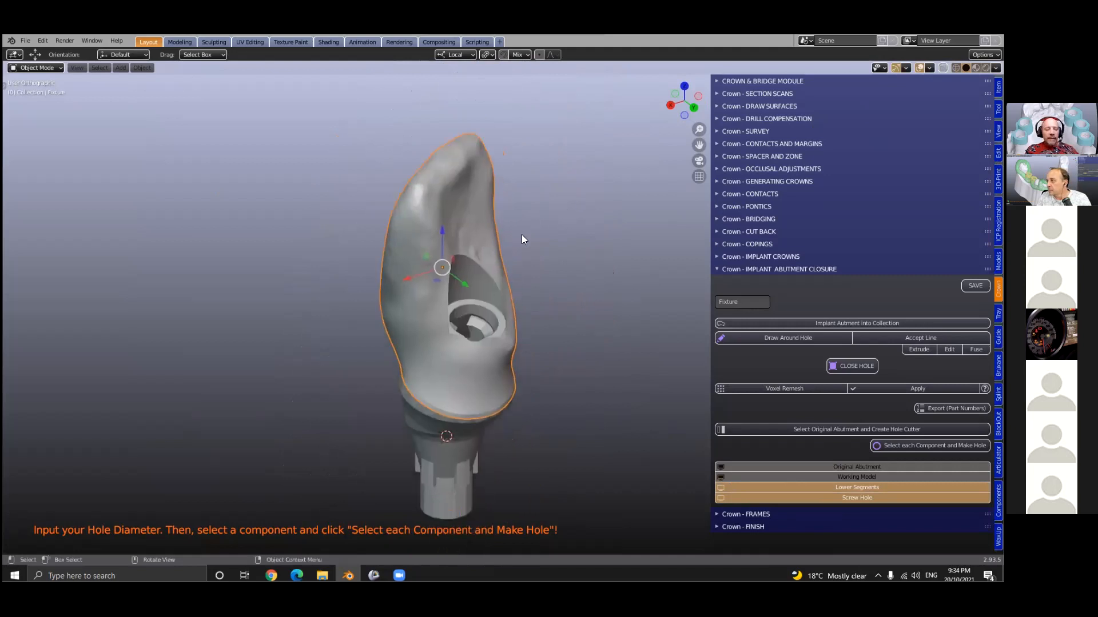
{"action": "key", "text": "z"}
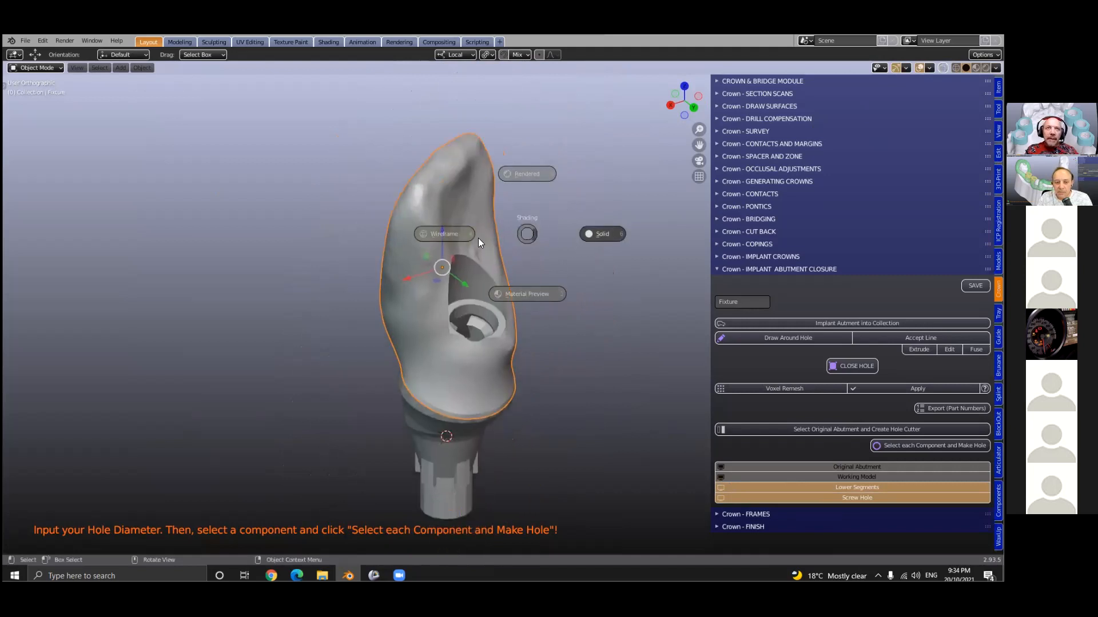
{"action": "left_click", "coordinate": [449, 233]}
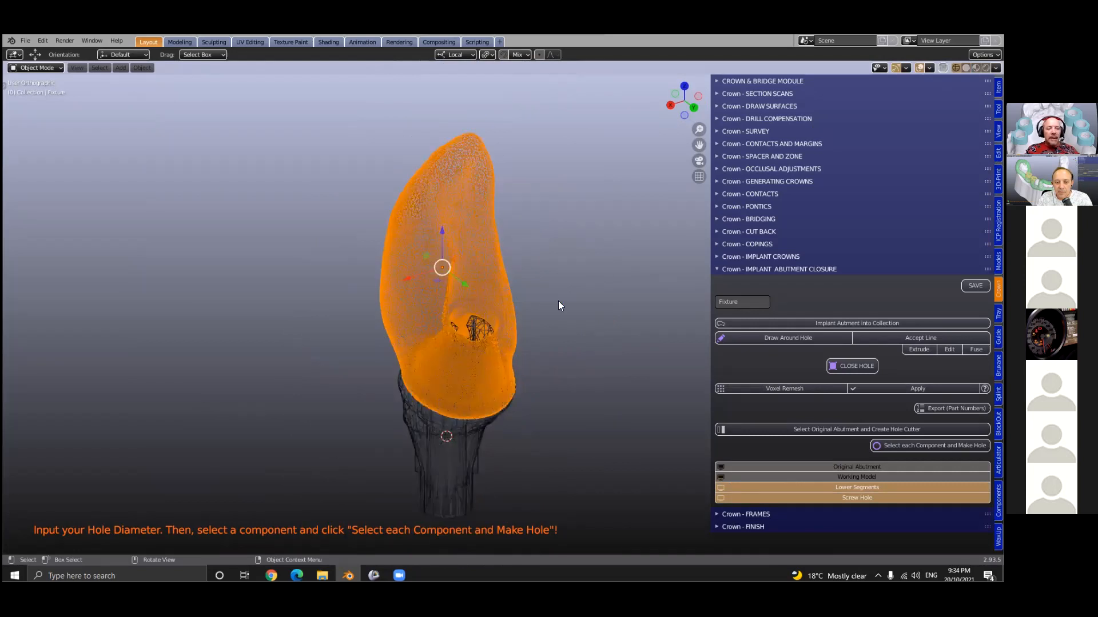
{"action": "middle_click_drag", "start_coordinate": [558, 299], "coordinate": [620, 304]}
{"action": "middle_click_drag", "start_coordinate": [51, 42], "coordinate": [51, 48]}
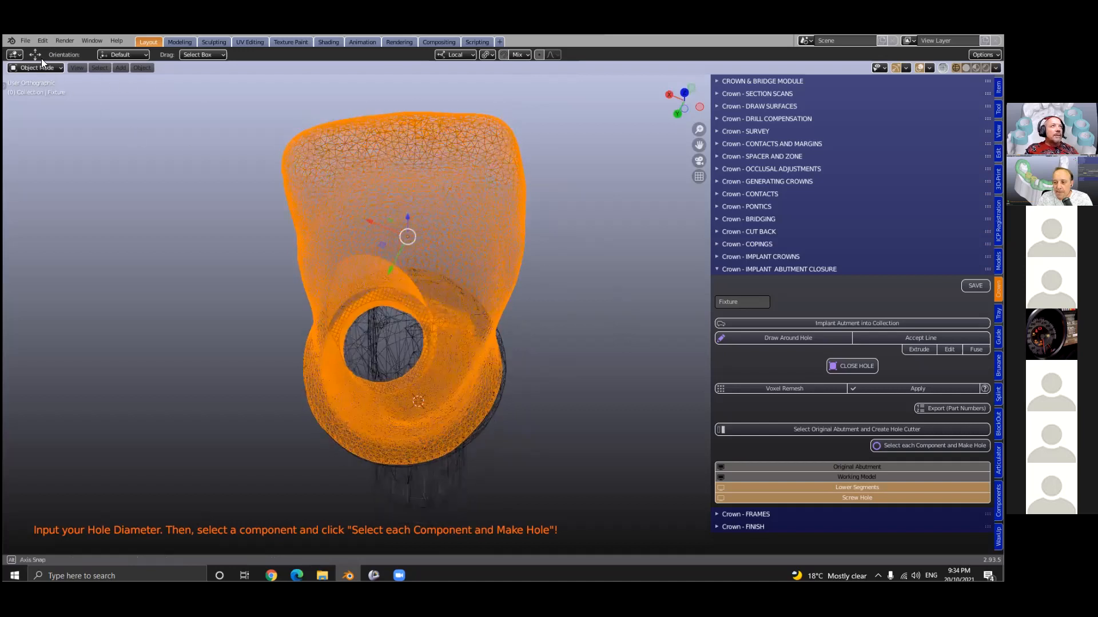
{"action": "key", "text": "shift+z"}
Start a new General file without saving the current crown scene.
{"action": "left_click", "coordinate": [28, 40]}
{"action": "mouse_move", "coordinate": [56, 74]}
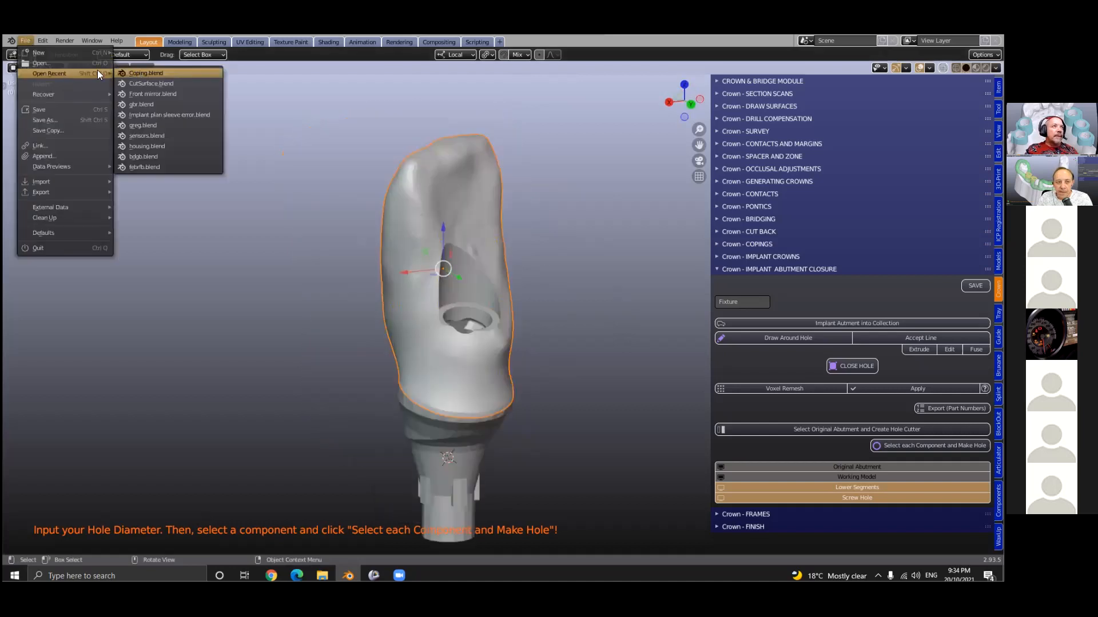
{"action": "mouse_move", "coordinate": [48, 54]}
{"action": "left_click", "coordinate": [136, 52]}
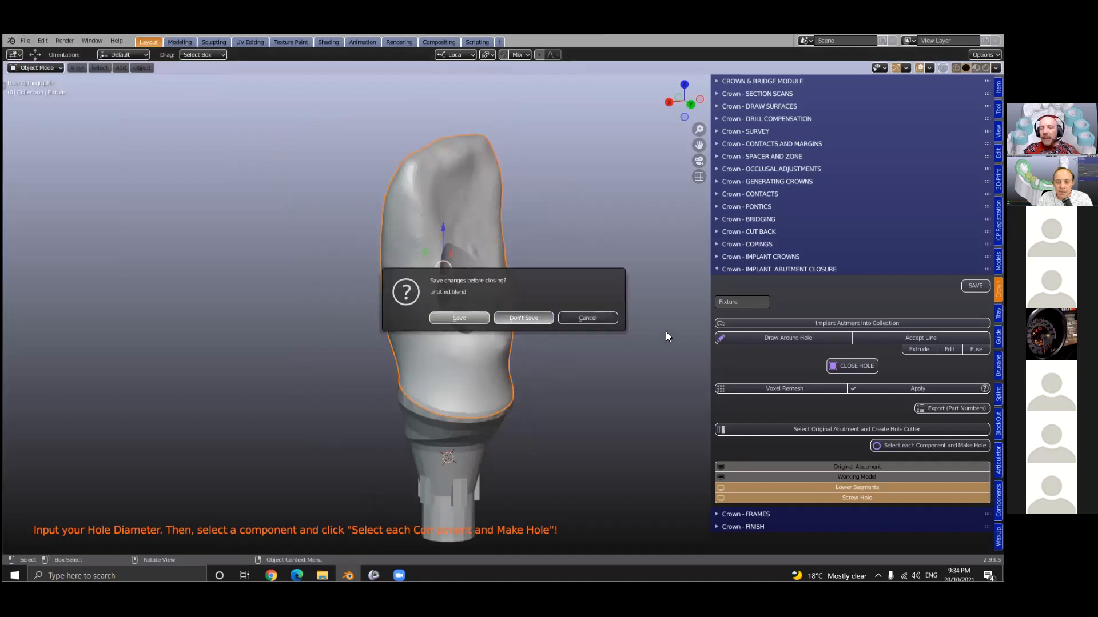
{"action": "left_click", "coordinate": [523, 318]}
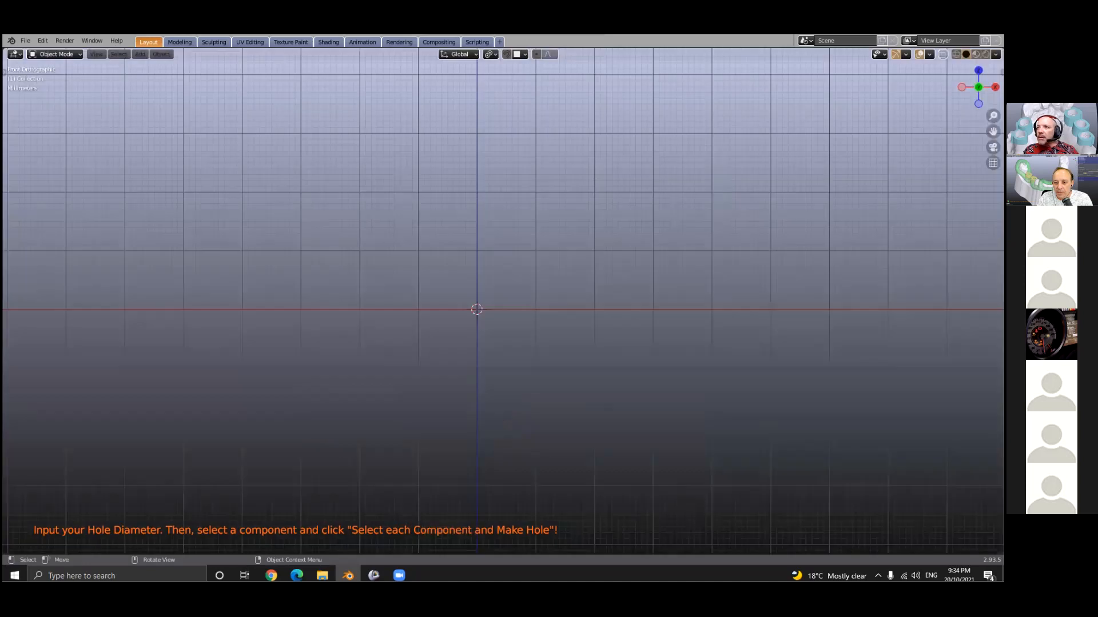
{"action": "left_click_drag", "start_coordinate": [861, 212], "coordinate": [675, 171]}
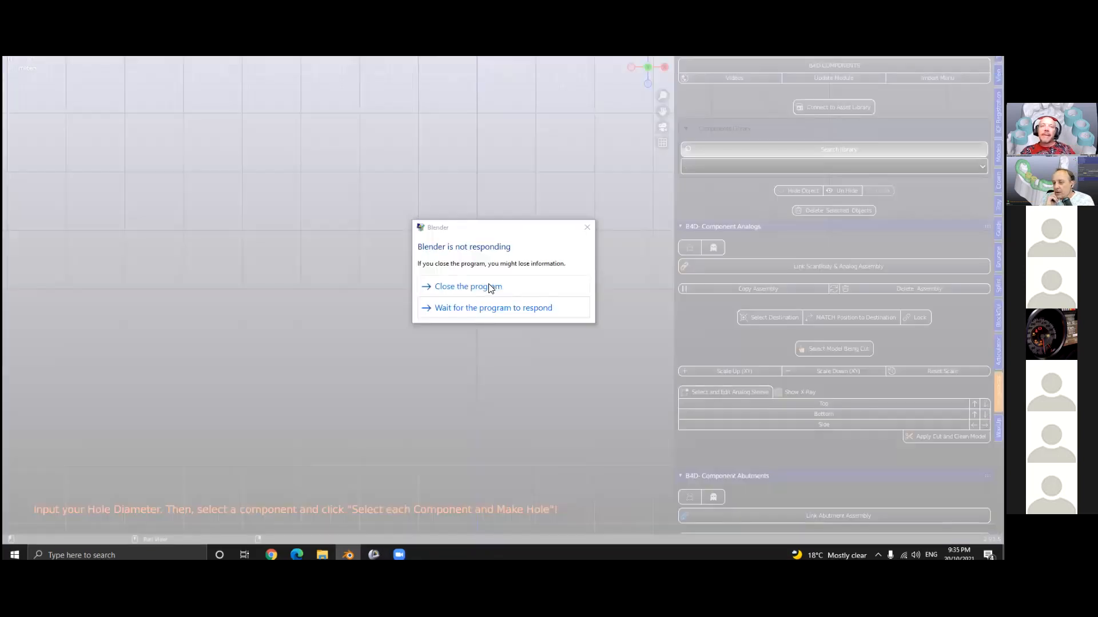
Close the unresponsive program and cancel the problem report to Microsoft.
{"action": "left_click", "coordinate": [490, 287]}
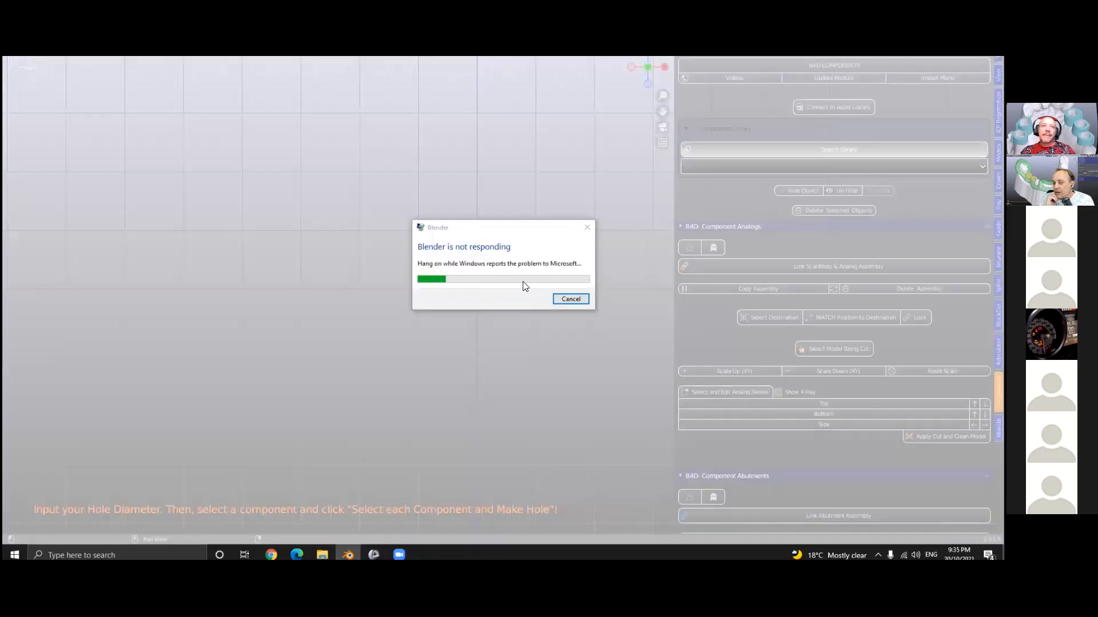
{"action": "left_click", "coordinate": [572, 297]}
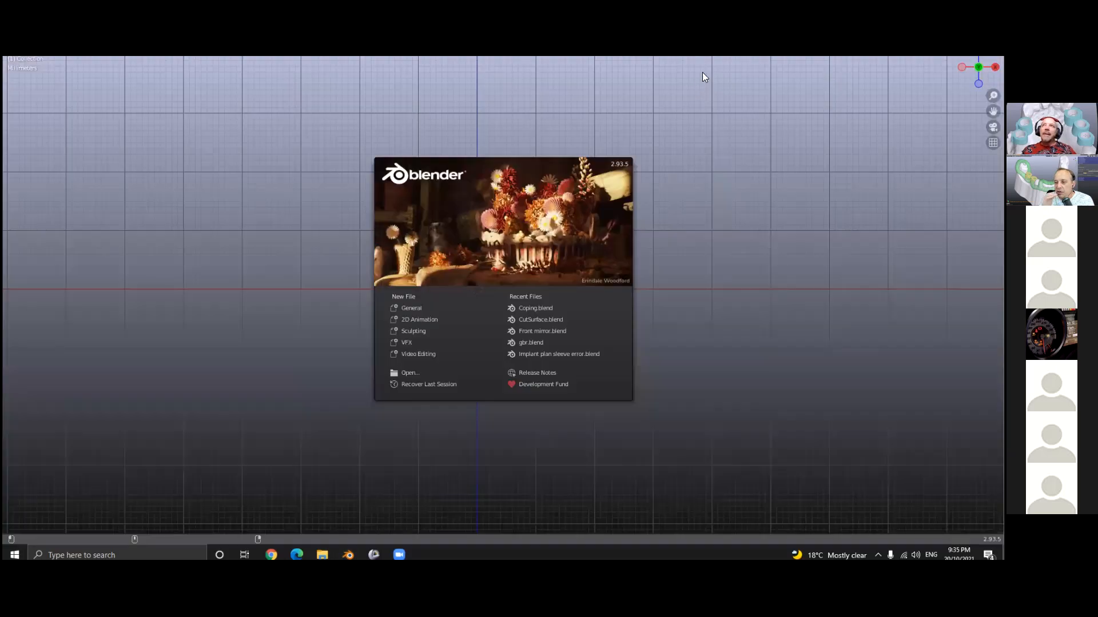
Dismiss the splash screen and show the B4D Components tools in a widened sidebar.
{"action": "left_click", "coordinate": [702, 72]}
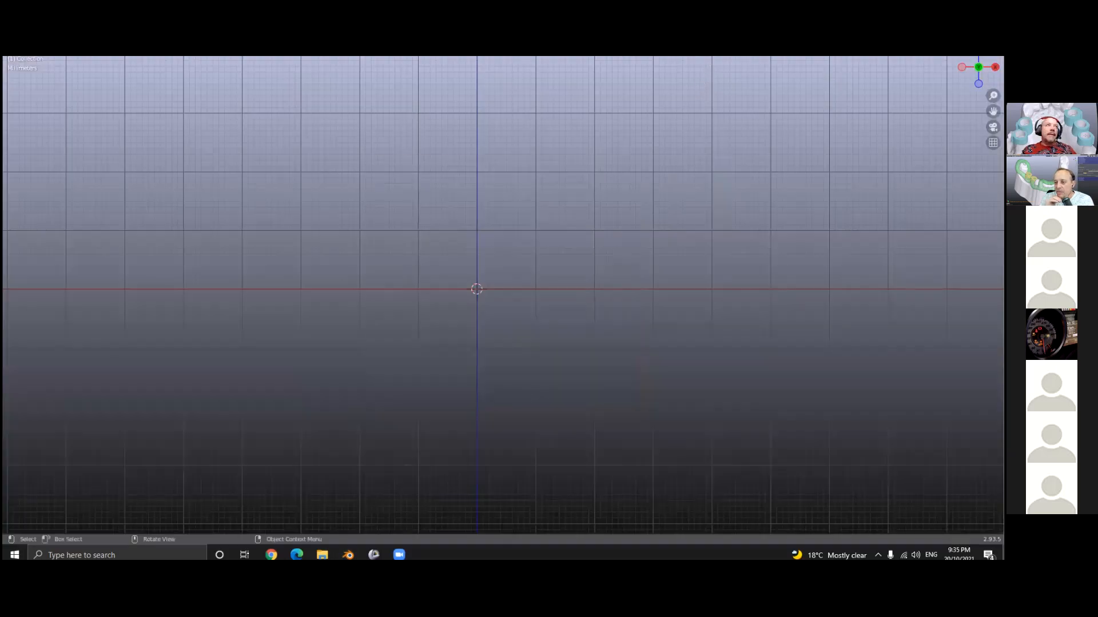
{"action": "left_click", "coordinate": [43, 41]}
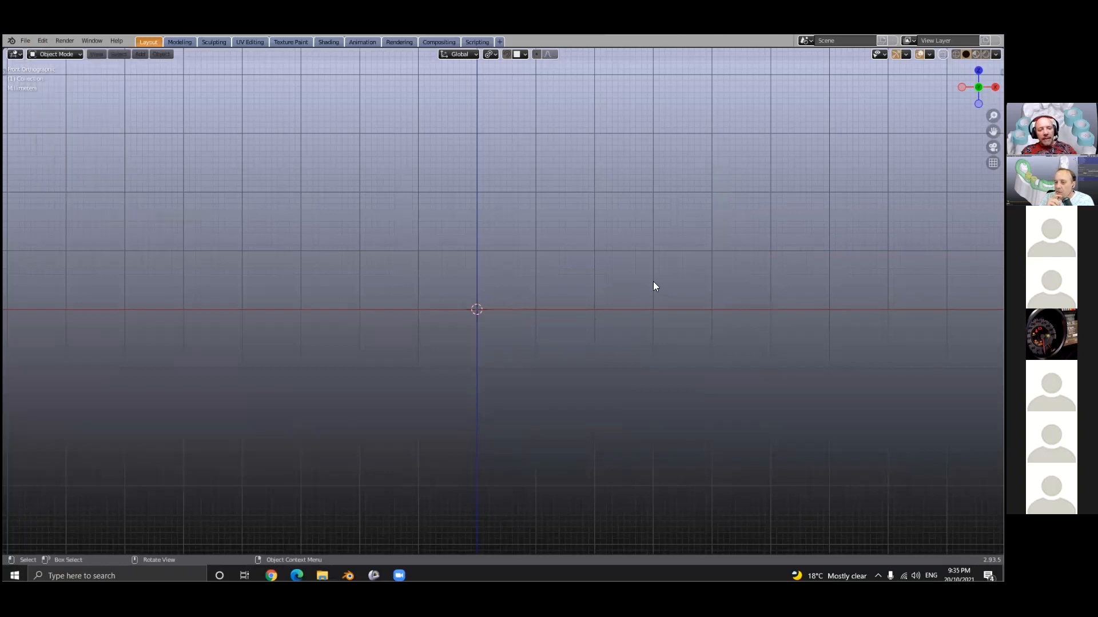
{"action": "key", "text": "n"}
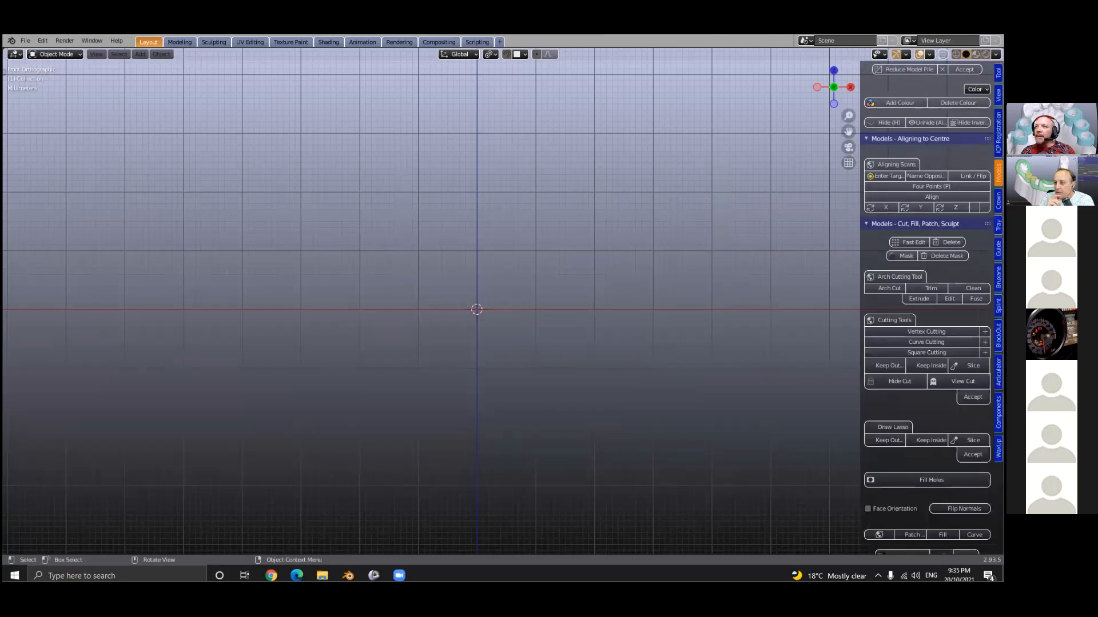
{"action": "left_click_drag", "start_coordinate": [859, 221], "coordinate": [726, 258]}
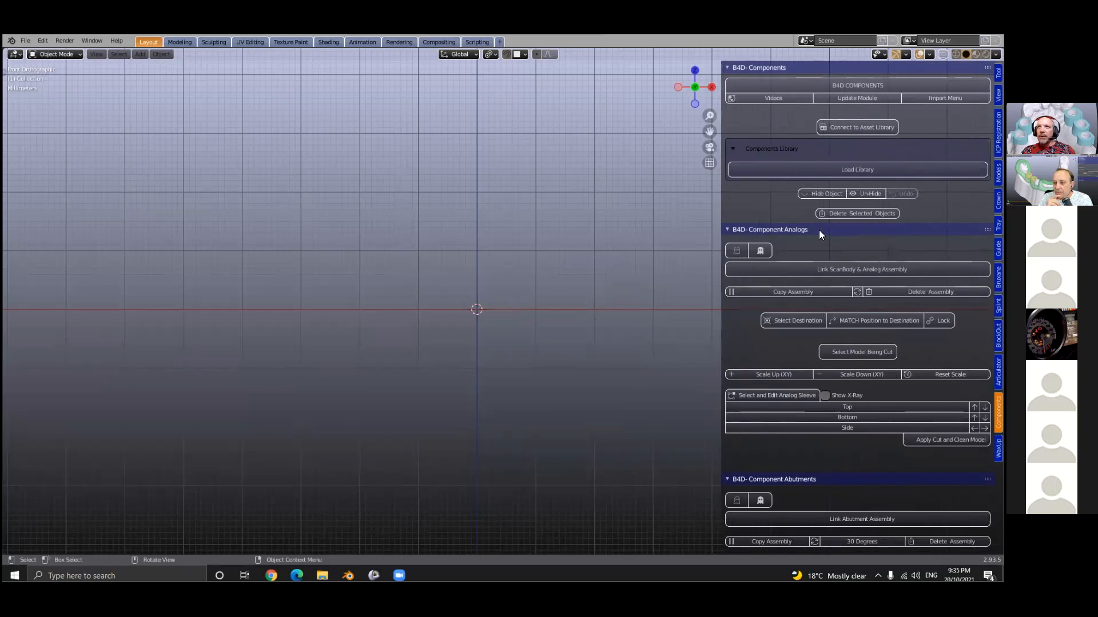
Load the components library and choose the Medentika N - Series (Straumann Tissue Level) from the MEDENTIKA - Abutment Library.
{"action": "left_click", "coordinate": [867, 169]}
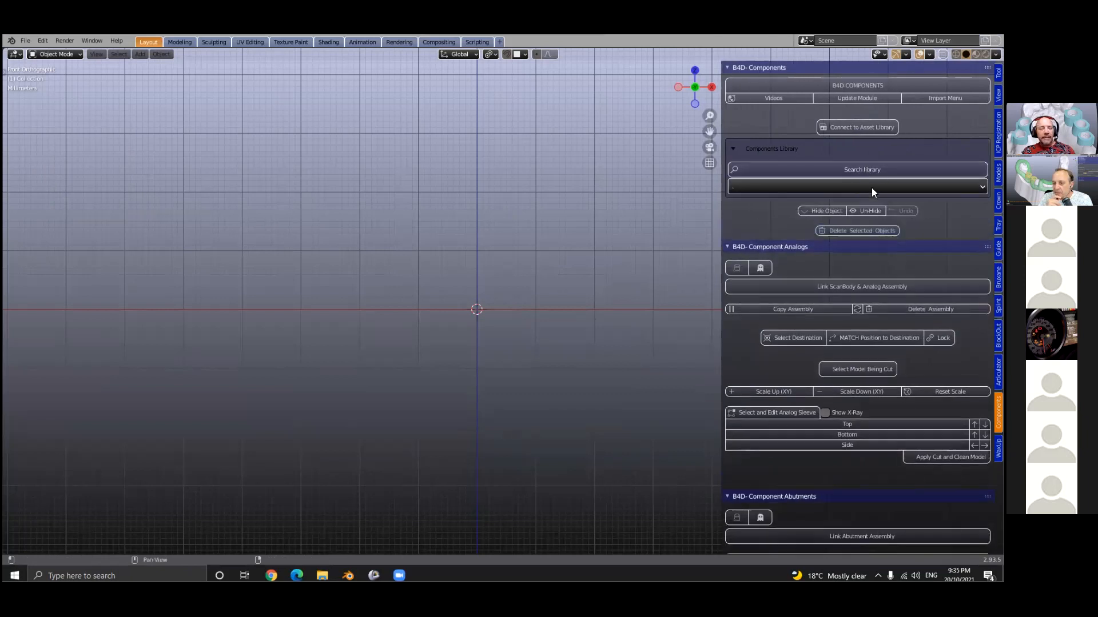
{"action": "left_click", "coordinate": [869, 189]}
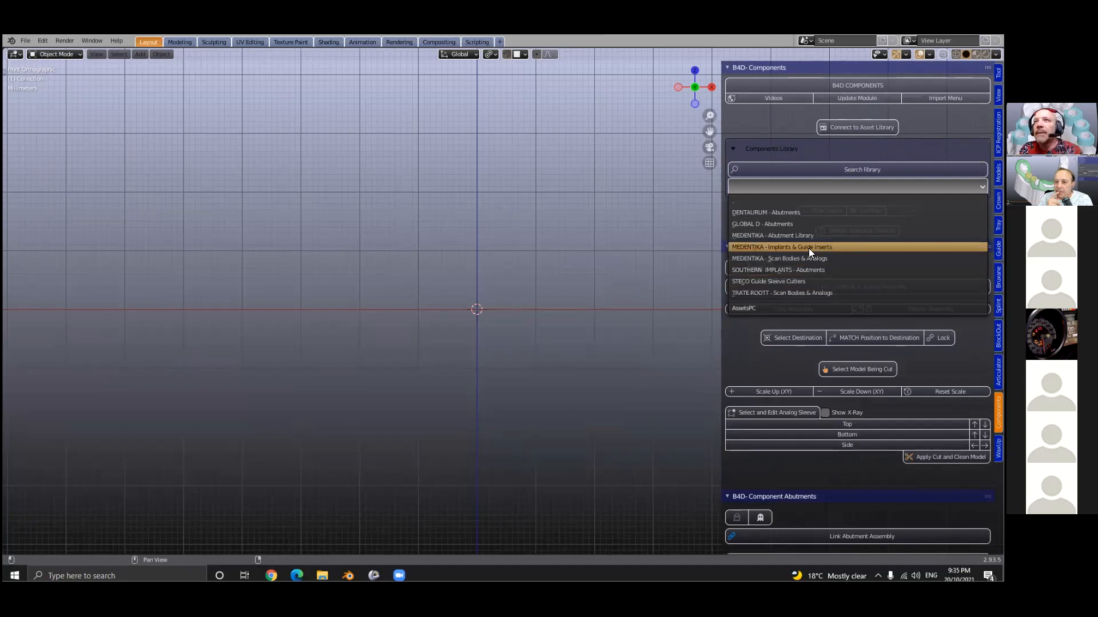
{"action": "left_click", "coordinate": [809, 236]}
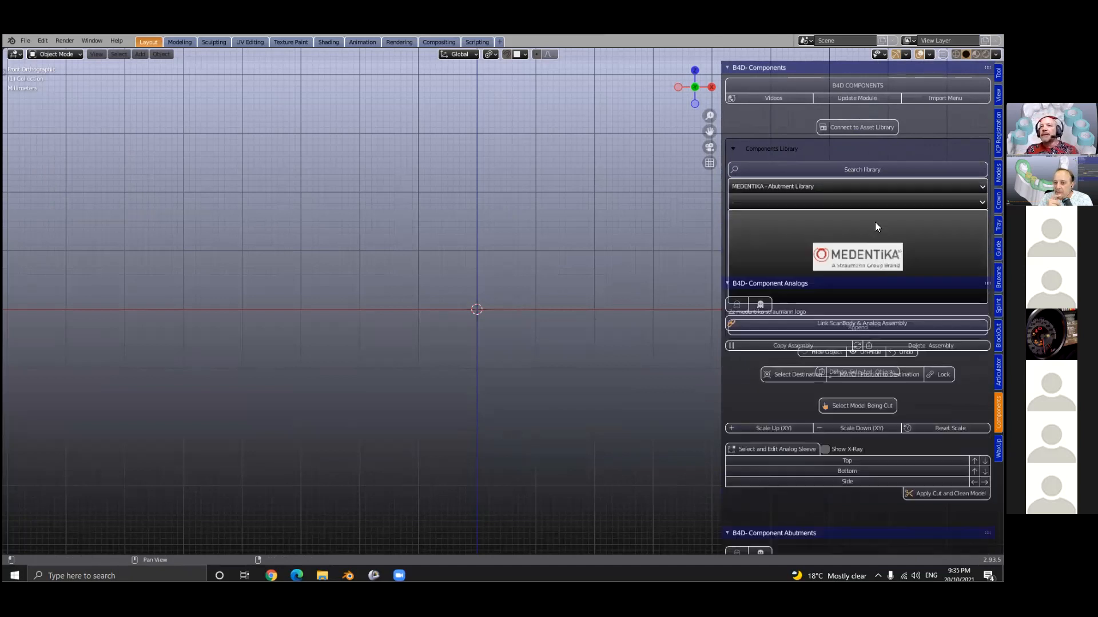
{"action": "left_click", "coordinate": [884, 201]}
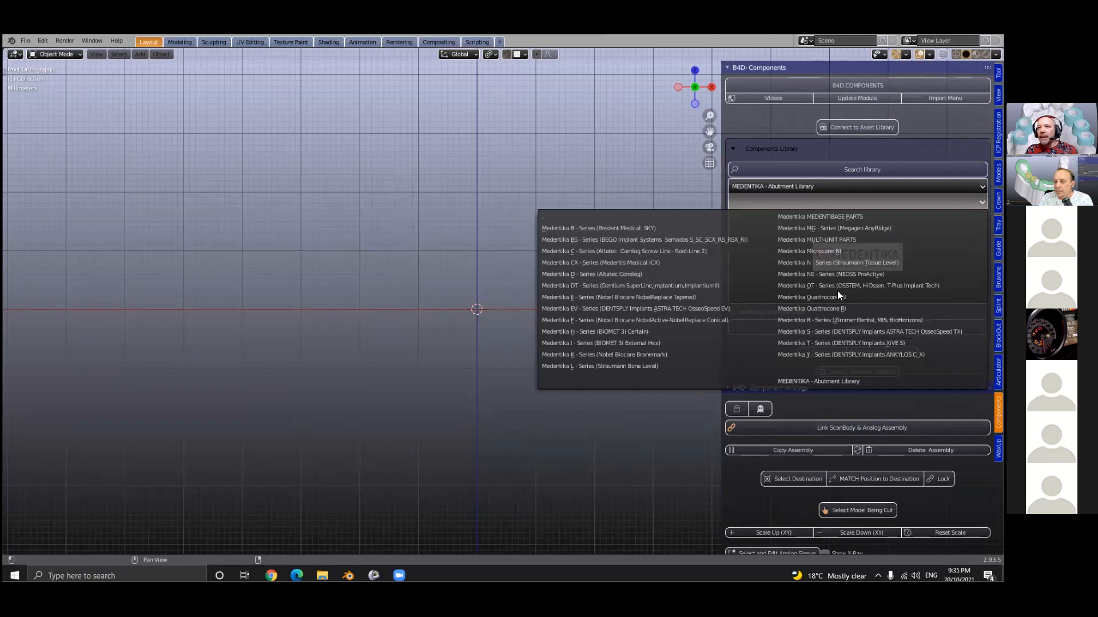
{"action": "left_click", "coordinate": [859, 264]}
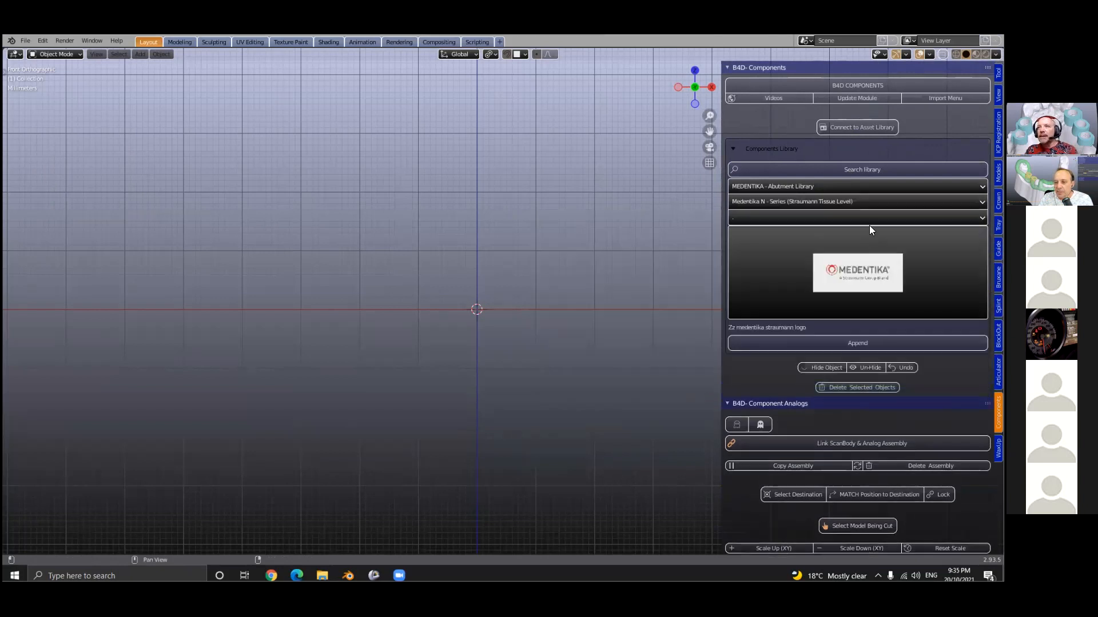
Append the Tibase 2 gen 5,5mm - n1110 component from the CONNECTION - RN 4,8 category.
{"action": "left_click", "coordinate": [875, 220]}
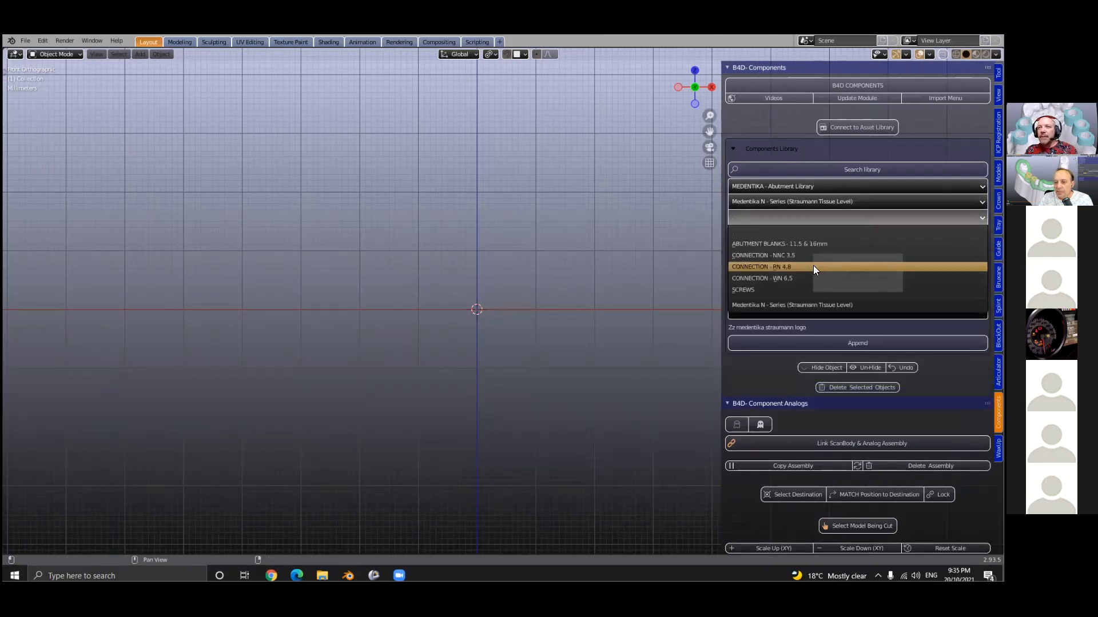
{"action": "left_click", "coordinate": [813, 265]}
{"action": "left_click", "coordinate": [832, 262]}
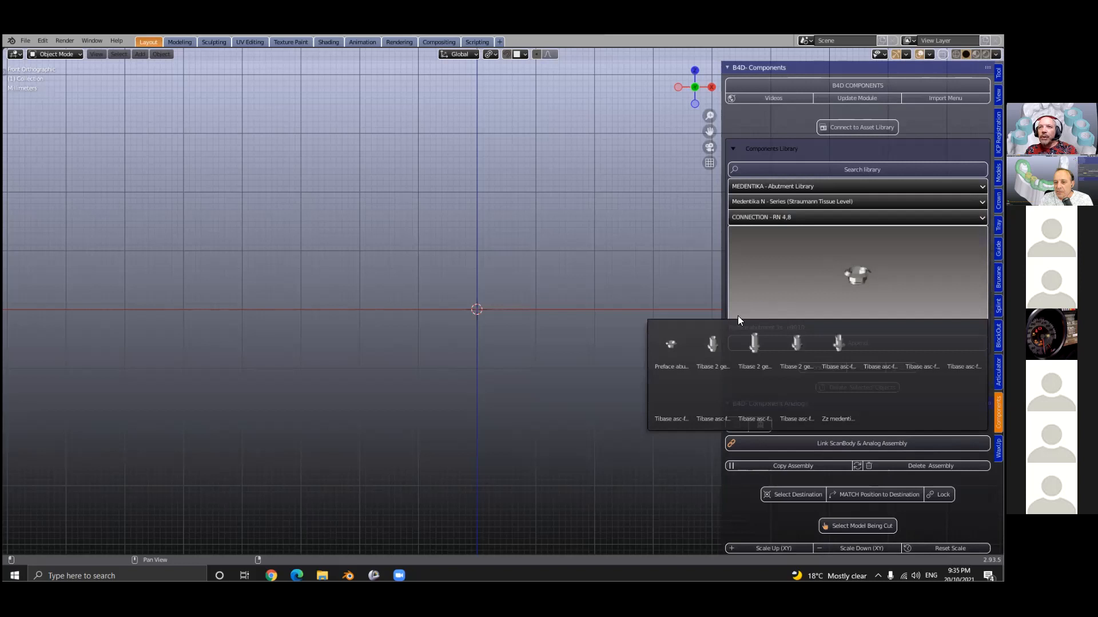
{"action": "left_click", "coordinate": [754, 343]}
{"action": "left_click", "coordinate": [867, 342]}
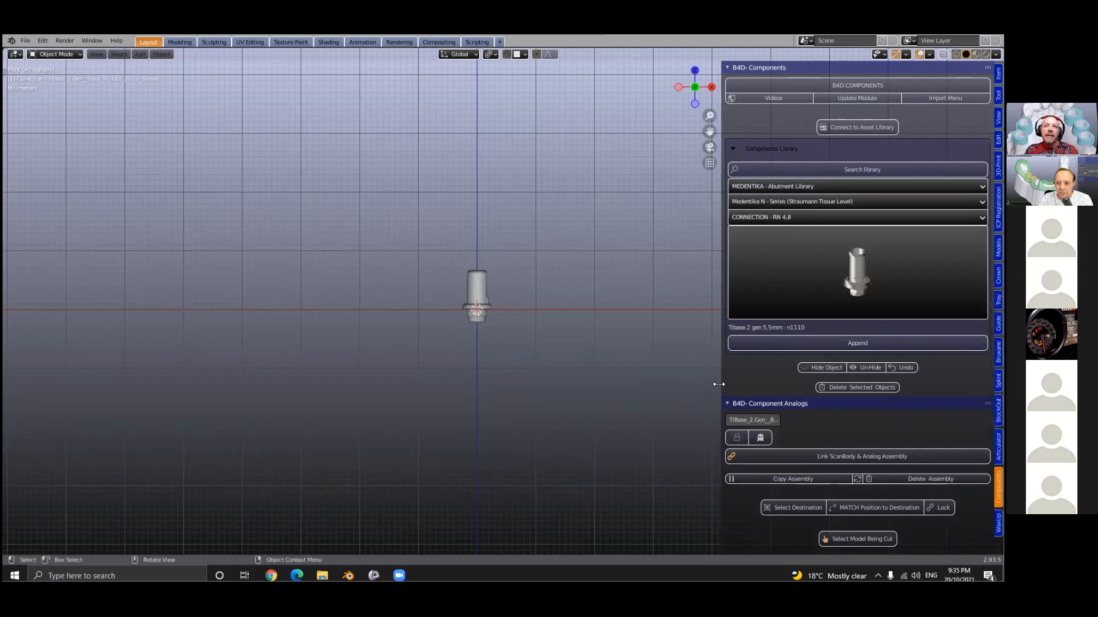
{"action": "scroll", "coordinate": [504, 309], "scroll_direction": "up", "scroll_amount": 2}
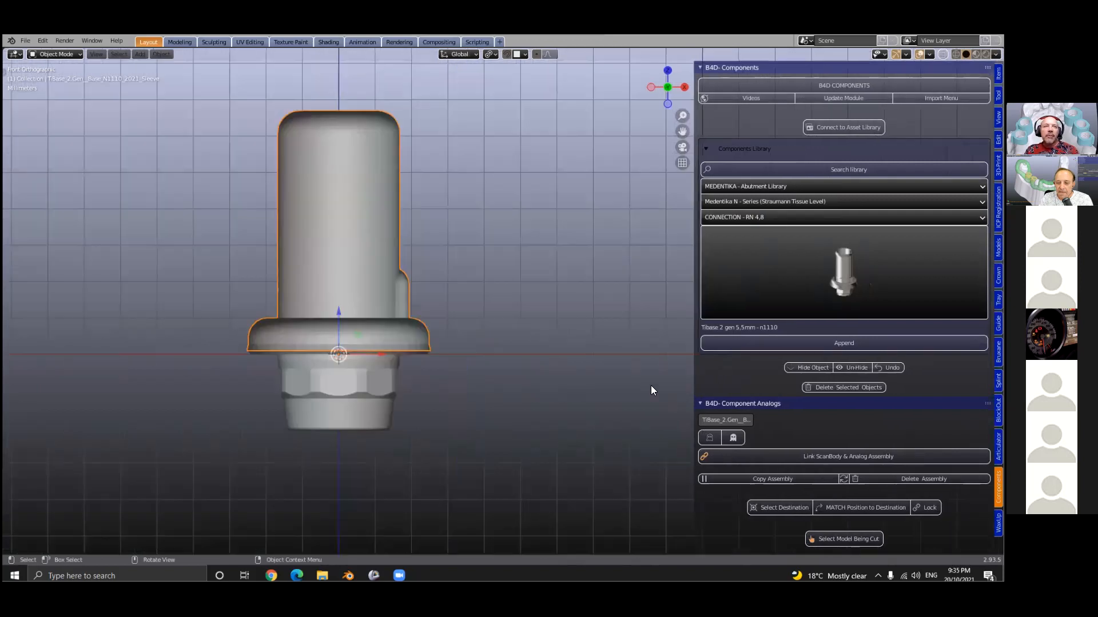
Select the sleeve and all other TiBase parts in X-ray display and link them as an abutment assembly.
{"action": "scroll", "coordinate": [705, 426], "scroll_direction": "down", "scroll_amount": 5}
{"action": "middle_click_drag", "start_coordinate": [236, 207], "coordinate": [269, 74]}
{"action": "scroll", "coordinate": [268, 73], "scroll_direction": "down", "scroll_amount": 2}
{"action": "scroll", "coordinate": [172, 203], "scroll_direction": "up", "scroll_amount": 3}
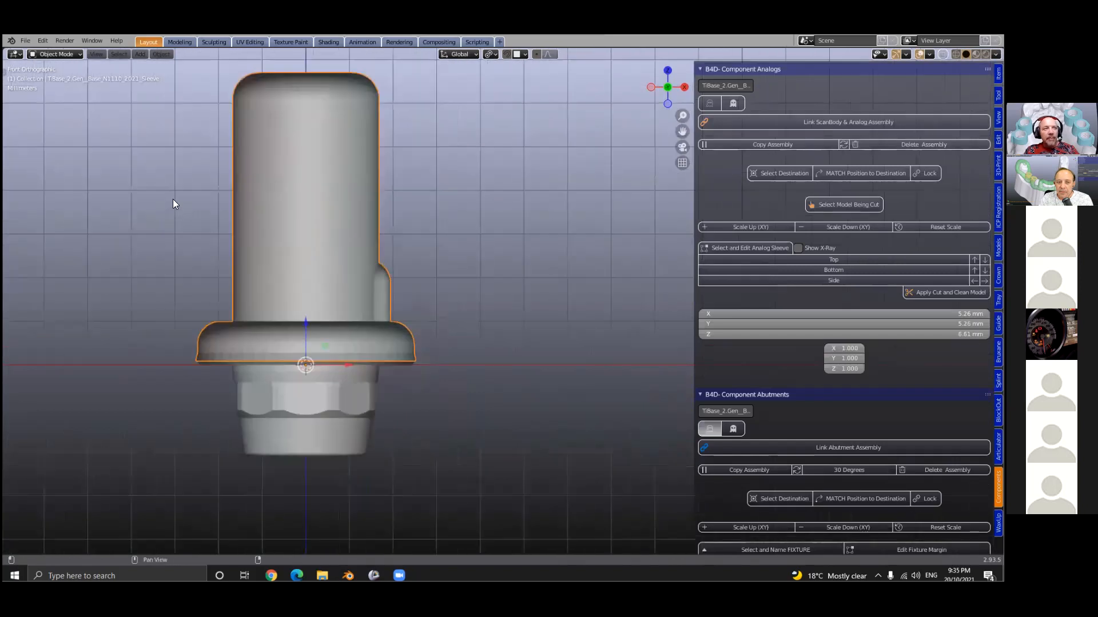
{"action": "key", "text": "alt+z"}
{"action": "key", "text": "b"}
{"action": "left_click_drag", "start_coordinate": [172, 302], "coordinate": [502, 478]}
{"action": "left_click", "coordinate": [847, 448]}
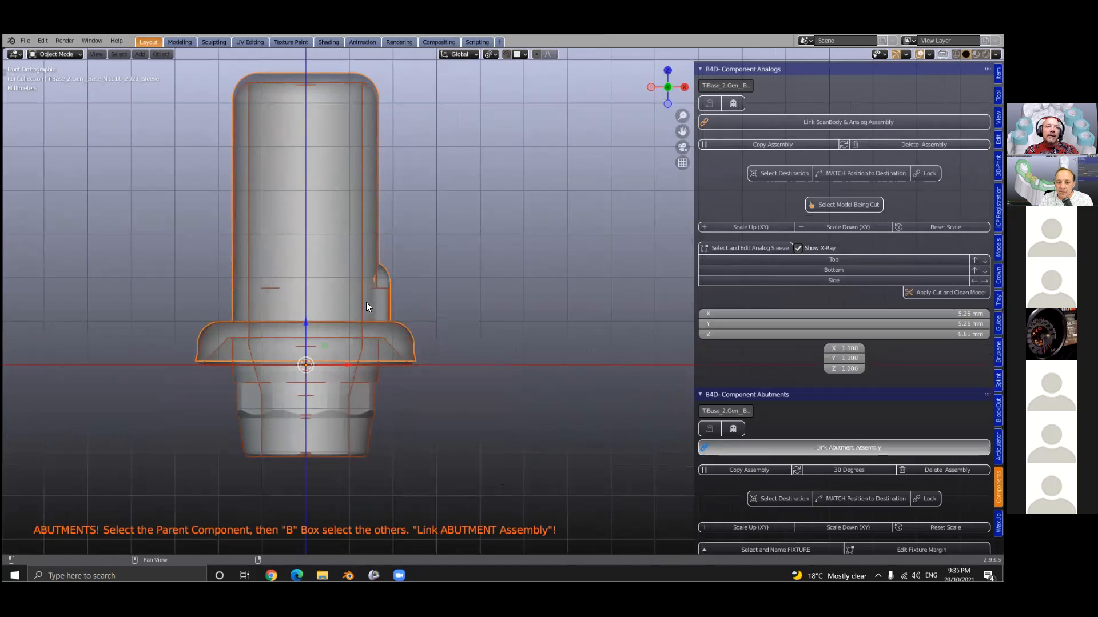
Move the linked abutment assembly slightly along the X axis and show the WaxUP tools.
{"action": "scroll", "coordinate": [393, 278], "scroll_direction": "down", "scroll_amount": 2}
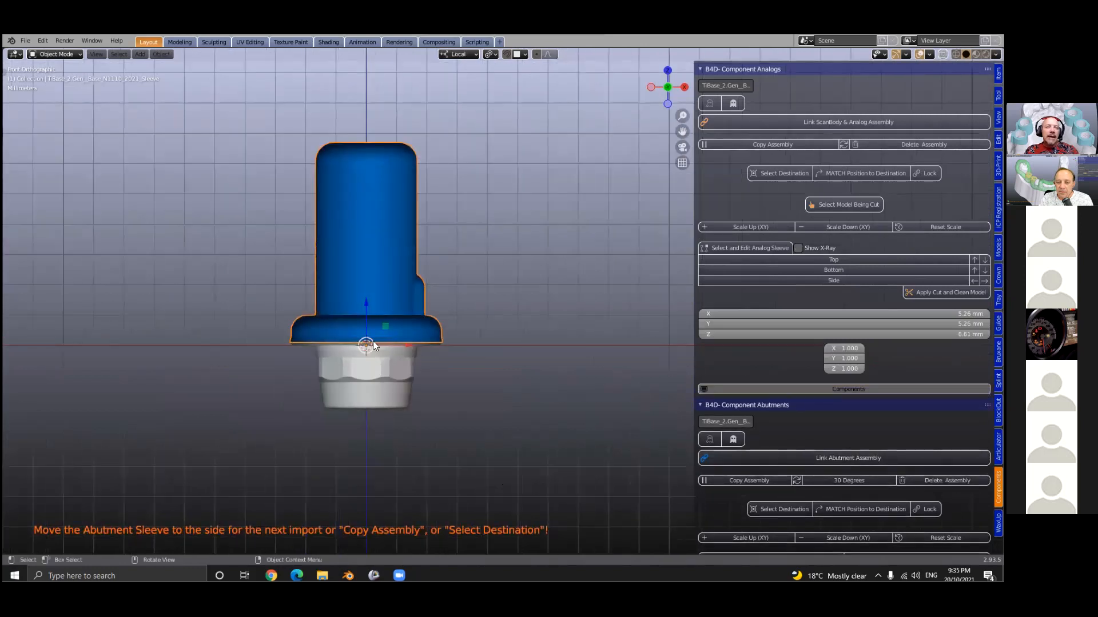
{"action": "key", "text": "g"}
{"action": "key", "text": "x"}
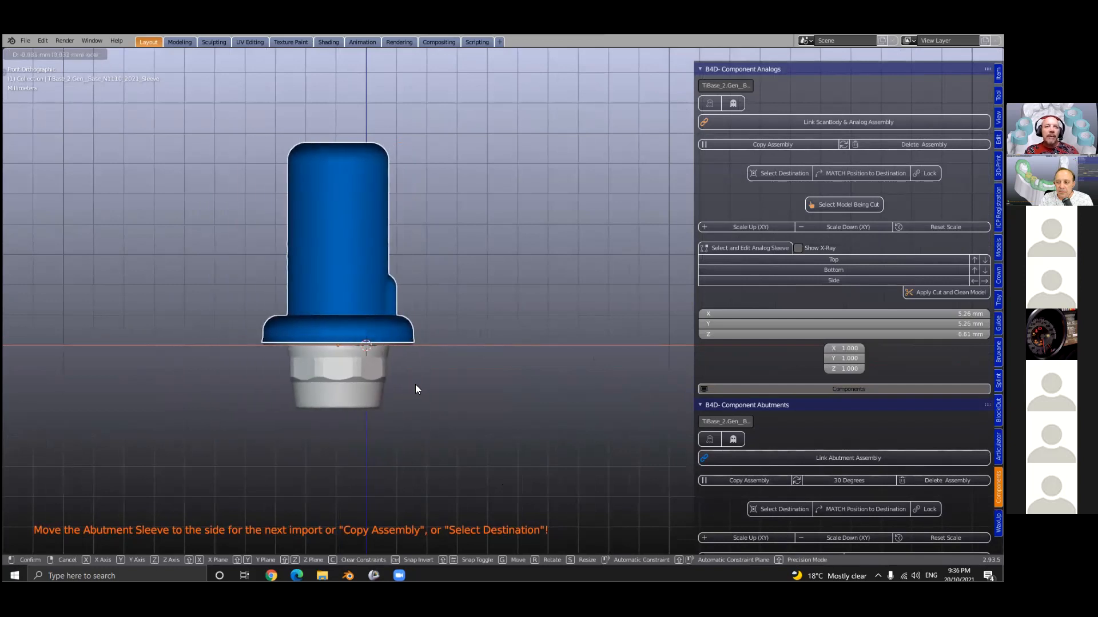
{"action": "left_click", "coordinate": [443, 386]}
{"action": "middle_click_drag", "start_coordinate": [467, 393], "coordinate": [534, 387]}
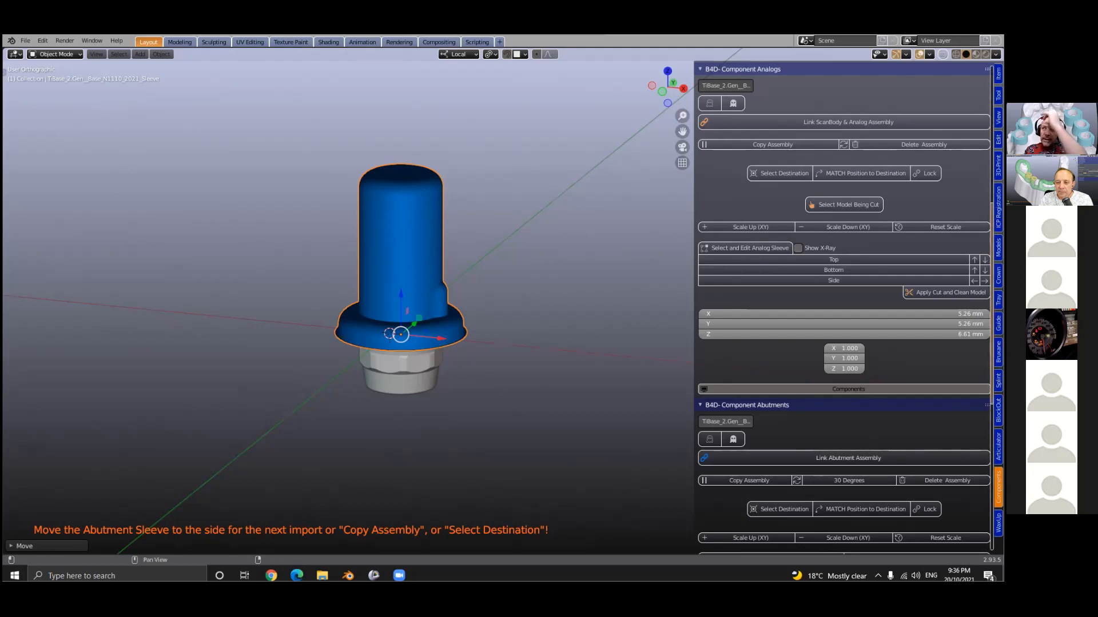
{"action": "left_click", "coordinate": [998, 522]}
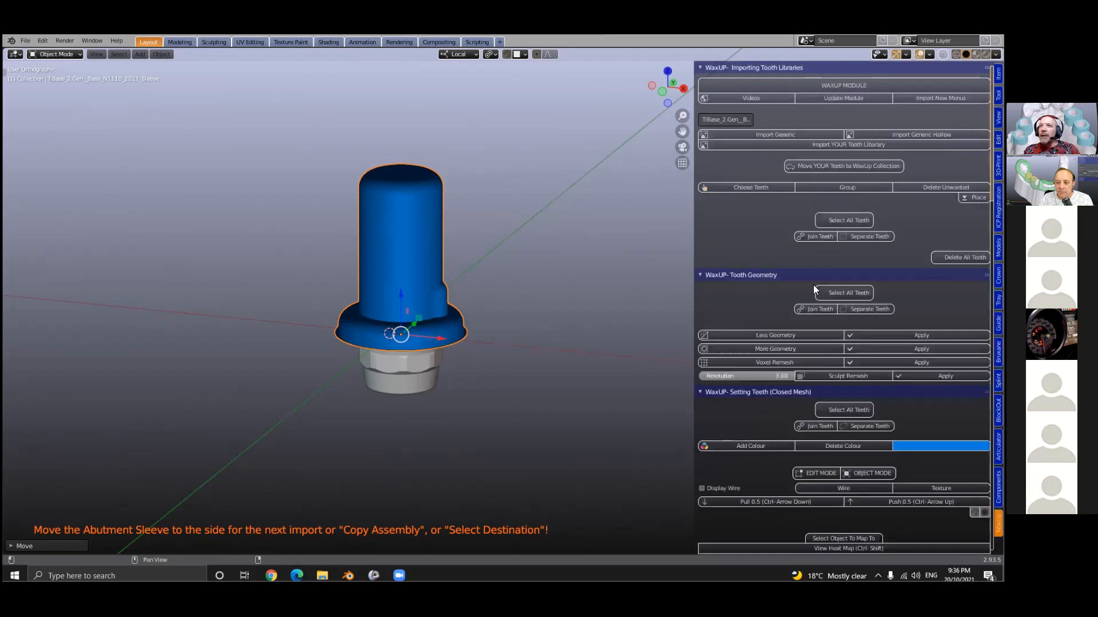
{"action": "left_click", "coordinate": [726, 186]}
{"action": "scroll", "coordinate": [569, 256], "scroll_direction": "down", "scroll_amount": 7}
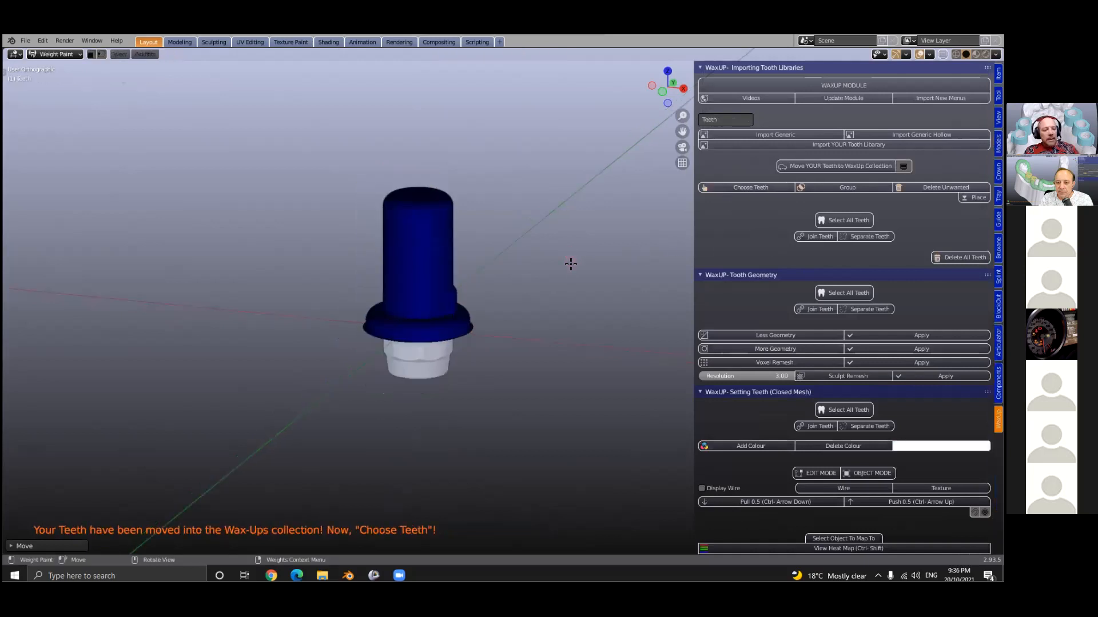
{"action": "scroll", "coordinate": [568, 260], "scroll_direction": "up", "scroll_amount": 3}
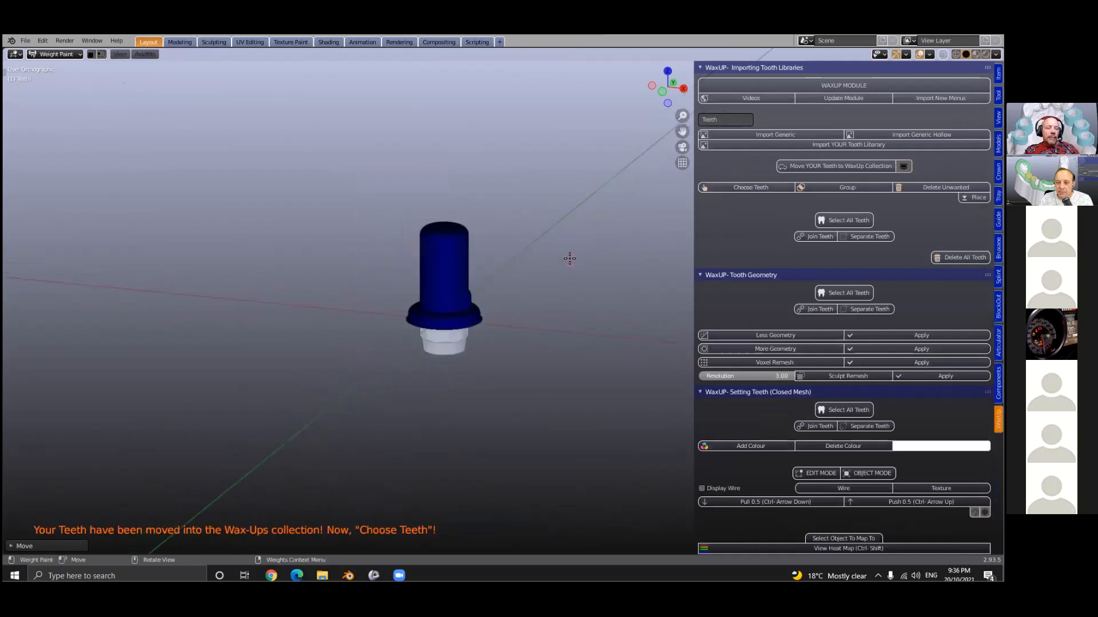
{"action": "key", "text": "Return"}
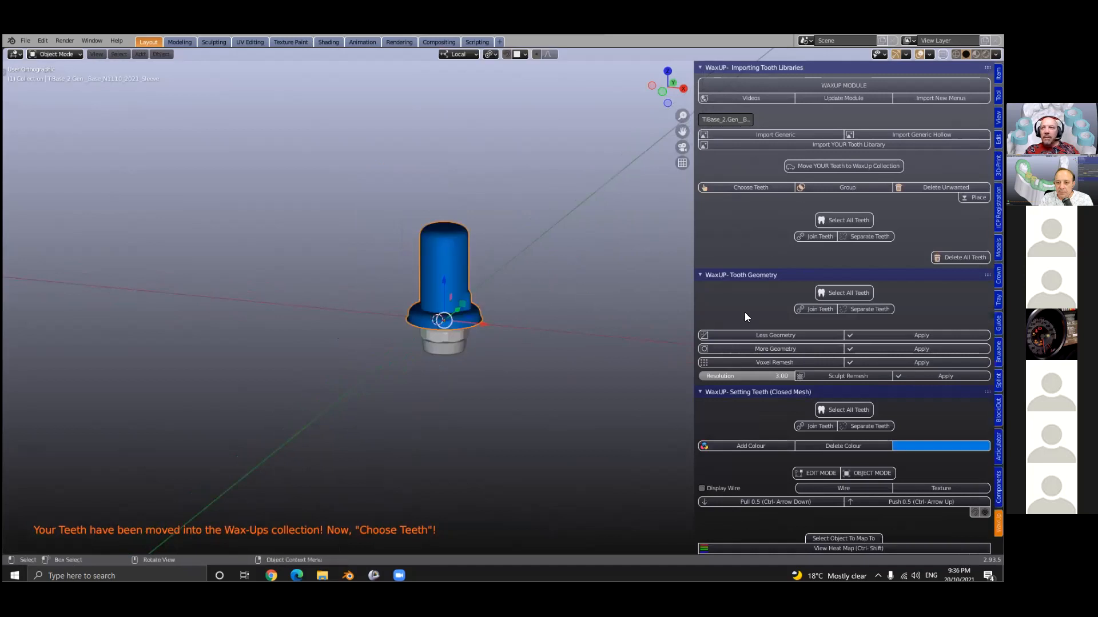
Import the generic tooth library, mark one lower front incisor to keep, and delete the unwanted teeth.
{"action": "left_click", "coordinate": [771, 135]}
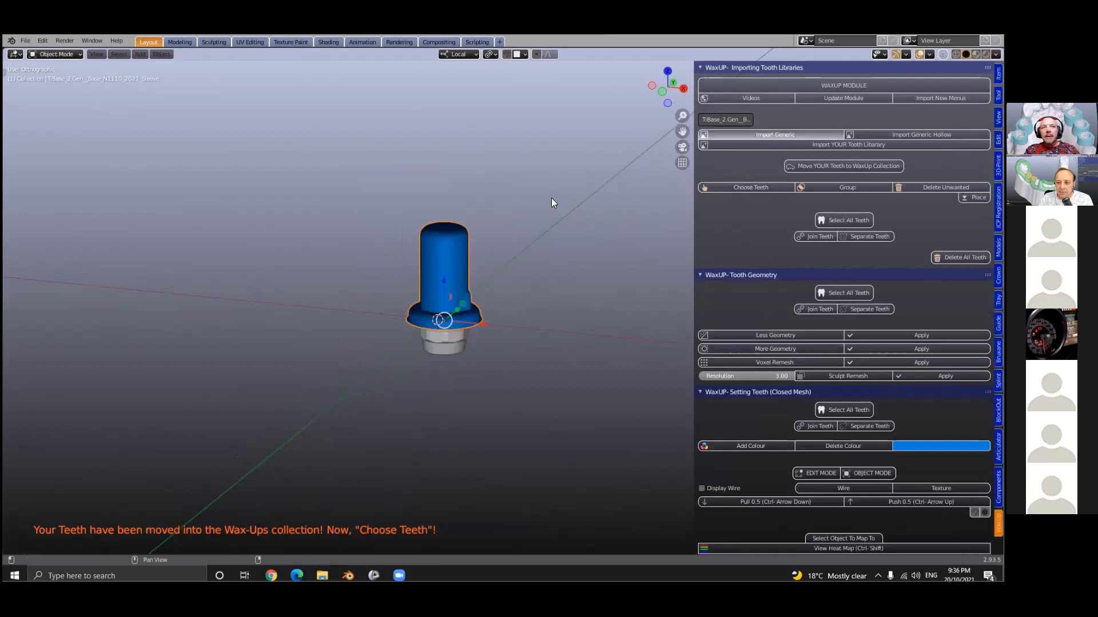
{"action": "middle_click_drag", "start_coordinate": [544, 216], "coordinate": [510, 372], "text": "shift"}
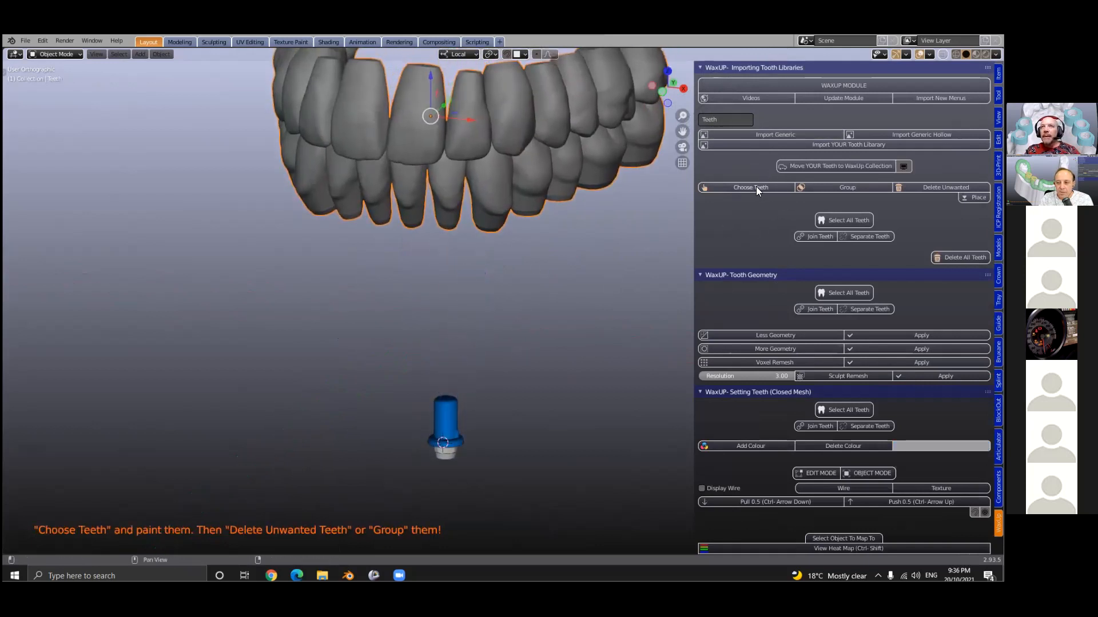
{"action": "left_click", "coordinate": [711, 185]}
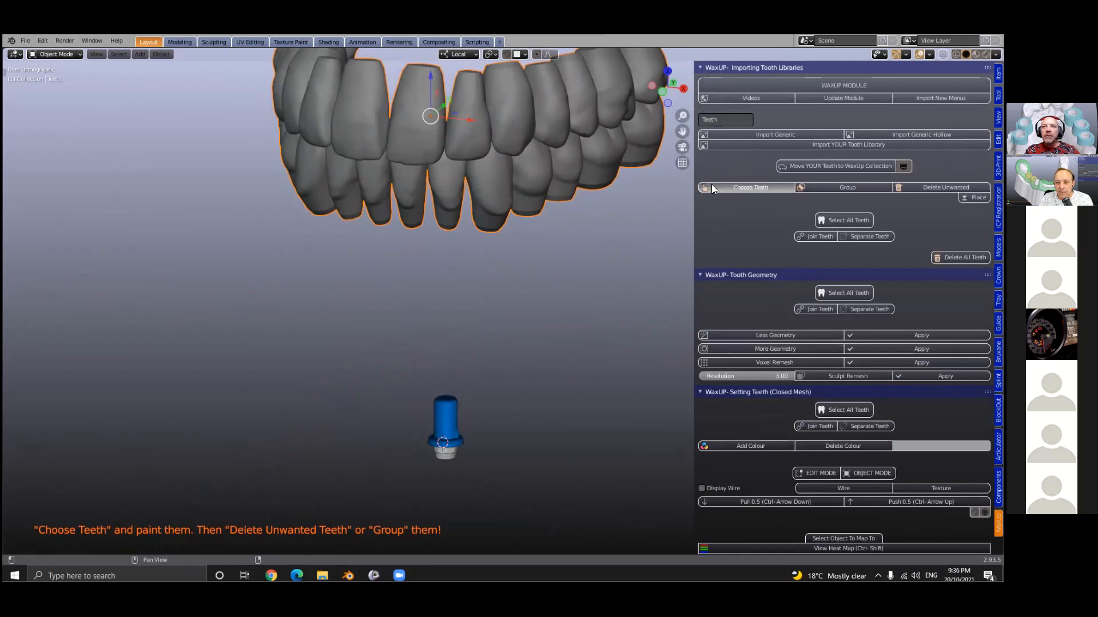
{"action": "left_click_drag", "start_coordinate": [447, 177], "coordinate": [446, 223]}
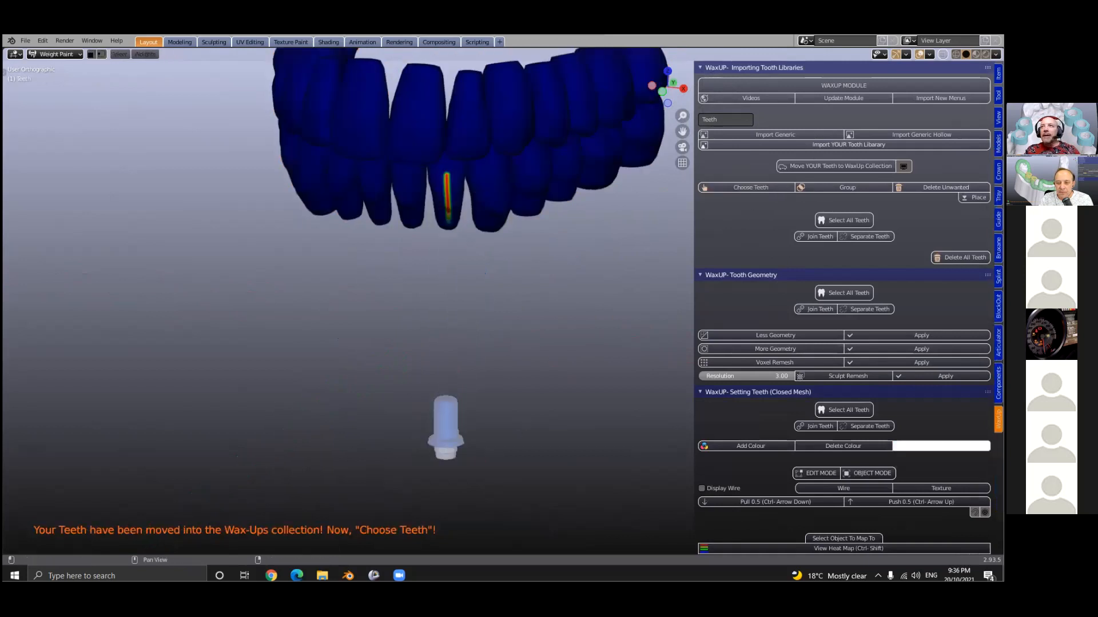
{"action": "left_click", "coordinate": [946, 187]}
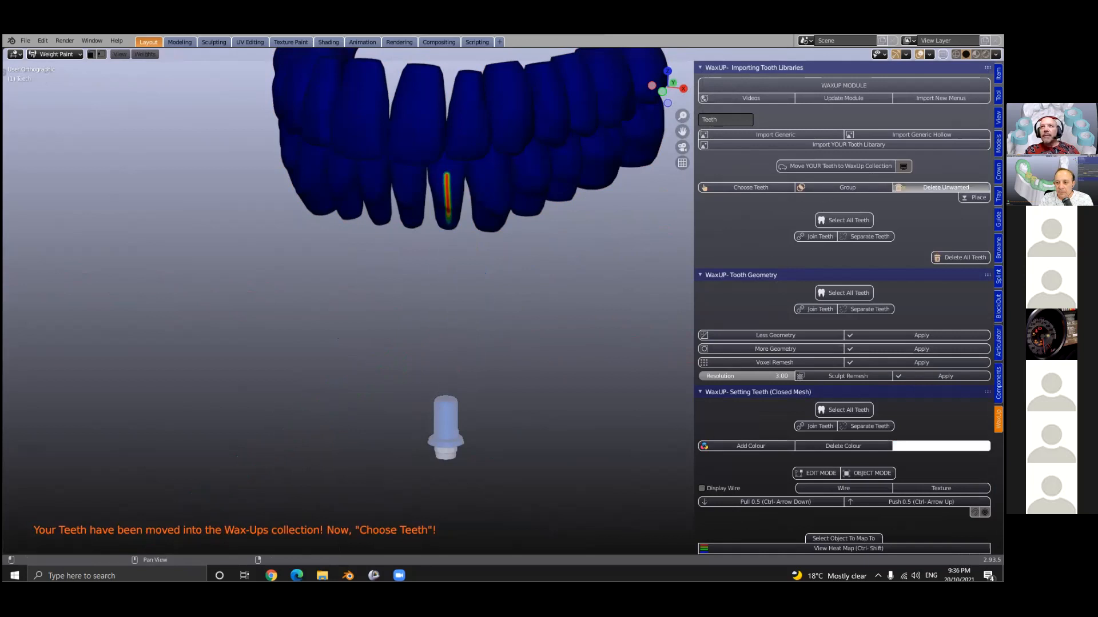
Lower the remaining incisor toward the abutment and align it over the sleeve in top view.
{"action": "left_click_drag", "start_coordinate": [430, 87], "coordinate": [443, 350]}
{"action": "middle_click_drag", "start_coordinate": [443, 350], "coordinate": [453, 466]}
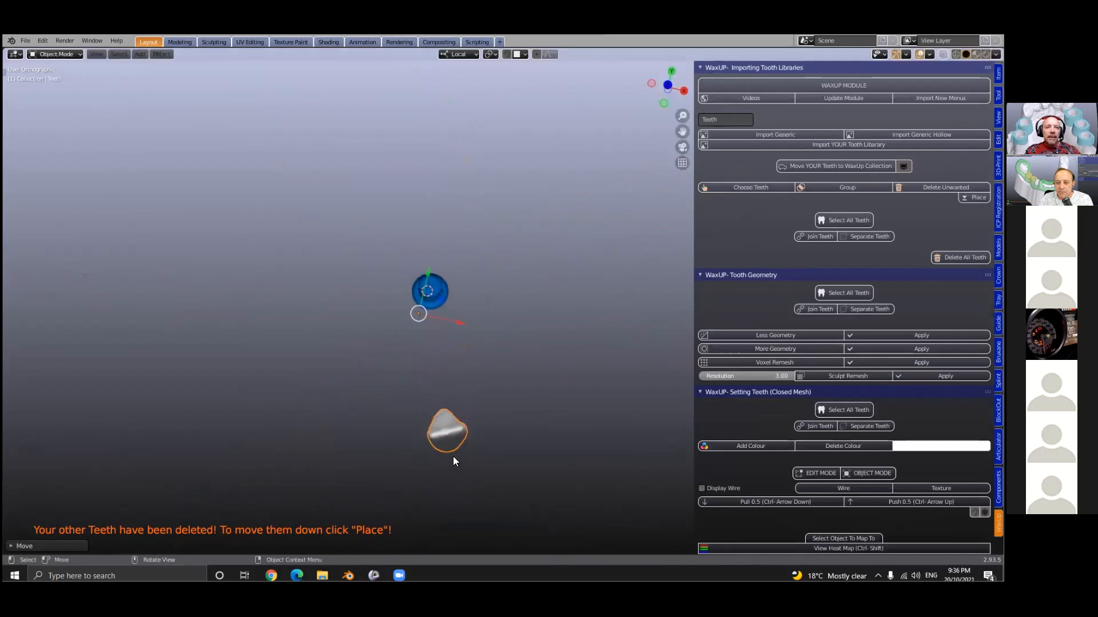
{"action": "key", "text": "g"}
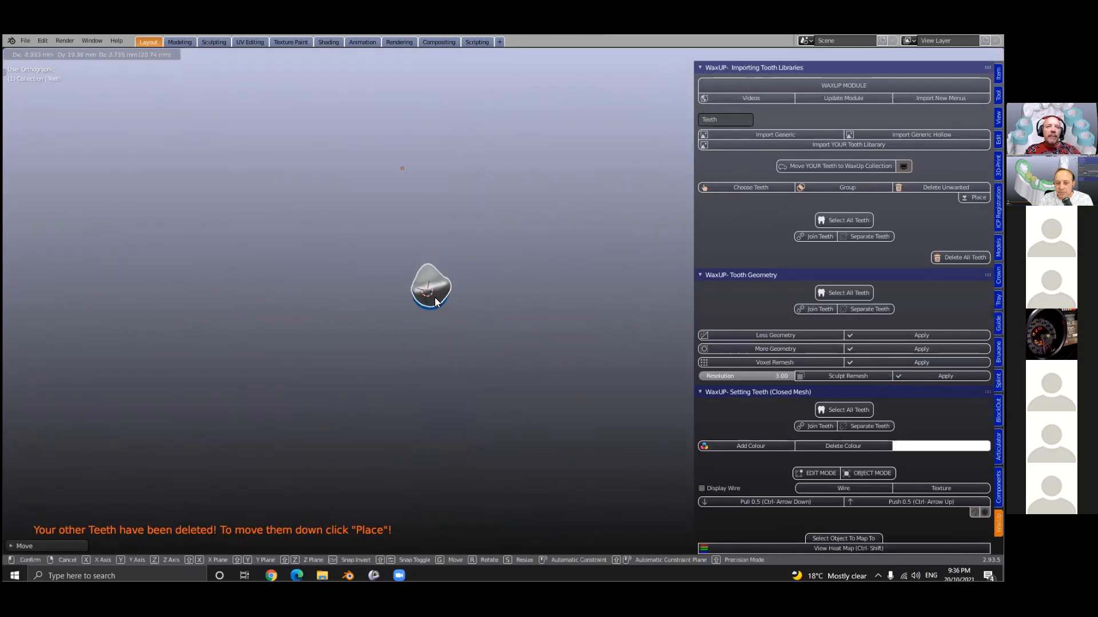
{"action": "left_click", "coordinate": [436, 303]}
{"action": "middle_click_drag", "start_coordinate": [437, 375], "coordinate": [360, 304]}
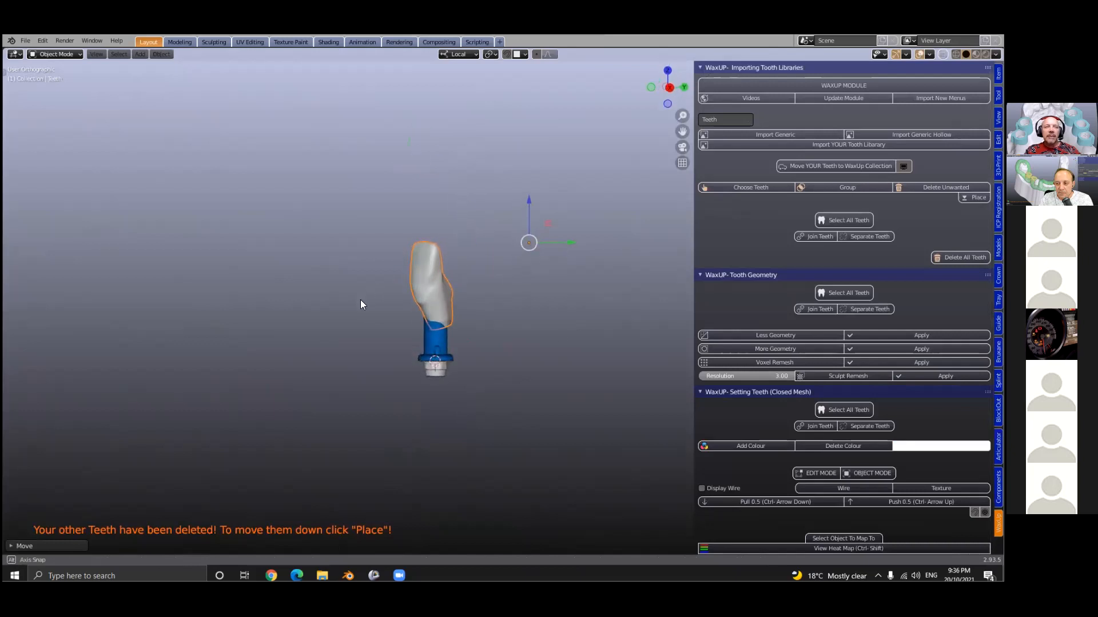
{"action": "scroll", "coordinate": [430, 336], "scroll_direction": "up", "scroll_amount": 3}
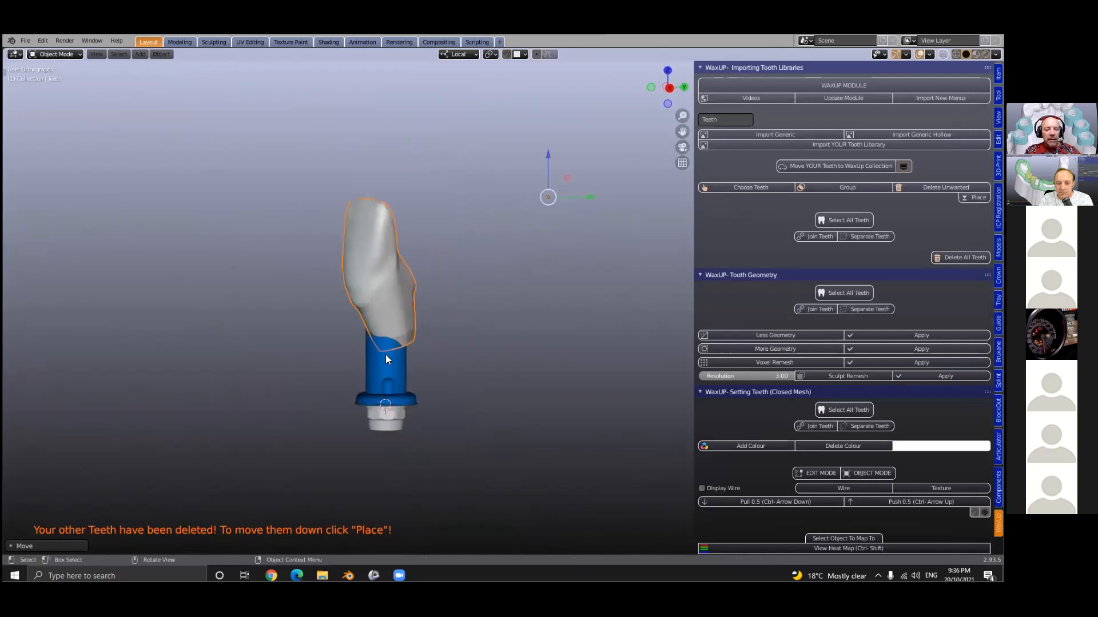
Seat the incisor over the abutment sleeve with its base on the flange, adjusting its position from different sides.
{"action": "key", "text": "g"}
{"action": "left_click", "coordinate": [381, 425]}
{"action": "middle_click_drag", "start_coordinate": [379, 420], "coordinate": [475, 245]}
{"action": "key", "text": "g"}
{"action": "left_click", "coordinate": [395, 399]}
{"action": "scroll", "coordinate": [366, 411], "scroll_direction": "up", "scroll_amount": 4}
{"action": "middle_click_drag", "start_coordinate": [462, 304], "coordinate": [369, 224]}
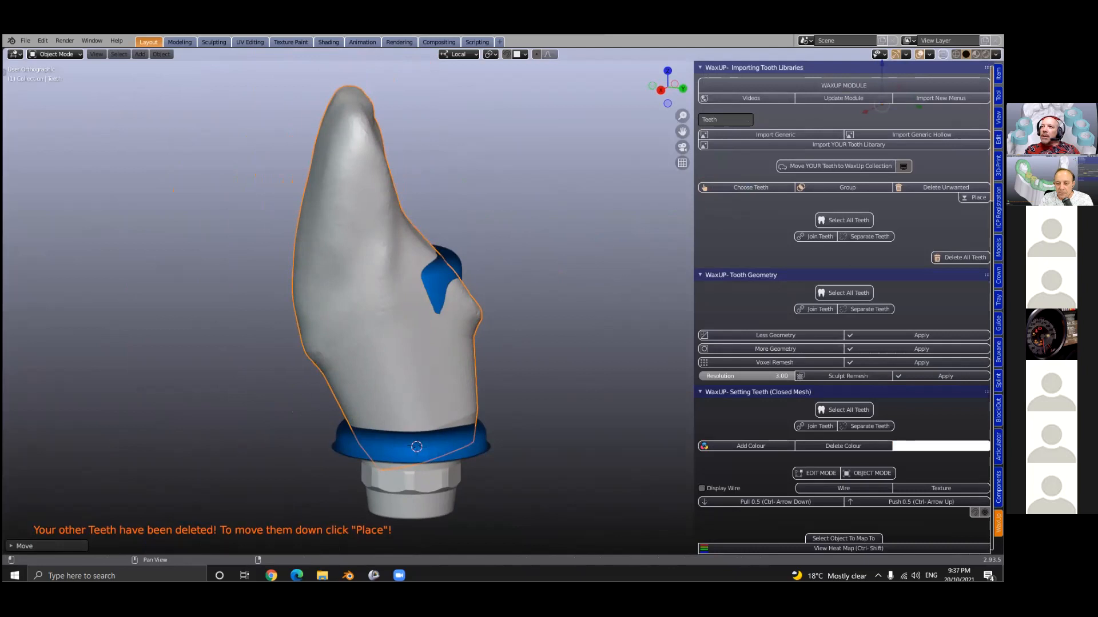
Assign the incisor to the Restorations collection with the Crown module's teeth command and check it in Edit Mode.
{"action": "left_click", "coordinate": [999, 276]}
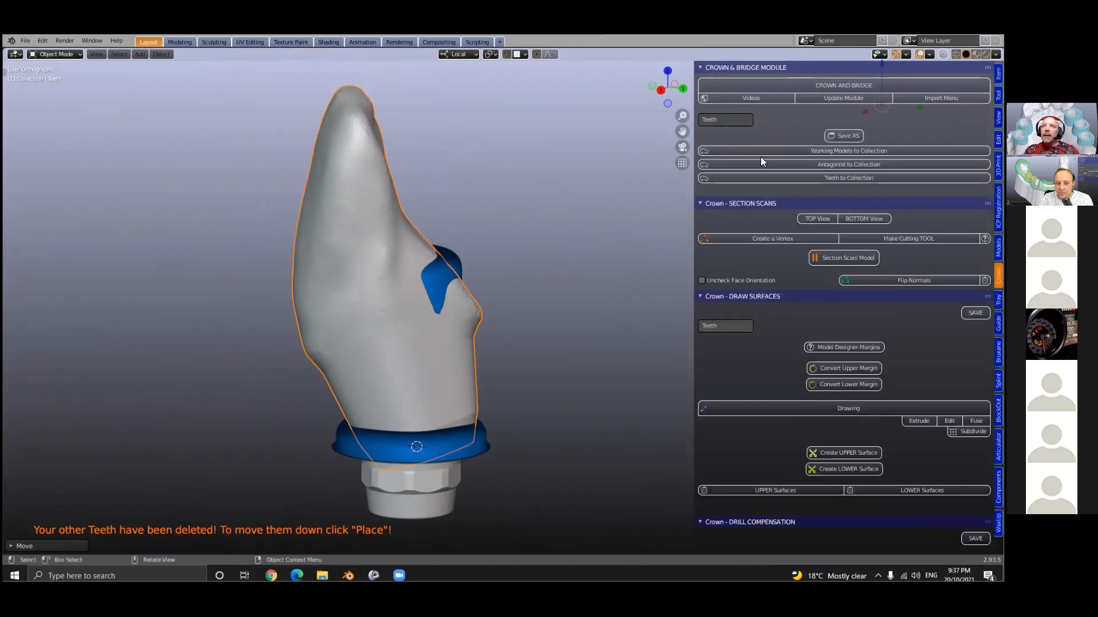
{"action": "left_click", "coordinate": [843, 177]}
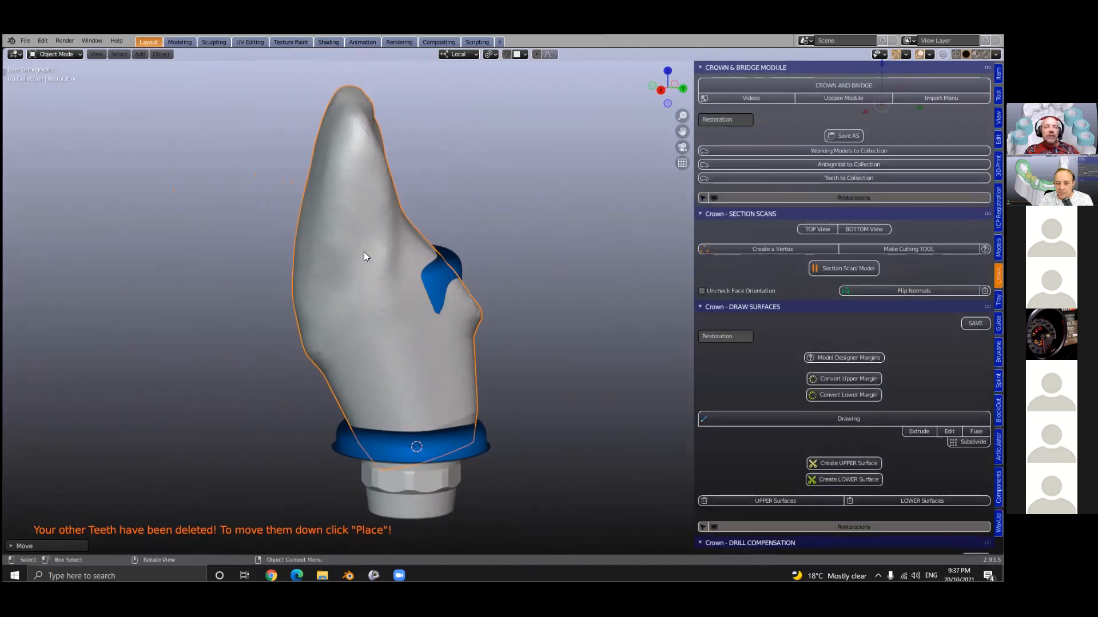
{"action": "key", "text": "Tab"}
{"action": "key", "text": "Tab"}
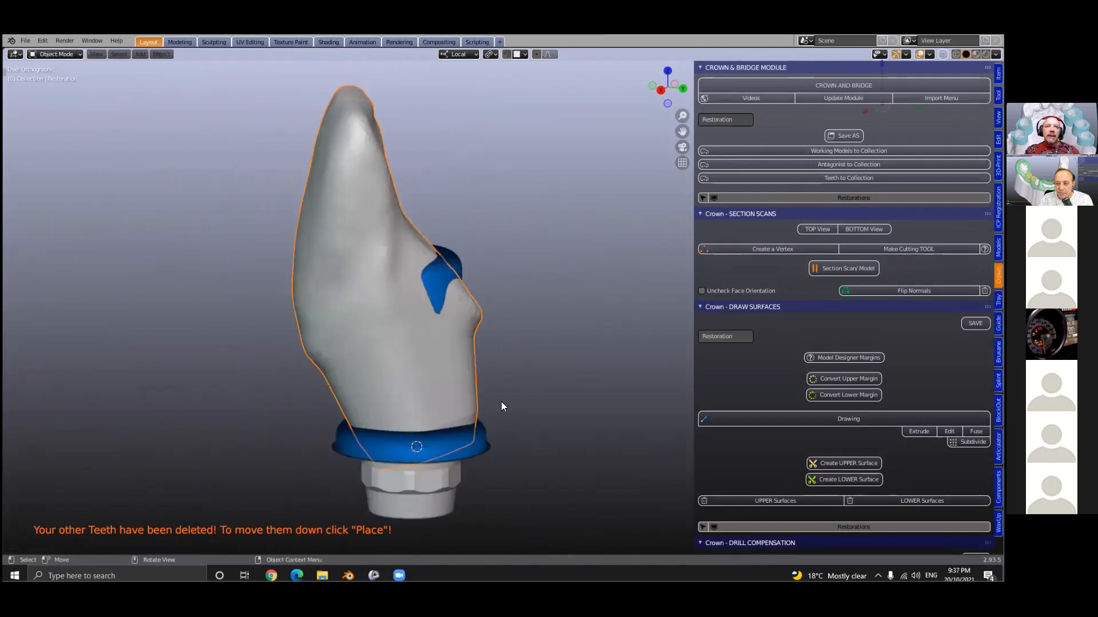
Hide the Restorations collection, select the blue TiBase sleeve and bring up the Crown module's Implant Crowns tools.
{"action": "left_click", "coordinate": [822, 196]}
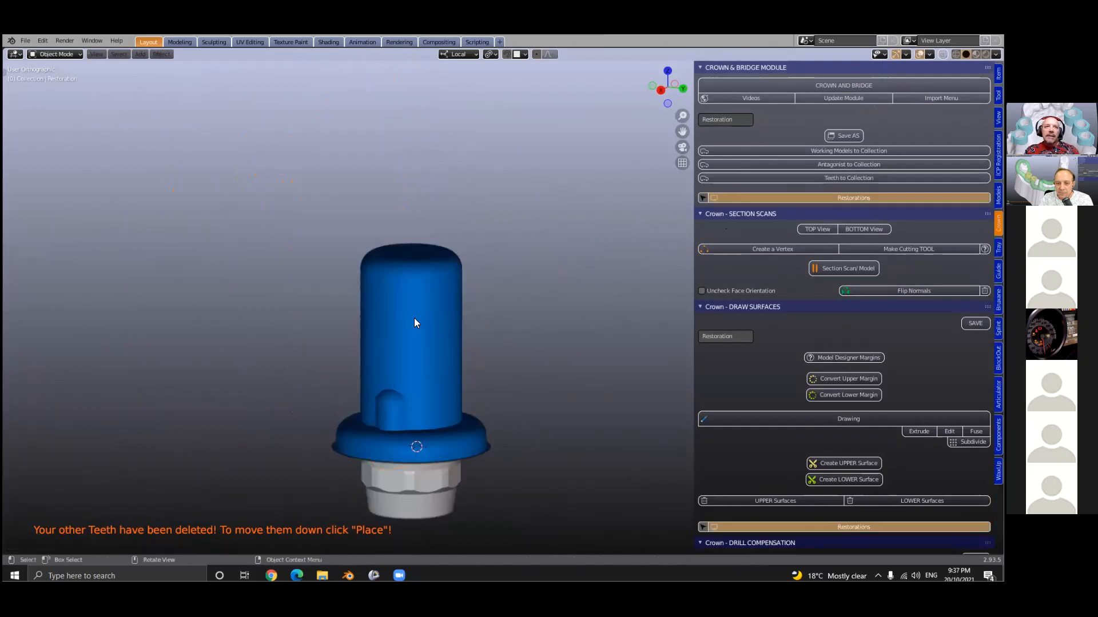
{"action": "left_click", "coordinate": [414, 318]}
{"action": "scroll", "coordinate": [475, 379], "scroll_direction": "up", "scroll_amount": 1}
{"action": "middle_click_drag", "start_coordinate": [474, 378], "coordinate": [494, 281], "text": "shift"}
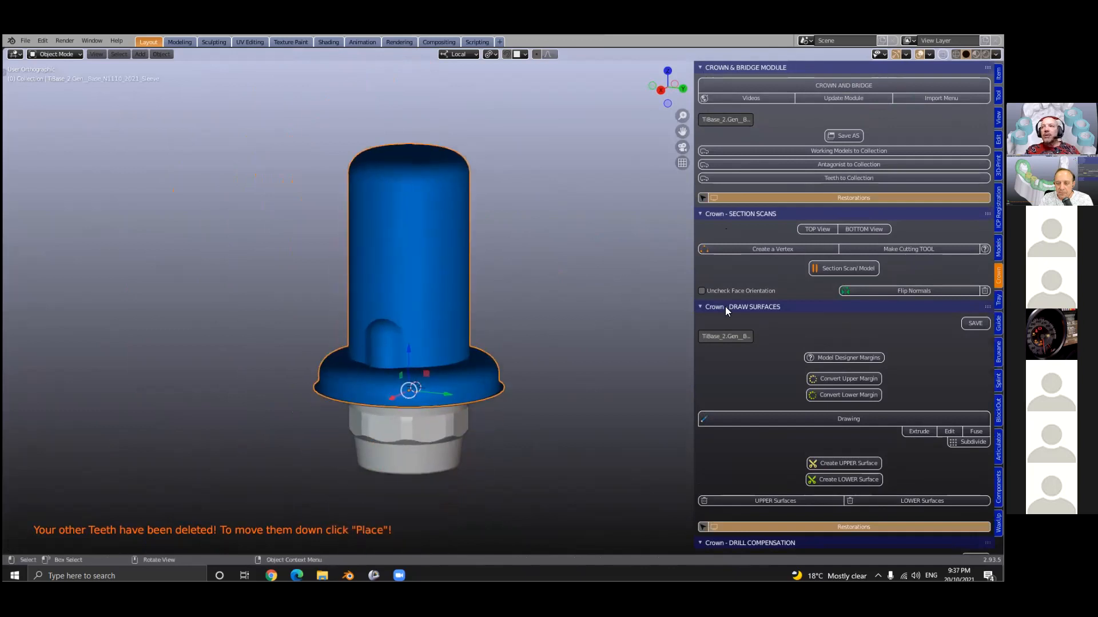
{"action": "scroll", "coordinate": [866, 395], "scroll_direction": "down", "scroll_amount": 20}
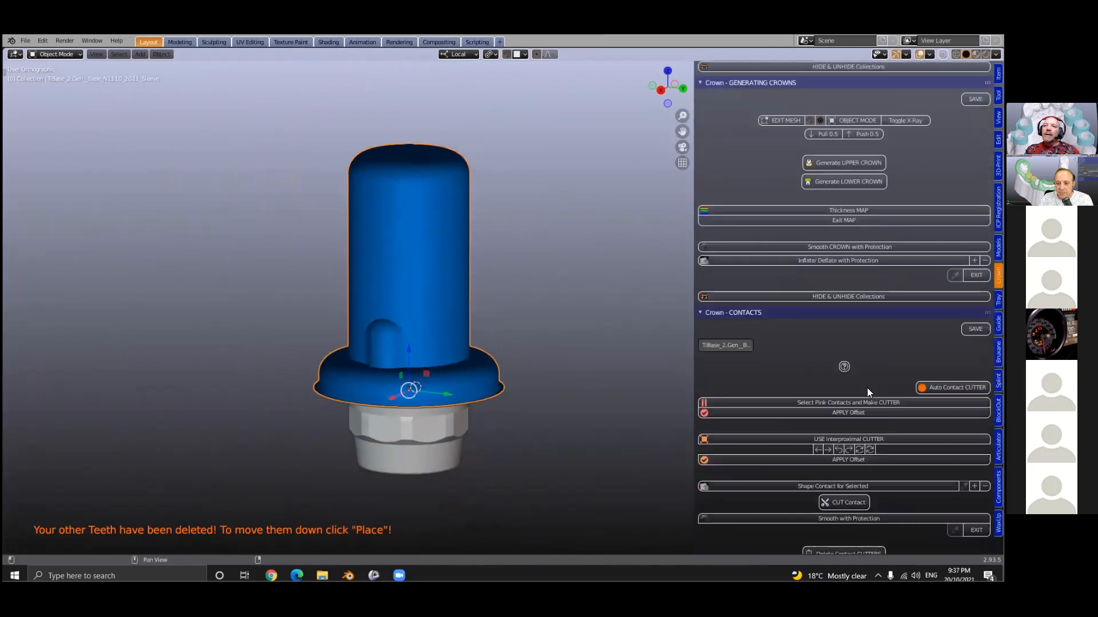
{"action": "scroll", "coordinate": [866, 387], "scroll_direction": "down", "scroll_amount": 15}
{"action": "scroll", "coordinate": [829, 311], "scroll_direction": "up", "scroll_amount": 12}
{"action": "scroll", "coordinate": [775, 166], "scroll_direction": "up", "scroll_amount": 9}
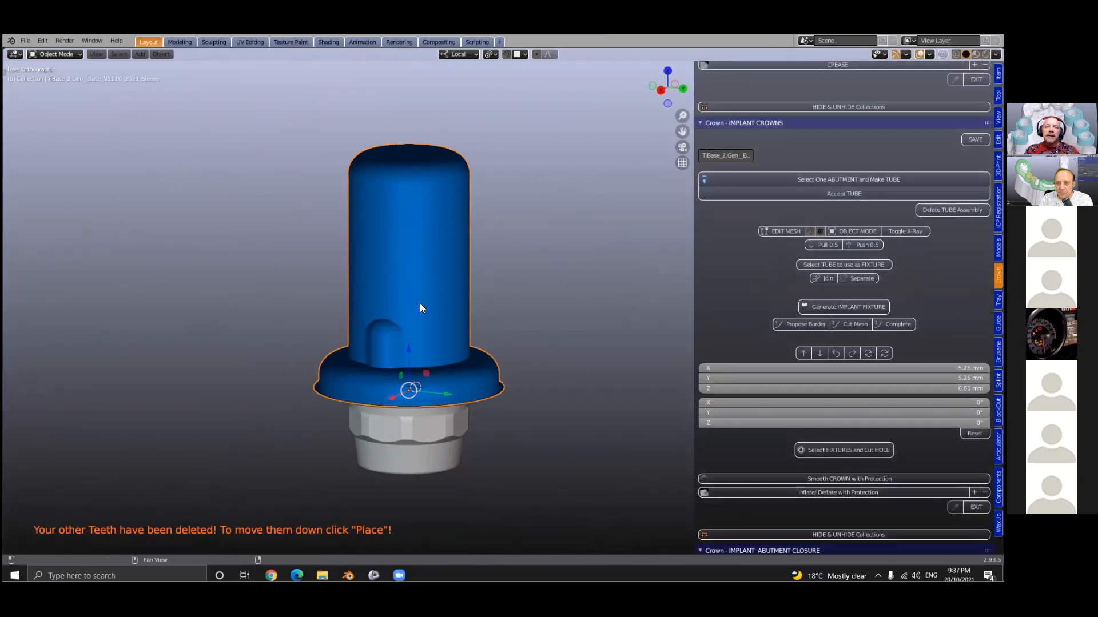
Examine the sleeve's mesh around the notch and flange in Edit Mode, and return to Object Mode.
{"action": "middle_click_drag", "start_coordinate": [459, 297], "coordinate": [494, 425]}
{"action": "scroll", "coordinate": [501, 433], "scroll_direction": "up", "scroll_amount": 2}
{"action": "scroll", "coordinate": [501, 433], "scroll_direction": "up", "scroll_amount": 3}
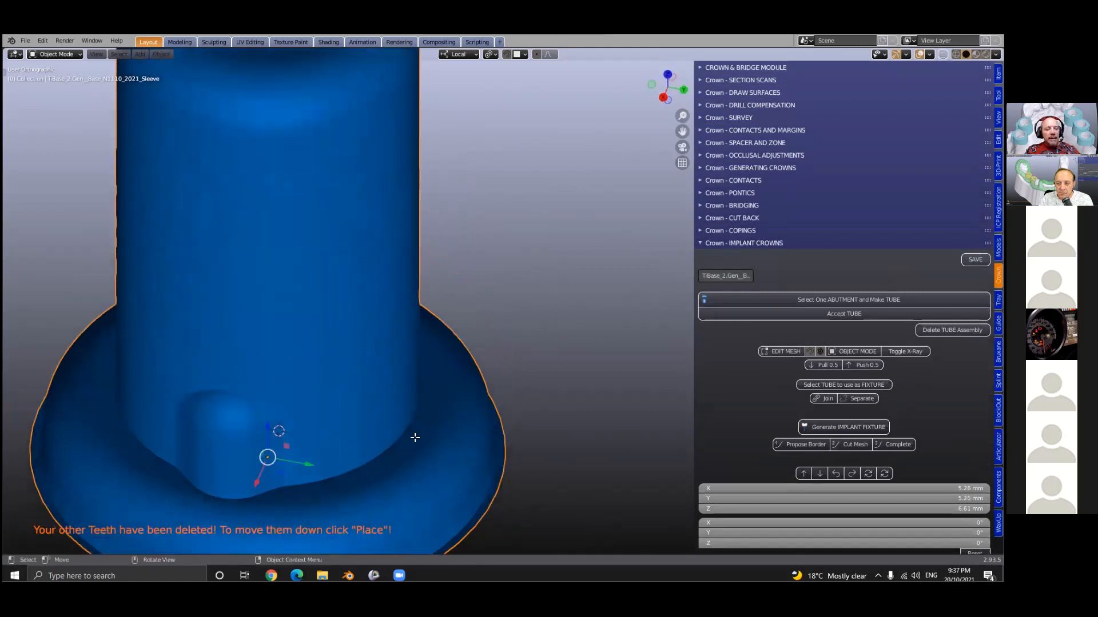
{"action": "key", "text": "Tab"}
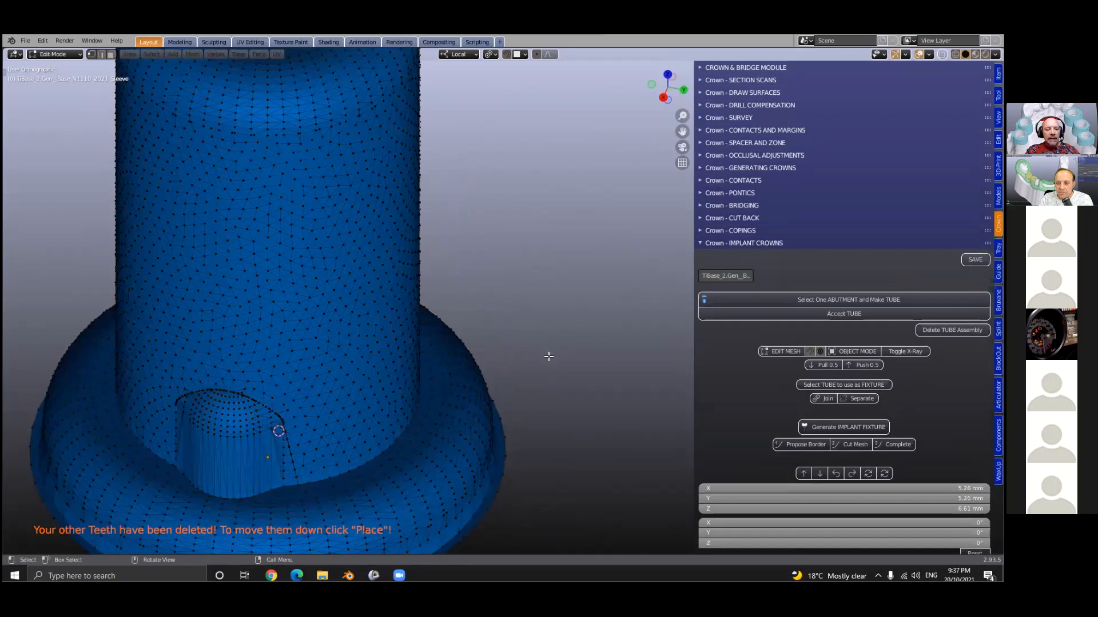
{"action": "middle_click_drag", "start_coordinate": [496, 488], "coordinate": [542, 380], "text": "shift"}
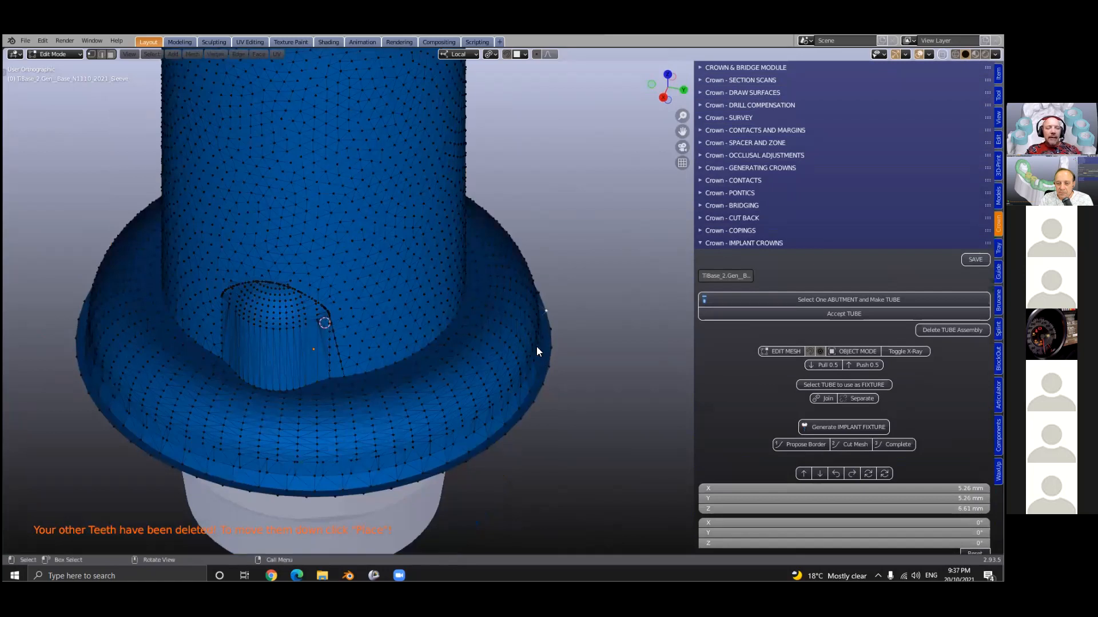
{"action": "scroll", "coordinate": [536, 346], "scroll_direction": "down", "scroll_amount": 4}
{"action": "key", "text": "Tab"}
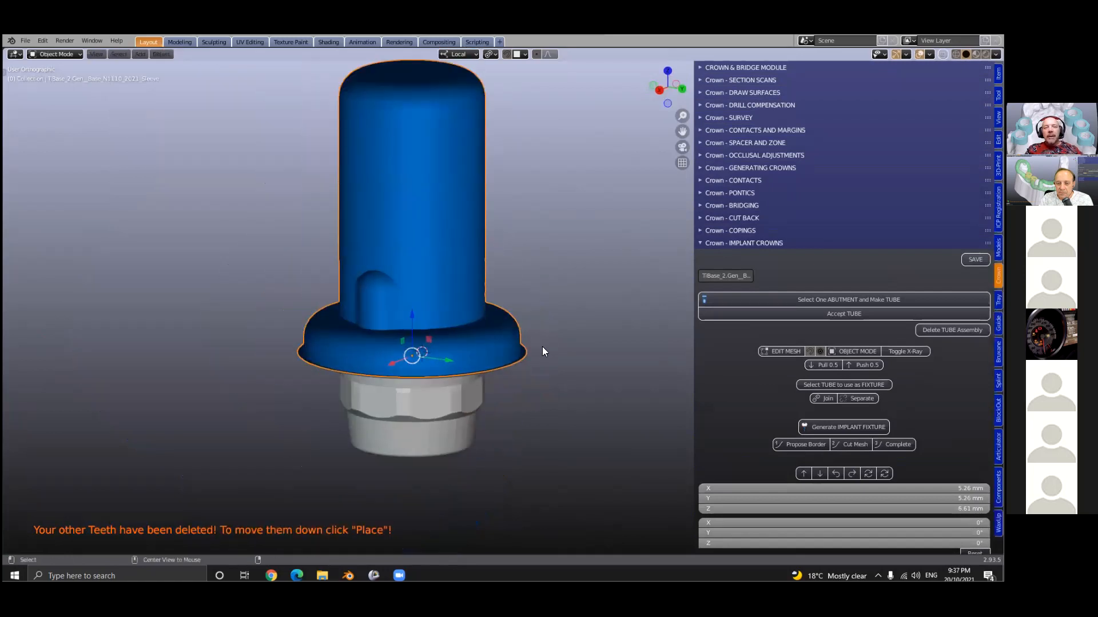
{"action": "scroll", "coordinate": [567, 329], "scroll_direction": "down", "scroll_amount": 3}
{"action": "middle_click_drag", "start_coordinate": [587, 285], "coordinate": [567, 337], "text": "shift"}
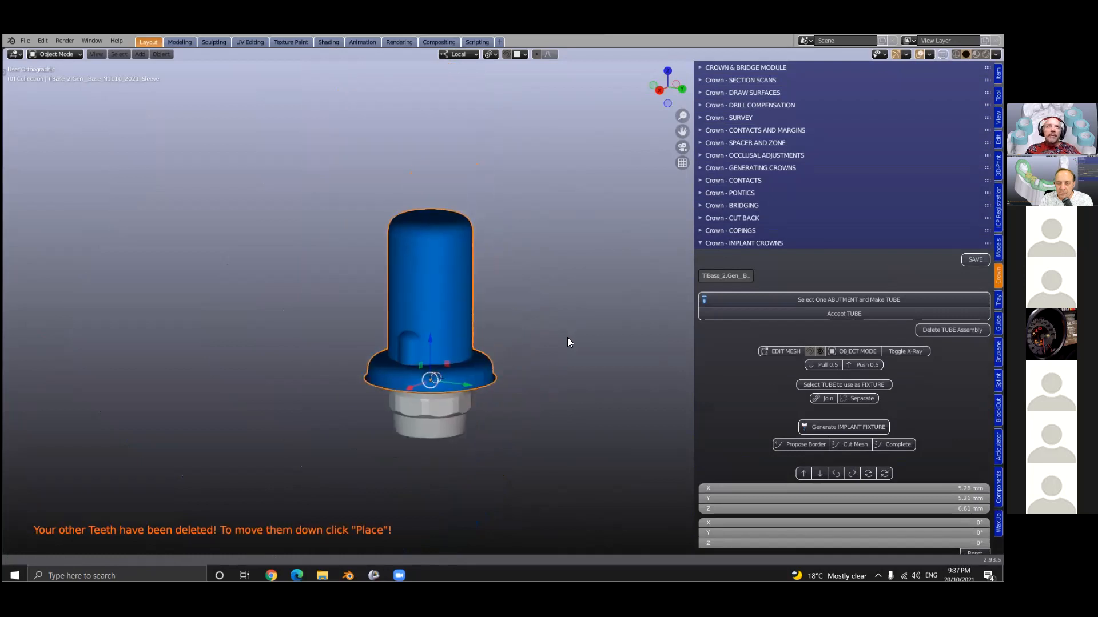
{"action": "scroll", "coordinate": [568, 350], "scroll_direction": "down", "scroll_amount": 6}
{"action": "scroll", "coordinate": [567, 358], "scroll_direction": "up", "scroll_amount": 6}
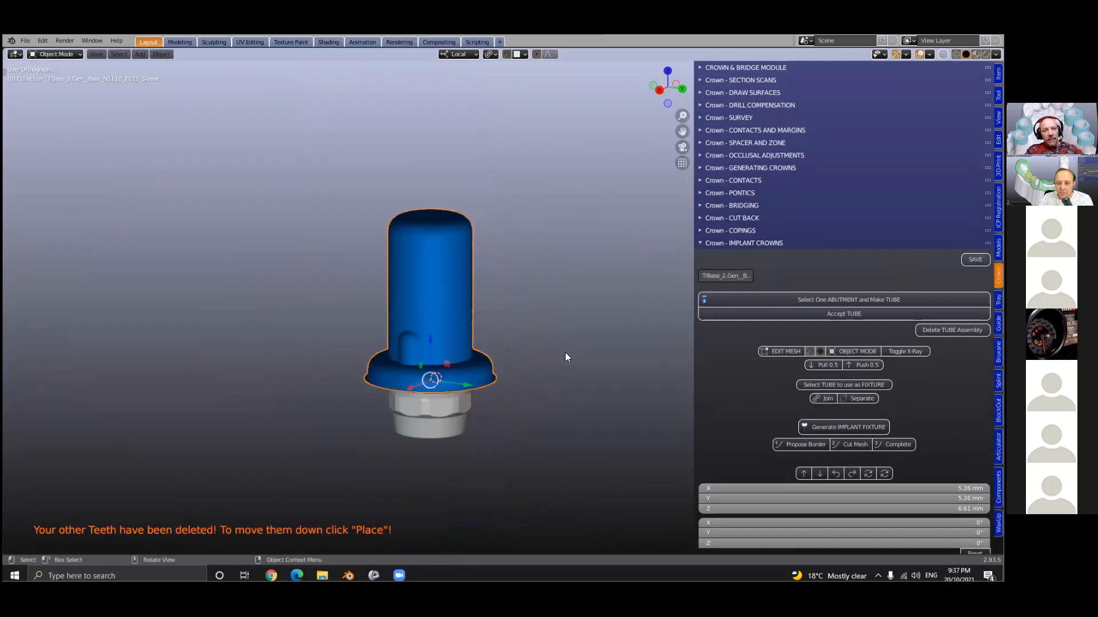
{"action": "left_click", "coordinate": [562, 360]}
{"action": "key", "text": "Tab"}
{"action": "key", "text": "Tab"}
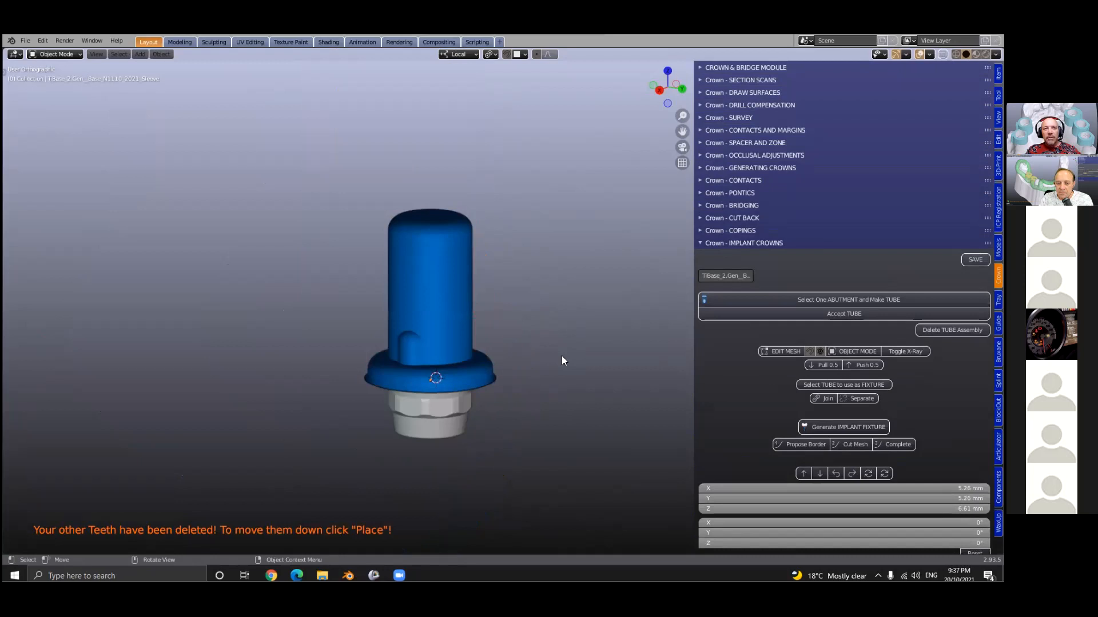
{"action": "scroll", "coordinate": [561, 360], "scroll_direction": "up", "scroll_amount": 2}
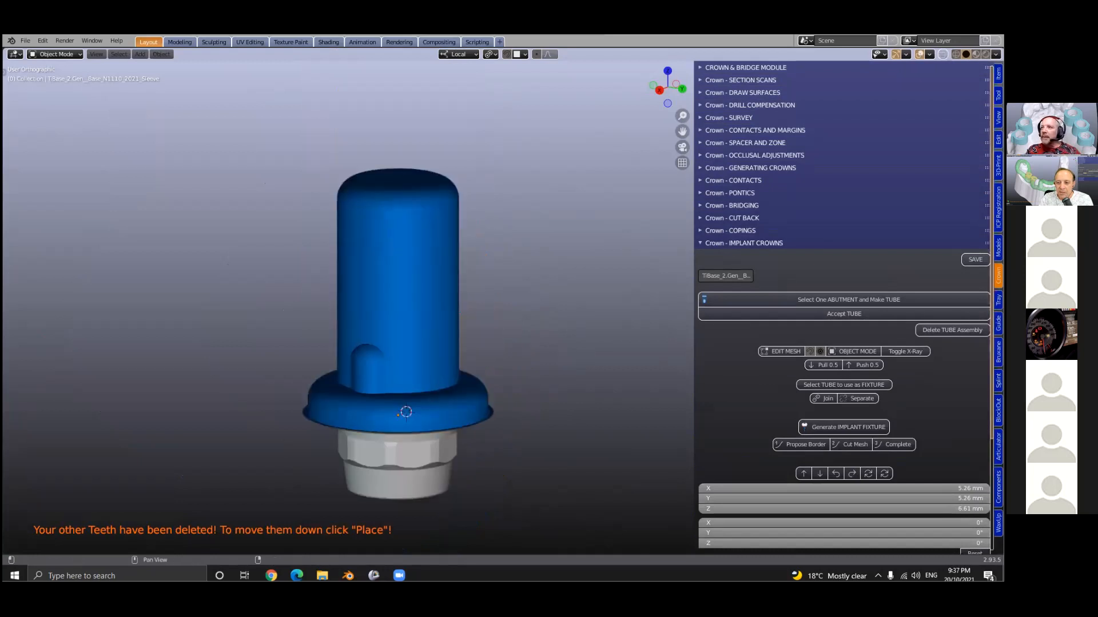
{"action": "scroll", "coordinate": [570, 302], "scroll_direction": "down", "scroll_amount": 2}
{"action": "scroll", "coordinate": [570, 302], "scroll_direction": "up", "scroll_amount": 2}
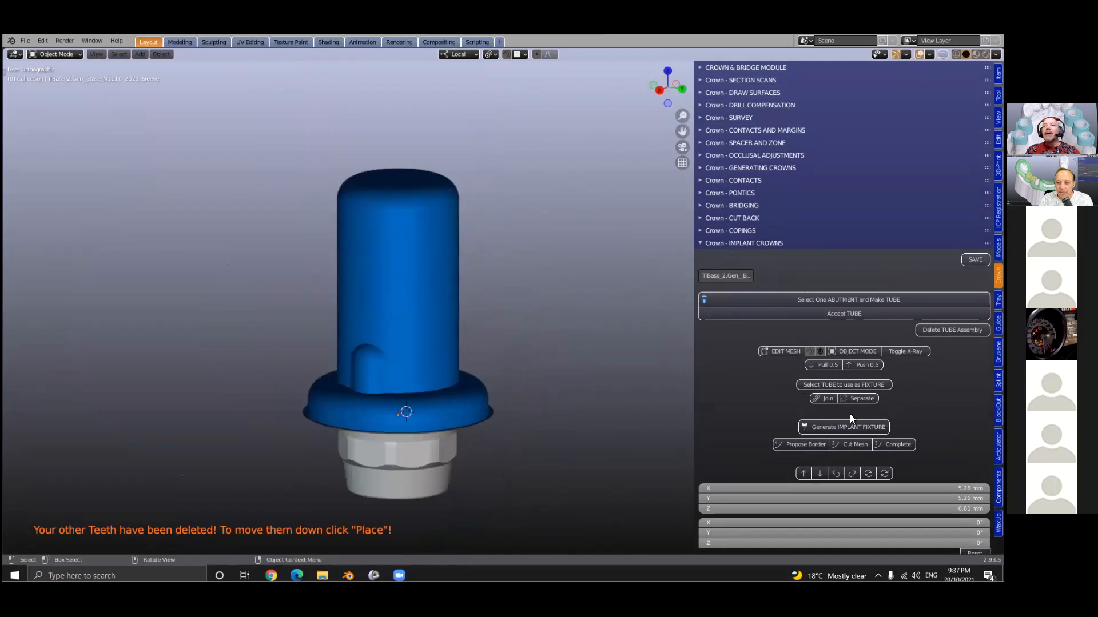
Show the Restorations collection again and hide only the incisor restoration object.
{"action": "scroll", "coordinate": [835, 413], "scroll_direction": "down", "scroll_amount": 5}
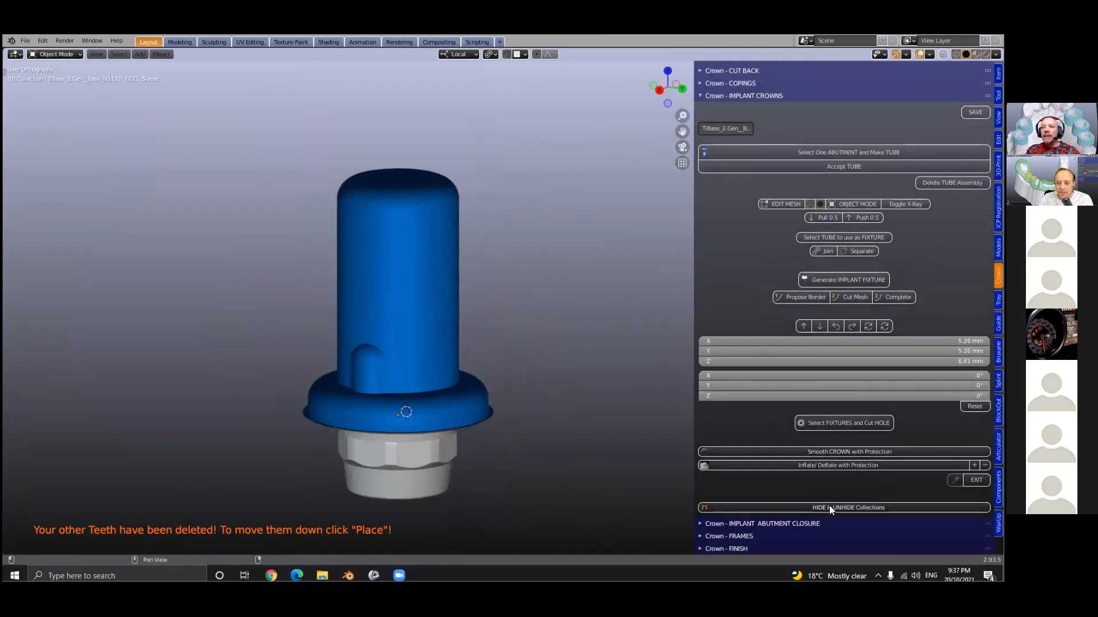
{"action": "left_click", "coordinate": [830, 508]}
{"action": "left_click", "coordinate": [833, 537]}
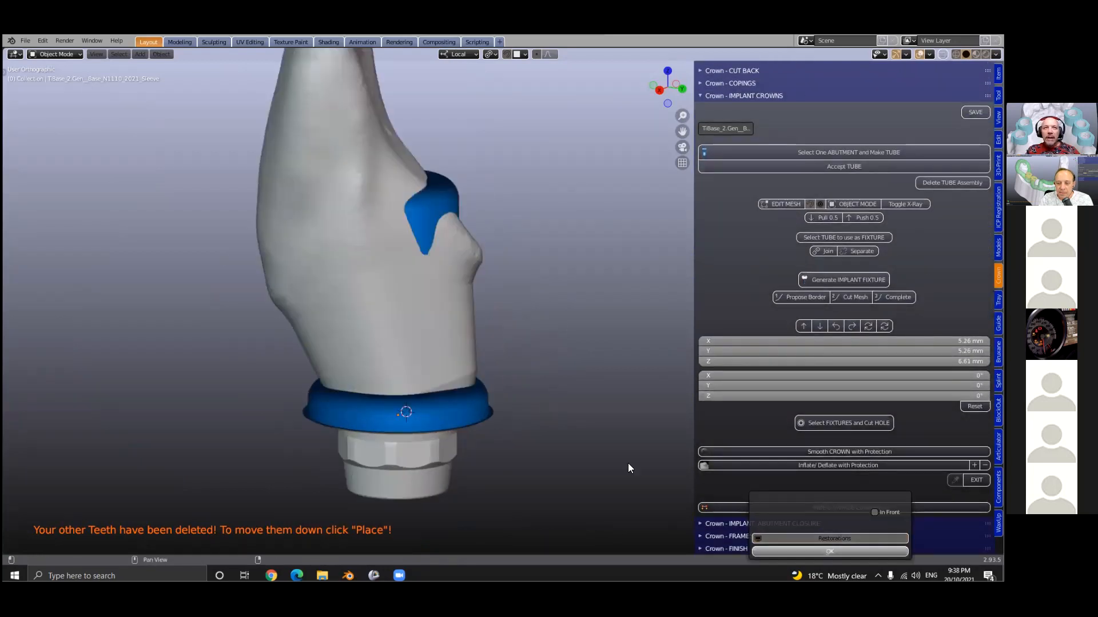
{"action": "left_click", "coordinate": [458, 318]}
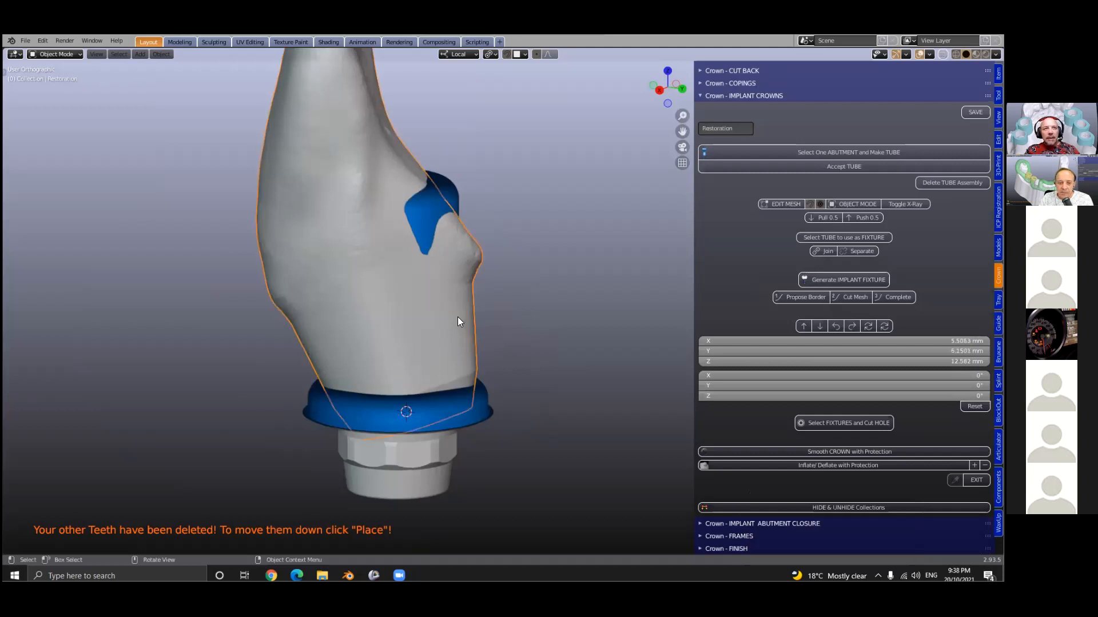
{"action": "key", "text": "h"}
Make a tube from the abutment sleeve and inspect its wall around the sleeve with and without X-ray.
{"action": "left_click", "coordinate": [421, 309]}
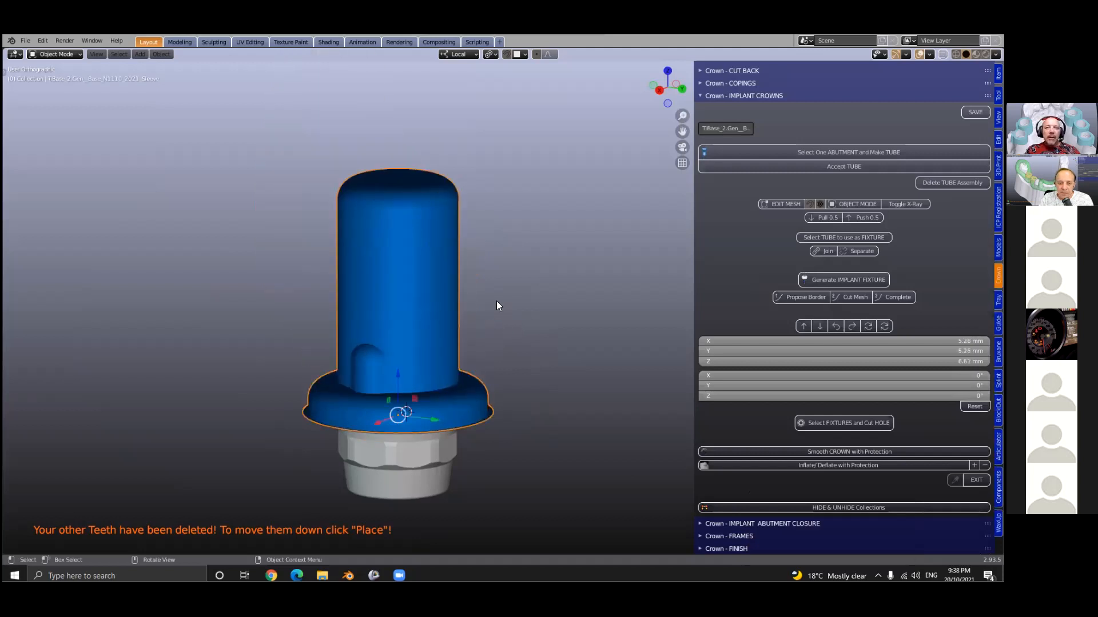
{"action": "left_click", "coordinate": [842, 152]}
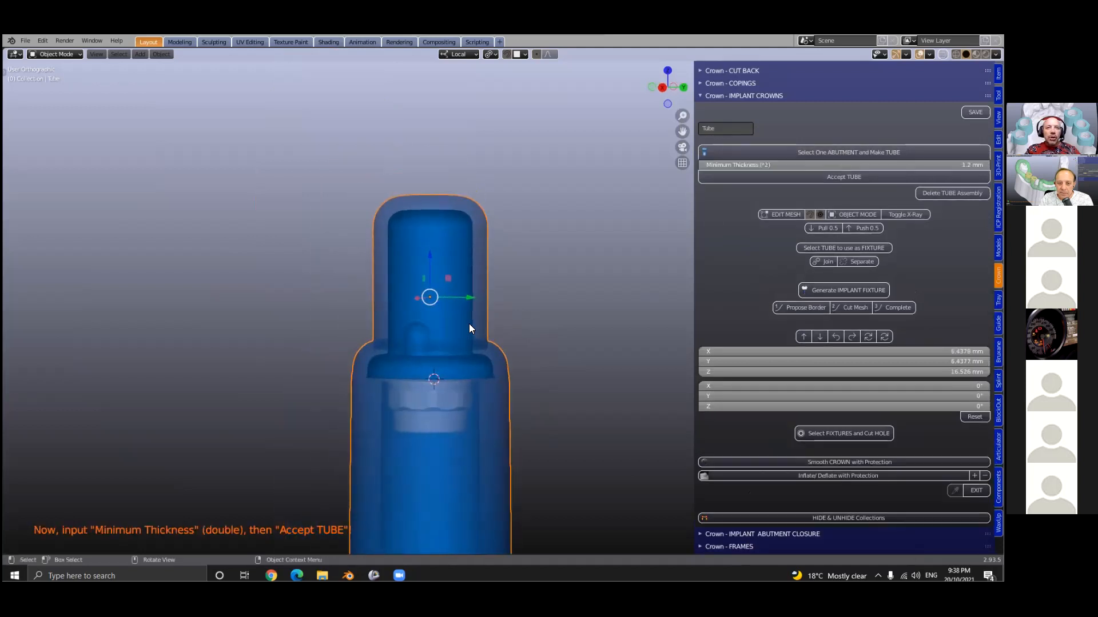
{"action": "scroll", "coordinate": [469, 323], "scroll_direction": "up", "scroll_amount": 5}
{"action": "middle_click_drag", "start_coordinate": [533, 288], "coordinate": [583, 286], "text": "shift"}
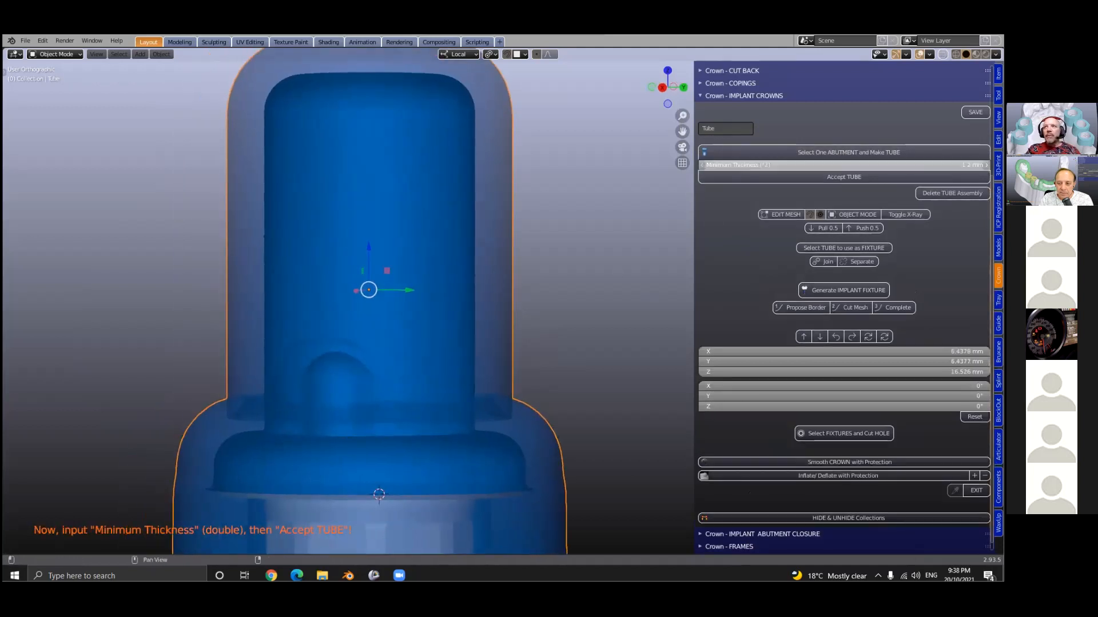
{"action": "scroll", "coordinate": [505, 303], "scroll_direction": "up", "scroll_amount": 1}
{"action": "scroll", "coordinate": [495, 296], "scroll_direction": "up", "scroll_amount": 1}
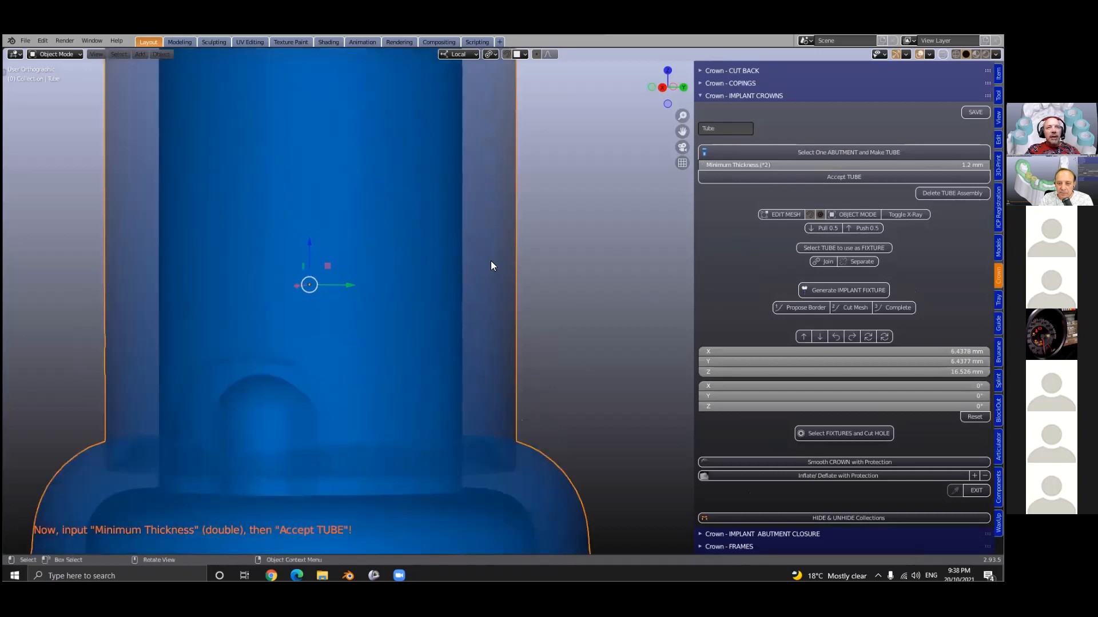
{"action": "scroll", "coordinate": [492, 254], "scroll_direction": "down", "scroll_amount": 2}
{"action": "middle_click_drag", "start_coordinate": [513, 241], "coordinate": [541, 244], "text": "shift"}
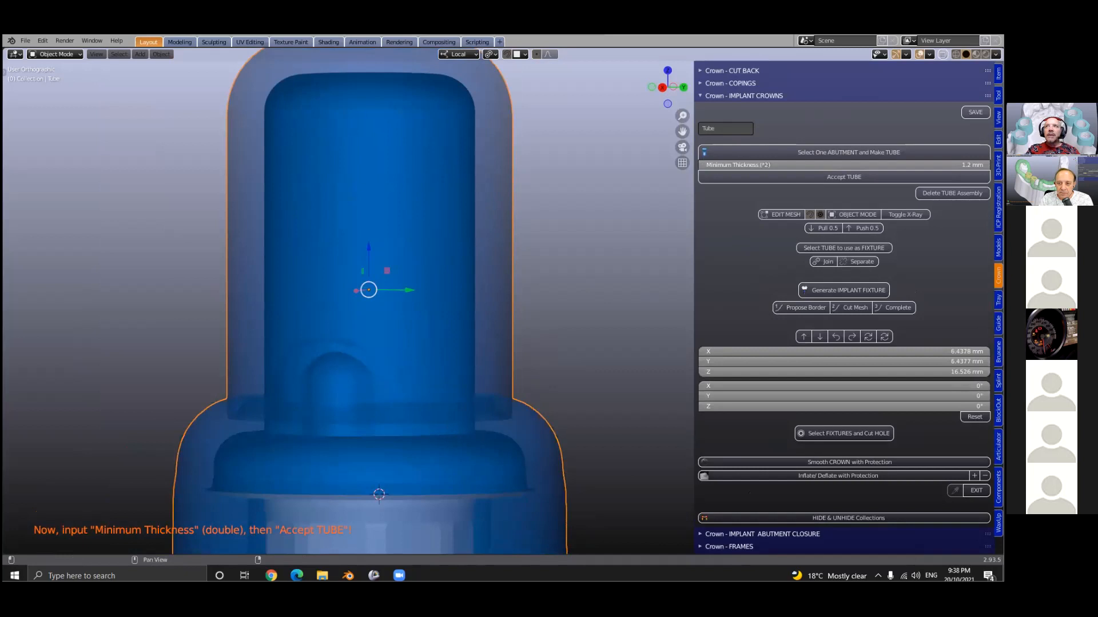
{"action": "key", "text": "alt+z"}
{"action": "scroll", "coordinate": [412, 243], "scroll_direction": "up", "scroll_amount": 3}
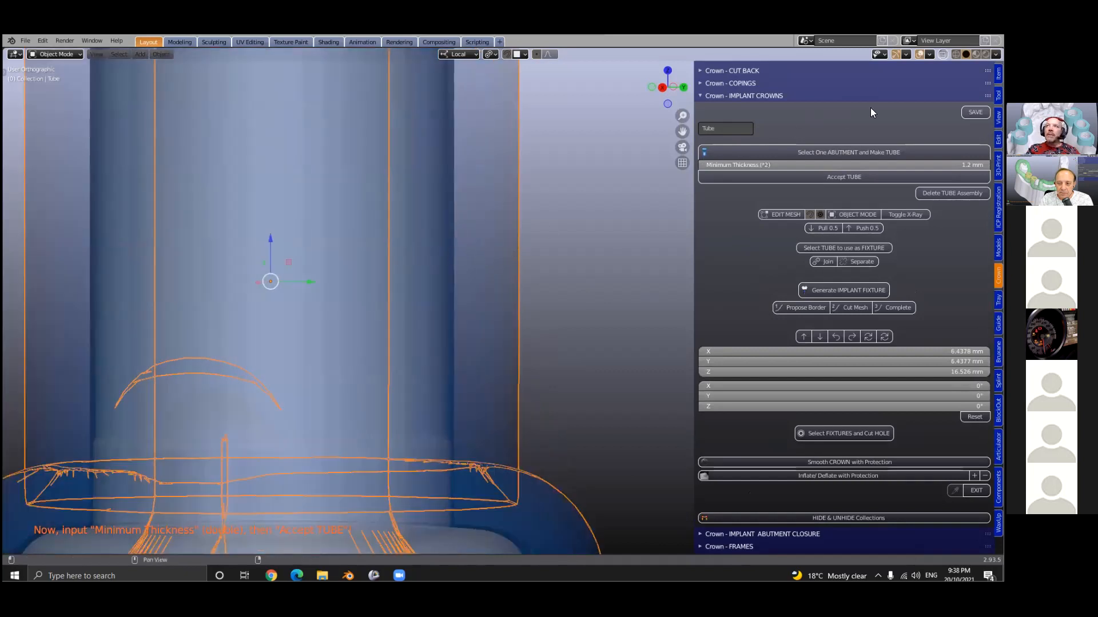
{"action": "left_click", "coordinate": [711, 176]}
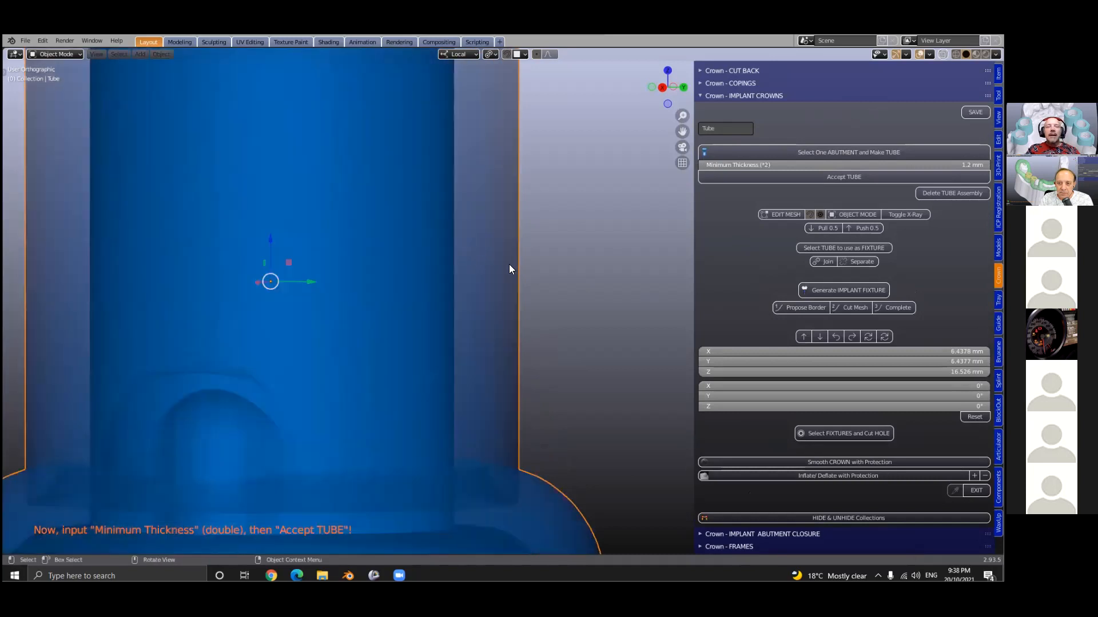
{"action": "scroll", "coordinate": [511, 268], "scroll_direction": "down", "scroll_amount": 2}
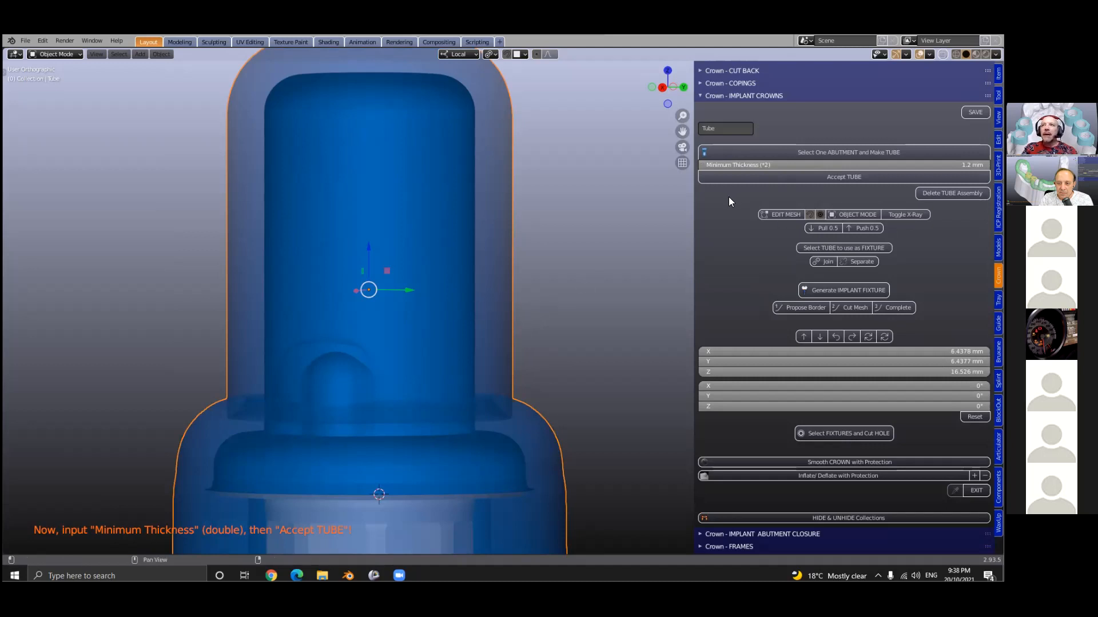
Accept the tube with a minimum thickness of 1.2 mm and check the full assembly with its screw channel.
{"action": "left_click", "coordinate": [845, 178]}
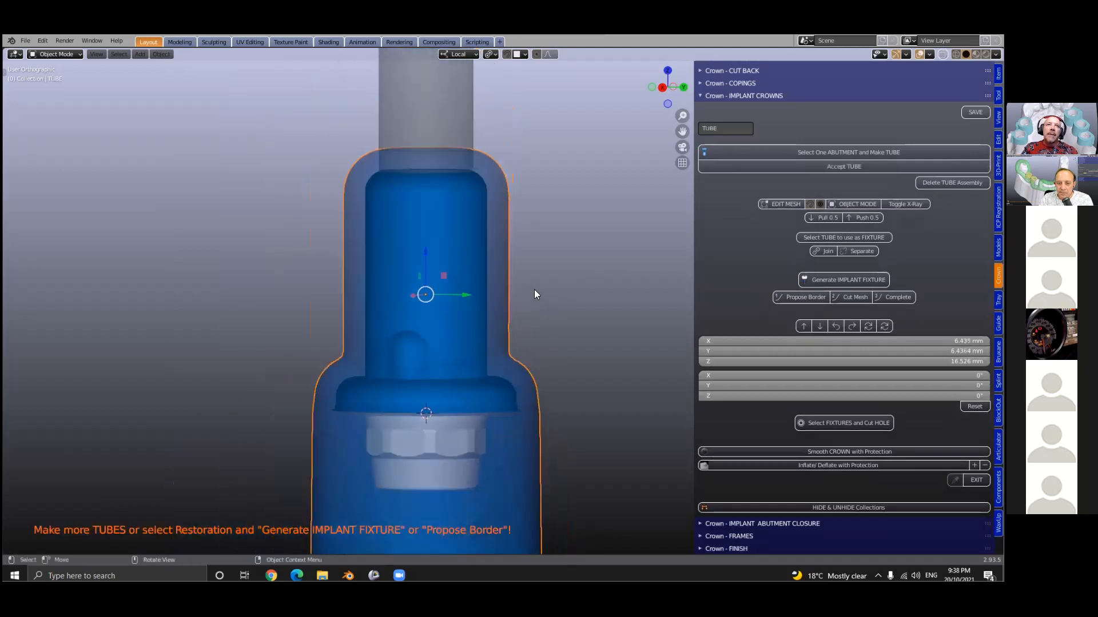
{"action": "scroll", "coordinate": [477, 151], "scroll_direction": "down", "scroll_amount": 6}
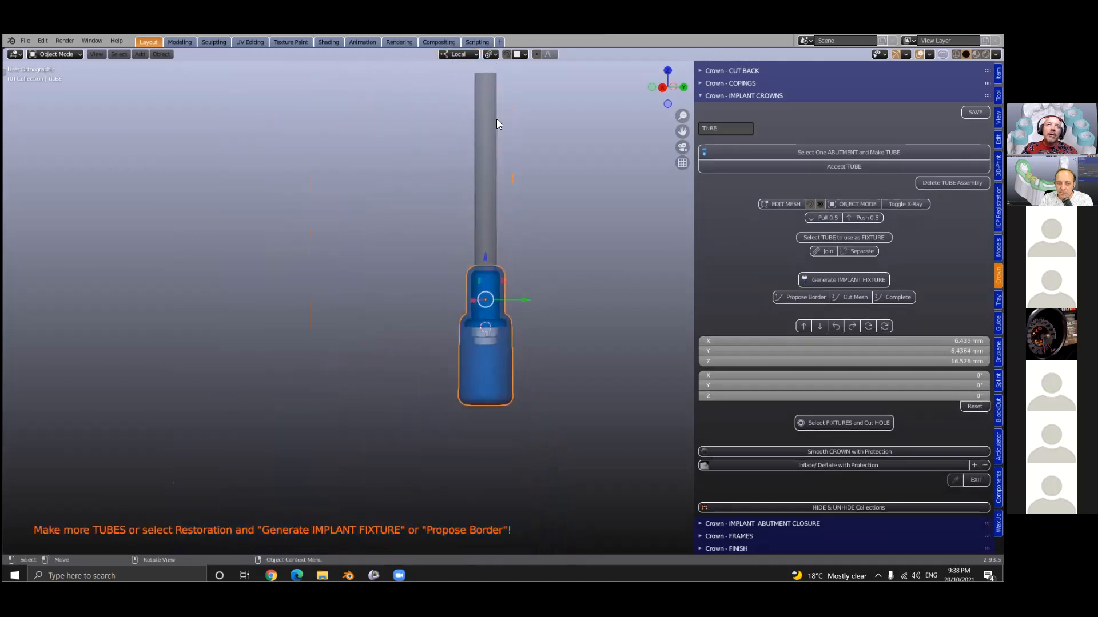
{"action": "scroll", "coordinate": [520, 232], "scroll_direction": "up", "scroll_amount": 5}
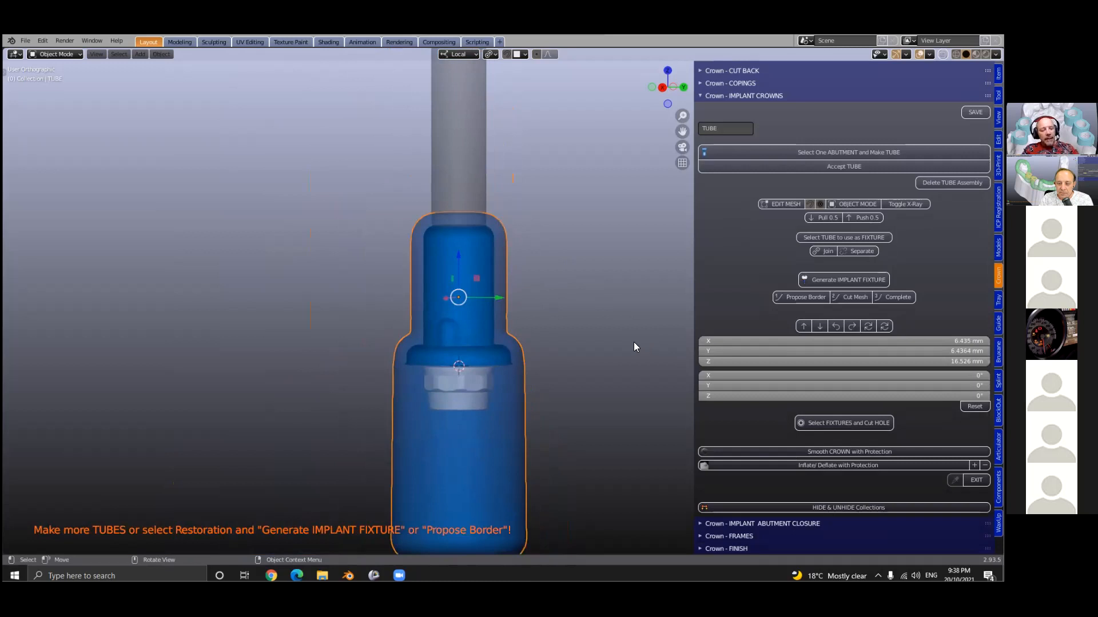
Unhide the incisor, select it as the restoration and generate the implant fixture from it.
{"action": "key", "text": "alt+h"}
{"action": "left_click", "coordinate": [396, 214]}
{"action": "middle_click_drag", "start_coordinate": [404, 217], "coordinate": [425, 217]}
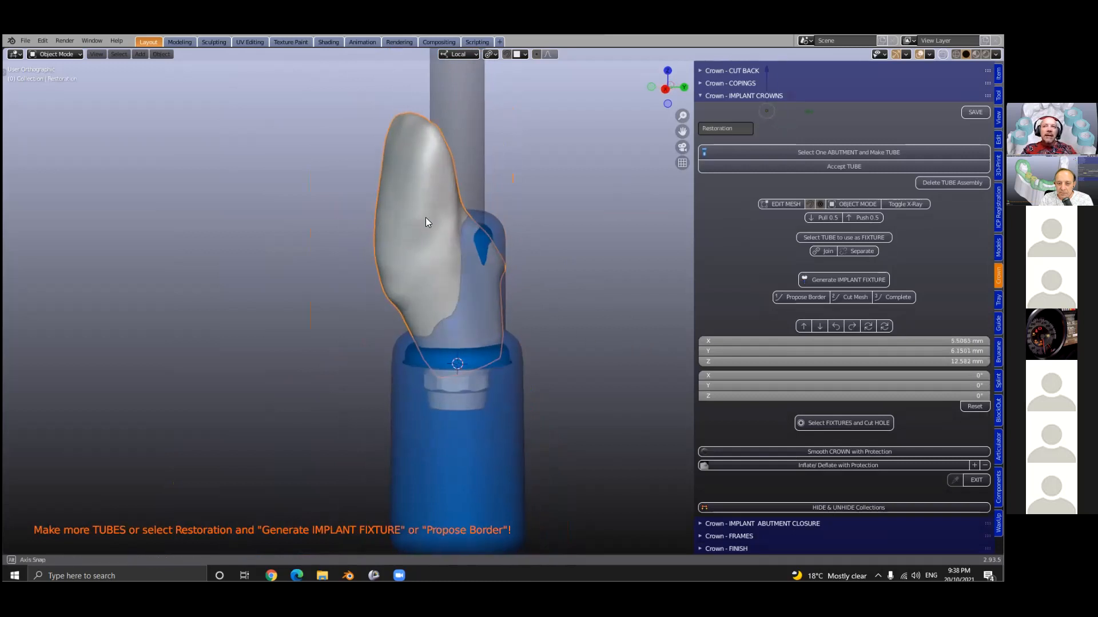
{"action": "left_click", "coordinate": [845, 280]}
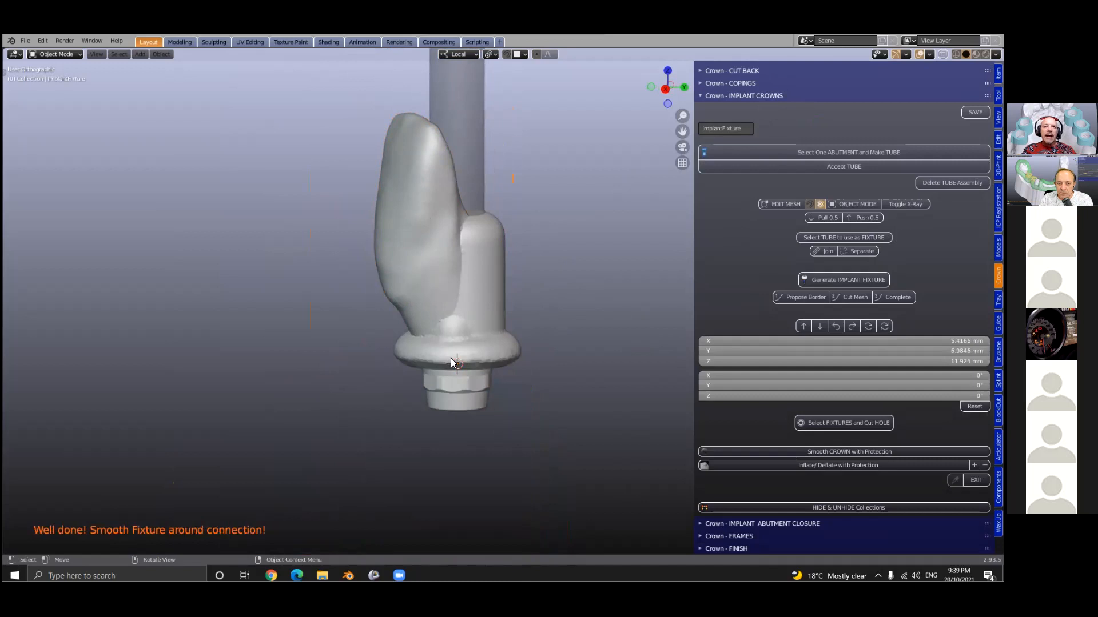
Hide the abutment parts under the generated crown and select the implant fixture.
{"action": "scroll", "coordinate": [451, 366], "scroll_direction": "up", "scroll_amount": 3}
{"action": "mouse_move", "coordinate": [453, 369]}
{"action": "middle_mouse_down"}
{"action": "mouse_move", "coordinate": [422, 307]}
{"action": "mouse_move", "coordinate": [384, 287]}
{"action": "mouse_move", "coordinate": [382, 329]}
{"action": "mouse_move", "coordinate": [403, 359]}
{"action": "mouse_move", "coordinate": [426, 358]}
{"action": "mouse_move", "coordinate": [430, 380]}
{"action": "mouse_move", "coordinate": [455, 395]}
{"action": "mouse_move", "coordinate": [436, 376]}
{"action": "mouse_move", "coordinate": [440, 402]}
{"action": "mouse_move", "coordinate": [456, 387]}
{"action": "middle_mouse_up"}
{"action": "left_click", "coordinate": [457, 387]}
{"action": "key", "text": "h"}
{"action": "middle_click_drag", "start_coordinate": [497, 358], "coordinate": [442, 304]}
{"action": "left_click", "coordinate": [498, 358]}
{"action": "key", "text": "h"}
{"action": "left_click", "coordinate": [443, 304]}
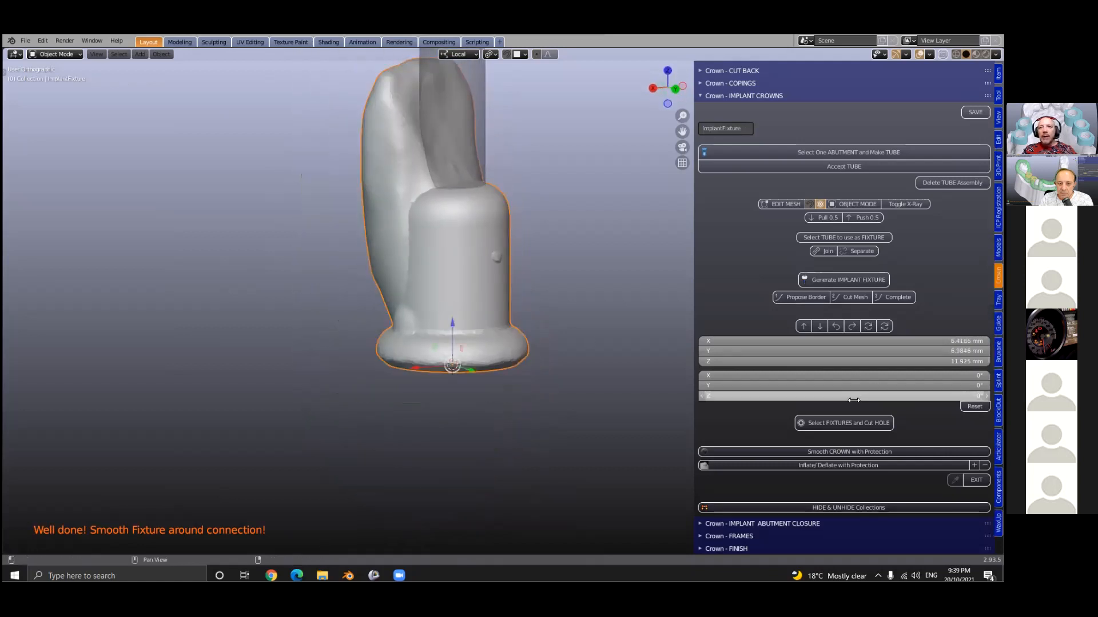
Smooth the implant fixture with protection where the tooth meets the tube and flange, working from all sides, and exit sculpting.
{"action": "left_click", "coordinate": [818, 451]}
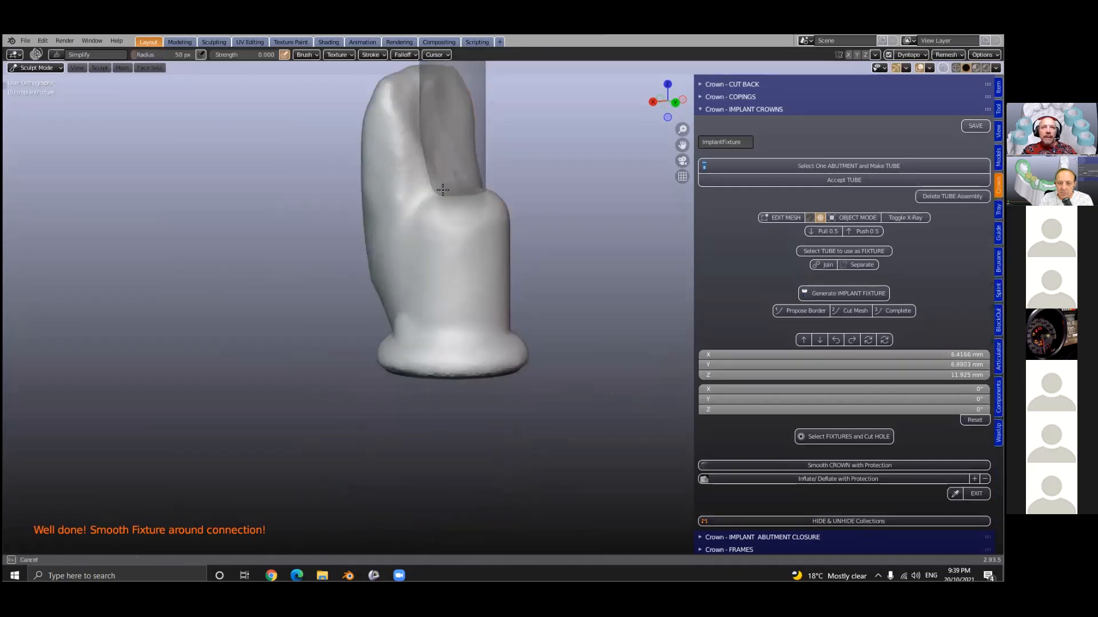
{"action": "middle_click_drag", "start_coordinate": [326, 361], "coordinate": [483, 319]}
{"action": "middle_click_drag", "start_coordinate": [368, 325], "coordinate": [475, 349]}
{"action": "mouse_move", "coordinate": [352, 286]}
{"action": "left_mouse_down"}
{"action": "mouse_move", "coordinate": [307, 325]}
{"action": "mouse_move", "coordinate": [456, 322]}
{"action": "mouse_move", "coordinate": [246, 352]}
{"action": "left_mouse_up"}
{"action": "middle_click_drag", "start_coordinate": [360, 353], "coordinate": [416, 358]}
{"action": "mouse_move", "coordinate": [415, 358]}
{"action": "middle_mouse_down", "text": "shift"}
{"action": "mouse_move", "coordinate": [498, 392]}
{"action": "mouse_move", "coordinate": [498, 415]}
{"action": "middle_mouse_up", "text": "shift"}
{"action": "mouse_move", "coordinate": [370, 223]}
{"action": "left_mouse_down"}
{"action": "mouse_move", "coordinate": [419, 292]}
{"action": "mouse_move", "coordinate": [448, 199]}
{"action": "mouse_move", "coordinate": [397, 345]}
{"action": "mouse_move", "coordinate": [451, 400]}
{"action": "mouse_move", "coordinate": [289, 403]}
{"action": "mouse_move", "coordinate": [479, 410]}
{"action": "left_mouse_up"}
{"action": "mouse_move", "coordinate": [479, 410]}
{"action": "middle_mouse_down"}
{"action": "mouse_move", "coordinate": [501, 409]}
{"action": "mouse_move", "coordinate": [519, 363]}
{"action": "middle_mouse_up"}
{"action": "mouse_move", "coordinate": [518, 362]}
{"action": "left_mouse_down"}
{"action": "mouse_move", "coordinate": [391, 234]}
{"action": "mouse_move", "coordinate": [487, 362]}
{"action": "left_mouse_up"}
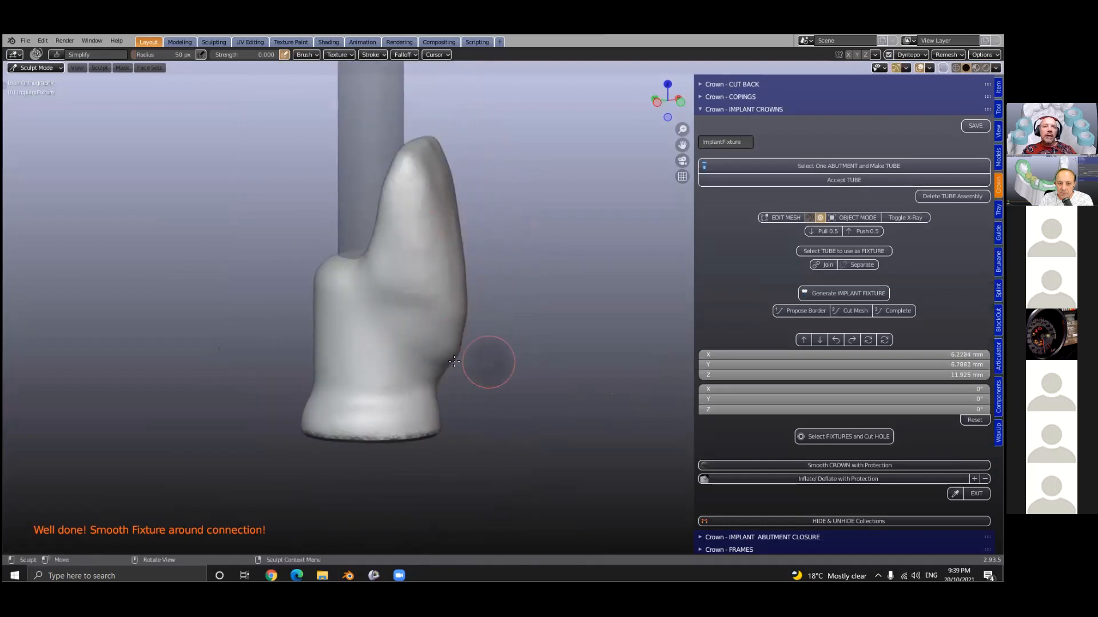
{"action": "middle_click_drag", "start_coordinate": [487, 362], "coordinate": [575, 383]}
{"action": "scroll", "coordinate": [575, 383], "scroll_direction": "up", "scroll_amount": 2}
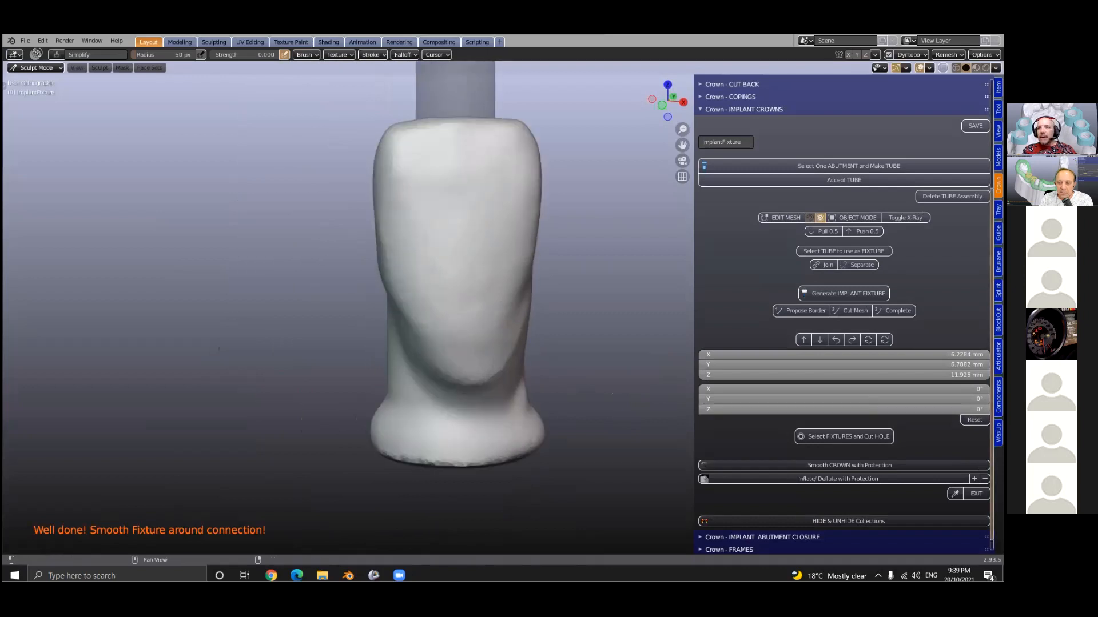
{"action": "left_click", "coordinate": [975, 494]}
Raise the screw hole cylinder in X-ray until its lower end sits at the top of the crown's cavity, and select the implant fixture.
{"action": "scroll", "coordinate": [628, 440], "scroll_direction": "down", "scroll_amount": 2}
{"action": "mouse_move", "coordinate": [621, 418]}
{"action": "middle_mouse_down"}
{"action": "mouse_move", "coordinate": [473, 424]}
{"action": "mouse_move", "coordinate": [495, 216]}
{"action": "middle_mouse_up"}
{"action": "left_click", "coordinate": [495, 216]}
{"action": "middle_click_drag", "start_coordinate": [524, 318], "coordinate": [544, 284]}
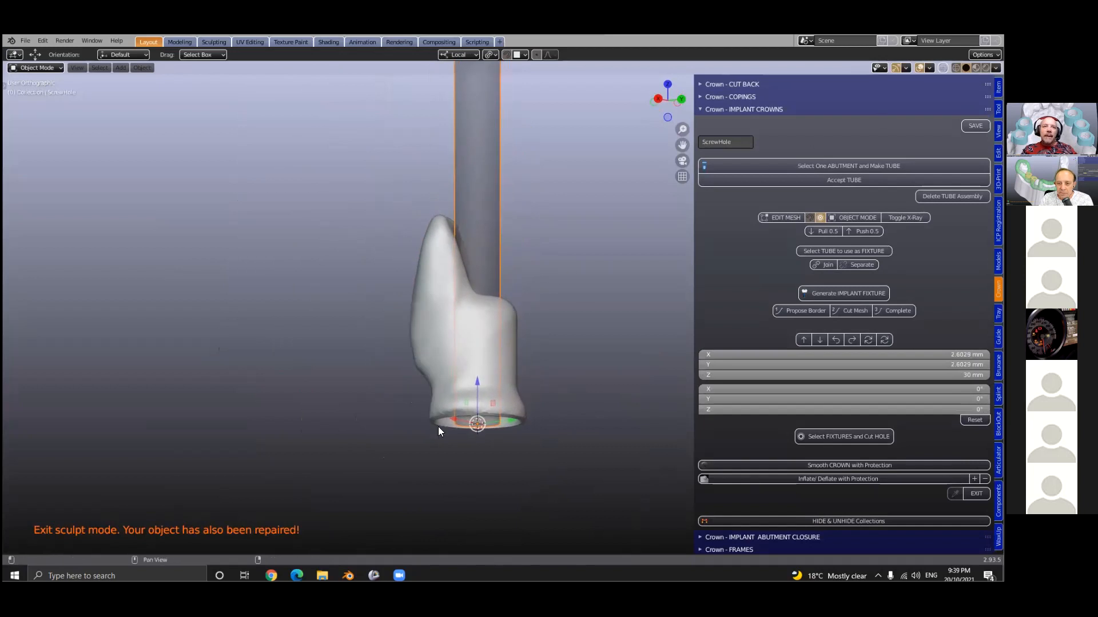
{"action": "scroll", "coordinate": [472, 409], "scroll_direction": "up", "scroll_amount": 1}
{"action": "key", "text": "alt+z"}
{"action": "left_click_drag", "start_coordinate": [472, 407], "coordinate": [481, 299]}
{"action": "middle_click_drag", "start_coordinate": [559, 344], "coordinate": [517, 372]}
{"action": "left_click", "coordinate": [429, 267]}
{"action": "scroll", "coordinate": [862, 408], "scroll_direction": "down", "scroll_amount": 1}
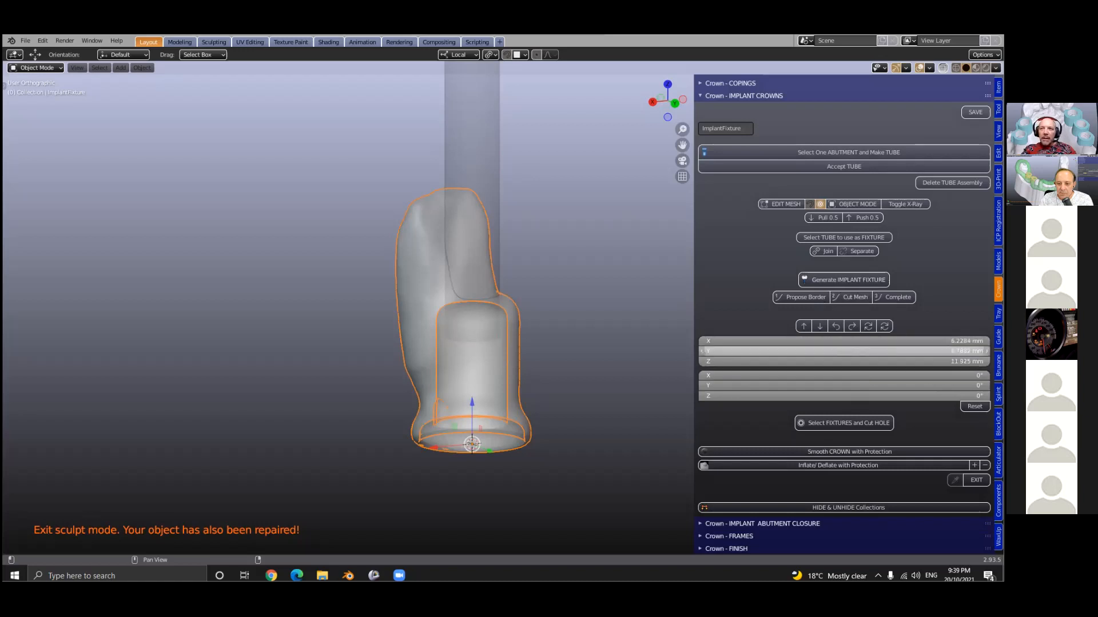
Try to cut the screw hole through the implant fixture, inspect the cut without X-ray and undo it.
{"action": "left_click", "coordinate": [869, 423]}
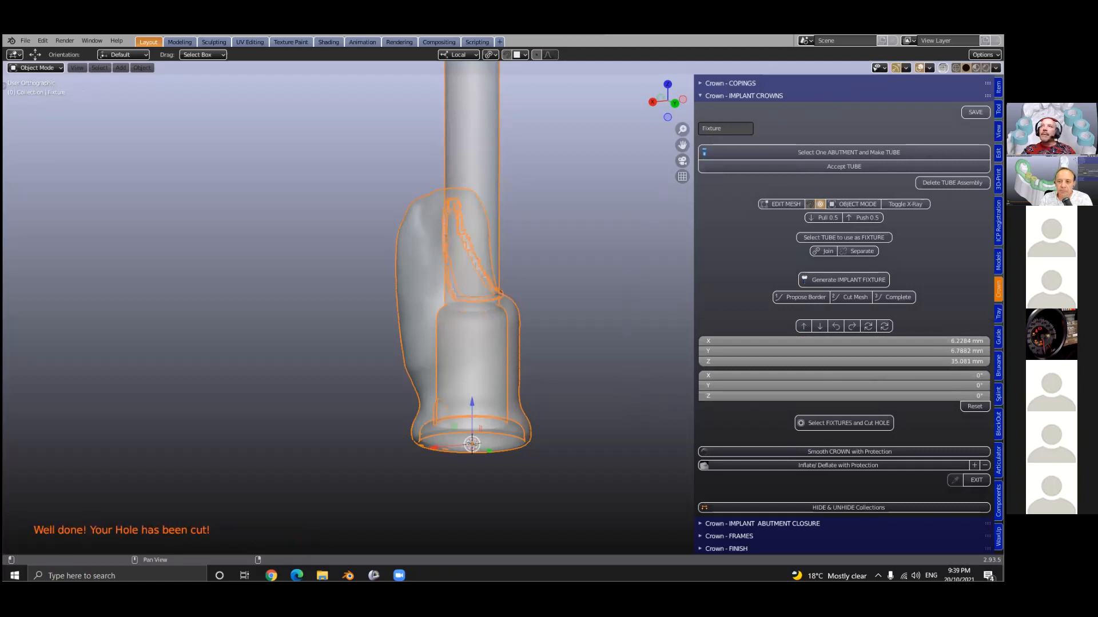
{"action": "key", "text": "alt+z"}
{"action": "middle_click_drag", "start_coordinate": [483, 263], "coordinate": [451, 270]}
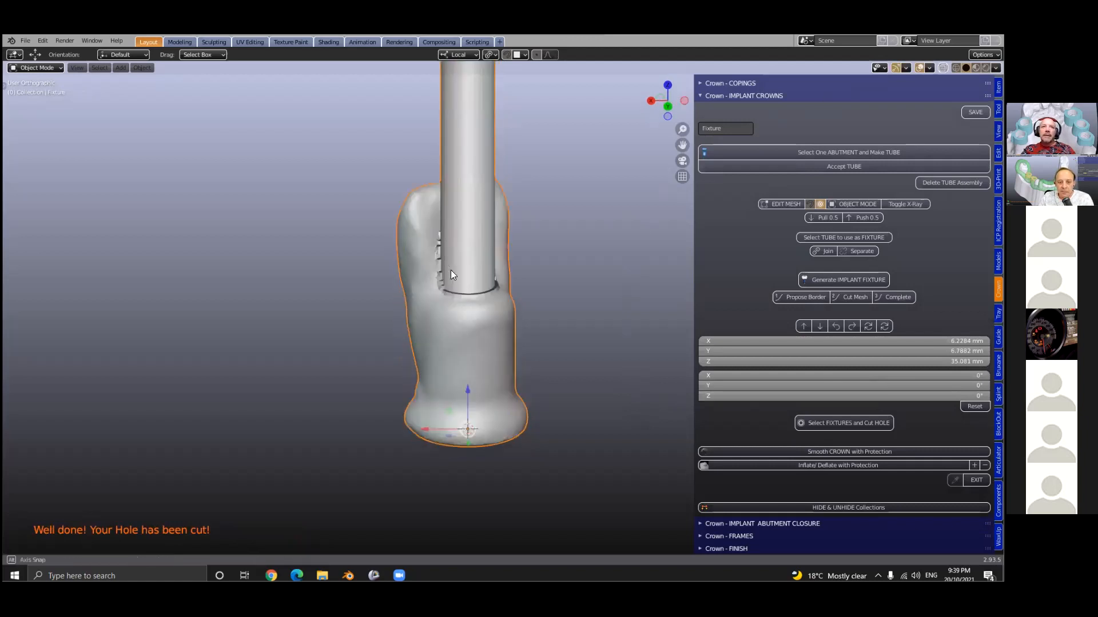
{"action": "scroll", "coordinate": [467, 260], "scroll_direction": "up", "scroll_amount": 2}
{"action": "key", "text": "ctrl+z"}
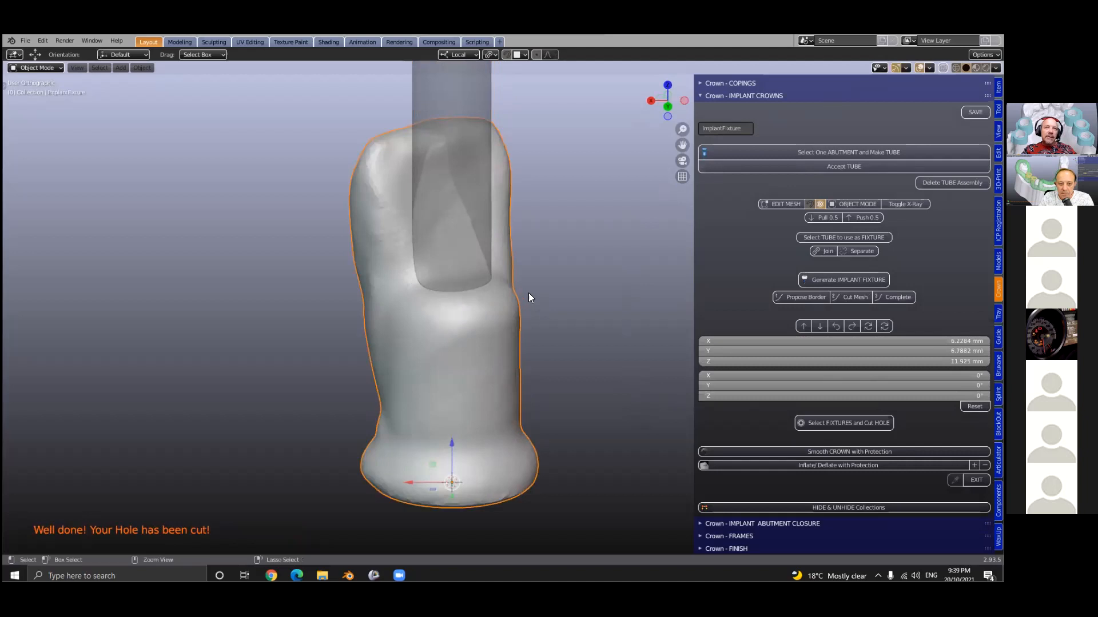
Scale the screw hole cylinder slightly to about 2.63 mm in diameter and cut the hole through the implant fixture.
{"action": "left_click", "coordinate": [463, 114]}
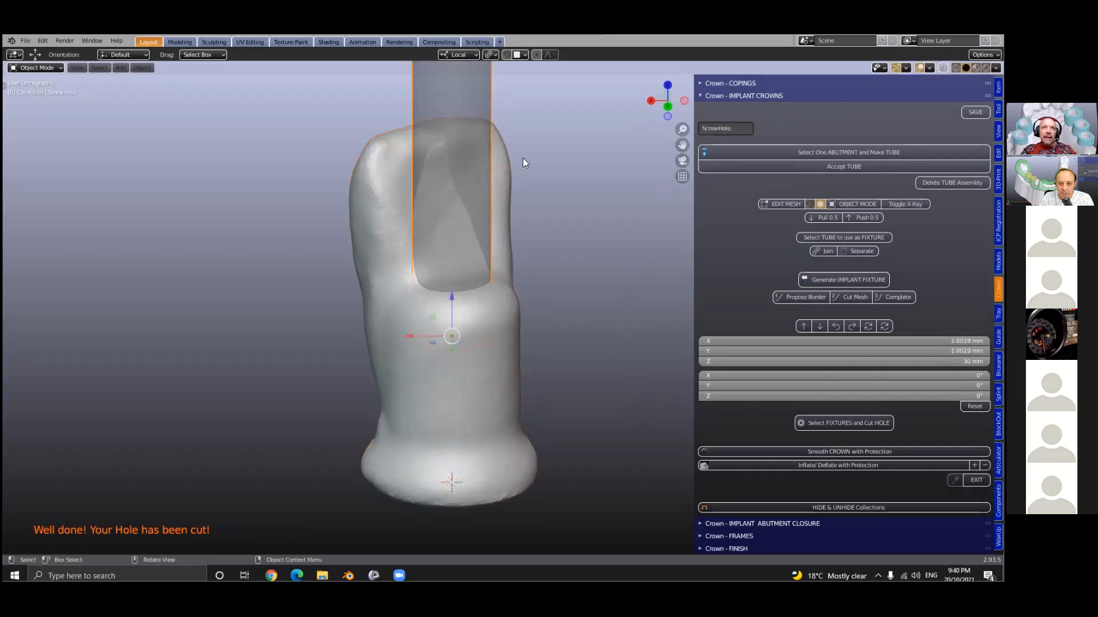
{"action": "key", "text": "s"}
{"action": "left_click", "coordinate": [578, 258]}
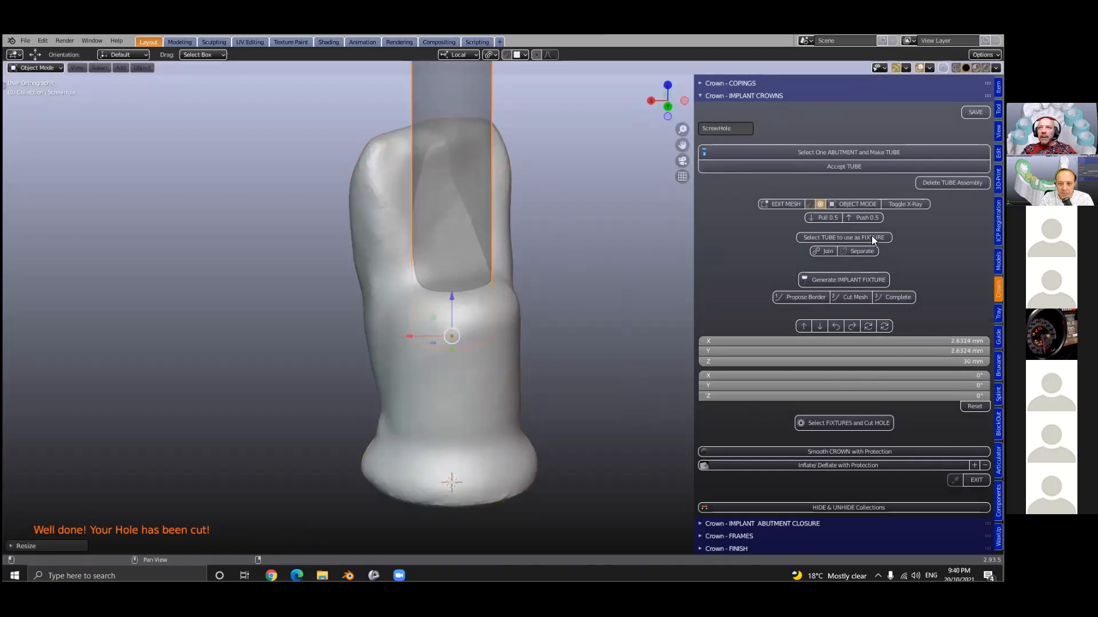
{"action": "left_click", "coordinate": [505, 424]}
{"action": "left_click", "coordinate": [847, 422]}
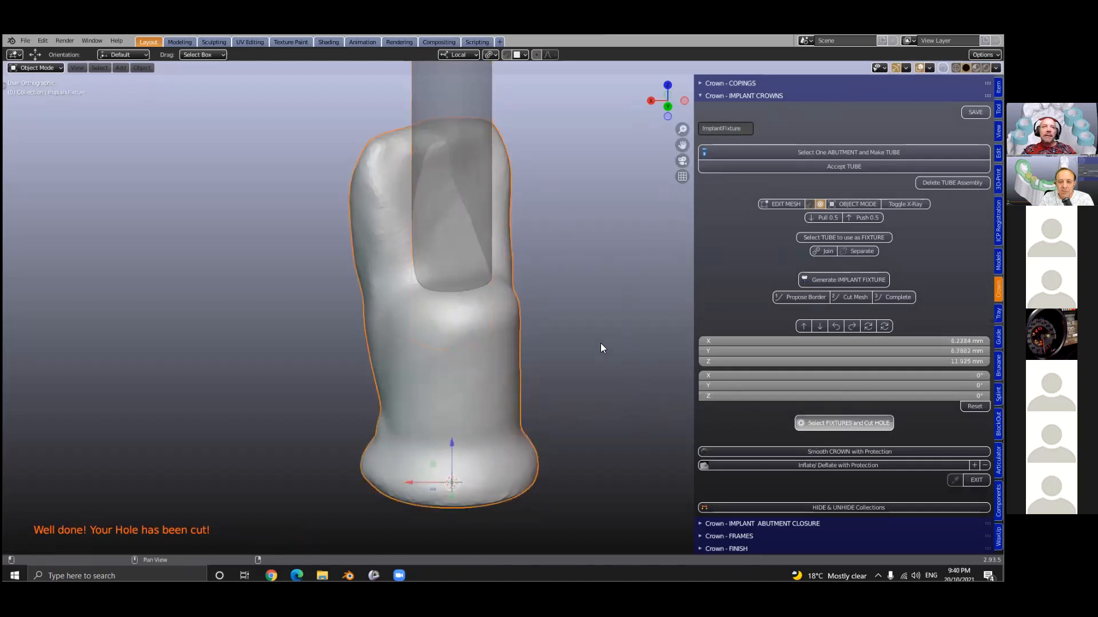
Examine the cut screw hole's rim and inner walls from several sides, and how the crown sits on its abutment.
{"action": "middle_click_drag", "start_coordinate": [504, 343], "coordinate": [499, 395]}
{"action": "scroll", "coordinate": [451, 419], "scroll_direction": "up", "scroll_amount": 3}
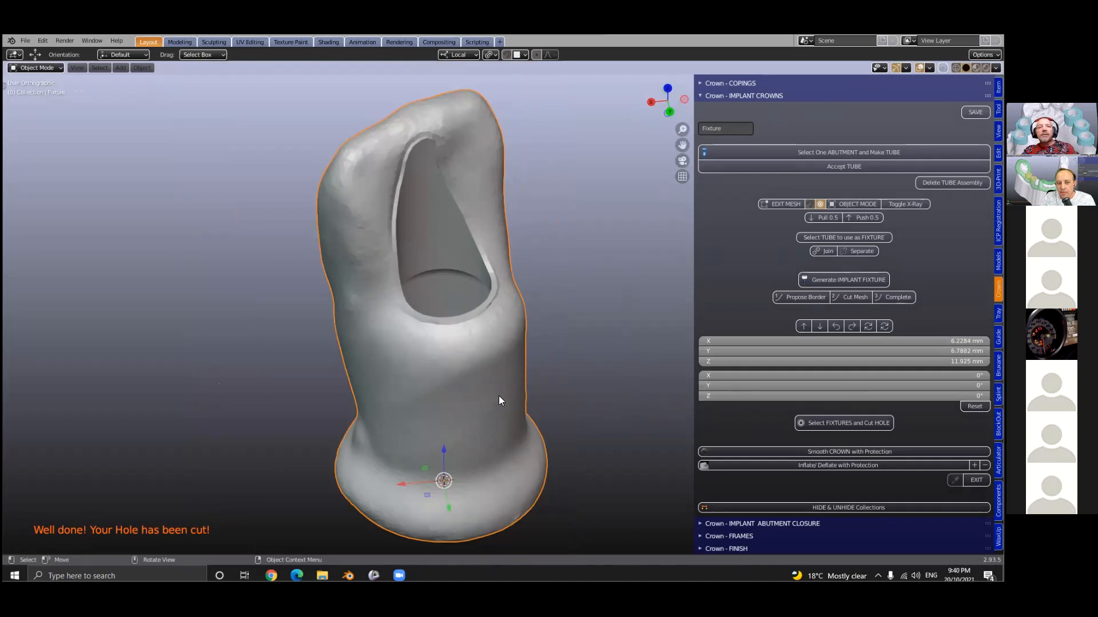
{"action": "middle_click_drag", "start_coordinate": [497, 390], "coordinate": [410, 376]}
{"action": "scroll", "coordinate": [313, 335], "scroll_direction": "up", "scroll_amount": 5}
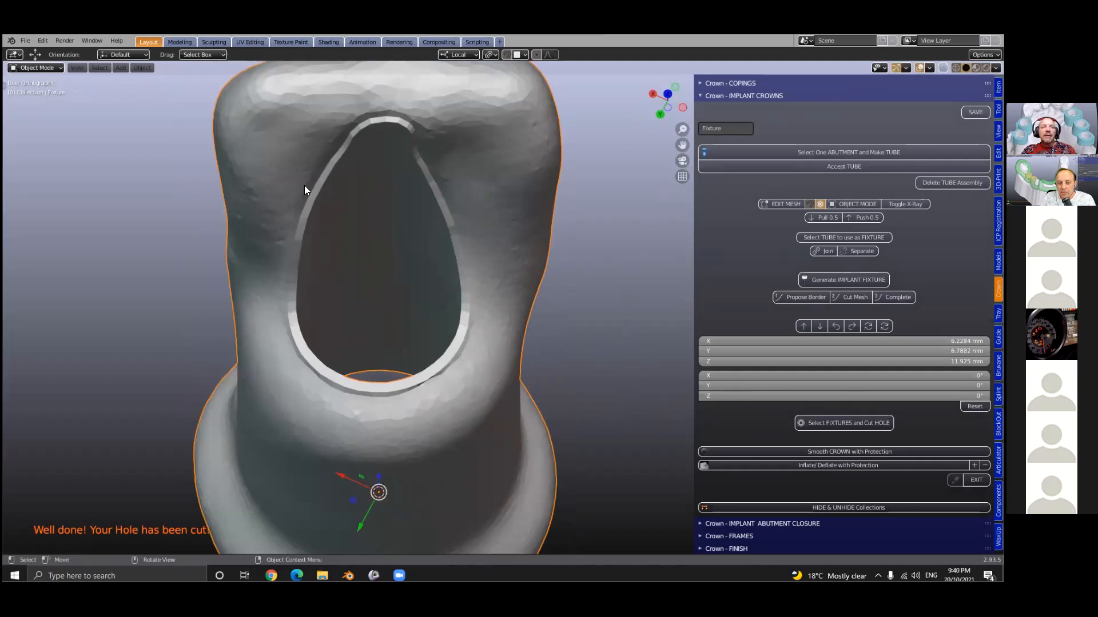
{"action": "scroll", "coordinate": [334, 357], "scroll_direction": "down", "scroll_amount": 3}
{"action": "middle_click_drag", "start_coordinate": [430, 351], "coordinate": [486, 210]}
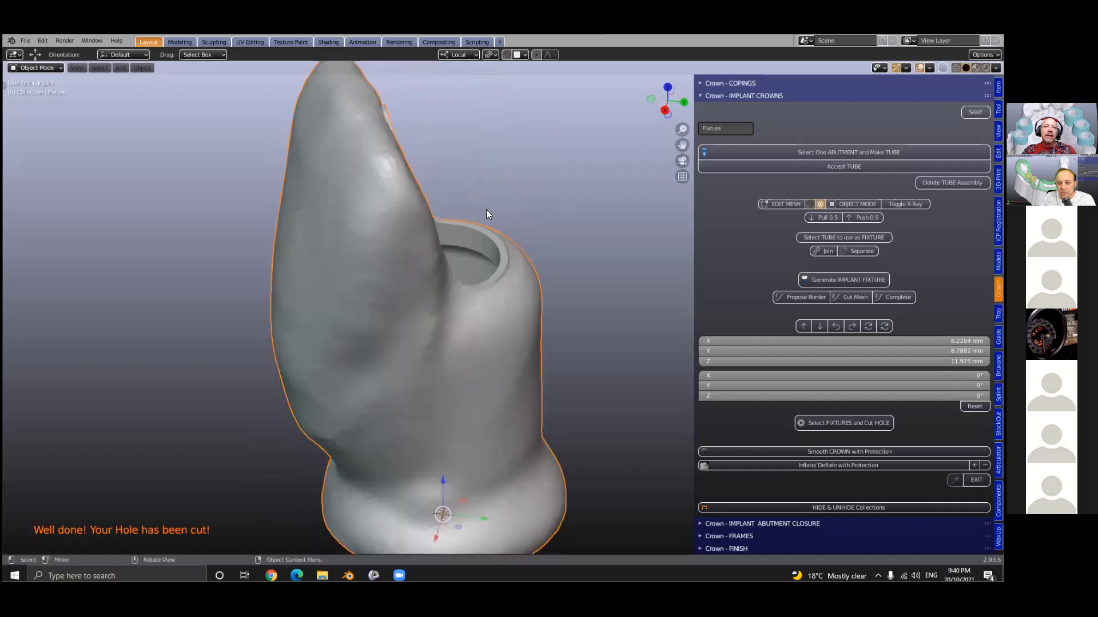
{"action": "scroll", "coordinate": [498, 265], "scroll_direction": "up", "scroll_amount": 3}
{"action": "scroll", "coordinate": [407, 106], "scroll_direction": "down", "scroll_amount": 3}
{"action": "middle_click_drag", "start_coordinate": [407, 106], "coordinate": [403, 156]}
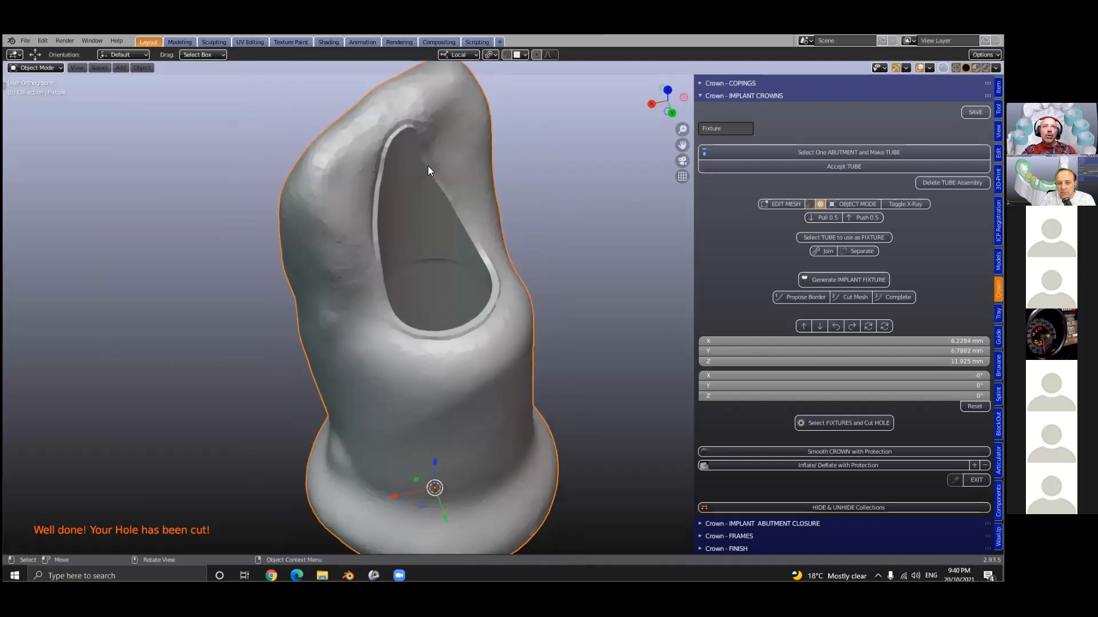
{"action": "scroll", "coordinate": [452, 297], "scroll_direction": "down", "scroll_amount": 2}
{"action": "middle_click_drag", "start_coordinate": [452, 298], "coordinate": [467, 384]}
{"action": "scroll", "coordinate": [492, 346], "scroll_direction": "up", "scroll_amount": 1}
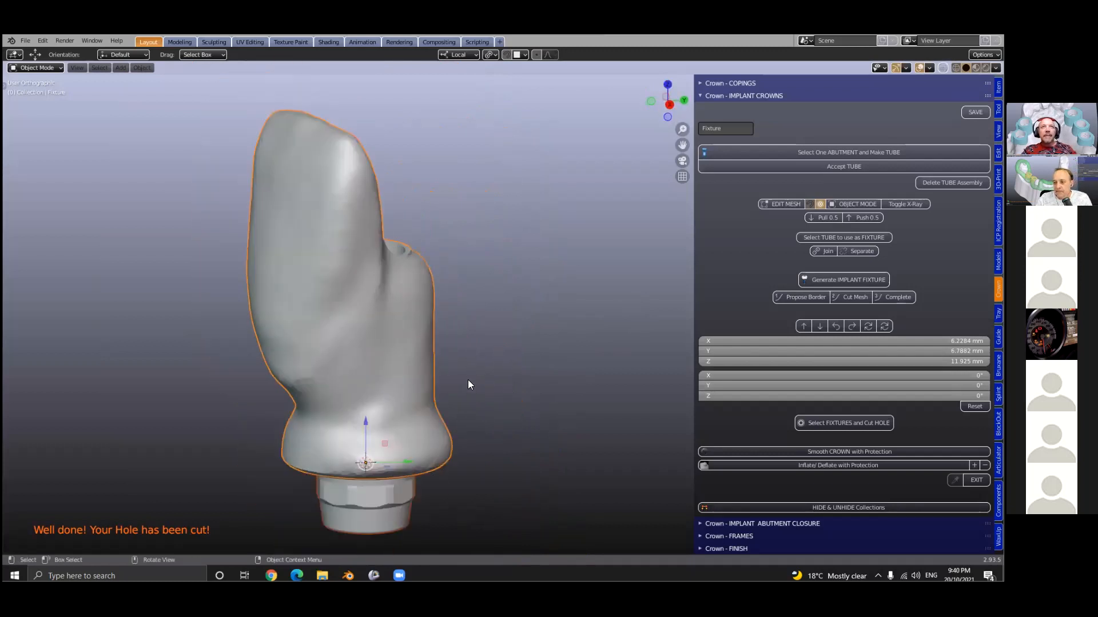
{"action": "scroll", "coordinate": [475, 387], "scroll_direction": "down", "scroll_amount": 2}
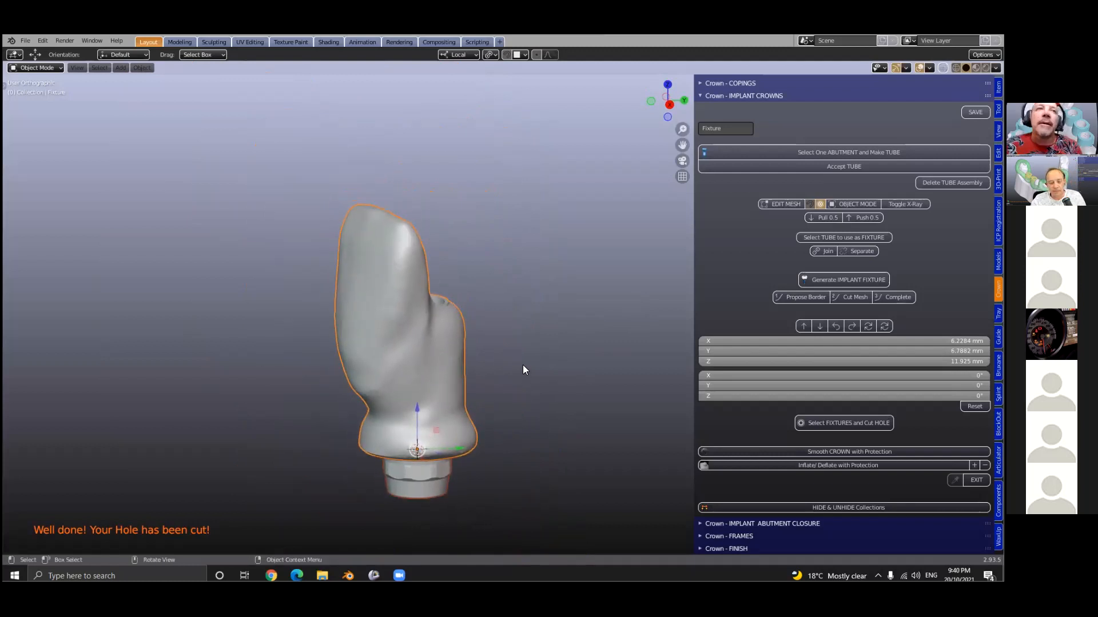